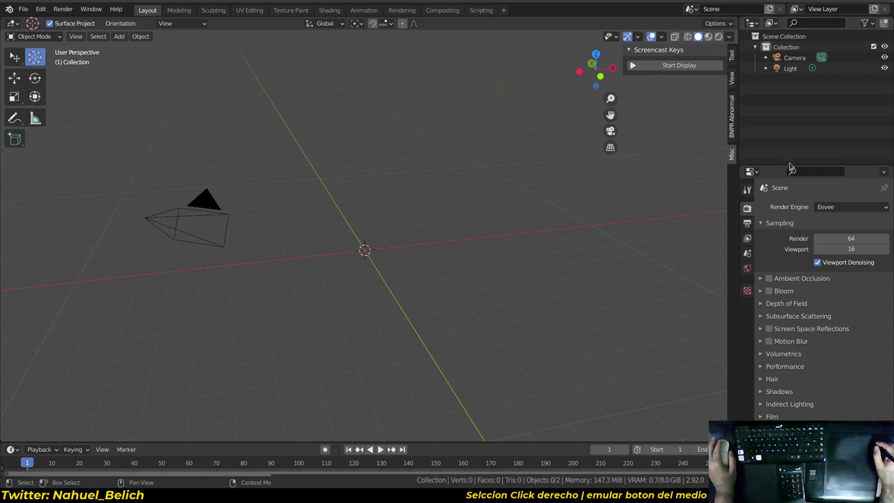
- Add a mesh circle at the scene origin
mouse_move(403, 254)
middle_down()
mouse_move(428, 273)
mouse_move(403, 258)
mouse_move(397, 266)
mouse_move(429, 193)
middle_up()
key(shift+a)
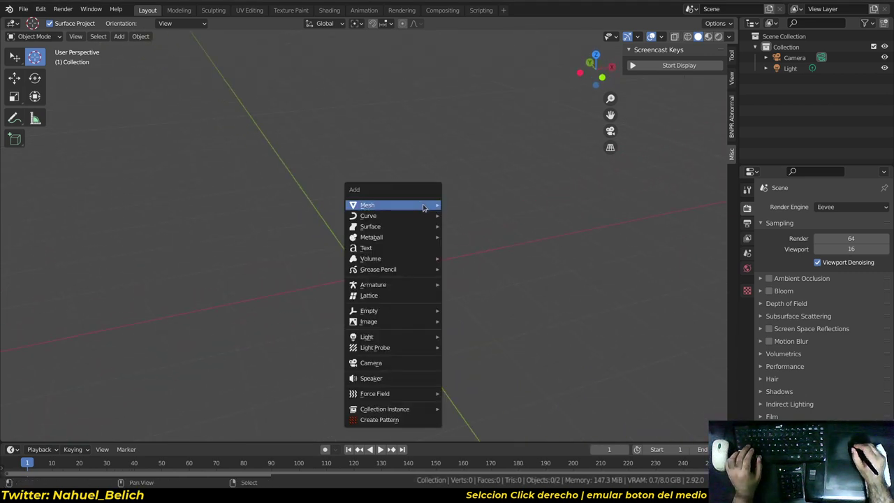
click(464, 225)
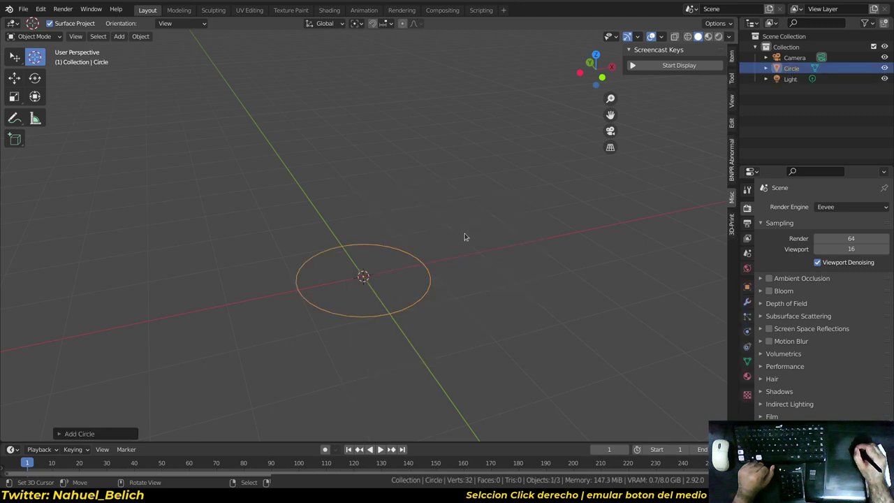
mouse_move(379, 255)
middle_down()
mouse_move(510, 343)
mouse_move(167, 384)
middle_up()
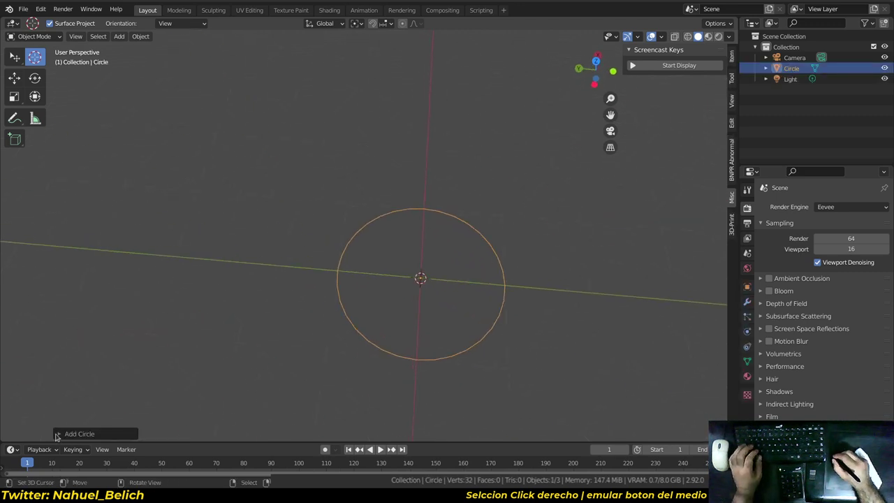
- Set the new circle's vertex count to 20, keeping its 1 m radius
click(57, 434)
click(167, 316)
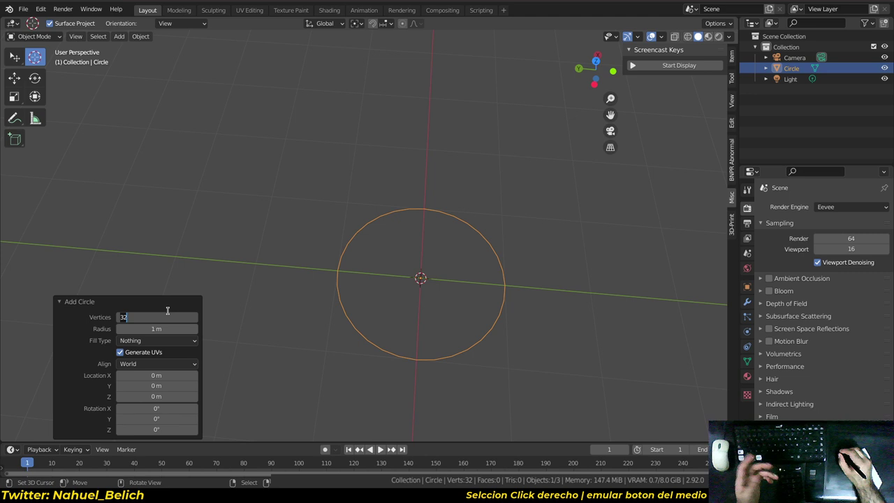
key(Return)
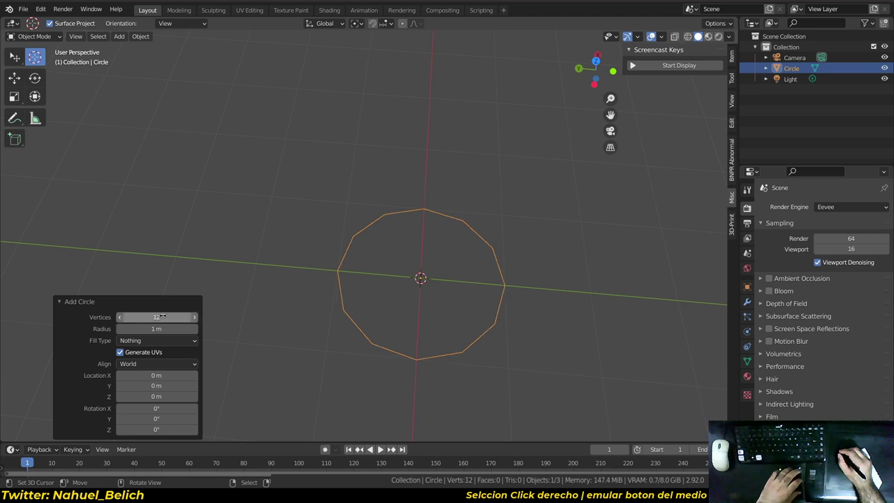
click(165, 316)
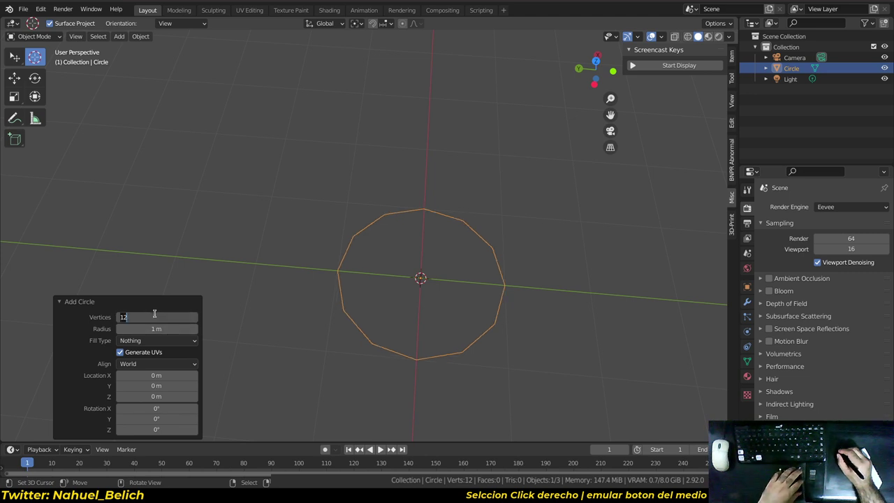
key(Return)
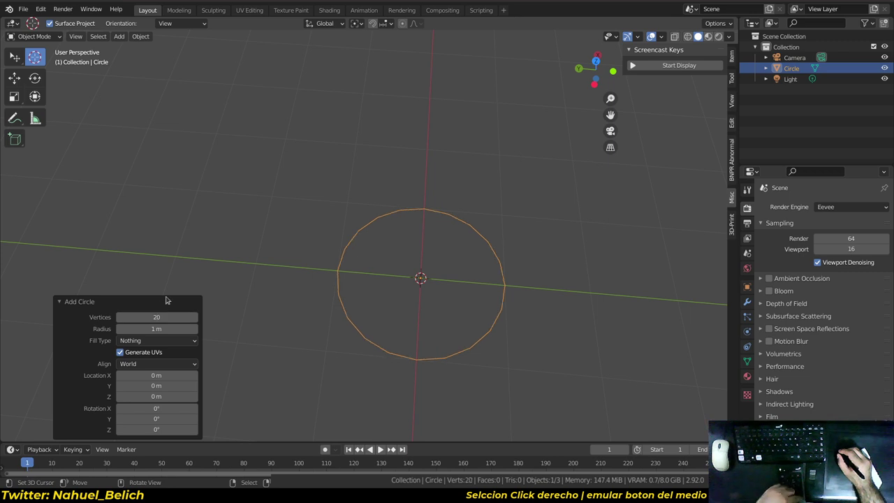
mouse_move(454, 223)
middle_down()
mouse_move(479, 241)
mouse_move(368, 213)
middle_up()
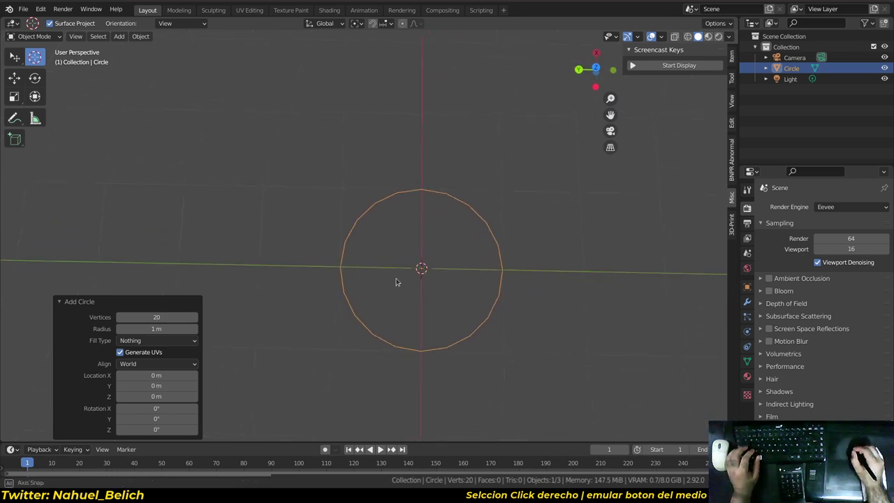
- Switch the circle into Edit Mode and turn snapping on
key(ctrl+Tab)
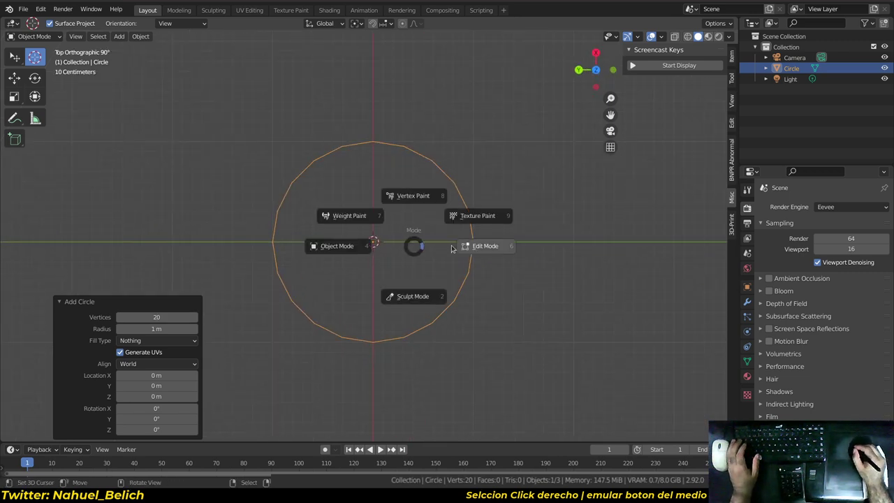
key(Escape)
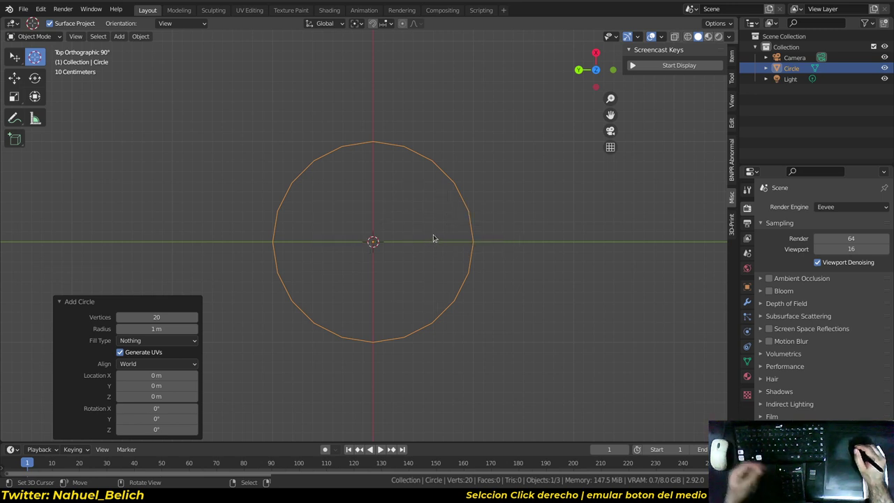
key(ctrl+Tab)
click(501, 227)
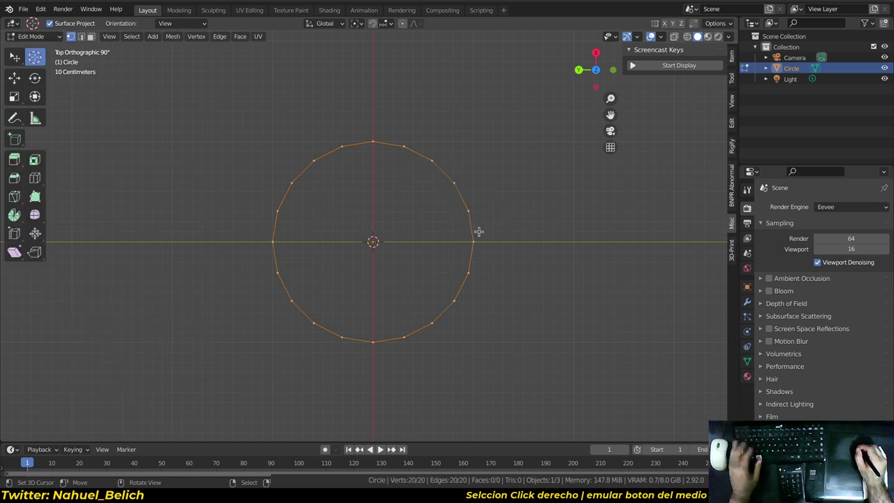
key(shift+Tab)
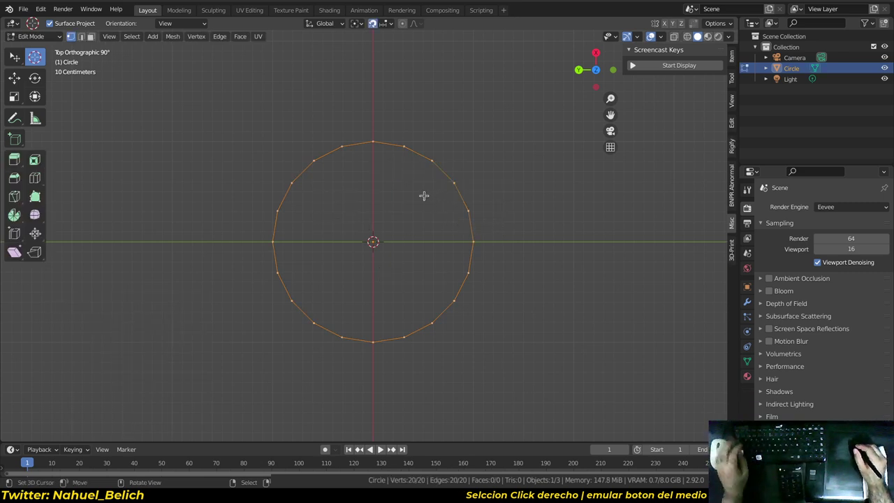
click(31, 36)
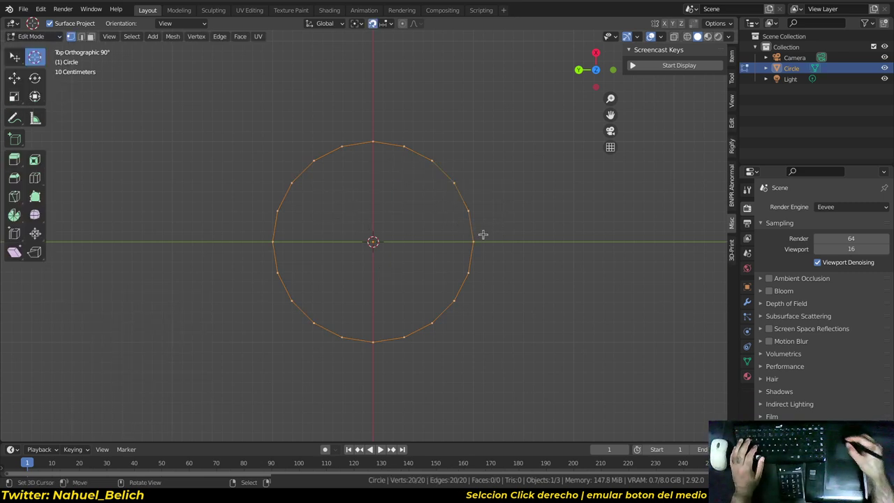
- Select all vertices, then Checker Deselect so every second vertex stays selected
click(458, 243)
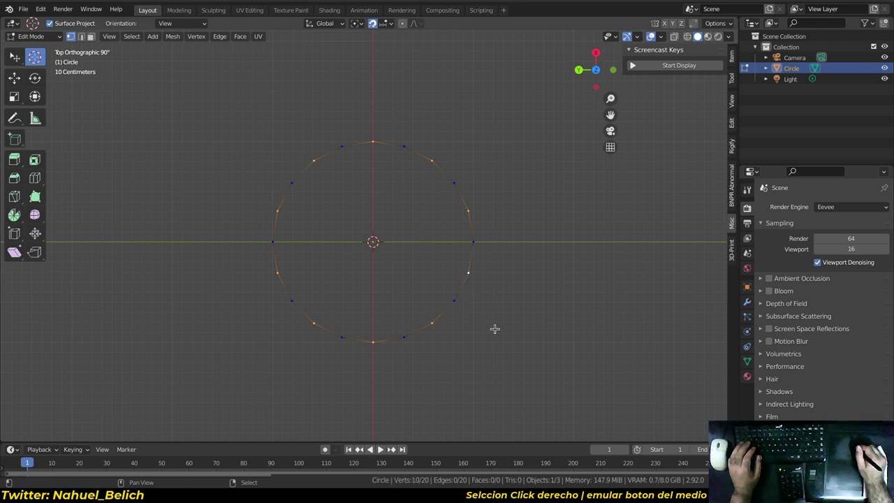
right_click(474, 349)
key(a)
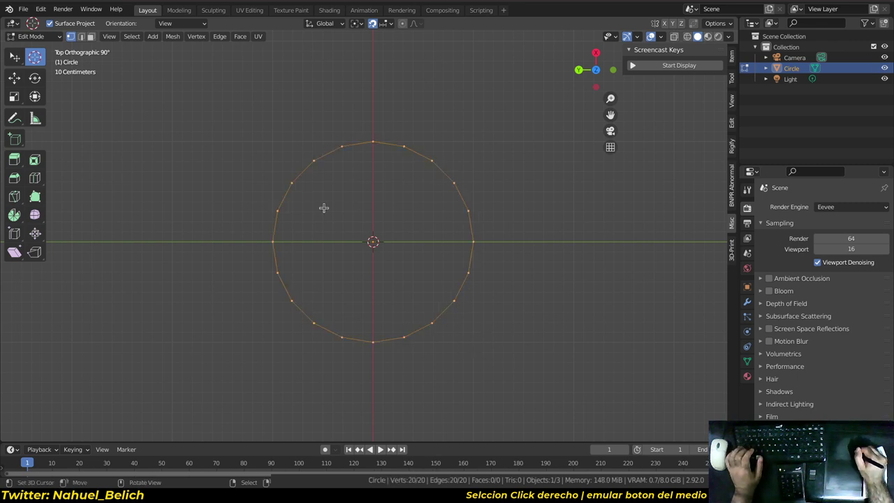
click(130, 39)
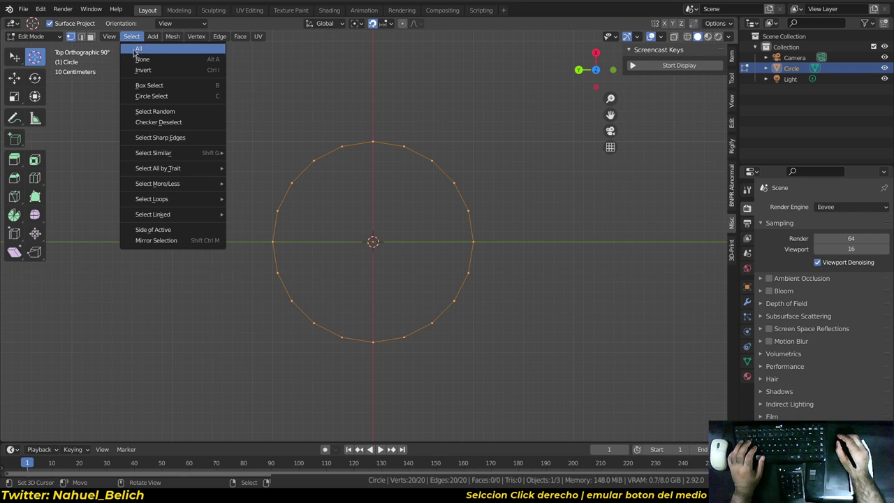
click(184, 131)
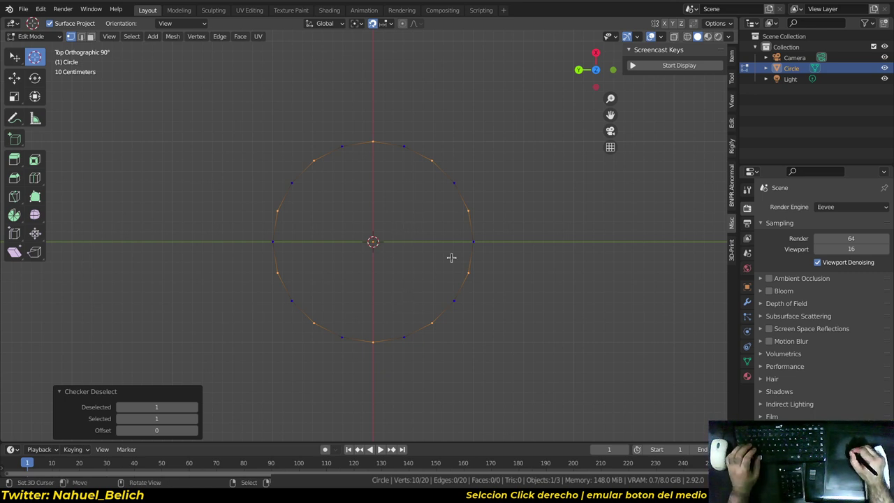
- Scale the alternate vertices inward to form a ten-pointed star
key(s)
click(519, 217)
click(502, 216)
key(a)
key(alt+a)
- Lighten the viewport background colour to light grey
click(728, 36)
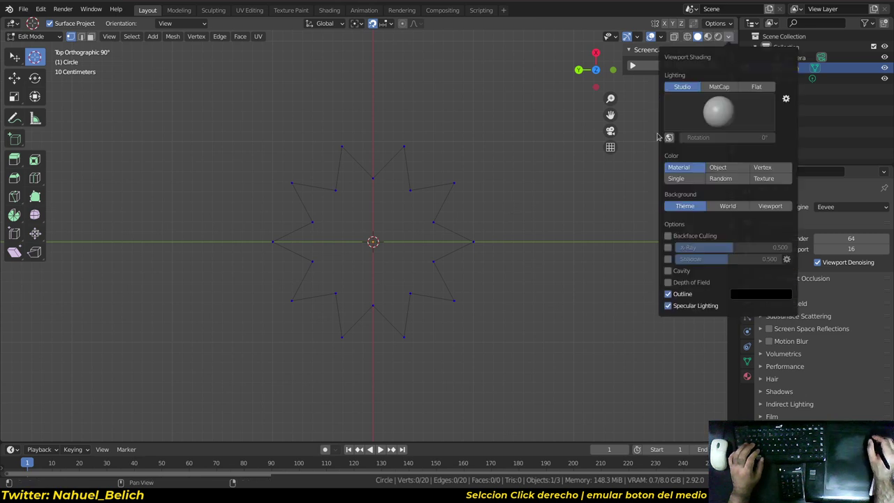
click(741, 217)
drag(783, 139, 782, 103)
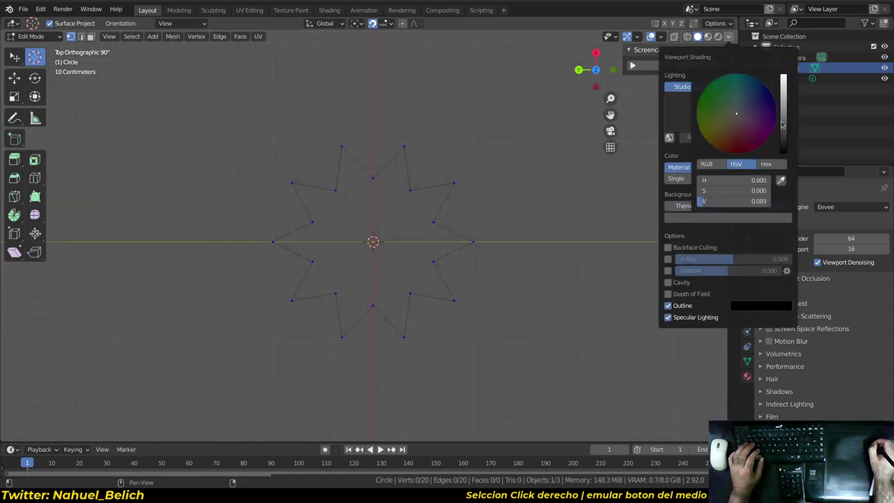
scroll(447, 294, up, 1)
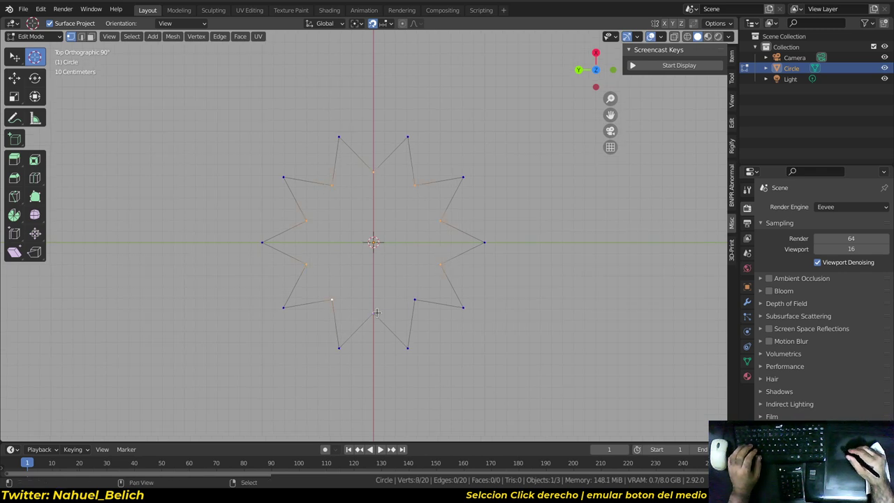
- Resize the star's inner points to 1.275, then select every vertex of the star
key(s)
click(465, 227)
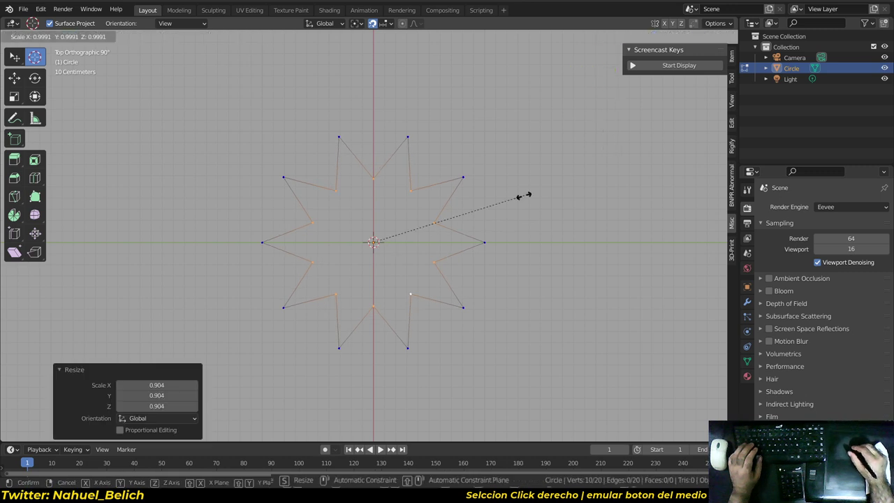
key(s)
click(497, 205)
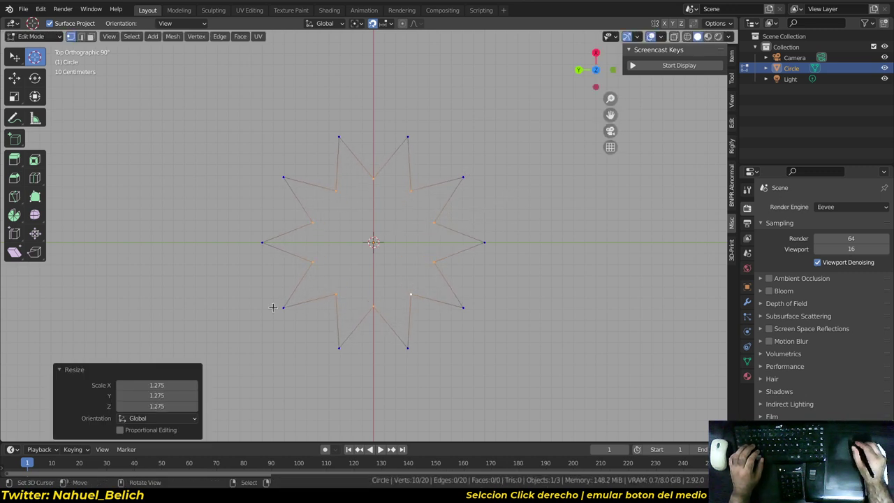
key(alt+a)
key(a)
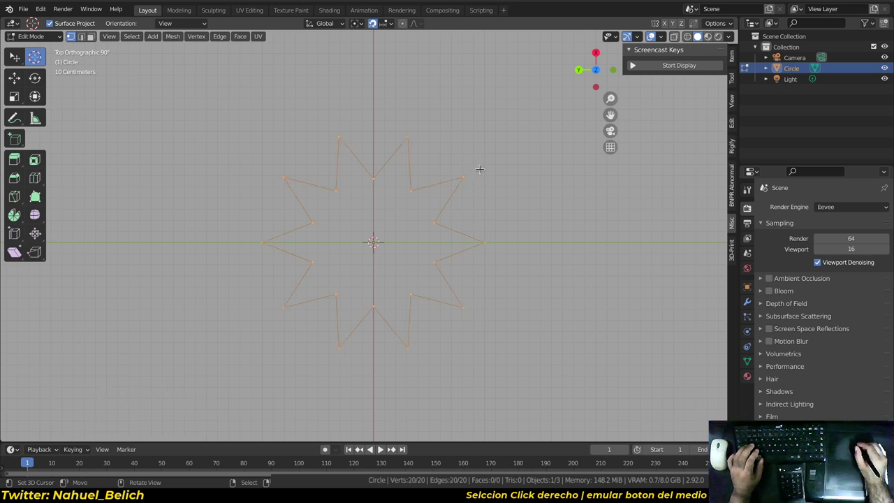
key(ctrl+b)
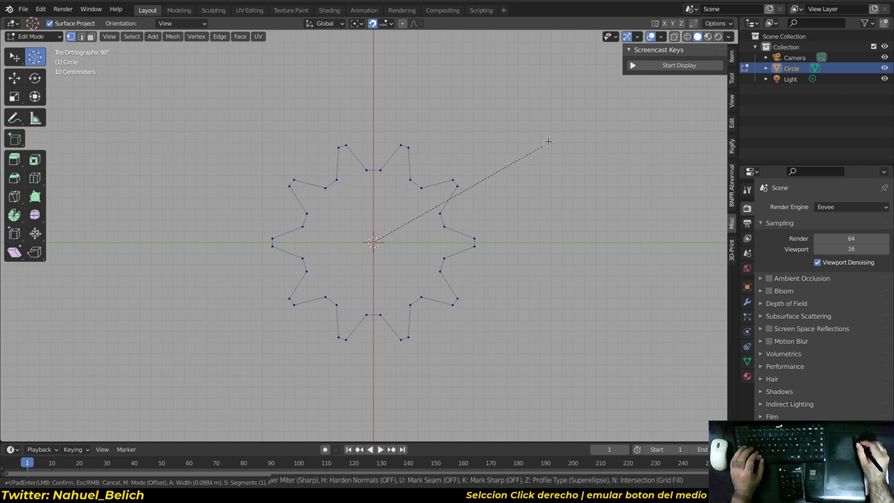
- Vertex-bevel the star's corners to 0.123 m width, making 40-vertex flat-topped teeth
key(Escape)
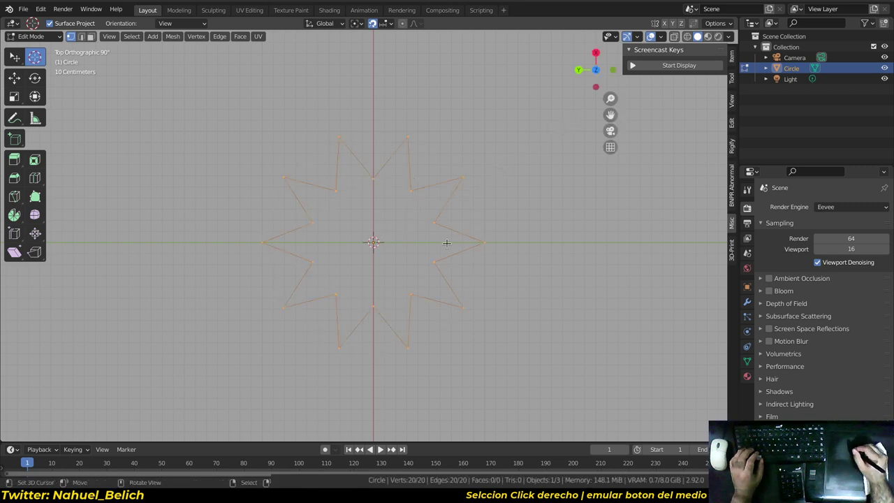
key(ctrl+shift+b)
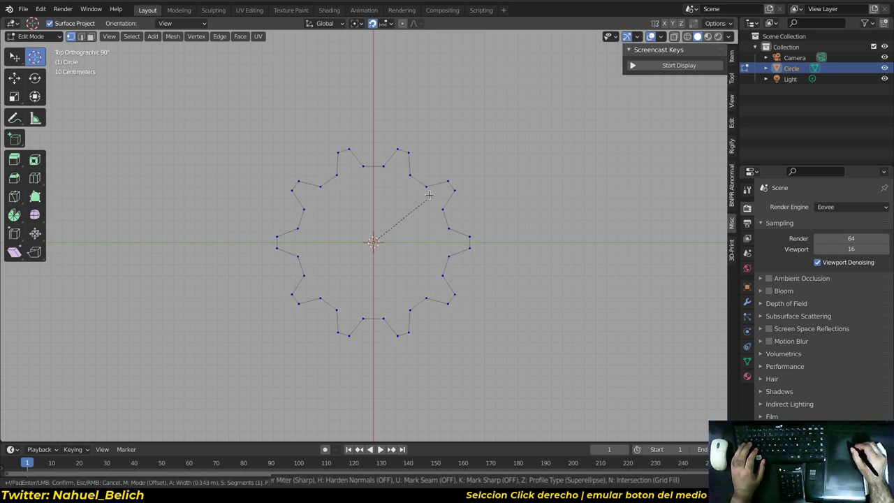
click(410, 206)
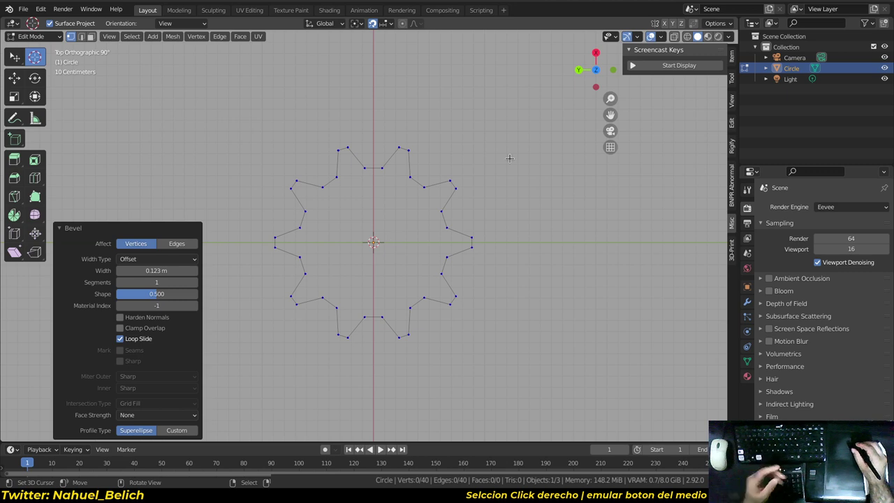
scroll(443, 207, up, 1)
mouse_move(428, 243)
shift+middle_down()
mouse_move(442, 230)
mouse_move(401, 273)
shift+middle_up()
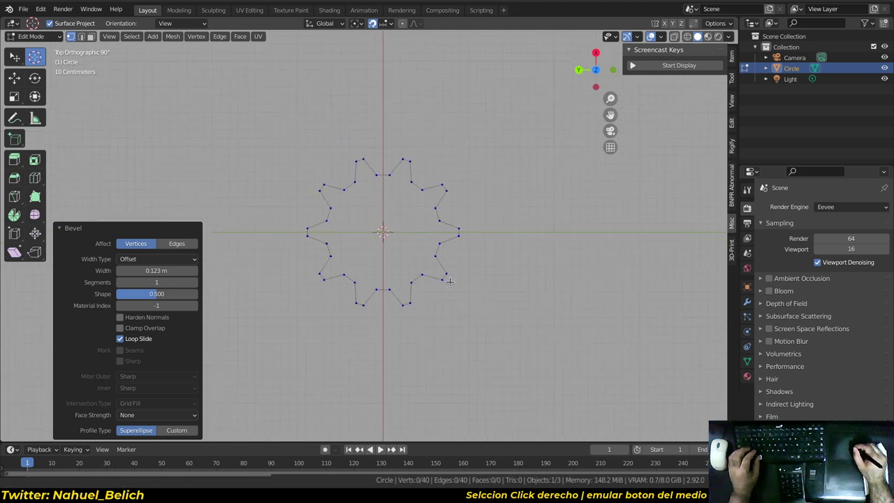
- Extrude the whole toothed ring 7.8447 m along Z into a fluted column, then return to Object Mode
key(a)
scroll(402, 272, down, 5)
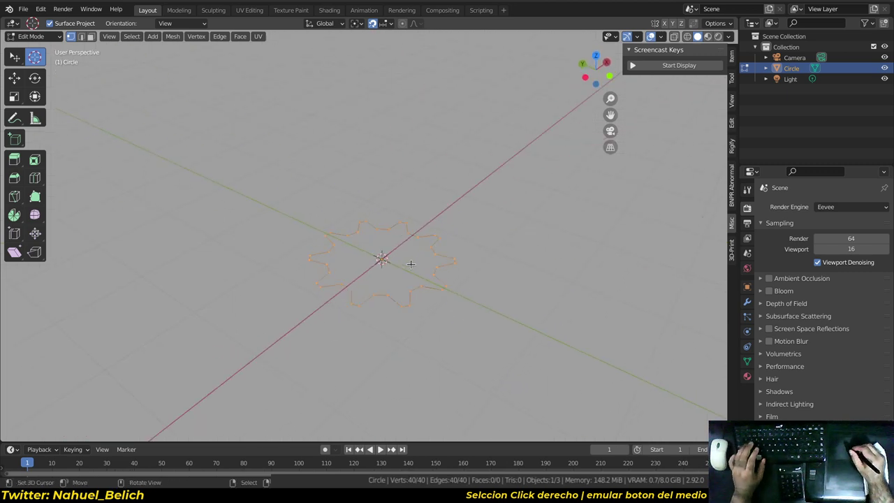
middle_drag(409, 261, 426, 287)
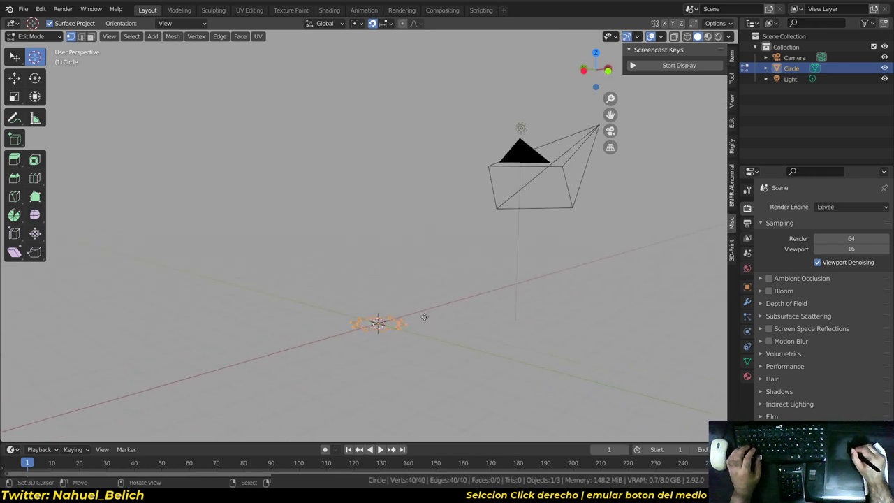
key(e)
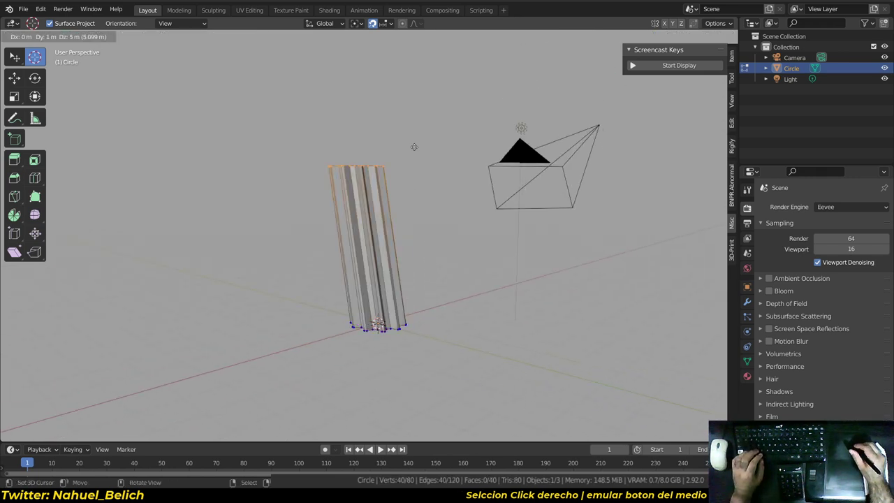
key(Escape)
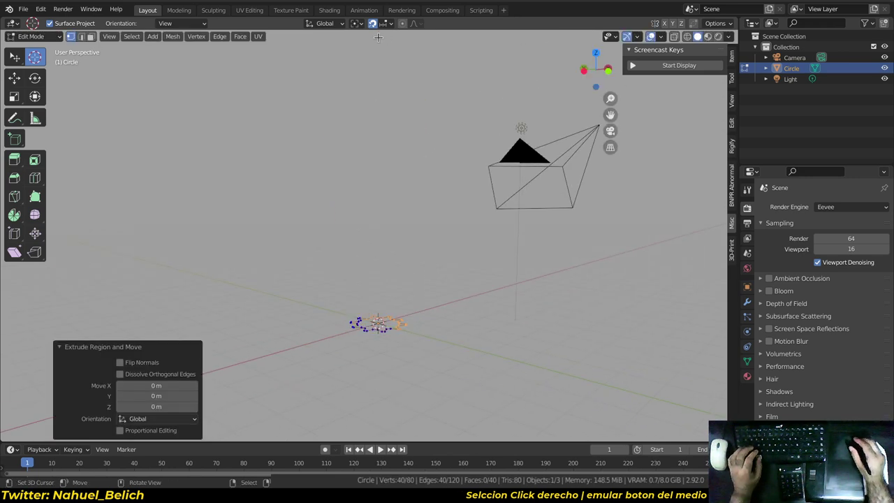
key(g)
click(374, 35)
key(e)
key(z)
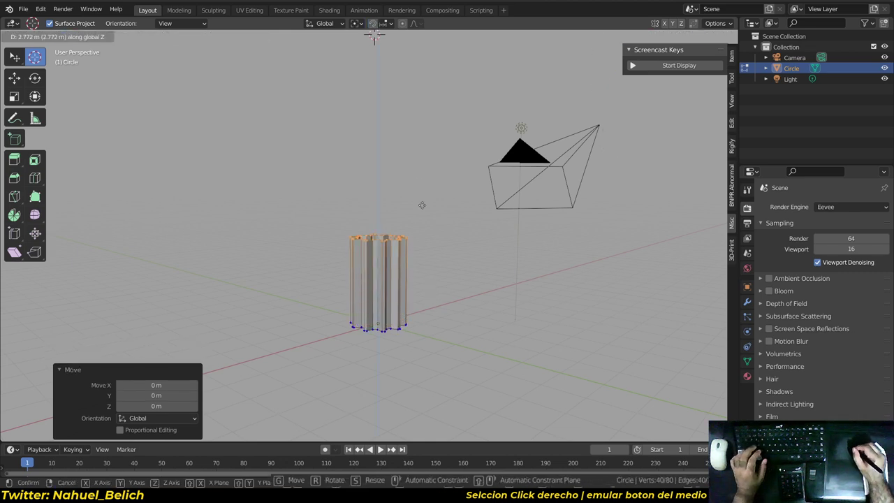
click(375, 35)
mouse_move(375, 35)
middle_down()
mouse_move(301, 294)
mouse_move(540, 180)
mouse_move(433, 267)
mouse_move(375, 343)
mouse_move(369, 394)
mouse_move(394, 272)
mouse_move(333, 156)
mouse_move(359, 193)
middle_up()
key(Tab)
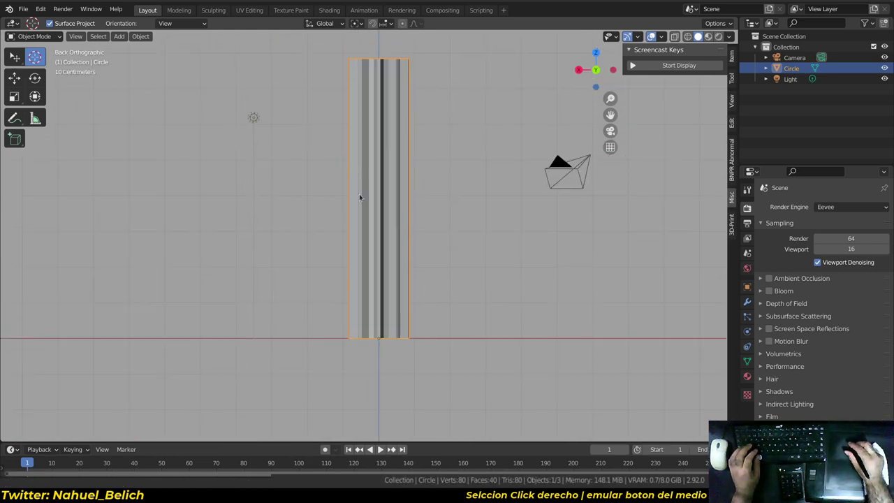
- Rotate the column 90° with r90 so it lies on its side, then reenter Edit Mode
scroll(359, 194, down, 2)
text(r)
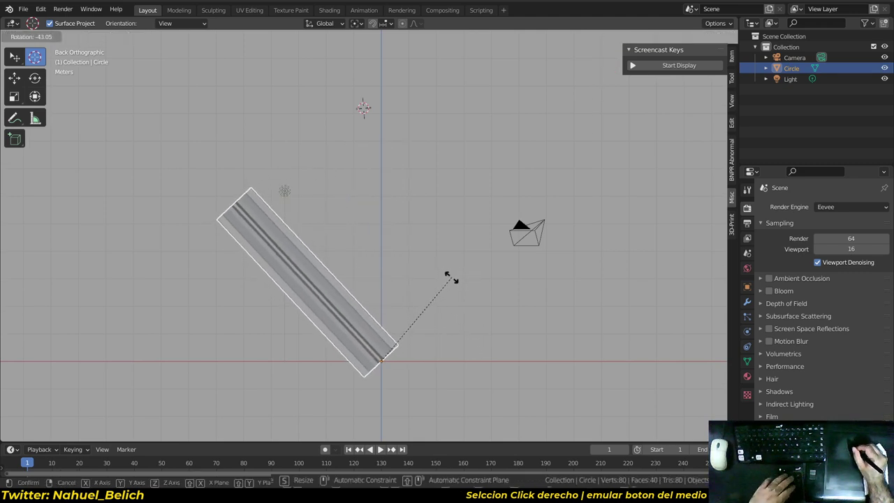
text(90)
key(Return)
mouse_move(425, 180)
middle_down()
mouse_move(265, 259)
mouse_move(474, 230)
mouse_move(435, 269)
middle_up()
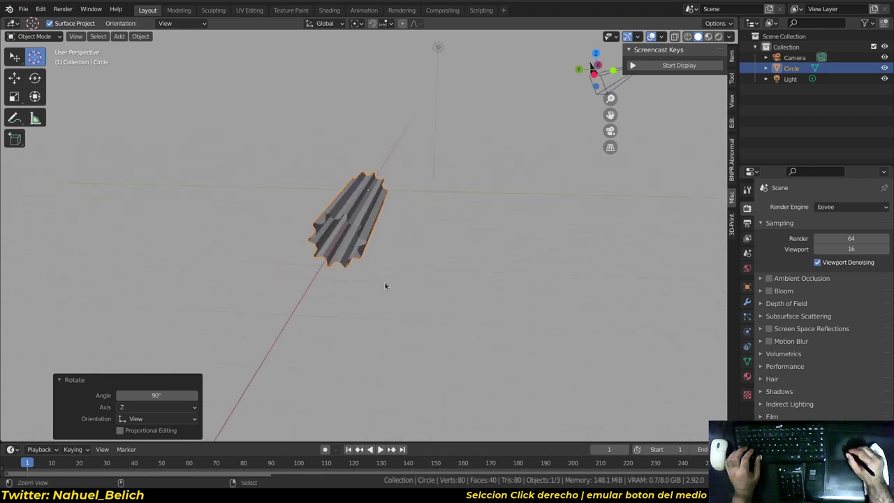
key(Tab)
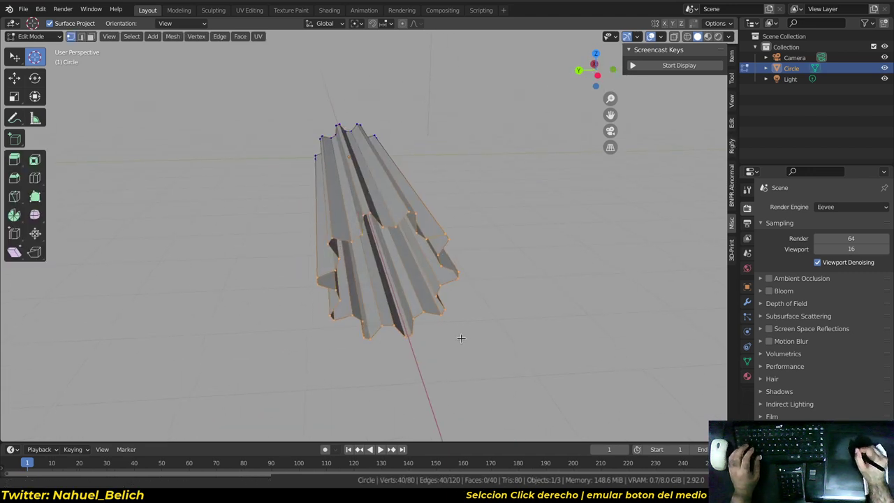
- Fill the open gaps between the teeth at the shaft's end with faces, then select the end edge loop
middle_drag(463, 335, 461, 324)
right_click(473, 343)
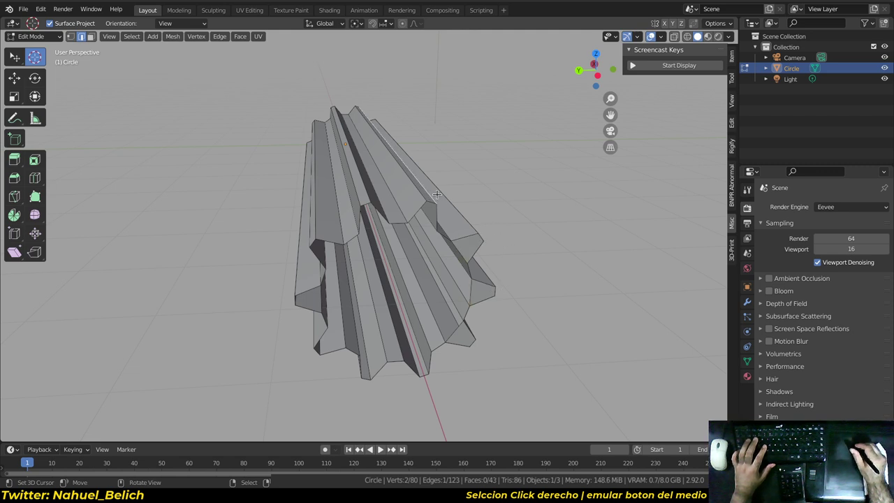
key(f)
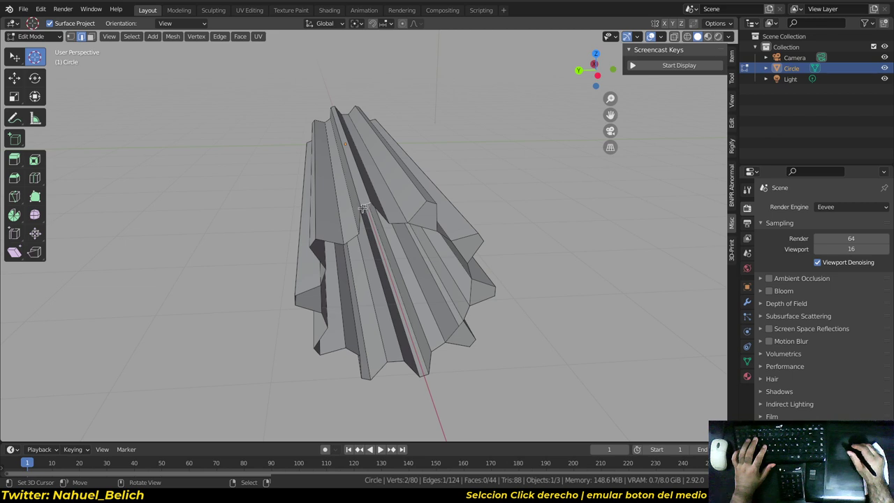
mouse_move(402, 244)
middle_down()
mouse_move(385, 212)
mouse_move(398, 198)
middle_up()
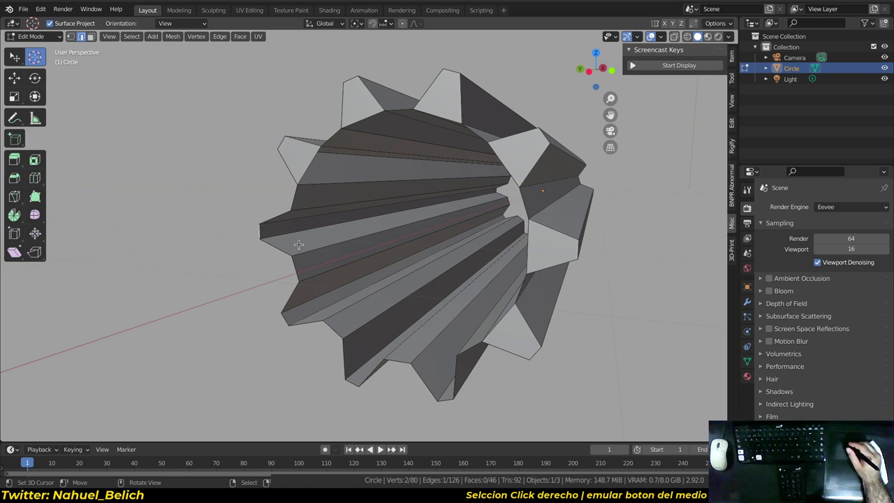
key(f)
key(f)
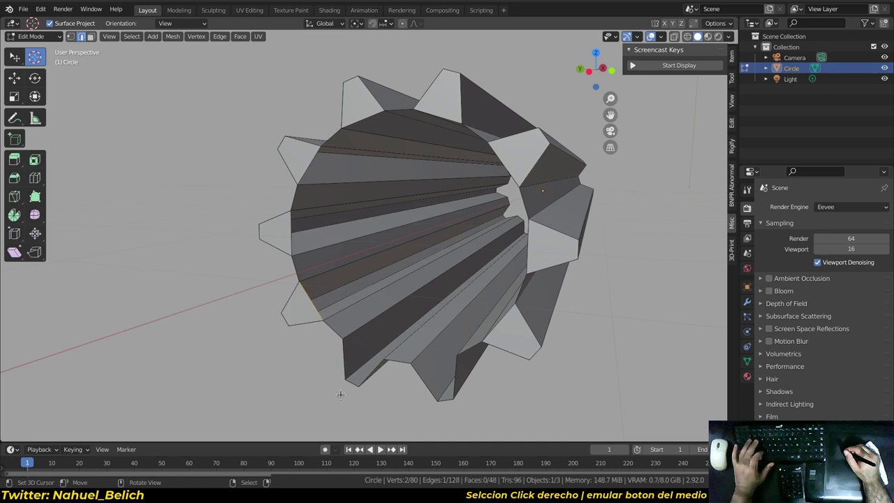
key(f)
key(f)
mouse_move(398, 256)
middle_down()
mouse_move(432, 296)
mouse_move(459, 185)
mouse_move(519, 147)
middle_up()
alt+click(465, 296)
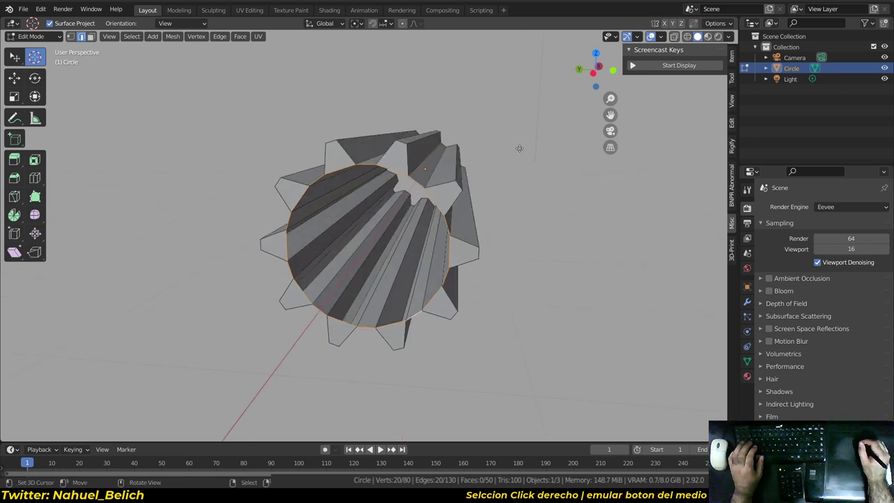
- Extrude the end edge loop, shrink it to 0.614 and push it -0.26295 m along X
key(e)
right_click(487, 199)
key(s)
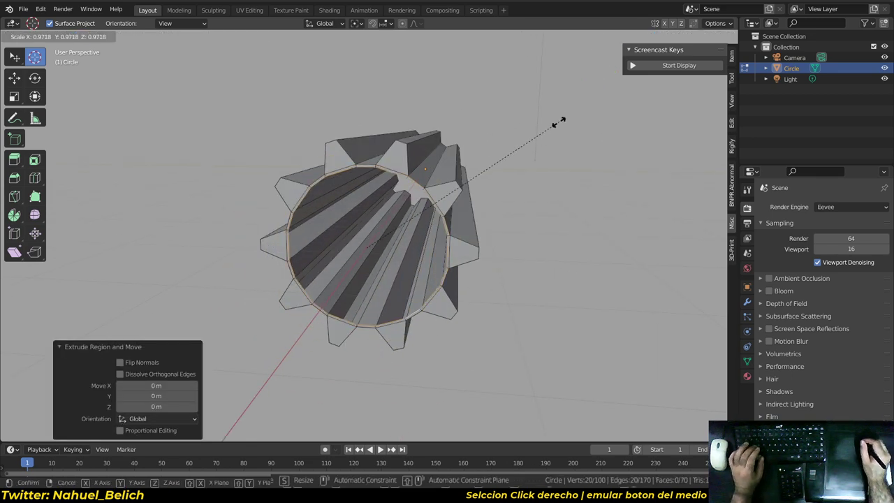
click(488, 164)
middle_drag(489, 165, 458, 206)
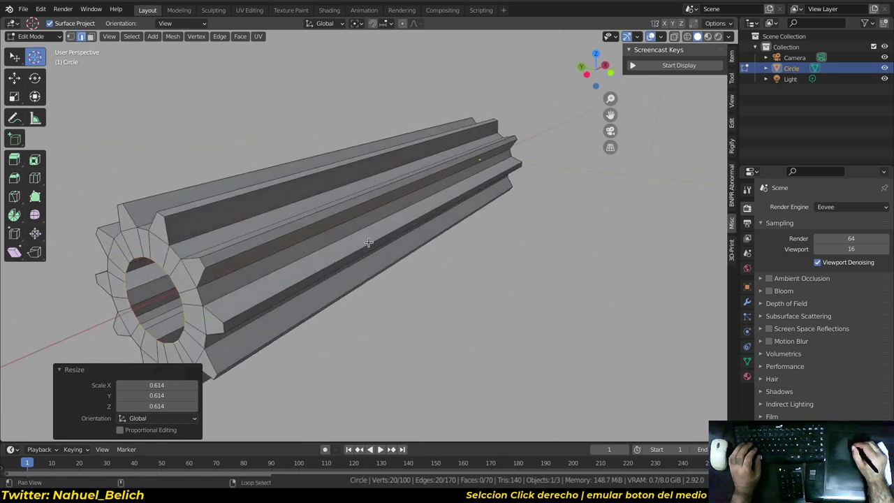
key(g)
key(x)
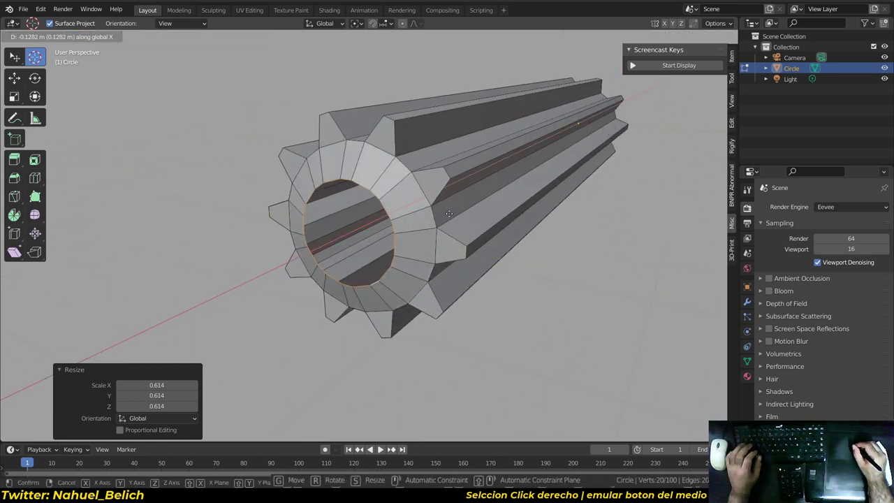
key(x)
key(x)
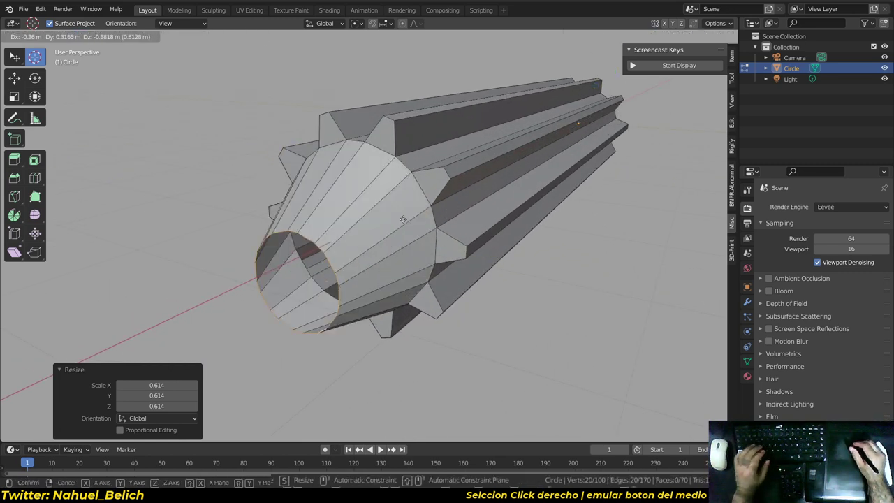
key(x)
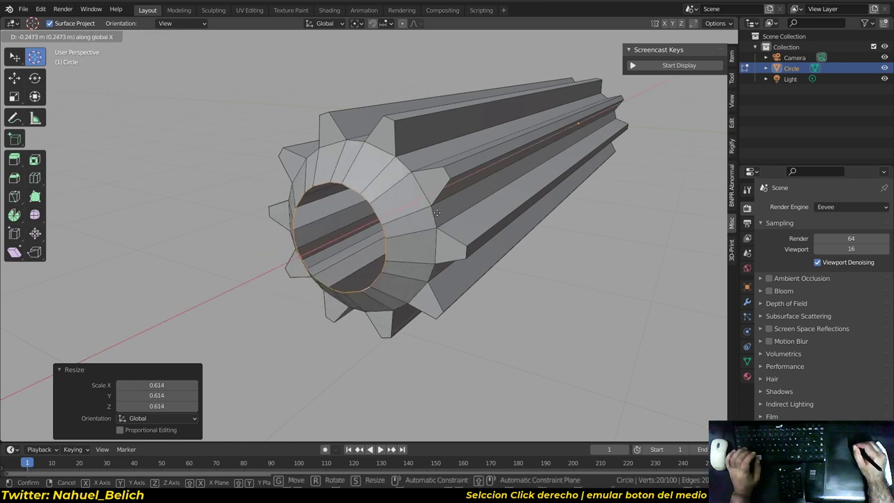
click(442, 211)
middle_drag(442, 211, 248, 286)
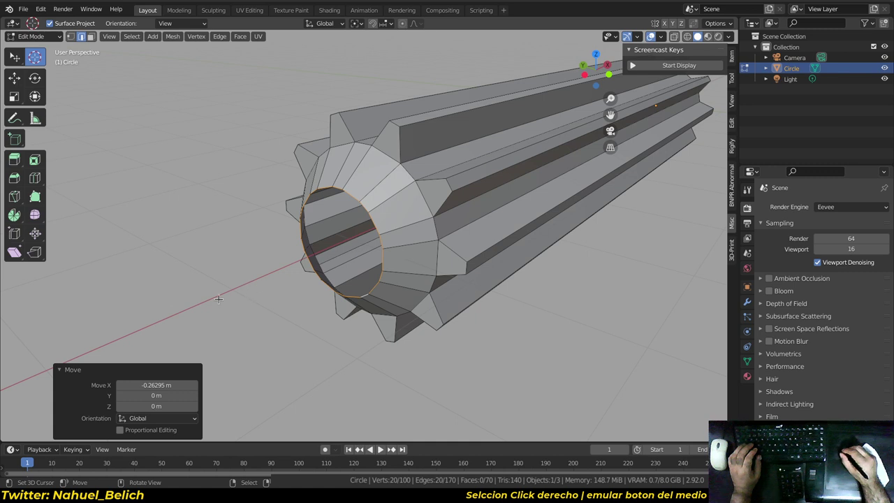
mouse_move(262, 269)
middle_down()
mouse_move(282, 277)
mouse_move(360, 265)
middle_up()
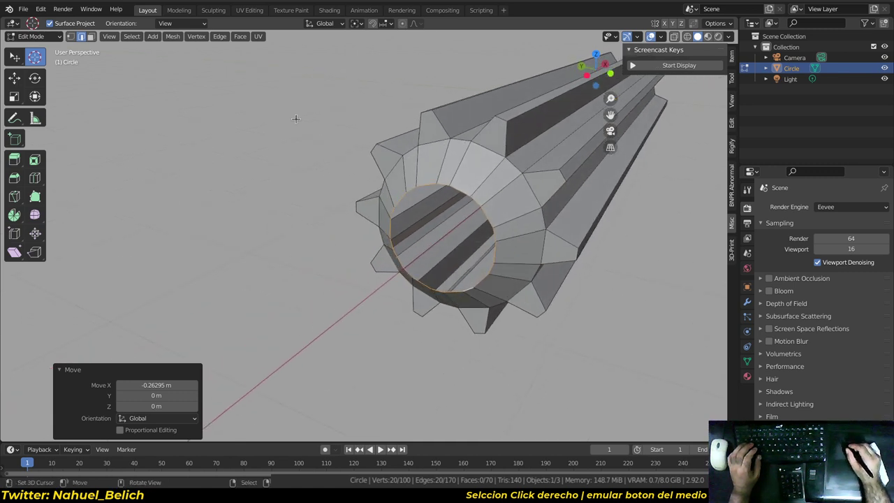
mouse_move(405, 82)
middle_down()
mouse_move(421, 114)
mouse_move(366, 218)
mouse_move(379, 235)
middle_up()
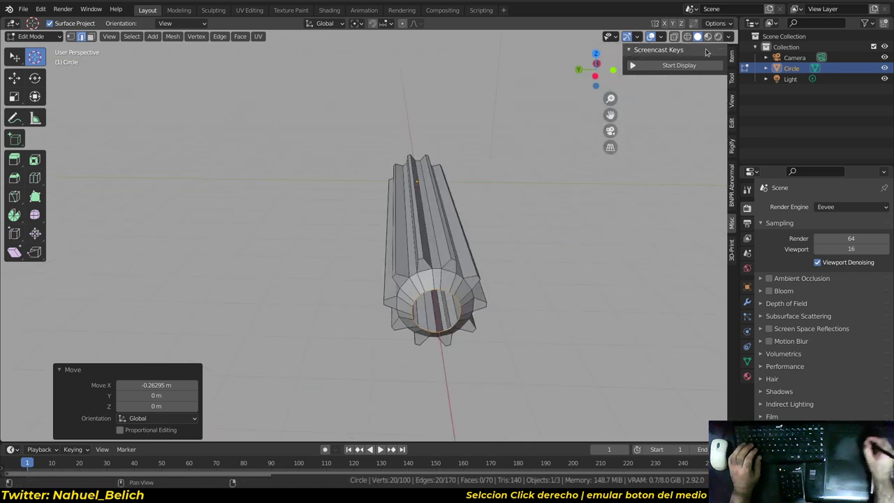
- Show the Z-axis guide line in the Viewport Overlays
click(663, 38)
click(723, 88)
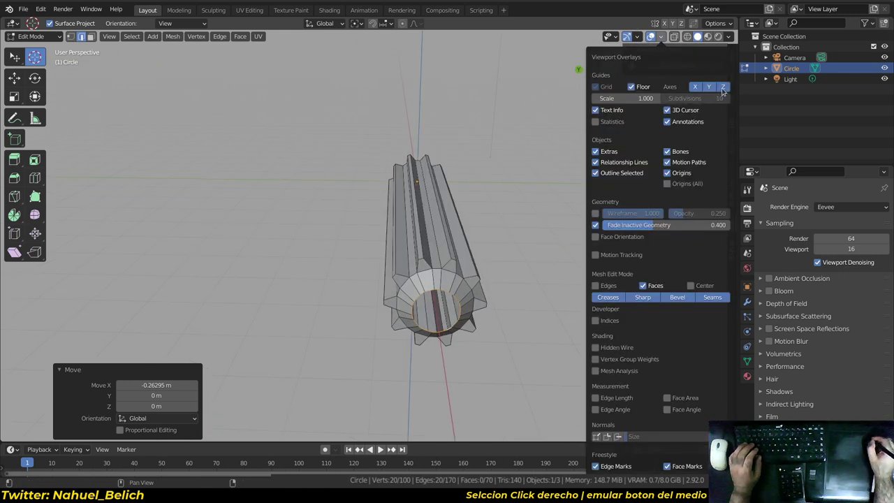
middle_drag(667, 97, 501, 180)
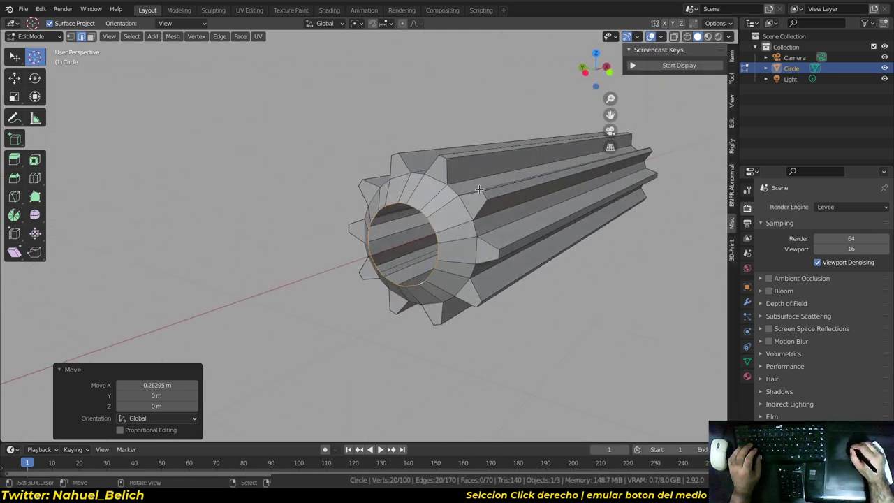
- Extrude a second inner ring, shrink it to 0.513 and move it -0.10456 m along X
key(g)
right_click(500, 180)
key(s)
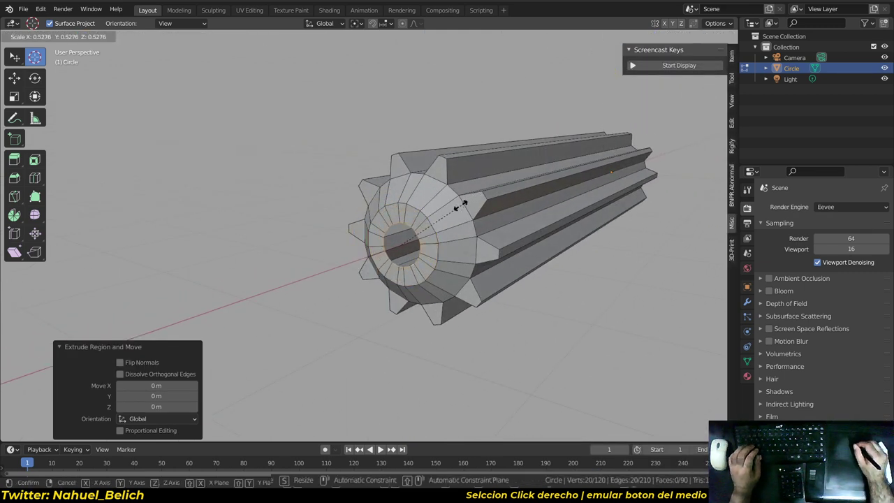
click(447, 211)
middle_drag(447, 211, 454, 213)
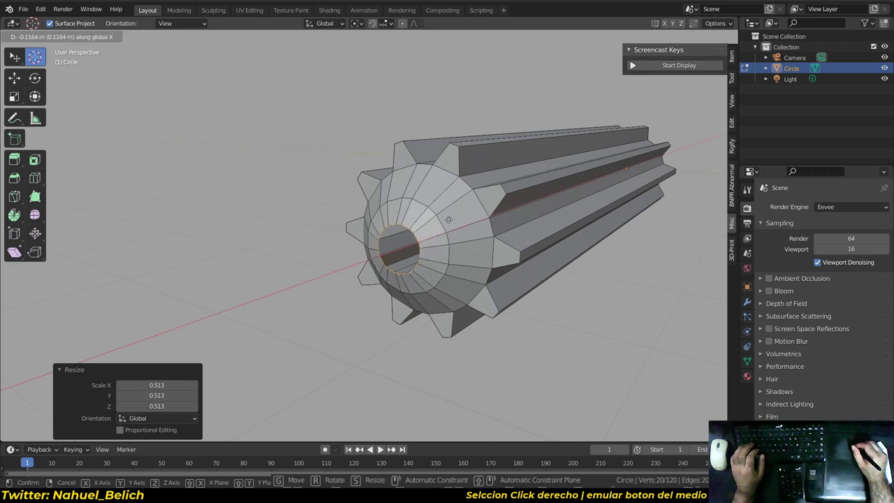
click(453, 218)
- Cap the centre hole with a face from the end view and return to Object Mode
key(ctrl+KP_3)
scroll(494, 172, up, 4)
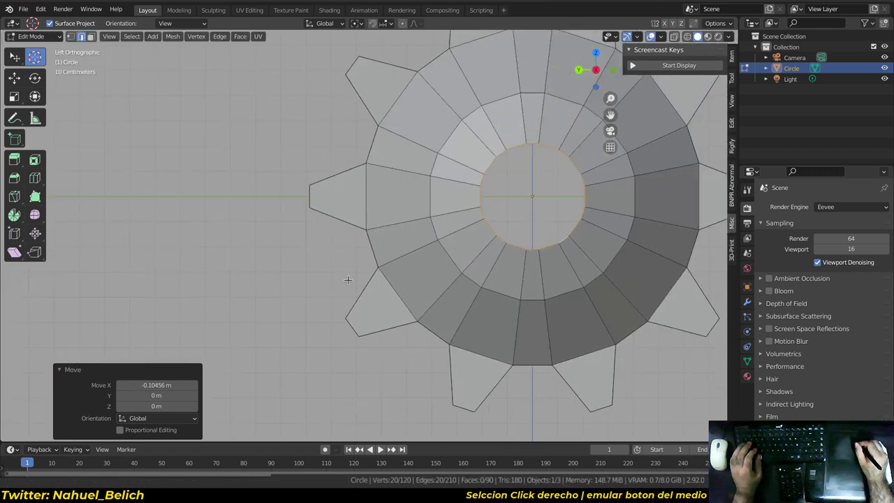
scroll(474, 203, up, 2)
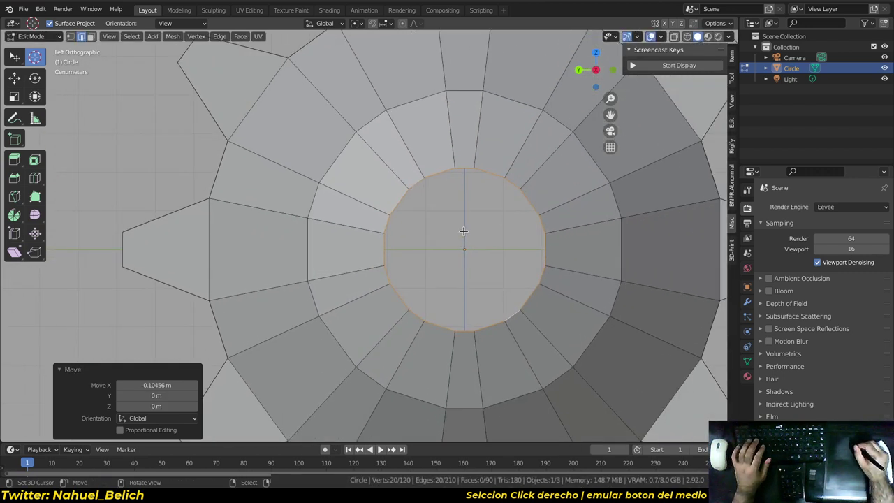
key(f)
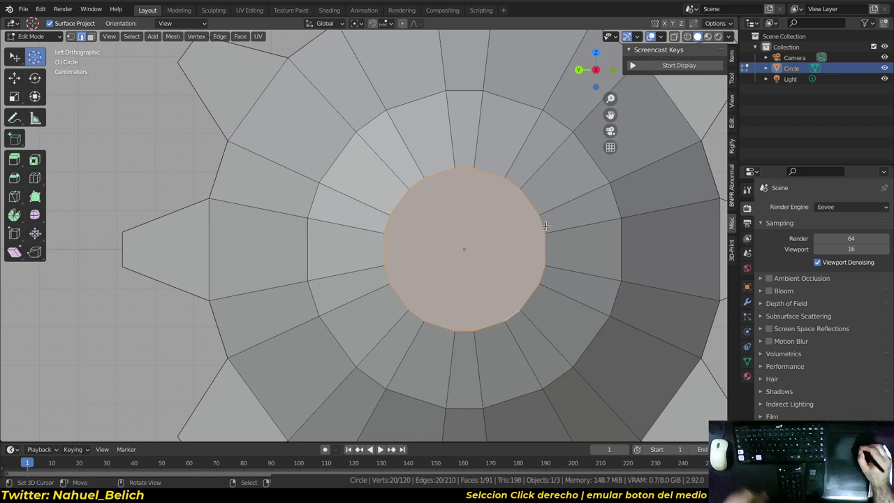
key(Tab)
mouse_move(488, 216)
middle_down()
mouse_move(469, 325)
mouse_move(470, 300)
middle_up()
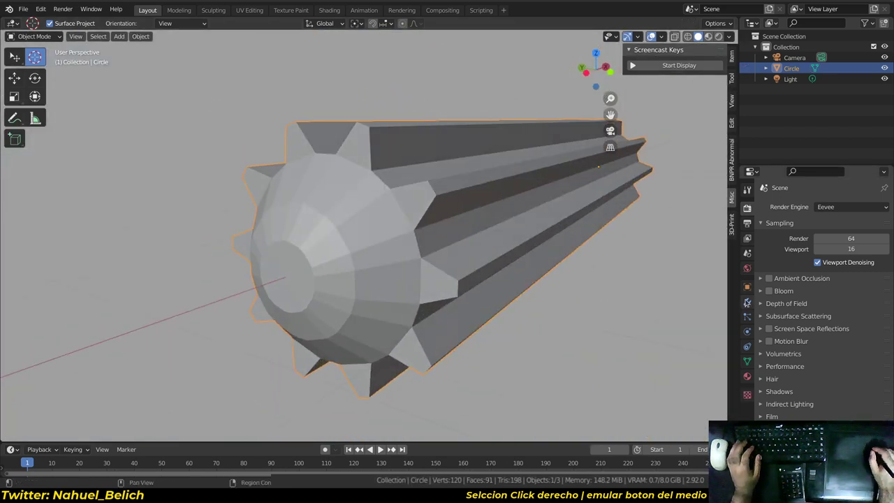
- Add a Subdivision Surface modifier to the shaft (viewport 1, render 2)
click(746, 301)
click(796, 208)
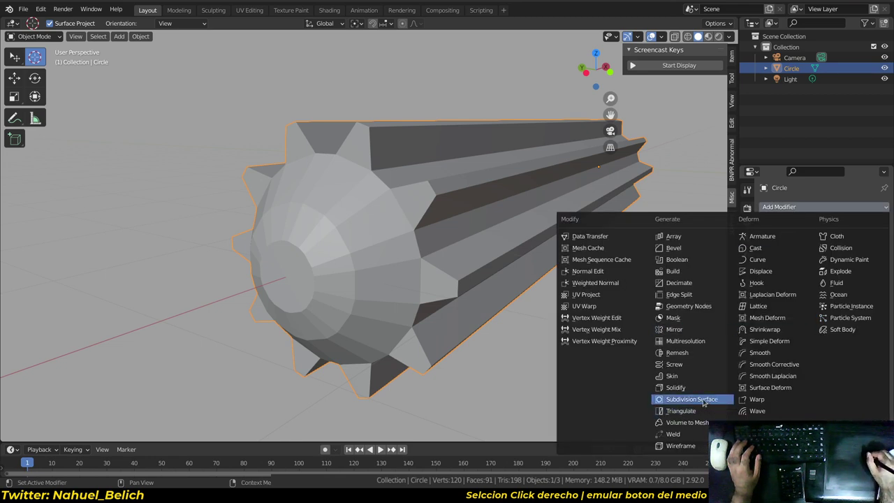
click(703, 402)
- Cut a new edge loop around the shaft near its rounded end
mouse_move(496, 243)
middle_down()
mouse_move(459, 272)
mouse_move(548, 236)
mouse_move(604, 233)
mouse_move(468, 232)
mouse_move(473, 141)
mouse_move(421, 238)
mouse_move(395, 261)
mouse_move(434, 256)
mouse_move(432, 271)
mouse_move(458, 255)
mouse_move(382, 245)
middle_up()
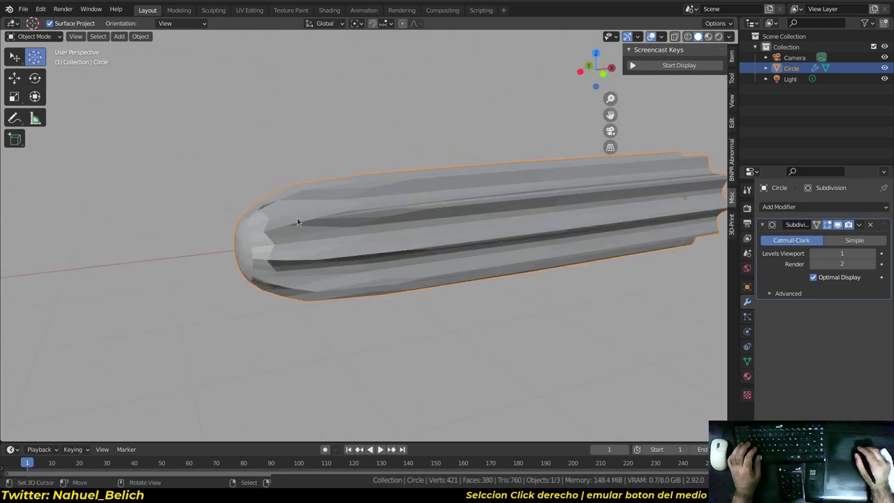
middle_drag(339, 193, 379, 236)
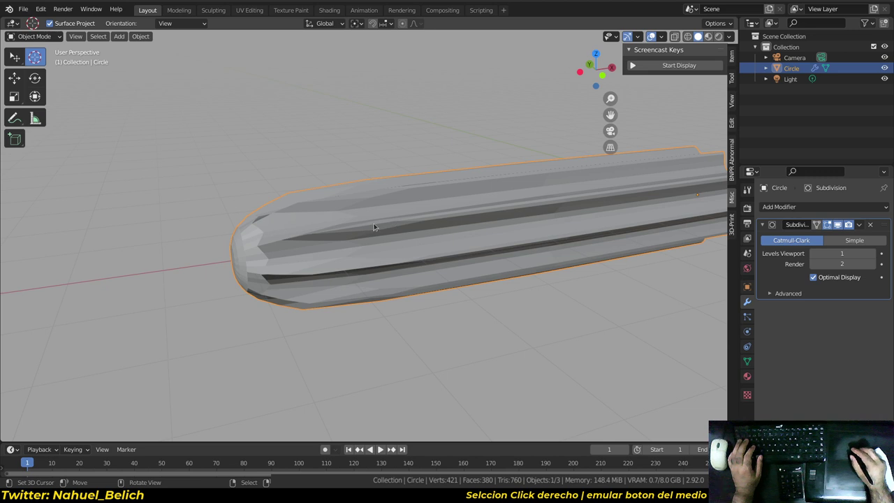
key(Tab)
key(ctrl+r)
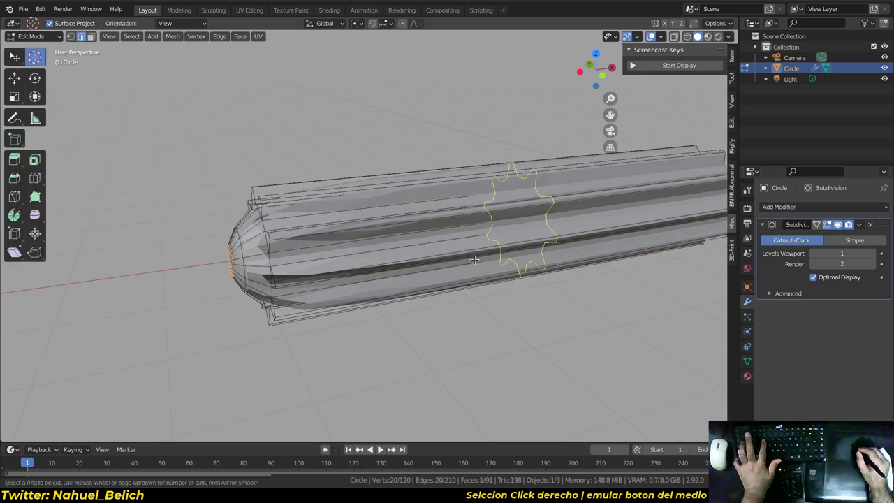
click(489, 251)
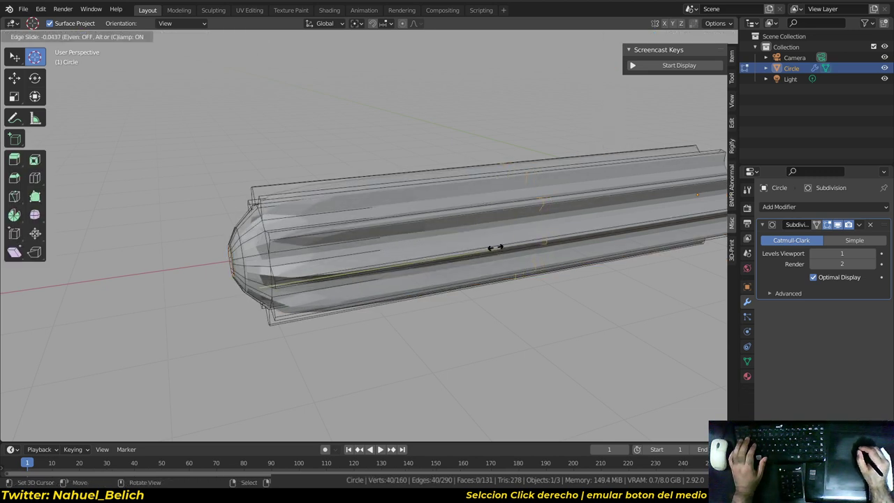
click(297, 306)
mouse_move(297, 305)
middle_down()
mouse_move(280, 297)
mouse_move(304, 300)
mouse_move(290, 249)
middle_up()
key(Tab)
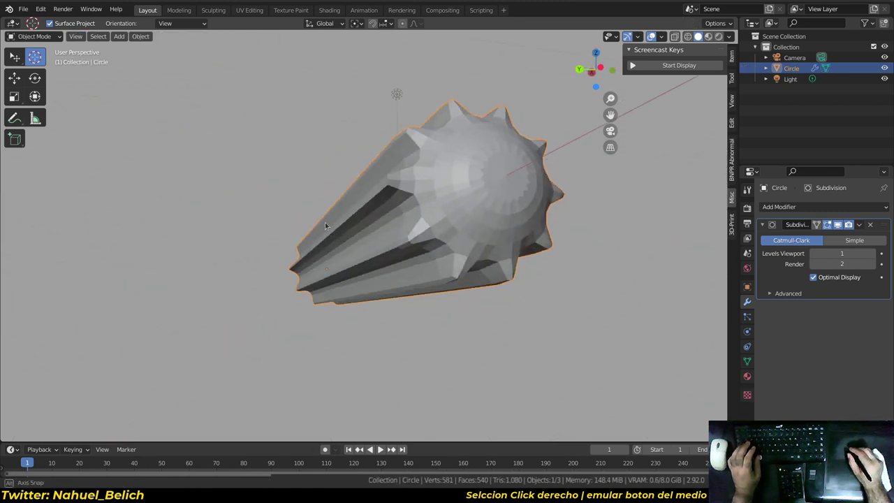
- Apply Shade Smooth to the toothed shaft from the object context menu
scroll(328, 238, up, 3)
mouse_move(371, 219)
middle_down()
mouse_move(382, 257)
mouse_move(359, 256)
mouse_move(367, 259)
mouse_move(335, 320)
mouse_move(404, 270)
middle_up()
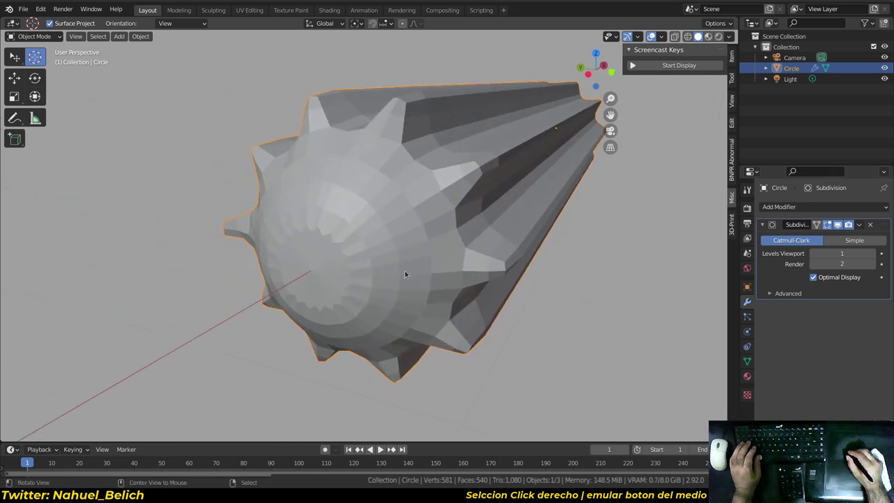
right_click(400, 258)
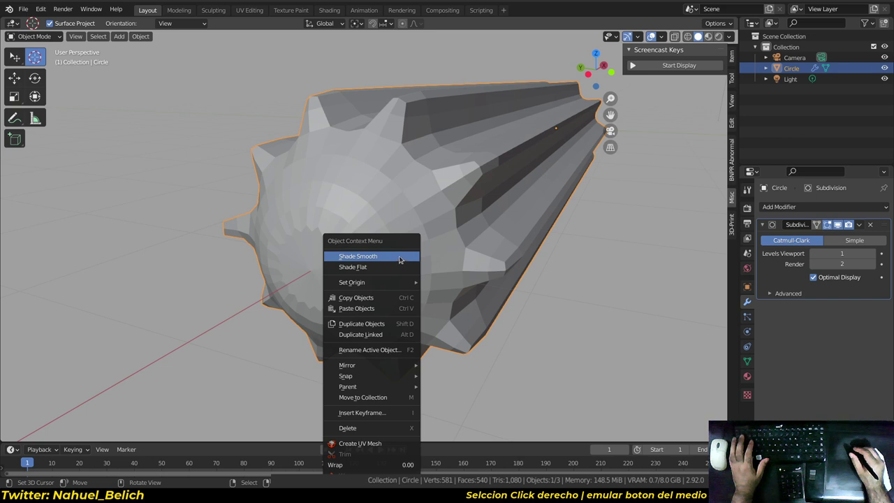
key(Escape)
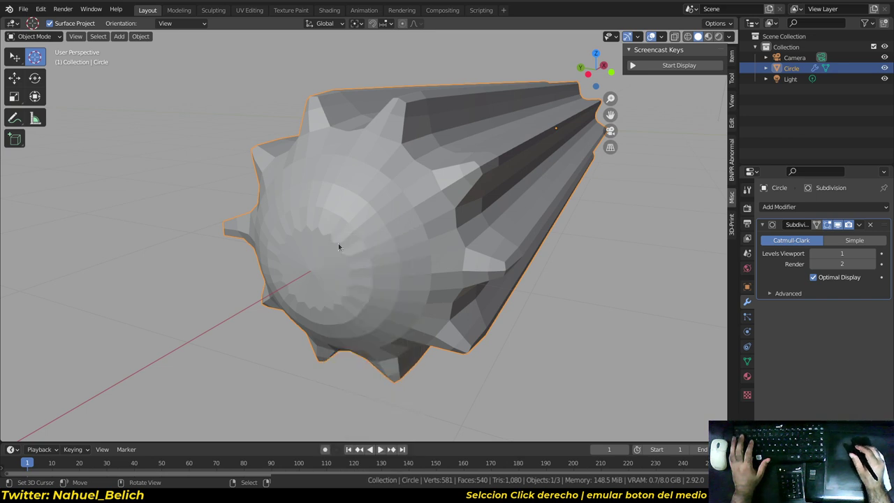
right_click(377, 224)
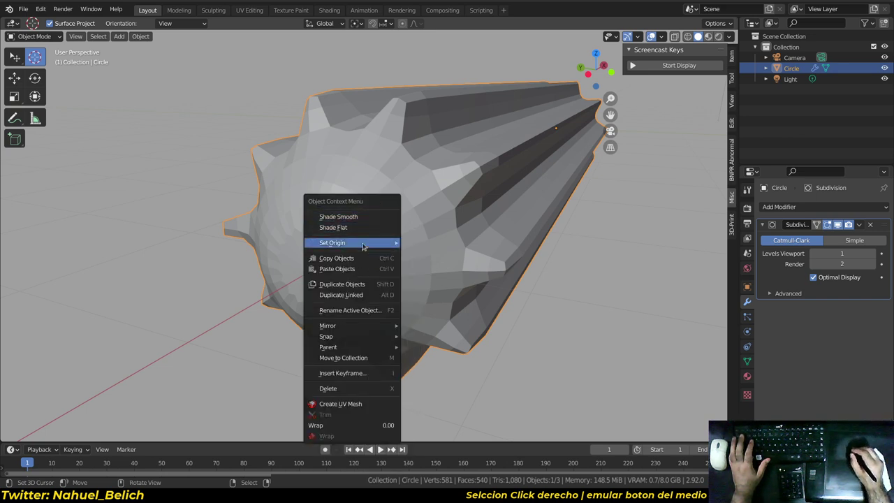
key(Escape)
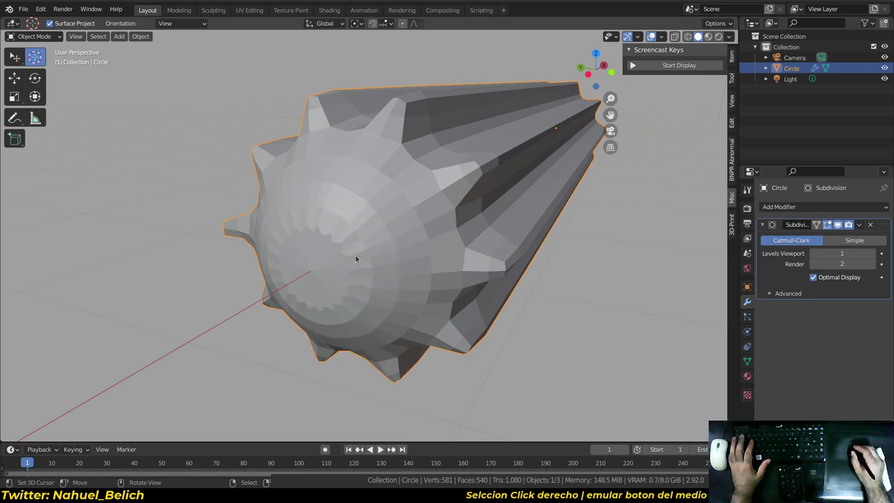
right_click(345, 257)
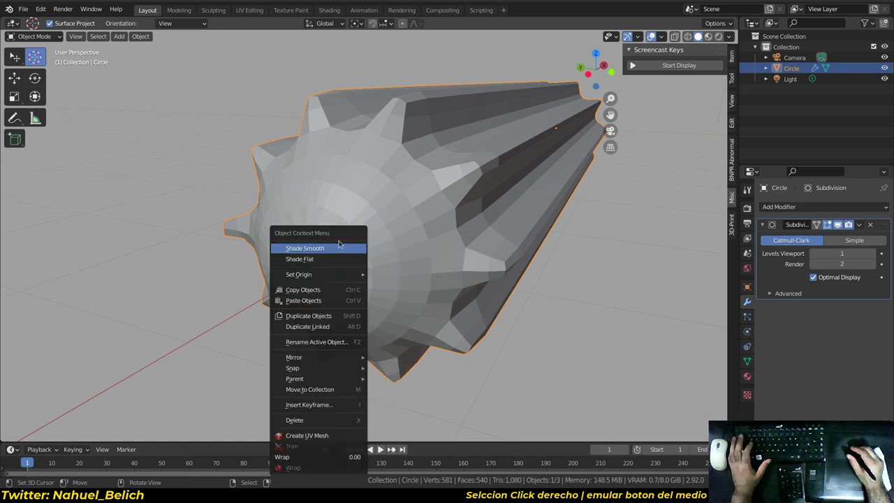
key(Escape)
right_click(339, 245)
click(339, 248)
mouse_move(337, 288)
middle_down()
mouse_move(452, 273)
mouse_move(355, 265)
mouse_move(454, 287)
middle_up()
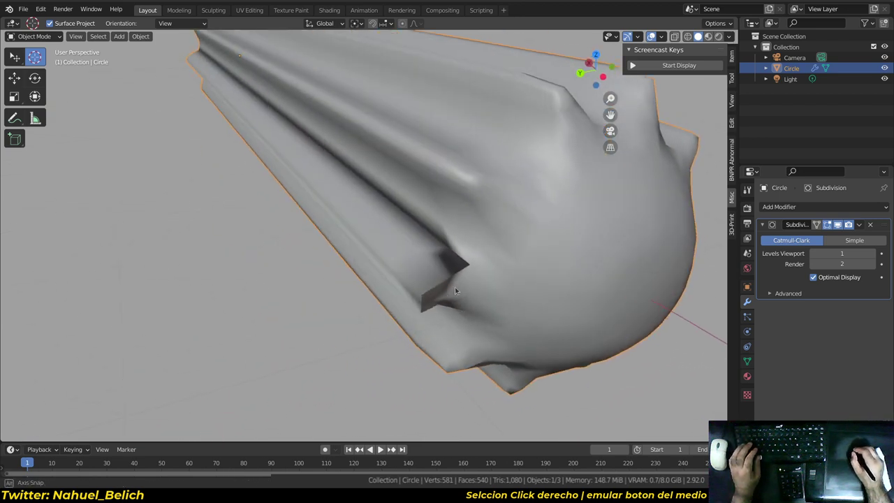
- Delete the first distorted face at the groove end and fill the hole with a new face
key(Tab)
right_click(443, 297)
key(x)
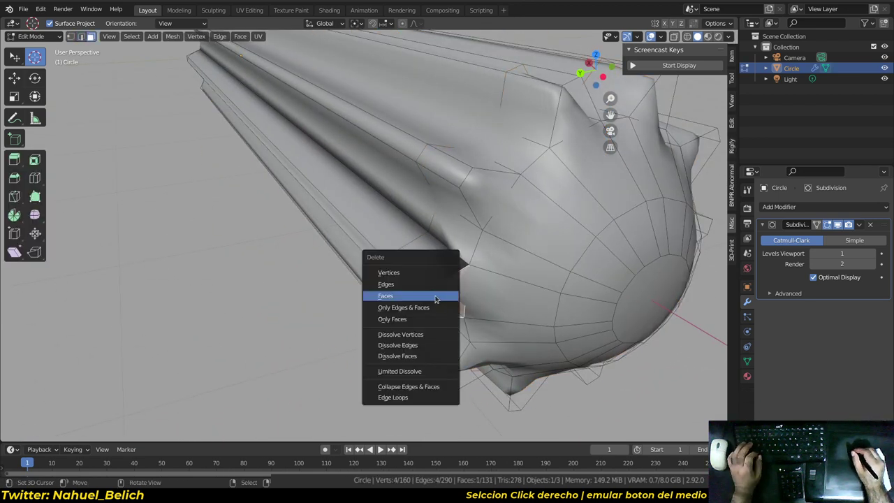
click(436, 296)
key(2)
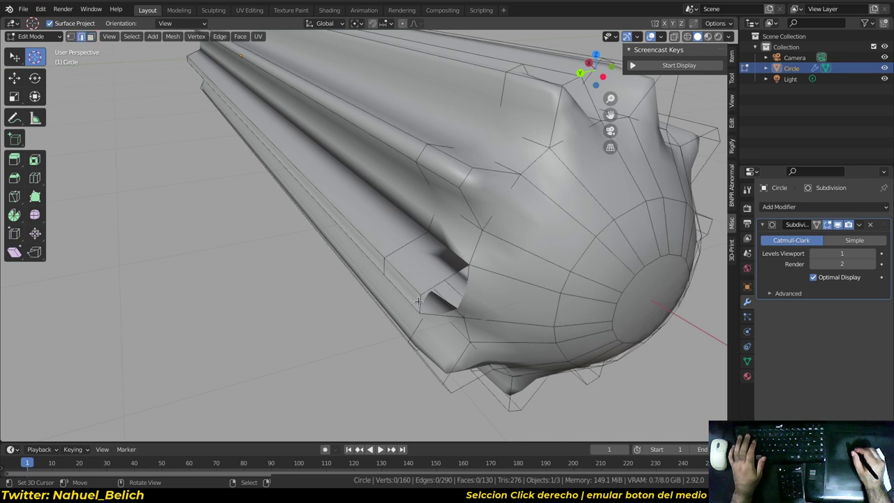
key(f)
middle_drag(434, 293, 409, 255)
- Delete a second distorted face and fill its hole from the bordering edges
key(3)
right_click(408, 255)
key(x)
click(413, 257)
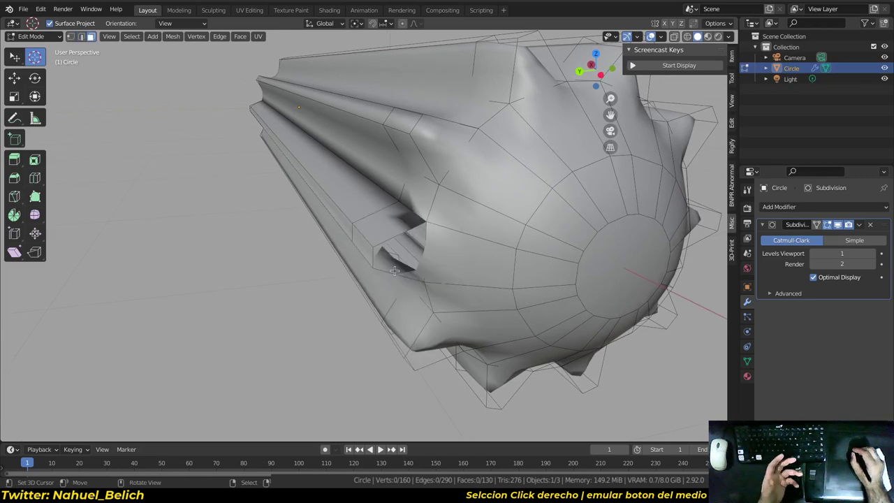
right_click(374, 256)
right_click(369, 262)
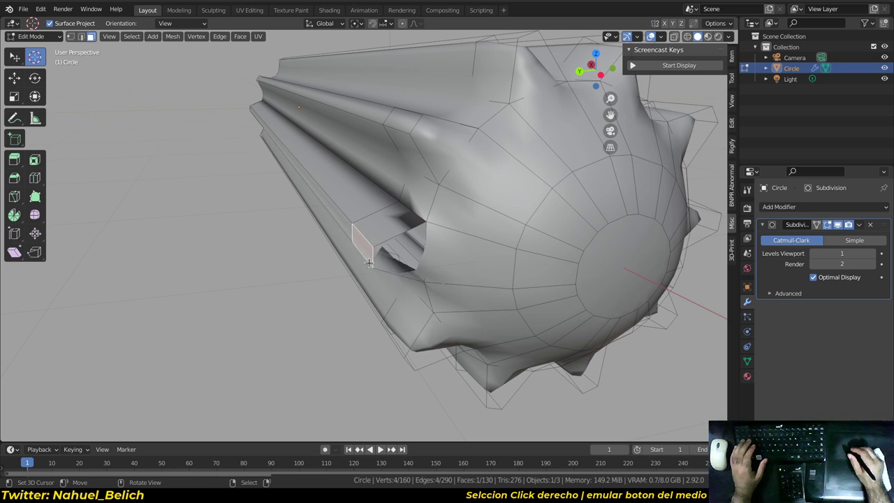
key(2)
ctrl+alt+right_click(377, 211)
alt+right_click(455, 211)
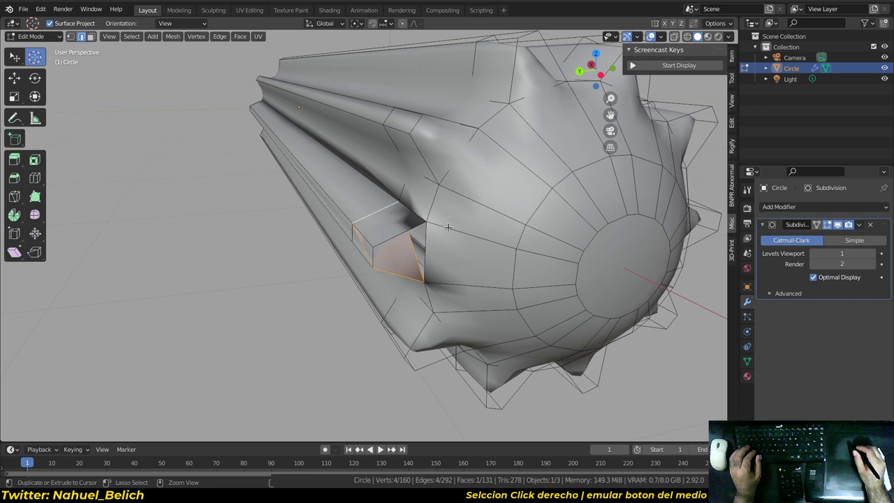
right_click(425, 248)
key(f)
mouse_move(410, 235)
middle_down()
mouse_move(442, 276)
mouse_move(414, 299)
mouse_move(472, 159)
middle_up()
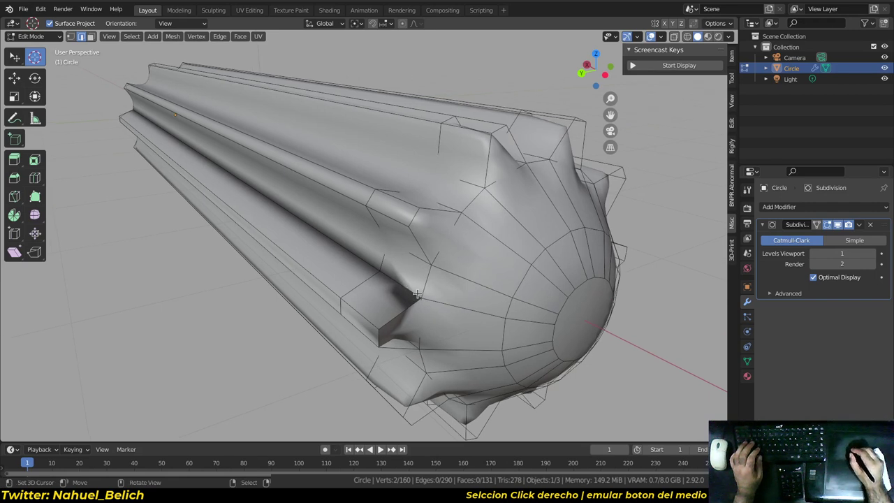
- Turn on the Face Orientation overlay to reveal the flipped red groove strip
click(659, 38)
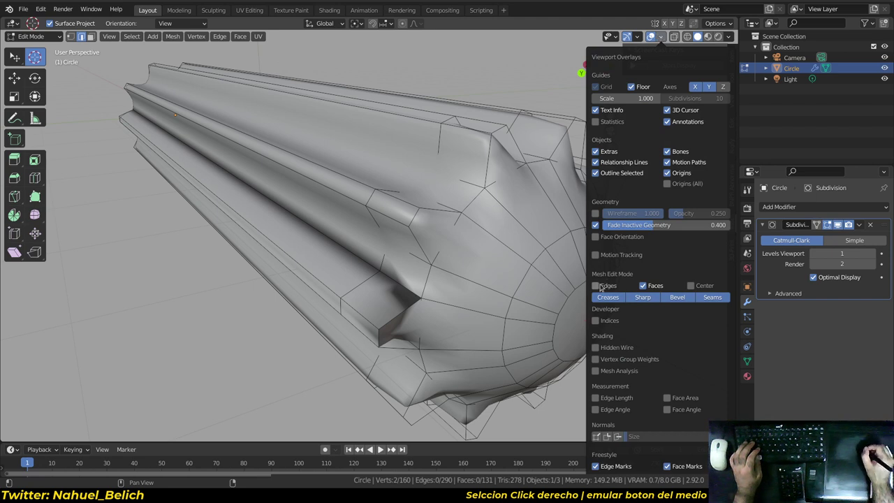
click(596, 237)
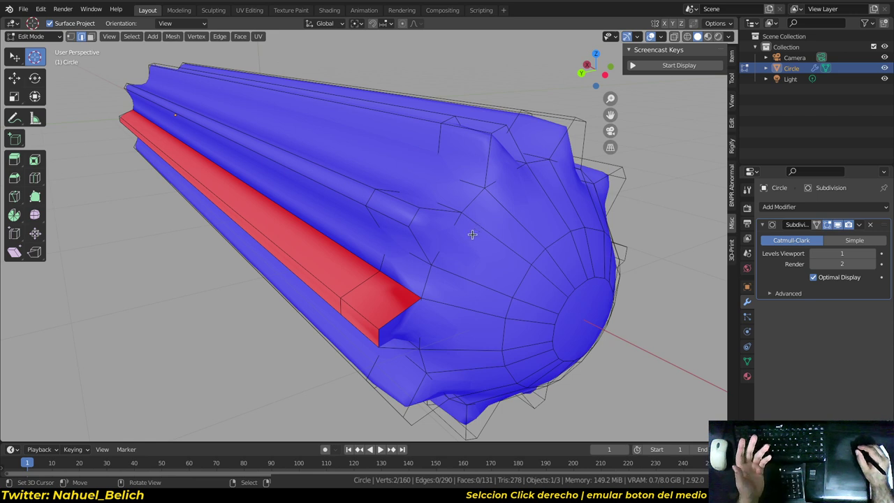
middle_drag(469, 225, 376, 261)
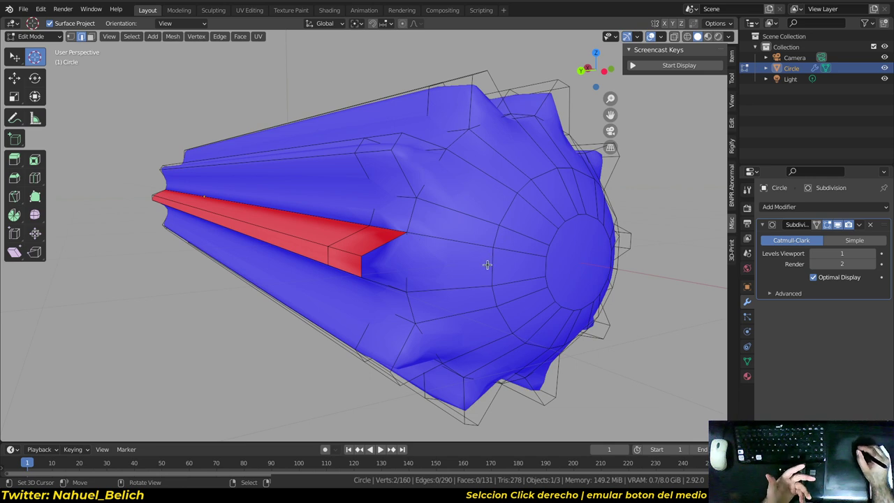
middle_drag(486, 262, 488, 261)
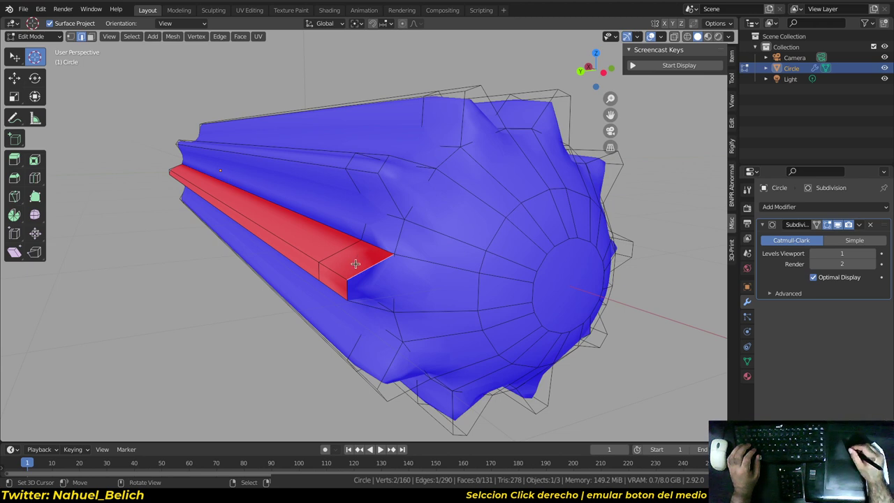
- Recalculate the normals of the red strip's end face with Inside left unchecked
key(3)
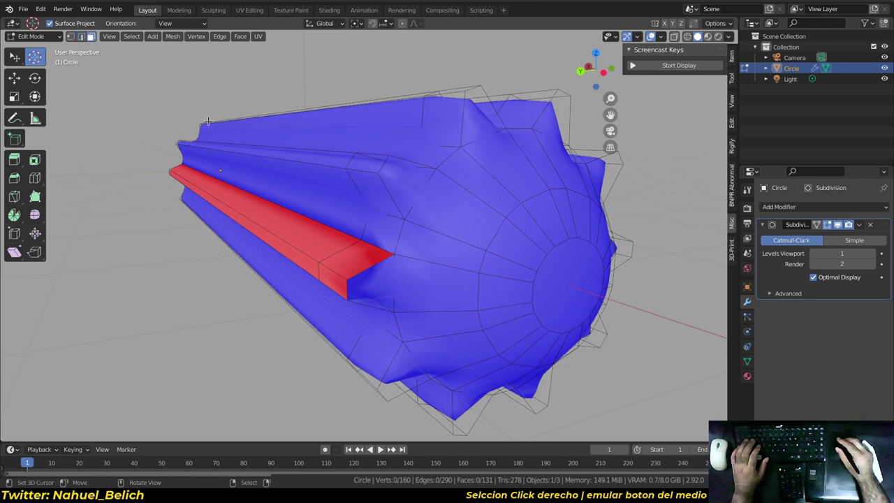
click(346, 262)
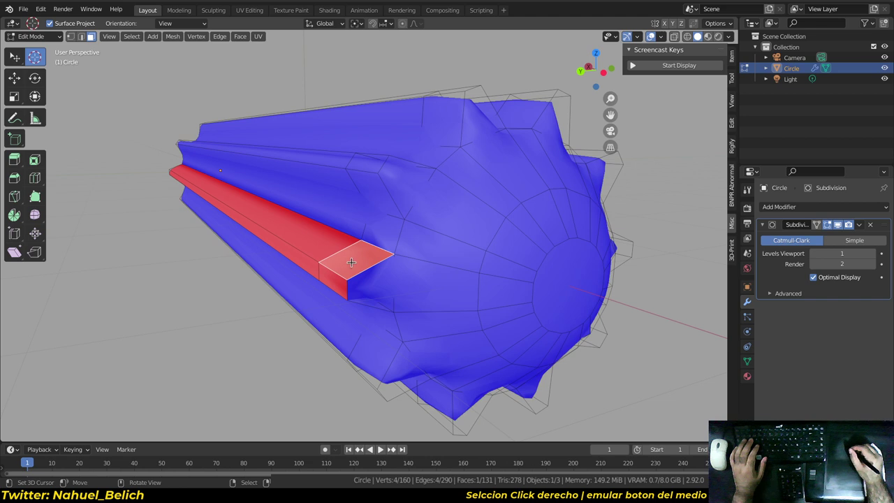
key(shift+n)
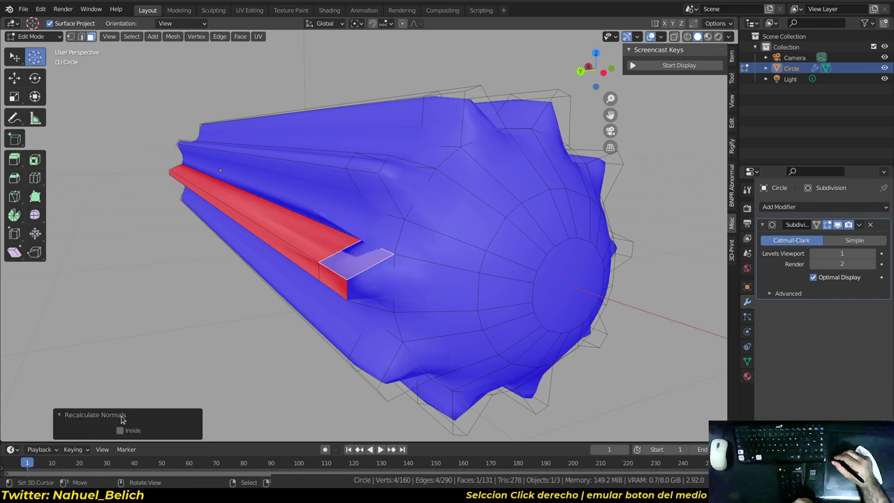
- Select the whole mesh and recalculate all normals so red faces turn blue
key(alt+a)
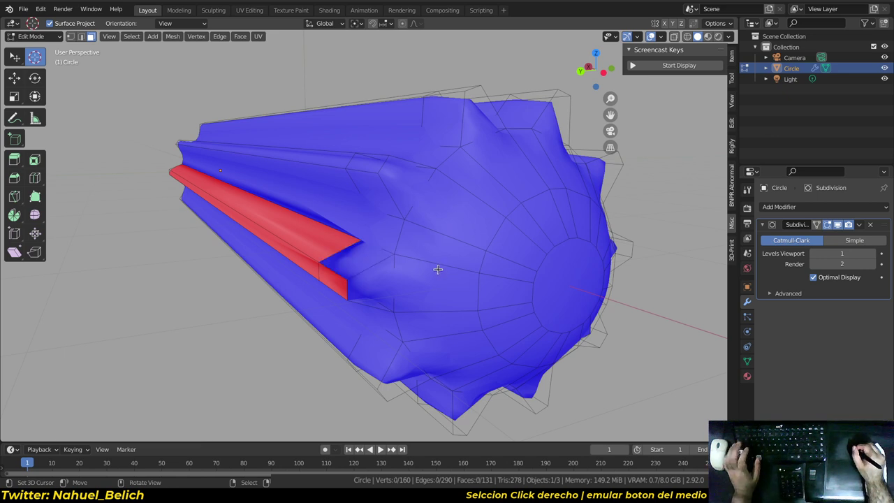
key(a)
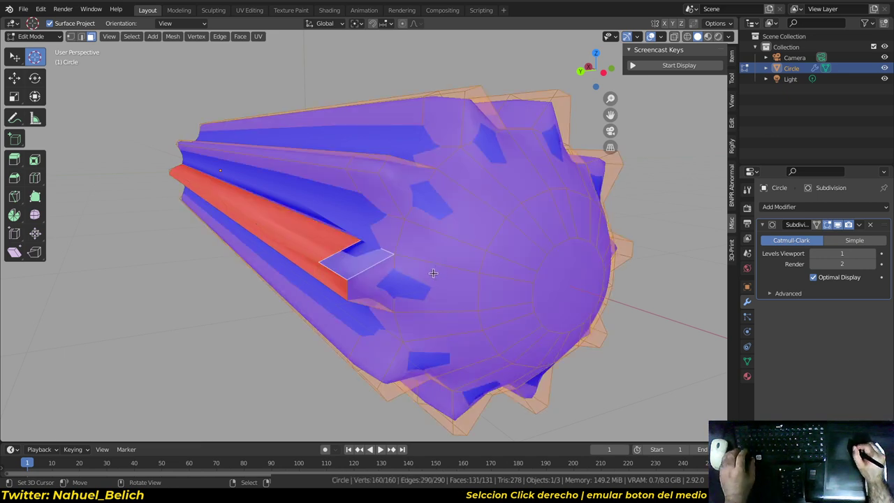
key(shift+n)
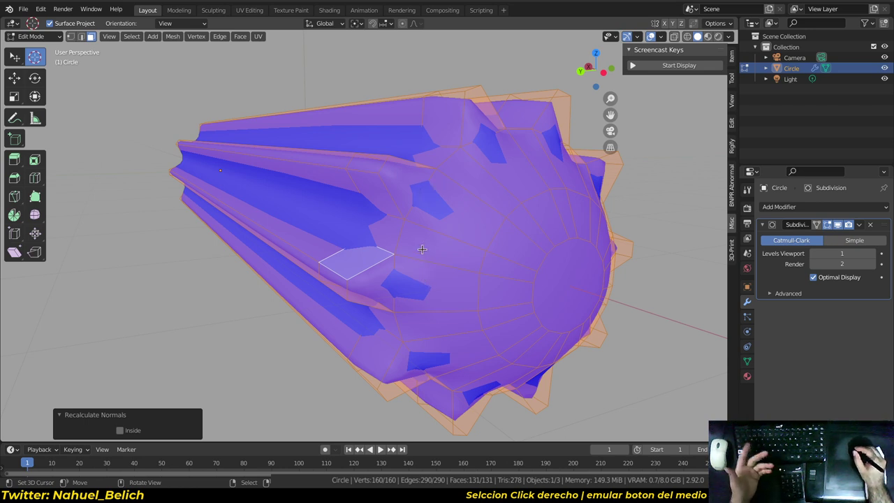
- Slide an edge loop toward the end cap by a factor of -0.423
alt+drag(433, 225, 390, 258)
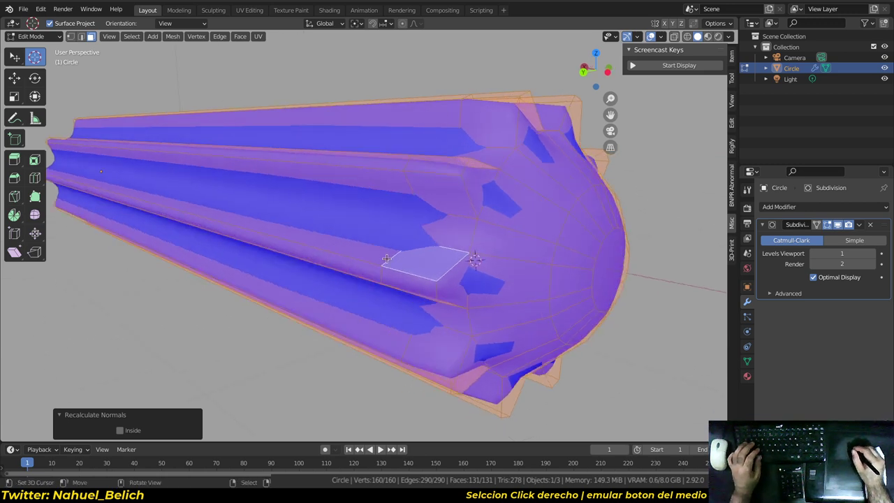
alt+click(391, 257)
key(2)
alt+click(391, 258)
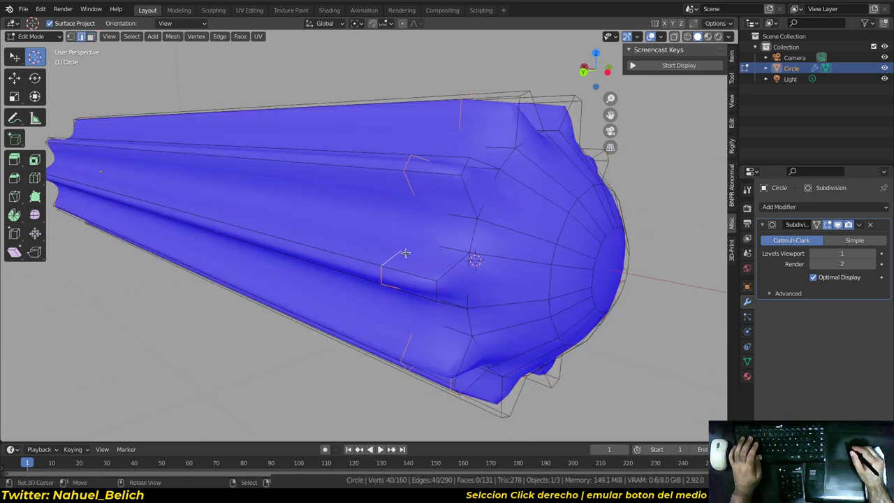
key(g)
key(g)
click(437, 255)
middle_drag(437, 256, 475, 251)
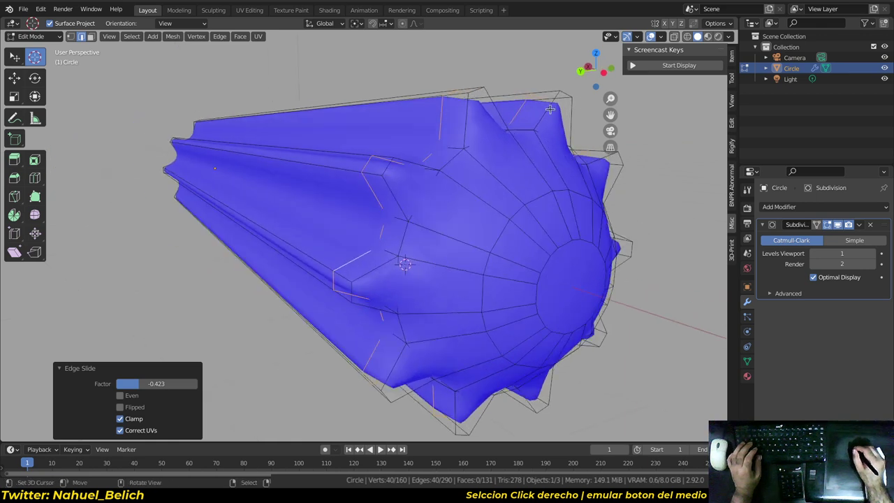
- Turn off the Face Orientation overlay so the mesh shows grey
click(661, 37)
click(595, 236)
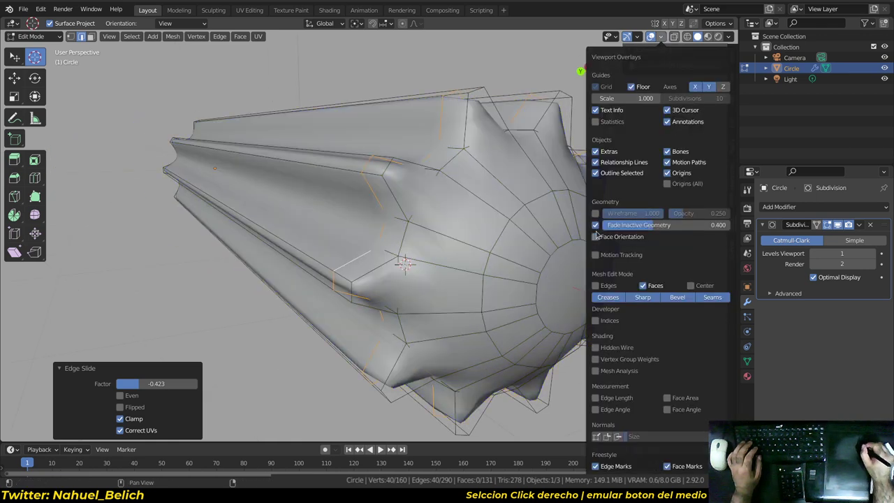
middle_drag(419, 251, 488, 237)
- Set the Subdivision modifier's Levels Viewport and Render both to 4
click(872, 253)
click(872, 264)
click(872, 254)
click(872, 254)
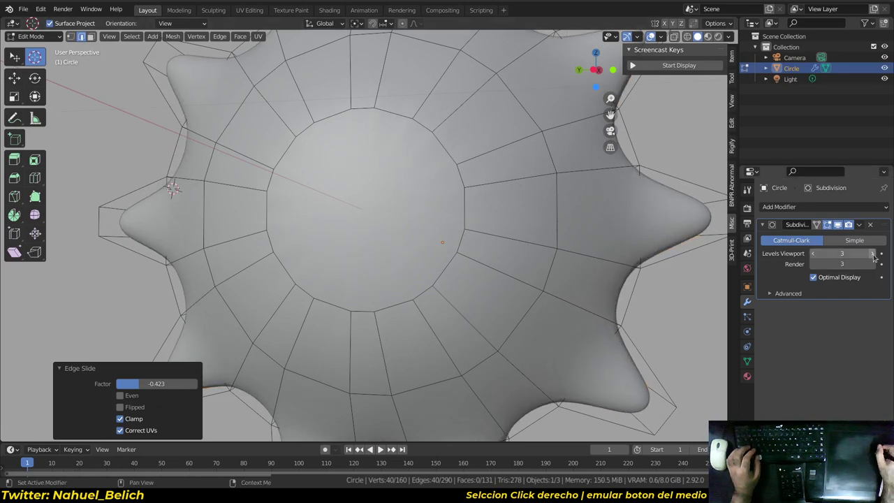
click(872, 264)
mouse_move(447, 224)
middle_down()
mouse_move(475, 215)
mouse_move(441, 214)
middle_up()
- Switch the shaft from Edit Mode to Object Mode via the mode pie menu
key(ctrl+Tab)
click(392, 206)
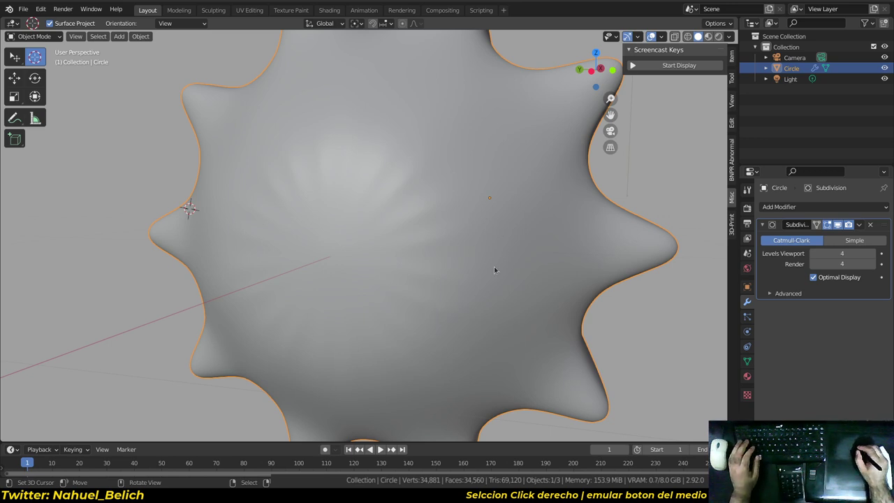
click(661, 37)
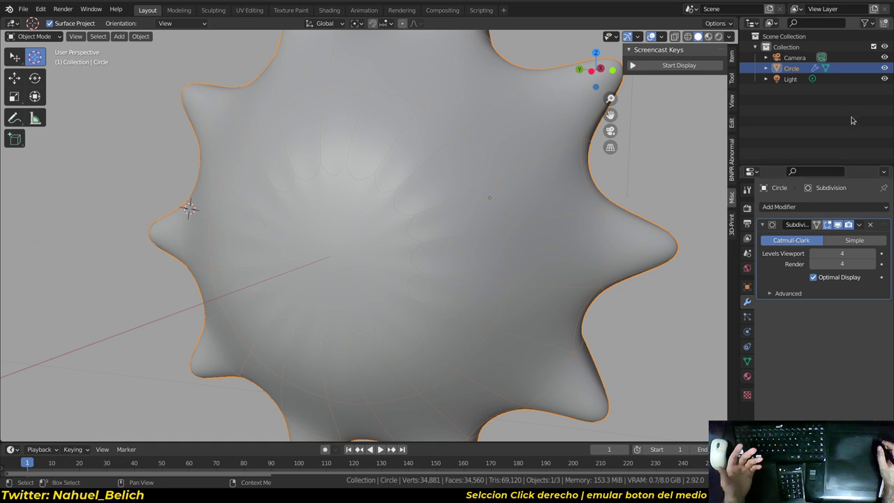
mouse_move(478, 233)
middle_down()
mouse_move(475, 222)
mouse_move(452, 233)
mouse_move(423, 224)
middle_up()
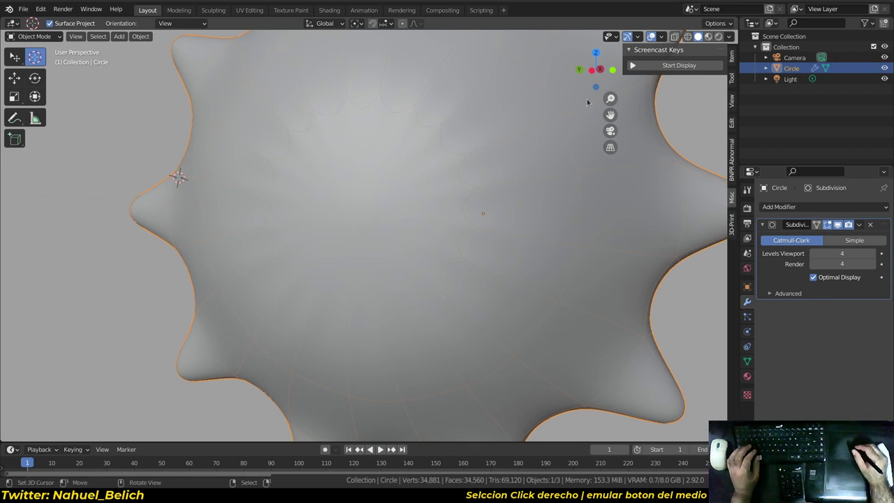
- Raise the wireframe overlay opacity to about 0.55
click(662, 36)
drag(692, 218, 728, 215)
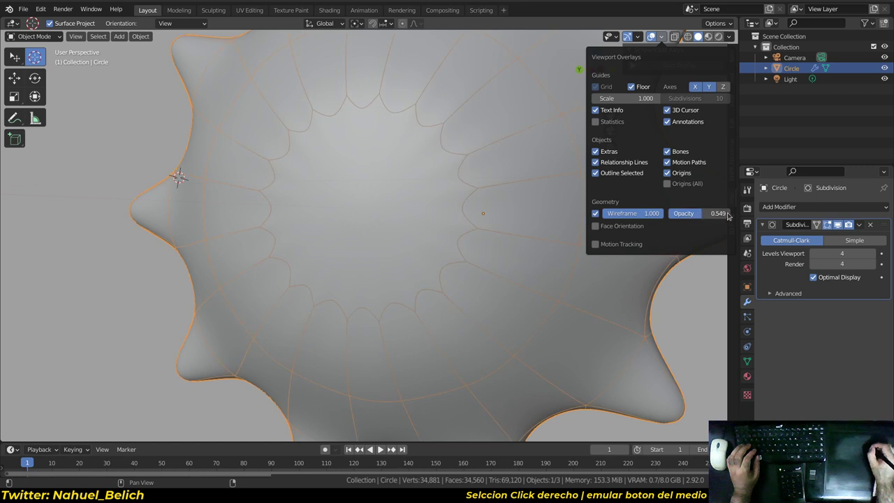
middle_drag(479, 229, 492, 258)
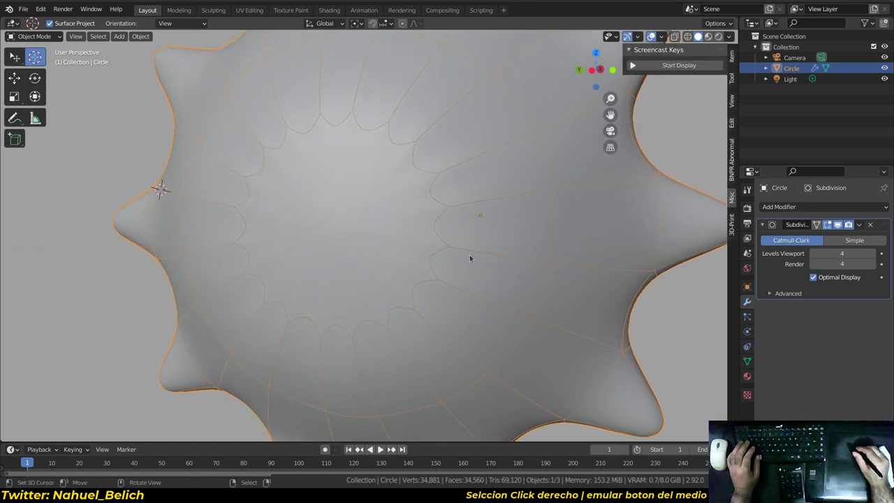
- Delete the flat circular end-cap face, leaving an open hole
key(Tab)
key(3)
right_click(389, 240)
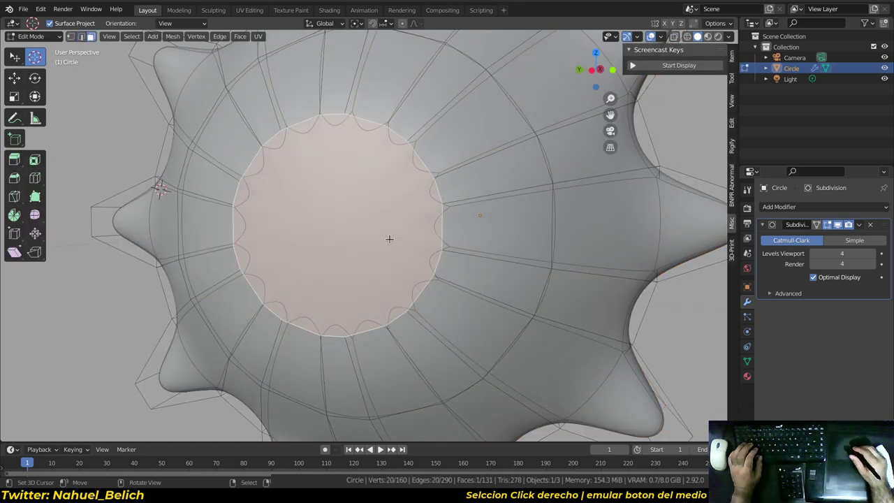
key(x)
click(389, 239)
key(ctrl+KP_3)
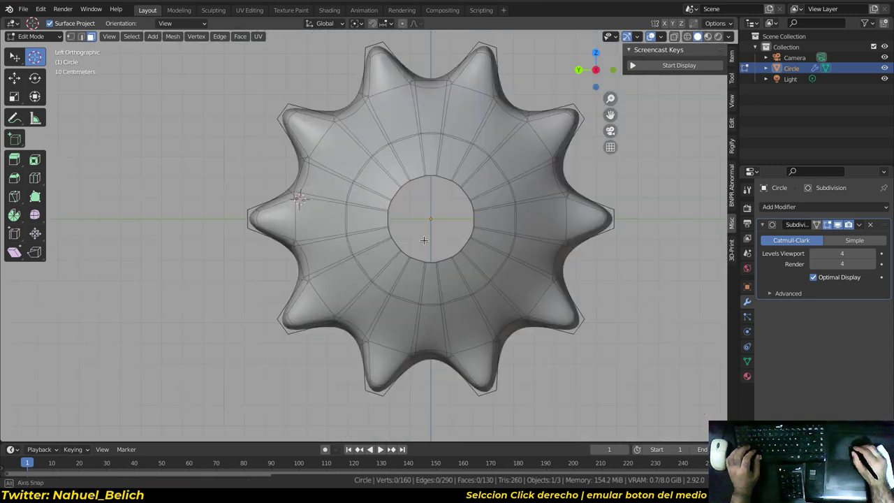
scroll(451, 266, up, 3)
- Select the hole's 20-edge rim loop in edge select mode
key(2)
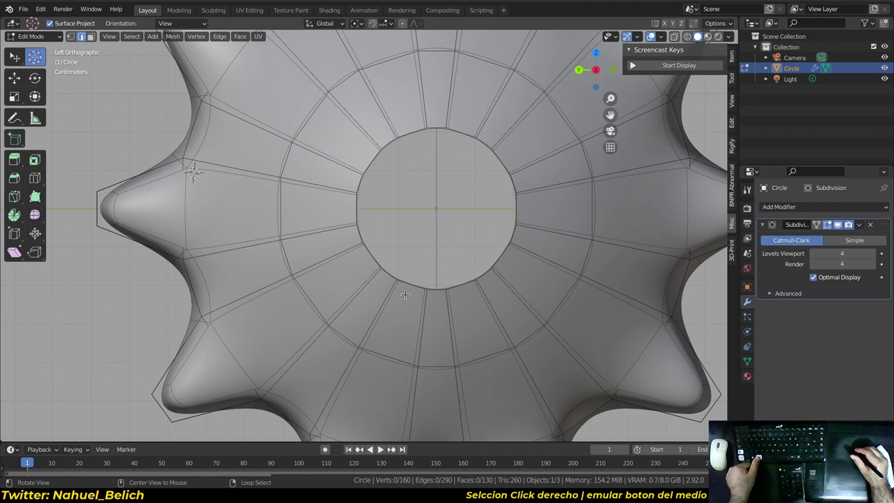
alt+click(440, 286)
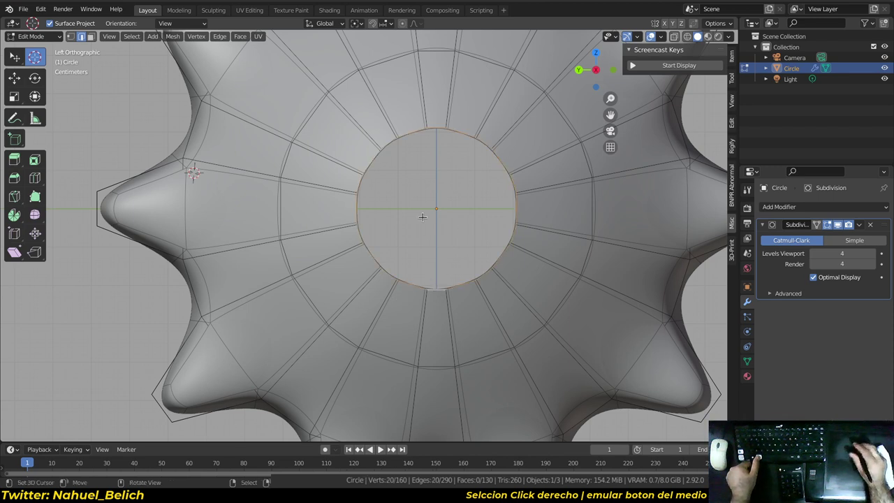
mouse_move(457, 244)
middle_down()
mouse_move(437, 287)
mouse_move(438, 314)
middle_up()
click(240, 36)
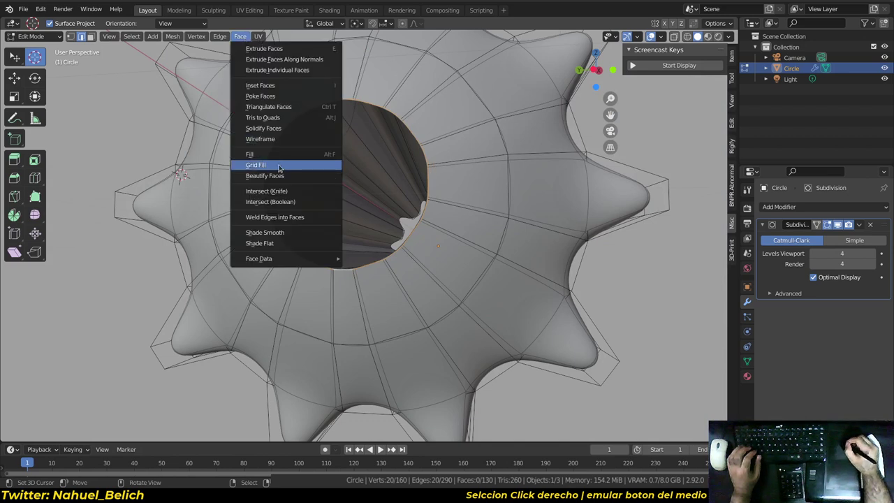
- Try a Grid Fill on the end-cap hole, then undo it
key(ctrl+f)
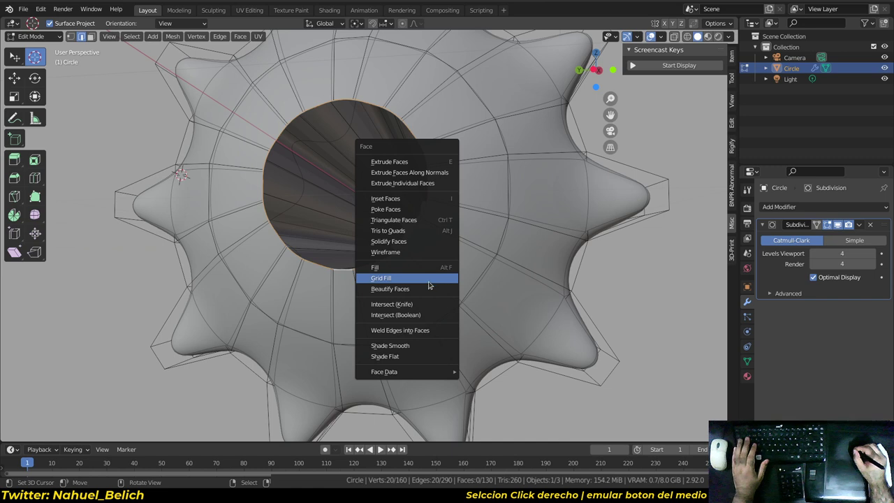
click(428, 284)
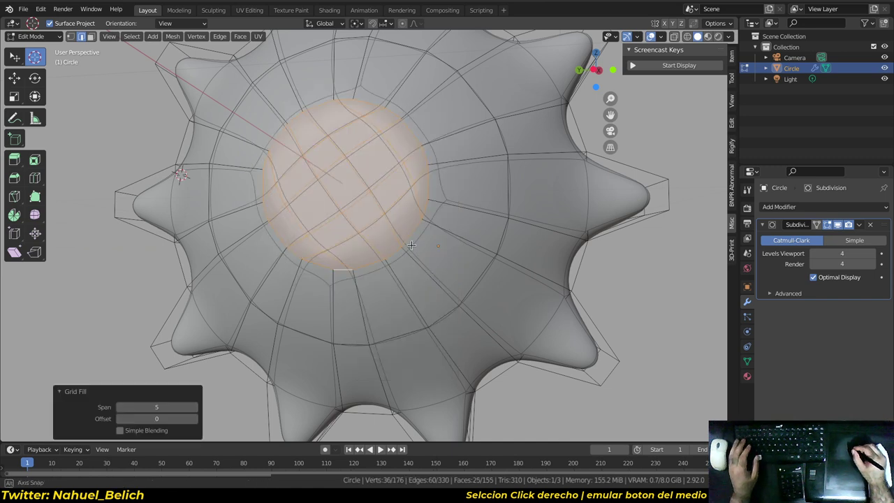
ctrl+middle_drag(429, 283, 375, 238)
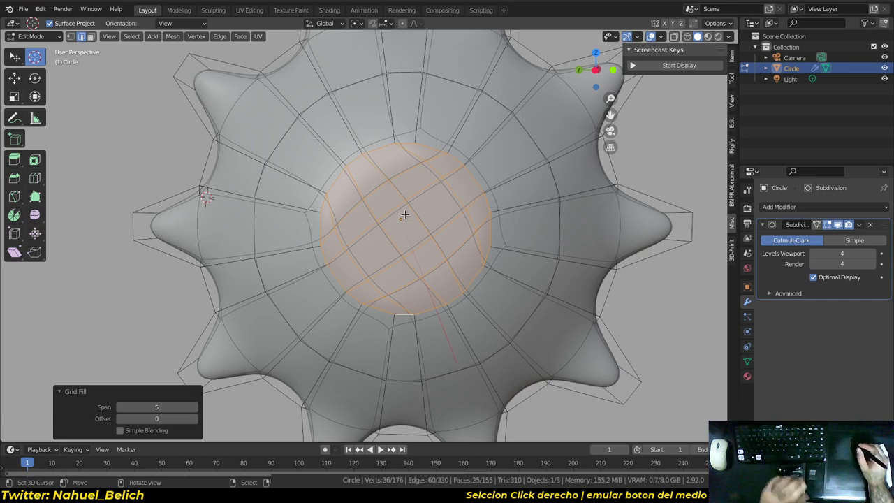
key(ctrl+z)
- Add a loop cut near the rim and retry Grid Fill on the rim loop, which fails
key(ctrl+r)
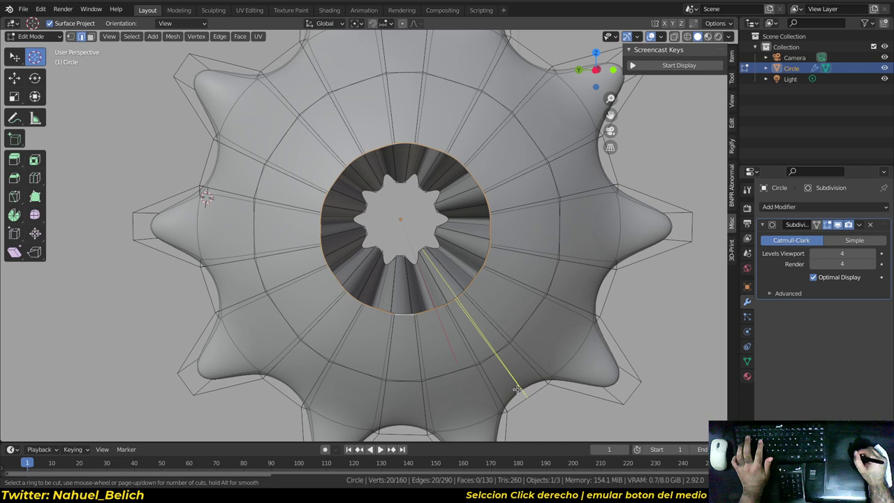
click(517, 389)
right_click(515, 381)
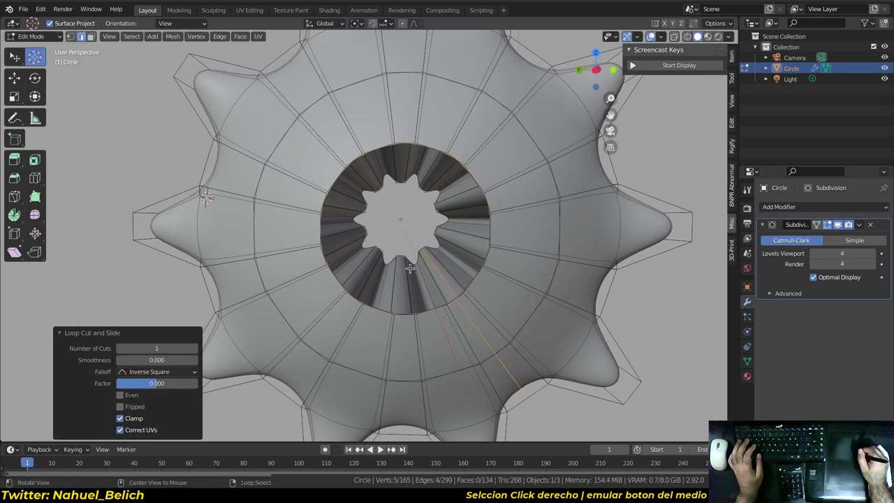
alt+right_click(428, 308)
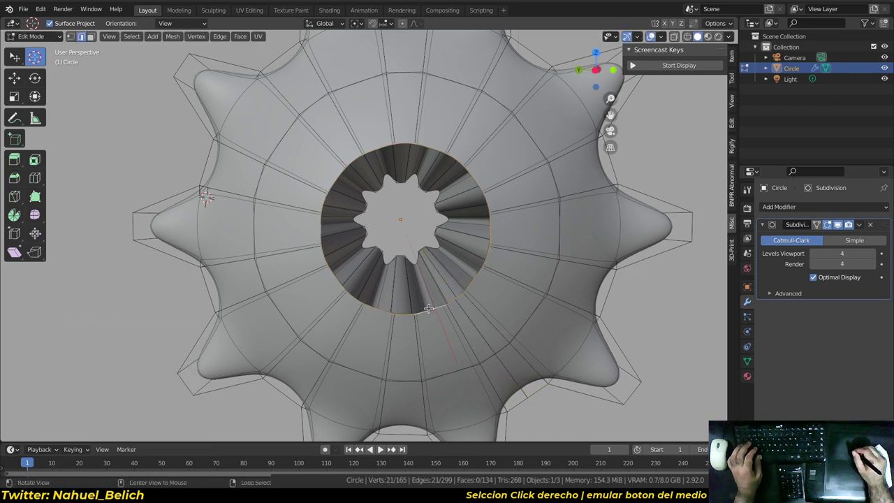
key(ctrl+f)
click(425, 204)
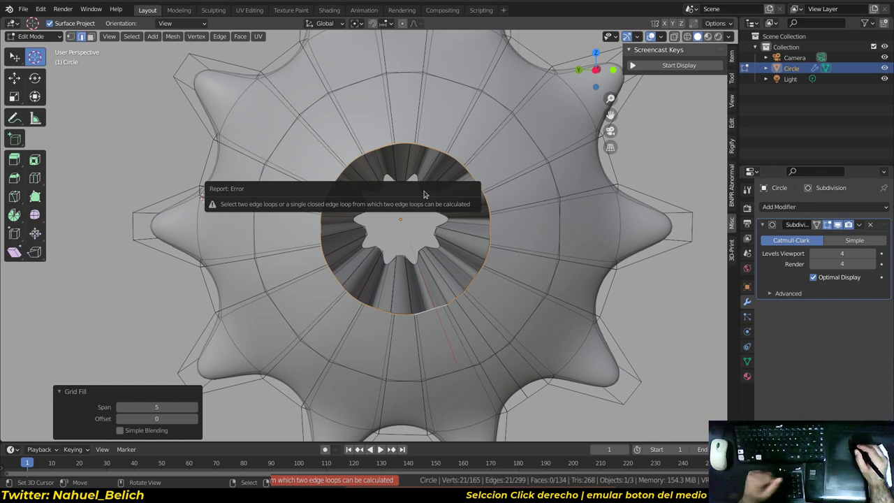
- Grid Fill the end-cap hole with Span 1 as a trial patch
key(ctrl+z)
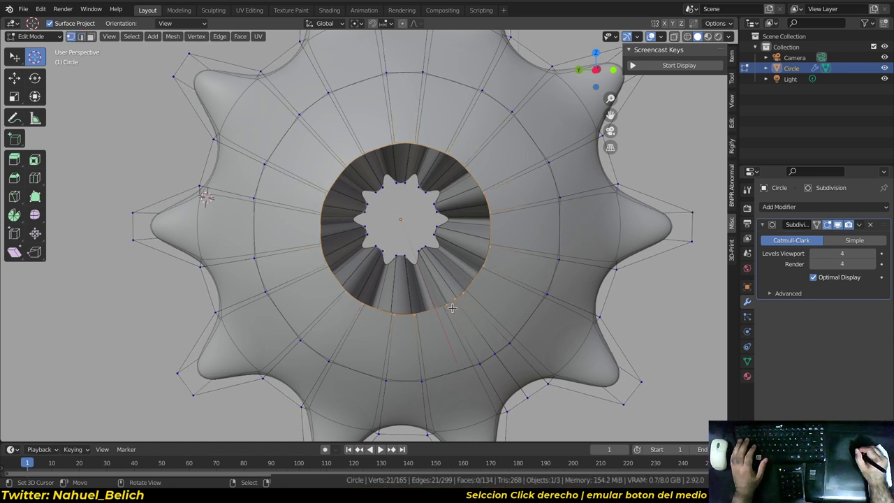
alt+drag(422, 208, 430, 274)
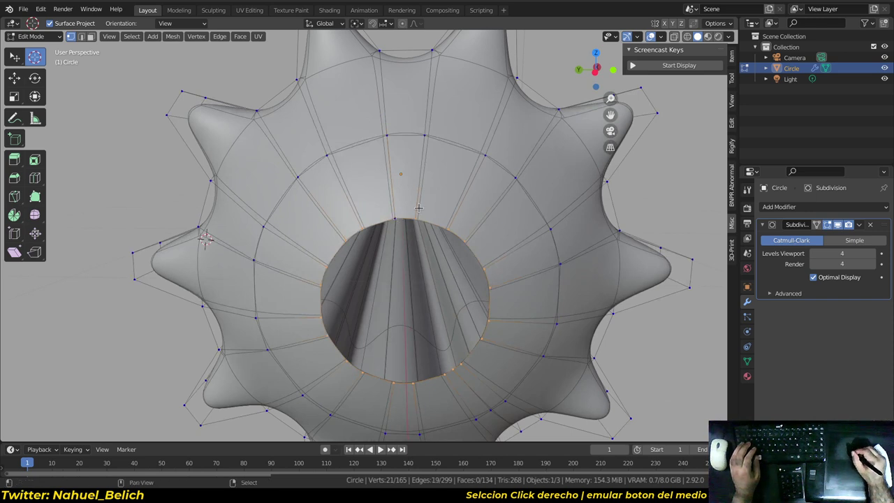
alt+drag(417, 264, 407, 205)
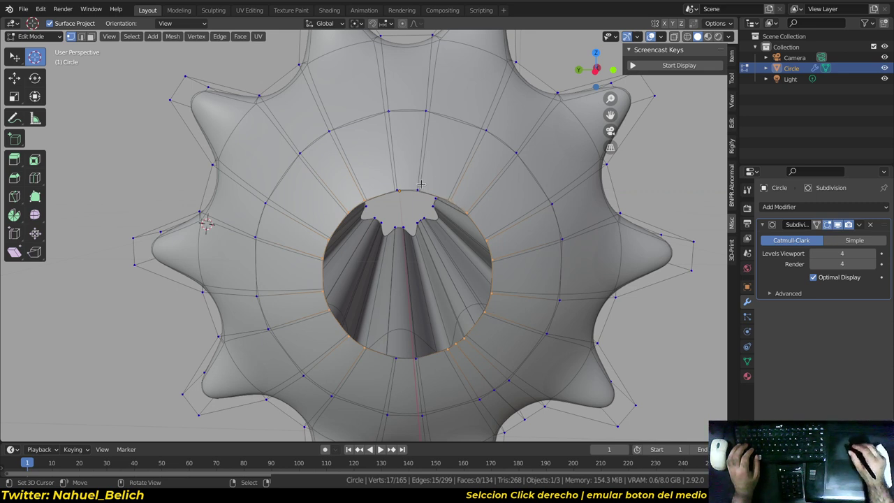
key(ctrl+f)
click(430, 317)
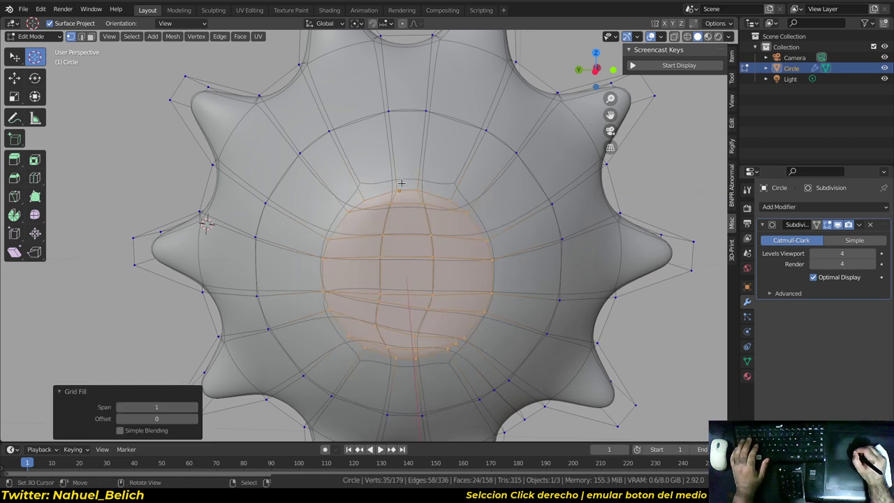
- Delete the trial grid-fill faces to reopen the hole
shift+middle_drag(439, 292, 439, 240)
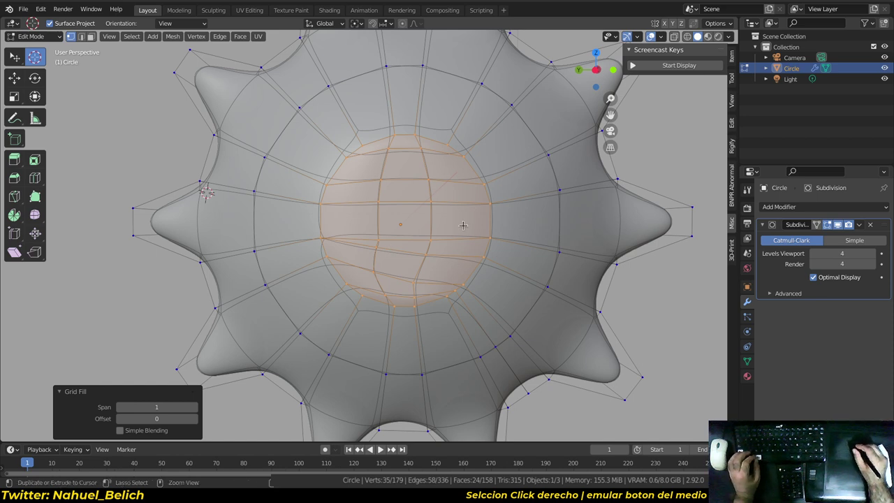
key(x)
key(2)
ctrl+click(480, 323)
- Dissolve the extra cut edges, select the hole's boundary loop and grid-fill it
key(ctrl+x)
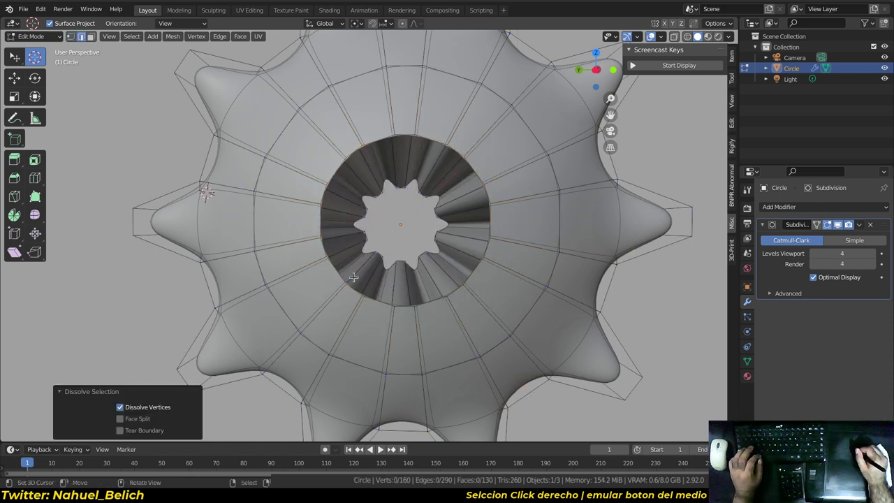
key(1)
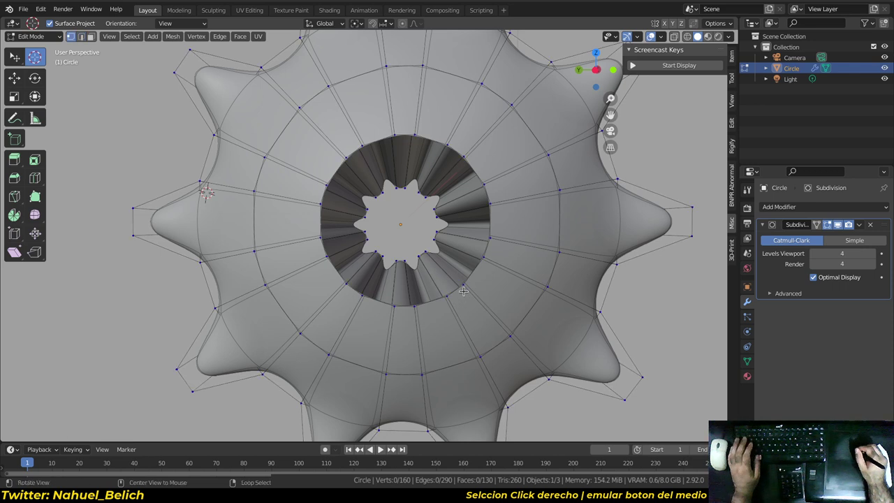
alt+right_click(455, 291)
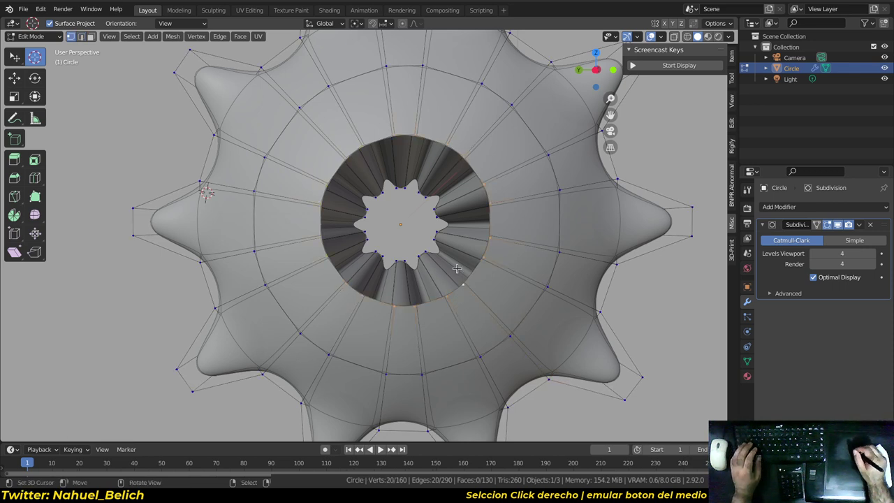
key(ctrl+f)
click(451, 268)
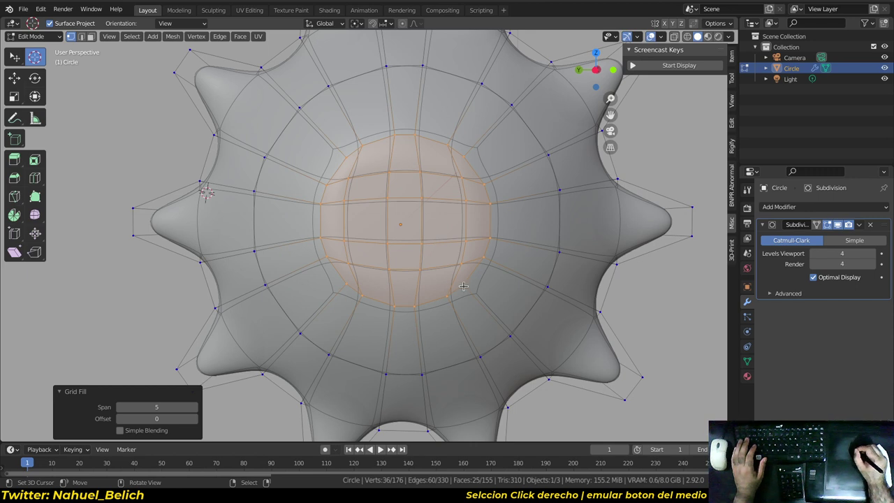
- Retry Grid Fill on the hole several times, undoing each result
key(ctrl+z)
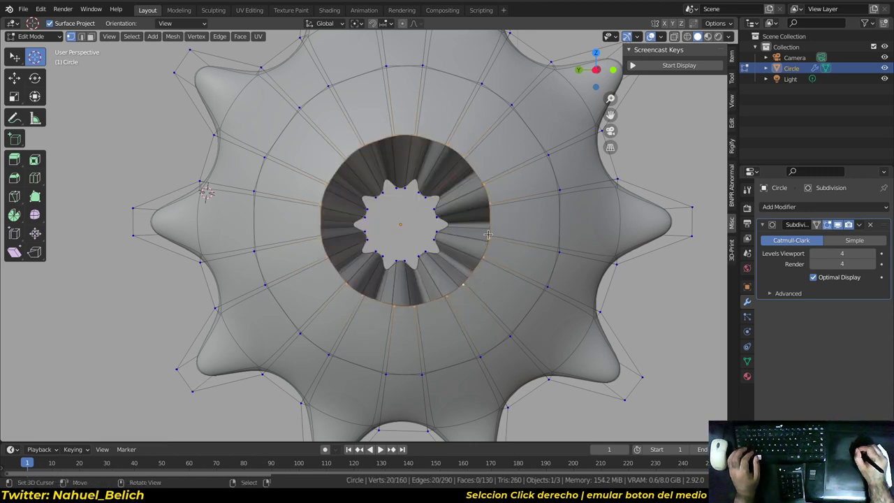
key(ctrl+f)
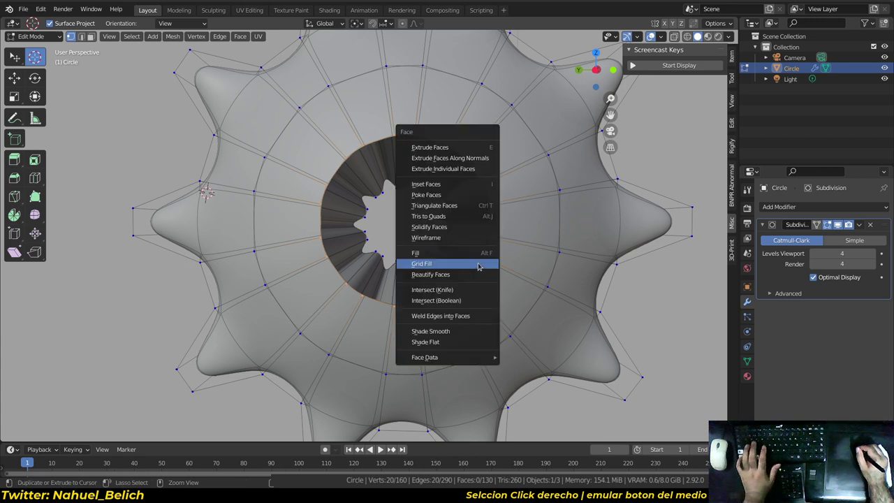
click(475, 263)
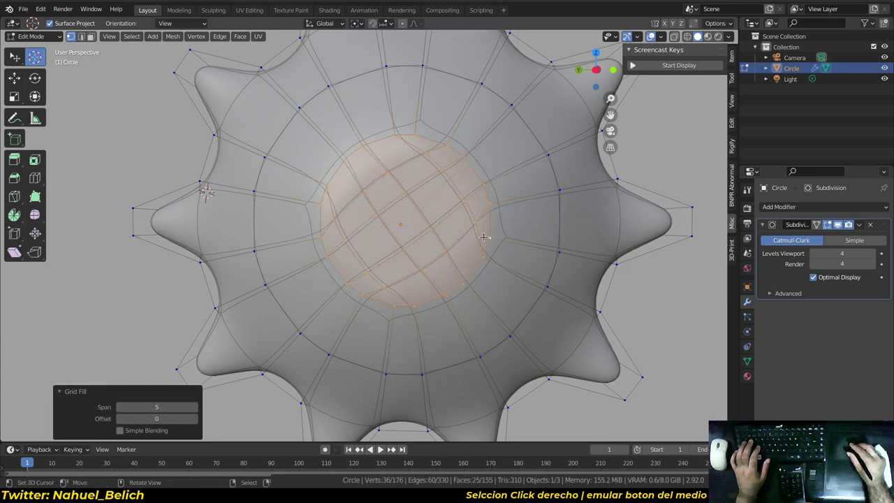
key(ctrl+z)
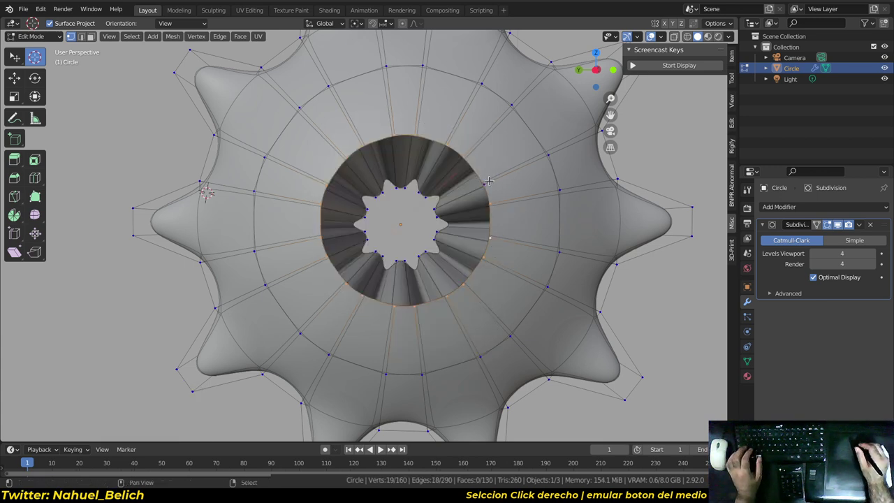
key(ctrl+f)
click(495, 176)
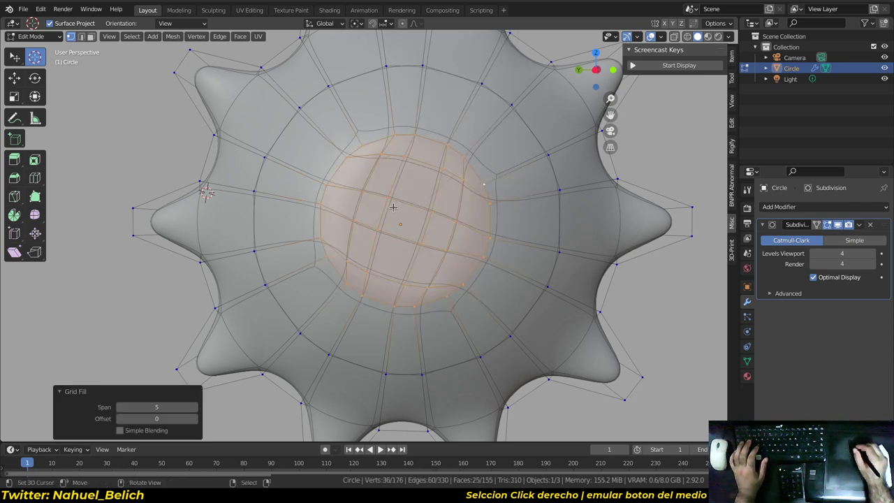
key(ctrl+z)
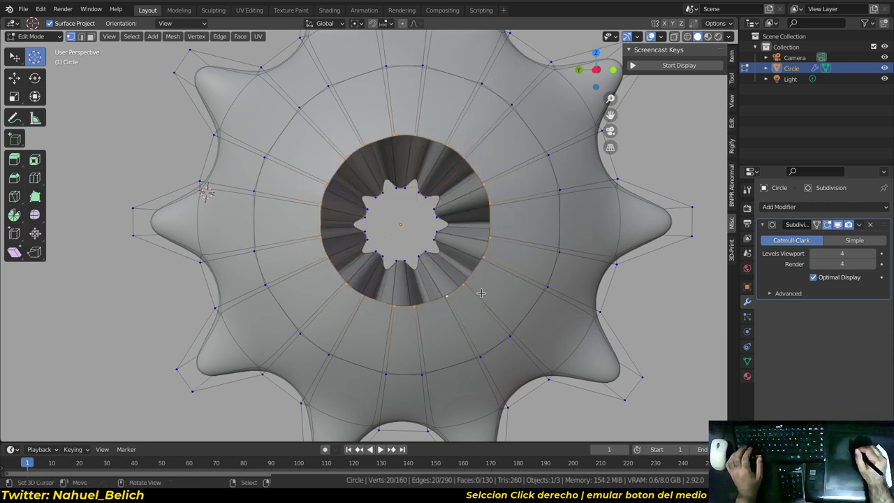
key(ctrl+f)
click(477, 293)
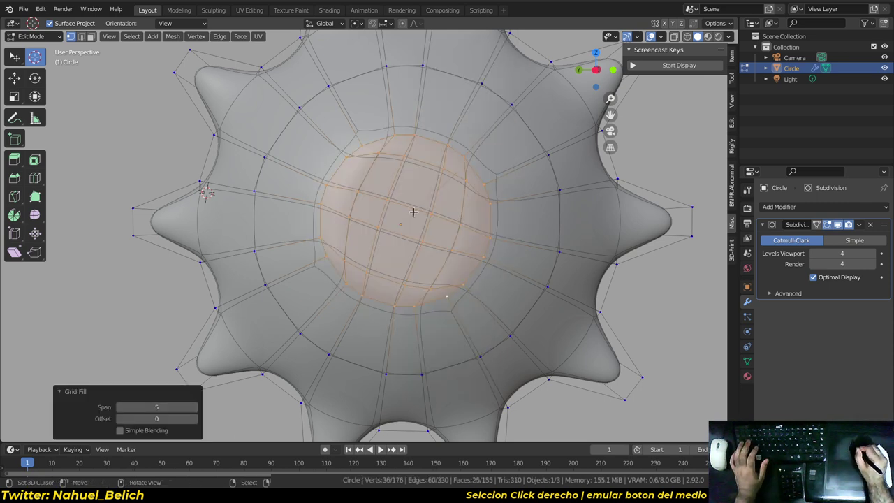
key(ctrl+z)
- Close the hole with a span-5 Grid Fill and return to Object Mode
key(ctrl+f)
click(475, 263)
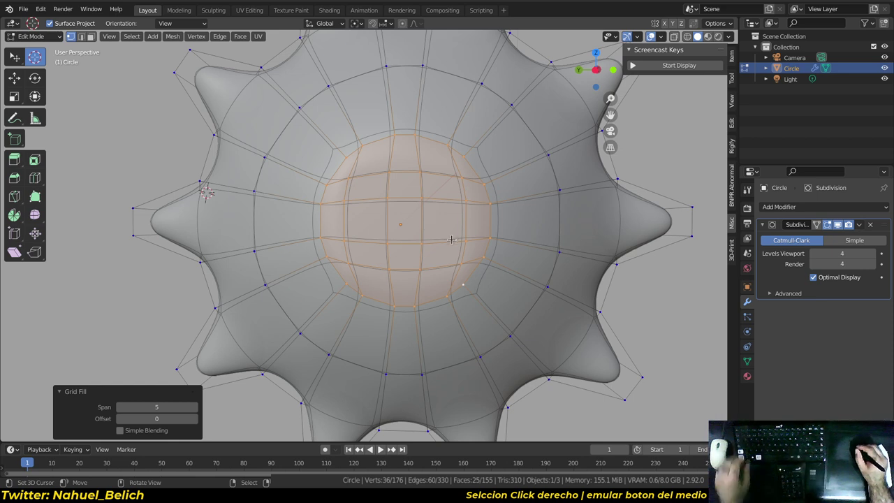
key(Tab)
mouse_move(366, 238)
middle_down()
mouse_move(460, 250)
mouse_move(503, 293)
mouse_move(447, 299)
mouse_move(439, 279)
mouse_move(489, 273)
mouse_move(435, 242)
mouse_move(452, 254)
middle_up()
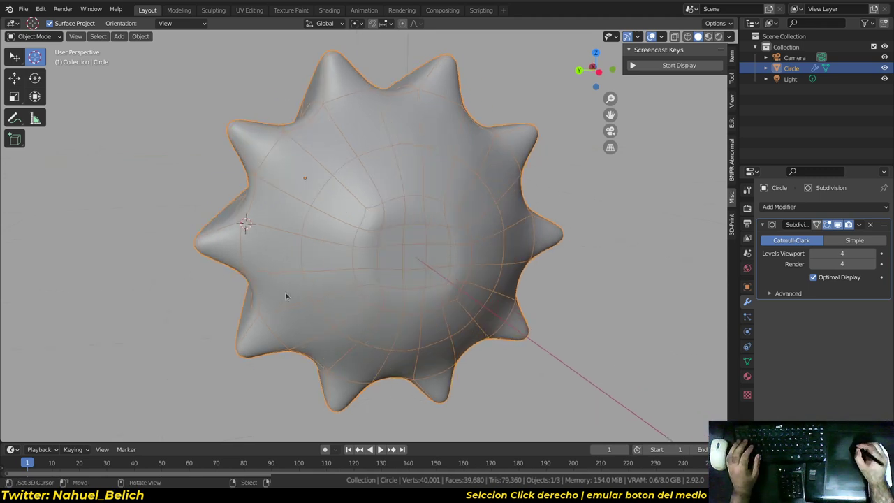
- Enter Sculpt Mode and pick the Smooth brush with a 134 px radius
click(32, 36)
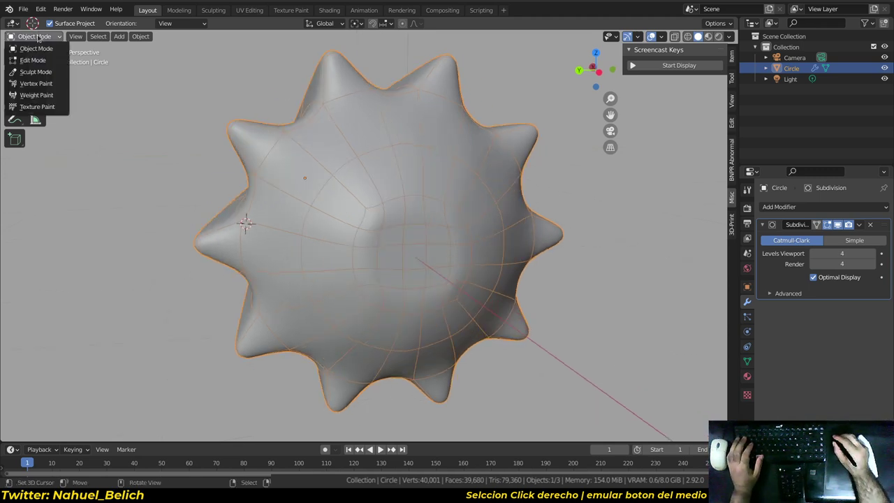
click(56, 69)
mouse_move(396, 226)
middle_down()
mouse_move(387, 213)
mouse_move(410, 209)
mouse_move(393, 216)
middle_up()
key(s)
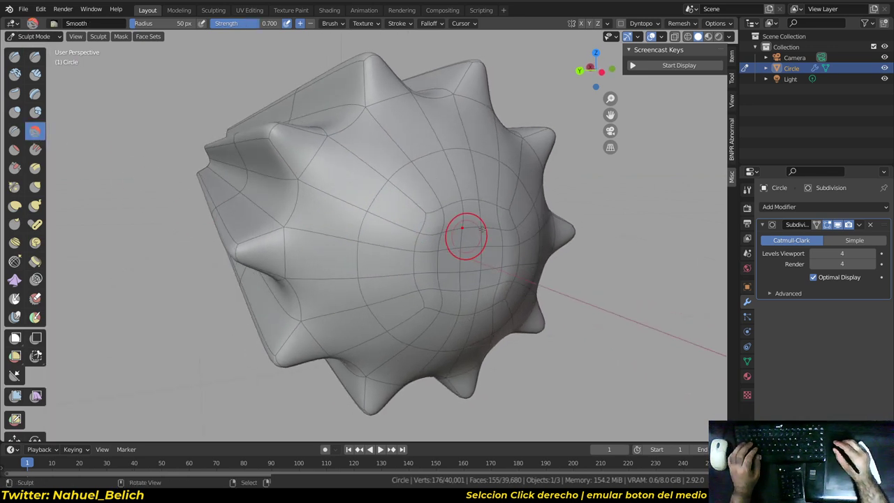
middle_drag(462, 233, 457, 244)
key(f)
click(551, 244)
mouse_move(409, 200)
middle_down()
mouse_move(486, 202)
mouse_move(449, 199)
mouse_move(423, 223)
middle_up()
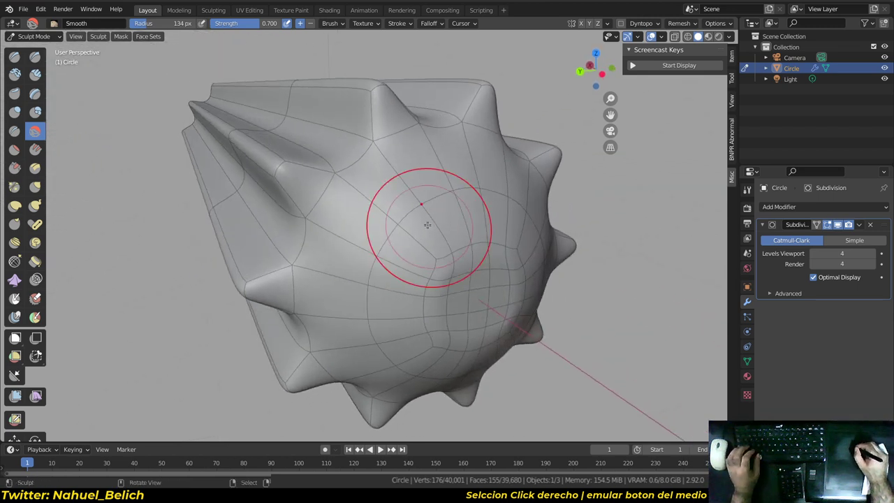
- With Slide Relax at 89 px on the base cage, even out the end cap's edges and rim
click(14, 264)
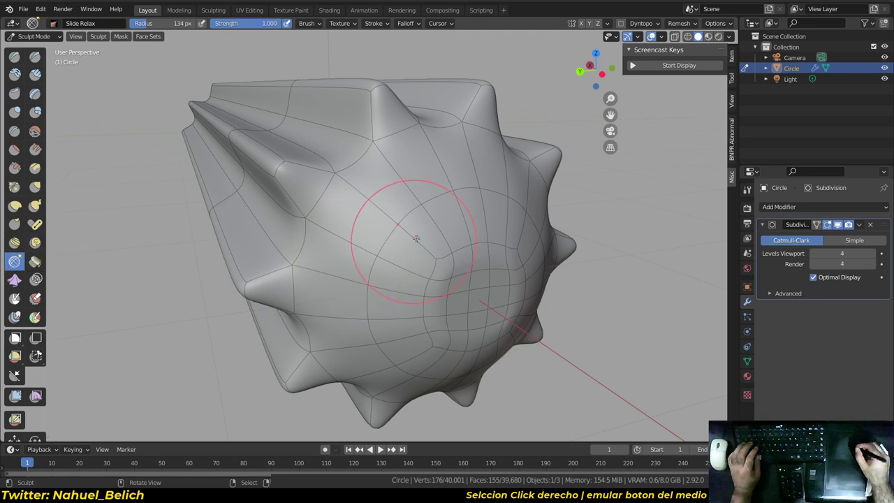
key(ctrl+0)
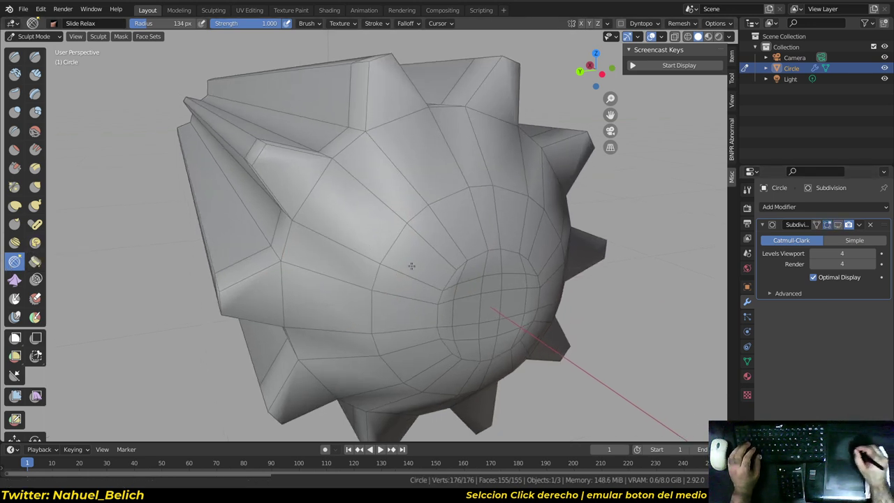
scroll(412, 265, up, 3)
key(f)
mouse_move(385, 277)
mouse_down()
mouse_move(366, 262)
mouse_move(405, 280)
mouse_move(375, 266)
mouse_up()
middle_drag(409, 239, 401, 262)
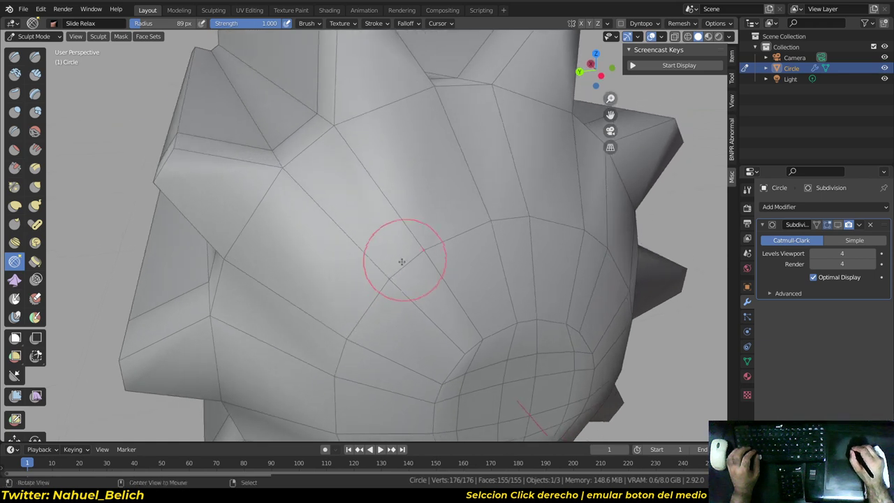
drag(383, 269, 342, 242)
mouse_move(456, 287)
mouse_down()
mouse_move(423, 243)
mouse_move(469, 258)
mouse_up()
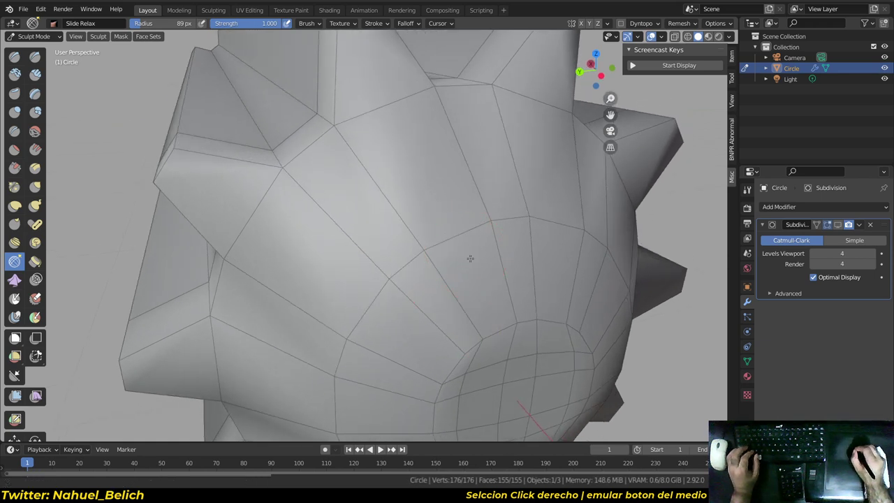
middle_drag(470, 258, 479, 240)
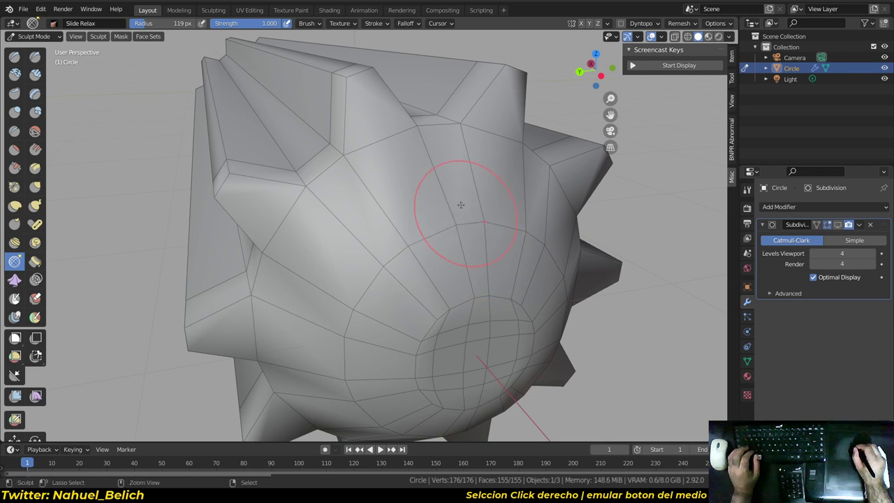
middle_drag(460, 205, 624, 199)
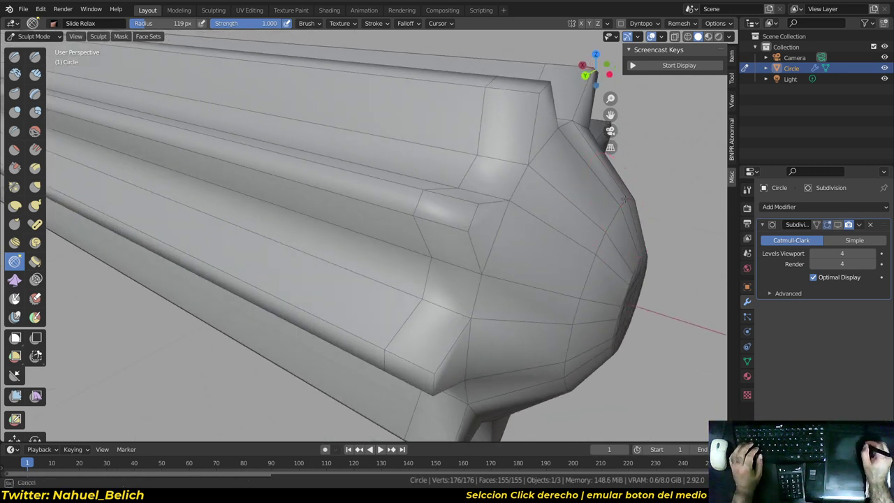
drag(599, 166, 596, 207)
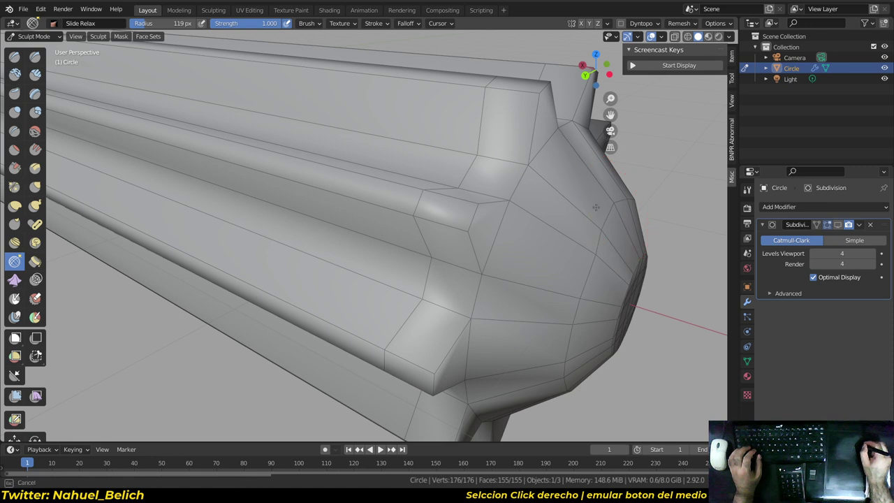
middle_drag(581, 203, 522, 203)
- Relax the cap at a 59 px radius, then spread the dense quad patch at 121–189 px
key(f)
click(511, 210)
middle_drag(517, 232, 502, 256)
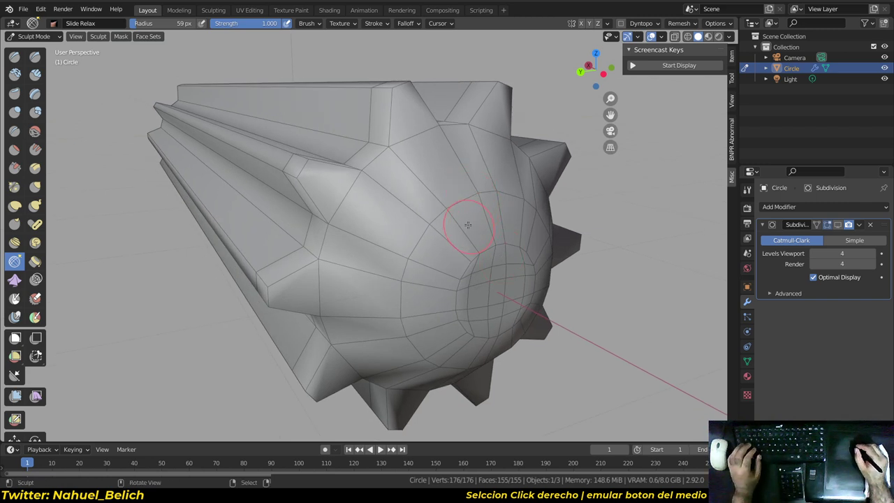
key(f)
click(494, 247)
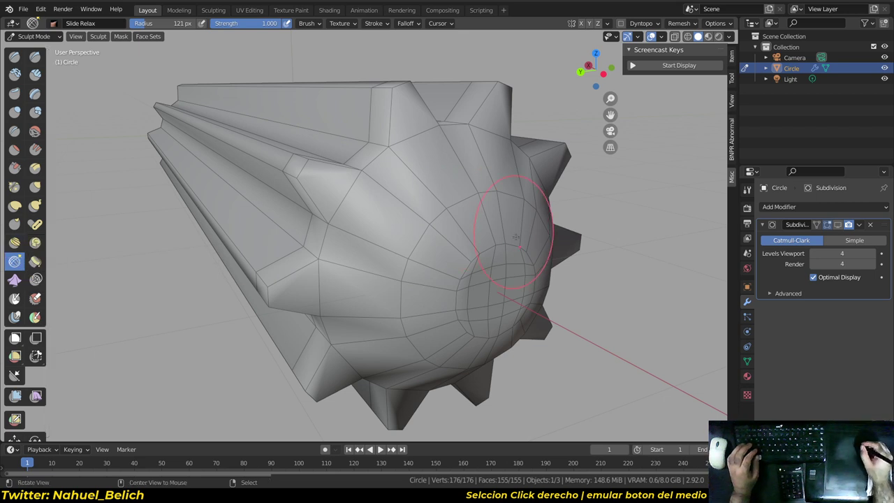
middle_drag(515, 237, 447, 213)
key(f)
mouse_move(447, 211)
mouse_down()
mouse_move(380, 245)
mouse_move(379, 259)
mouse_move(369, 245)
mouse_move(389, 227)
mouse_up()
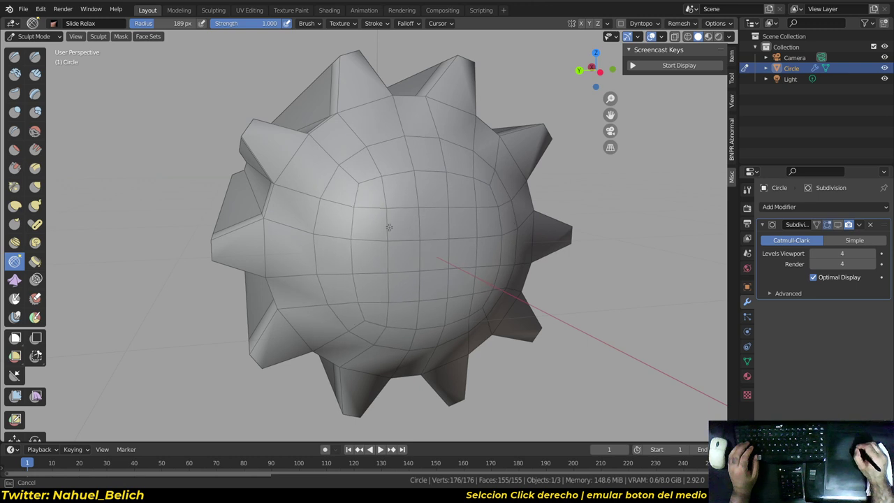
- Orbit around the relaxed end cap to inspect it, then return to Object Mode
middle_drag(412, 270, 336, 212)
mouse_move(402, 141)
middle_down()
mouse_move(388, 167)
mouse_move(412, 148)
middle_up()
mouse_move(273, 172)
middle_down()
mouse_move(412, 196)
mouse_move(394, 222)
middle_up()
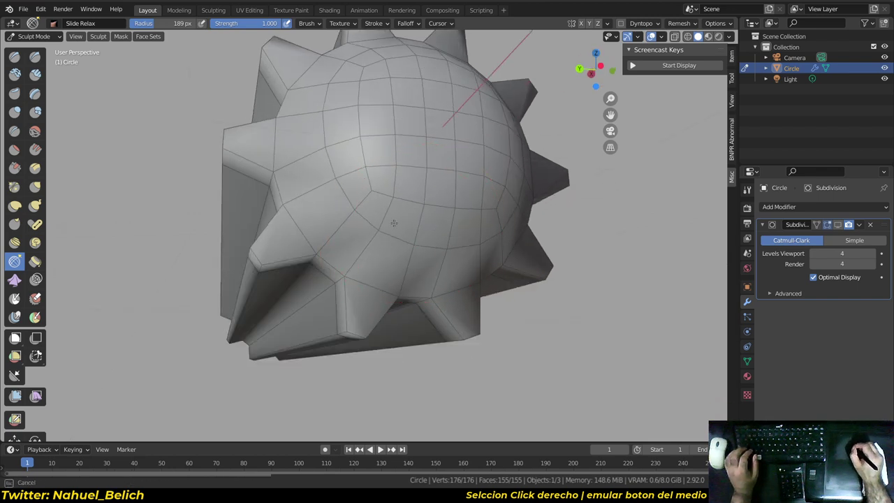
mouse_move(331, 176)
middle_down()
mouse_move(373, 136)
mouse_move(510, 243)
middle_up()
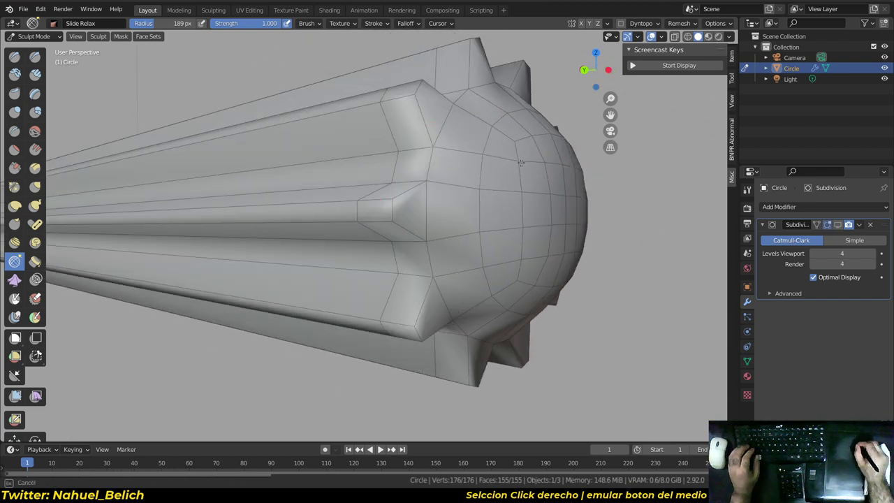
middle_drag(520, 162, 500, 249)
middle_drag(387, 208, 469, 223)
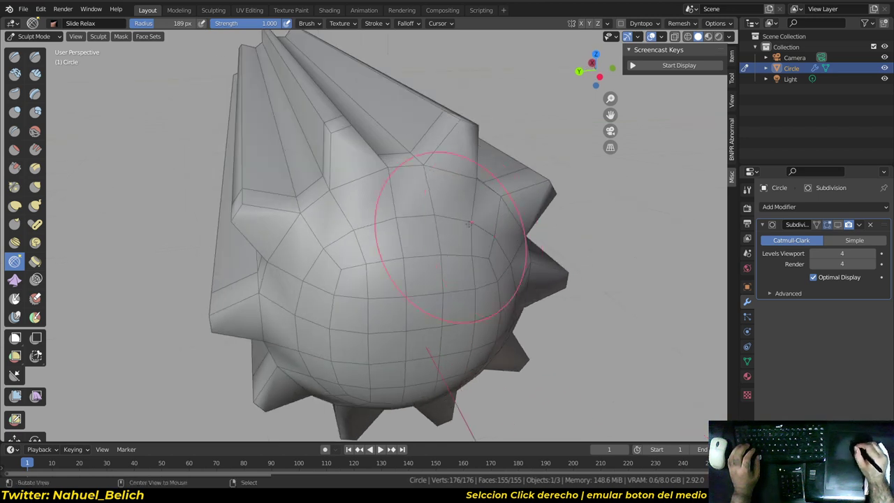
key(ctrl+Tab)
- Re-enable subdivision in the viewport, then edit the shaft's mesh in X-ray view
click(836, 224)
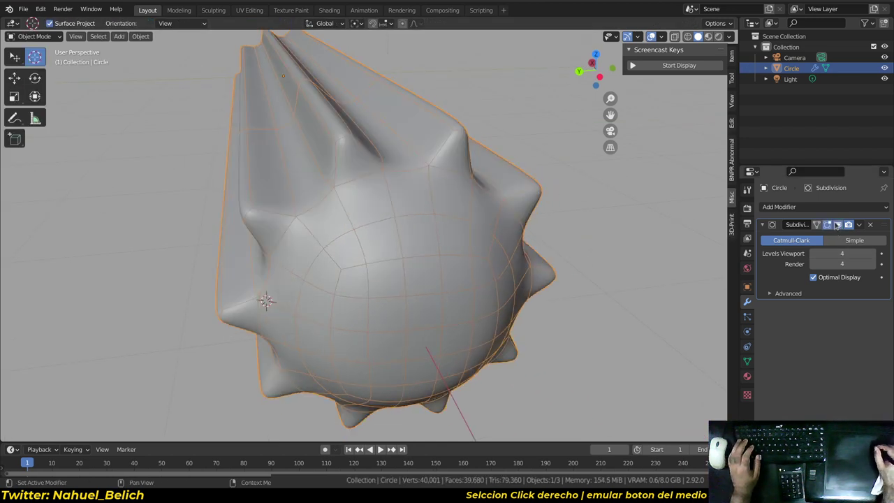
middle_drag(513, 219, 439, 183)
scroll(389, 149, up, 3)
mouse_move(389, 149)
middle_down()
mouse_move(379, 214)
mouse_move(631, 185)
mouse_move(575, 239)
mouse_move(597, 178)
mouse_move(487, 216)
middle_up()
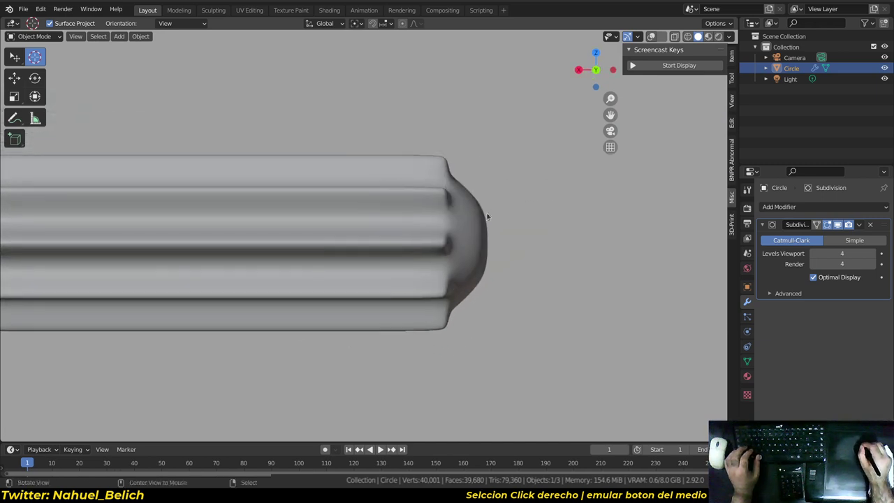
key(Tab)
key(shift+alt+z)
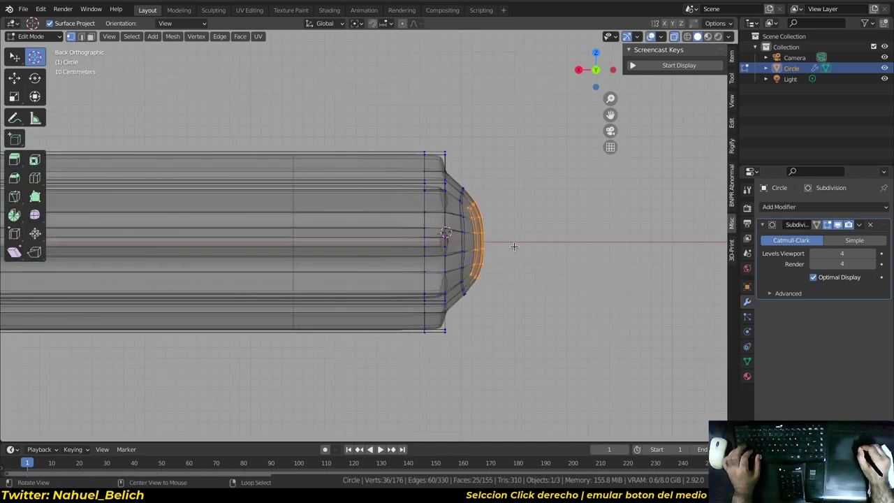
- Select the two end loops, flatten them with S X and pull them outward along X
key(g)
key(x)
click(544, 247)
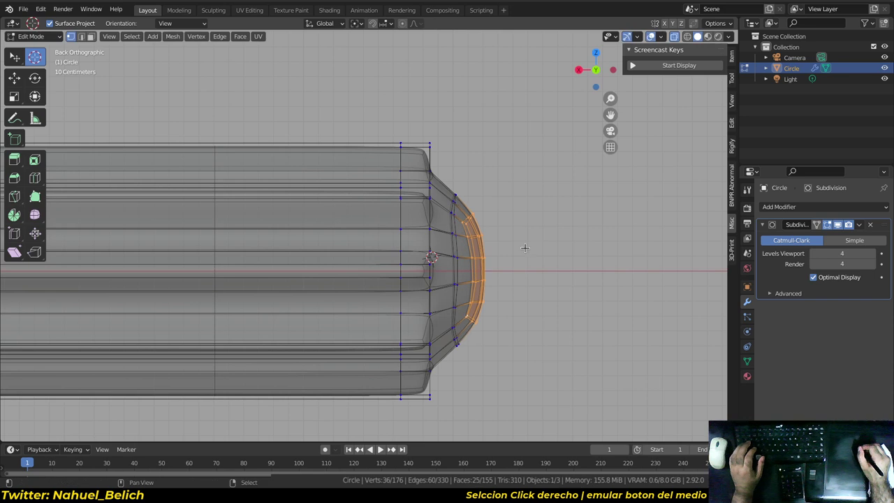
key(ctrl+KP_Add)
key(s)
key(x)
click(544, 237)
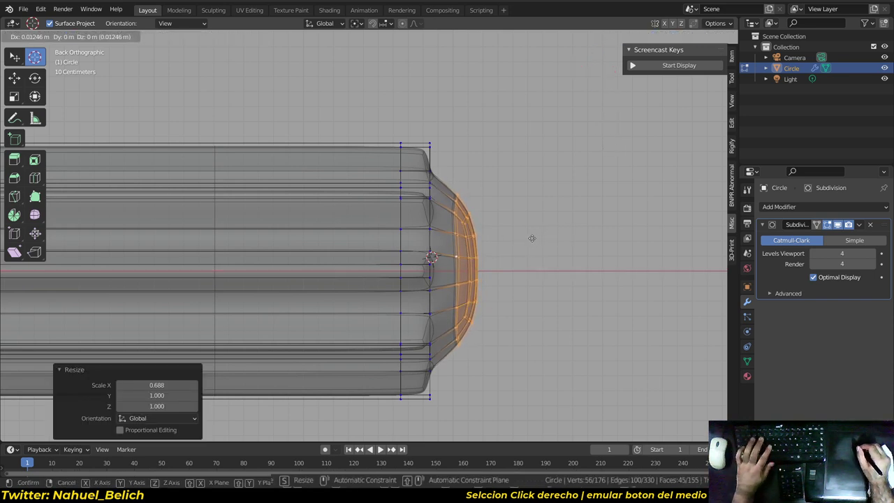
key(g)
key(x)
click(534, 239)
- Nudge a single end-cap vertex along X in solid shading, then return to Object Mode
mouse_move(535, 239)
middle_down()
mouse_move(419, 109)
mouse_move(405, 114)
mouse_move(423, 199)
mouse_move(529, 186)
mouse_move(459, 180)
mouse_move(582, 255)
middle_up()
right_click(412, 114)
key(alt+z)
key(g)
key(x)
click(520, 249)
key(Tab)
mouse_move(520, 249)
middle_down()
mouse_move(407, 217)
mouse_move(303, 235)
mouse_move(320, 279)
mouse_move(435, 292)
mouse_move(498, 234)
mouse_move(453, 192)
mouse_move(508, 169)
middle_up()
scroll(527, 235, down, 3)
mouse_move(527, 235)
middle_down()
mouse_move(435, 231)
mouse_move(329, 208)
mouse_move(488, 247)
mouse_move(468, 252)
mouse_move(454, 199)
middle_up()
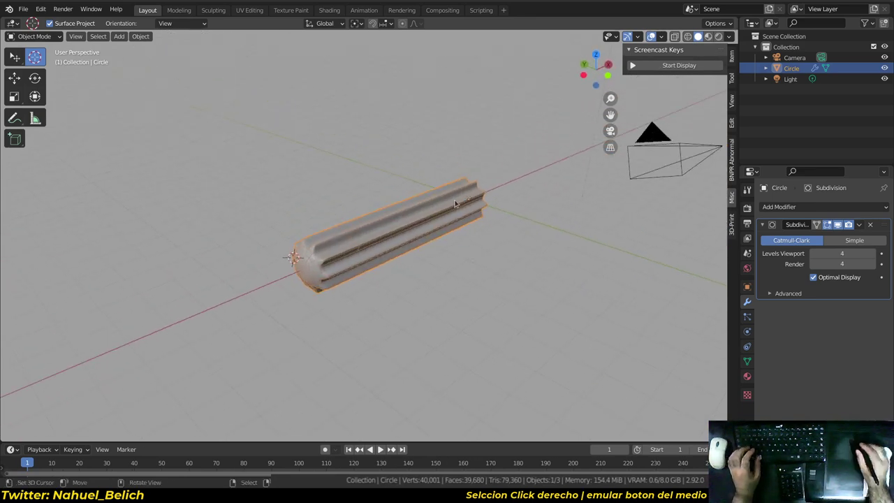
- Add a Mirror modifier to the shaft with only the Z axis enabled
click(791, 207)
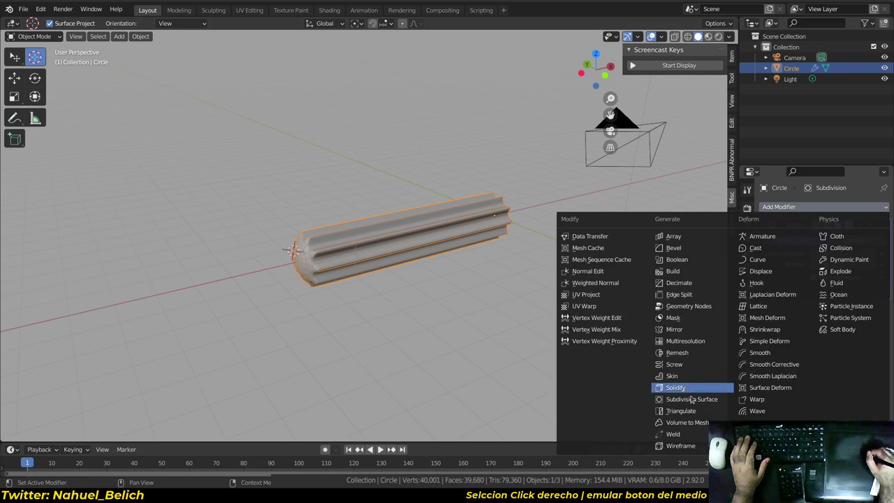
click(697, 330)
mouse_move(664, 299)
middle_down()
mouse_move(631, 294)
mouse_move(661, 314)
mouse_move(686, 252)
mouse_move(691, 269)
middle_up()
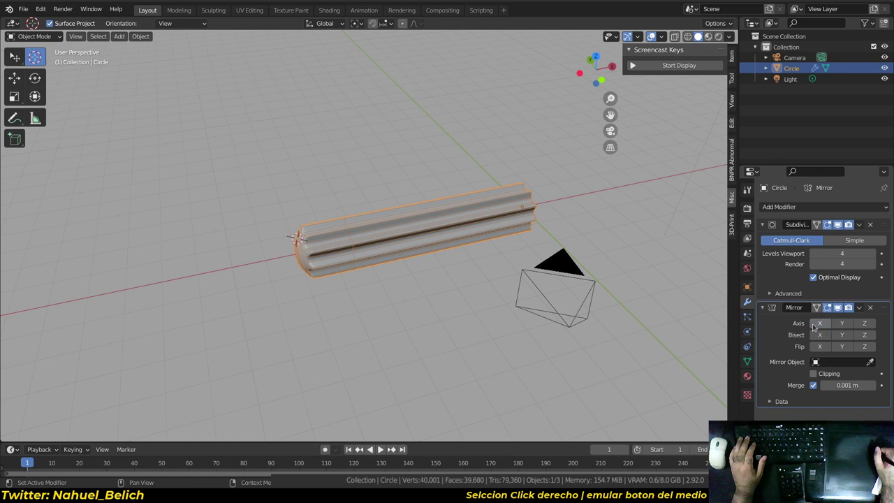
click(866, 324)
click(820, 323)
click(864, 323)
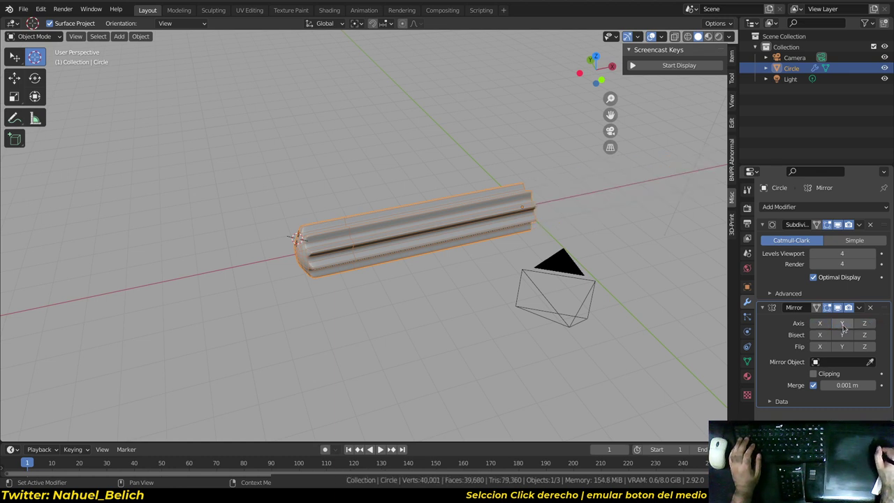
click(841, 323)
click(864, 324)
mouse_move(655, 286)
middle_down()
mouse_move(627, 319)
mouse_move(682, 206)
middle_up()
drag(844, 323, 820, 323)
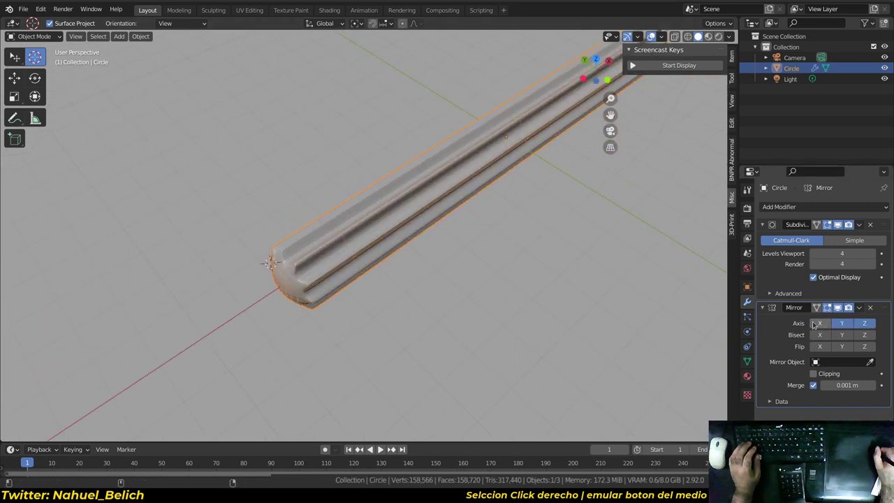
scroll(503, 363, down, 3)
- In Edit Mode, test moving the whole mesh off the origin, then undo it and return to Object Mode
key(ctrl+Tab)
click(516, 251)
shift+middle_drag(465, 276, 519, 268)
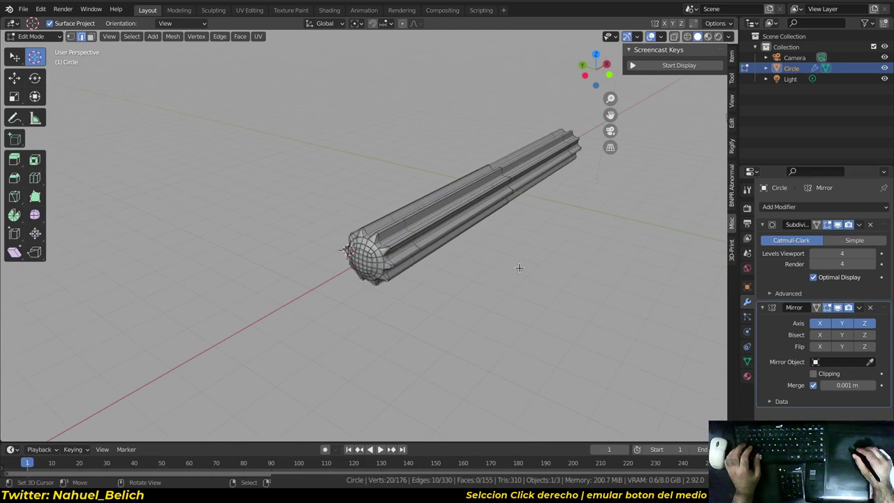
key(a)
key(g)
click(467, 213)
mouse_move(467, 214)
middle_down()
mouse_move(554, 203)
mouse_move(594, 224)
middle_up()
drag(835, 326, 824, 323)
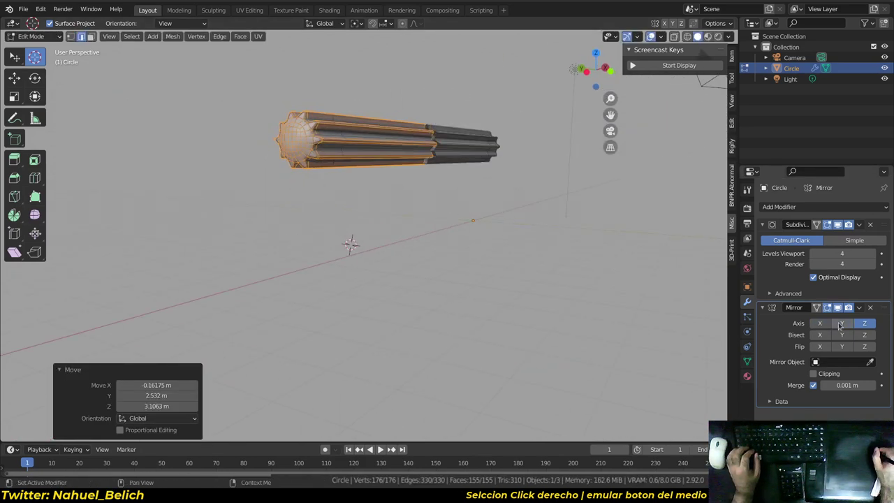
middle_drag(586, 274, 569, 281)
key(ctrl+z)
mouse_move(604, 241)
middle_down()
mouse_move(587, 224)
mouse_move(598, 205)
middle_up()
key(ctrl+Tab)
click(509, 205)
- Move Mirror above Subdivision in the stack and apply it with Ctrl+A
drag(857, 308, 857, 224)
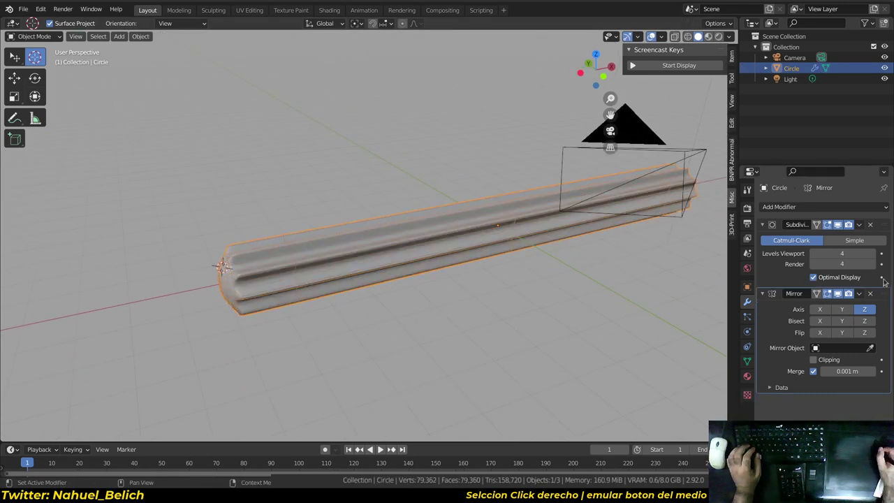
mouse_move(489, 279)
middle_down()
mouse_move(454, 259)
mouse_move(416, 210)
mouse_move(379, 194)
mouse_move(437, 271)
mouse_move(643, 297)
mouse_move(679, 285)
middle_up()
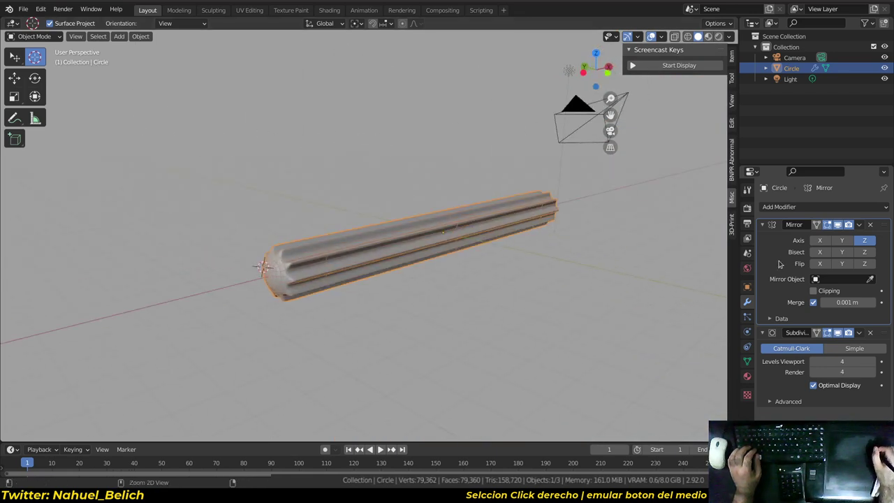
key(ctrl+a)
mouse_move(435, 312)
middle_down()
mouse_move(457, 302)
mouse_move(435, 255)
mouse_move(449, 285)
middle_up()
scroll(453, 255, up, 2)
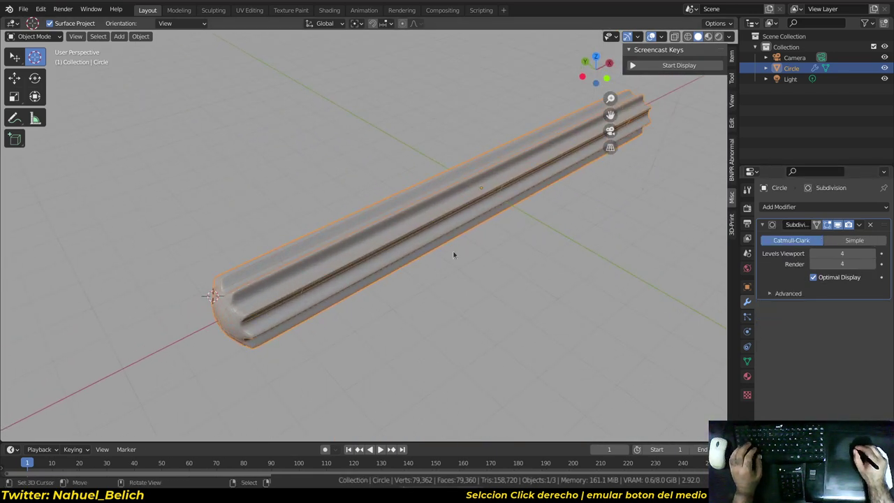
click(733, 61)
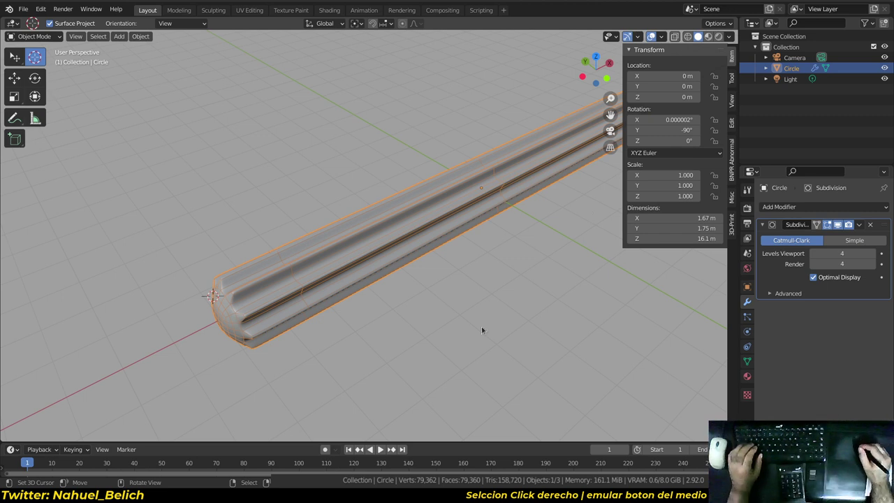
- Shrink the shaft with repeated scaling down to a 0.618 scale
key(s)
click(489, 250)
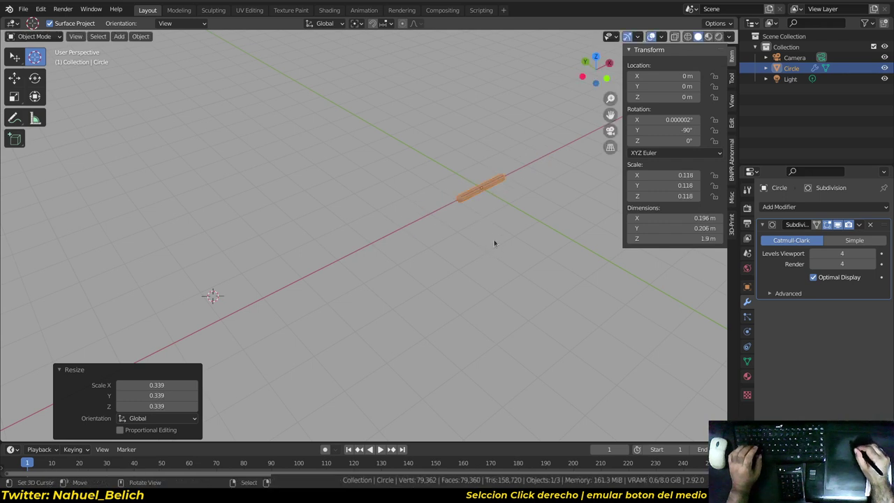
key(s)
click(494, 227)
key(KP_Decimal)
key(s)
click(435, 274)
key(s)
click(420, 271)
key(s)
click(424, 286)
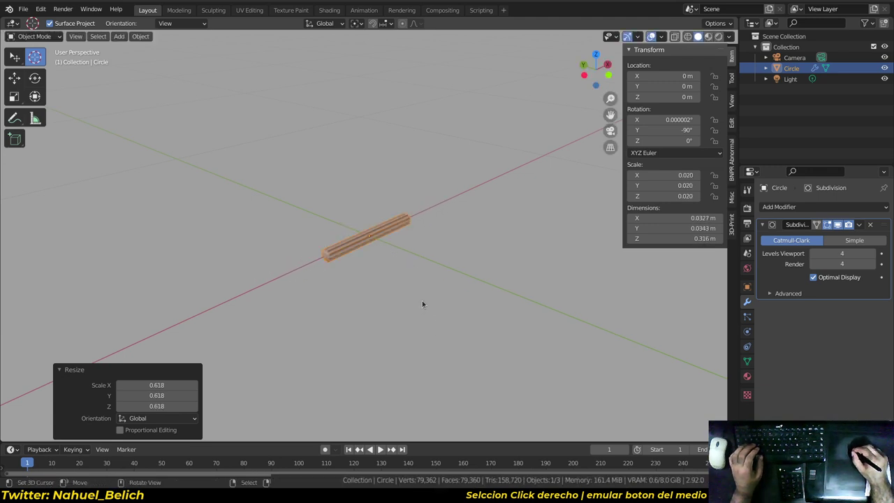
- Fine-tune the scale until the shaft is about 0.398 m long
middle_drag(423, 307, 454, 245)
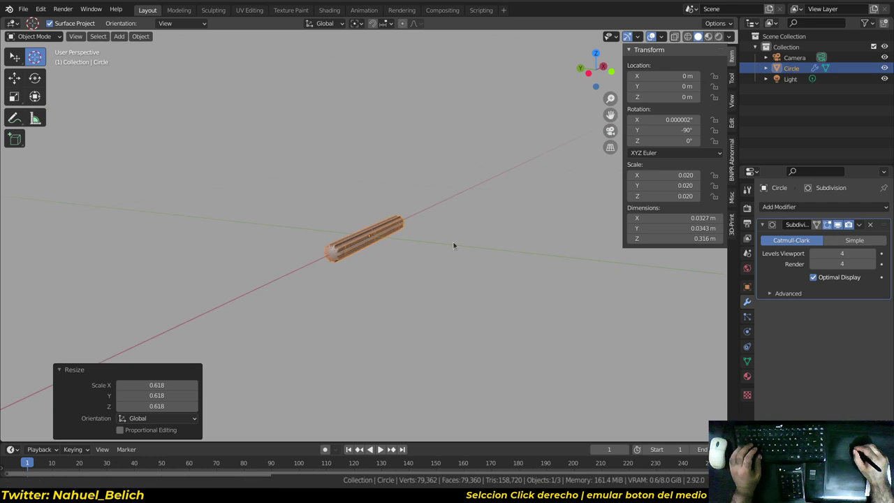
key(s)
click(595, 323)
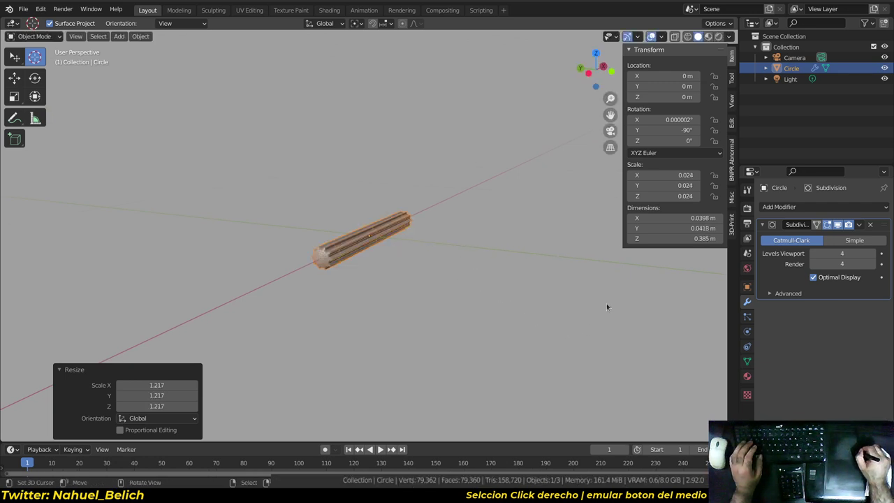
key(s)
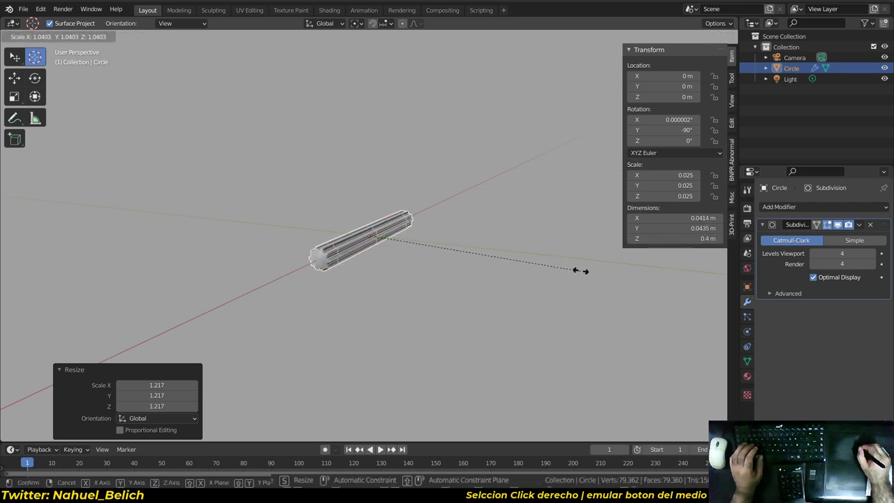
click(558, 279)
scroll(481, 265, up, 5)
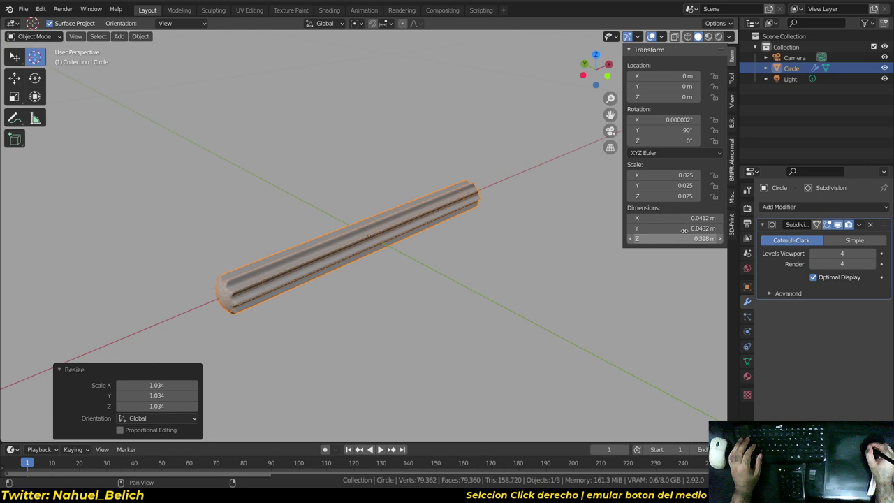
- In Scene Properties Units, try Centimeters and Millimeters, then set Length to Adaptive
click(747, 253)
click(748, 269)
click(747, 253)
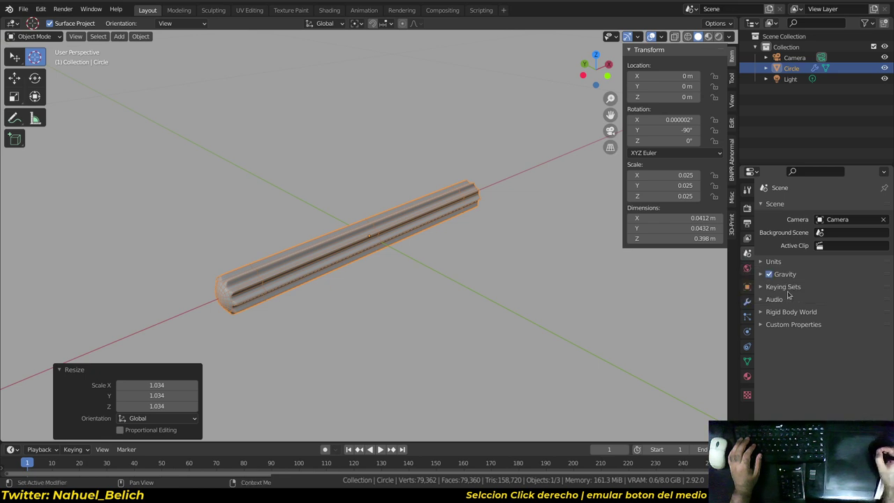
click(783, 261)
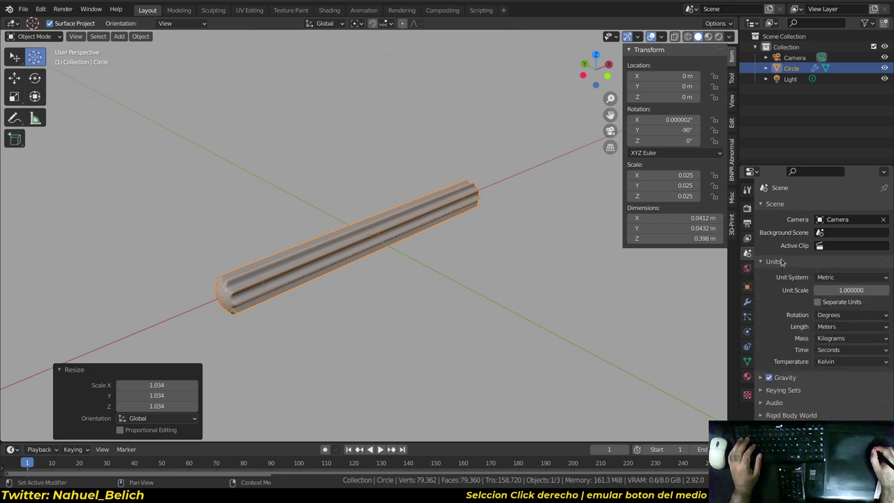
click(851, 327)
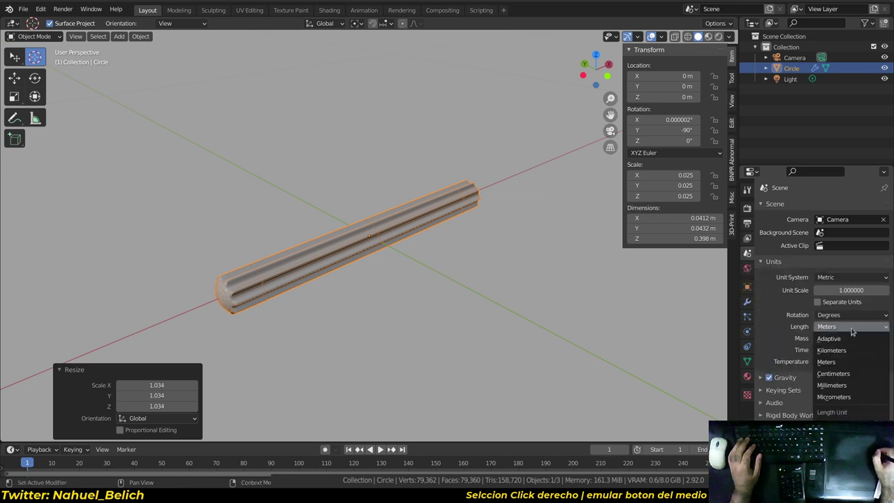
click(849, 375)
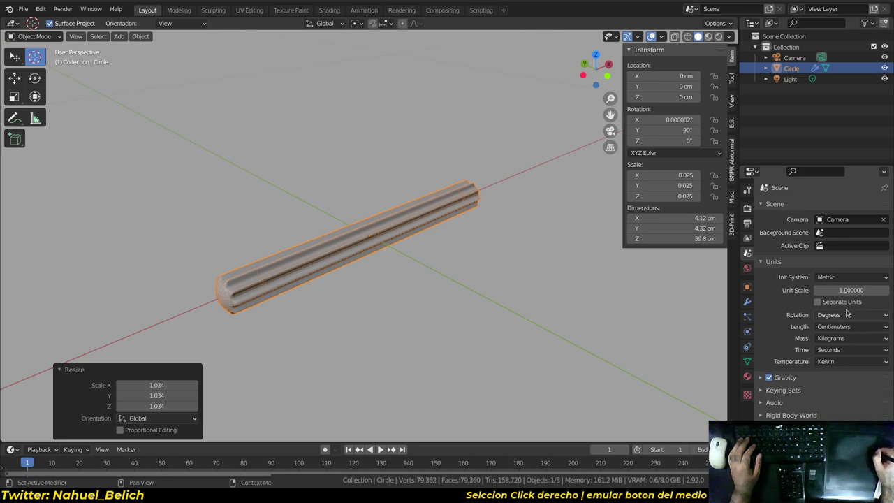
click(851, 328)
click(849, 384)
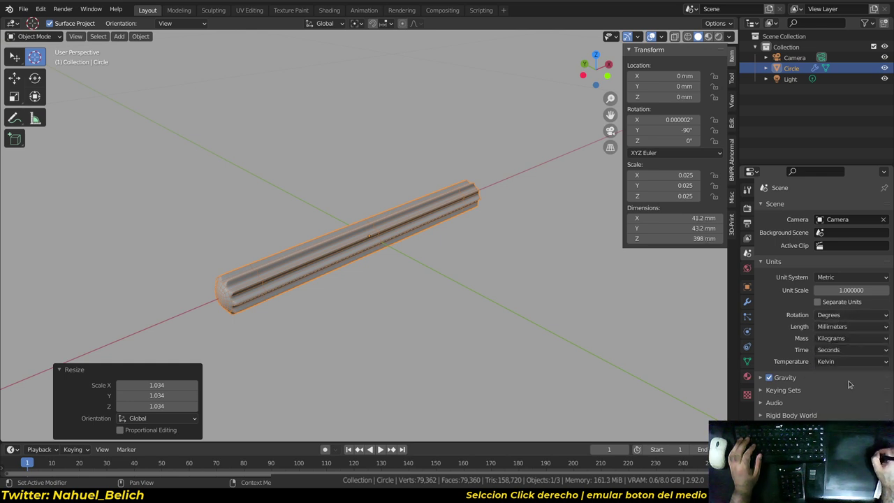
click(850, 327)
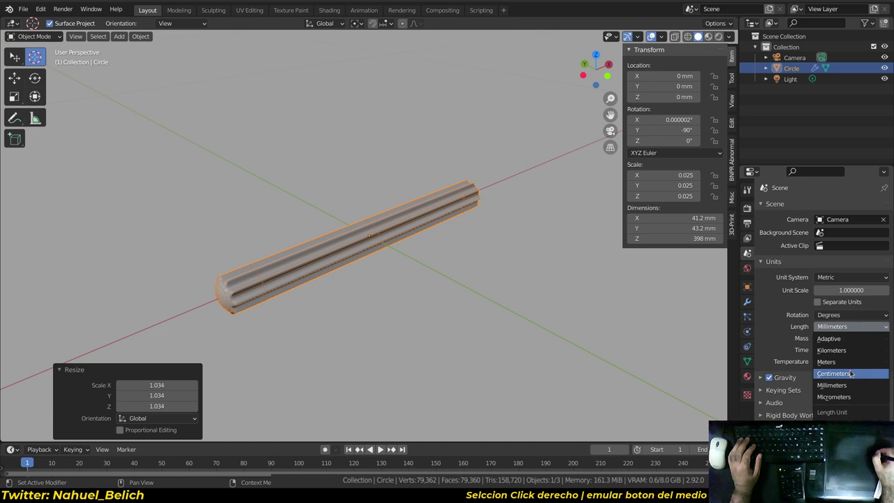
click(852, 340)
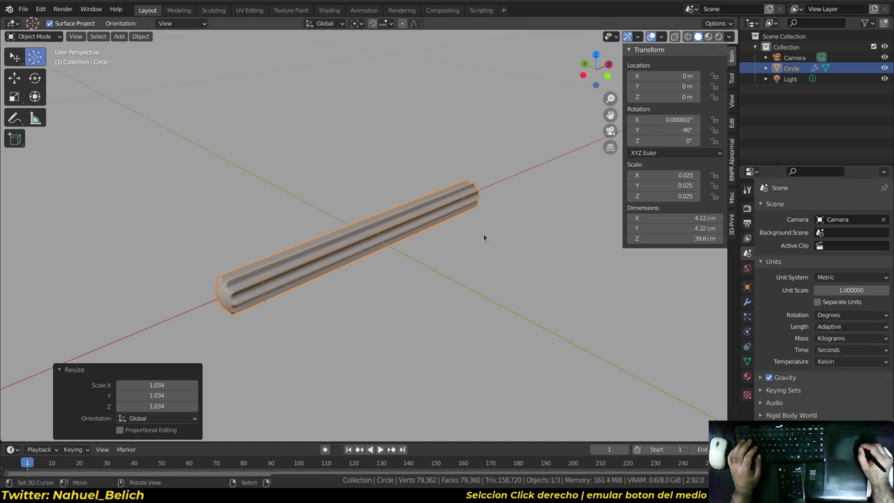
- Scale the rod down further through several repeated scale operations
key(s)
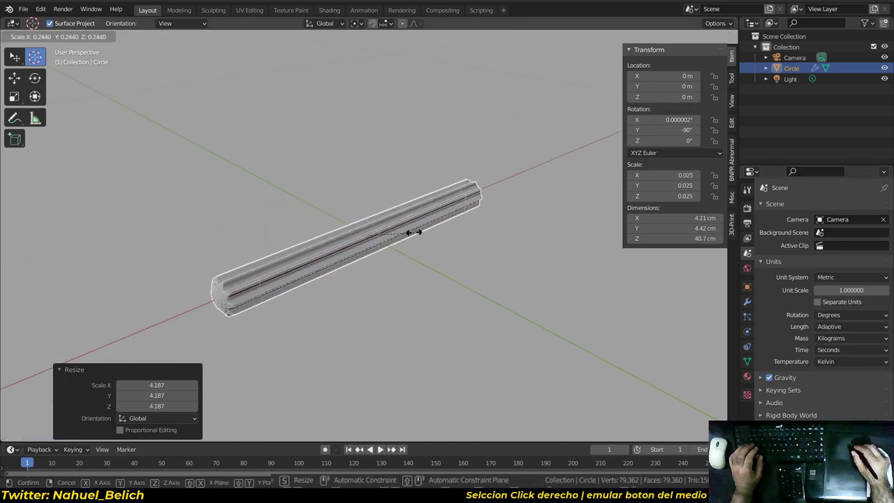
right_click(379, 238)
key(s)
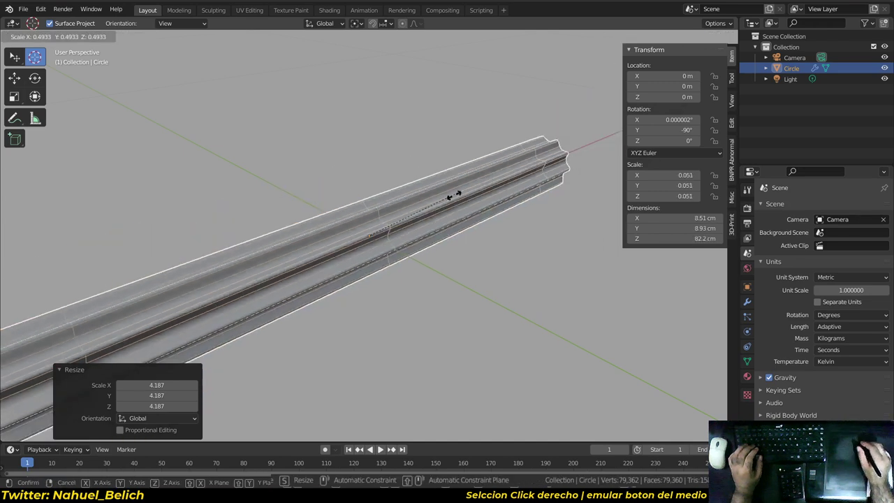
click(428, 208)
key(s)
click(412, 222)
key(s)
click(405, 229)
key(s)
click(451, 210)
- Type 40 cm into the Z dimension field
click(684, 238)
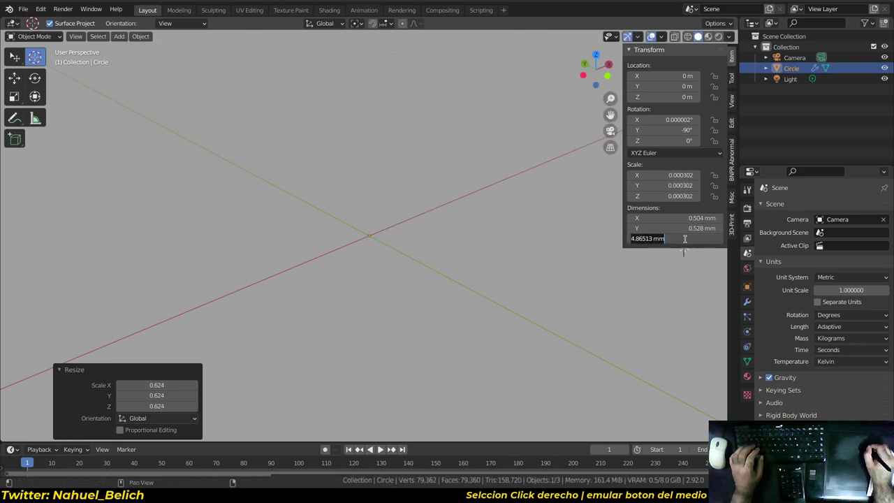
text(40cm)
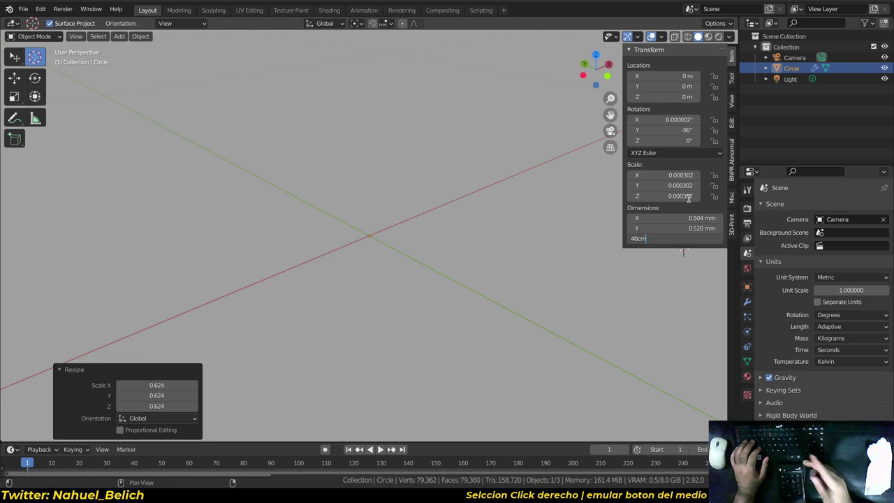
key(Left)
key(Left)
key(Left)
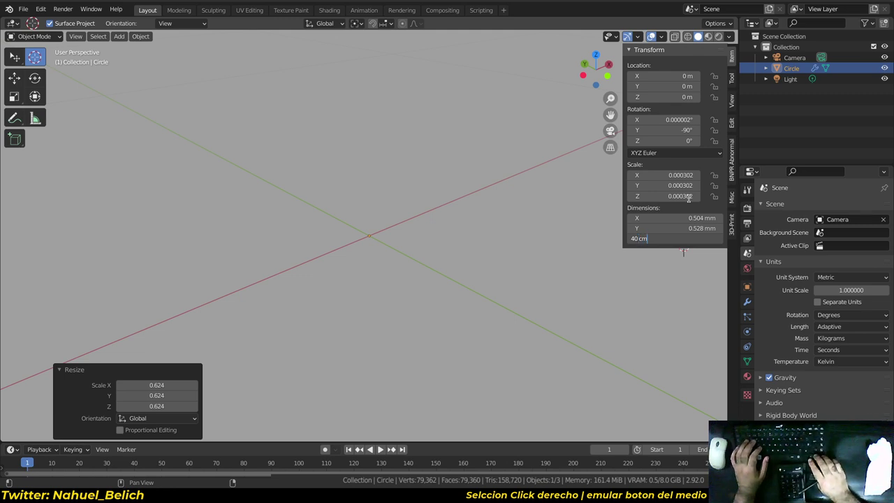
key(shift+Left)
key(shift+Left)
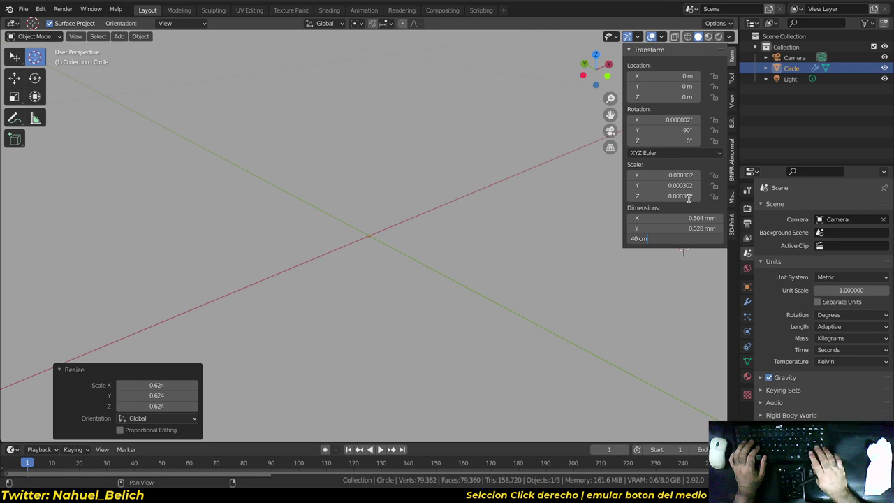
key(Return)
mouse_move(444, 187)
shift+right_down()
mouse_move(430, 184)
mouse_move(431, 197)
shift+right_up()
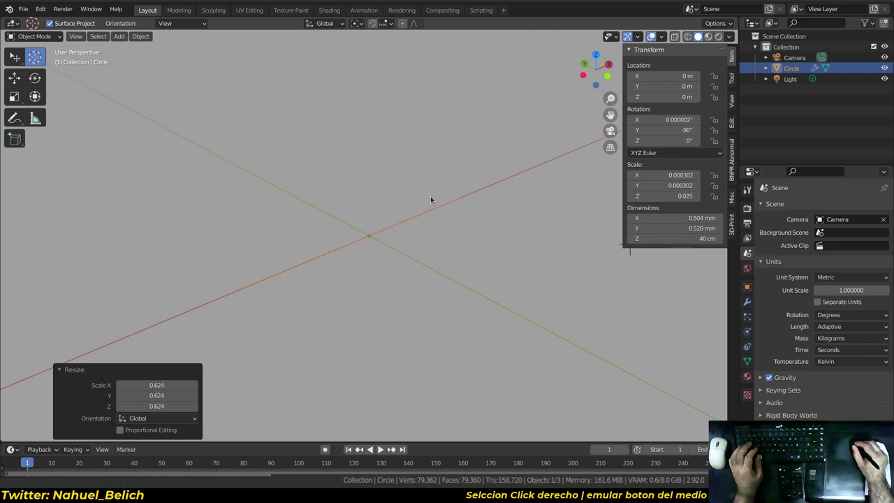
- Set the X and Y dimensions together so the rod is 4 cm across
drag(674, 217, 684, 238)
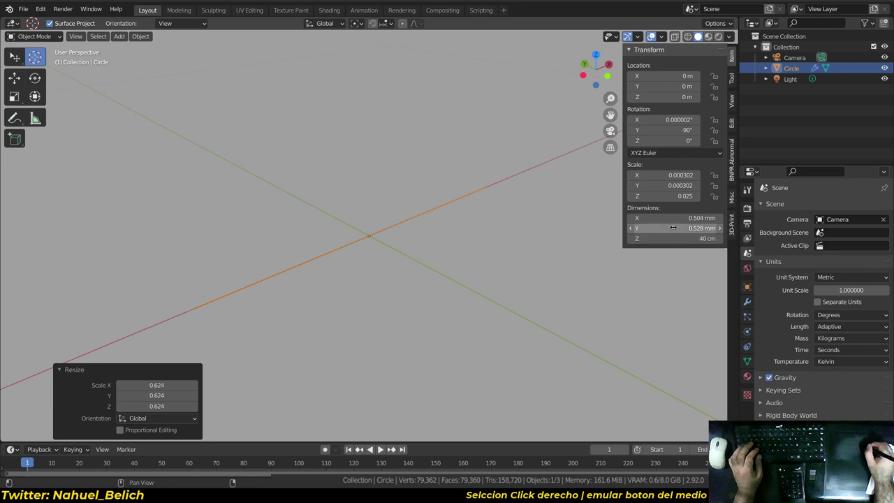
key(Return)
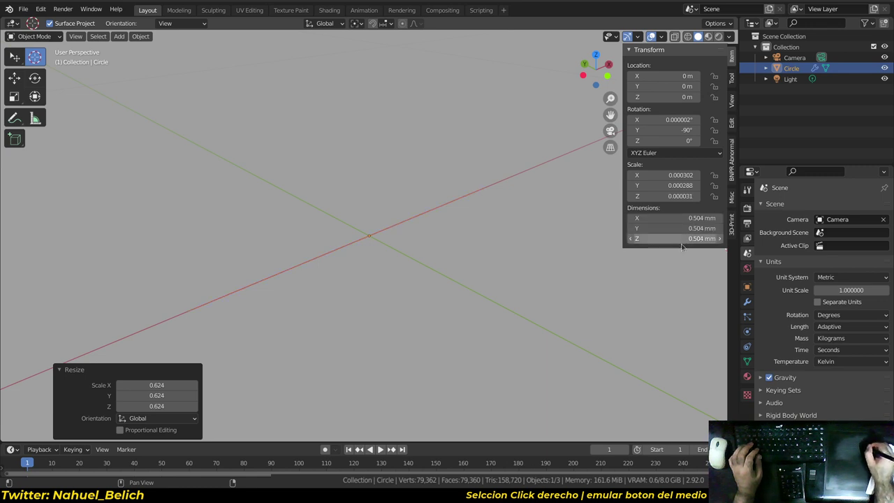
click(685, 238)
text(40)
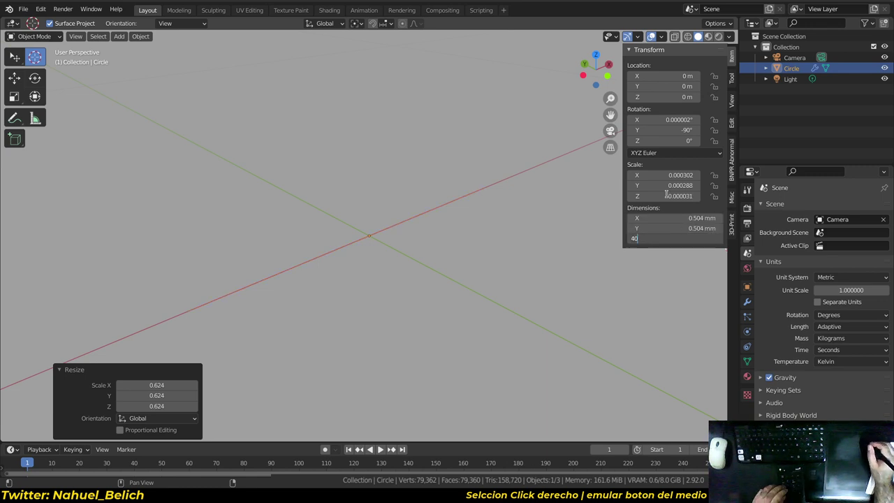
drag(676, 218, 682, 228)
text(3 cm)
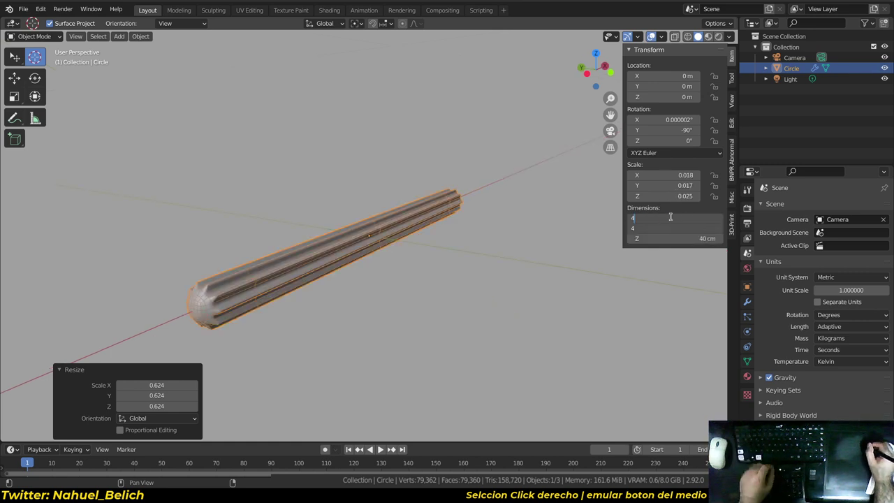
key(Return)
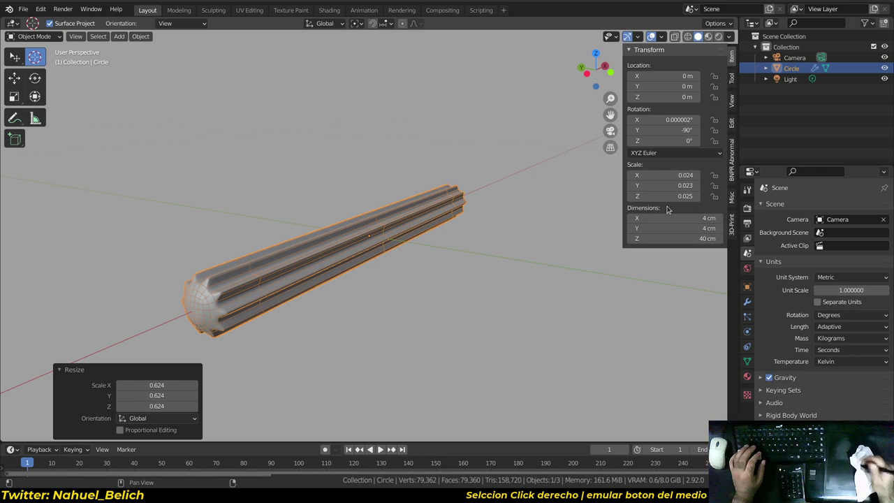
- Apply the rod's scale so it reads 1.000 on every axis, keeping 4 × 4 × 40 cm
middle_drag(391, 230, 358, 222)
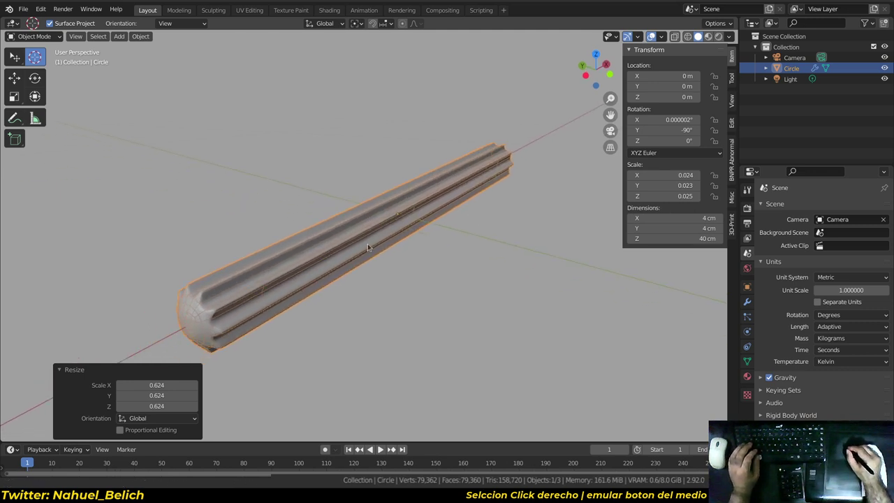
mouse_move(358, 220)
alt+mouse_down()
mouse_move(369, 228)
mouse_move(328, 216)
mouse_move(371, 273)
mouse_move(388, 267)
mouse_move(342, 262)
alt+mouse_up()
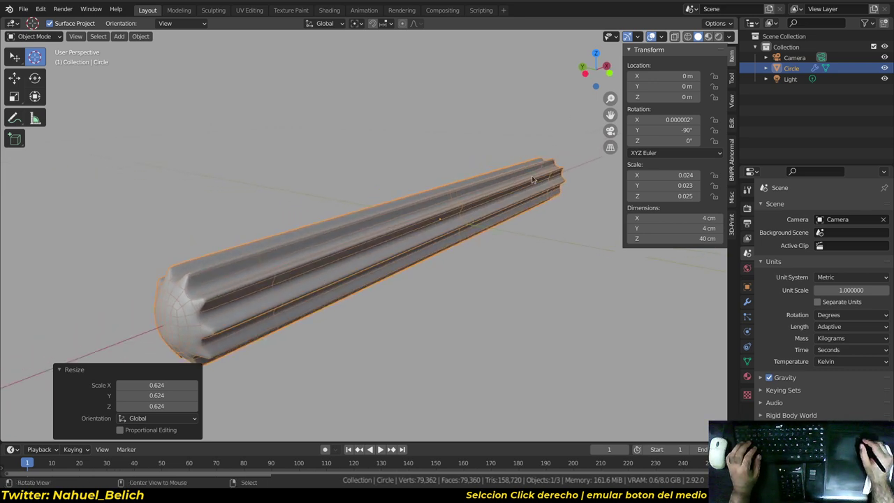
alt+drag(532, 181, 427, 232)
key(ctrl+a)
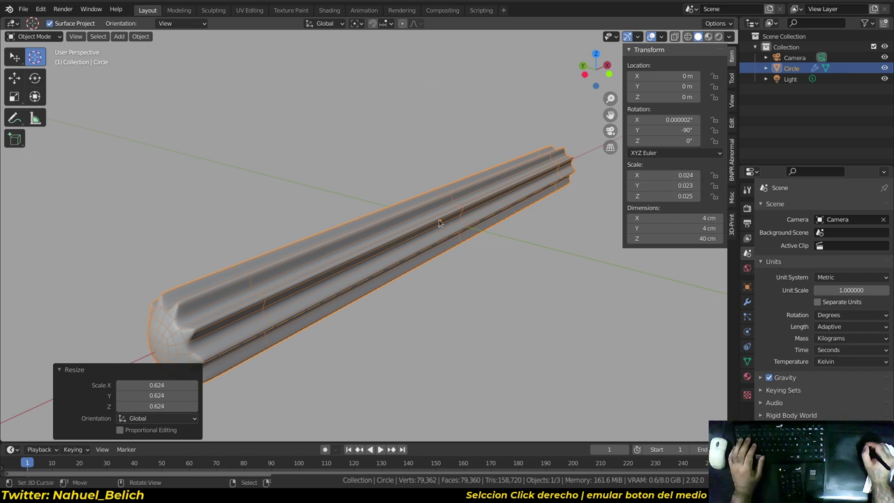
key(ctrl+a)
click(441, 233)
mouse_move(442, 238)
middle_down()
mouse_move(403, 266)
mouse_move(373, 240)
middle_up()
mouse_move(413, 200)
middle_down()
mouse_move(405, 326)
mouse_move(465, 168)
middle_up()
mouse_move(420, 242)
middle_down()
mouse_move(421, 216)
mouse_move(406, 252)
middle_up()
mouse_move(474, 237)
middle_down()
mouse_move(405, 240)
mouse_move(479, 206)
middle_up()
click(747, 302)
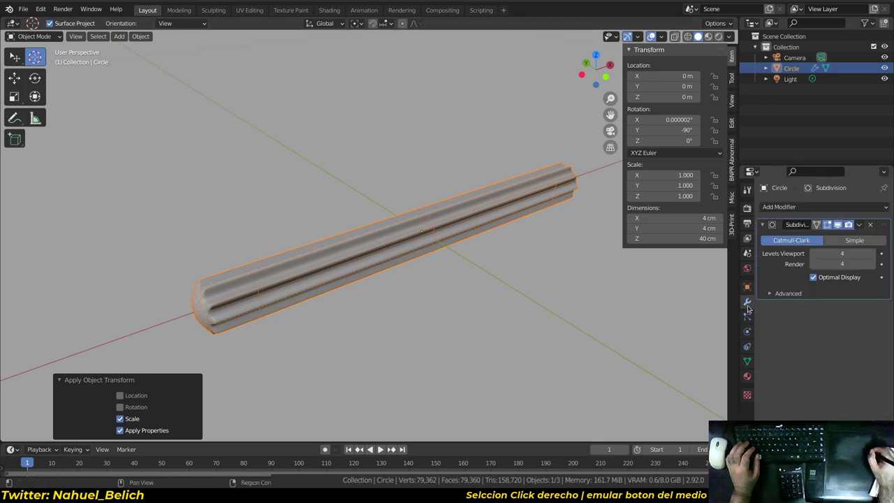
click(838, 224)
mouse_move(489, 279)
middle_down()
mouse_move(403, 293)
mouse_move(318, 206)
middle_up()
mouse_move(381, 284)
middle_down()
mouse_move(391, 249)
mouse_move(394, 269)
middle_up()
scroll(391, 245, up, 3)
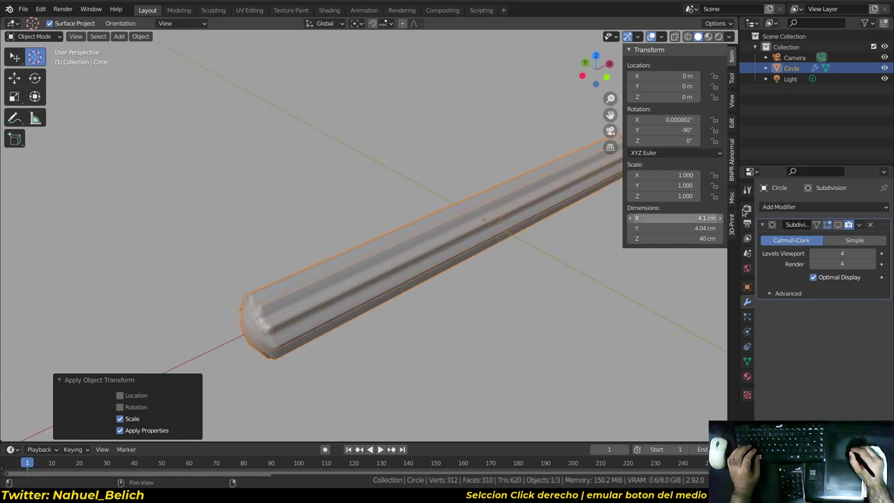
click(837, 224)
key(alt+z)
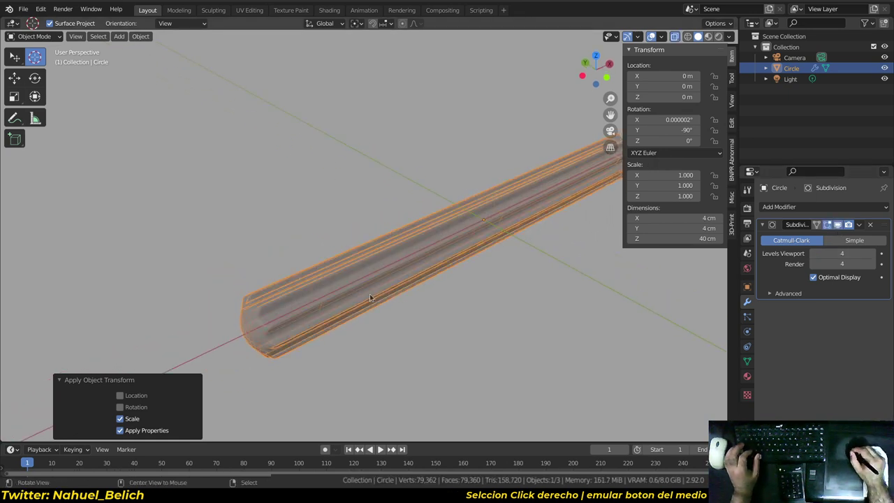
key(alt+z)
key(ctrl+space)
middle_drag(428, 281, 386, 294)
scroll(391, 279, up, 3)
scroll(462, 291, down, 4)
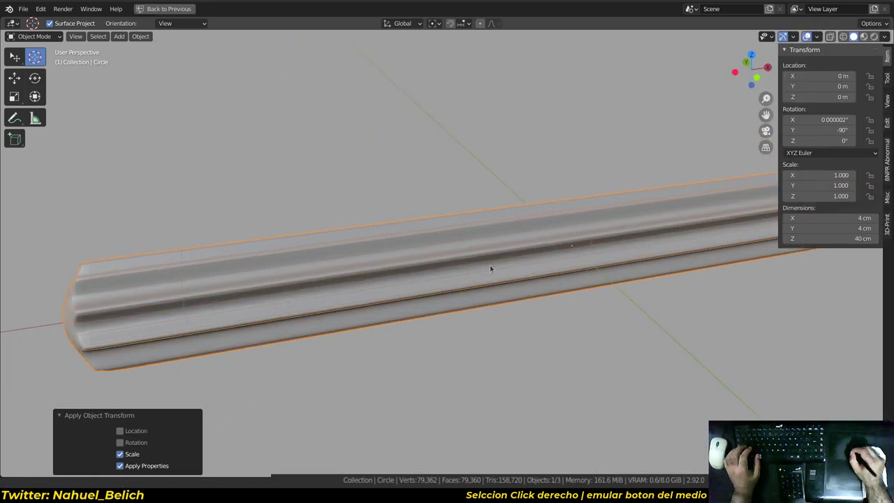
scroll(489, 265, up, 4)
mouse_move(379, 313)
middle_down()
mouse_move(428, 269)
mouse_move(428, 233)
mouse_move(394, 218)
middle_up()
shift+middle_drag(492, 227, 452, 232)
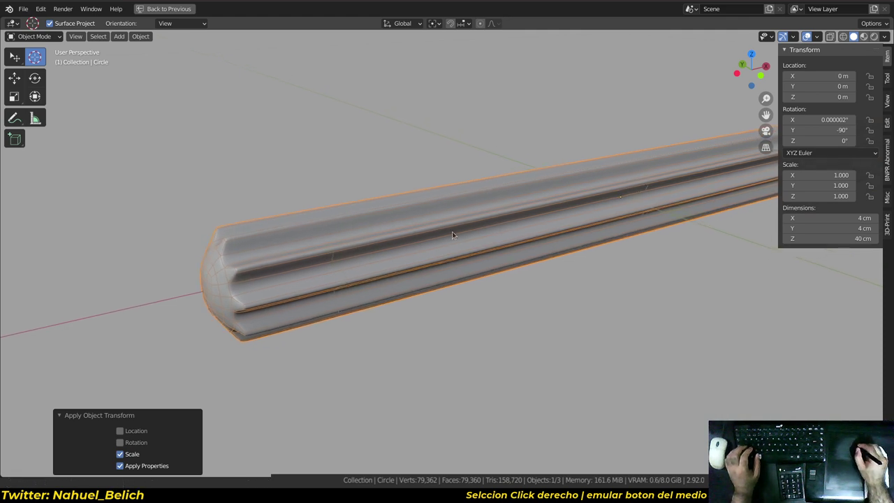
key(ctrl+space)
scroll(493, 227, down, 2)
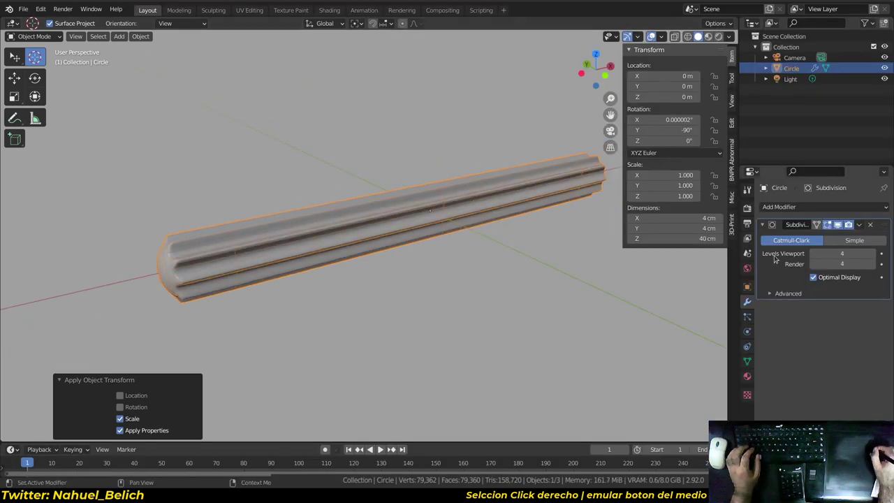
- In Edit Mode, select an edge loop on the rod and start beveling it
key(Tab)
middle_drag(449, 216, 434, 213)
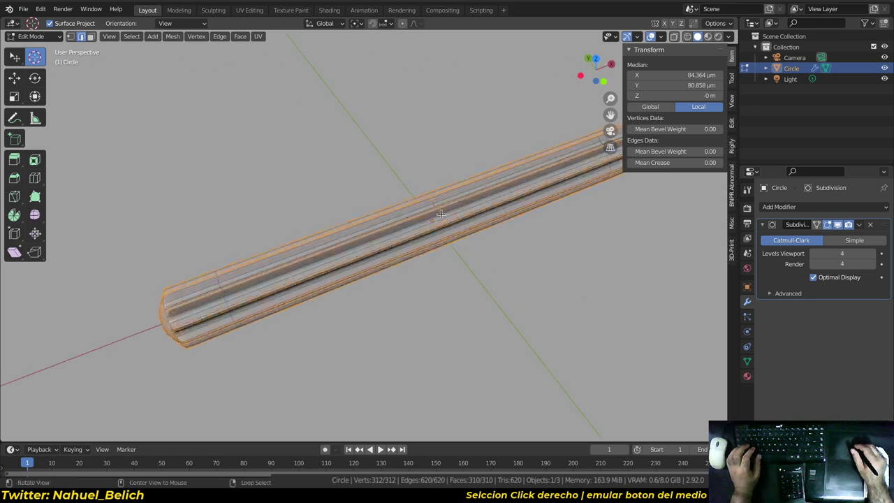
alt+right_click(434, 213)
scroll(443, 222, up, 1)
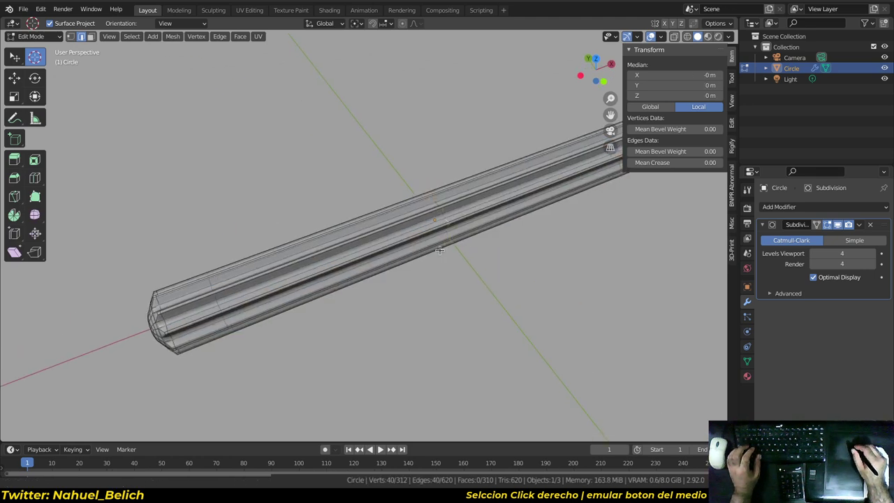
scroll(443, 221, up, 1)
key(ctrl+b)
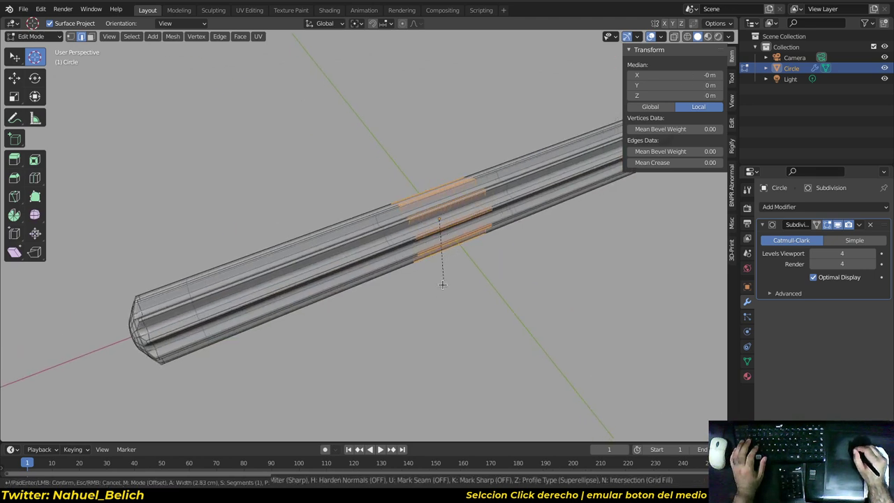
click(446, 379)
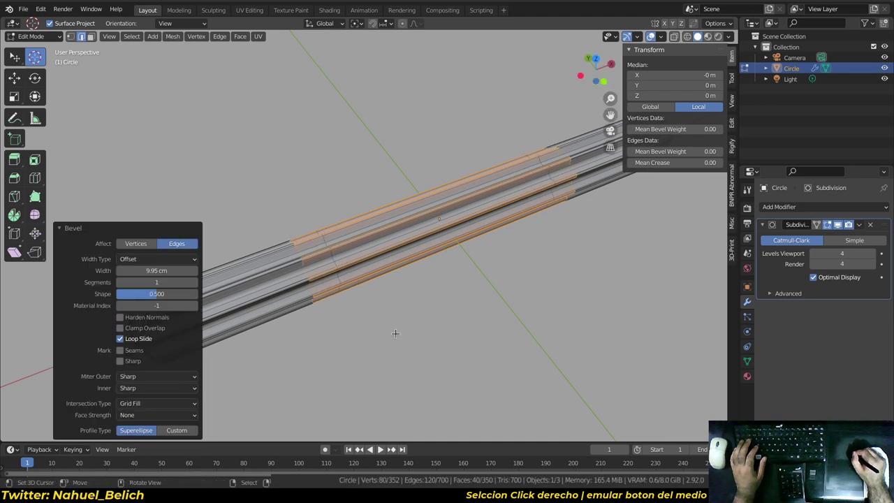
- Set the bevel to Percent width 98.559% with 60 segments, then return to Object Mode
scroll(408, 268, up, 3)
scroll(409, 268, down, 4)
middle_drag(429, 319, 350, 183)
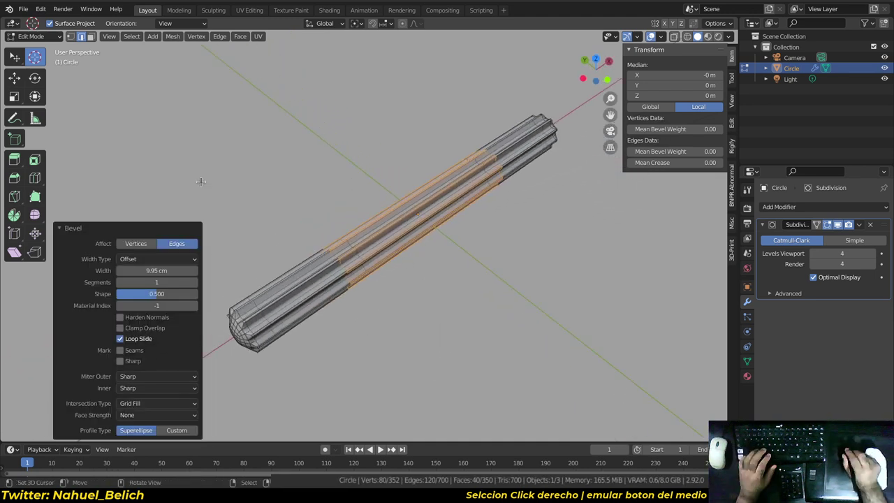
click(180, 259)
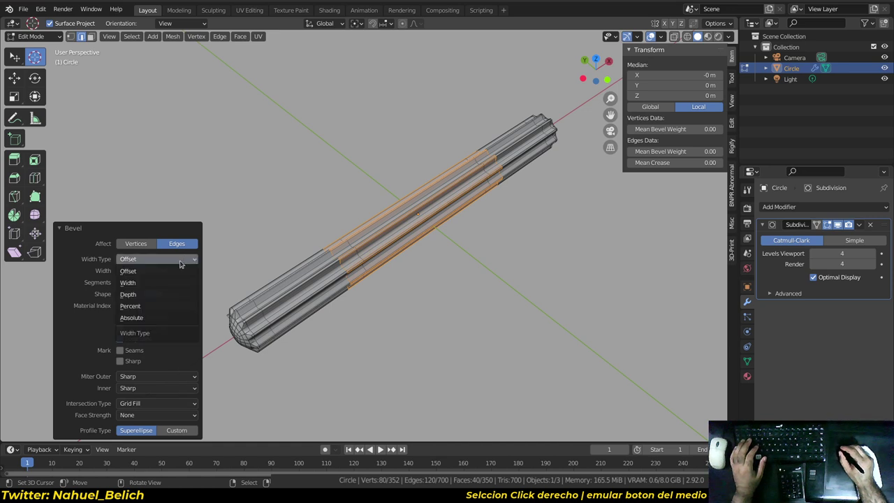
click(167, 306)
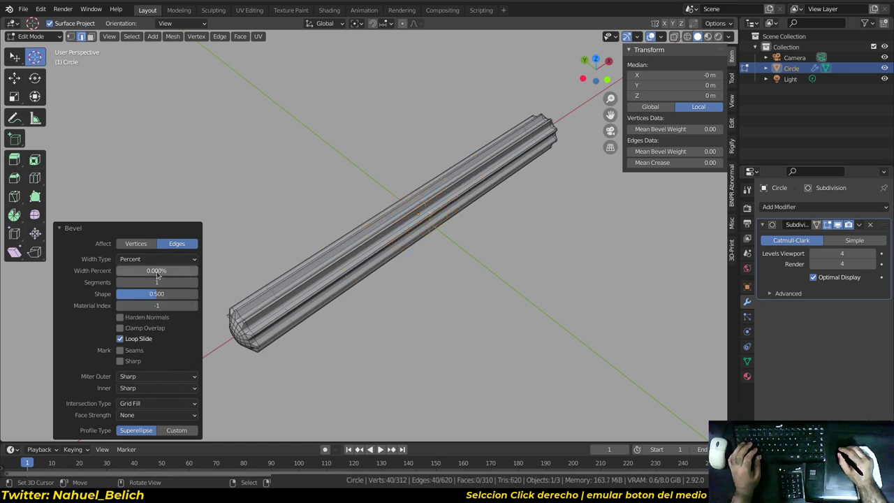
text(95)
key(Return)
mouse_move(160, 282)
mouse_down()
mouse_move(200, 280)
mouse_move(166, 278)
mouse_move(237, 256)
mouse_up()
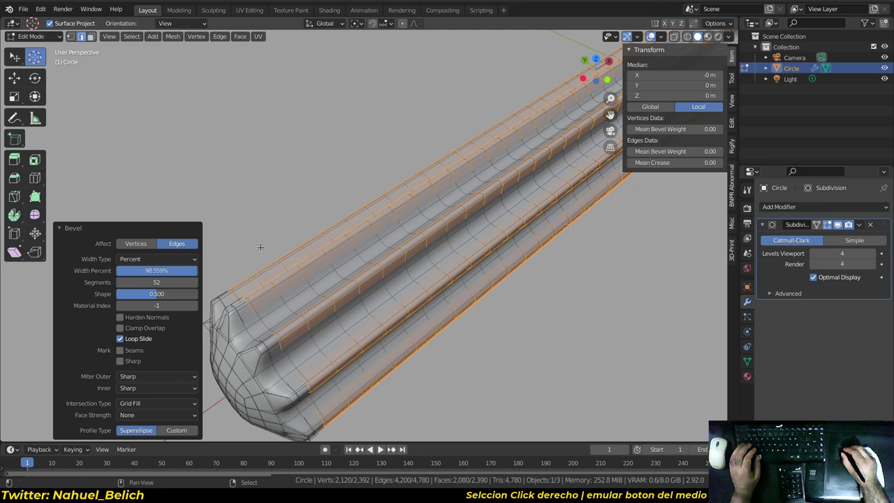
middle_drag(336, 210, 258, 276)
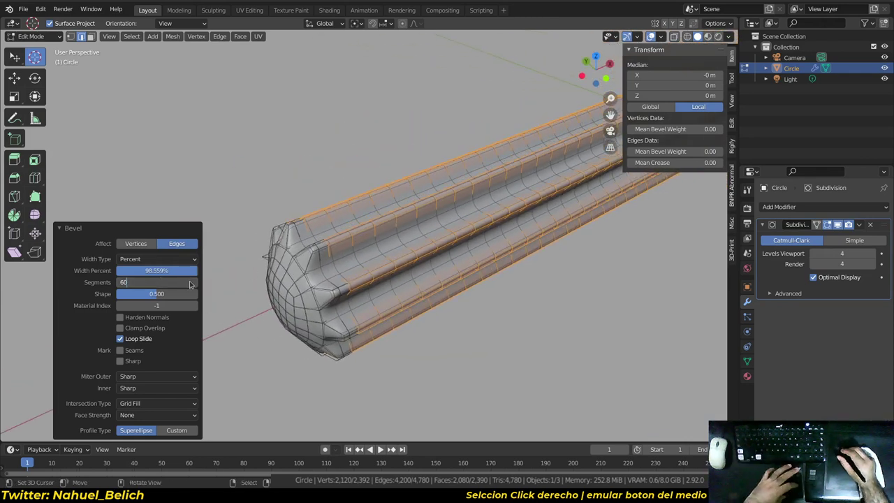
key(Return)
key(ctrl+Tab)
mouse_move(461, 223)
middle_down()
mouse_move(419, 269)
mouse_move(437, 271)
mouse_move(419, 289)
mouse_move(495, 273)
mouse_move(473, 221)
mouse_move(457, 224)
mouse_move(444, 252)
middle_up()
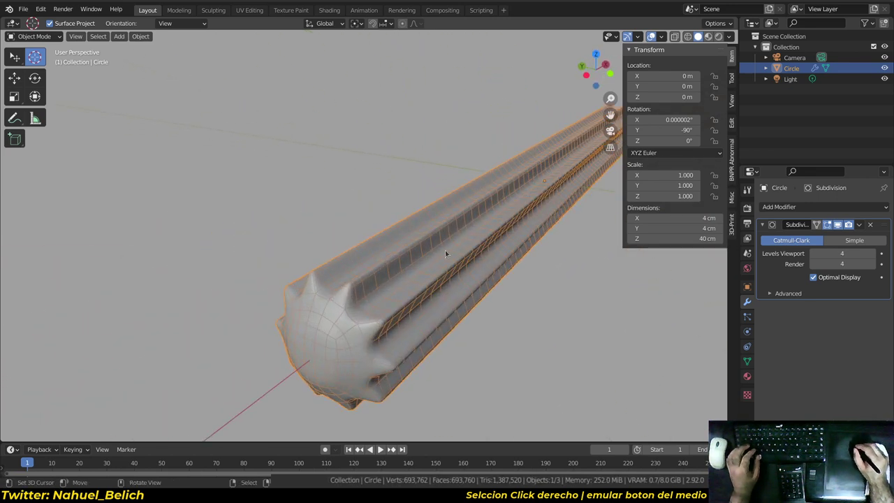
scroll(444, 246, up, 2)
scroll(450, 250, up, 2)
scroll(447, 253, down, 2)
mouse_move(448, 255)
middle_down()
mouse_move(409, 268)
mouse_move(409, 283)
mouse_move(412, 230)
middle_up()
scroll(409, 271, up, 1)
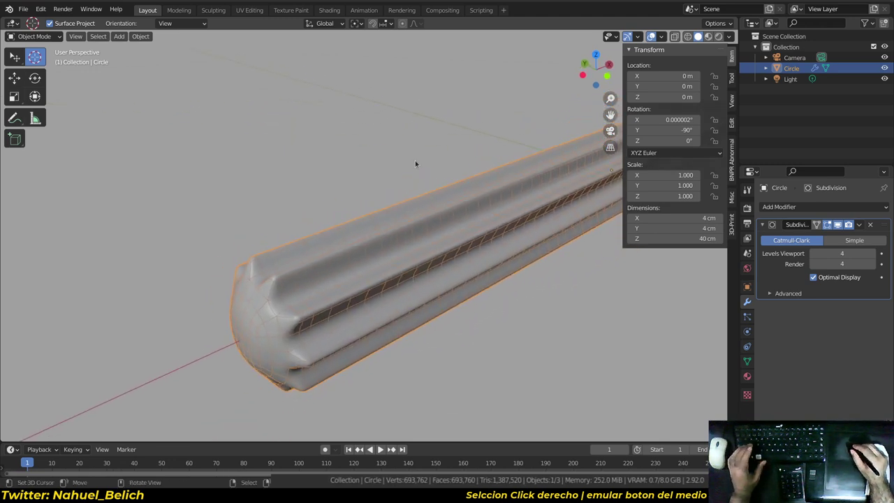
middle_drag(447, 265, 453, 273)
scroll(457, 265, down, 5)
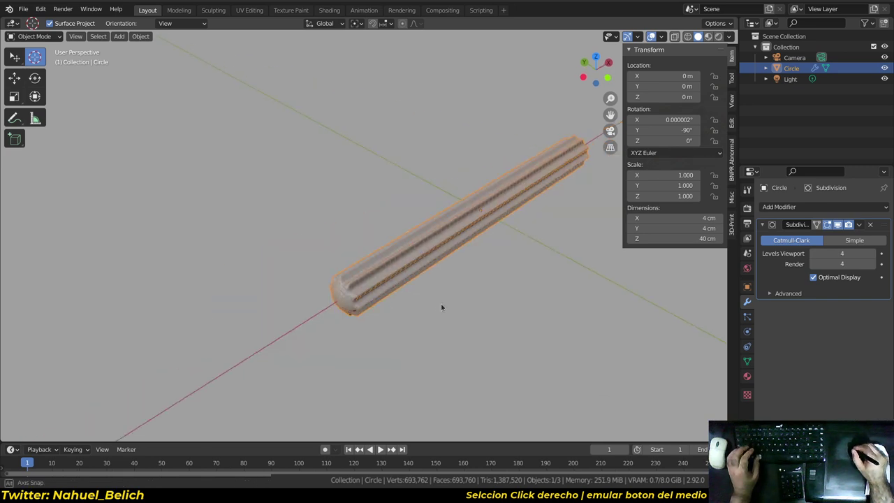
scroll(447, 272, up, 6)
mouse_move(437, 226)
middle_down()
mouse_move(449, 192)
mouse_move(435, 206)
mouse_move(471, 186)
mouse_move(454, 187)
middle_up()
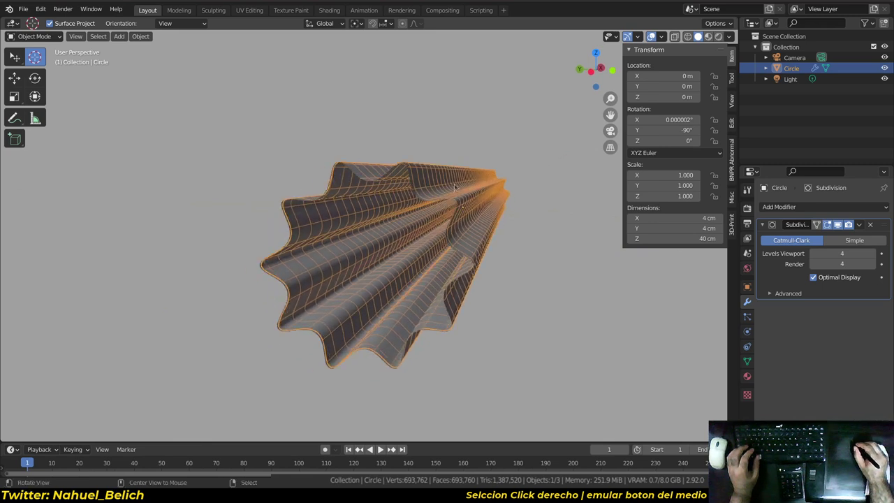
mouse_move(462, 235)
middle_down()
mouse_move(428, 196)
mouse_move(416, 218)
mouse_move(492, 150)
middle_up()
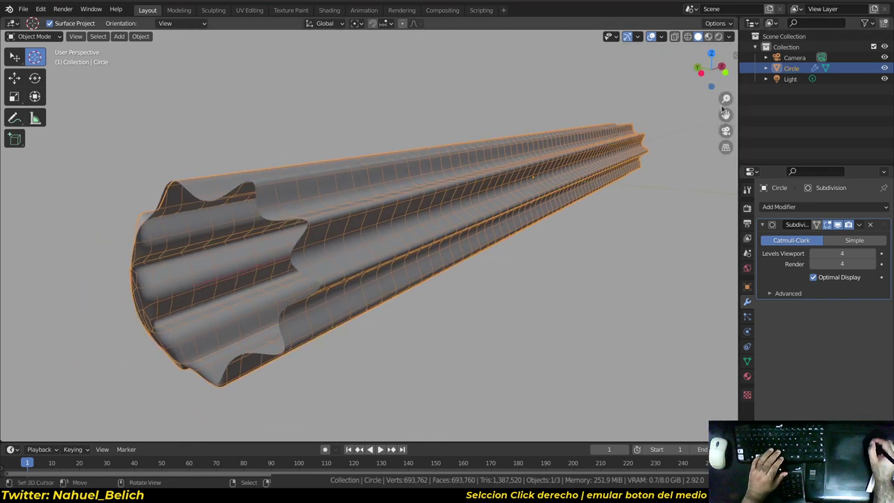
- Set the viewport Clip Start to 1 cm in the sidebar View settings
click(731, 106)
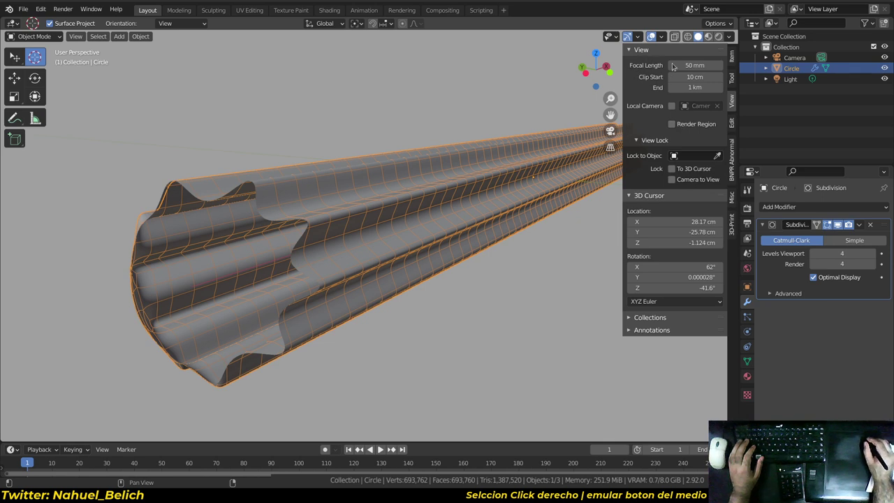
click(639, 49)
click(639, 50)
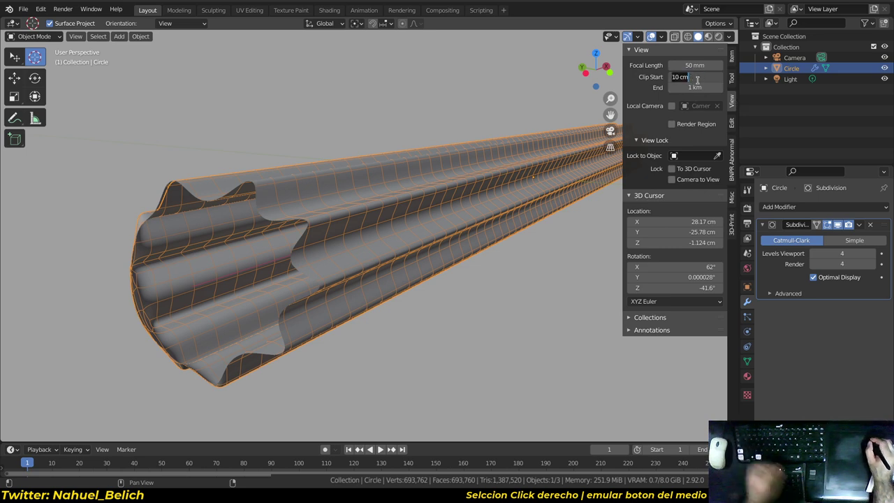
text(1)
key(Return)
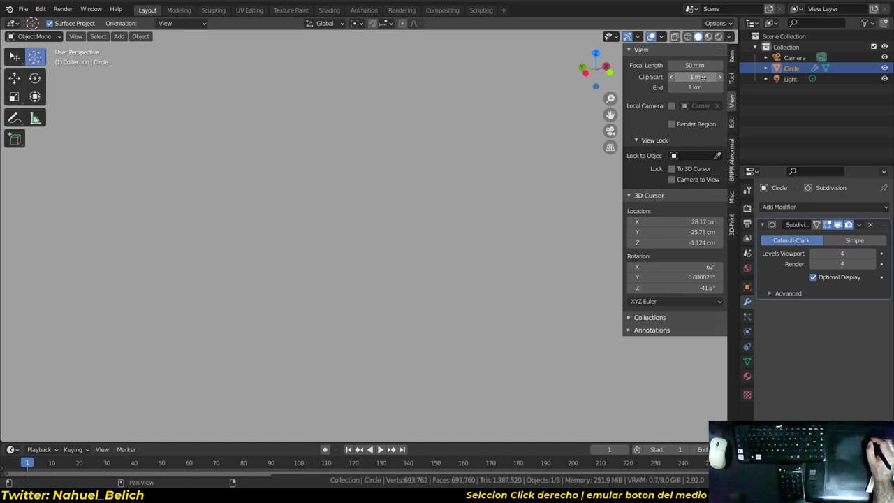
drag(713, 74, 703, 73)
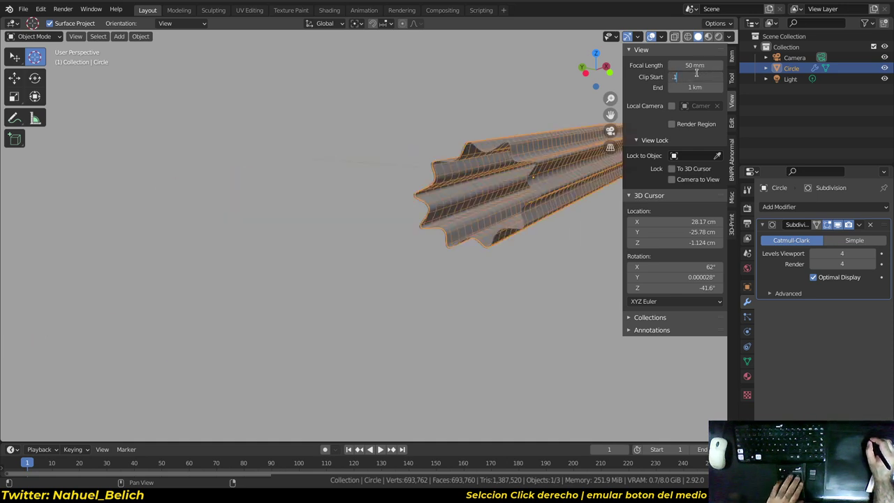
text(.01)
key(Return)
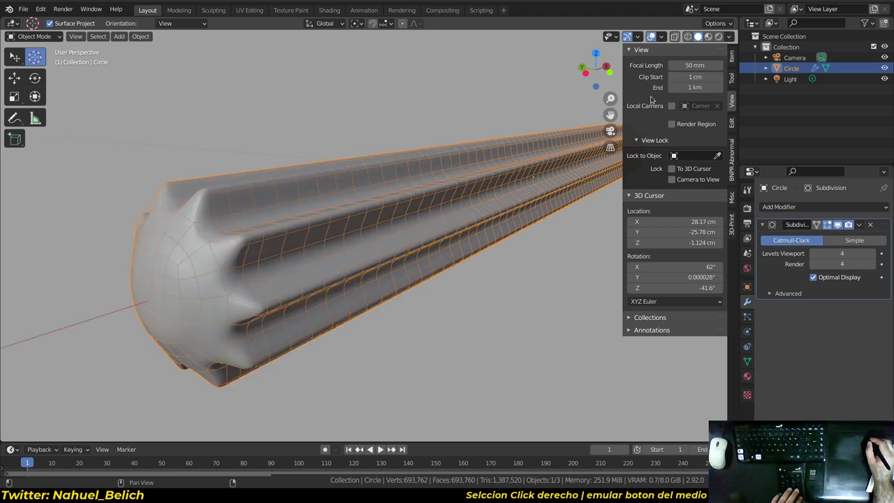
- Set the viewport Clip End to 500 m
scroll(439, 229, up, 3)
mouse_move(443, 229)
ctrl+middle_down()
mouse_move(445, 201)
mouse_move(463, 200)
mouse_move(468, 229)
ctrl+middle_up()
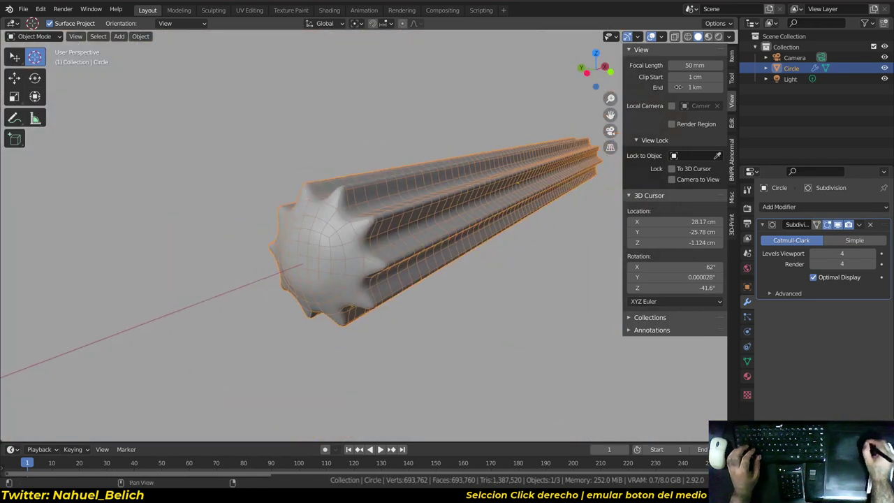
key(BackSpace)
key(BackSpace)
key(BackSpace)
text(500)
key(Return)
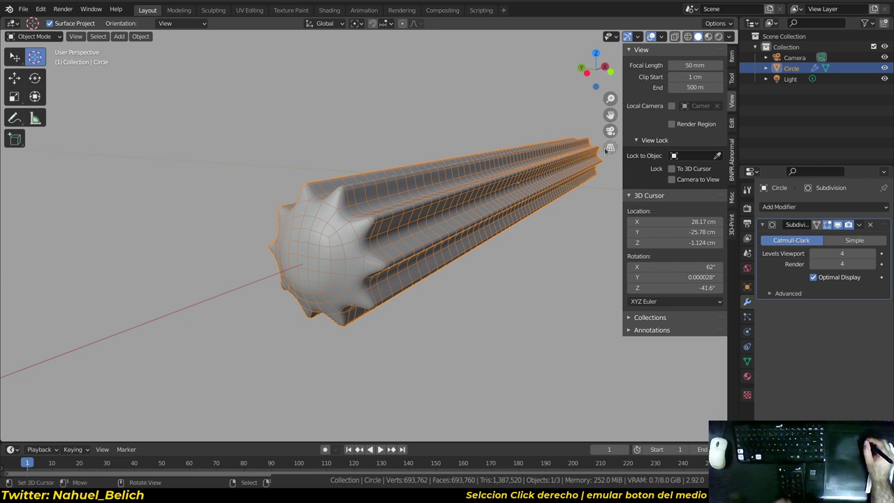
- Switch to a zoomed-in Left Ortho view of the shaft's star-shaped end
middle_drag(597, 159, 471, 222)
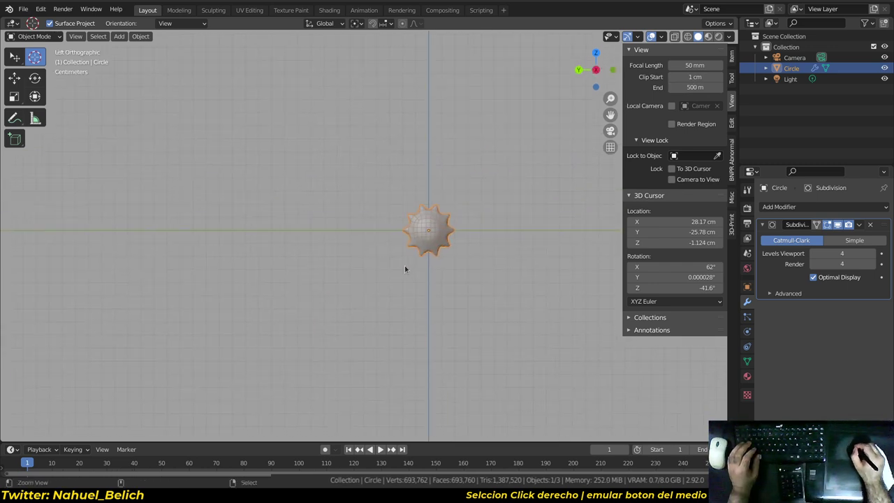
scroll(404, 265, up, 5)
mouse_move(398, 214)
middle_down()
mouse_move(333, 285)
mouse_move(381, 301)
mouse_move(481, 231)
middle_up()
scroll(412, 241, up, 4)
scroll(391, 220, up, 1)
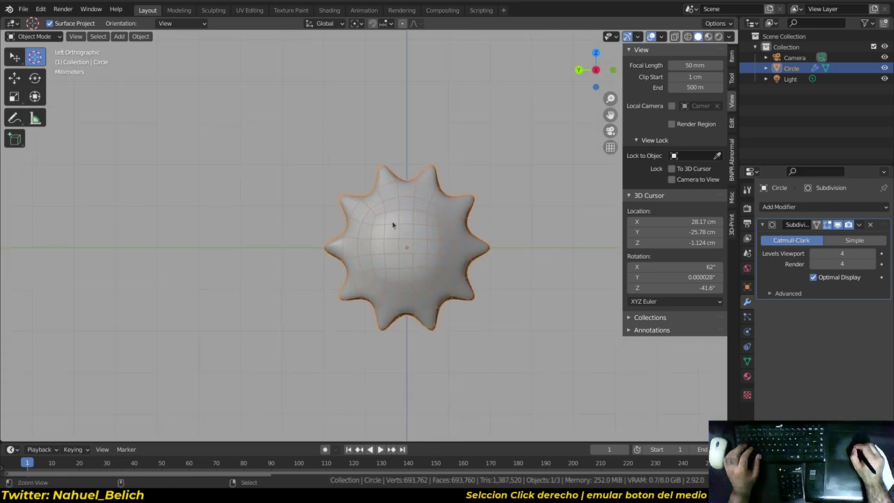
scroll(392, 220, up, 2)
- In Edit Mode face select, fill-select a square block of 25 faces on the end cap
key(ctrl+Tab)
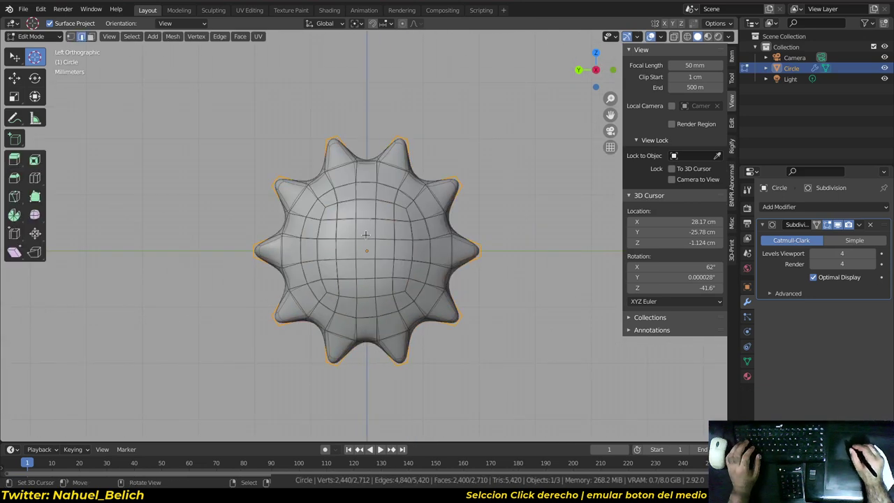
key(3)
right_click(331, 216)
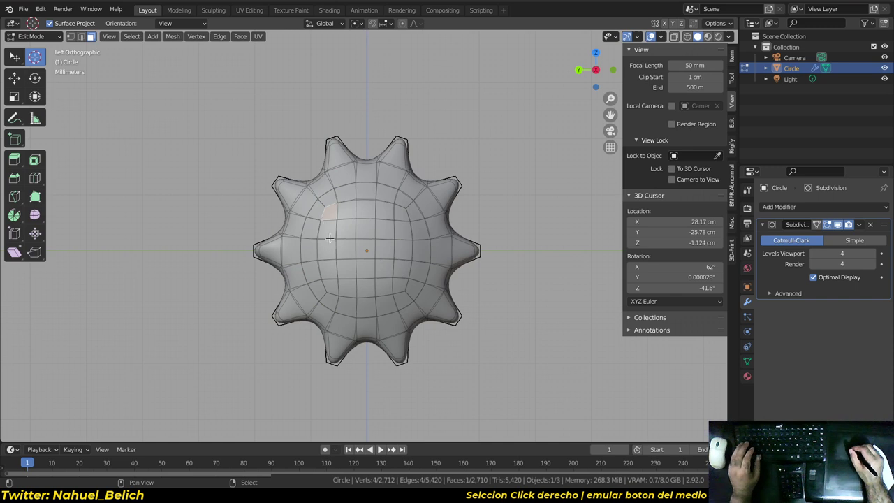
ctrl+shift+right_click(396, 286)
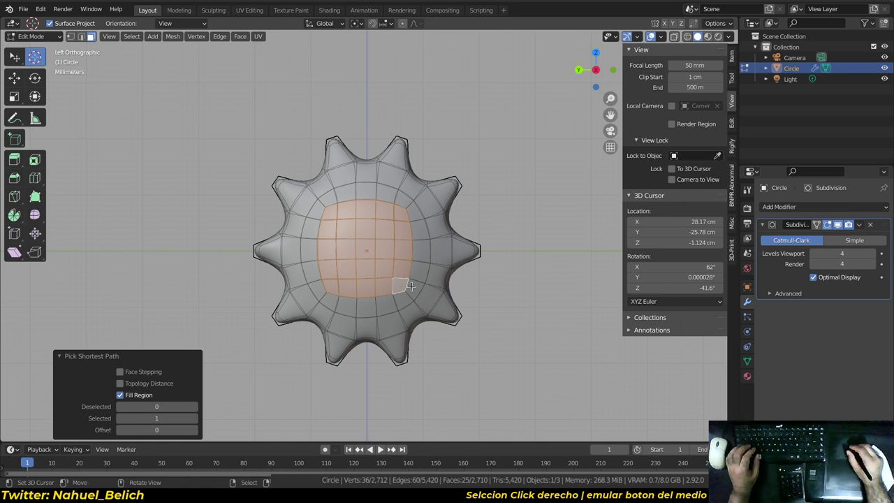
- Rotate the selected end-cap patch about the global X axis
mouse_move(398, 282)
alt+mouse_down()
mouse_move(361, 273)
mouse_move(349, 319)
mouse_move(339, 291)
mouse_move(383, 319)
mouse_move(338, 387)
alt+mouse_up()
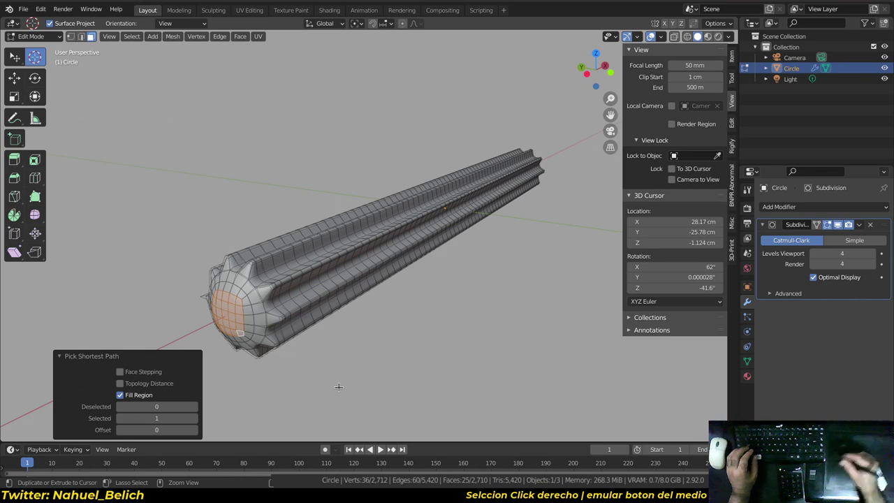
ctrl+alt+drag(347, 246, 341, 248)
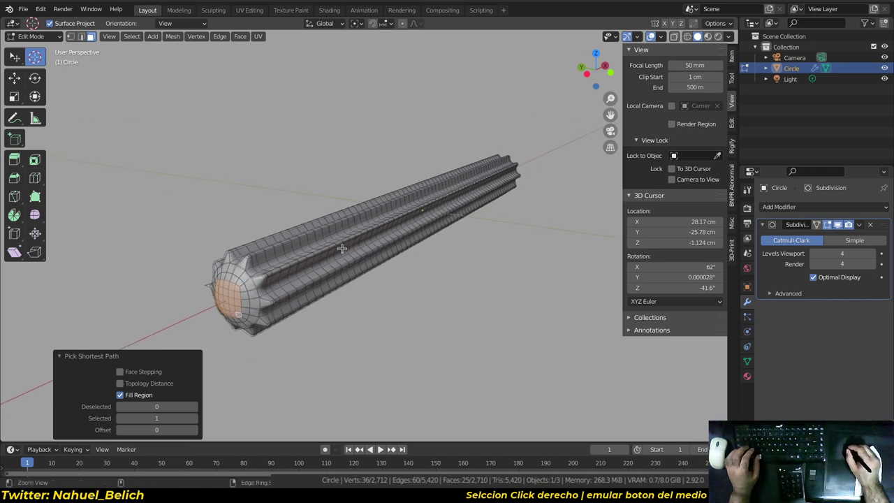
key(r)
key(x)
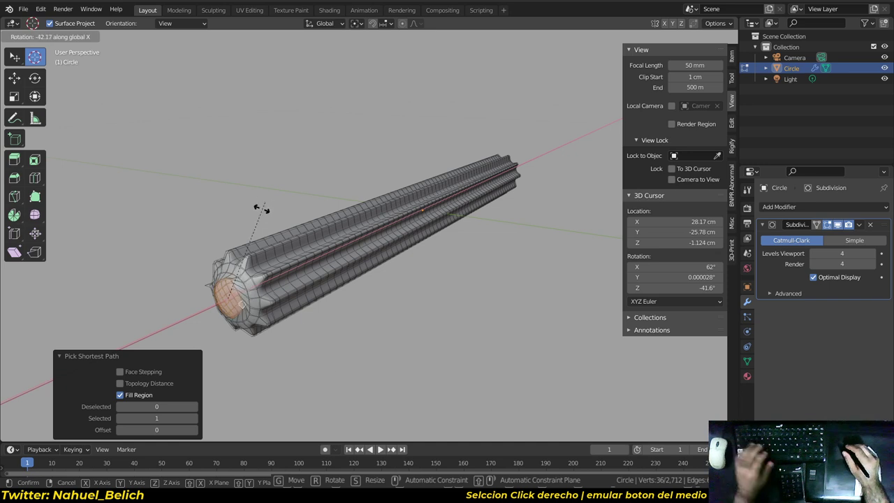
click(230, 295)
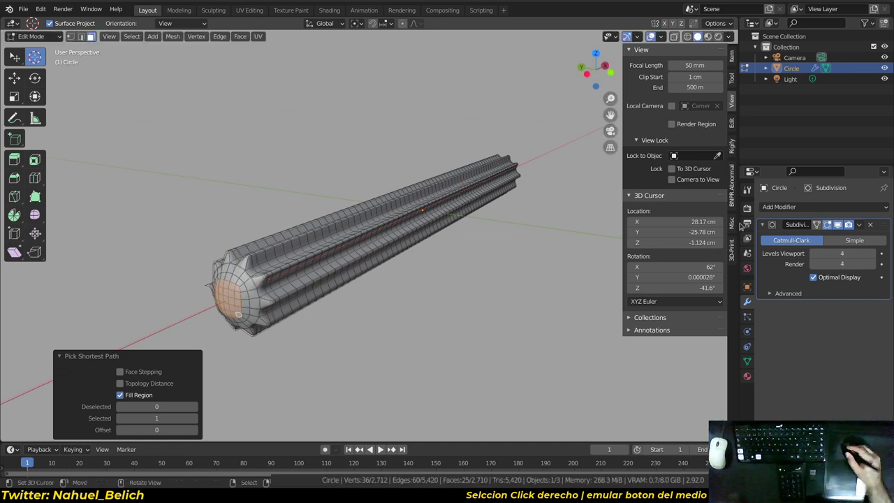
- Set the Subdivision modifier's Levels Viewport and Render to 2
click(837, 255)
text(2)
key(Tab)
text(2)
key(Return)
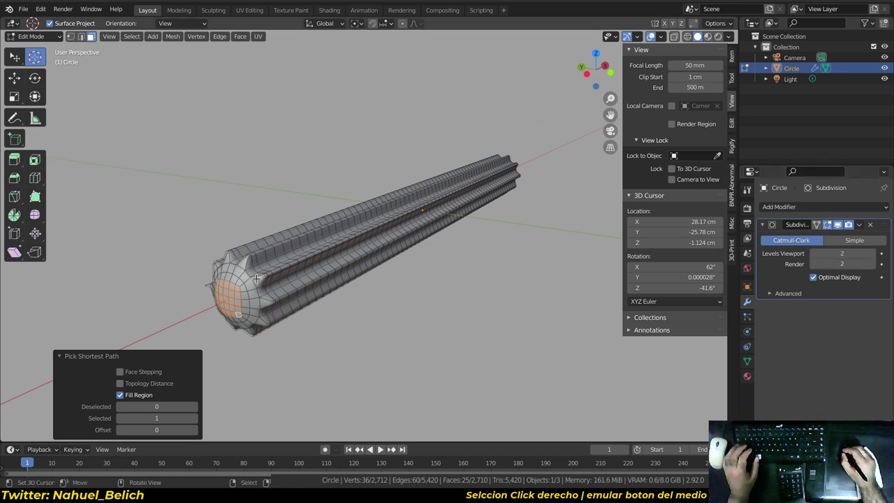
- Enable proportional editing with Smooth falloff and start rotating the end-cap faces about X
mouse_move(422, 149)
middle_down()
mouse_move(331, 156)
mouse_move(251, 264)
middle_up()
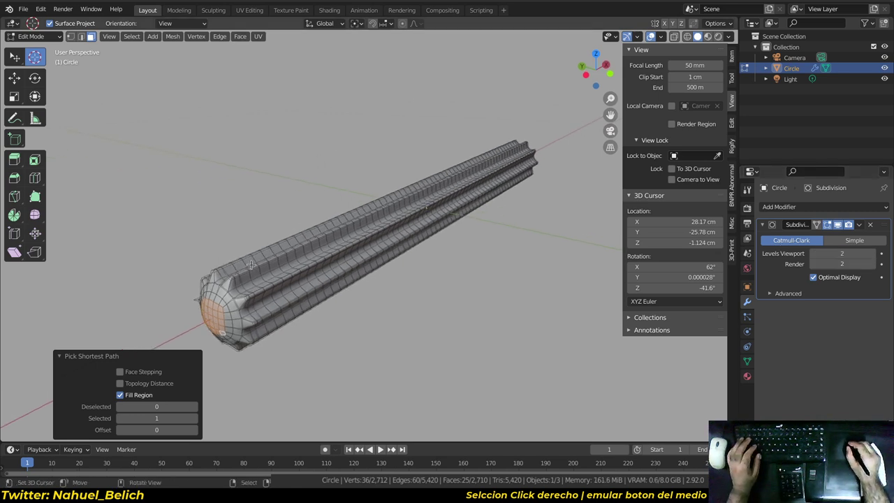
middle_drag(393, 55, 402, 31)
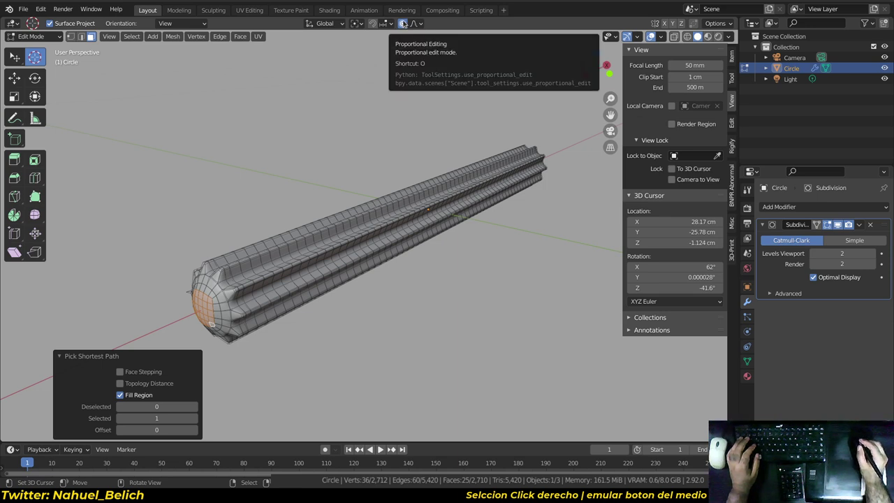
click(403, 24)
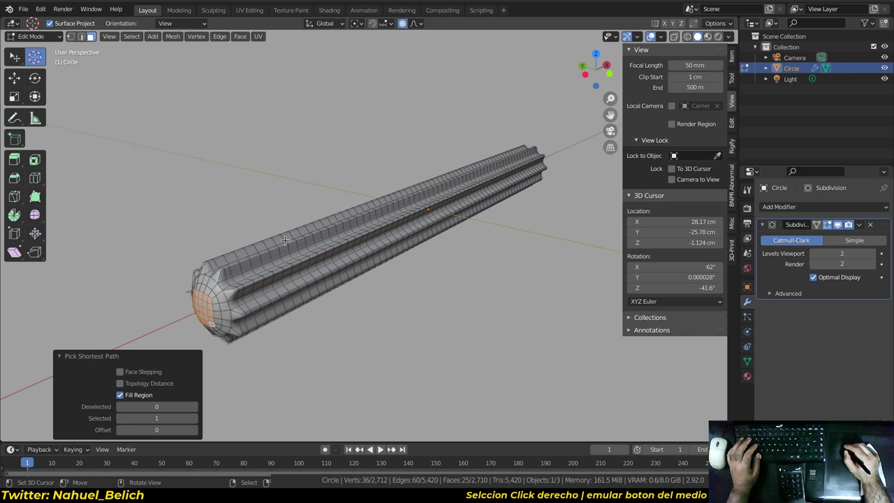
key(r)
key(x)
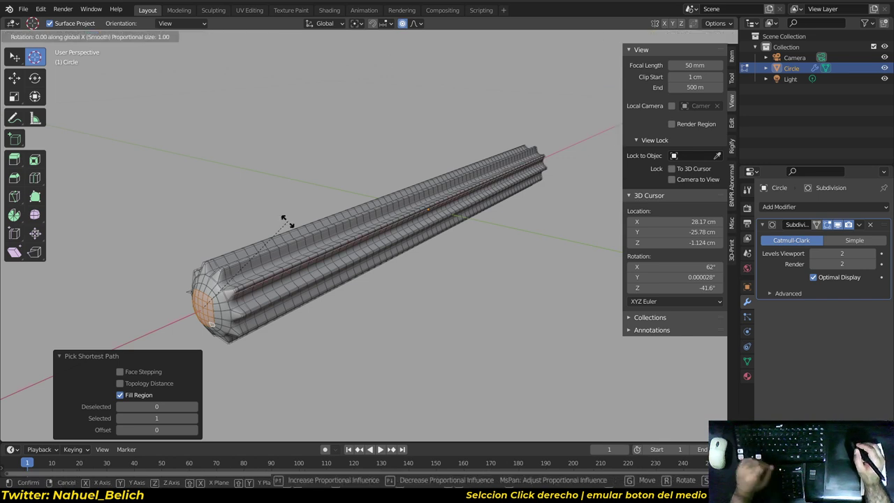
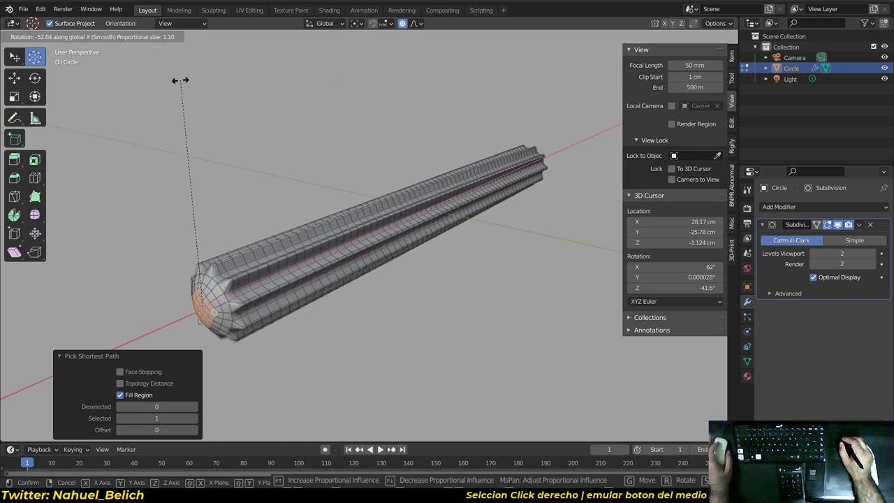
- Cancel the earlier unwanted twist of the tube
scroll(180, 77, up, 2)
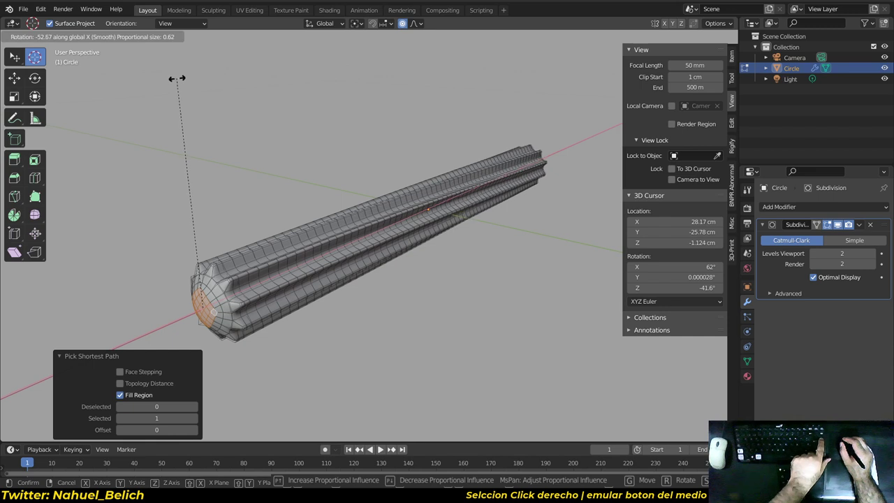
scroll(175, 58, up, 2)
scroll(175, 58, up, 4)
scroll(175, 58, up, 3)
scroll(175, 58, up, 3)
scroll(175, 58, up, 4)
scroll(176, 58, down, 2)
scroll(176, 58, down, 2)
scroll(175, 58, down, 2)
scroll(175, 58, down, 3)
scroll(175, 58, down, 3)
scroll(175, 58, down, 2)
scroll(176, 58, down, 2)
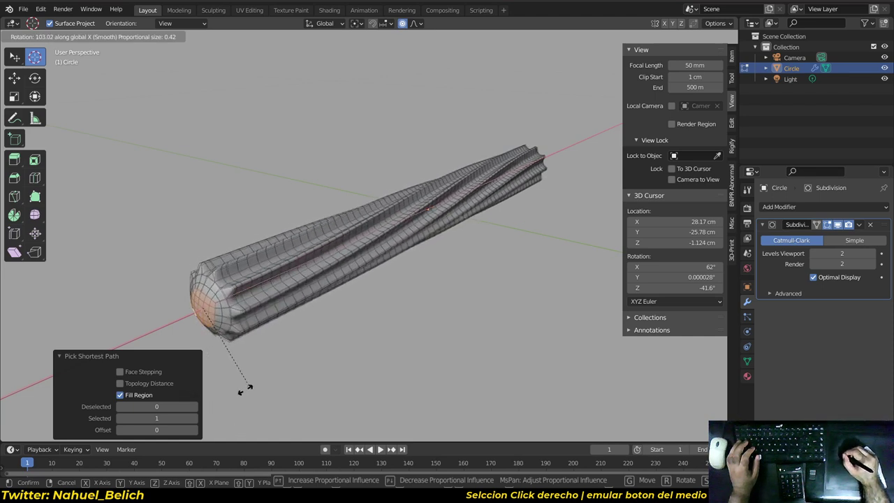
key(Escape)
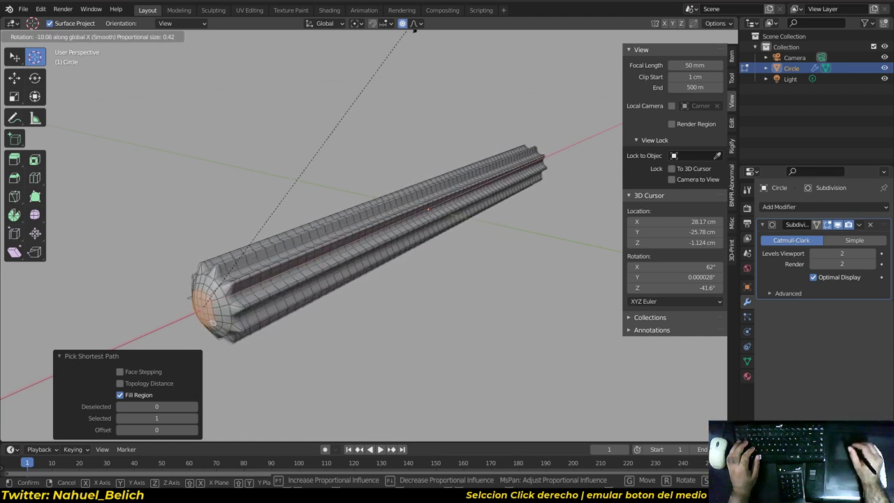
- Pull back to see the whole tube and place the 3D cursor partway along it
middle_drag(411, 35, 246, 241)
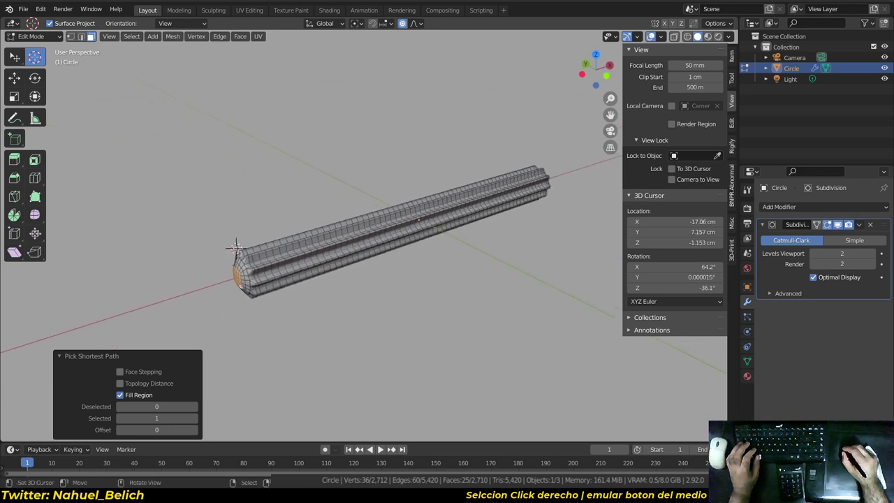
drag(236, 246, 282, 222)
drag(460, 190, 492, 197)
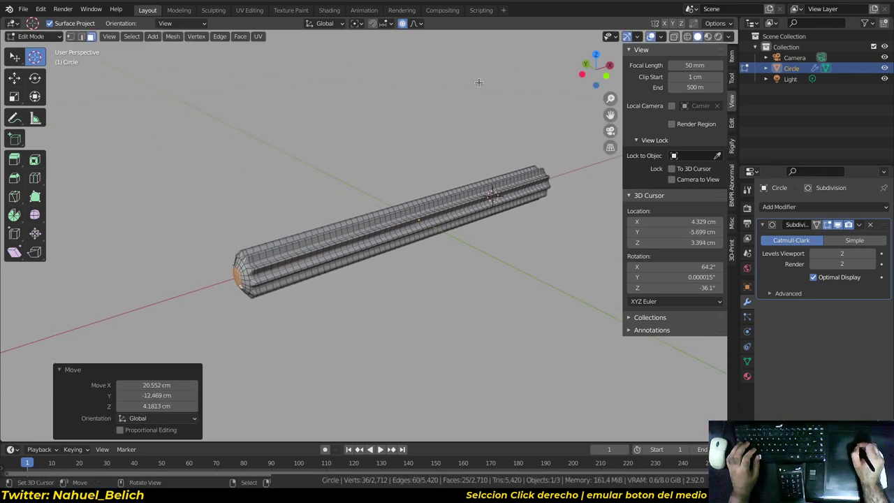
- Turn on proportional editing with Linear falloff
click(421, 24)
click(401, 23)
click(415, 23)
click(381, 124)
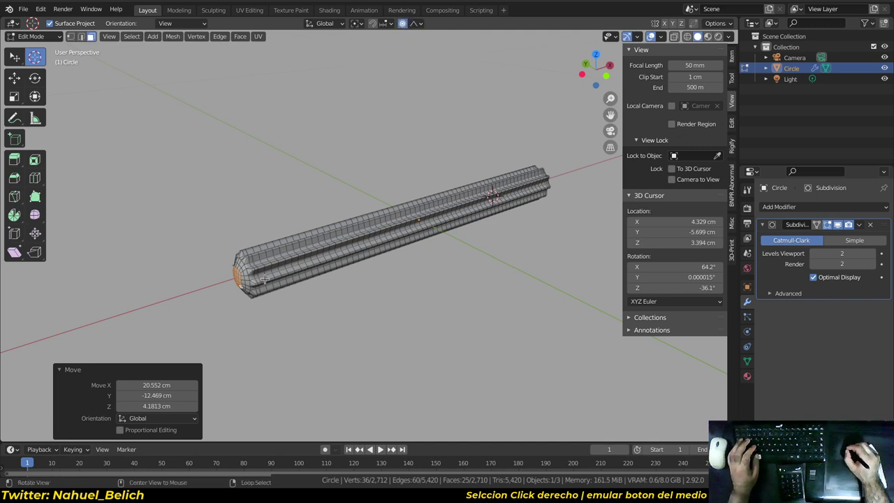
middle_drag(306, 271, 338, 235)
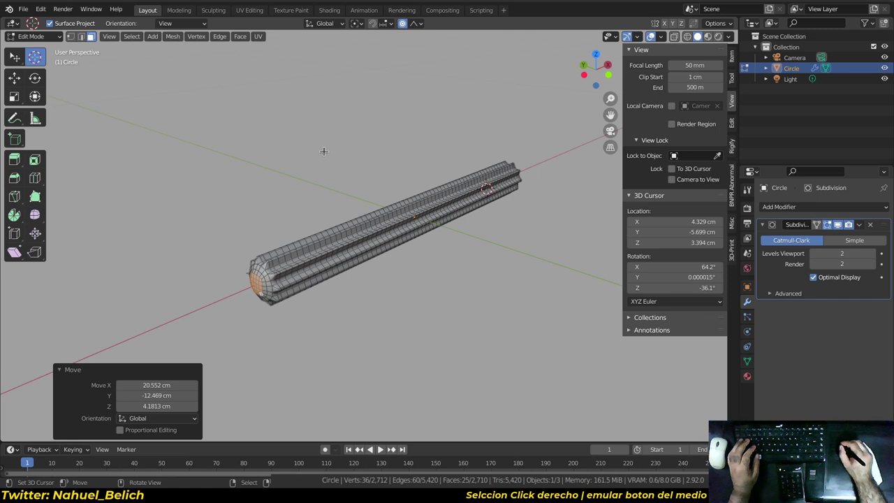
click(421, 25)
click(379, 124)
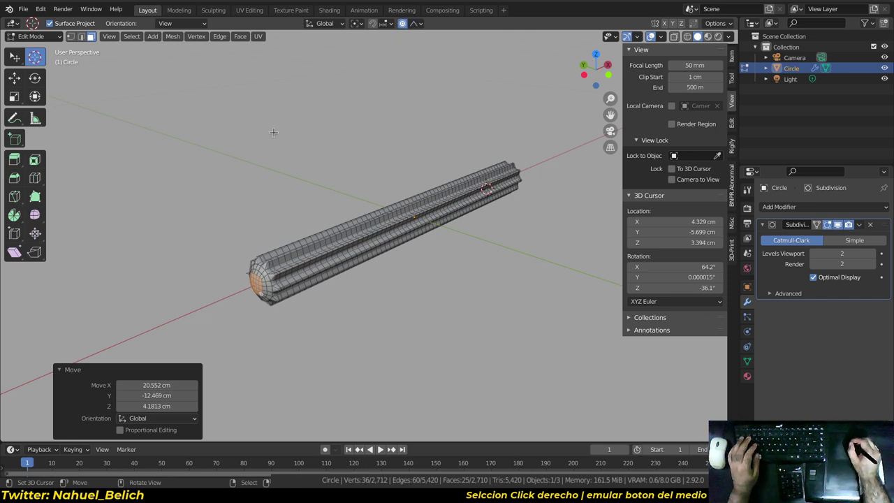
- Rotate the tube end 113° around X, adjusting the proportional size to about 0.424
key(r)
key(x)
scroll(331, 160, up, 1)
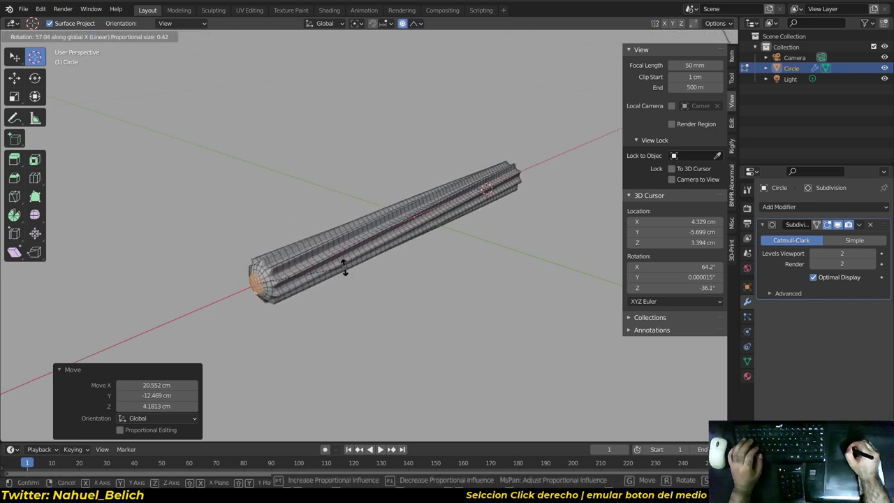
scroll(349, 294, down, 1)
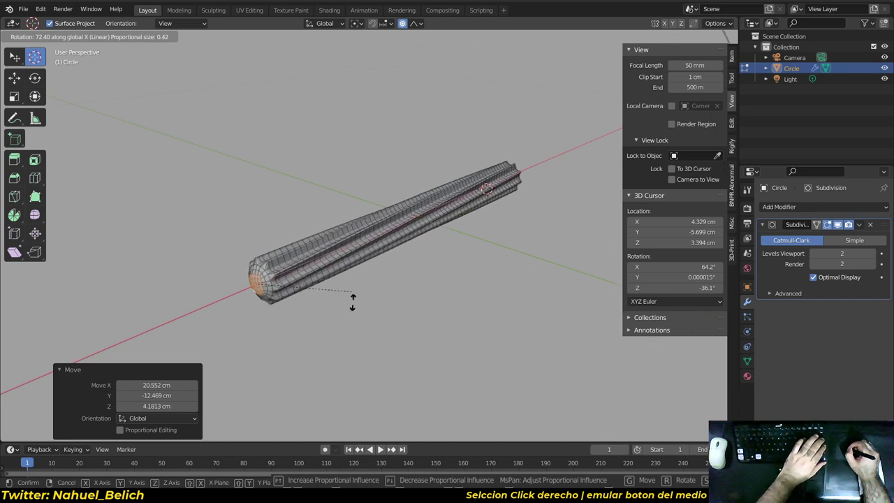
click(313, 351)
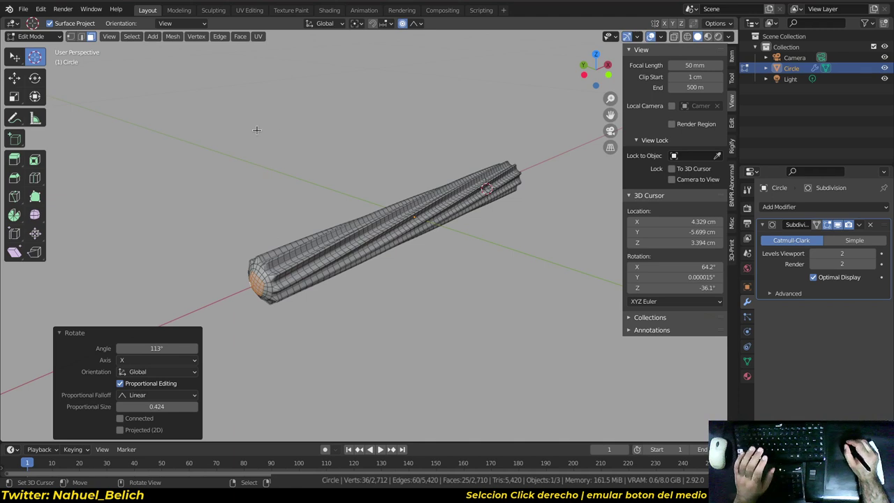
- Orbit and zoom in to inspect the twisted tube's end cap
middle_drag(256, 130, 366, 142)
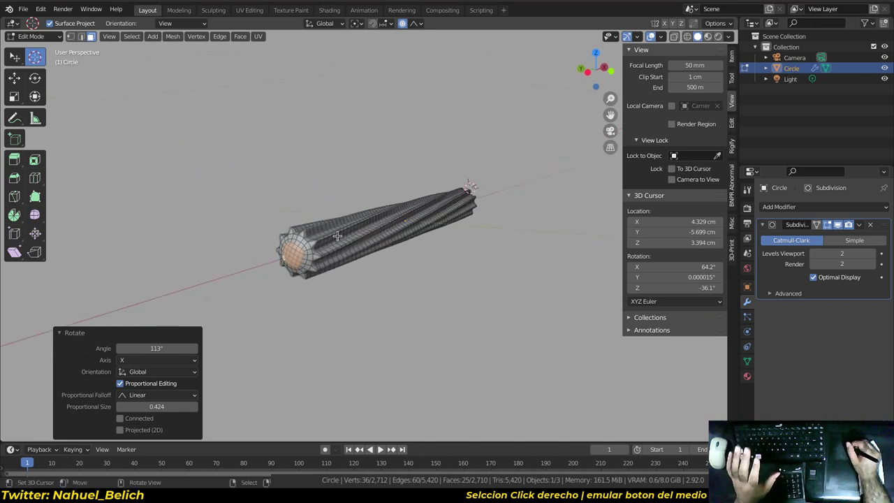
middle_drag(294, 223, 249, 219)
mouse_move(301, 115)
middle_down()
mouse_move(296, 166)
mouse_move(332, 163)
middle_up()
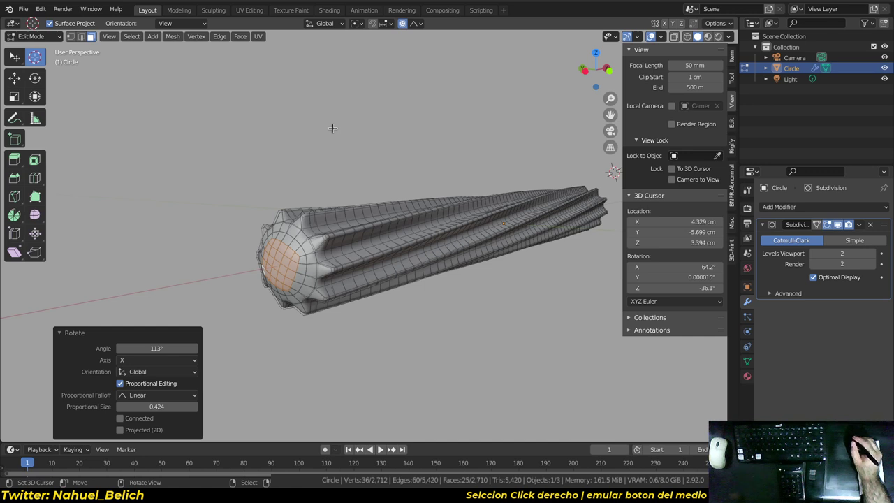
middle_drag(320, 81, 307, 111)
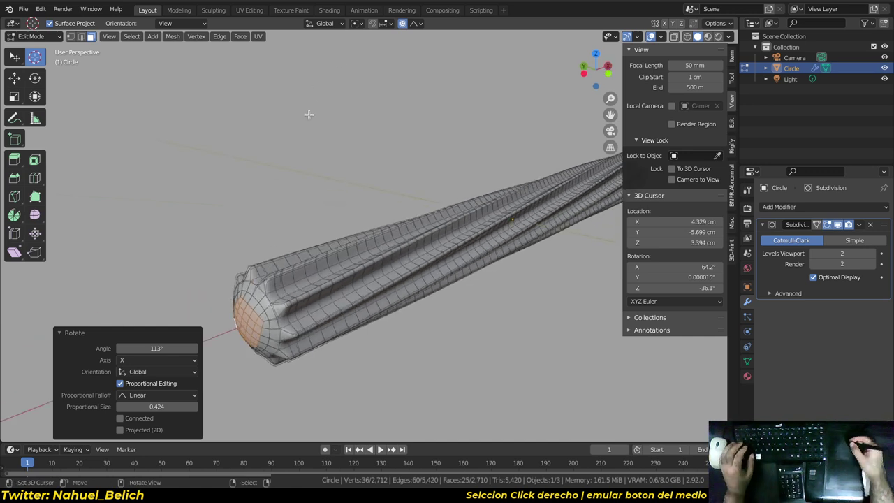
scroll(411, 210, up, 4)
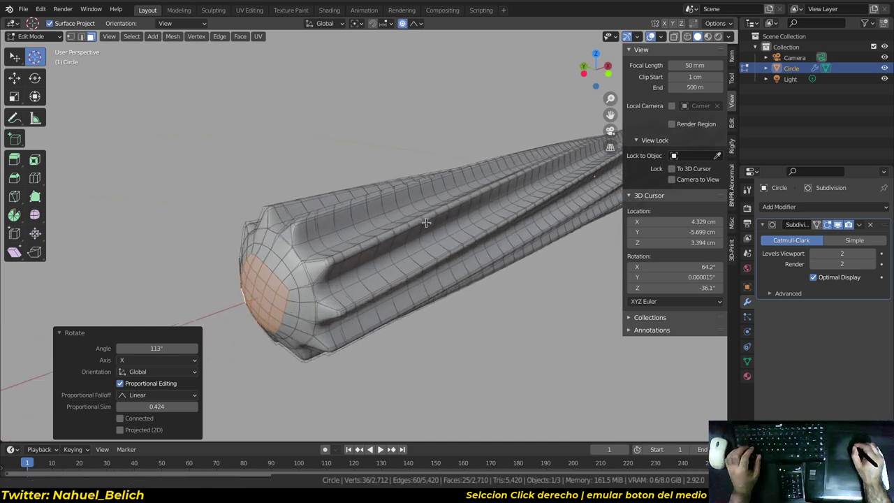
middle_drag(410, 209, 420, 206)
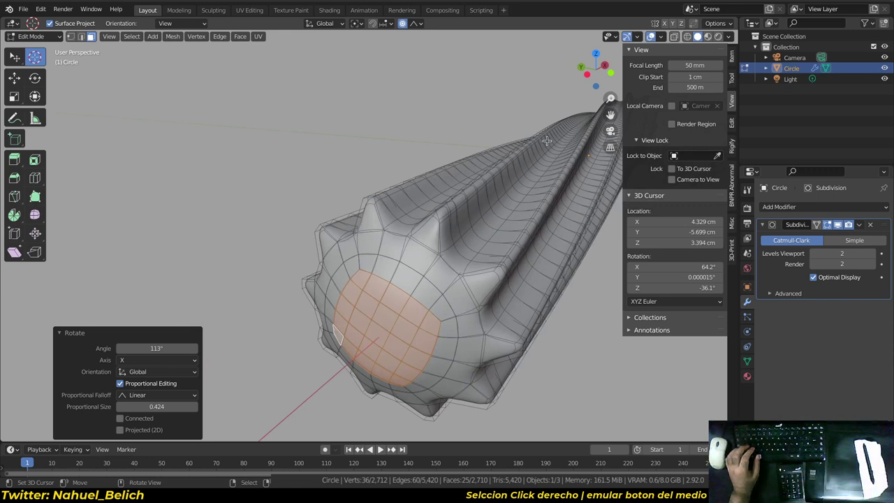
alt+drag(502, 217, 386, 172)
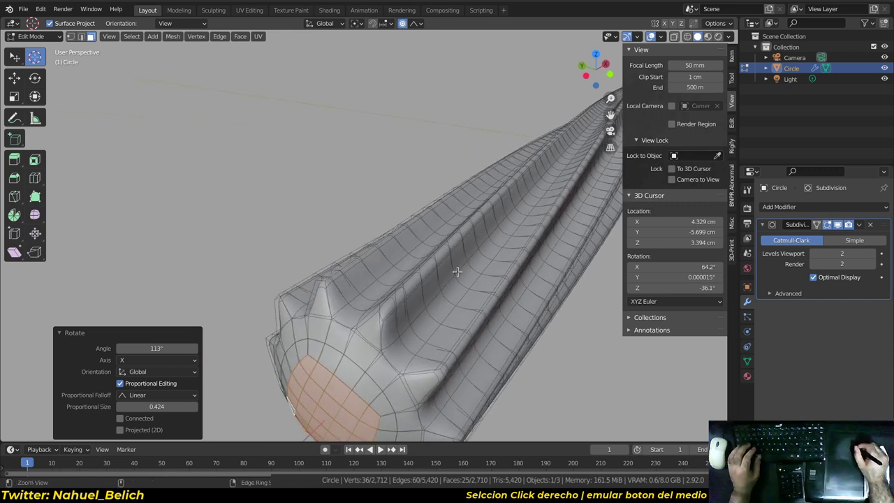
- Select a vertex on a flute ridge, pull back, and return to Object Mode
right_click(410, 158)
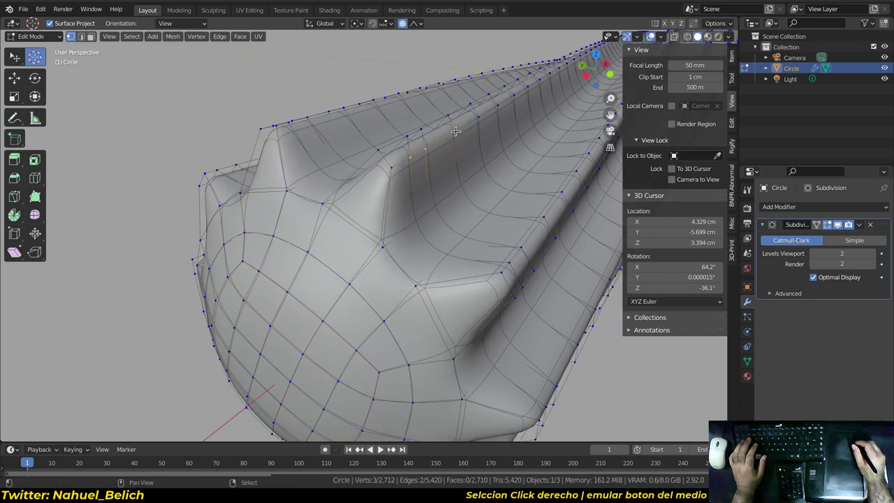
alt+drag(492, 123, 412, 87)
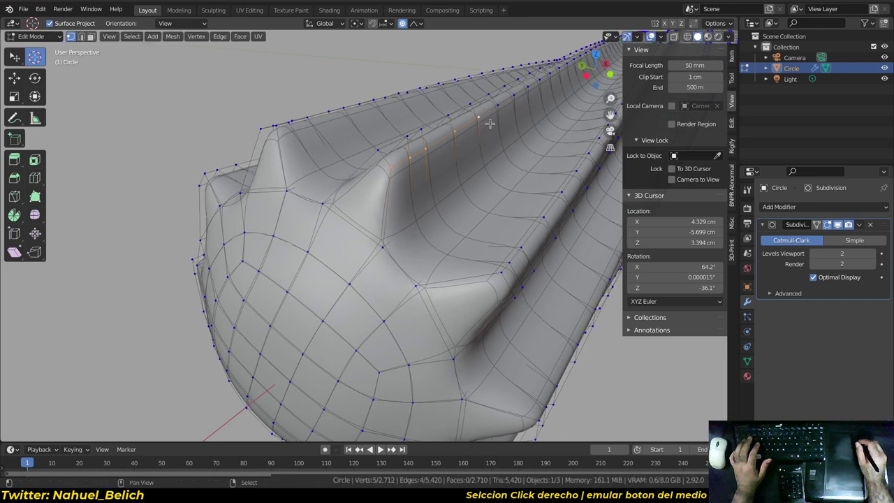
scroll(410, 86, down, 3)
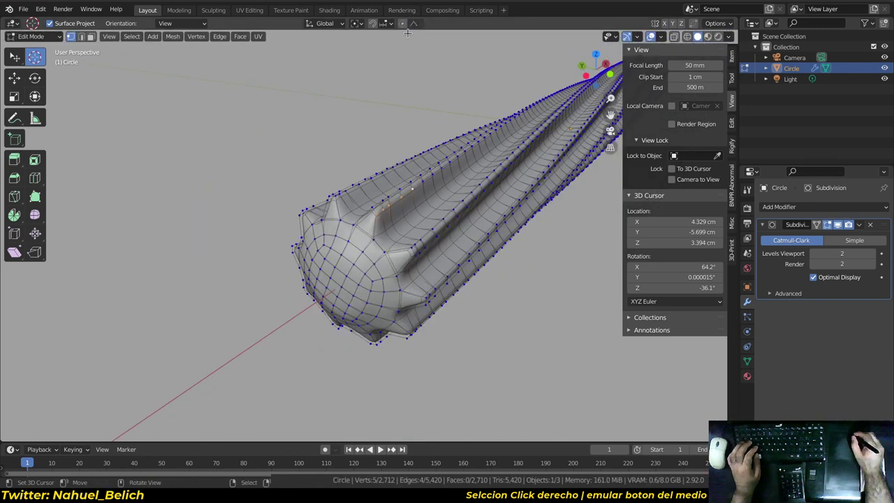
mouse_move(481, 185)
alt+mouse_down()
mouse_move(415, 175)
mouse_move(422, 171)
alt+mouse_up()
key(Tab)
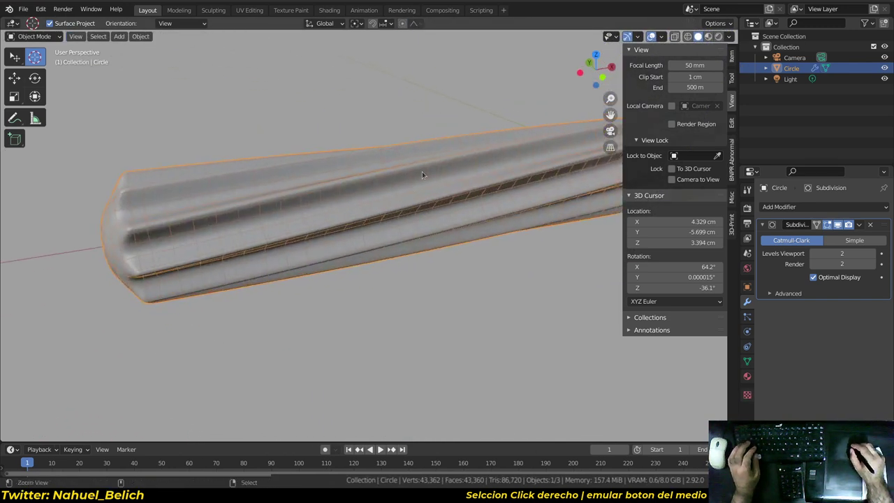
- Orbit around the subdivided fluted tube and bring up the Add Modifier list
scroll(510, 248, down, 2)
mouse_move(510, 248)
alt+mouse_down()
mouse_move(423, 245)
mouse_move(437, 178)
alt+mouse_up()
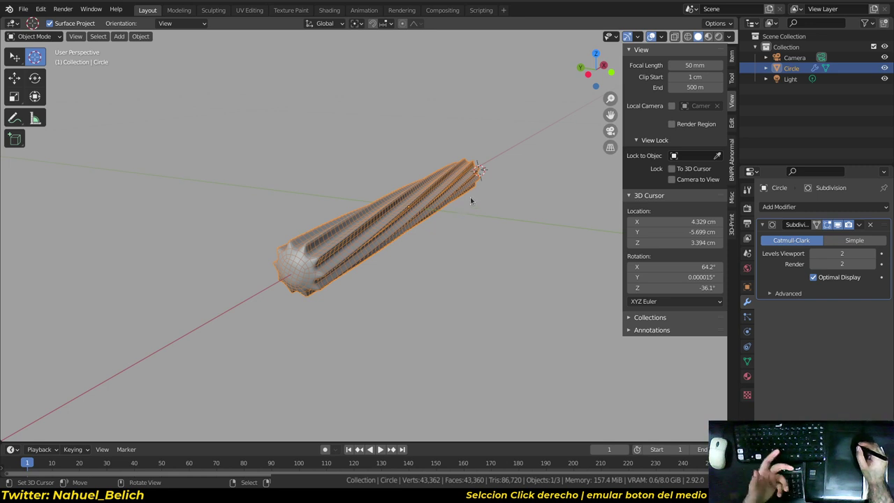
mouse_move(435, 251)
alt+mouse_down()
mouse_move(414, 204)
mouse_move(441, 187)
alt+mouse_up()
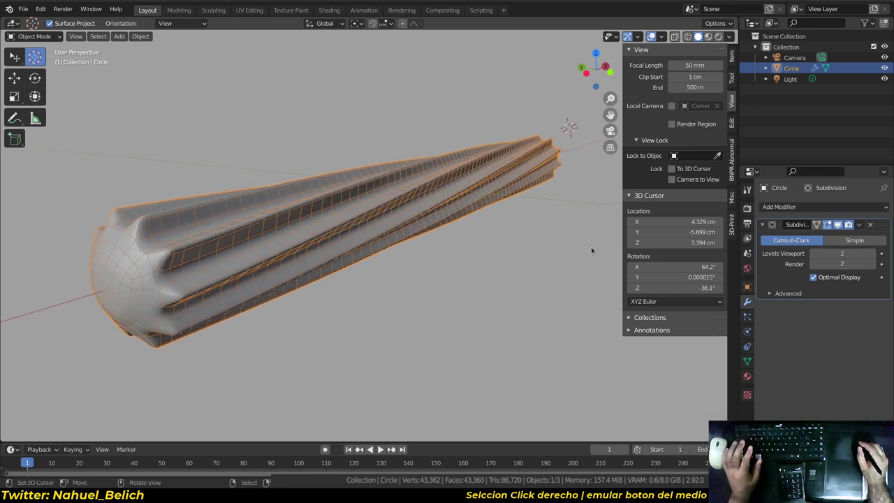
mouse_move(448, 265)
alt+mouse_down()
mouse_move(458, 275)
mouse_move(479, 256)
alt+mouse_up()
click(803, 207)
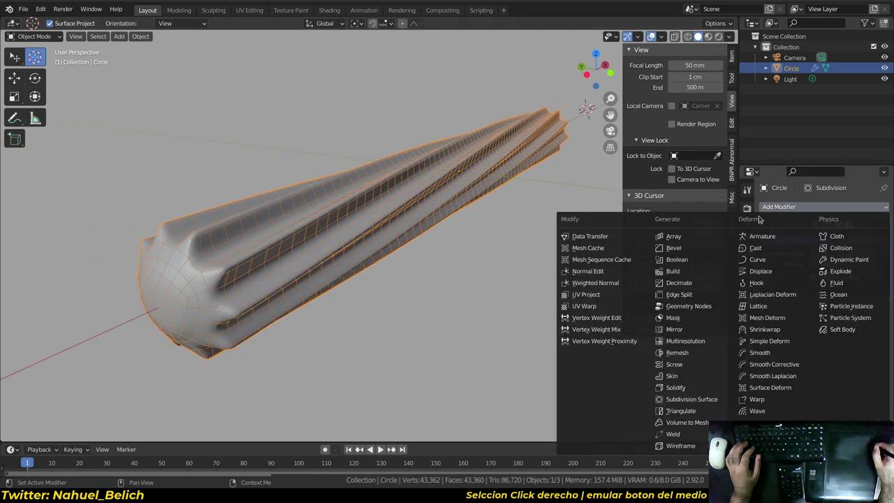
- Add a Displace modifier at strength 0.005, collapse Subdivision, and give it a new texture
click(761, 271)
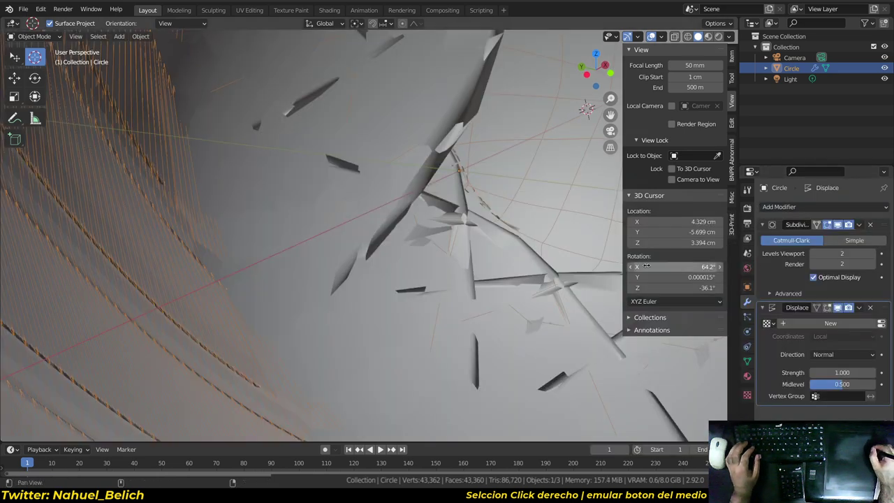
ctrl+alt+drag(607, 293, 490, 290)
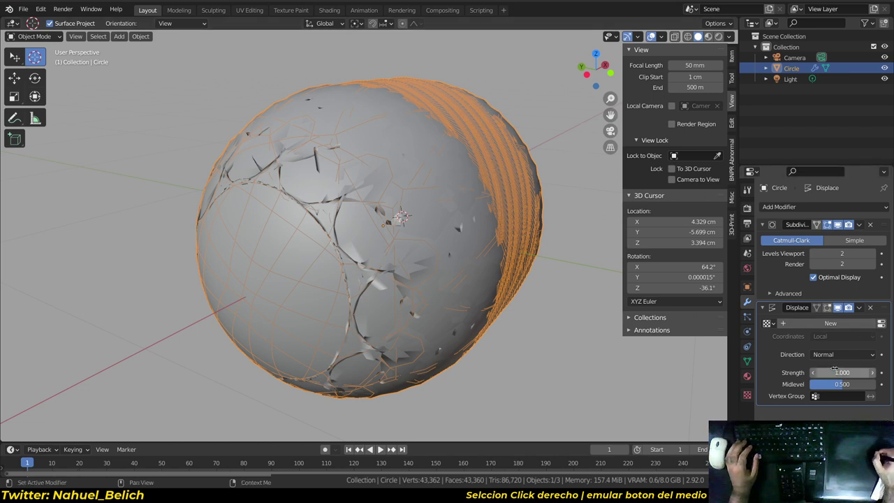
drag(838, 373, 470, 279)
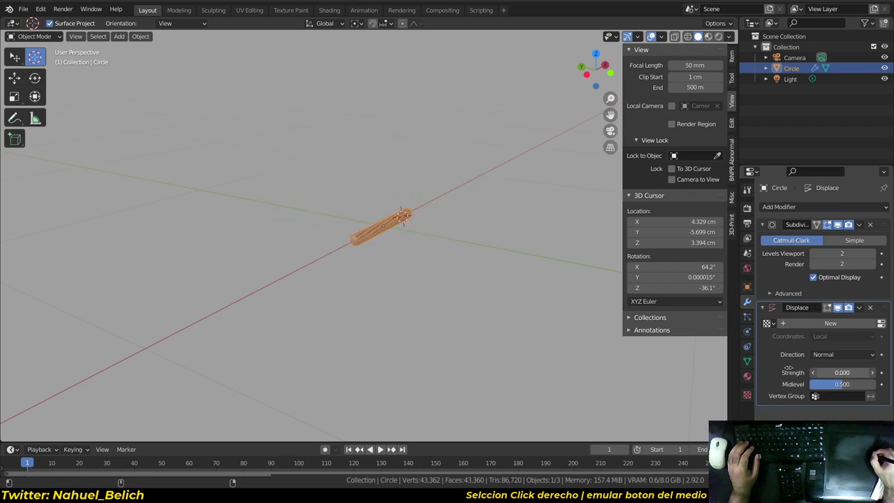
ctrl+middle_drag(469, 279, 474, 192)
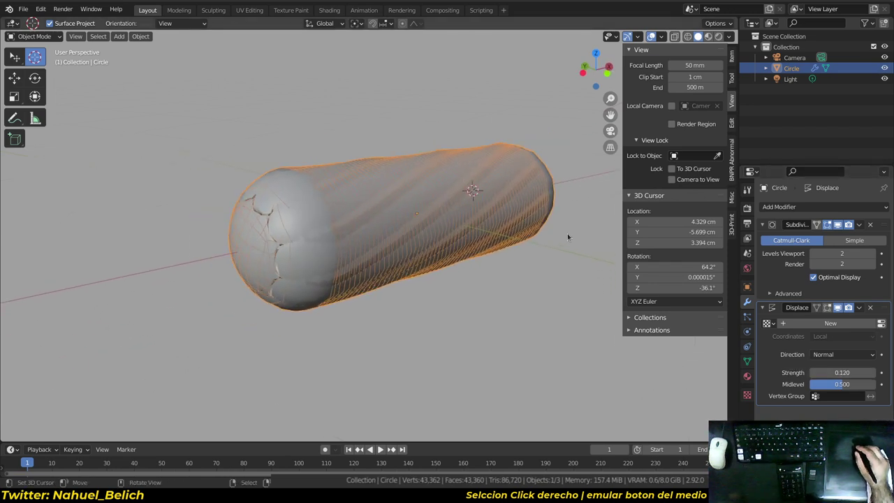
mouse_move(841, 372)
mouse_down()
mouse_move(819, 372)
mouse_move(841, 372)
mouse_up()
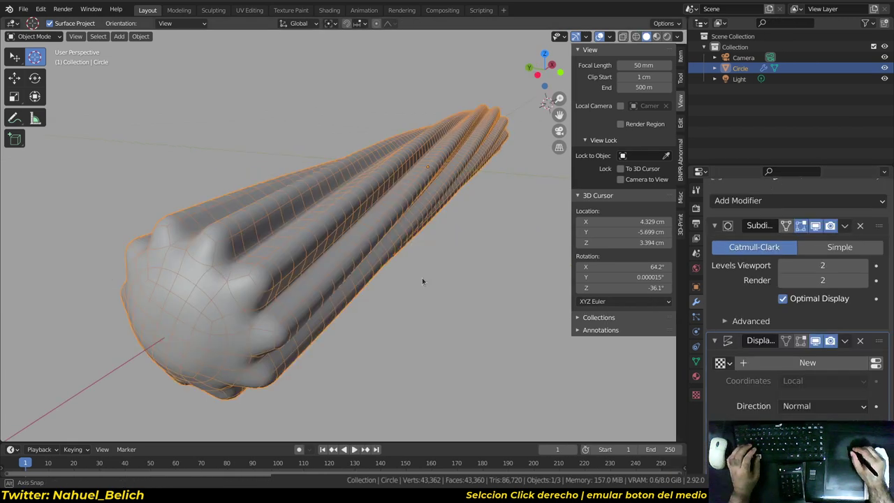
middle_drag(421, 281, 432, 269)
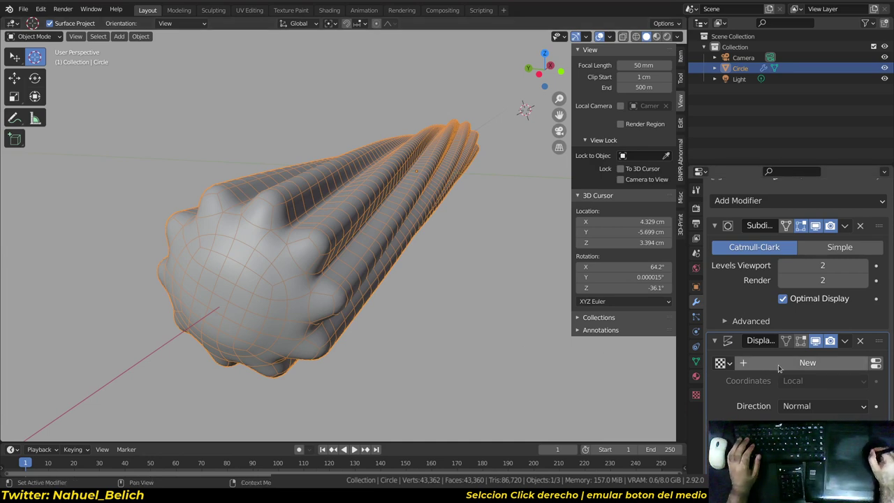
click(713, 225)
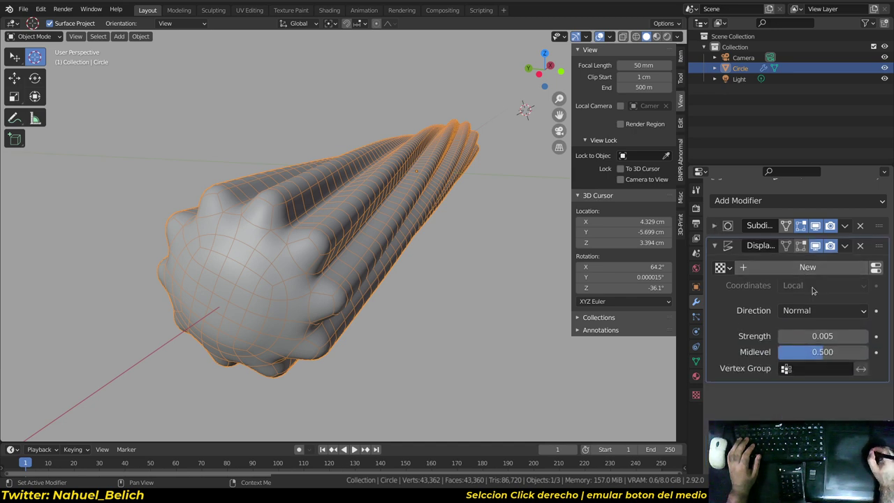
click(811, 271)
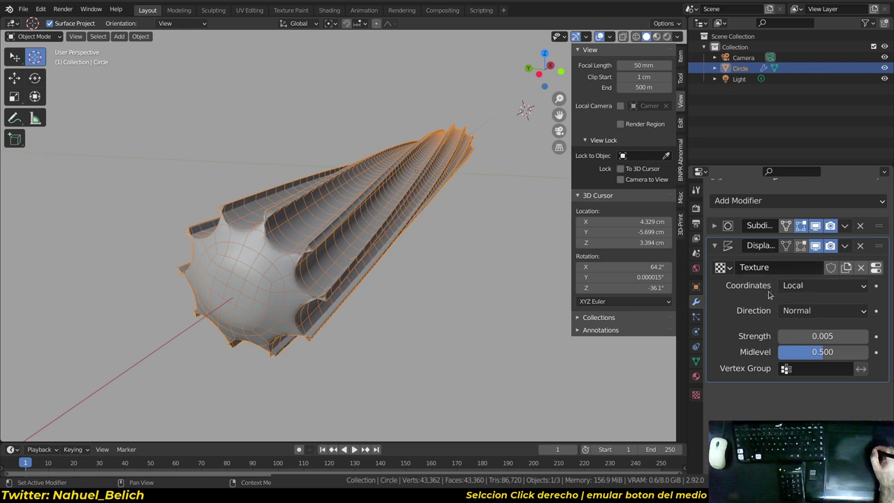
- Show the 'Displace - Texture' settings in the Texture tab and enlarge the Properties area
click(696, 395)
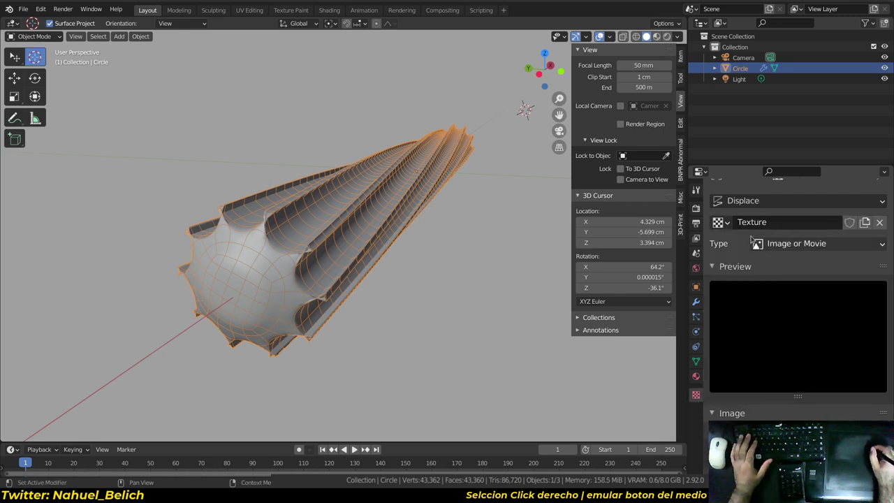
click(743, 202)
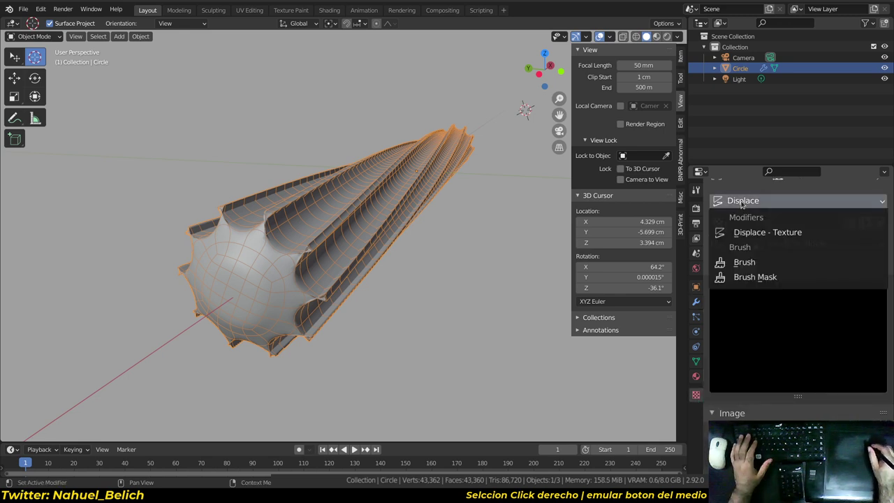
click(749, 235)
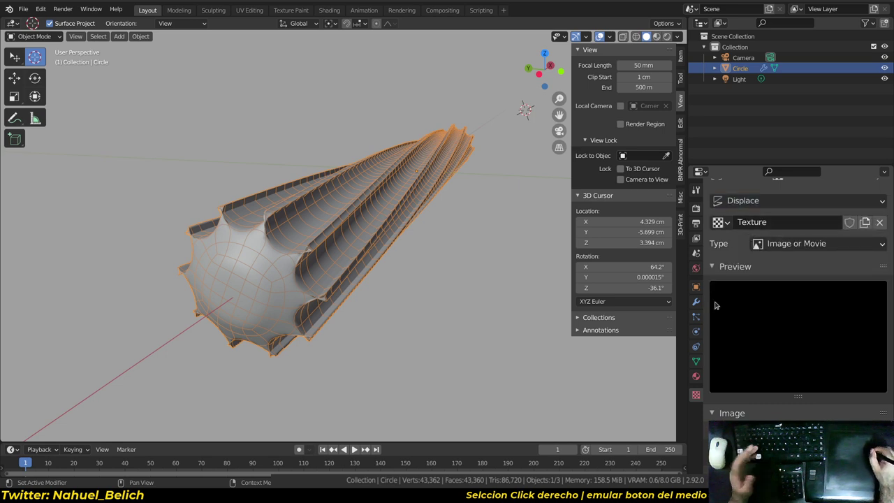
click(696, 302)
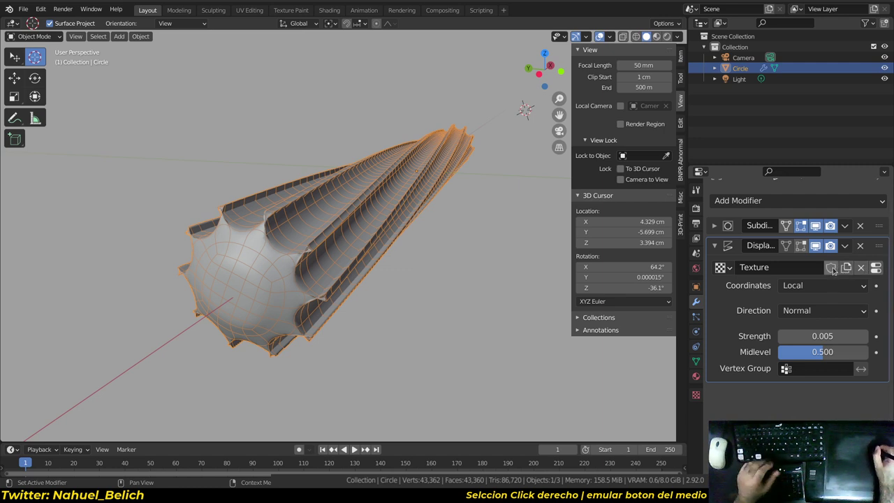
click(876, 268)
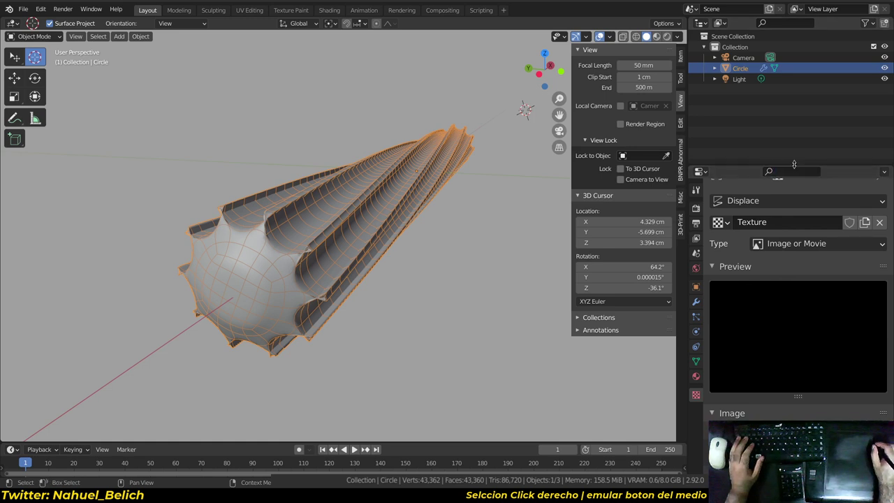
mouse_move(845, 169)
mouse_down()
mouse_move(840, 102)
mouse_move(815, 102)
mouse_up()
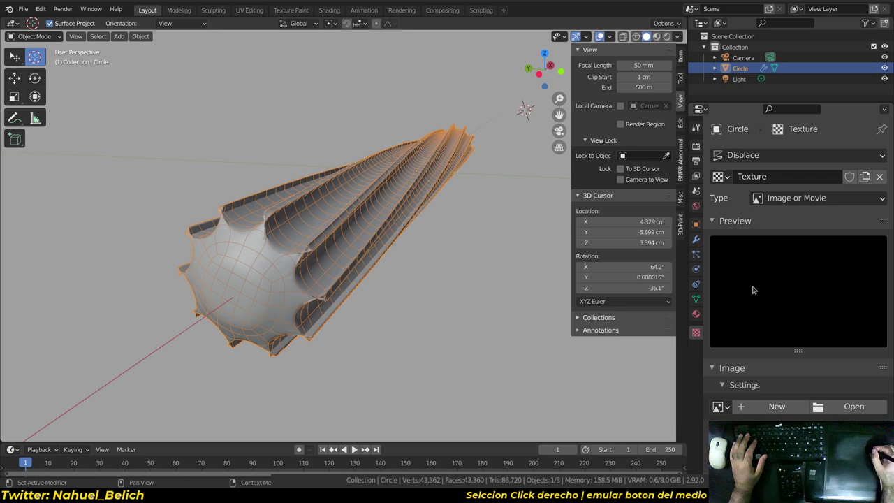
- Make the texture Clouds, try the Voronoi noise bases, and settle on Blender Original
click(772, 198)
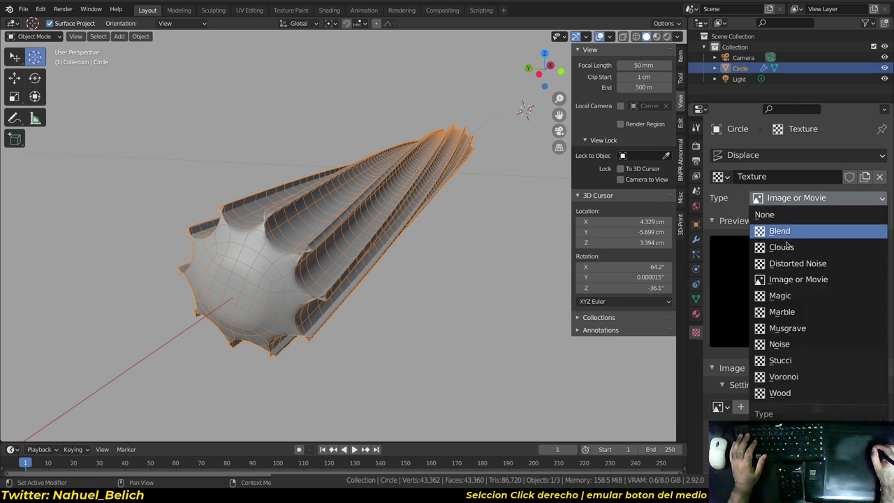
click(786, 248)
middle_drag(489, 279, 448, 285)
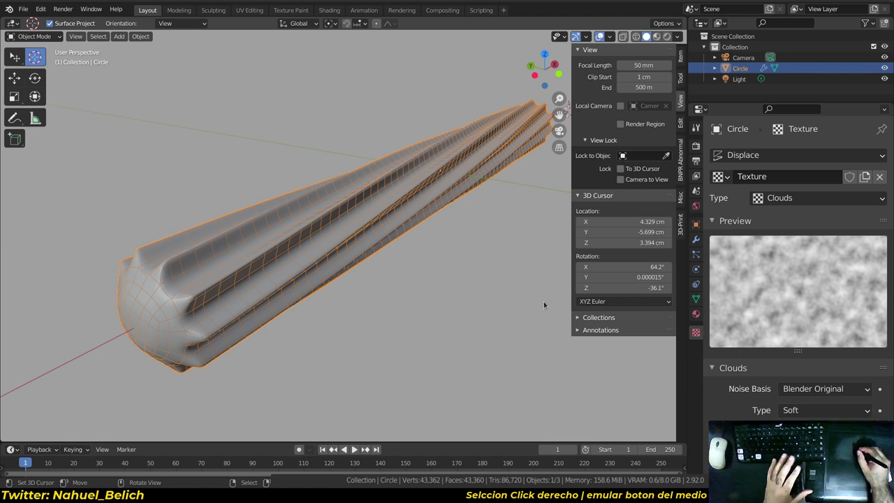
scroll(797, 330, down, 2)
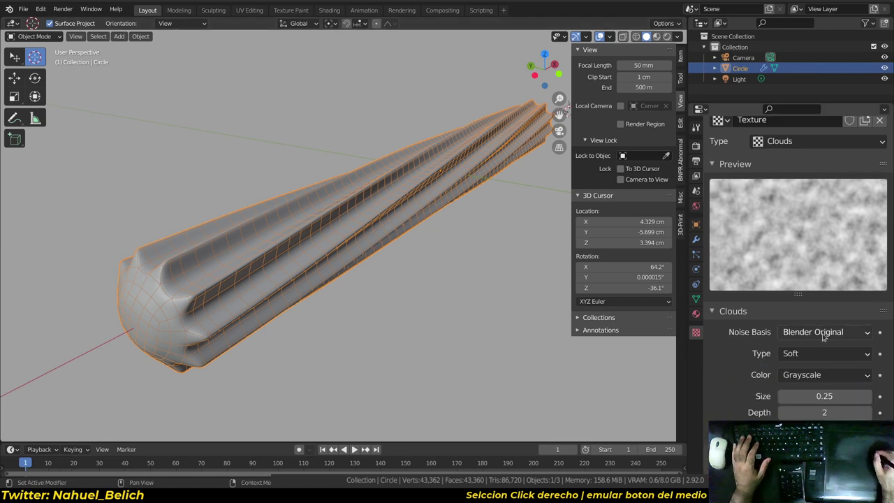
click(820, 333)
click(814, 267)
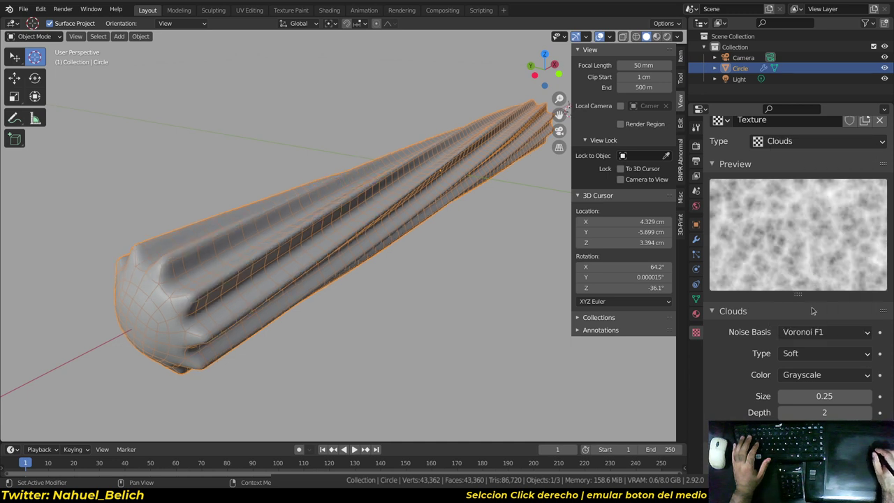
click(793, 333)
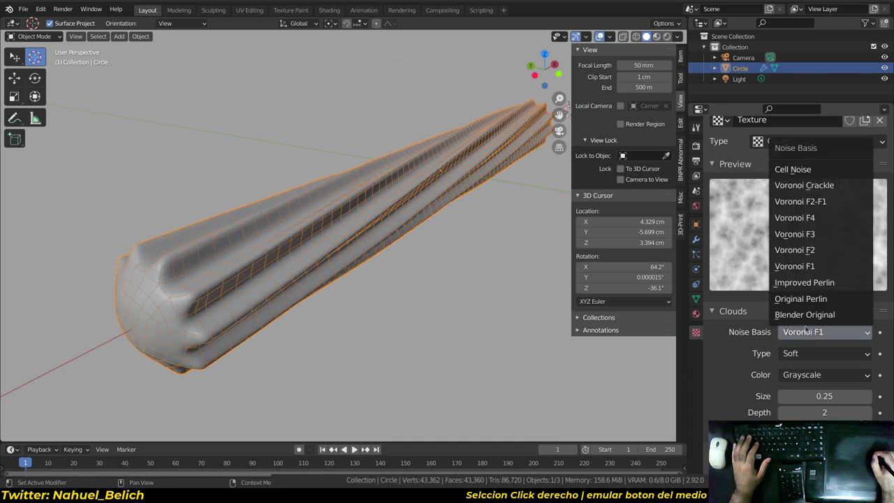
click(811, 247)
click(819, 333)
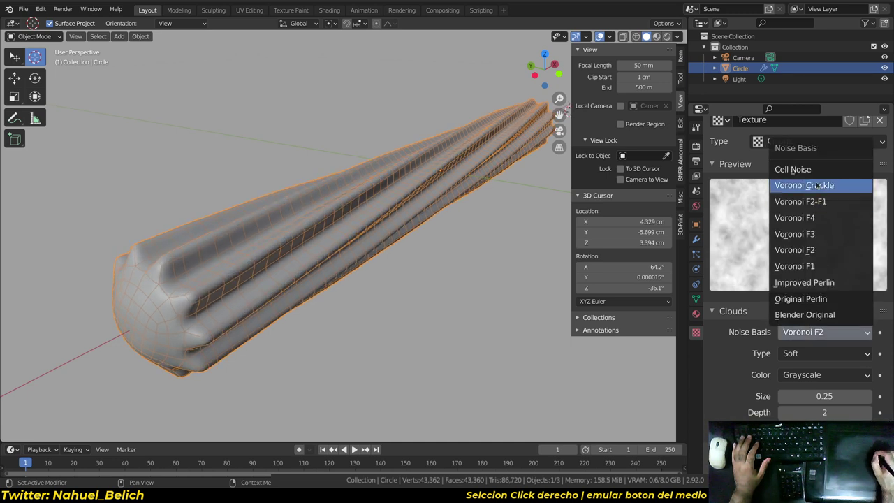
click(803, 185)
click(817, 334)
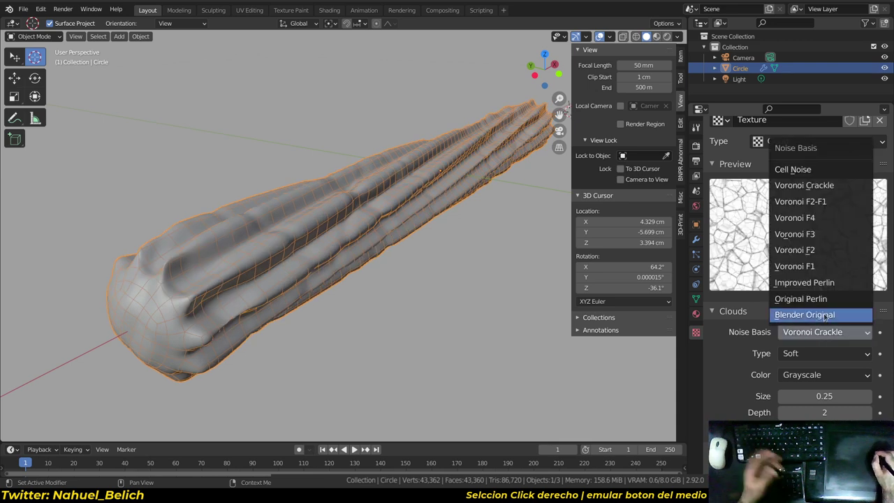
click(826, 316)
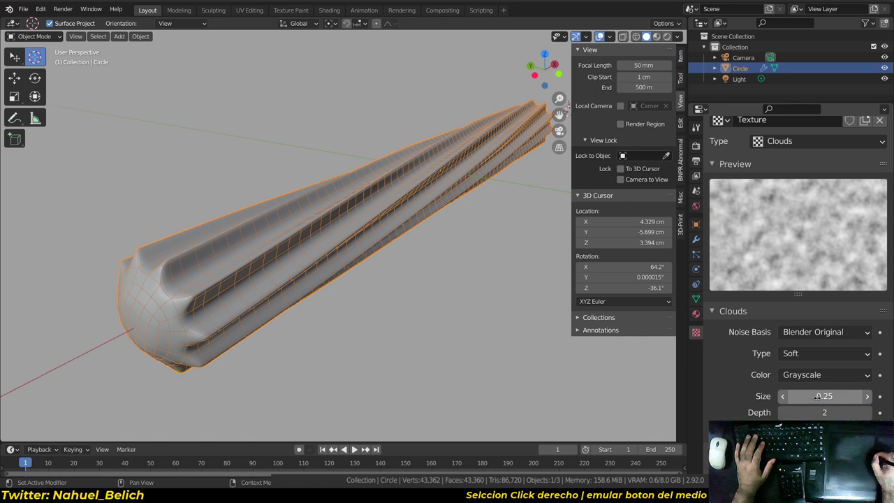
- Shrink the Clouds noise size to a tiny value, entering 0.003*3
drag(819, 396, 697, 389)
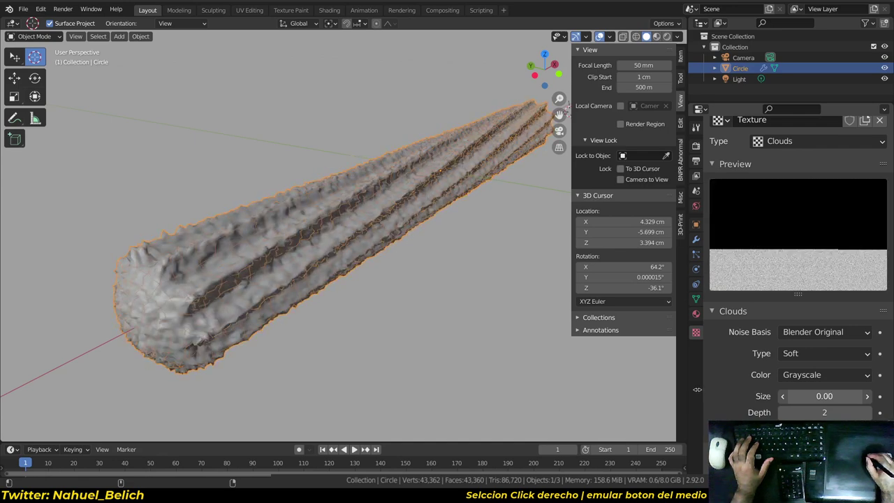
scroll(313, 273, up, 1)
scroll(314, 273, up, 4)
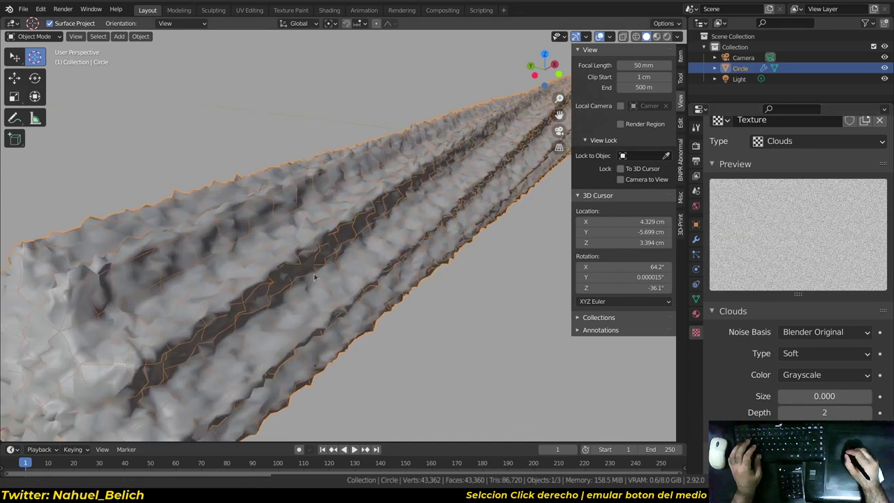
scroll(313, 273, down, 4)
drag(824, 396, 835, 392)
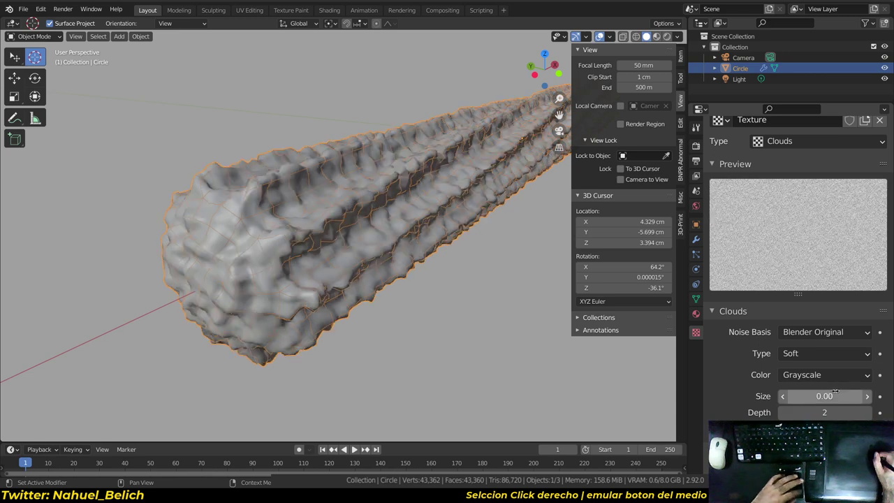
click(838, 396)
text(0.003*3)
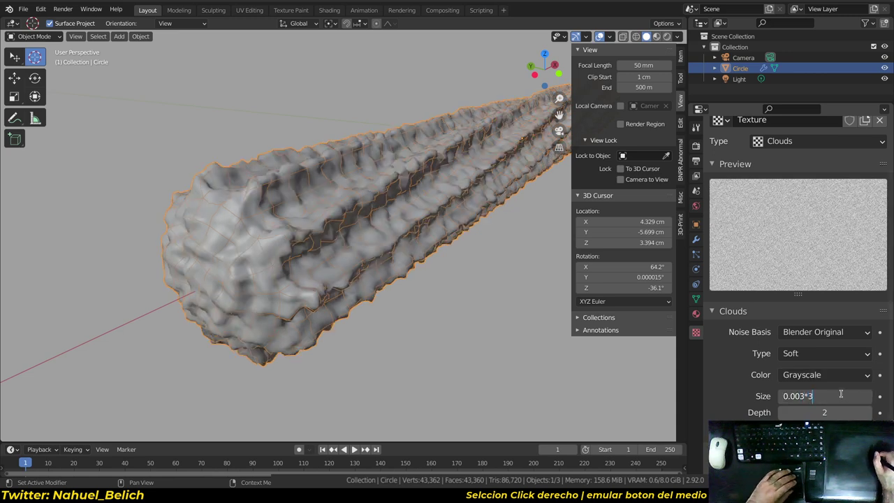
key(Return)
mouse_move(447, 265)
middle_down()
mouse_move(409, 283)
mouse_move(419, 279)
middle_up()
- Set the Displace strength, trying 0.002 before settling on 0.005
click(695, 240)
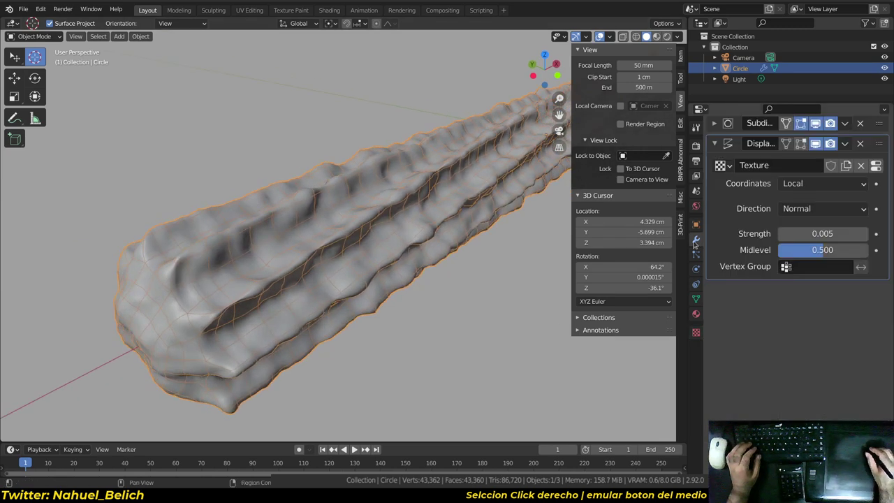
click(827, 235)
text(0.00)
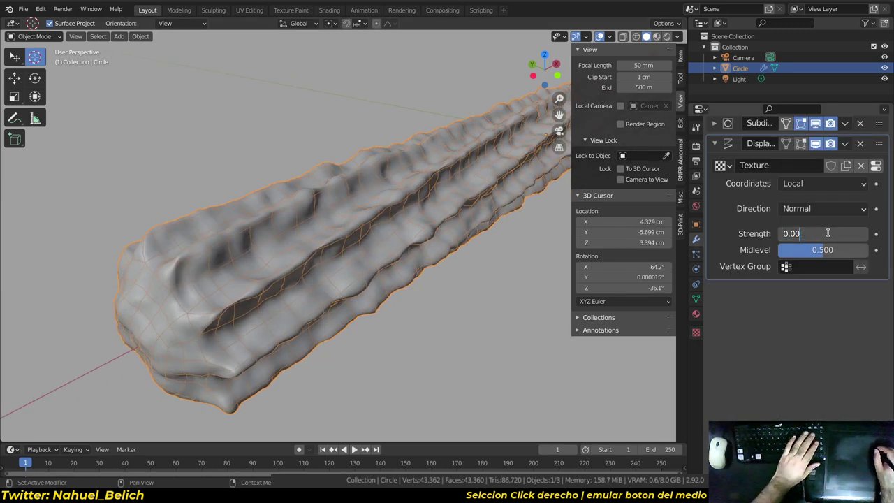
text(2)
key(Return)
mouse_move(555, 274)
middle_down()
mouse_move(447, 291)
mouse_move(434, 260)
middle_up()
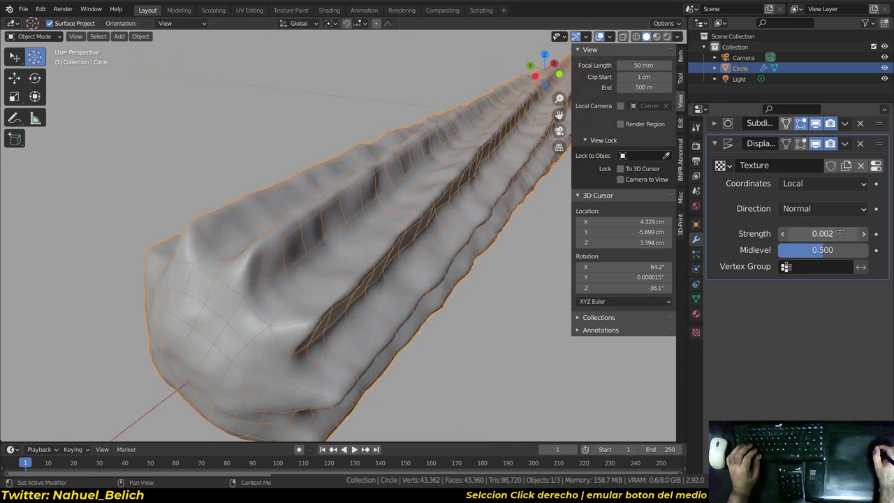
key(BackSpace)
key(BackSpace)
text(5)
key(Return)
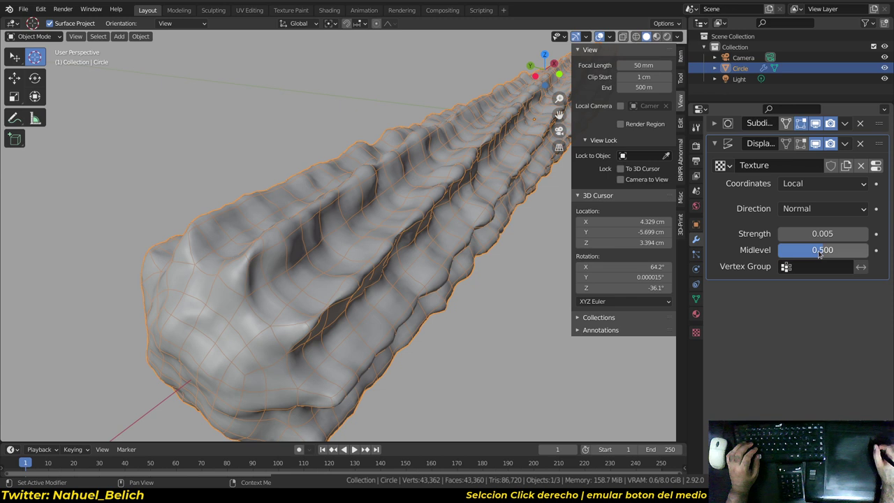
- Lower Midlevel to 0, test 0.5, then undo back to 0.000
mouse_move(819, 258)
mouse_down()
mouse_move(873, 248)
mouse_move(829, 251)
mouse_up()
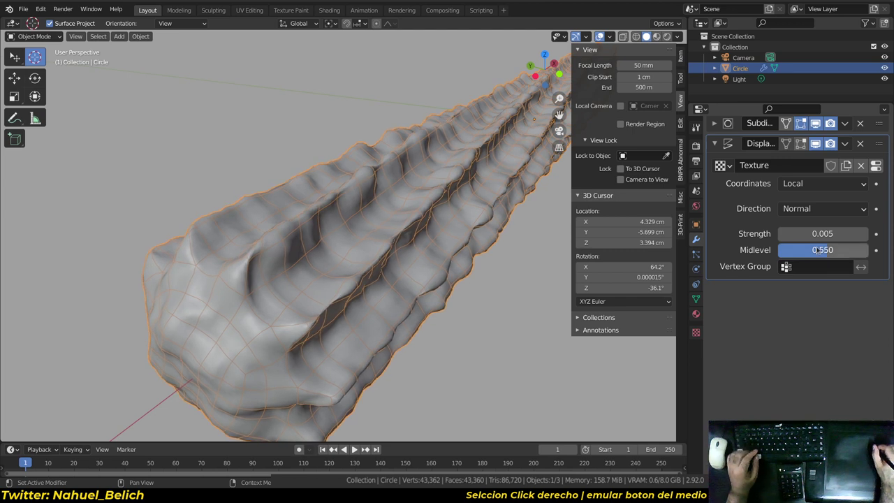
drag(829, 253, 749, 255)
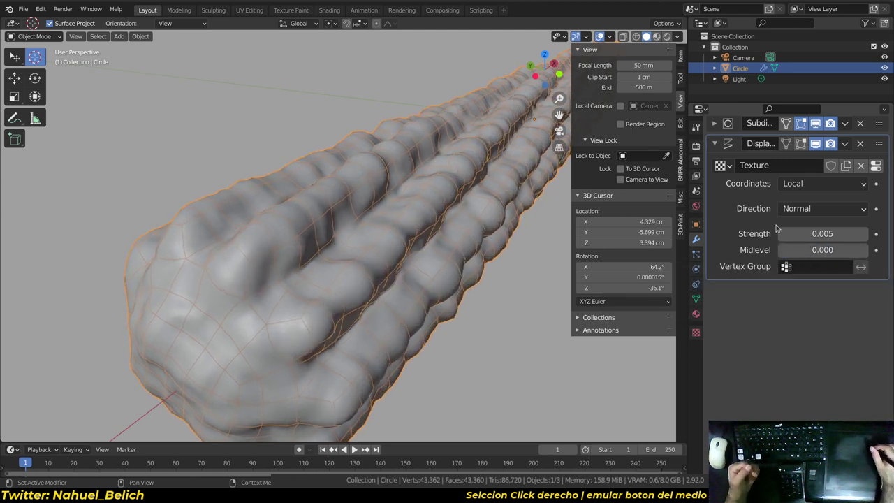
mouse_move(409, 198)
middle_down()
mouse_move(353, 276)
mouse_move(427, 278)
mouse_move(415, 228)
mouse_move(471, 213)
middle_up()
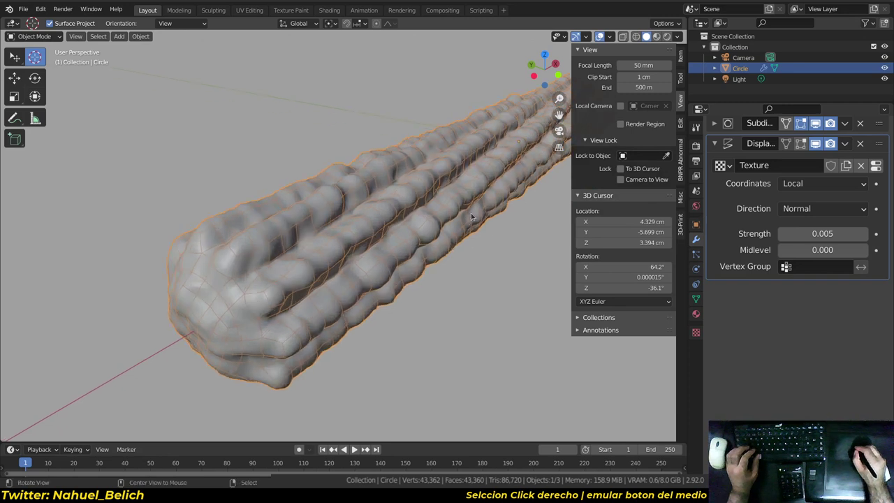
click(826, 252)
text(0.5)
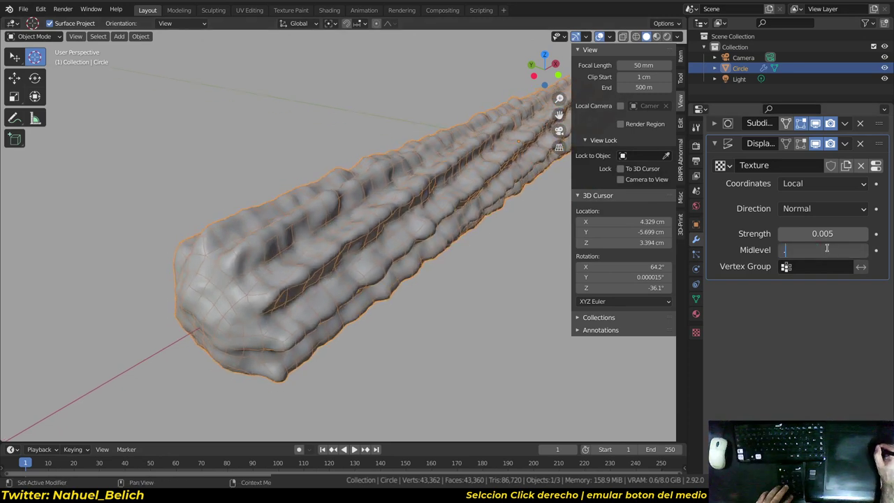
key(Return)
mouse_move(323, 288)
middle_down()
mouse_move(363, 255)
mouse_move(355, 349)
mouse_move(339, 326)
middle_up()
key(ctrl+z)
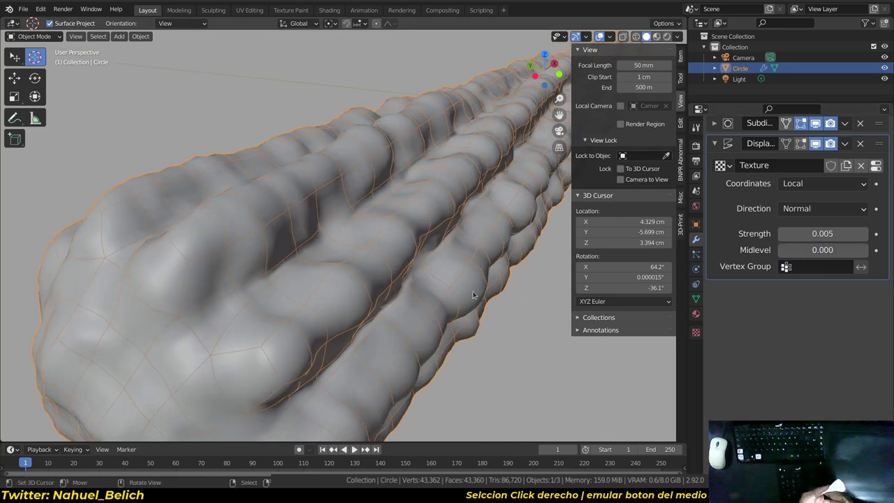
- Review the Displace coordinate and direction options, keeping Local coordinates
scroll(373, 270, down, 3)
scroll(373, 270, down, 3)
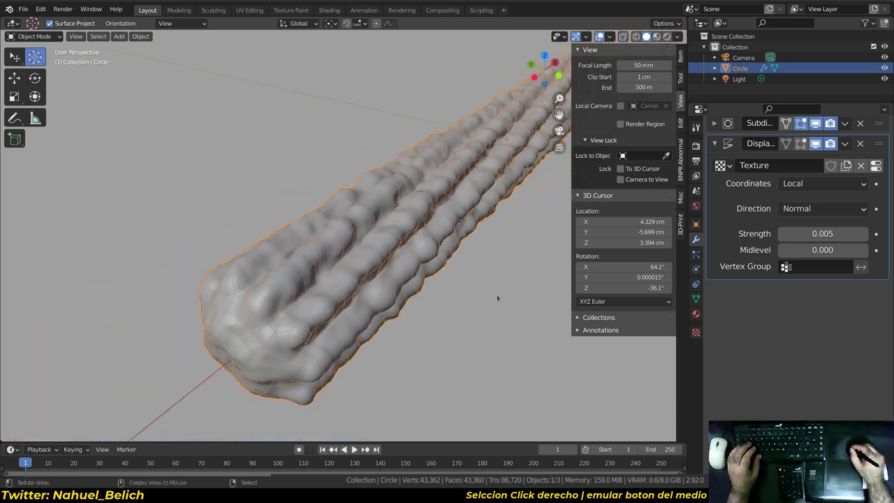
click(810, 184)
click(810, 200)
click(814, 209)
right_click(770, 262)
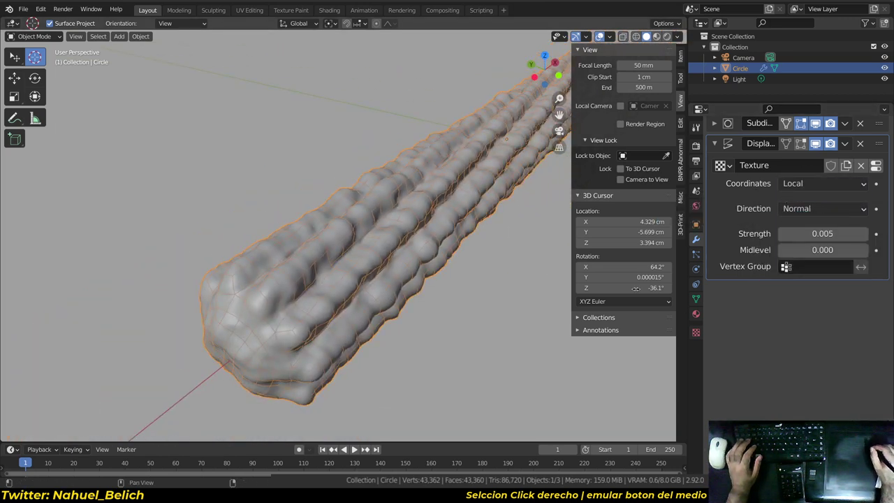
click(796, 184)
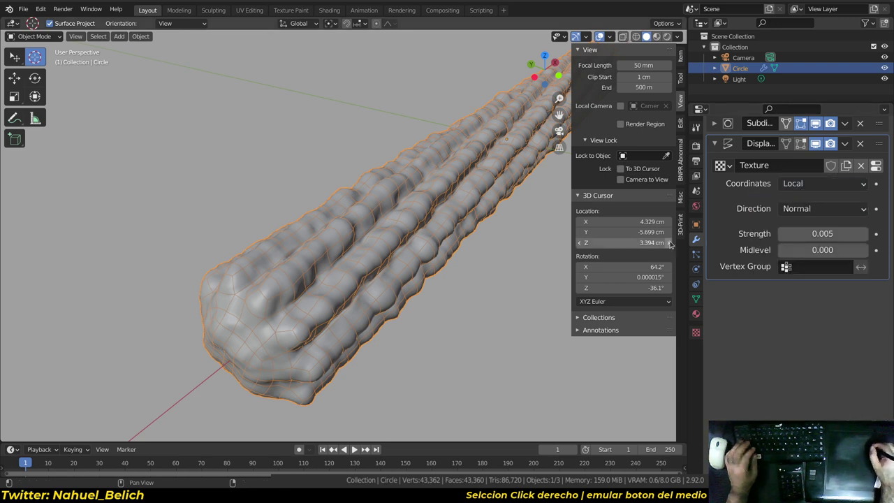
- Hide the sidebar and orbit around the bumpy fluted cylinder
mouse_move(426, 248)
middle_down()
mouse_move(399, 254)
mouse_move(493, 209)
mouse_move(426, 250)
mouse_move(467, 184)
mouse_move(430, 255)
mouse_move(395, 218)
mouse_move(451, 264)
mouse_move(457, 232)
mouse_move(570, 219)
middle_up()
scroll(399, 254, down, 4)
key(n)
mouse_move(593, 231)
alt+mouse_down()
mouse_move(602, 216)
mouse_move(523, 226)
mouse_move(491, 244)
alt+mouse_up()
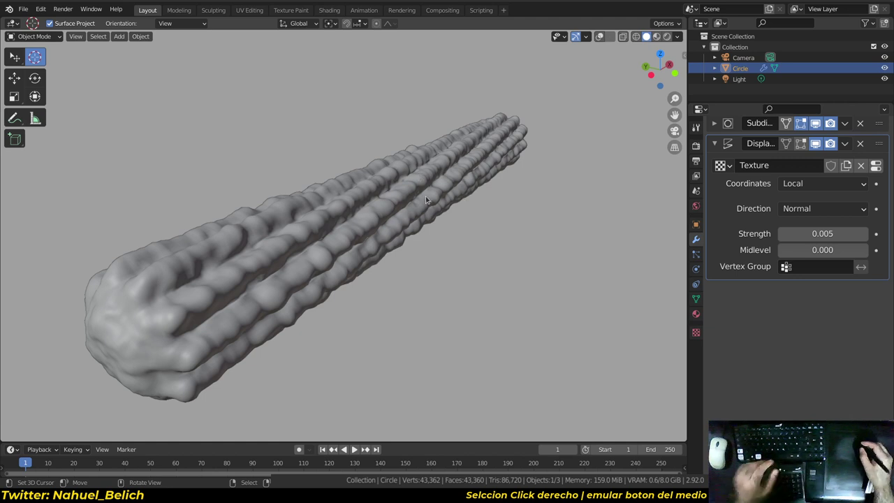
mouse_move(427, 209)
middle_down()
mouse_move(444, 255)
mouse_move(410, 229)
mouse_move(424, 239)
middle_up()
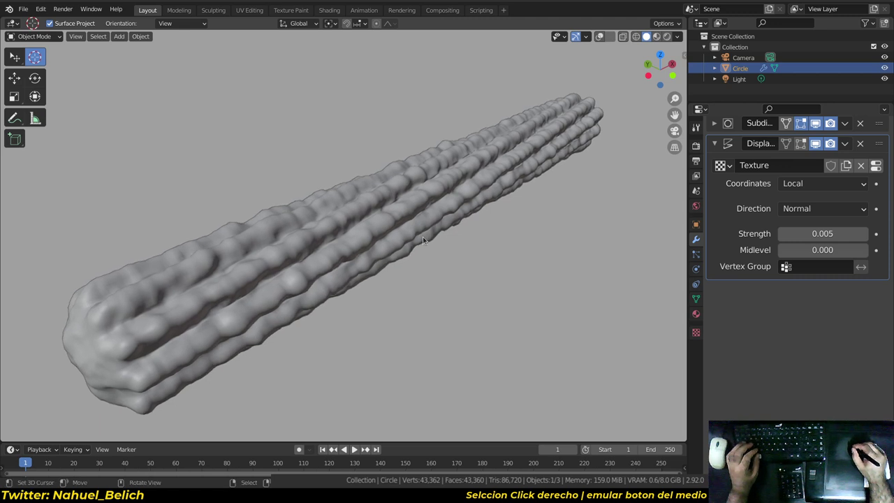
- Split the 3D view into two stacked views and adjust their heights
click(677, 24)
drag(682, 19, 601, 271)
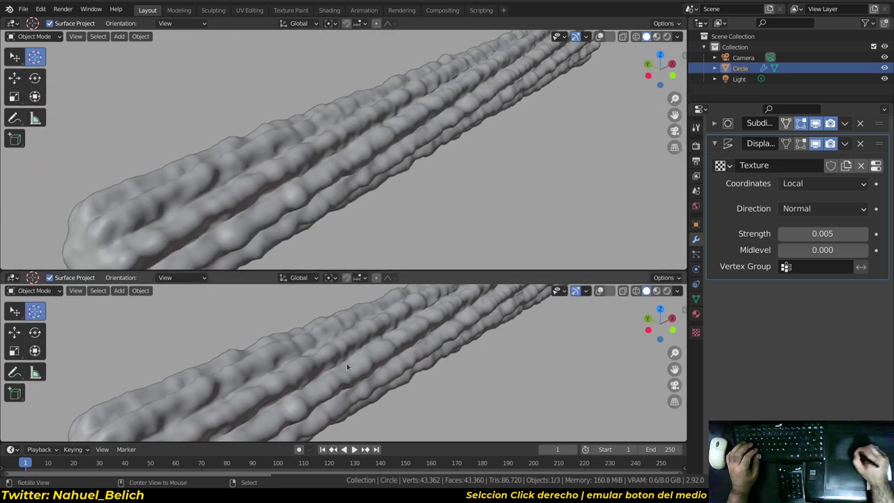
middle_drag(347, 363, 327, 350)
drag(493, 266, 454, 282)
middle_drag(438, 338, 432, 317)
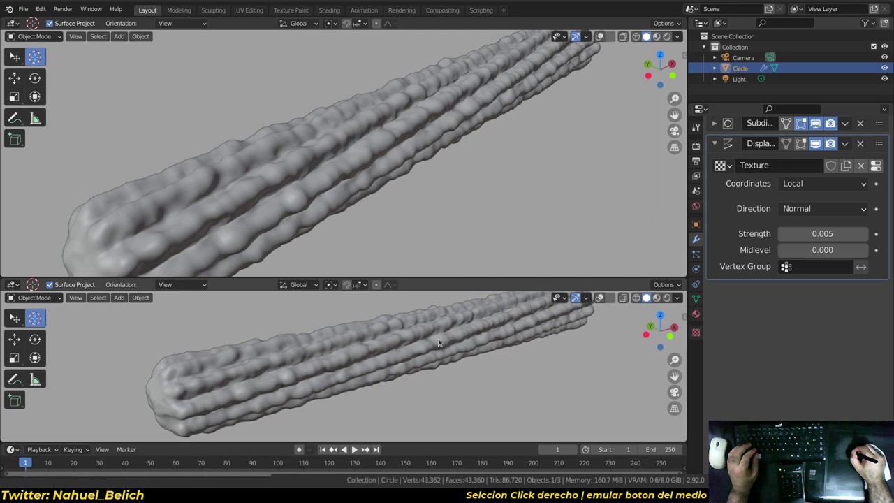
drag(440, 276, 427, 286)
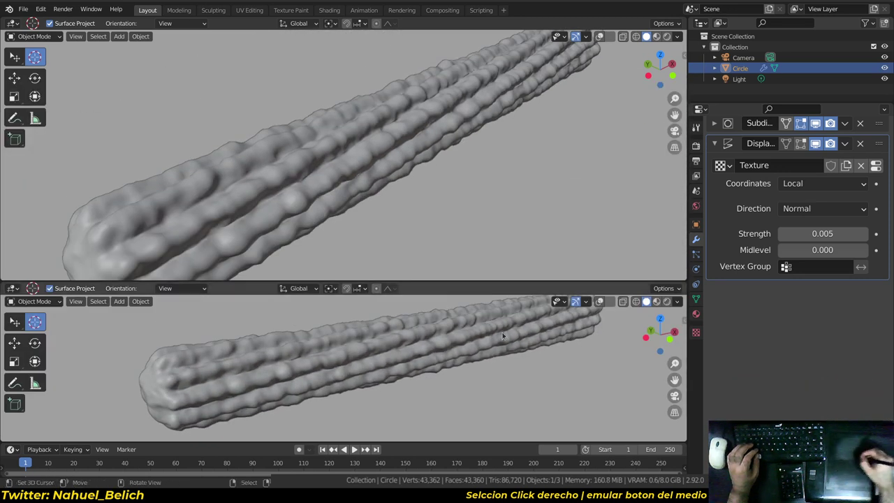
scroll(348, 360, down, 3)
scroll(349, 360, up, 3)
scroll(349, 359, down, 1)
scroll(344, 350, up, 1)
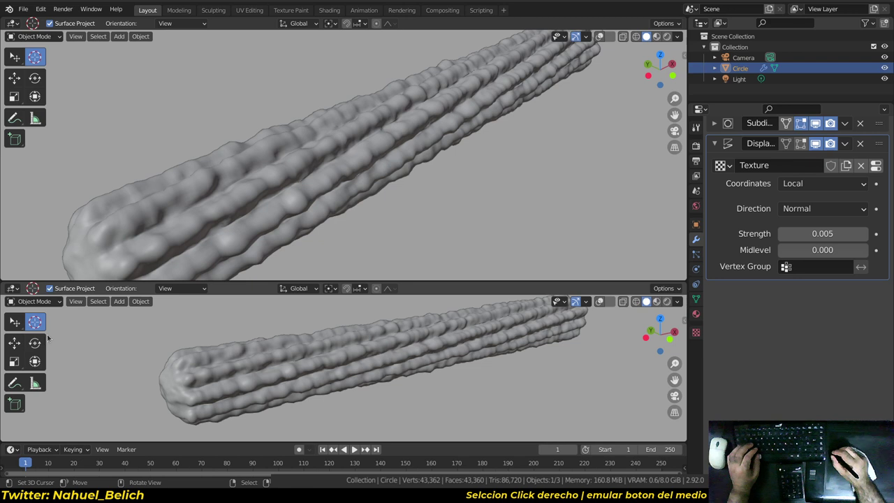
- Show tool names in the lower view, resize the views, and rescale the Properties text
drag(87, 282, 68, 180)
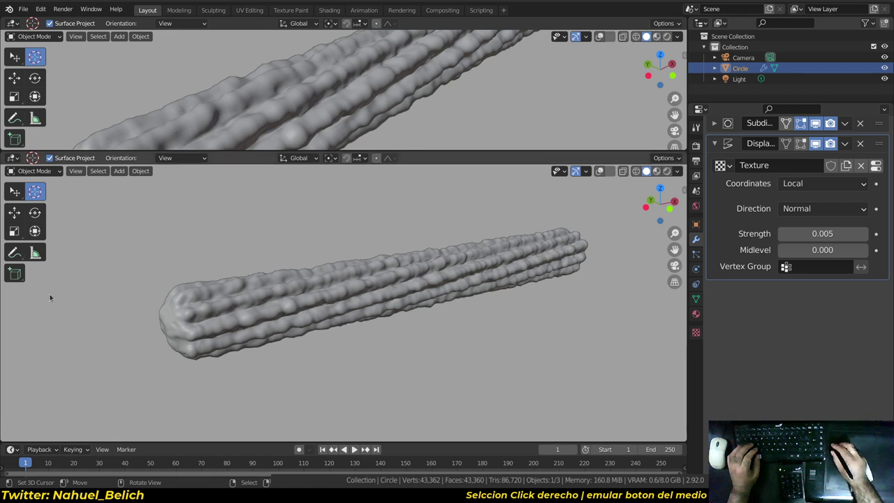
mouse_move(25, 253)
ctrl+middle_down()
mouse_move(24, 217)
mouse_move(35, 260)
mouse_move(39, 235)
ctrl+middle_up()
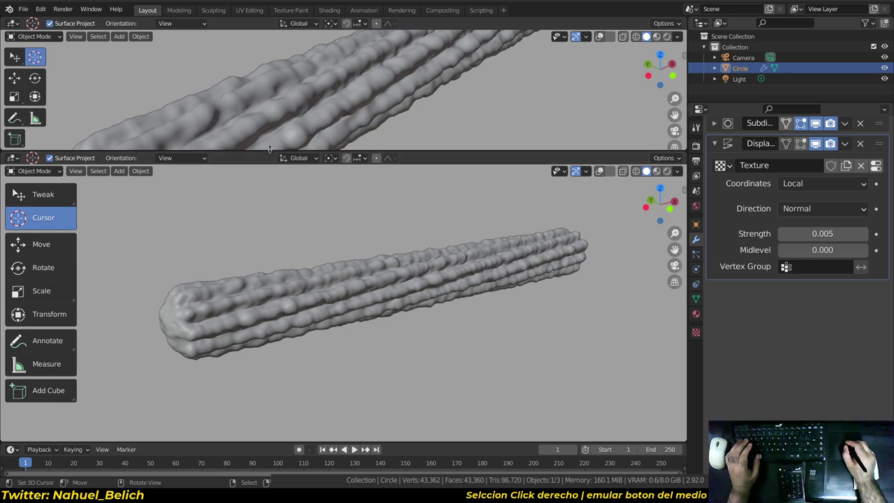
drag(245, 153, 244, 255)
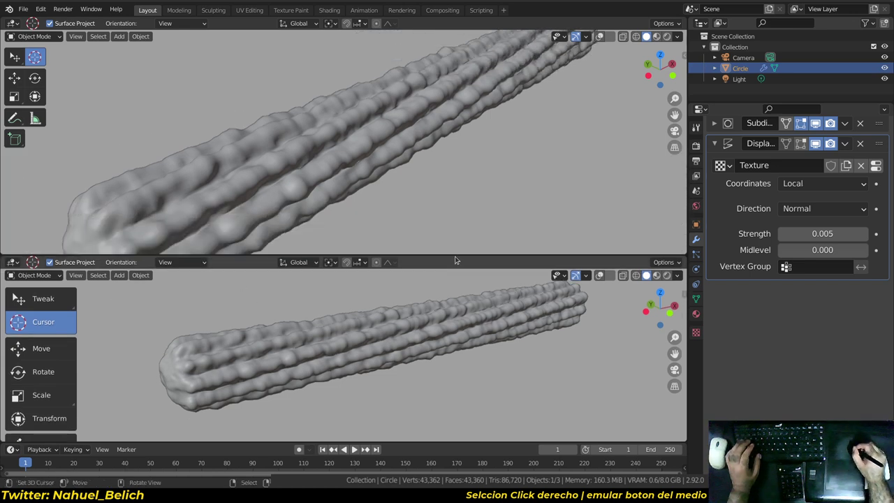
drag(459, 256, 458, 276)
mouse_move(765, 321)
ctrl+middle_down()
mouse_move(766, 336)
mouse_move(771, 175)
ctrl+middle_up()
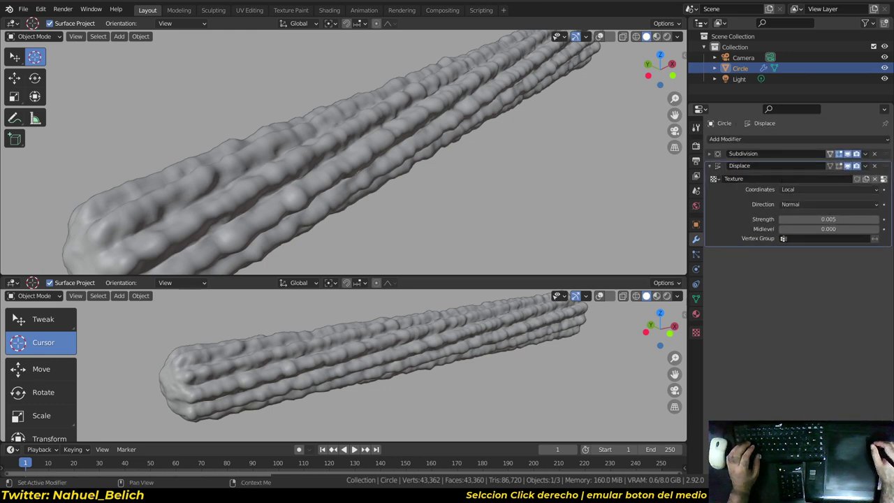
click(699, 109)
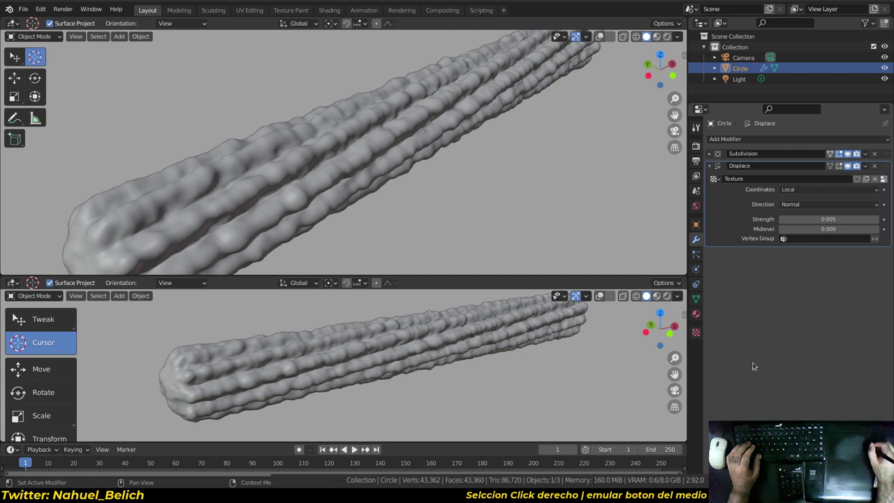
mouse_move(738, 184)
ctrl+middle_down()
mouse_move(770, 144)
mouse_move(768, 157)
ctrl+middle_up()
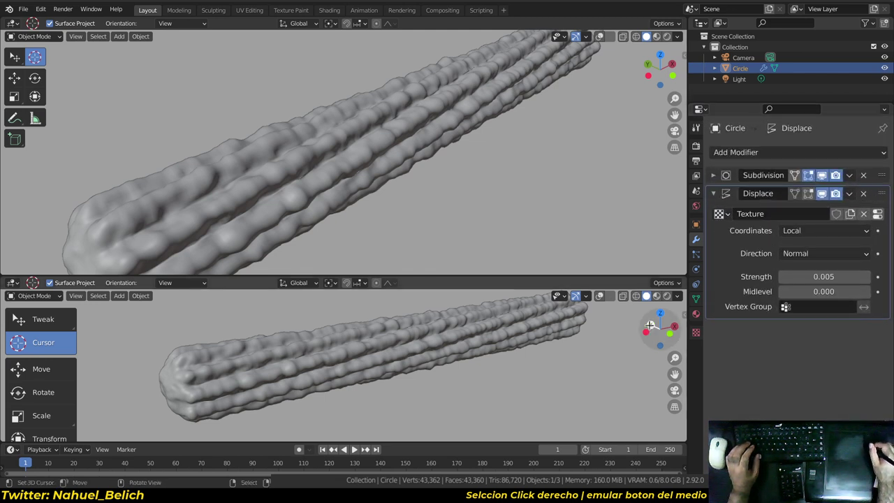
drag(428, 277, 427, 282)
mouse_move(408, 328)
middle_down()
mouse_move(389, 356)
mouse_move(377, 345)
mouse_move(385, 302)
middle_up()
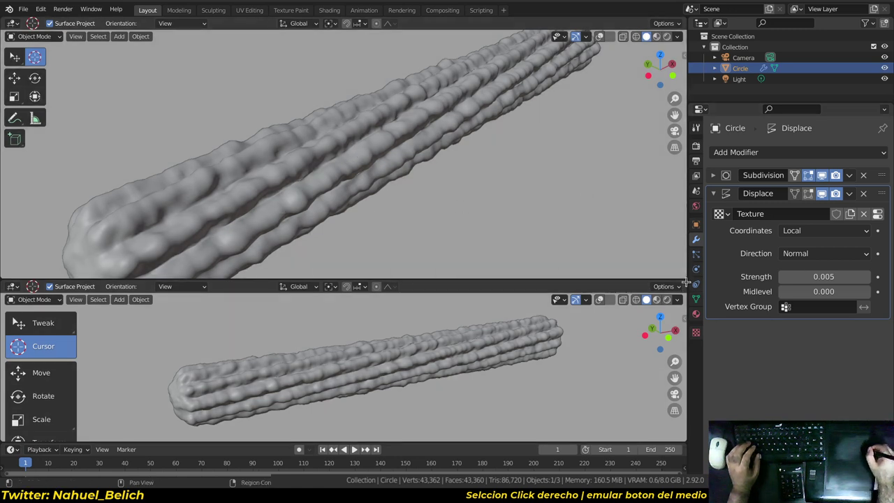
- Re-split the view, with a thin upper strip and the tube horizontal below
drag(684, 283, 676, 214)
mouse_move(676, 214)
middle_down()
mouse_move(426, 289)
mouse_move(401, 285)
mouse_move(398, 261)
middle_up()
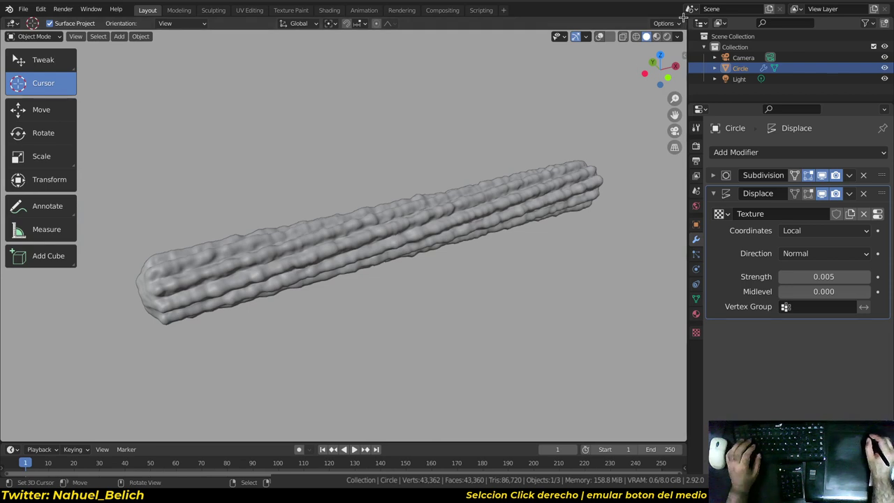
drag(683, 16, 561, 308)
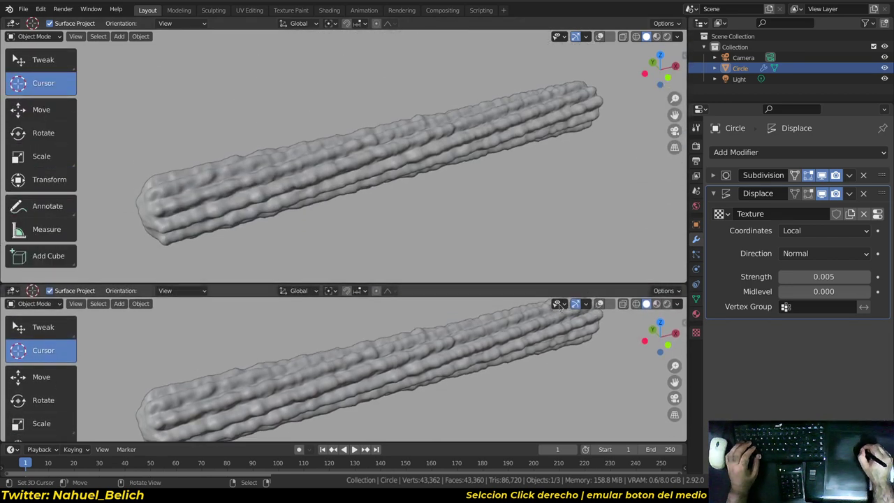
middle_drag(561, 307, 415, 305)
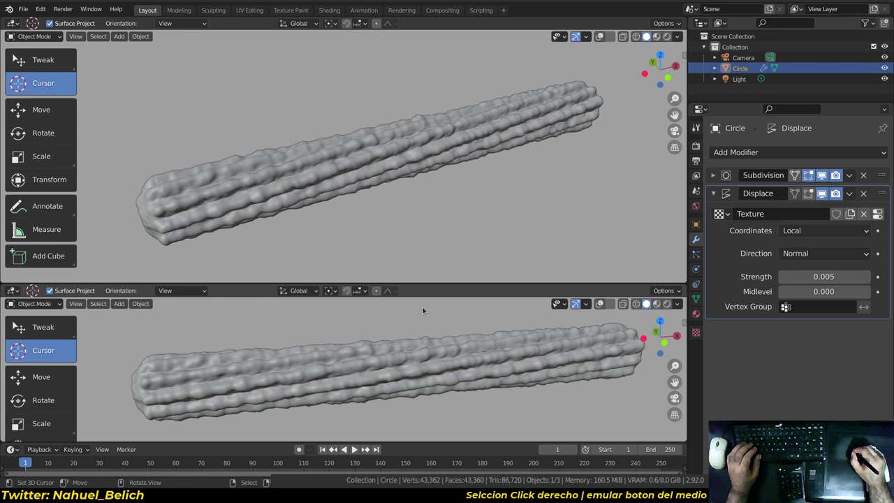
drag(429, 282, 432, 279)
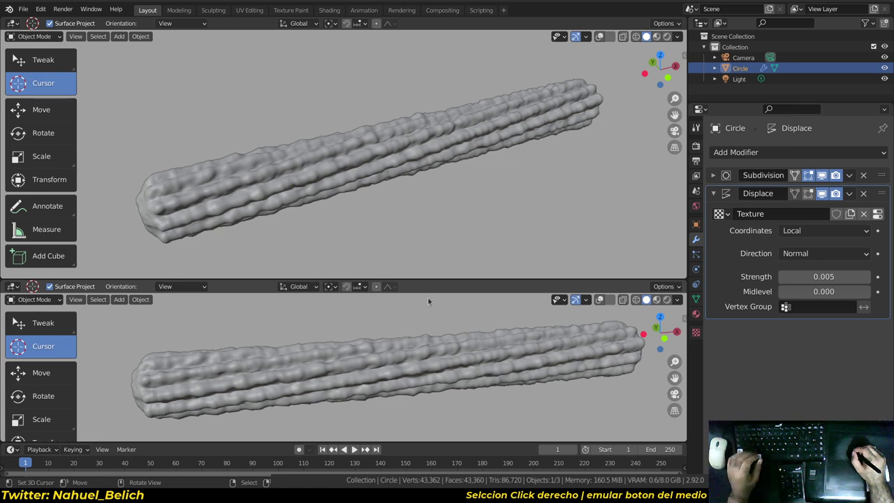
drag(439, 284, 438, 110)
mouse_move(433, 230)
middle_down()
mouse_move(421, 278)
mouse_move(427, 238)
middle_up()
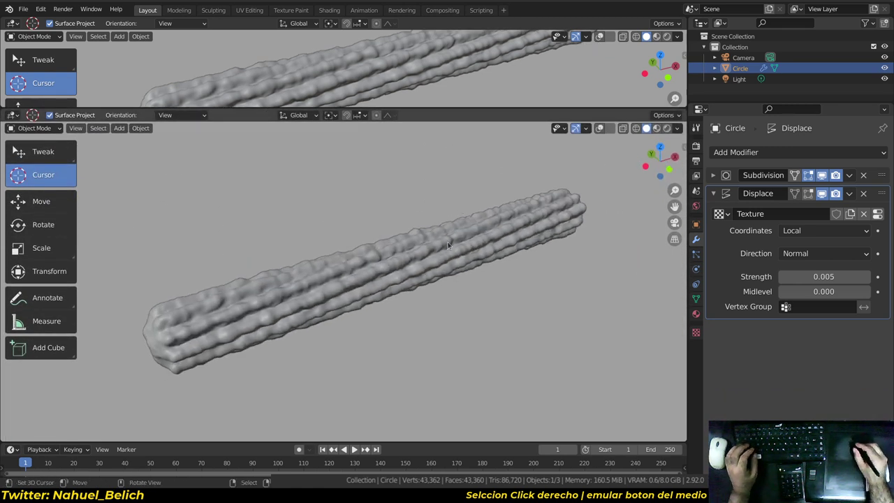
- Snap the 3D cursor to the world origin and add a new cube there
key(shift+s)
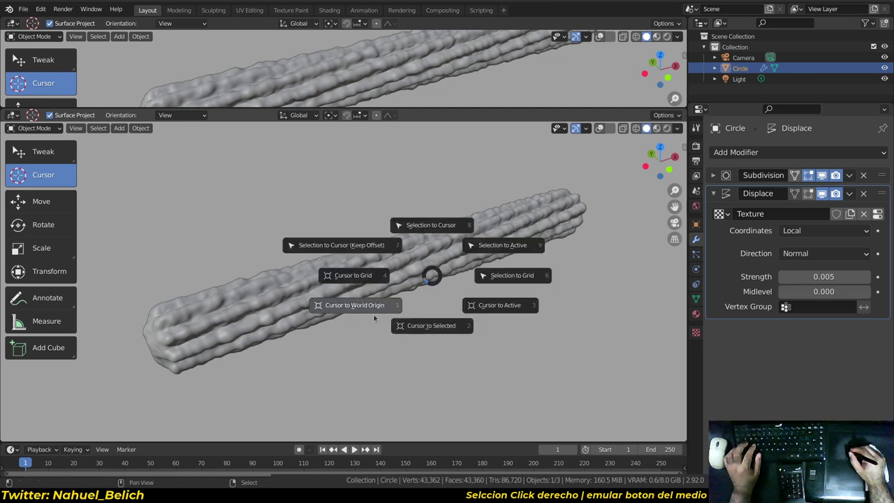
key(Escape)
scroll(431, 319, down, 5)
middle_drag(431, 319, 437, 213)
key(shift+alt+z)
key(shift+a)
mouse_move(372, 261)
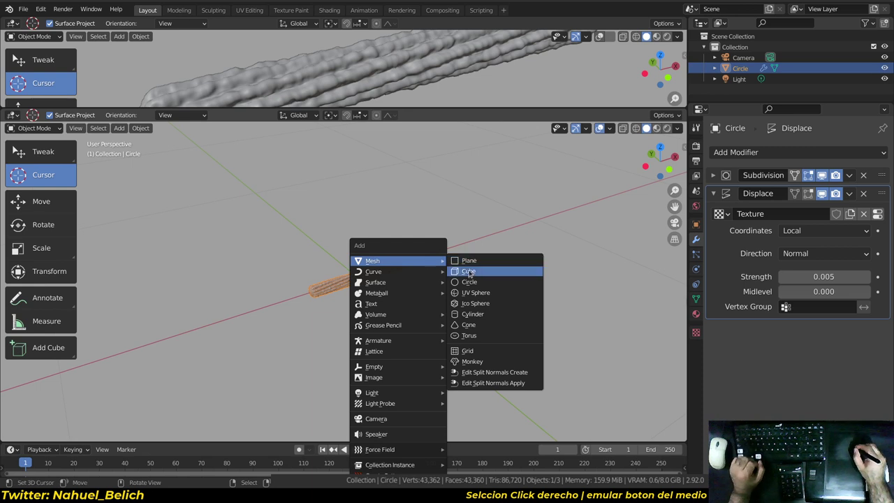
click(469, 272)
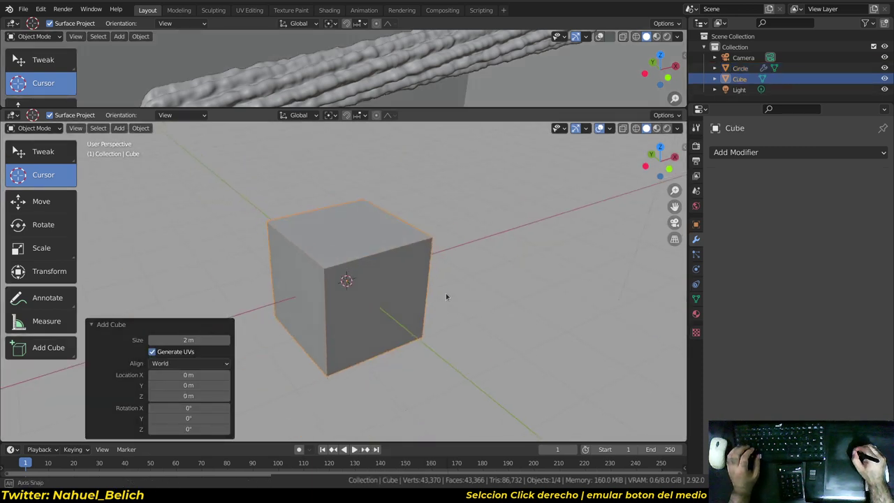
- In Edit Mode, scale the cube's mesh down to about 0.208
scroll(442, 284, up, 1)
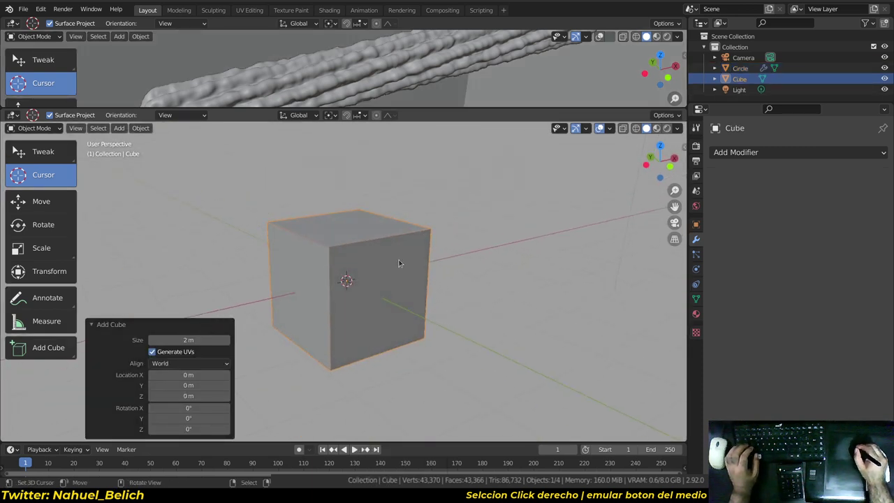
key(Tab)
key(s)
click(369, 304)
key(s)
key(x)
click(430, 255)
key(s)
click(380, 293)
scroll(413, 239, up, 2)
scroll(412, 239, up, 3)
scroll(411, 241, up, 3)
key(s)
click(391, 284)
- With X-ray on, shrink the cube further to 0.140 scale inside the tube
key(alt+z)
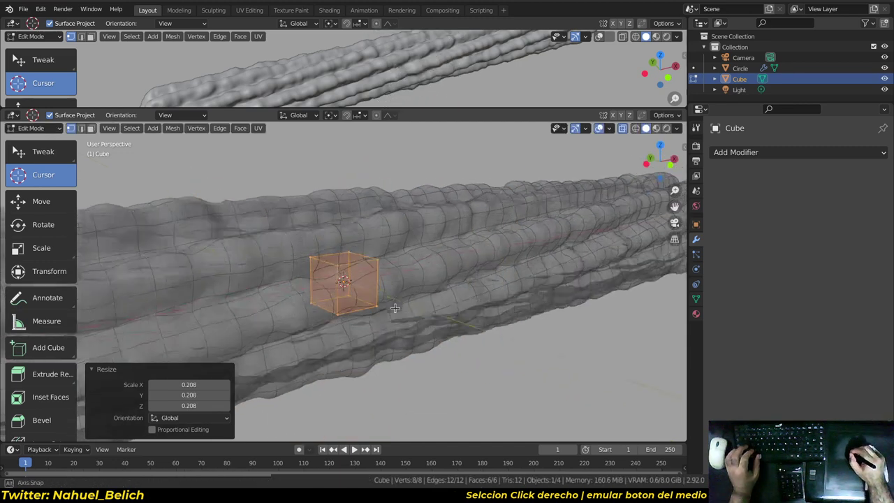
middle_drag(397, 282, 525, 221)
scroll(525, 221, up, 4)
scroll(400, 279, down, 4)
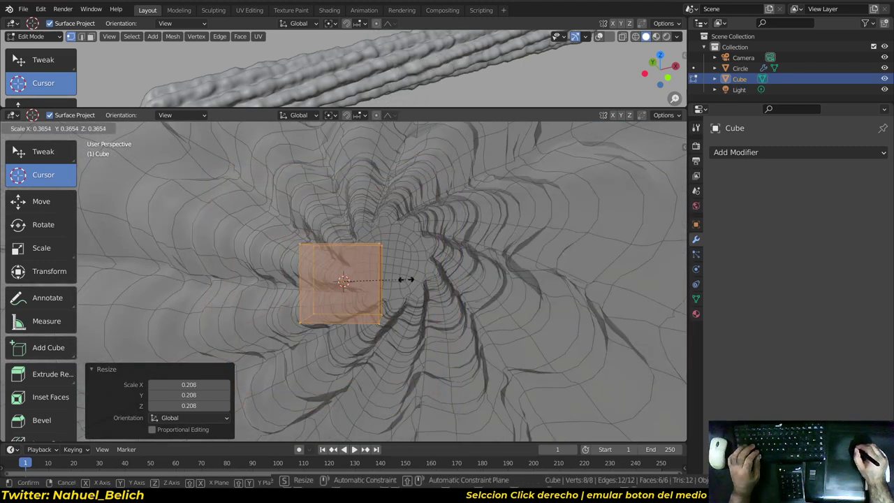
key(s)
click(383, 279)
middle_drag(382, 280, 438, 213)
scroll(377, 279, up, 2)
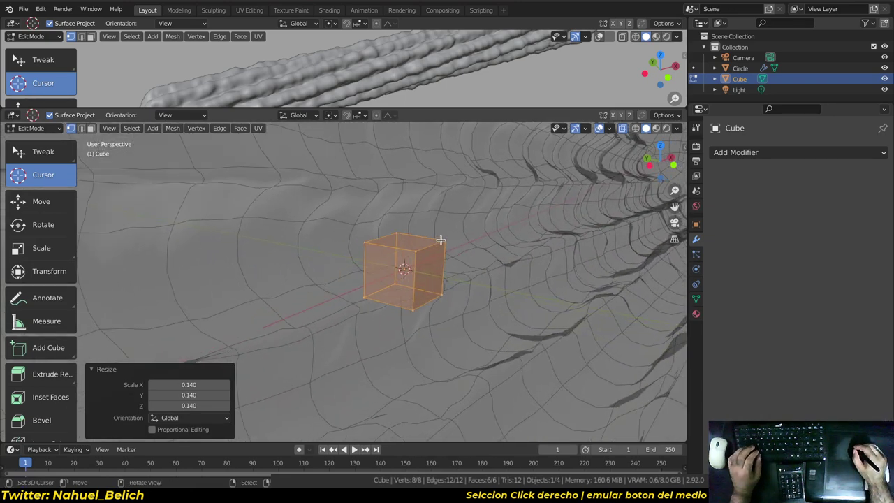
middle_drag(449, 303, 438, 257)
- Subdivide the cube once and slide one corner vertex to make it irregular
key(w)
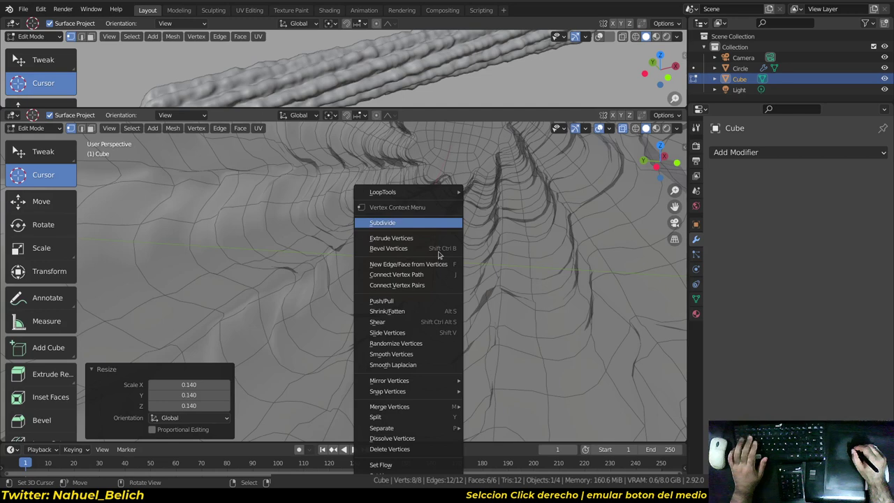
click(433, 225)
middle_drag(433, 224, 400, 253)
scroll(418, 216, down, 5)
scroll(412, 230, down, 2)
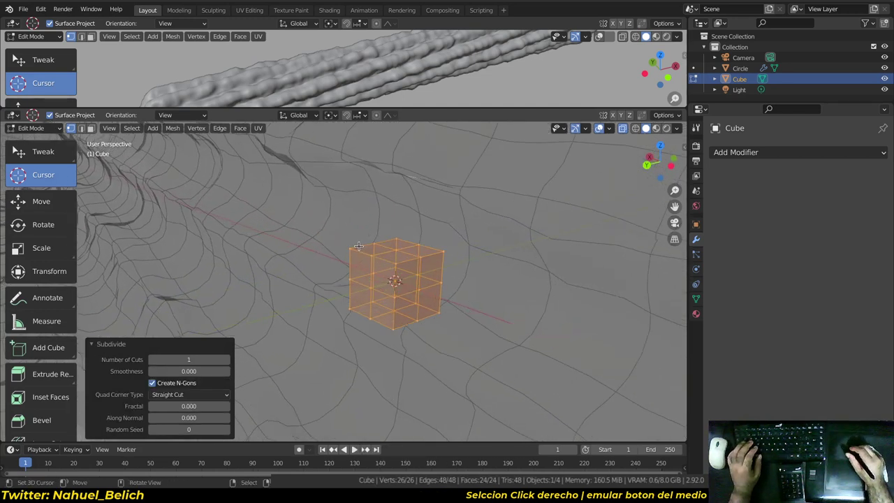
right_click(359, 246)
key(shift+v)
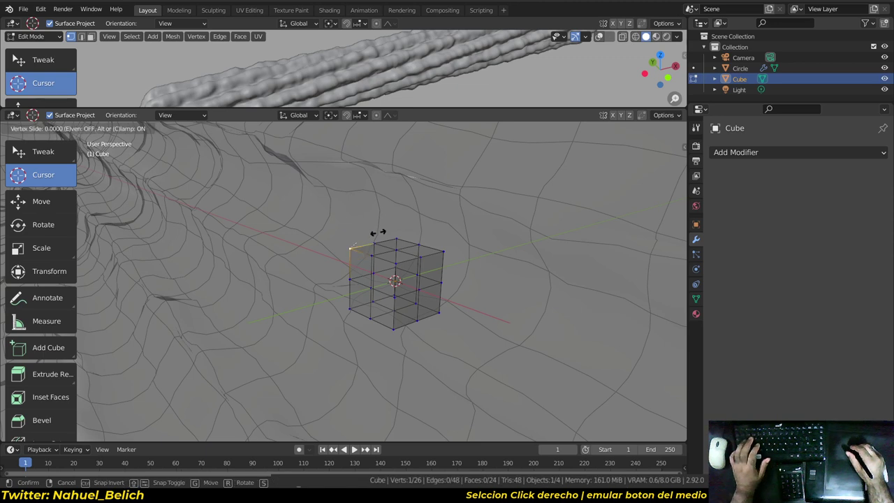
click(374, 239)
key(Tab)
- Move Cube.002 beside the other grain pieces
key(ctrl+Tab)
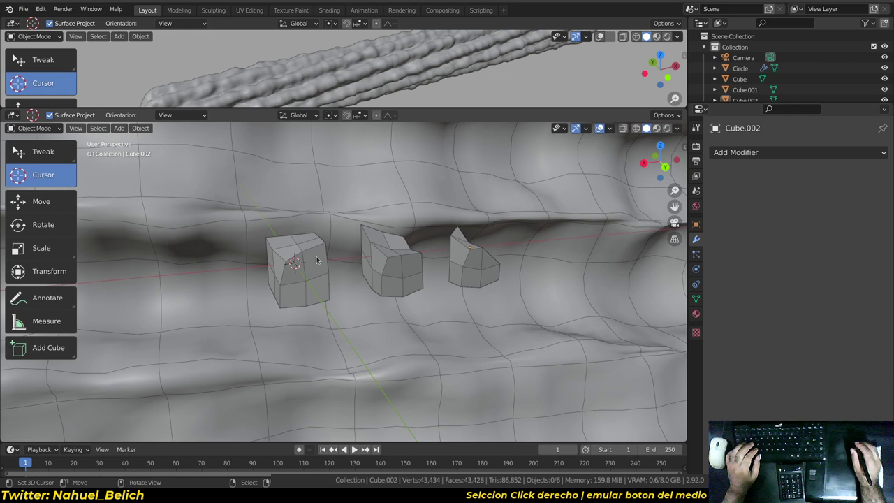
key(g)
click(365, 234)
mouse_move(365, 234)
middle_down()
mouse_move(389, 279)
mouse_move(382, 272)
middle_up()
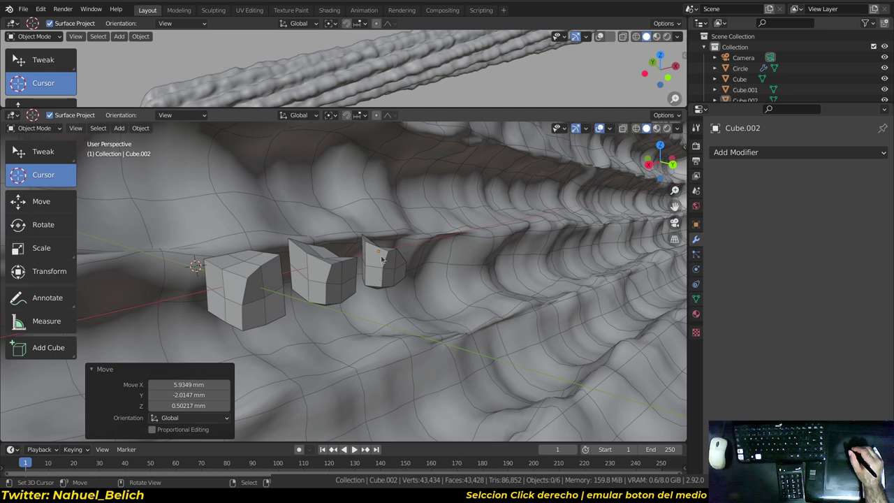
- Select all three grain pieces and bring up Batch Rename for them
mouse_move(377, 270)
middle_down()
mouse_move(370, 254)
mouse_move(520, 206)
middle_up()
right_click(429, 281)
shift+right_click(378, 291)
shift+right_click(332, 285)
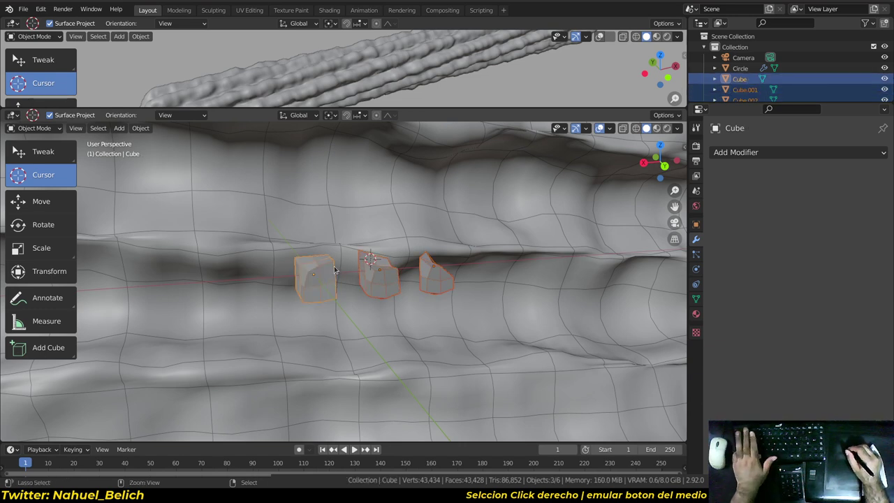
key(ctrl+F2)
- Batch rename the three grains with Set Name to 'Azuca'
click(322, 303)
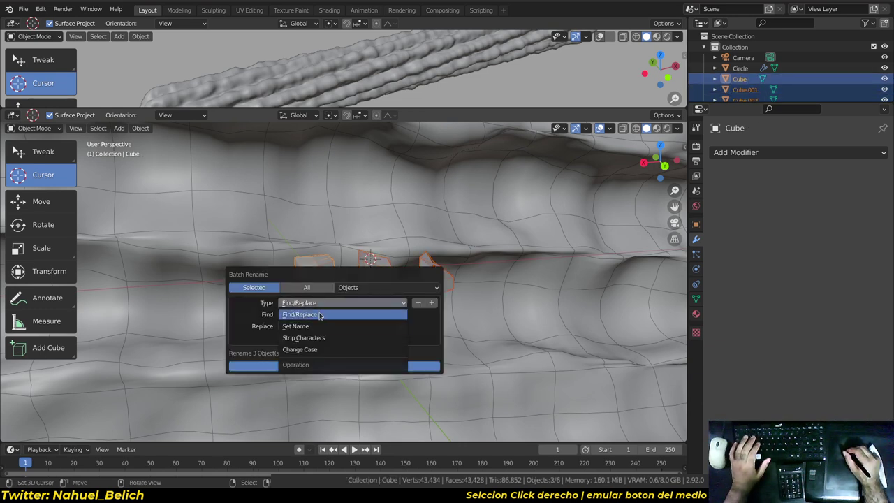
click(318, 326)
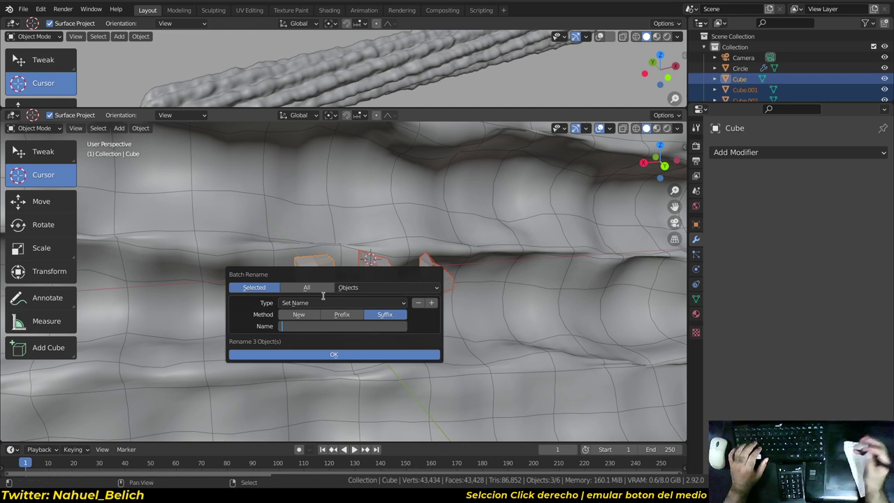
text(Azu)
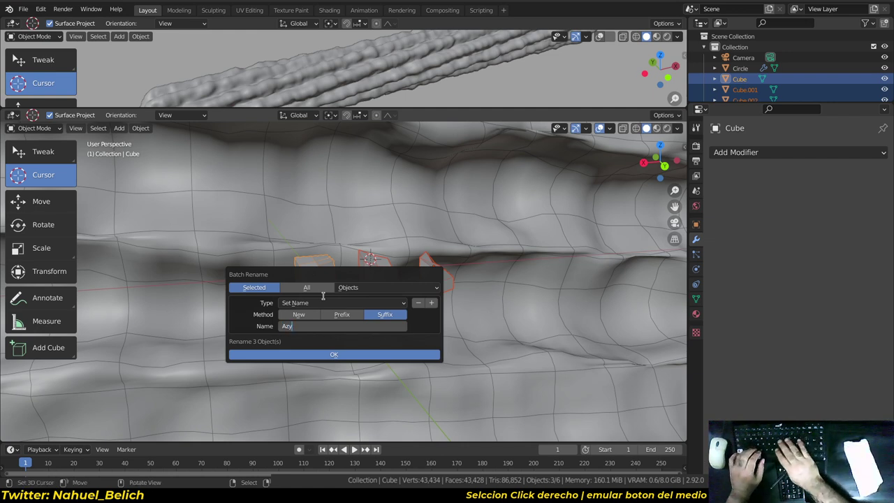
key(BackSpace)
text(u)
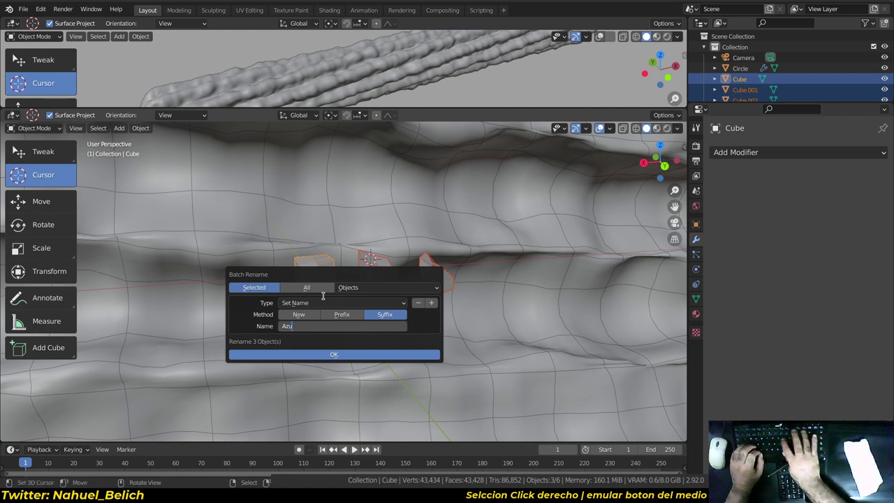
text(car)
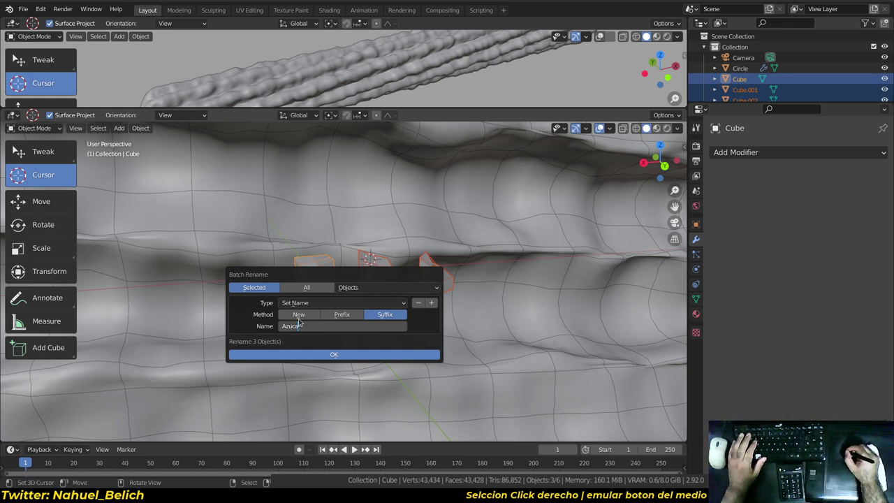
key(Return)
click(306, 355)
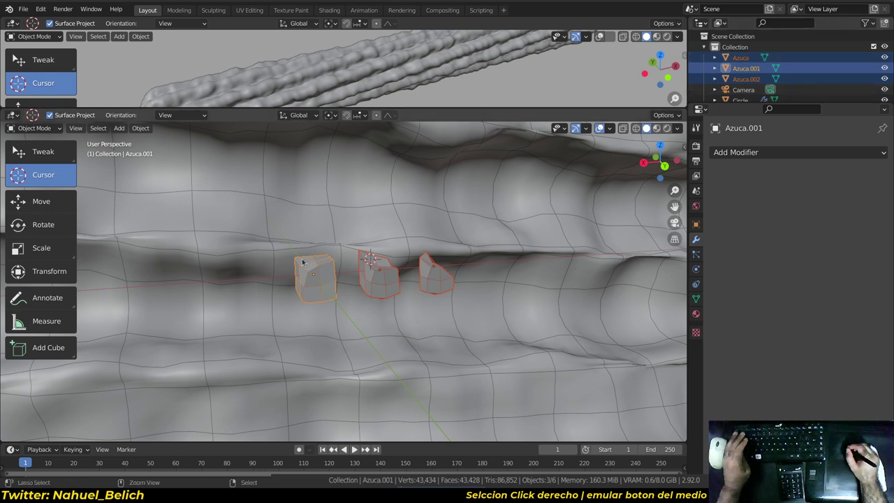
- Reopen the rename options and dismiss them, leaving Azuca.001 unchanged
key(ctrl+F2)
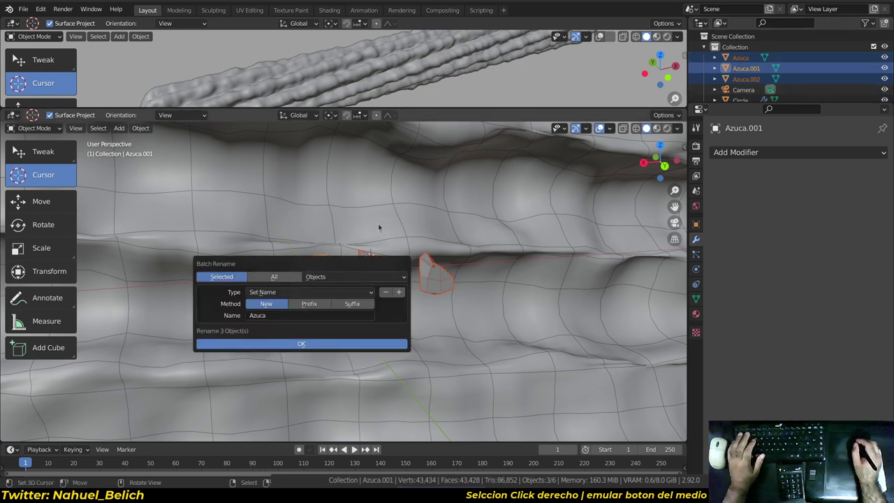
key(F2)
key(Return)
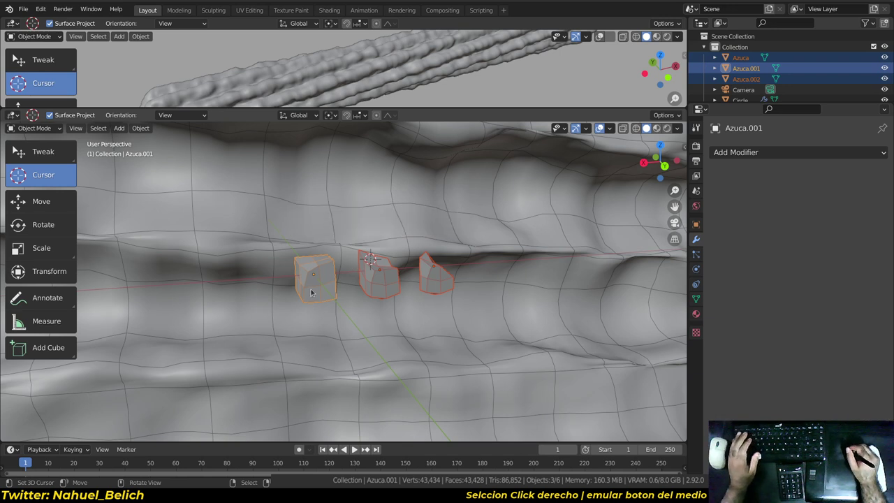
middle_drag(365, 271, 361, 291)
middle_drag(440, 267, 366, 234)
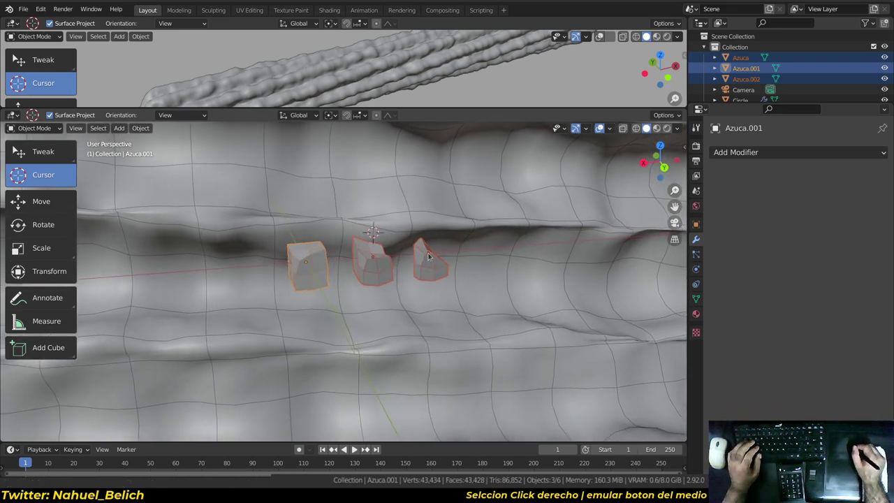
- Move the three Azuca grains into a new collection named 'Azucar'
key(m)
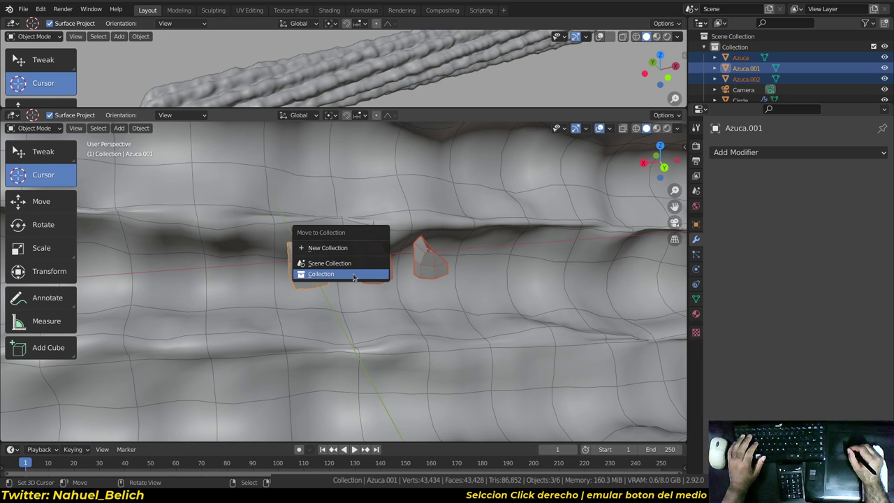
click(356, 274)
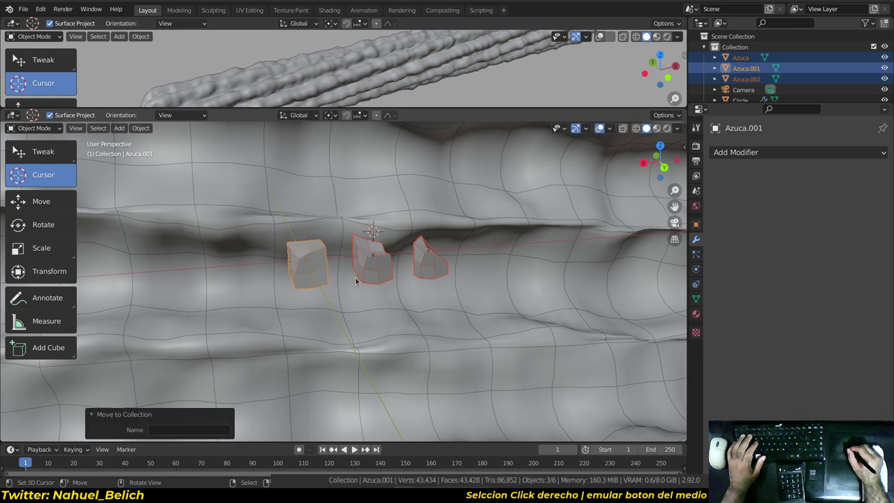
key(m)
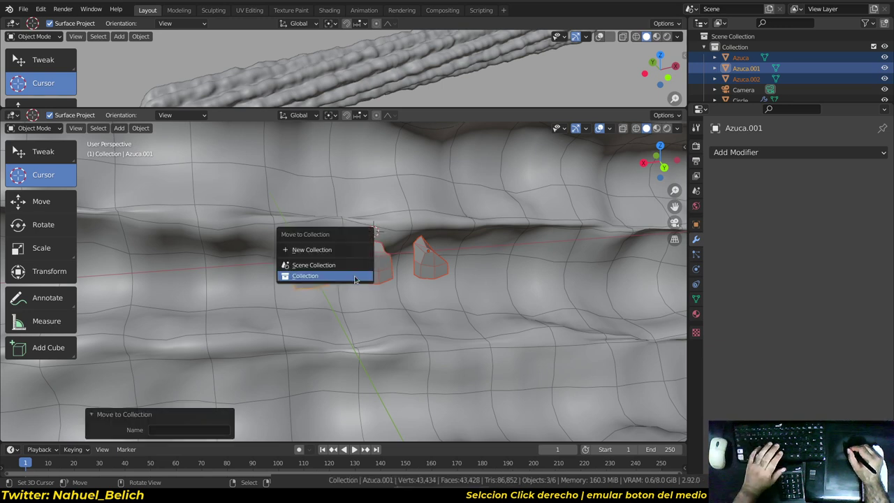
click(329, 250)
text(Az)
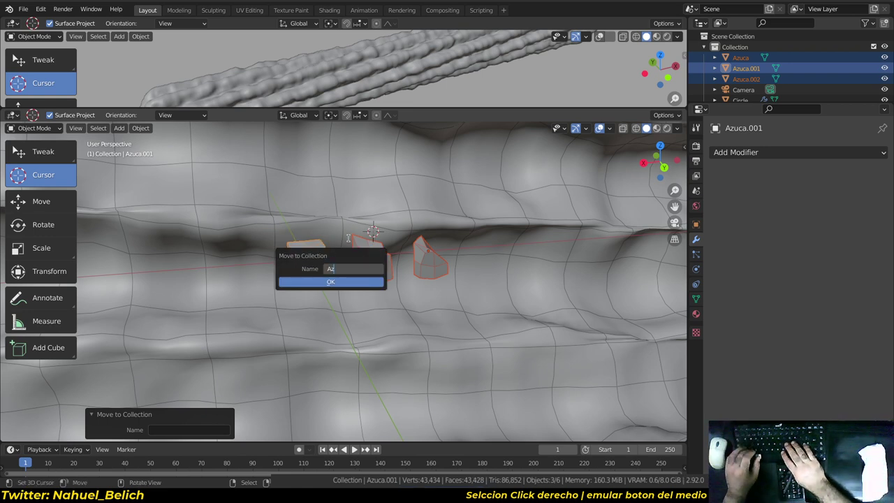
text(ucar)
key(Return)
key(Return)
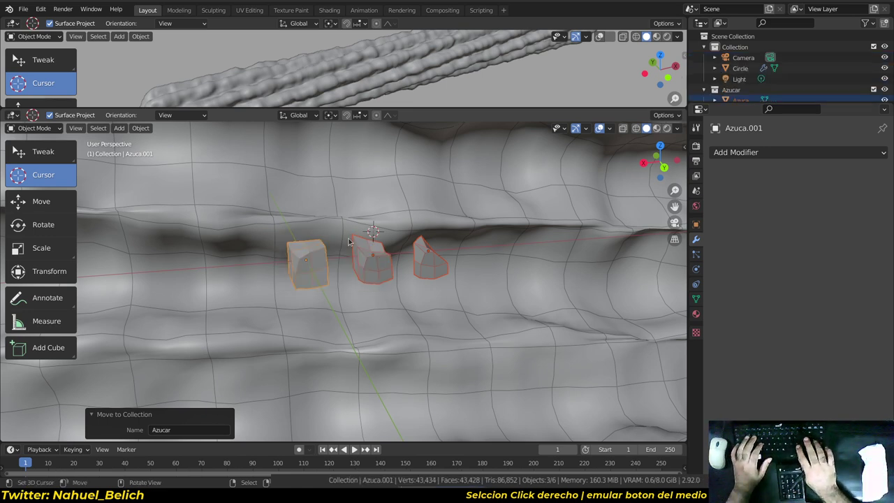
- Widen the Outliner and select the fluted Circle cylinder
drag(801, 104, 801, 170)
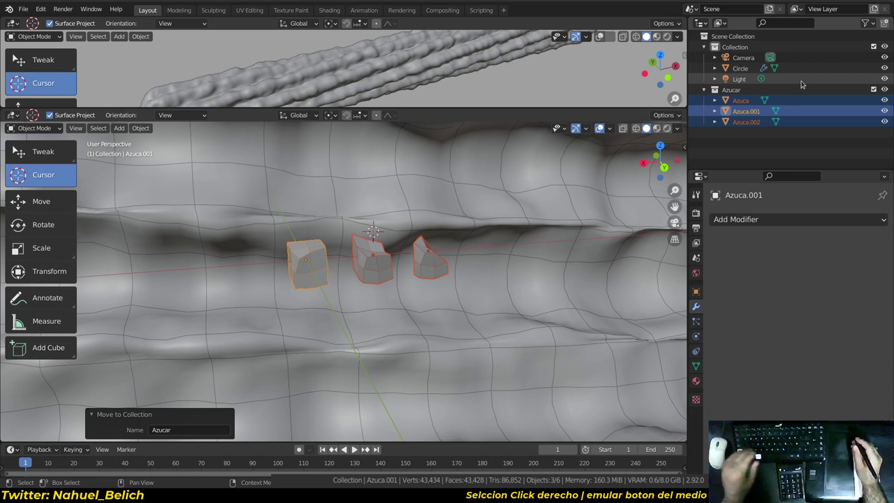
middle_drag(463, 256, 352, 303)
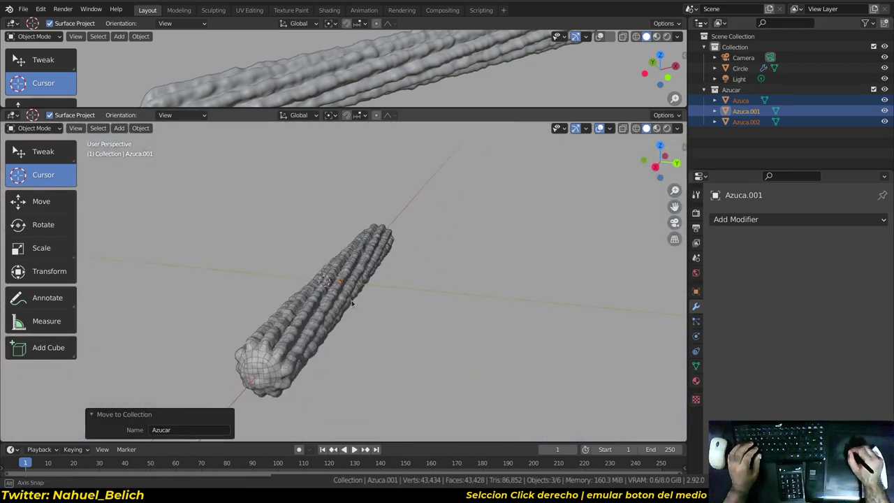
scroll(352, 303, up, 3)
right_click(413, 274)
mouse_move(413, 275)
middle_down()
mouse_move(375, 332)
mouse_move(352, 225)
middle_up()
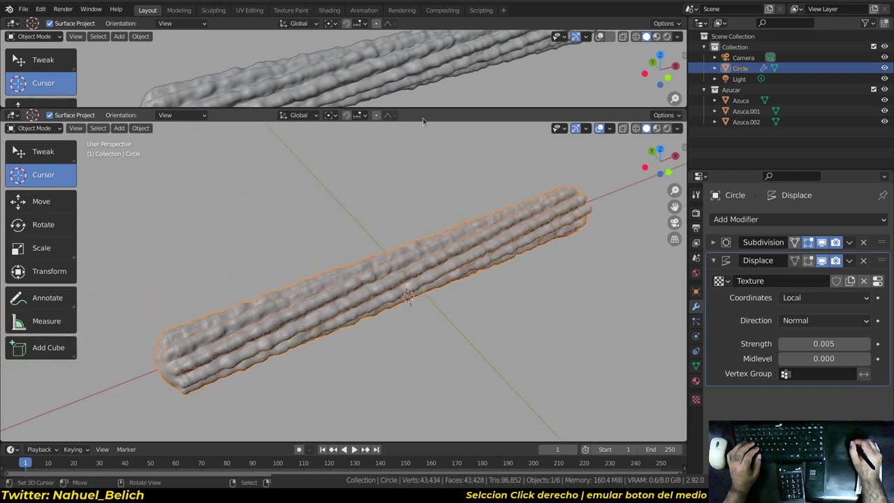
- Make the enlarged upper area a Geometry Node Editor and add a Geometry Nodes modifier
mouse_move(684, 110)
mouse_down()
mouse_move(676, 21)
mouse_move(391, 273)
mouse_up()
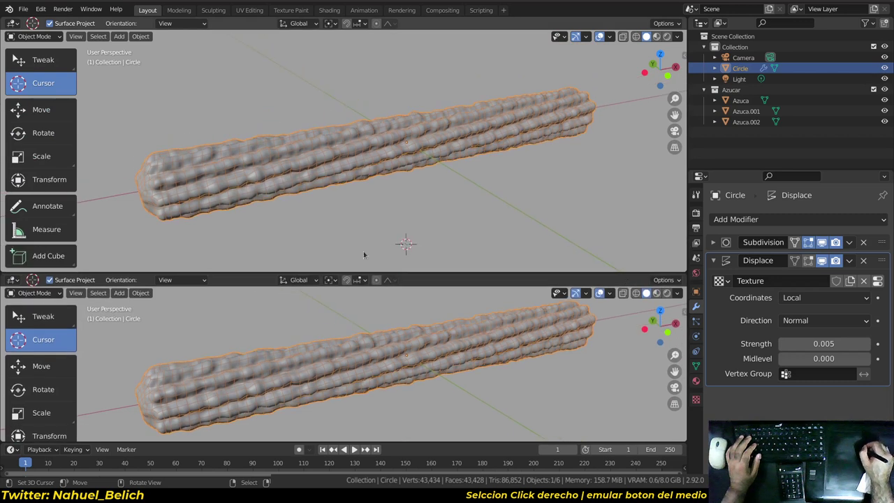
click(14, 23)
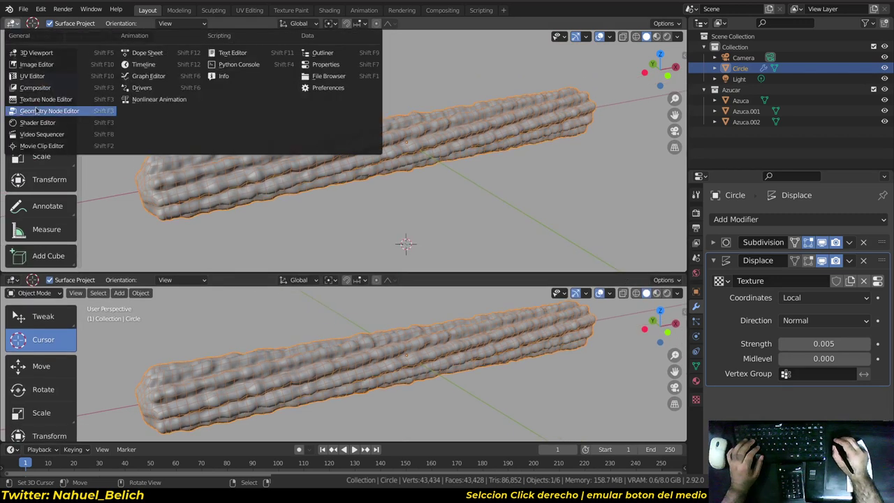
click(61, 111)
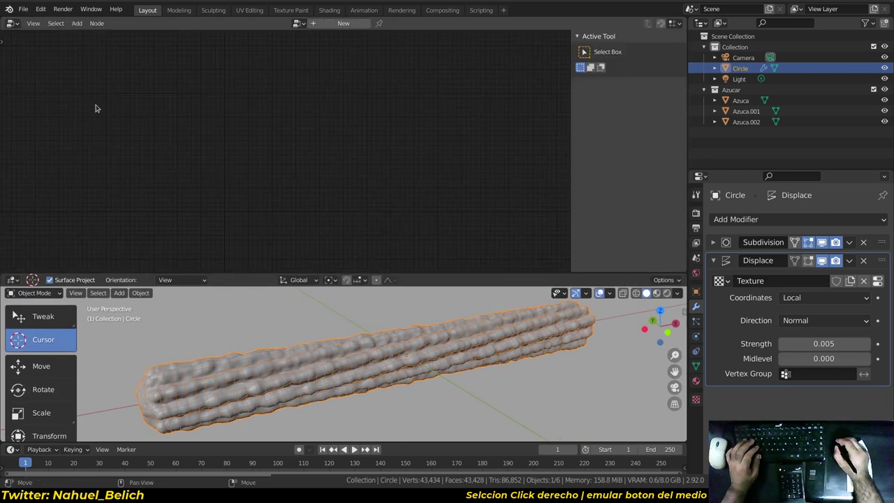
click(740, 219)
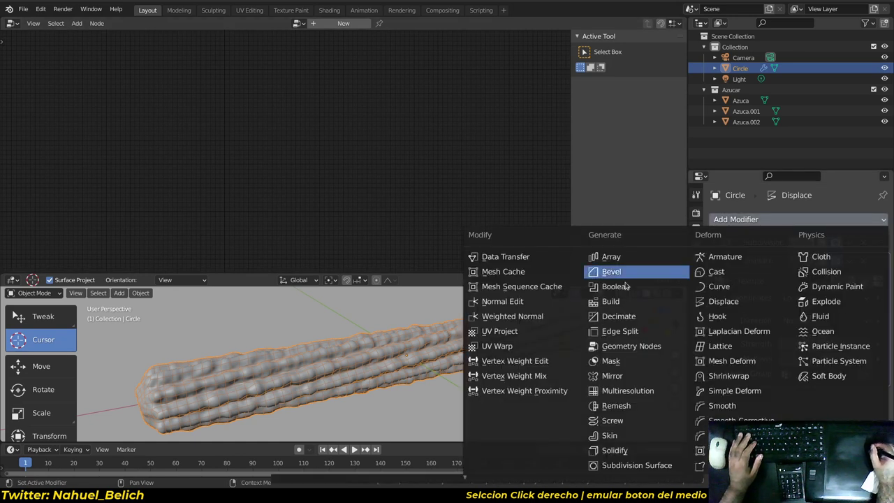
click(640, 349)
- Hide the node editor side panel and spread Group Input and Group Output apart
scroll(349, 201, up, 3)
scroll(433, 137, up, 2)
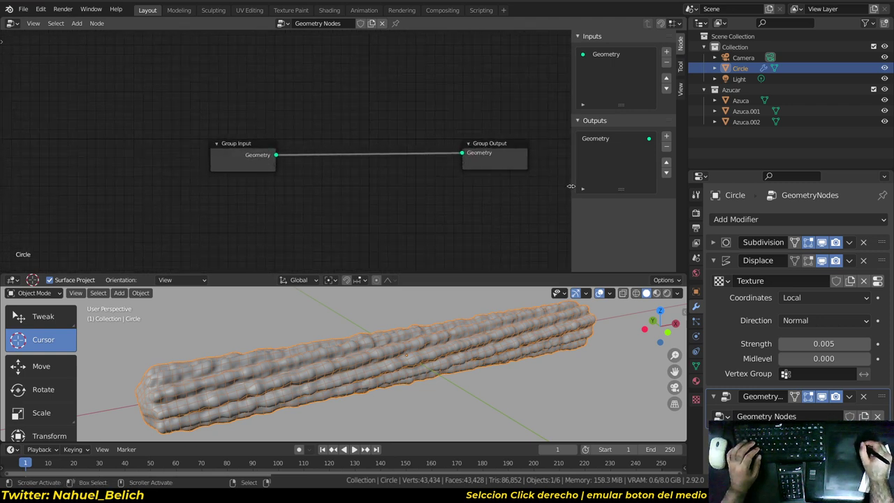
drag(567, 192, 670, 192)
middle_drag(357, 194, 309, 157)
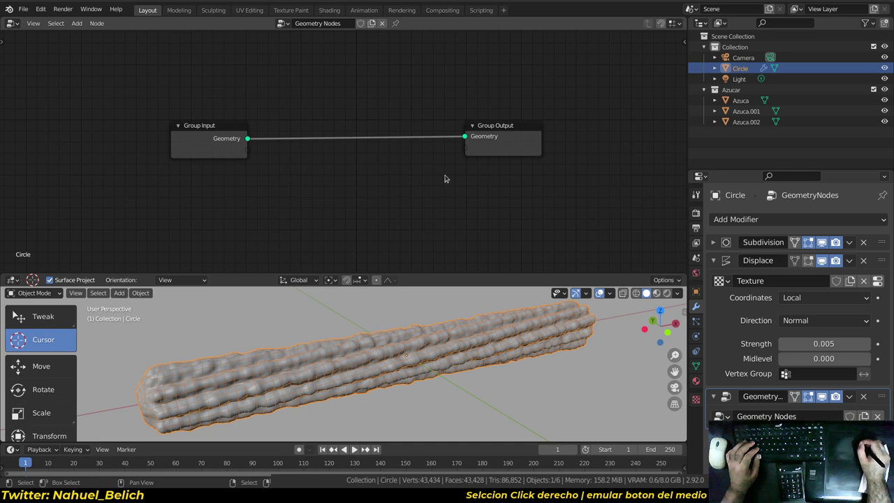
drag(186, 158, 135, 154)
drag(511, 146, 602, 140)
mouse_move(325, 196)
middle_down()
mouse_move(339, 190)
mouse_move(320, 208)
middle_up()
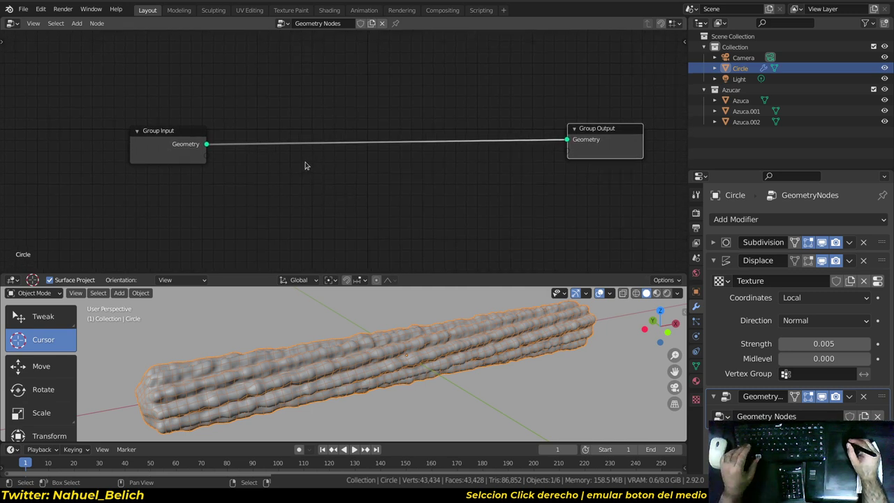
key(shift+a)
mouse_move(276, 173)
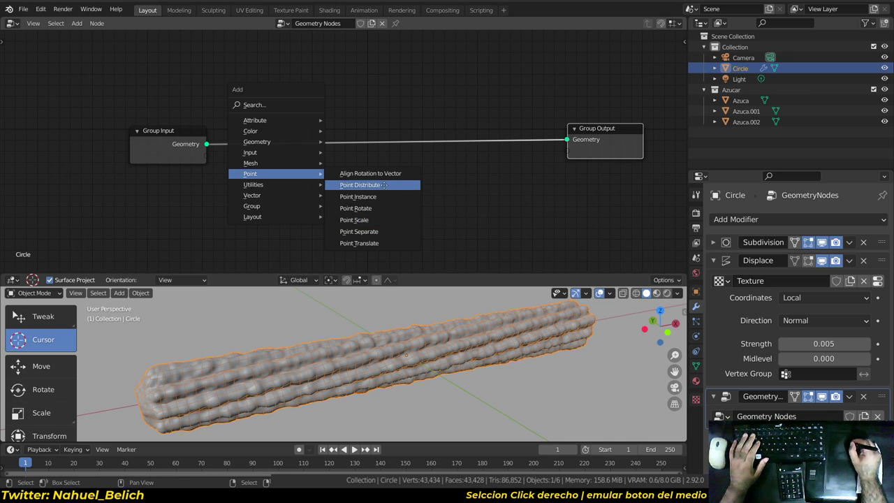
- Insert a Point Distribute node between Group Input and Group Output and widen it
click(384, 185)
click(346, 103)
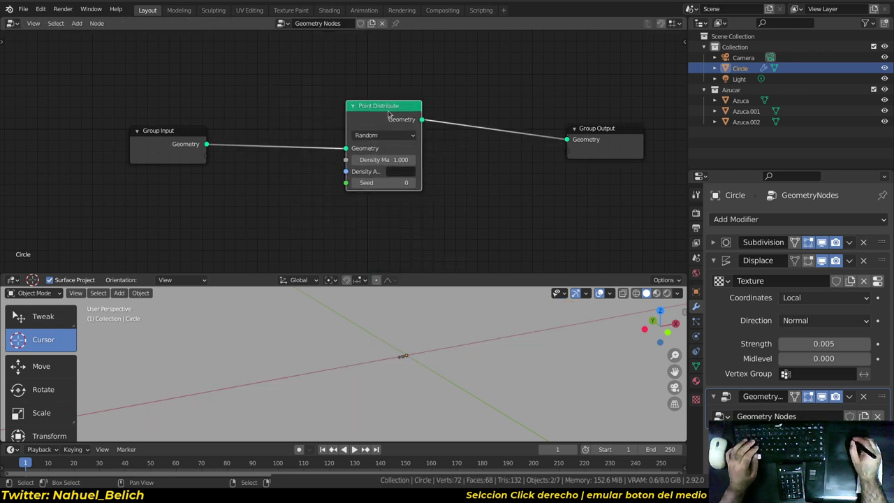
mouse_move(328, 318)
middle_down()
mouse_move(350, 333)
mouse_move(337, 344)
middle_up()
scroll(341, 326, down, 4)
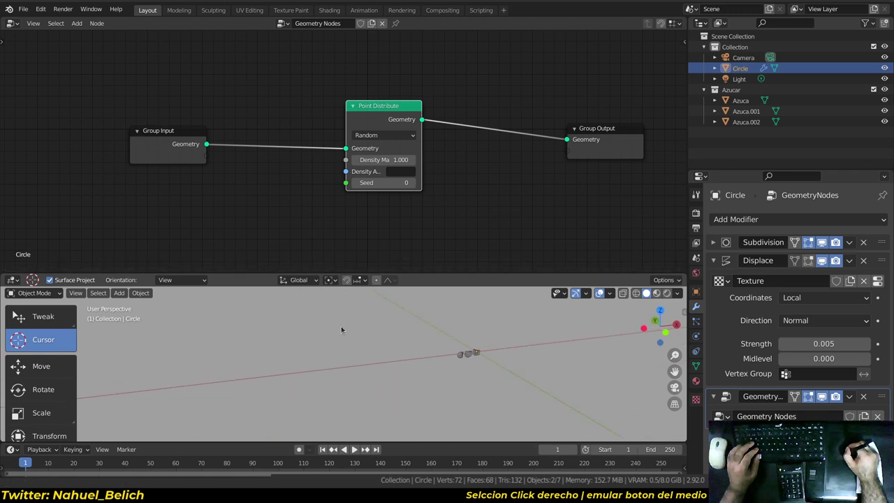
scroll(279, 324, down, 2)
click(423, 157)
drag(421, 159, 467, 163)
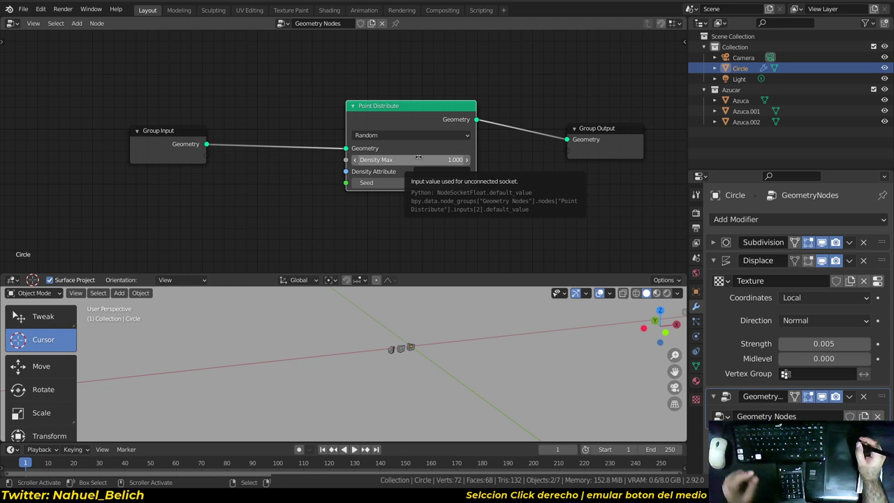
- Raise Point Distribute's Density Max stepwise from 33.2 to about 1227
click(417, 159)
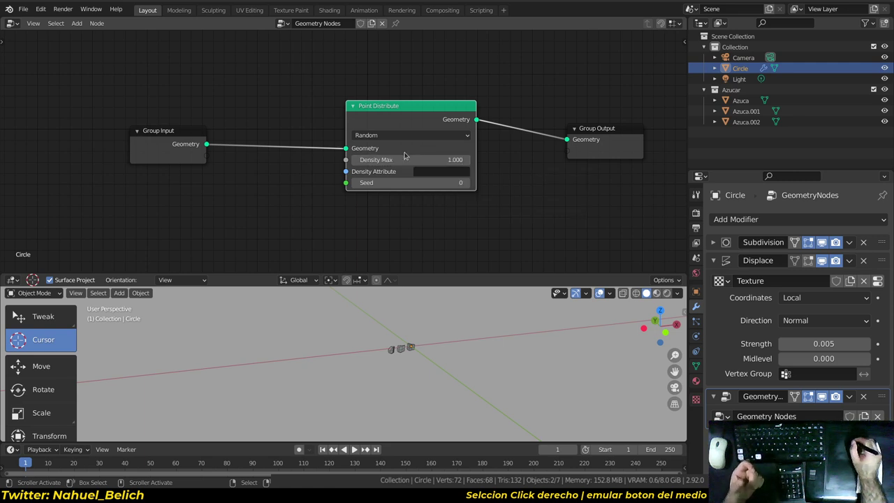
text(33.2)
key(Return)
drag(623, 163, 610, 170)
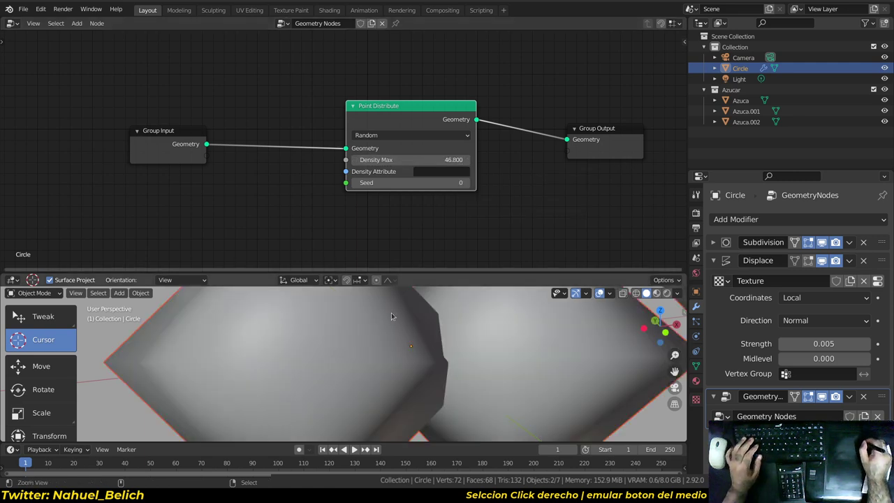
scroll(391, 312, down, 5)
middle_drag(391, 312, 398, 312)
drag(405, 163, 474, 163)
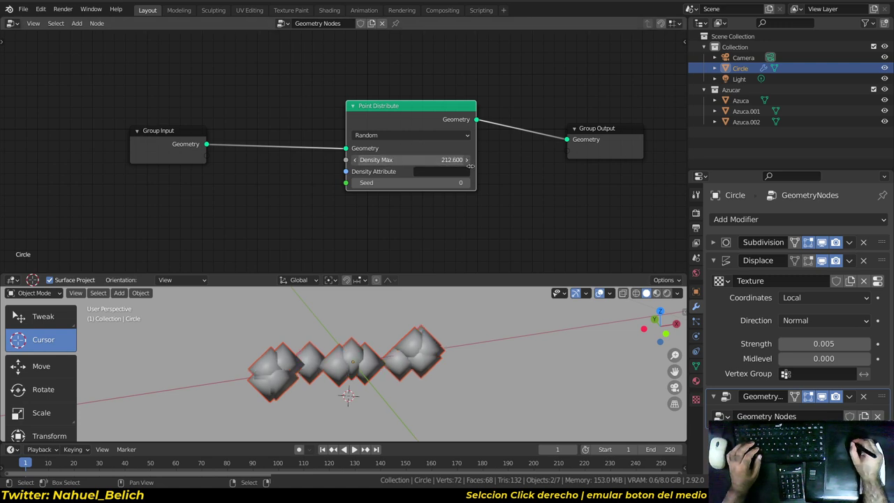
drag(405, 163, 714, 138)
drag(412, 160, 558, 160)
mouse_move(405, 173)
mouse_down()
mouse_move(389, 172)
mouse_move(513, 162)
mouse_up()
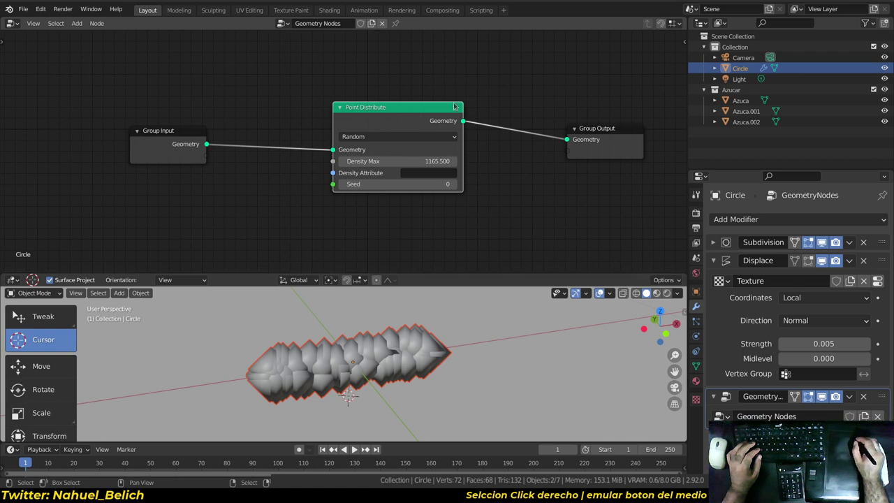
drag(398, 161, 426, 161)
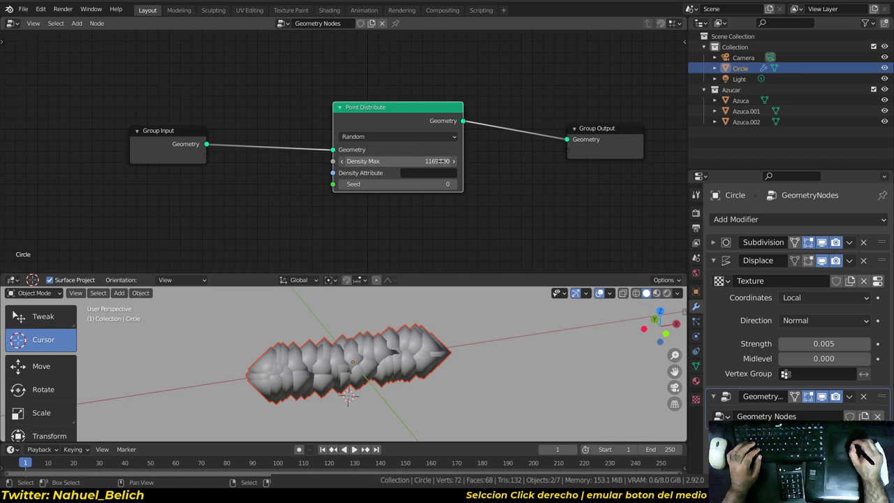
- Tidy the node layout, push Density Max up to 2087, and keep Random distribution
drag(617, 139, 634, 142)
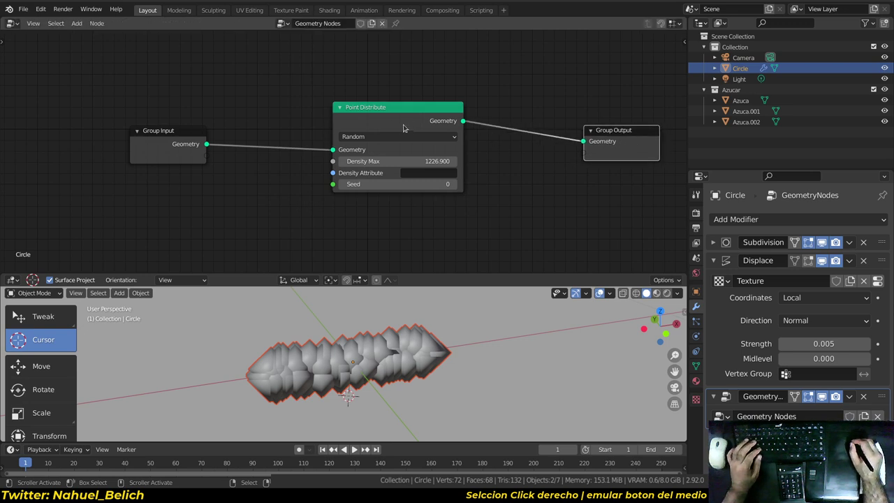
drag(405, 124, 382, 121)
ctrl+middle_drag(318, 221, 335, 219)
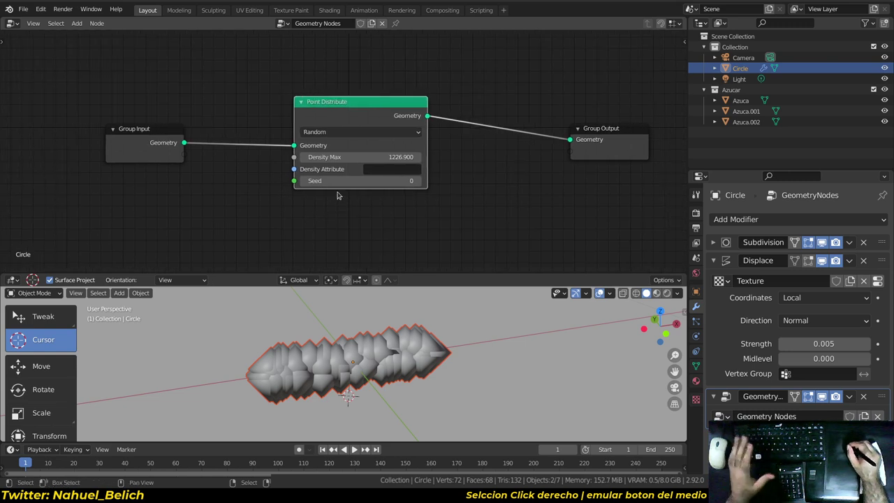
drag(343, 158, 363, 159)
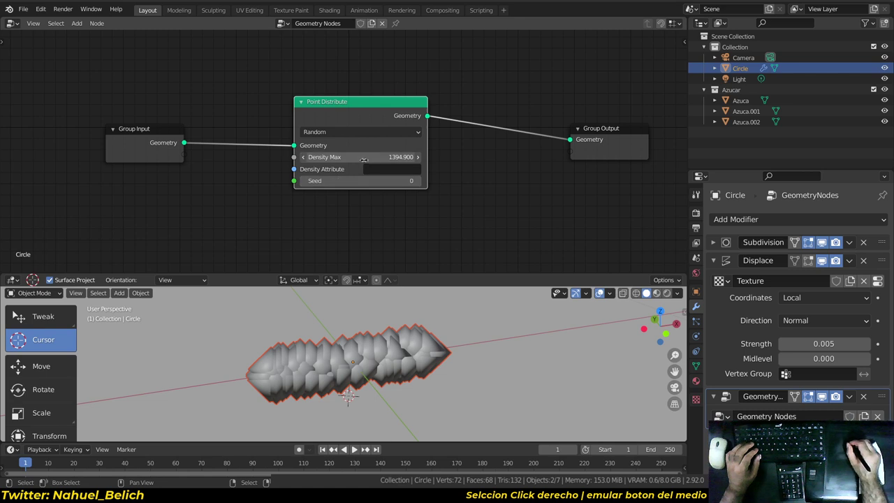
drag(417, 157, 447, 157)
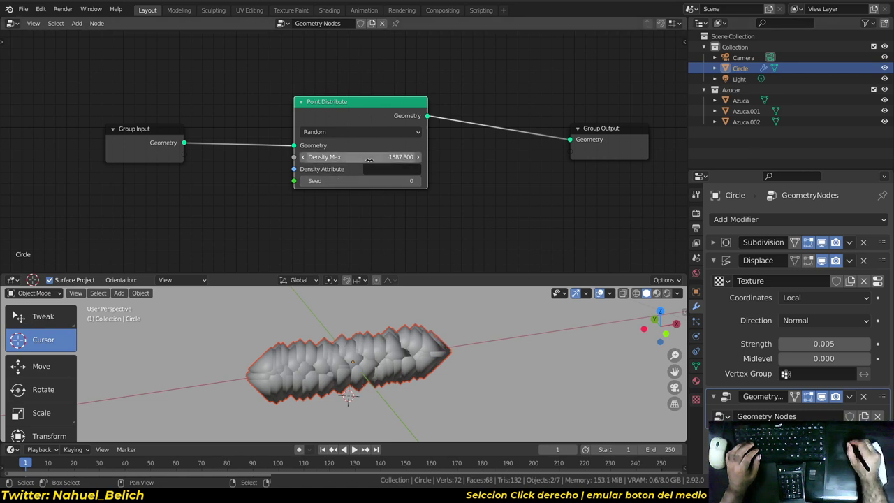
drag(371, 155, 489, 158)
drag(361, 118, 348, 110)
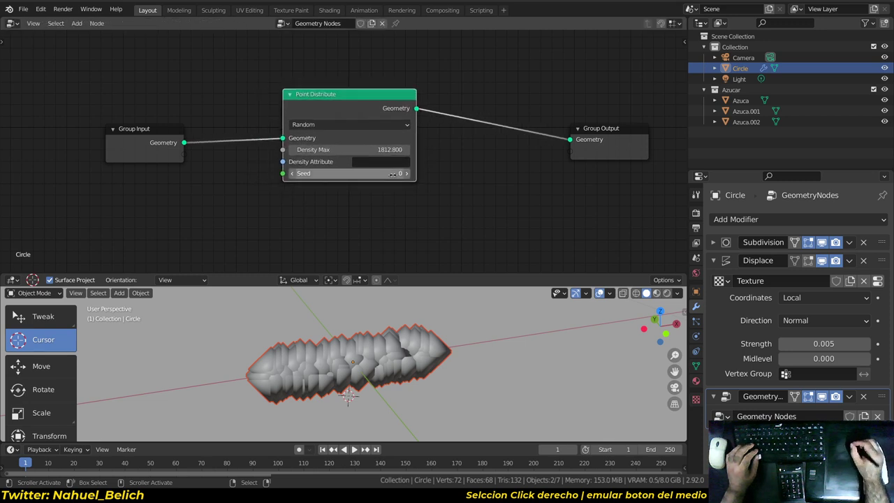
scroll(334, 383, down, 5)
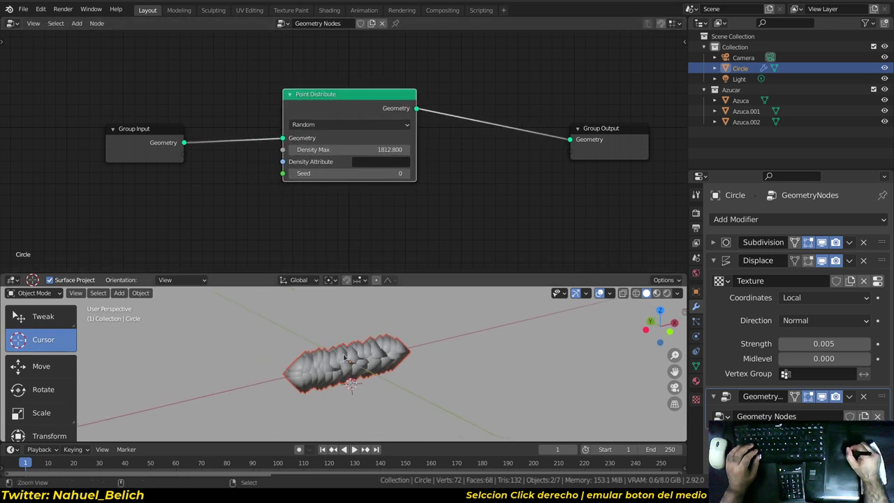
scroll(334, 383, up, 5)
click(382, 125)
click(383, 130)
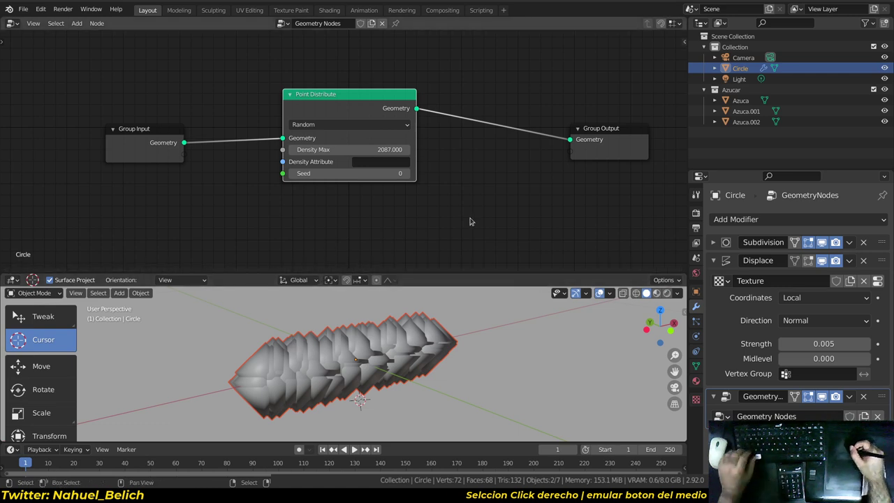
- Add a Point Instance node and insert it before Group Output
key(shift+a)
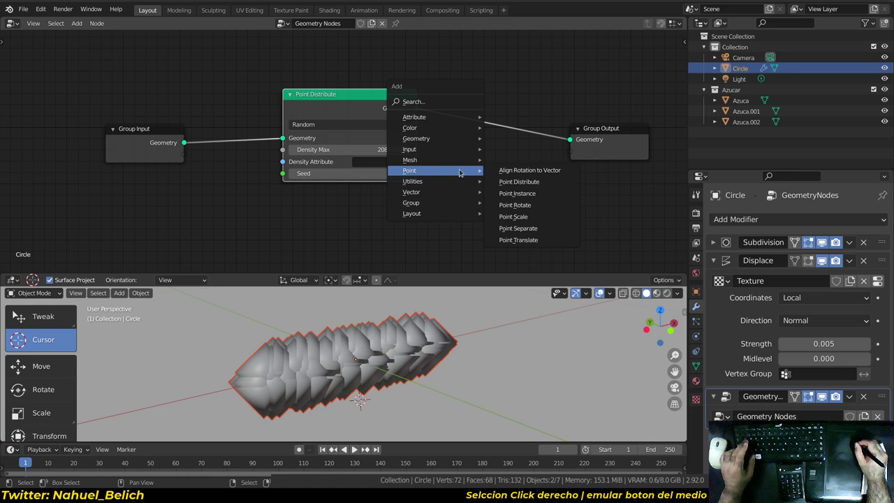
right_click(458, 175)
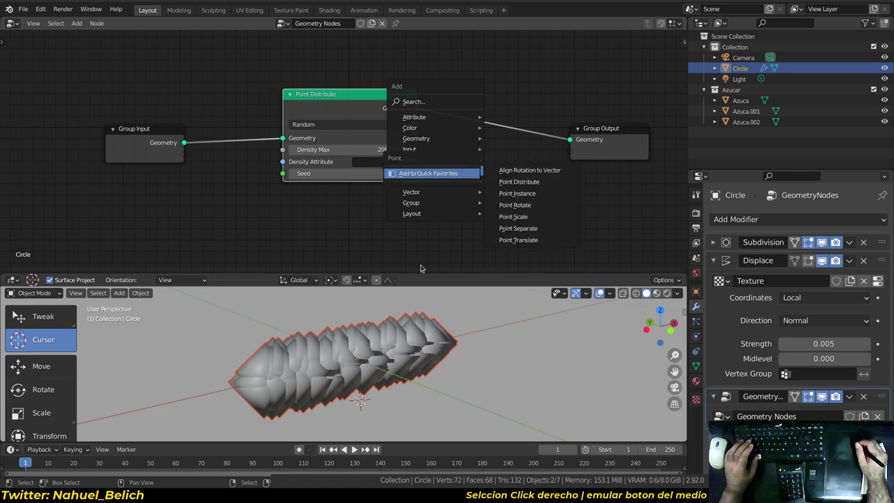
key(Escape)
click(77, 23)
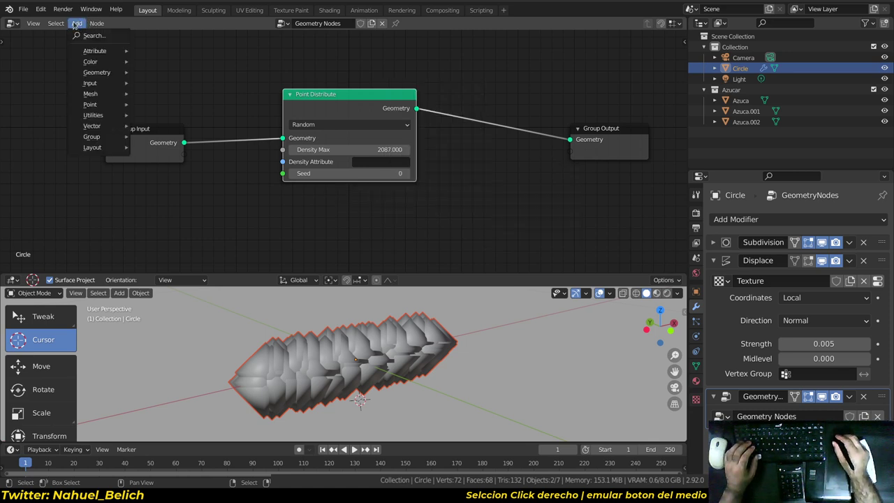
mouse_move(90, 104)
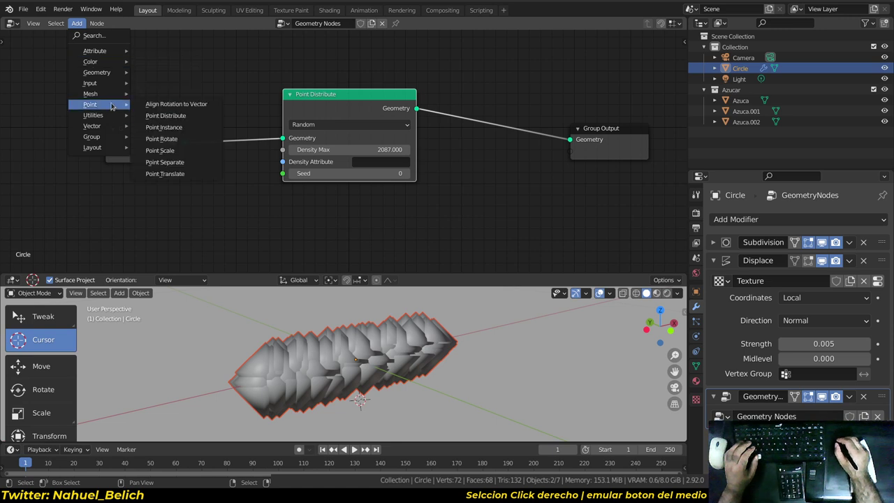
click(194, 128)
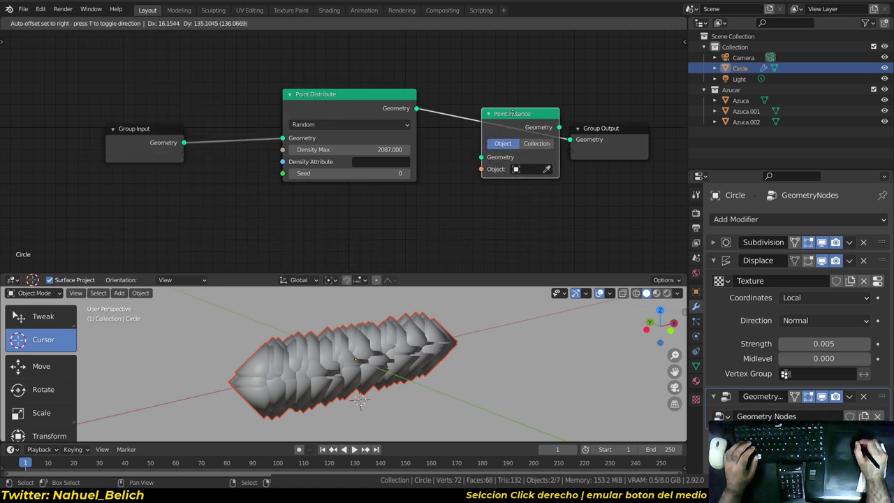
click(513, 112)
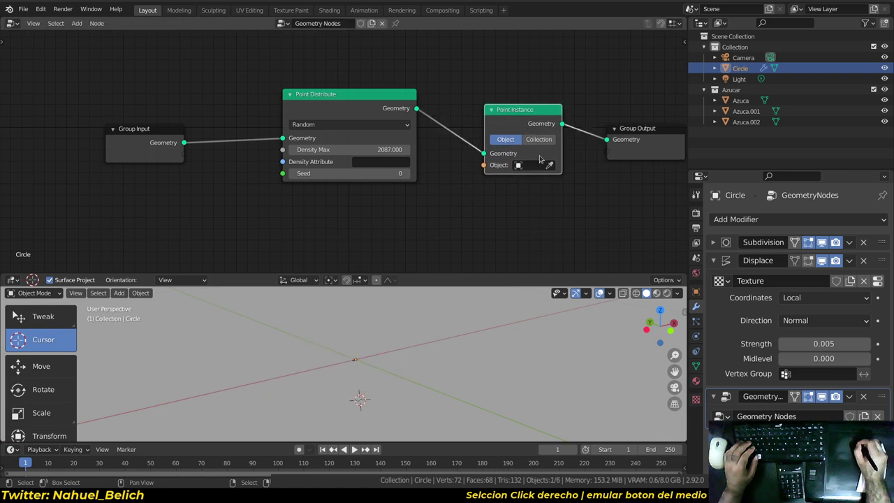
- Set Point Instance to the Azucar collection with Whole Collection turned off
click(533, 165)
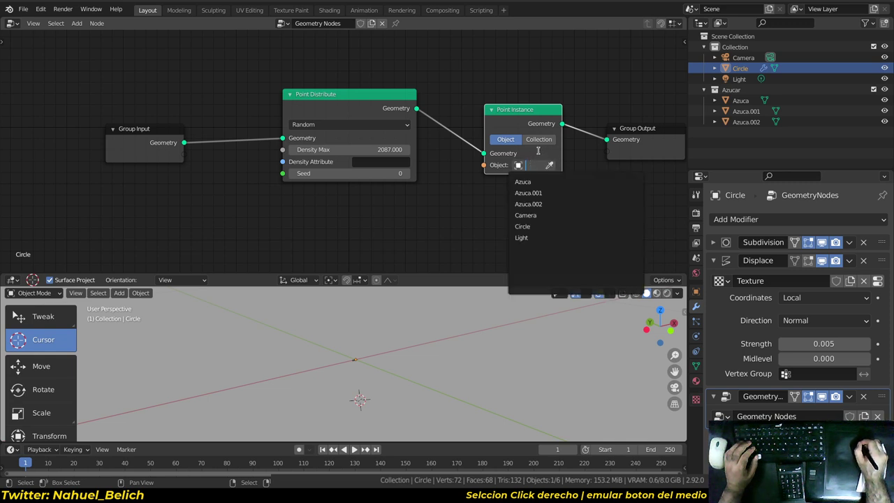
click(539, 139)
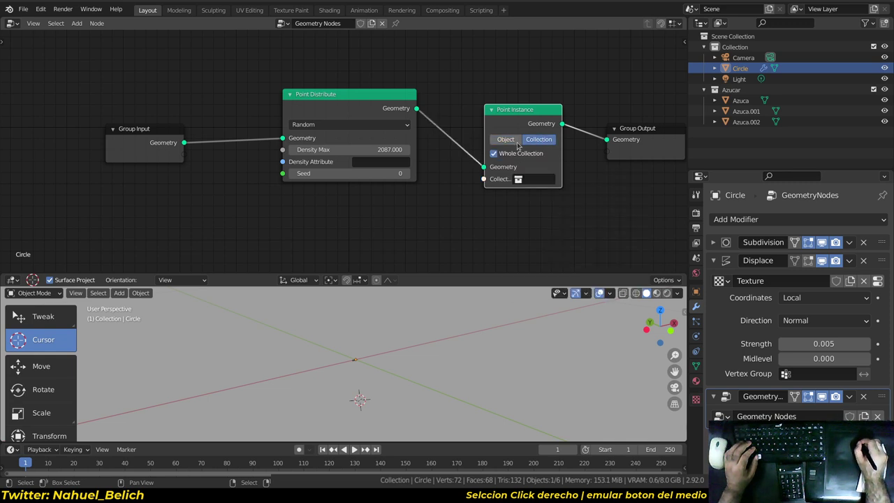
click(520, 180)
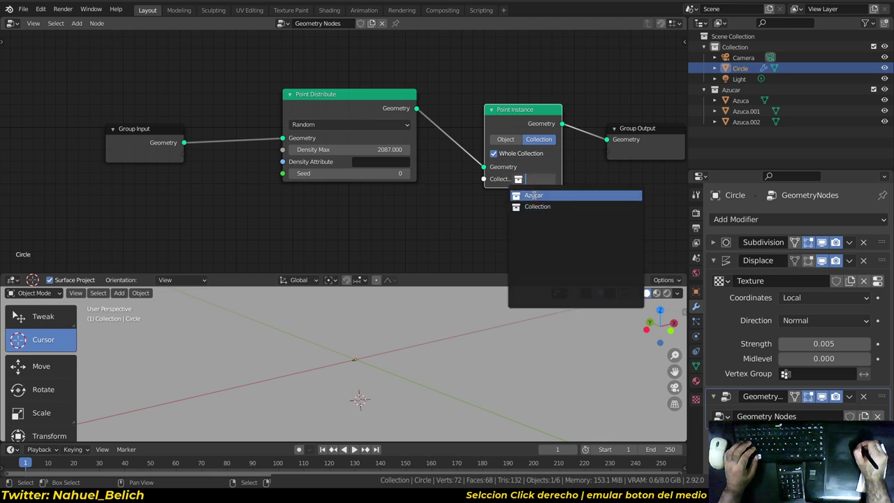
click(534, 195)
middle_drag(391, 349, 475, 321)
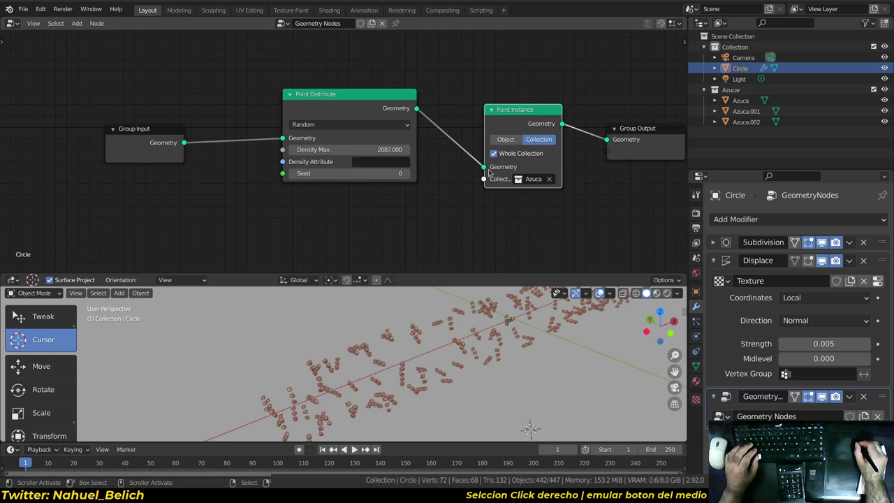
middle_drag(377, 339, 395, 337)
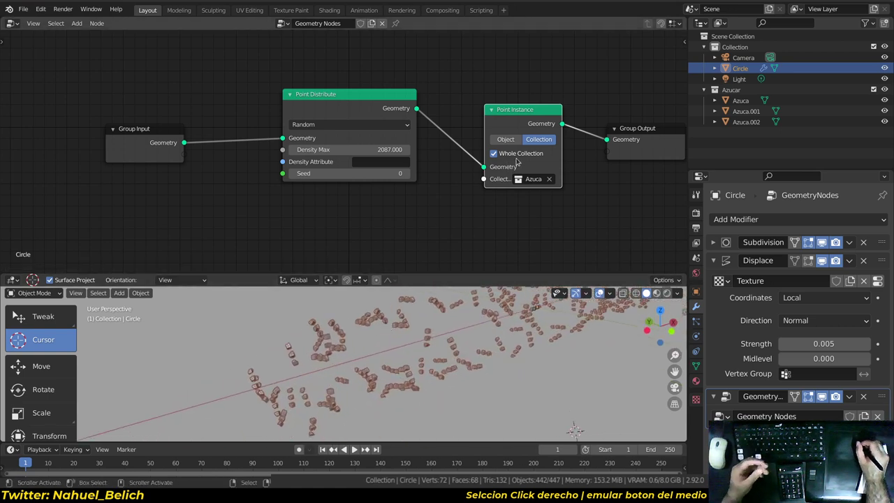
click(494, 153)
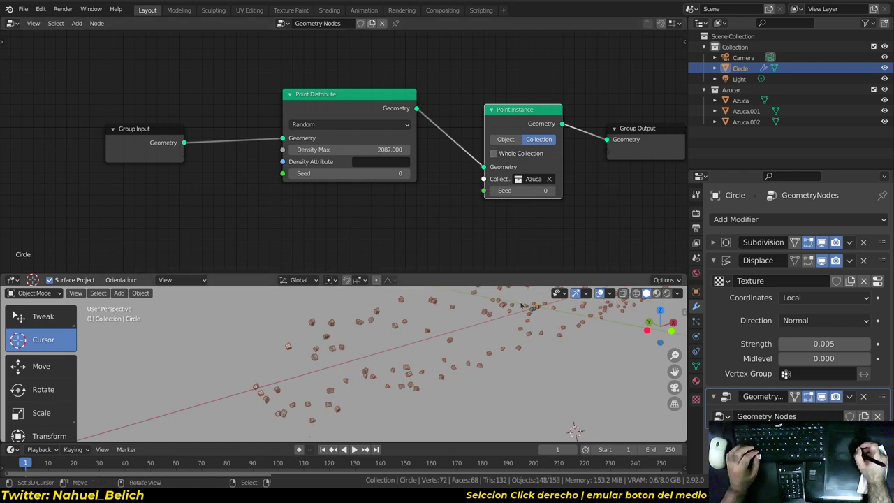
scroll(379, 349, up, 4)
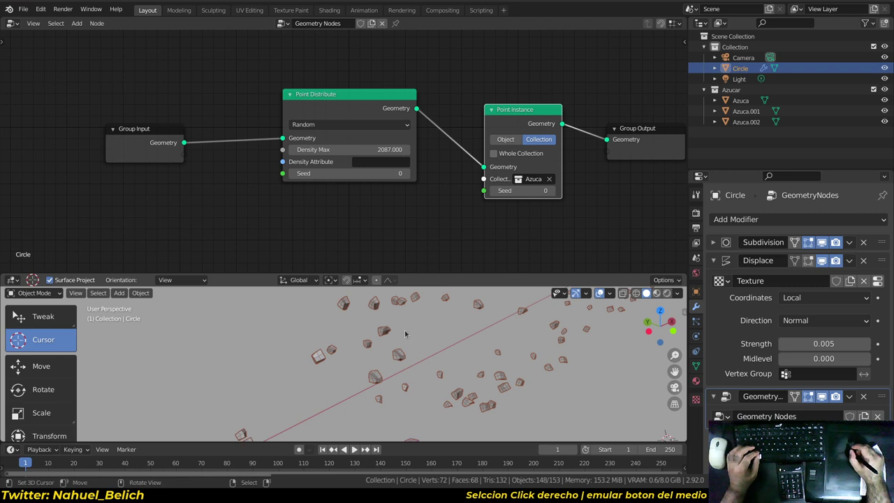
mouse_move(405, 334)
middle_down()
mouse_move(376, 351)
mouse_move(401, 319)
mouse_move(402, 343)
middle_up()
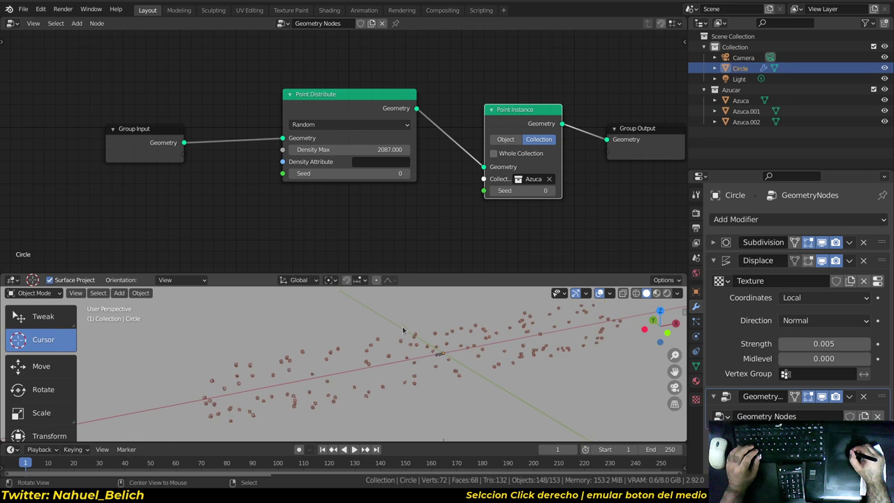
- Multiply Density Max by 5 twice to reach 52175 and inspect the densely covered tube
click(366, 145)
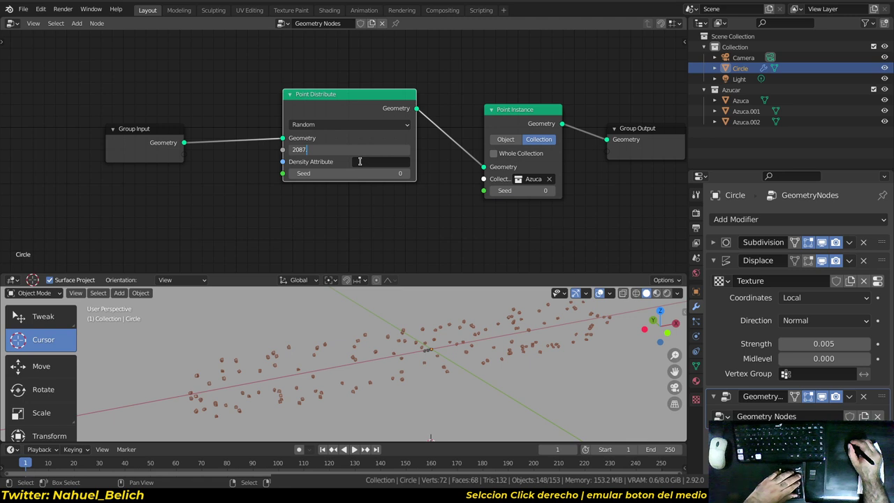
text(5)
key(Return)
click(381, 150)
text(*)
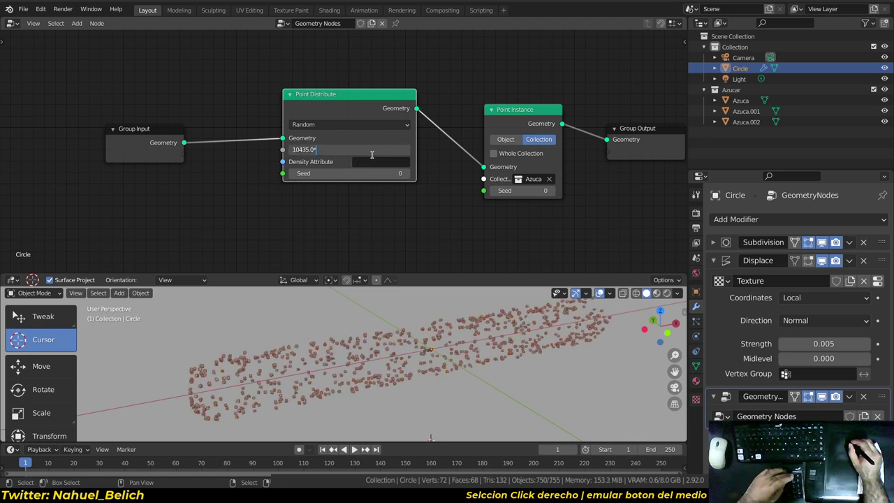
key(Return)
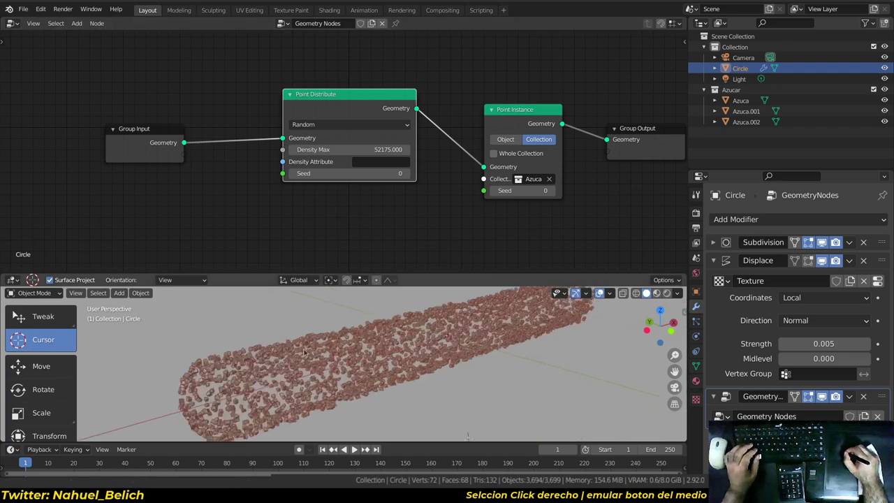
scroll(320, 351, up, 5)
ctrl+middle_drag(320, 352, 302, 347)
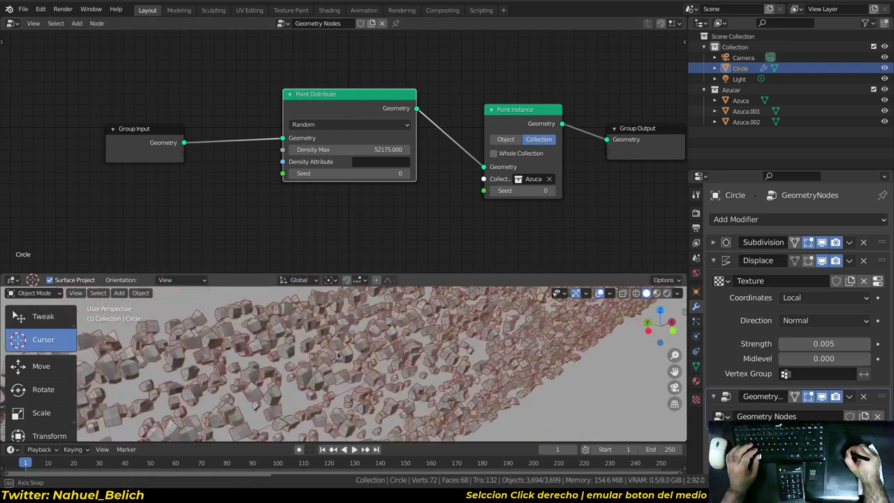
scroll(302, 347, down, 5)
mouse_move(313, 375)
middle_down()
mouse_move(320, 358)
mouse_move(309, 311)
middle_up()
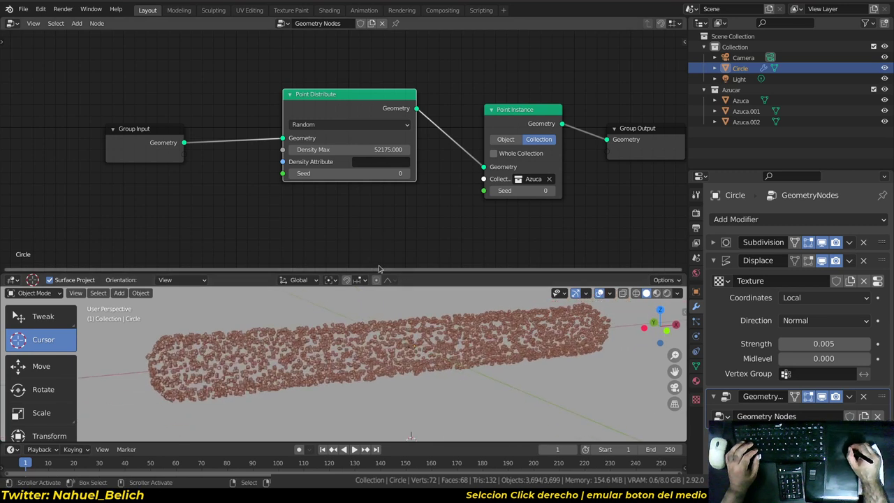
- Enlarge the 3D view and rearrange the Point Distribute, Point Instance, Group Input and Group Output nodes
drag(416, 273, 417, 236)
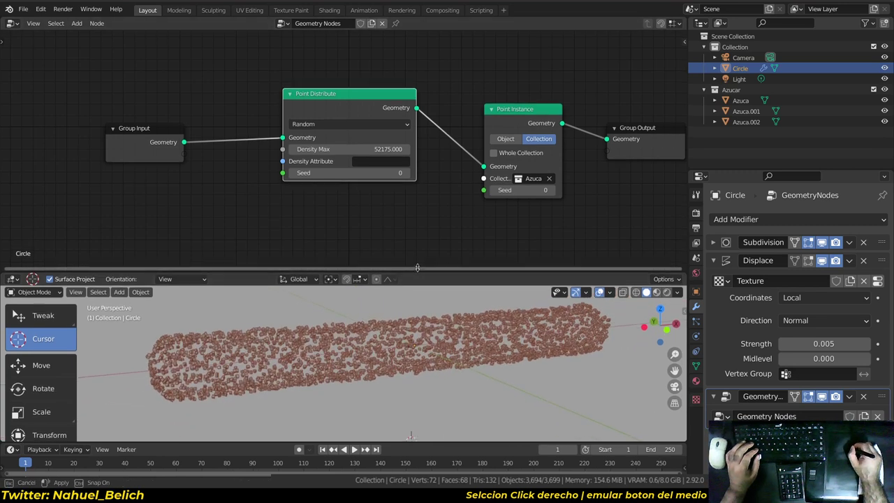
ctrl+middle_drag(417, 196, 354, 151)
drag(313, 74, 301, 60)
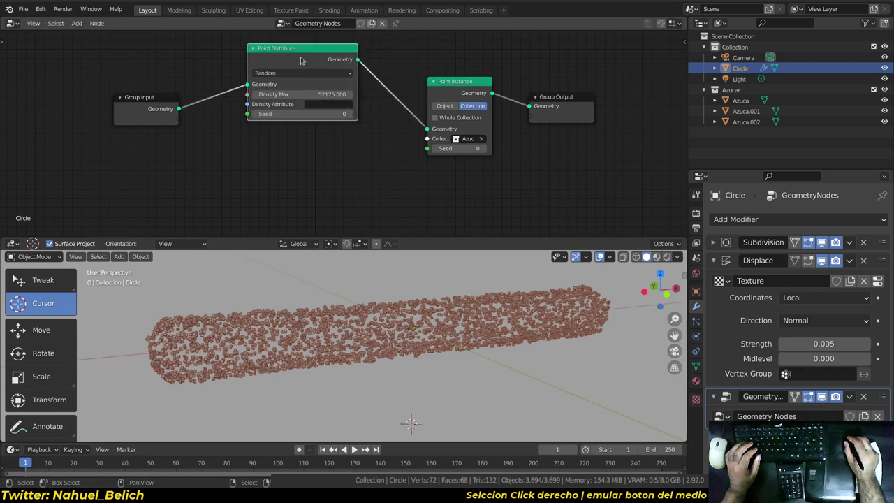
drag(462, 95, 420, 62)
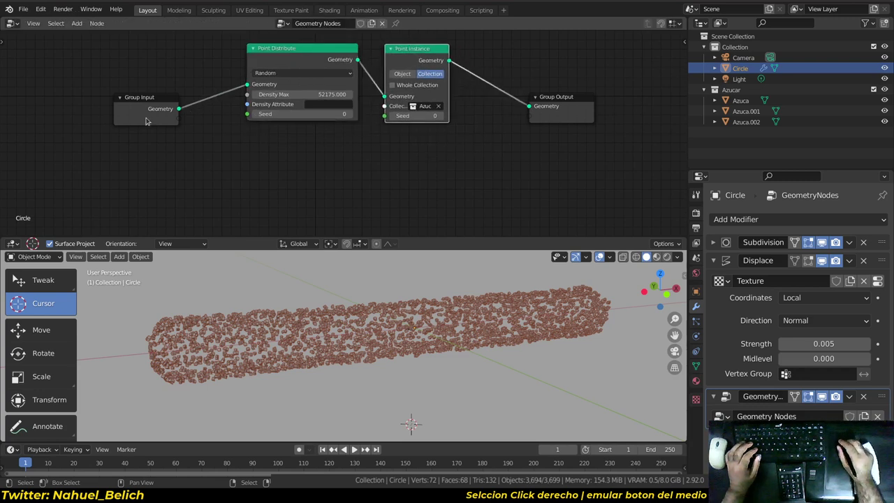
drag(146, 121, 130, 130)
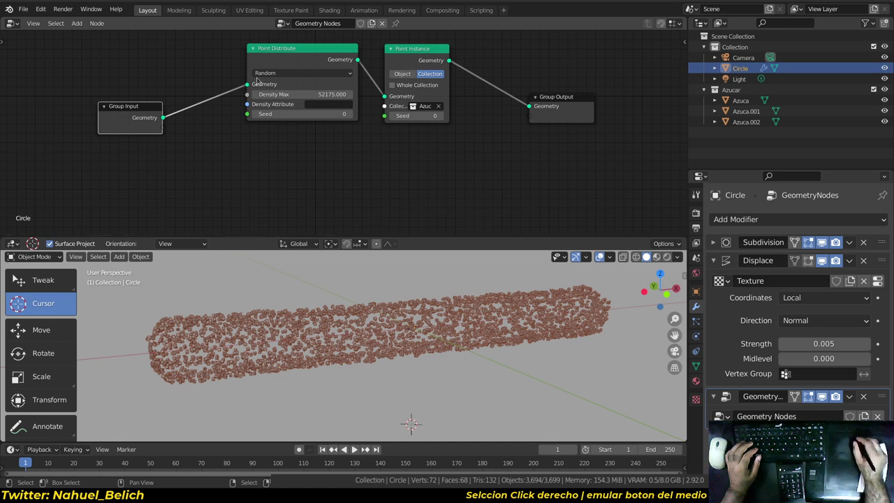
drag(561, 110, 562, 111)
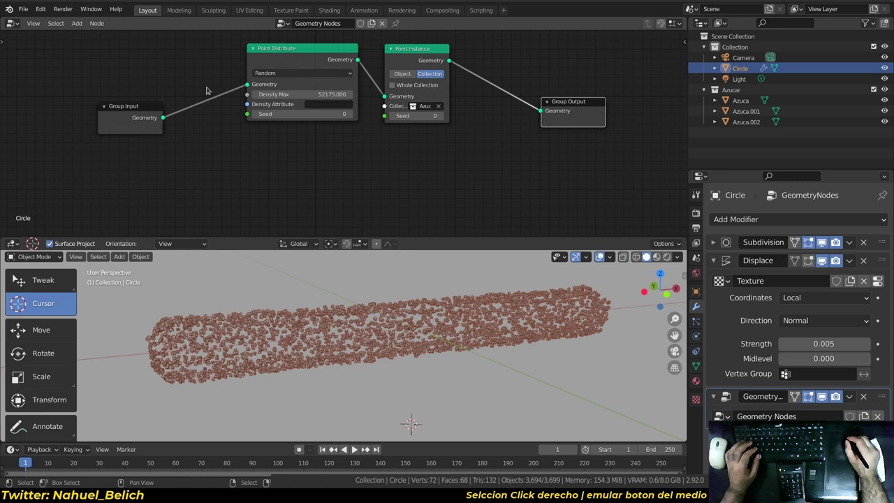
- Select the Point Distribute, Point Instance and Group Output nodes in turn, then deselect all
click(276, 57)
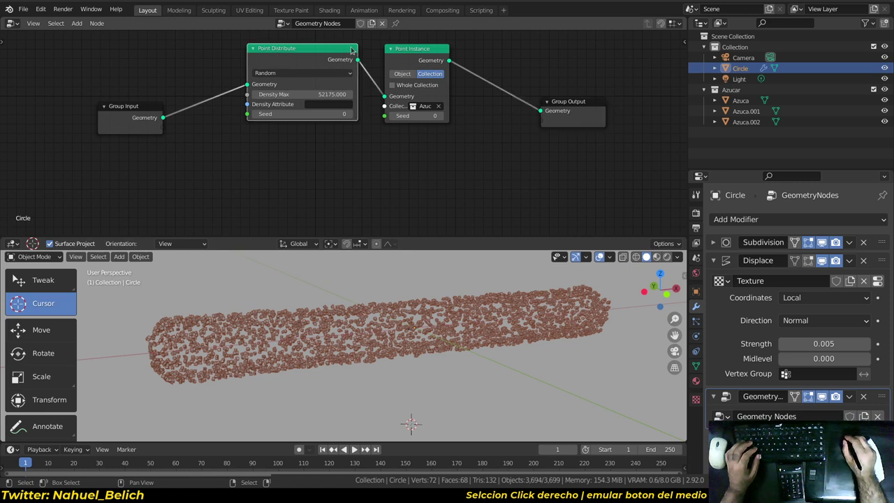
click(414, 57)
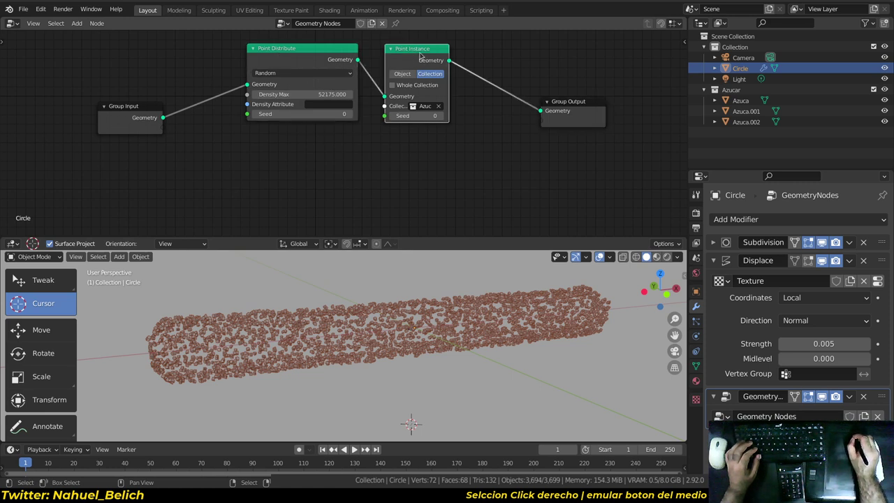
click(587, 124)
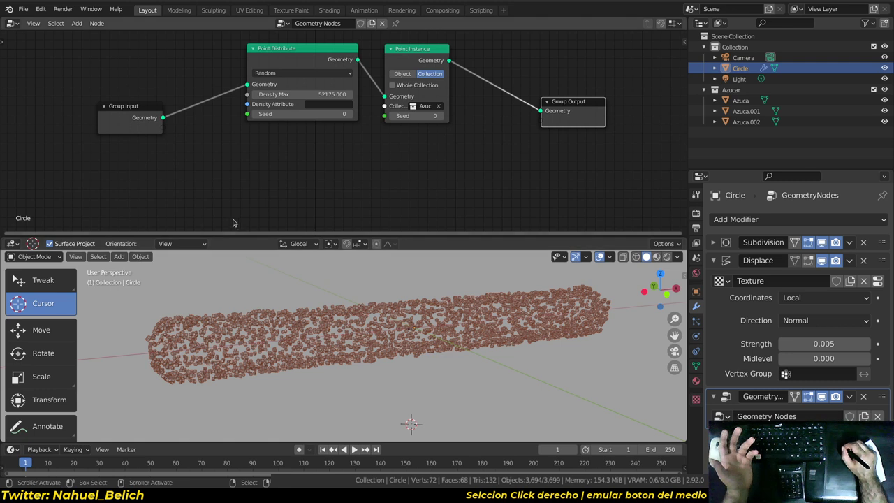
click(301, 66)
click(573, 119)
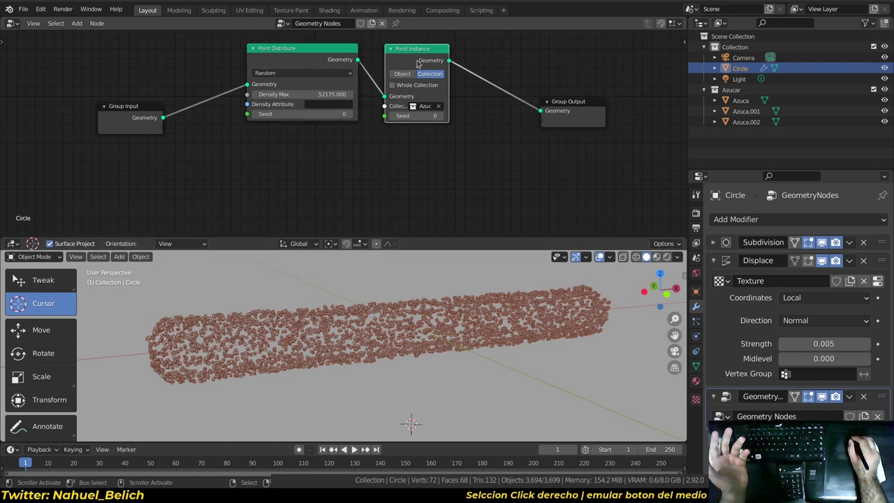
click(578, 127)
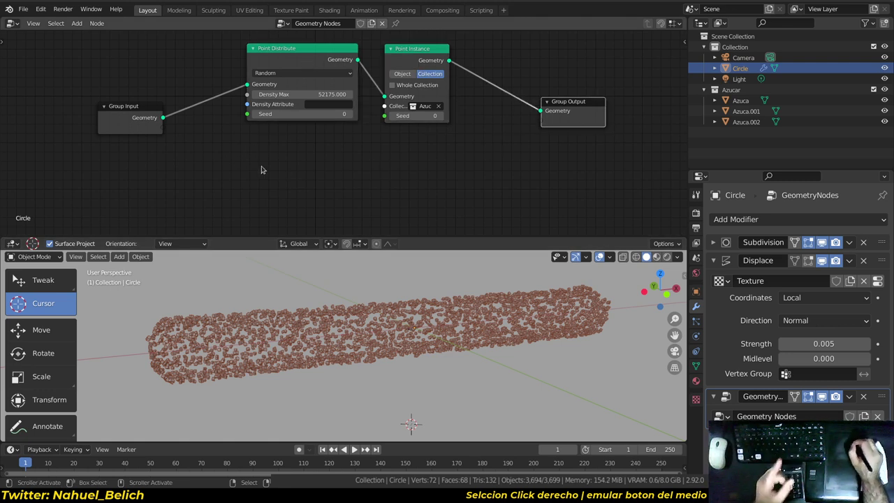
click(167, 119)
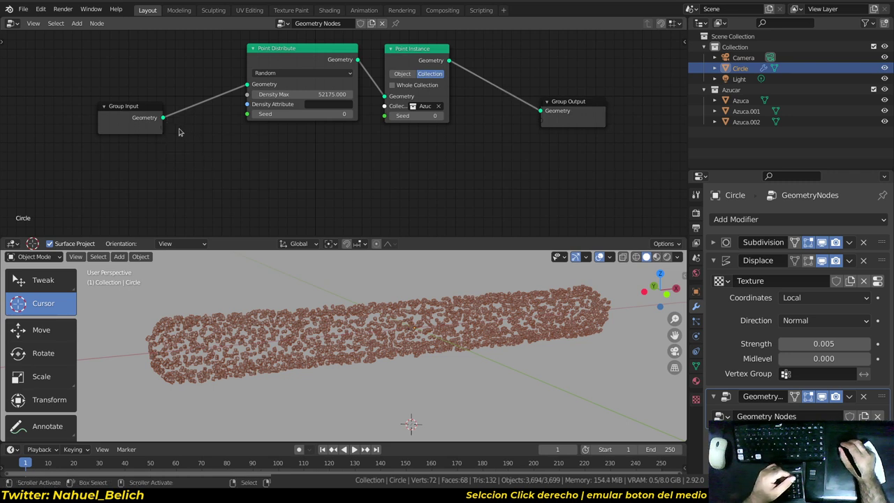
- Link Group Input straight to Group Output, then remove that link so nothing is output
drag(163, 118, 546, 114)
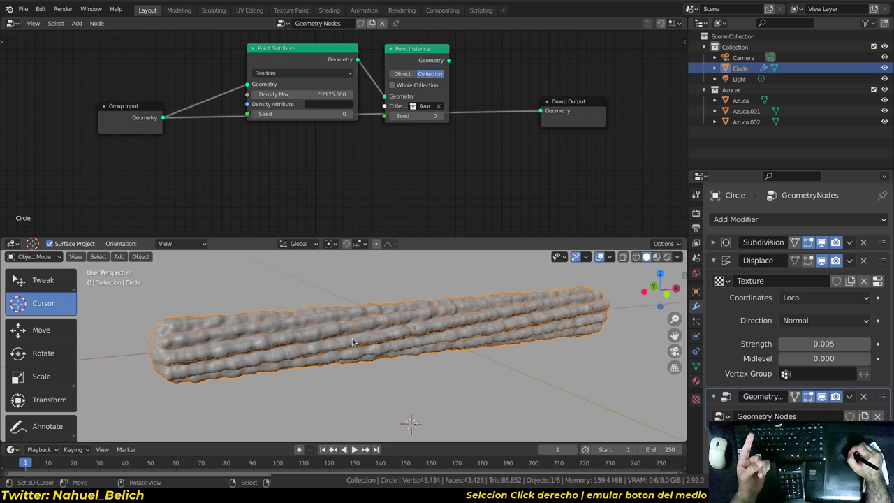
drag(546, 112, 507, 154)
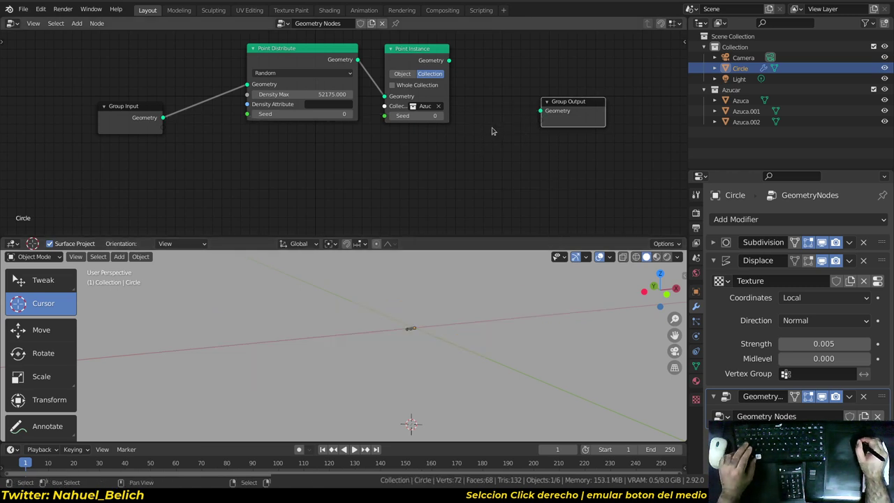
key(shift+a)
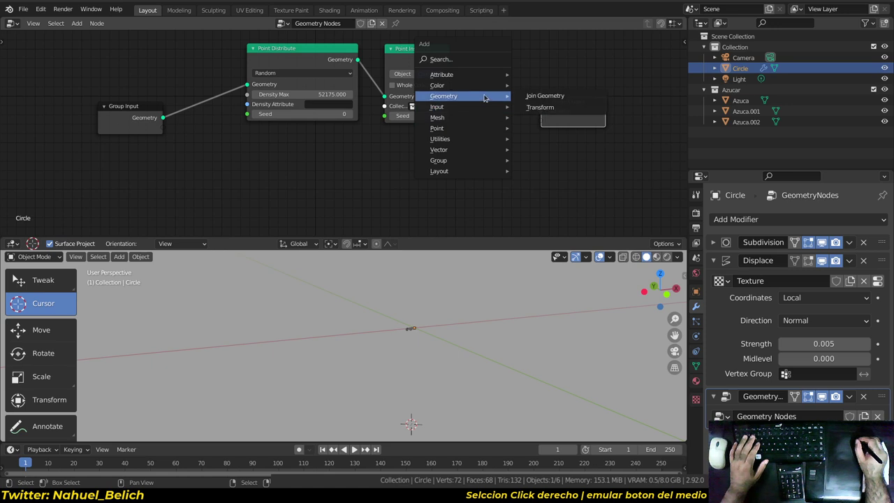
- Add a Join Geometry node feeding Group Output and plug Point Instance's grains into it
click(571, 97)
click(656, 116)
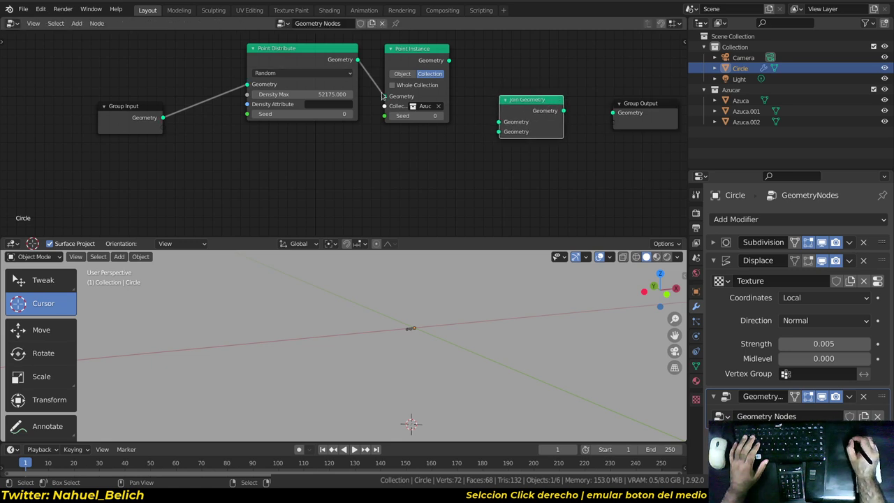
drag(566, 113, 622, 118)
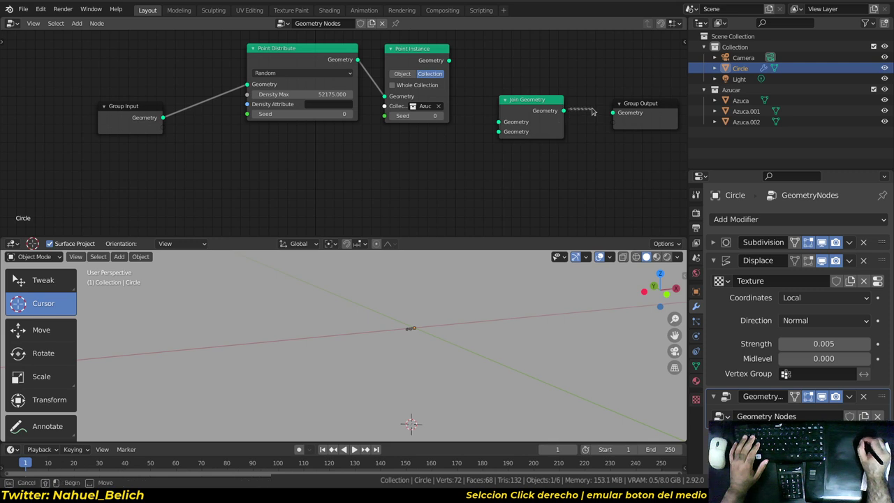
drag(544, 101, 563, 103)
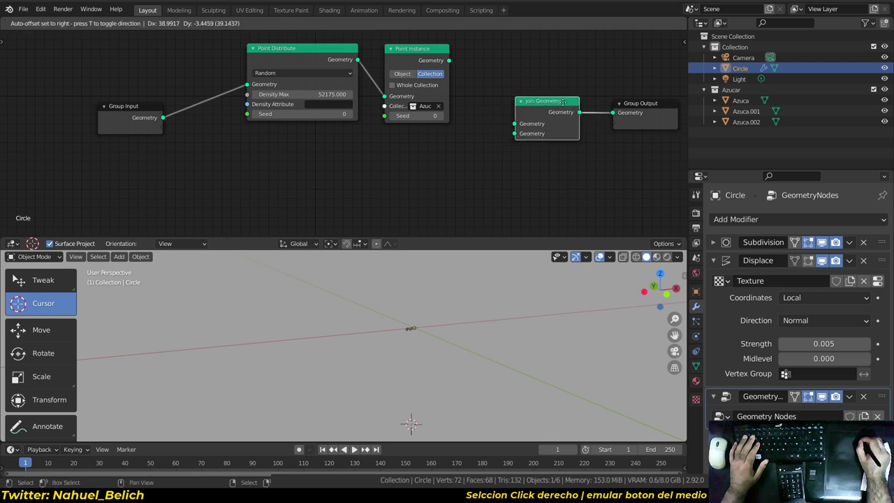
drag(448, 60, 488, 82)
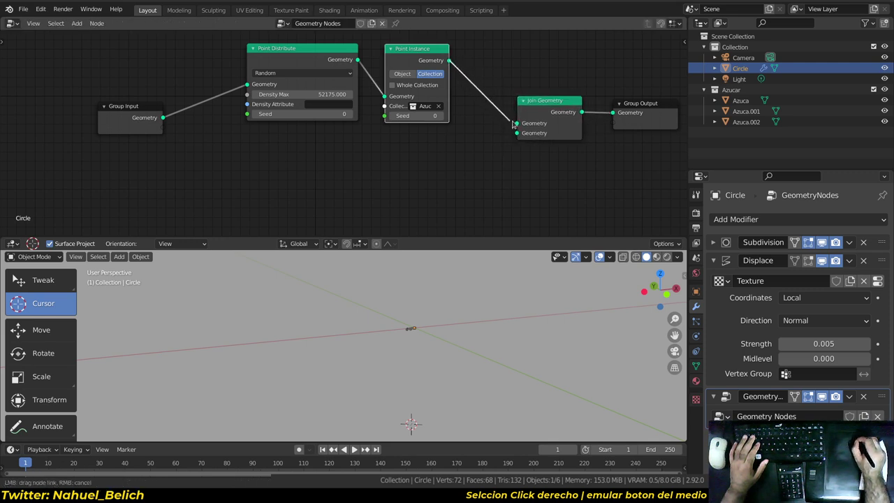
drag(513, 124, 517, 123)
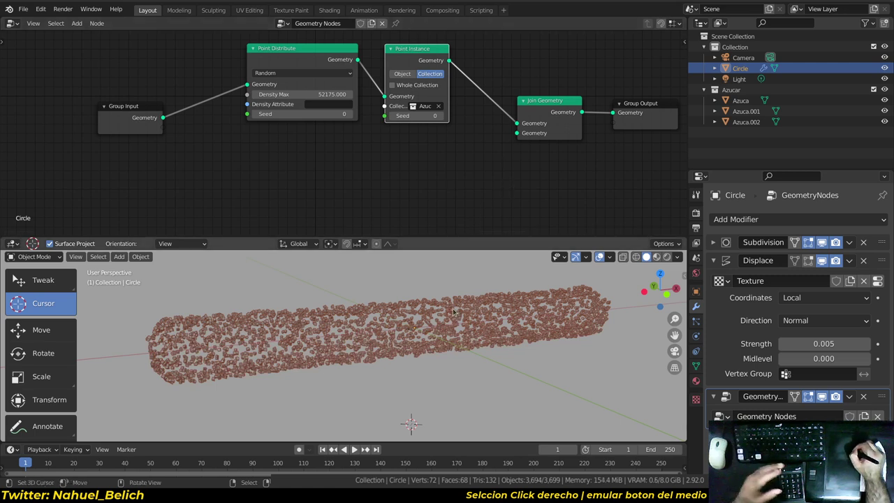
click(307, 63)
- Feed Group Input's cylinder into Join Geometry's second input and orbit around the coated tube
mouse_move(162, 117)
mouse_down()
mouse_move(449, 202)
mouse_move(525, 134)
mouse_up()
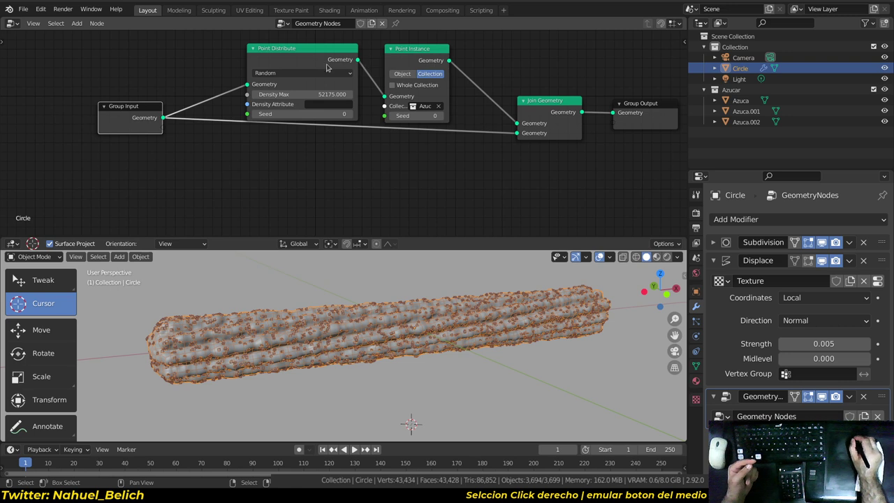
middle_drag(293, 328, 323, 317)
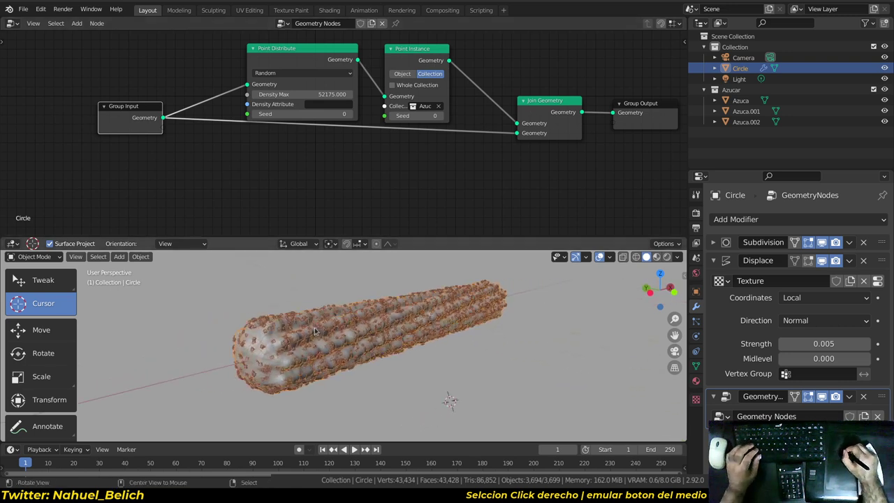
scroll(322, 317, up, 5)
scroll(322, 317, down, 3)
scroll(294, 337, down, 3)
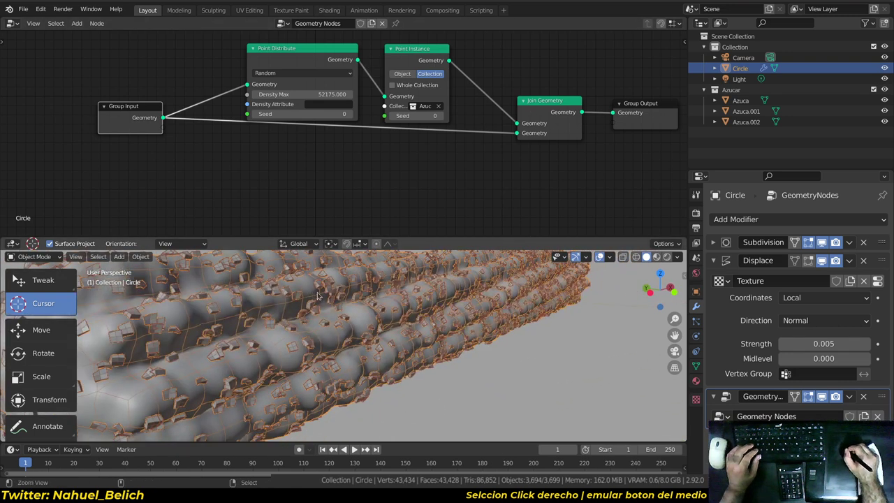
scroll(318, 296, down, 5)
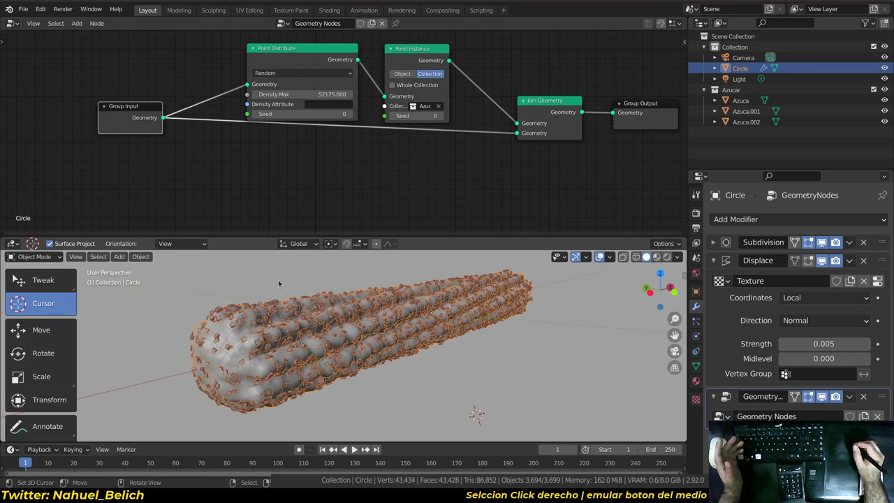
middle_drag(278, 283, 352, 299)
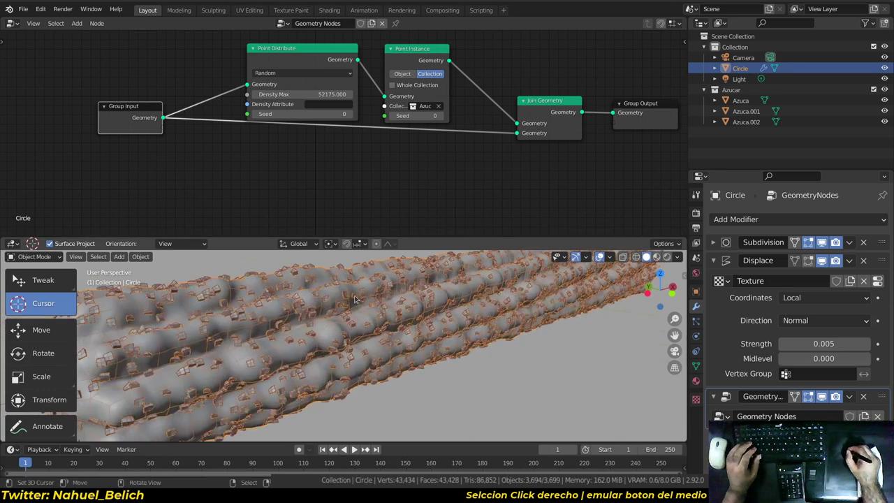
key(alt+a)
- Inspect the cylinder's end and side closely, then select the Azuca grain object
middle_drag(341, 300, 353, 328)
scroll(353, 328, up, 2)
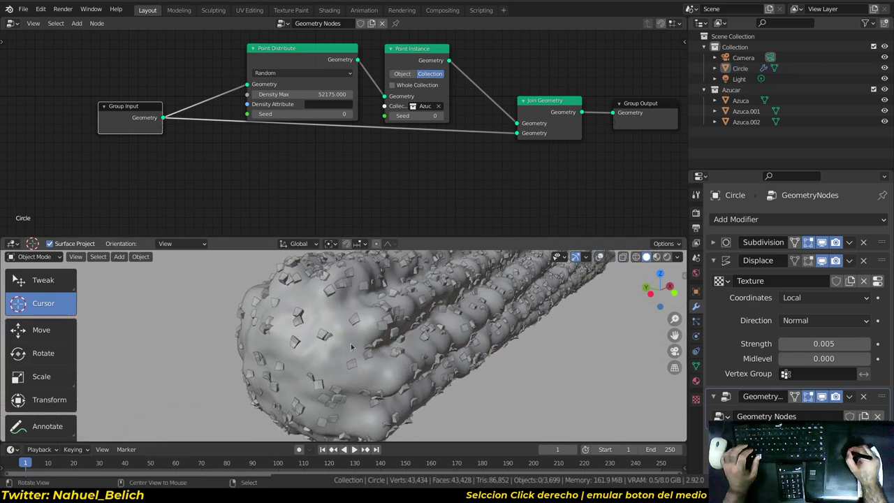
scroll(356, 328, up, 5)
scroll(280, 319, down, 5)
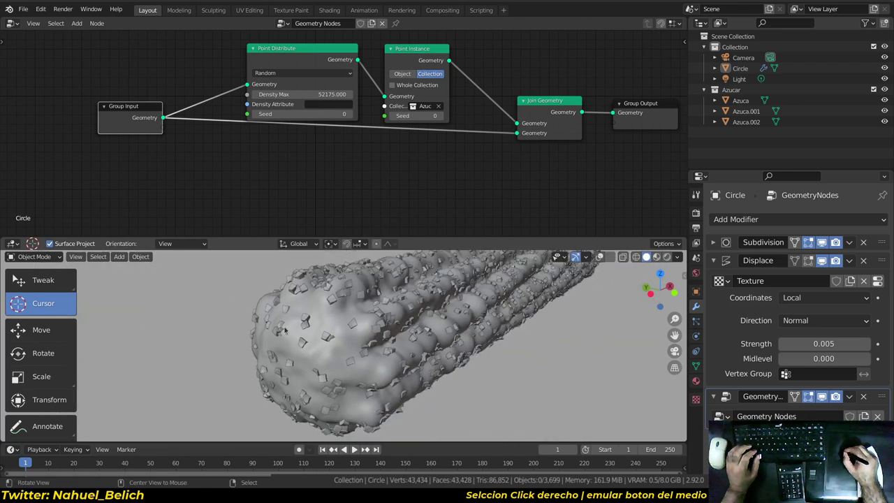
middle_drag(300, 332, 352, 329)
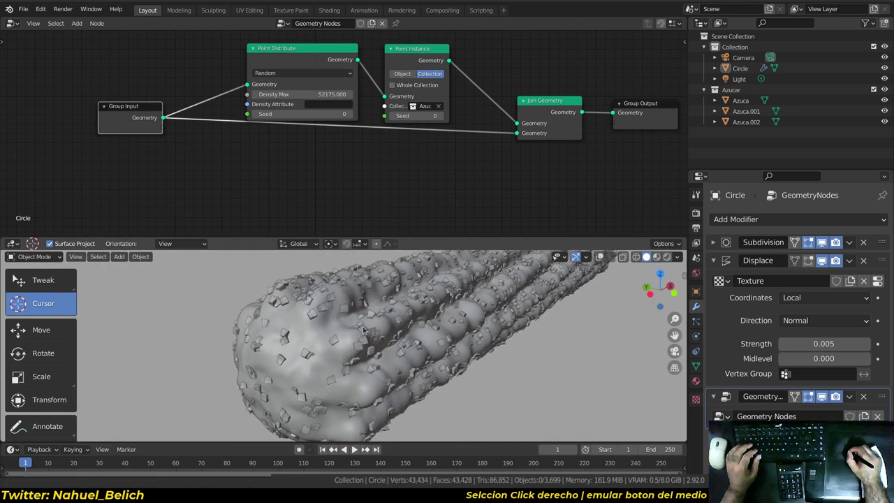
scroll(345, 329, up, 4)
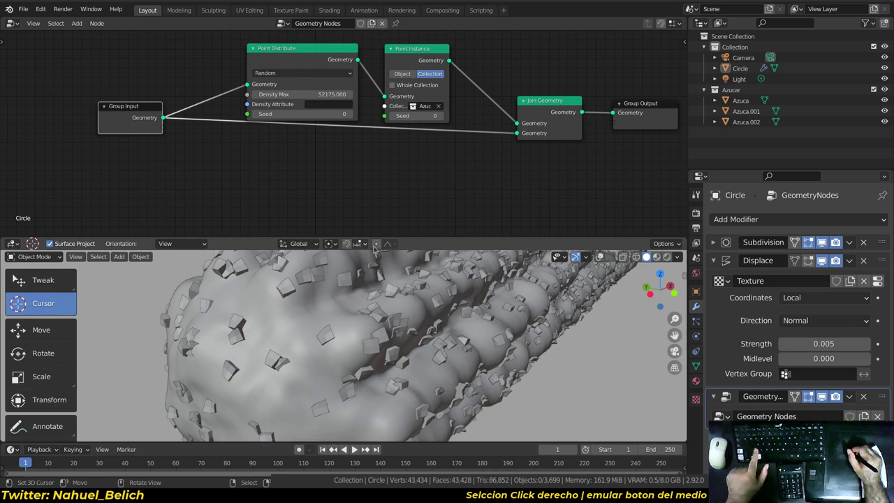
click(733, 101)
- Apply Shade Smooth to the selected Azuca, Azuca.001 and Azuca.002 grain objects
shift+click(746, 122)
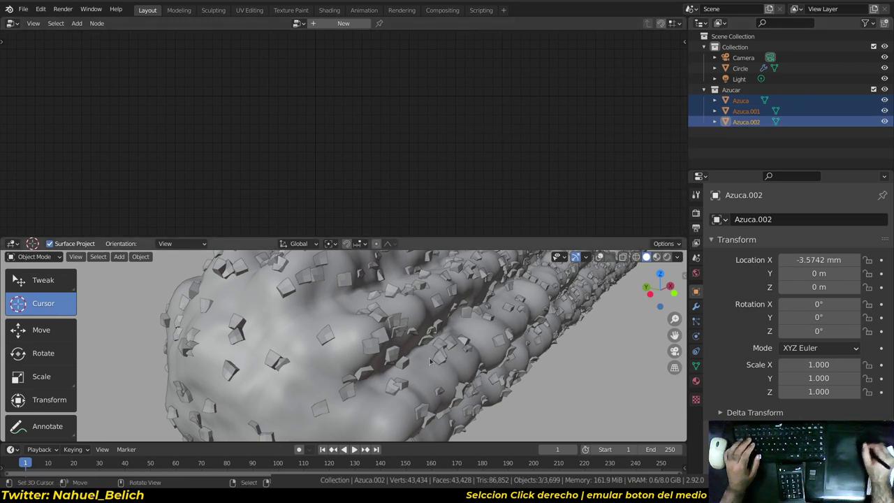
shift+middle_drag(419, 328, 483, 313)
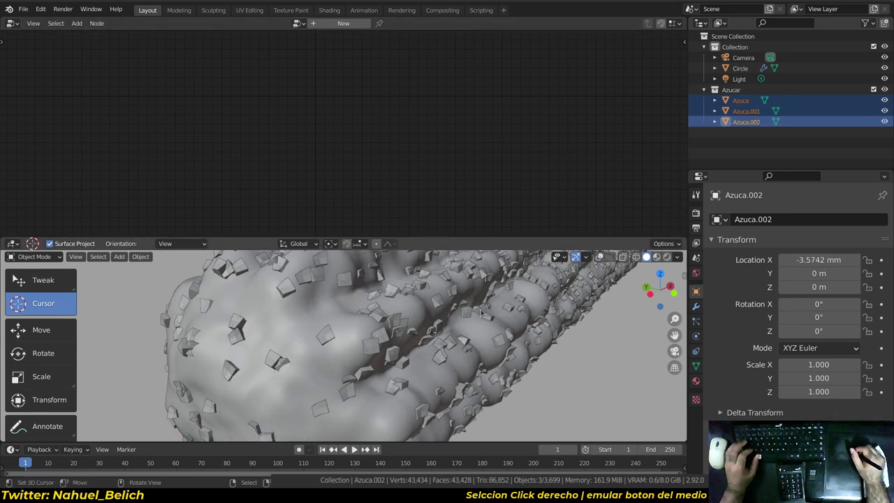
right_click(483, 313)
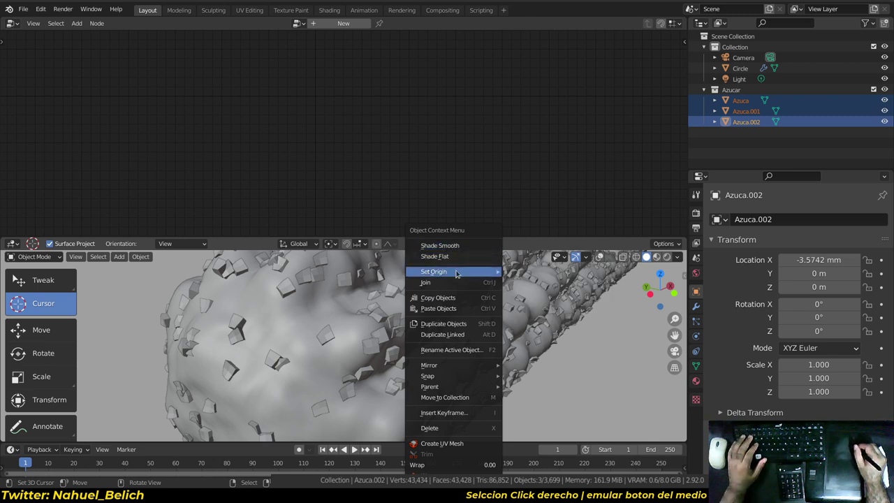
click(465, 247)
scroll(407, 304, down, 5)
middle_drag(406, 305, 375, 320)
scroll(375, 319, up, 5)
- Reselect the Circle cylinder and turn off transform Affect Only Origins
right_click(375, 320)
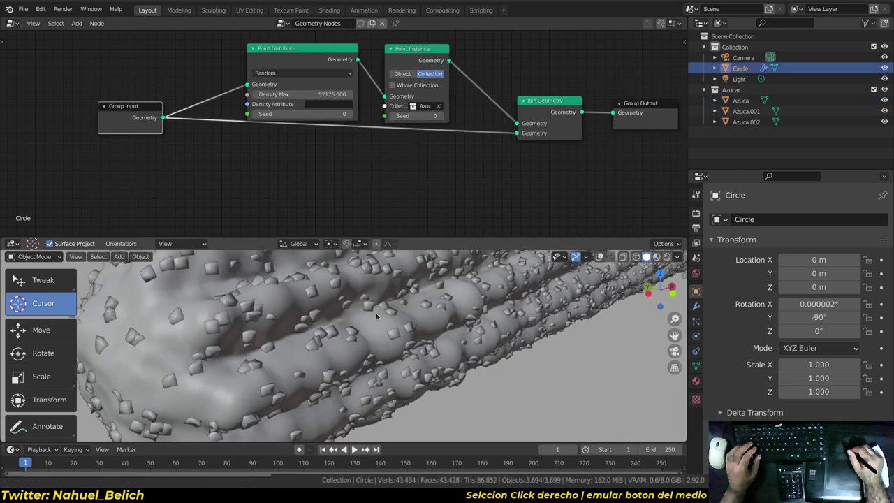
scroll(377, 318, down, 5)
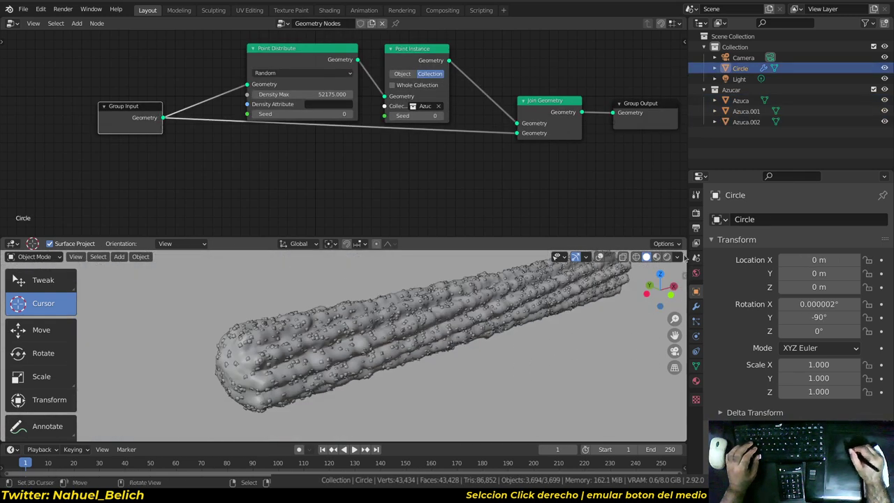
click(678, 244)
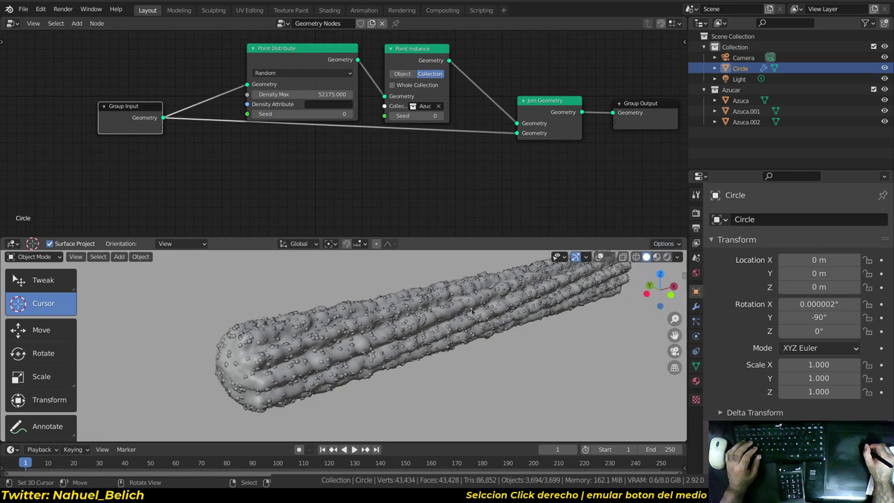
scroll(391, 326, up, 5)
scroll(392, 387, up, 2)
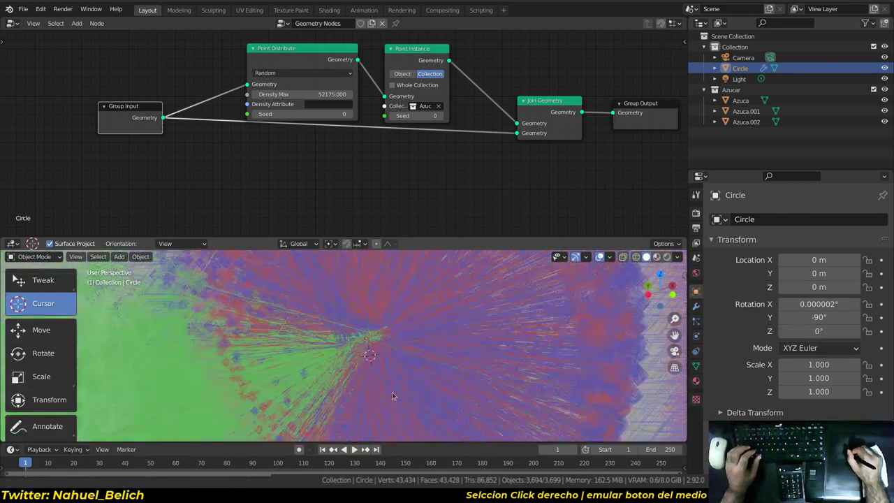
scroll(393, 377, down, 6)
scroll(400, 334, up, 1)
scroll(400, 334, up, 2)
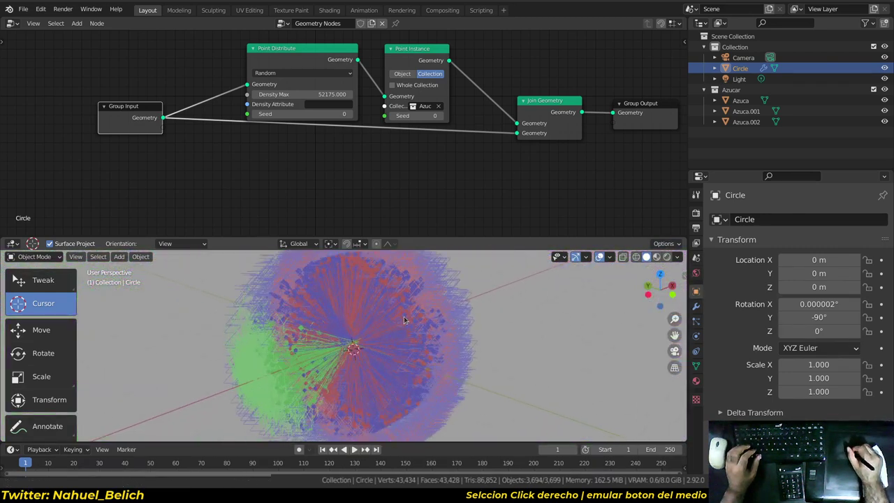
scroll(400, 335, up, 2)
click(678, 244)
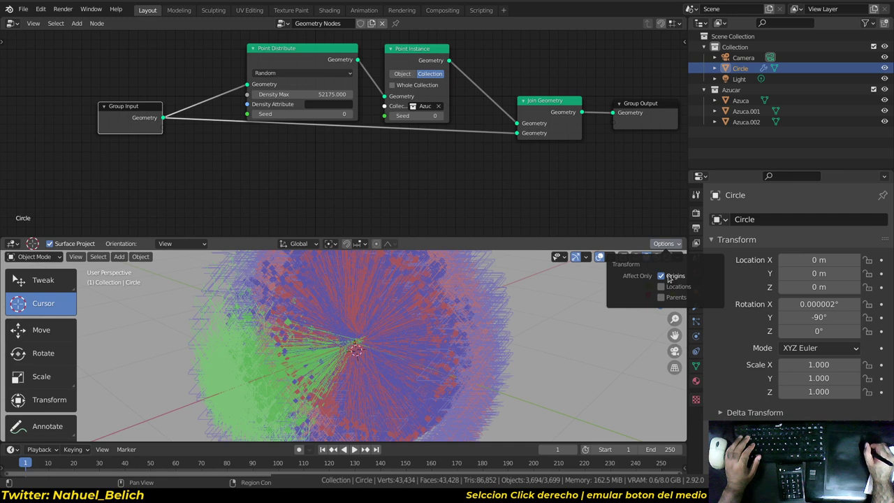
click(668, 278)
- Set Point Distribute's Density Max to 5217.5
click(317, 95)
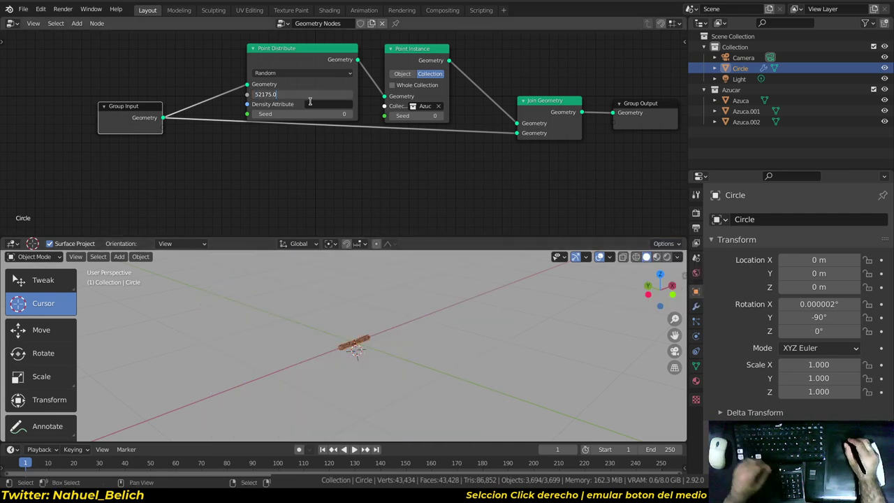
text(/1)
key(Return)
scroll(373, 323, up, 2)
scroll(377, 314, up, 3)
scroll(379, 308, up, 4)
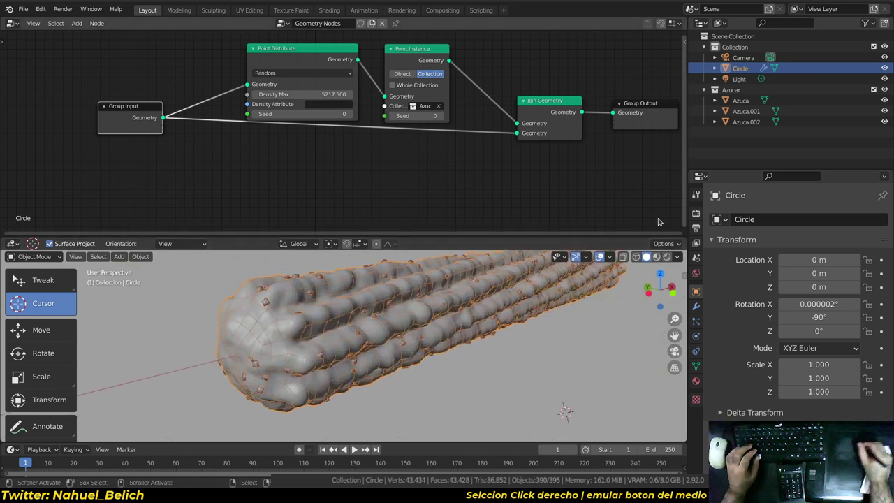
- Orbit to view the whole point cloud and zoom in using the viewport shading settings
click(663, 243)
scroll(466, 324, down, 3)
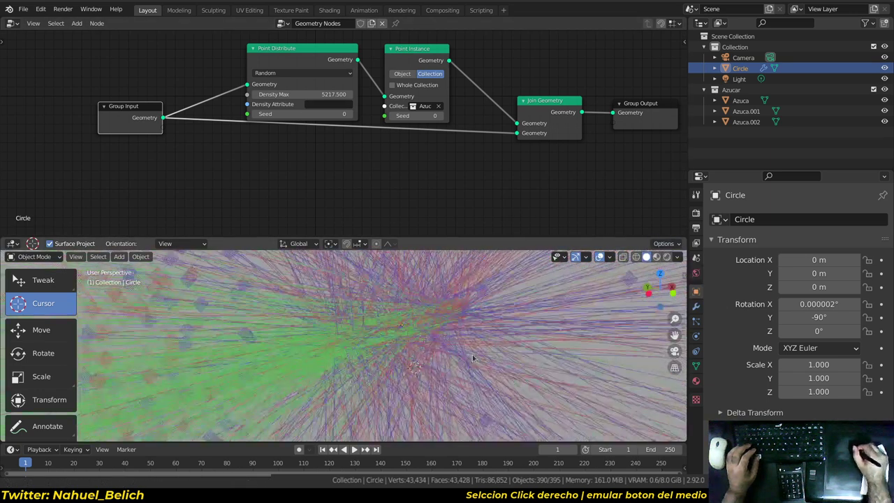
scroll(466, 324, down, 3)
scroll(467, 324, down, 3)
mouse_move(466, 323)
middle_down()
mouse_move(461, 405)
mouse_move(456, 363)
middle_up()
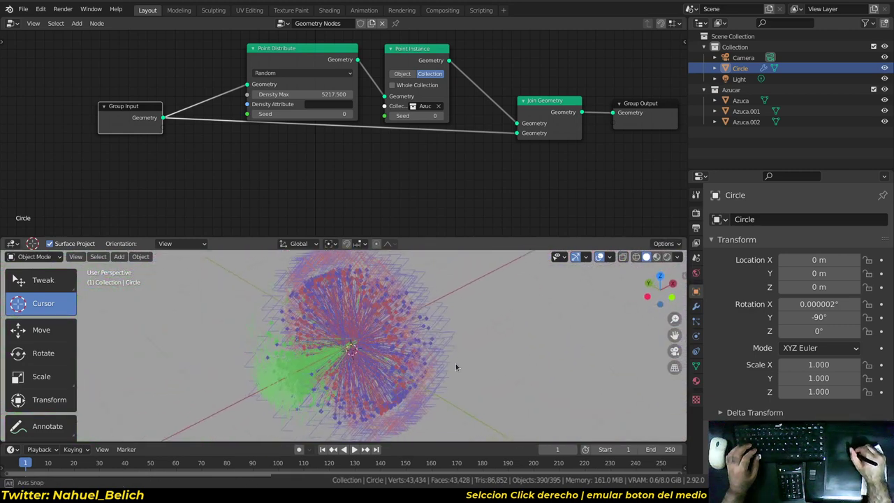
click(676, 256)
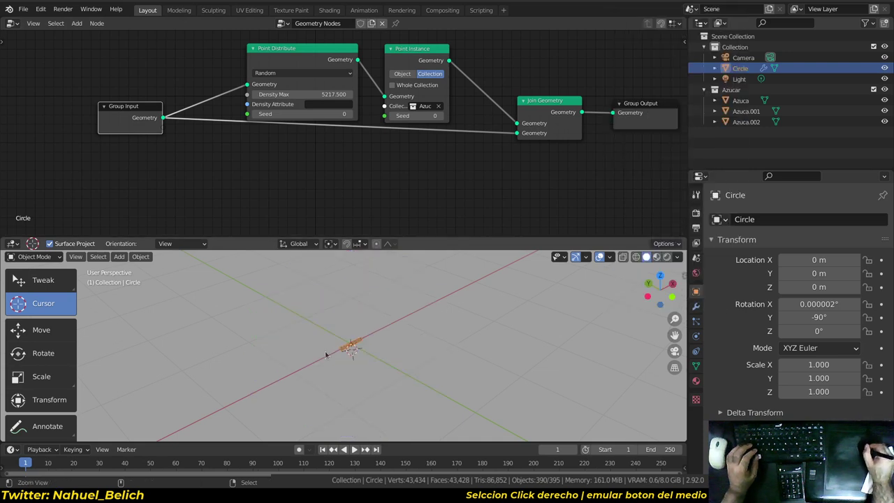
scroll(363, 305, down, 1)
scroll(368, 313, up, 4)
scroll(371, 314, up, 2)
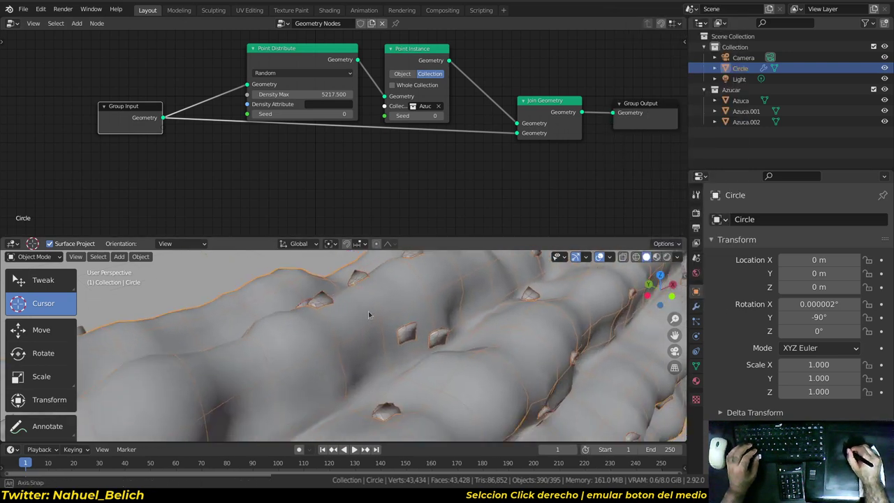
scroll(371, 318, down, 1)
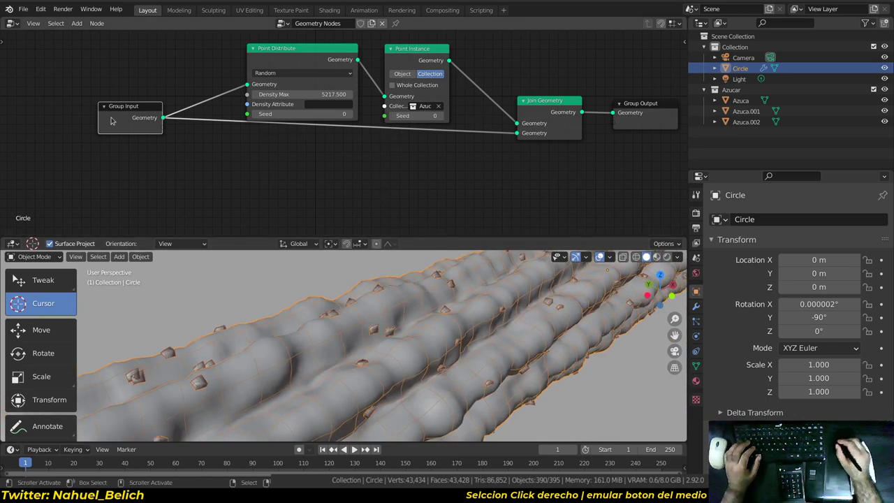
- Widen the gap between Point Distribute and Point Instance by moving nodes apart
drag(110, 120, 70, 138)
drag(297, 64, 222, 58)
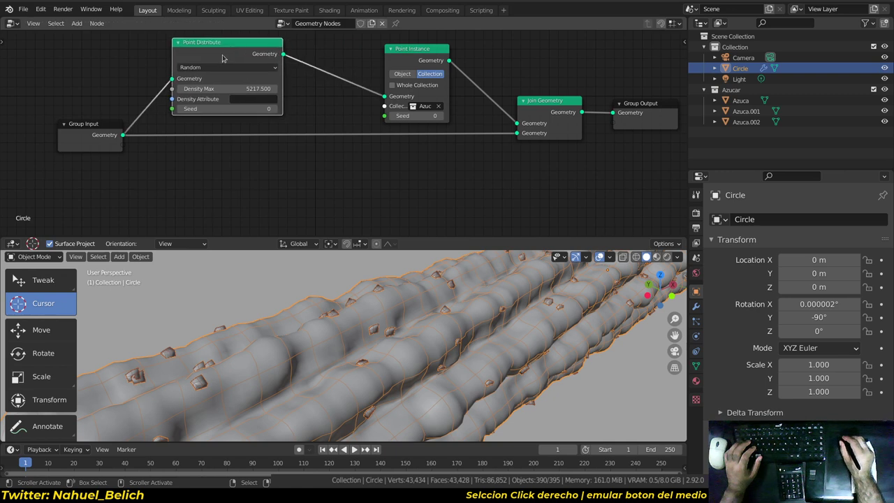
drag(414, 54, 463, 49)
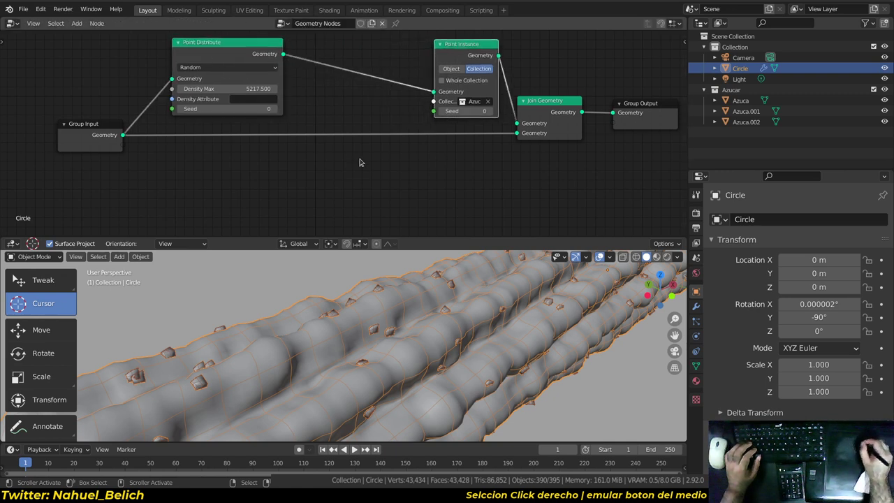
middle_drag(362, 162, 357, 195)
- Insert a Point Rotate node before Point Instance, test rotation values, then delete it
key(shift+a)
mouse_move(321, 219)
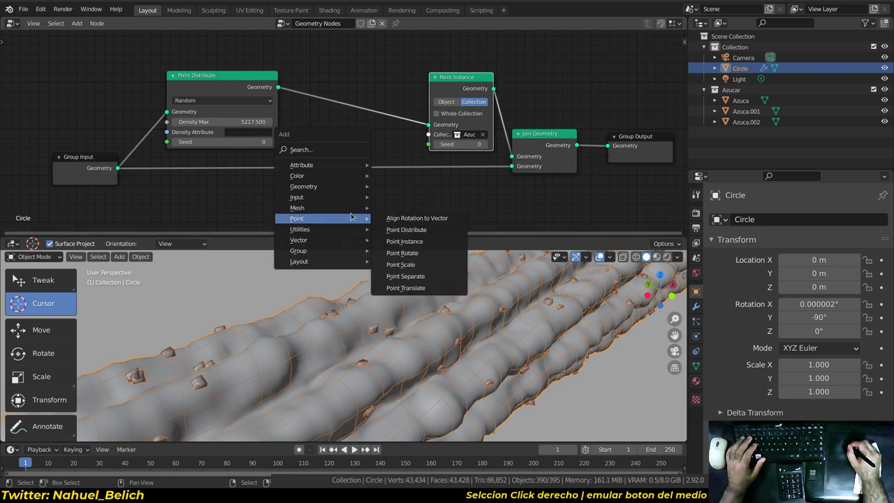
click(432, 253)
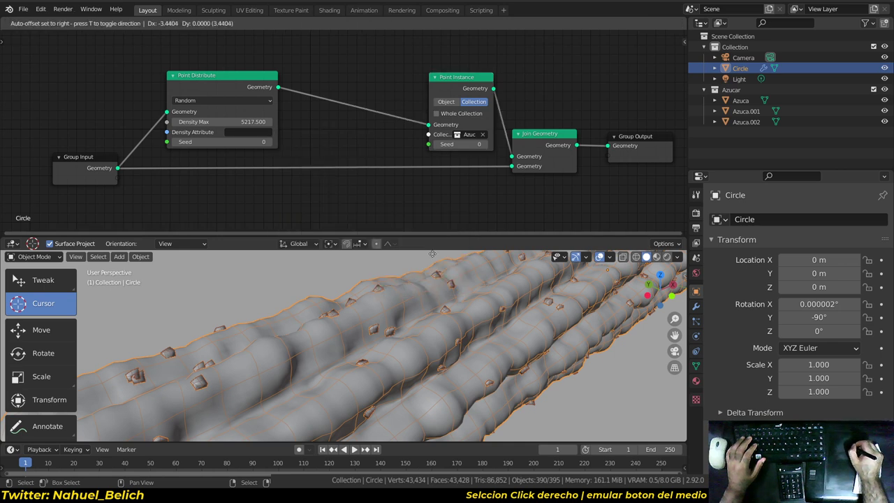
click(328, 49)
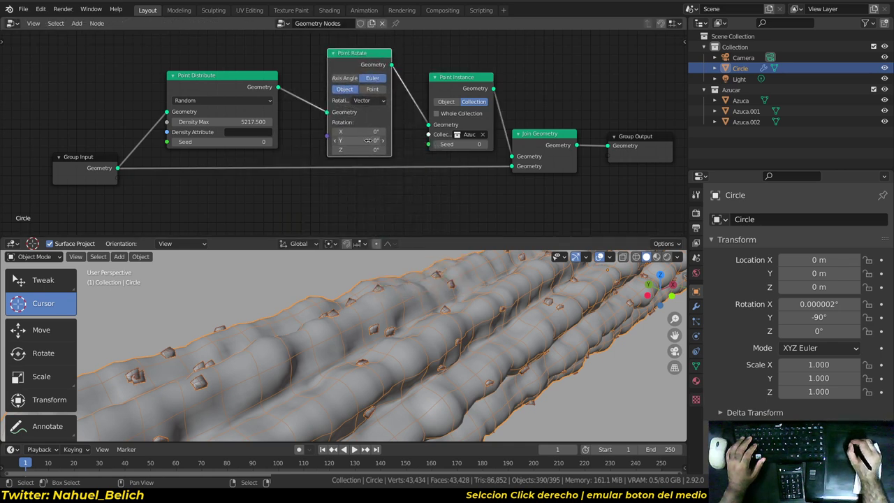
drag(367, 149, 637, 102)
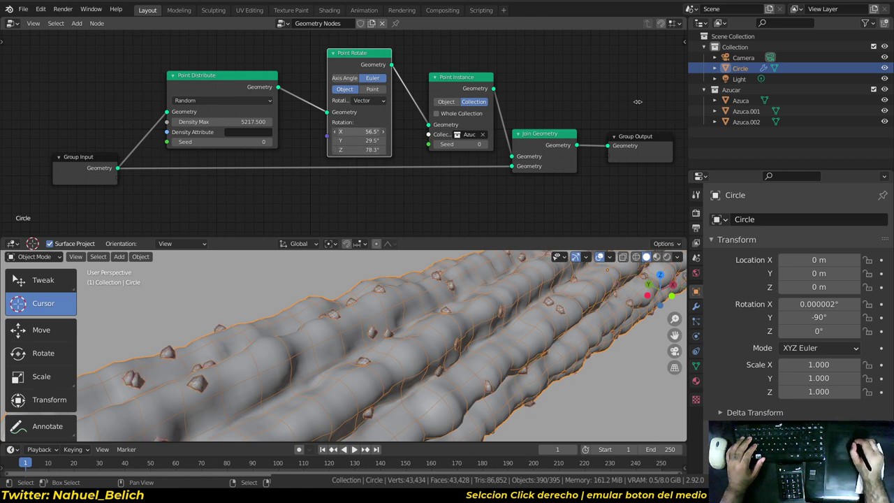
drag(354, 139, 419, 139)
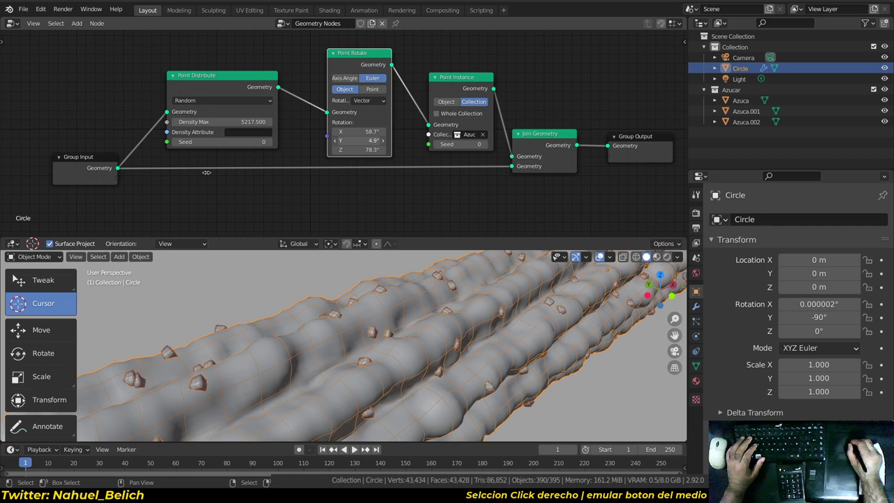
drag(359, 140, 323, 122)
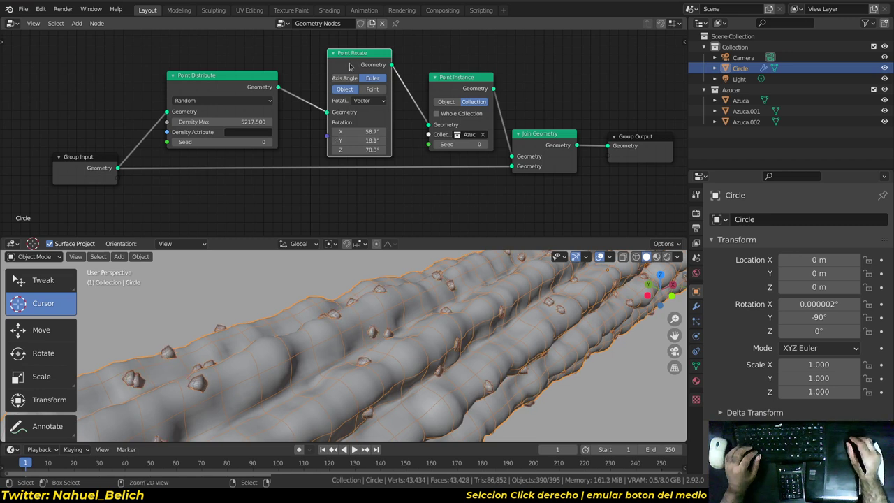
key(x)
key(shift+a)
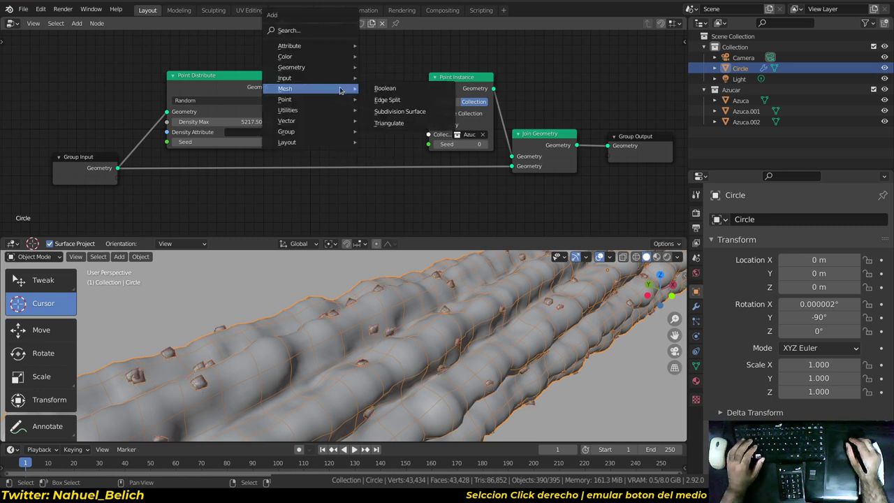
- Insert an Attribute Randomize node before Point Instance and set its data type to Vector
text(ra)
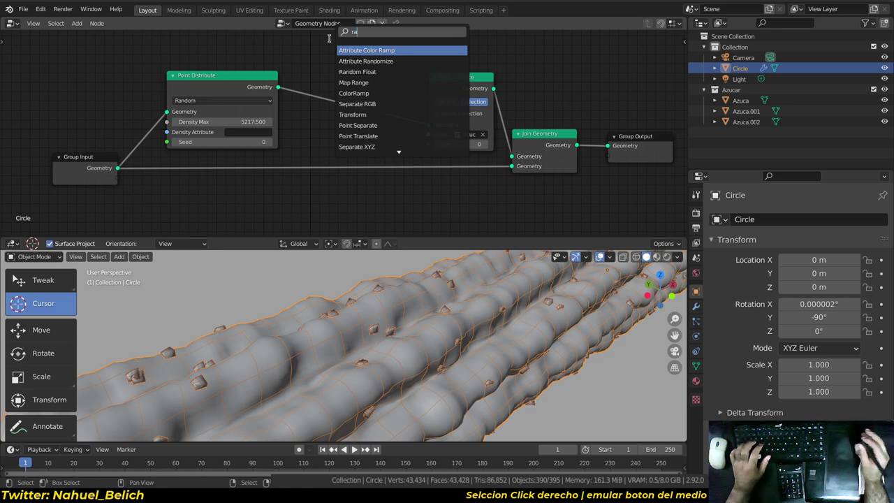
text(nd)
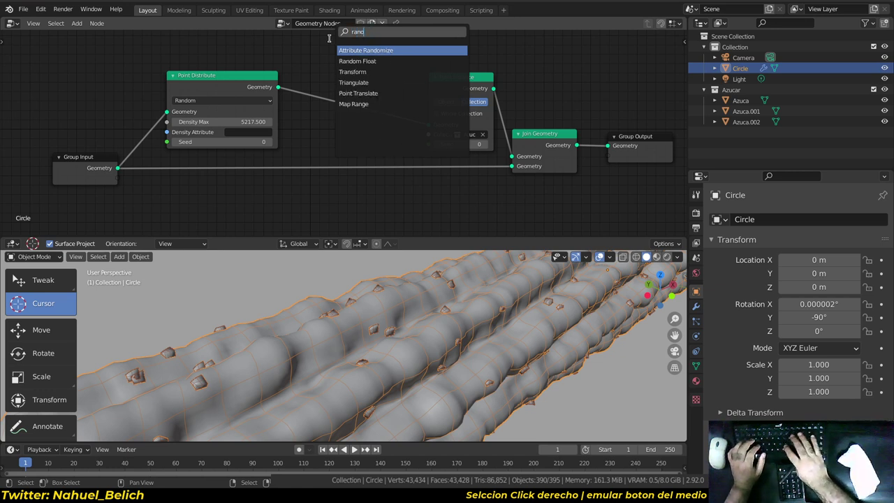
text(om)
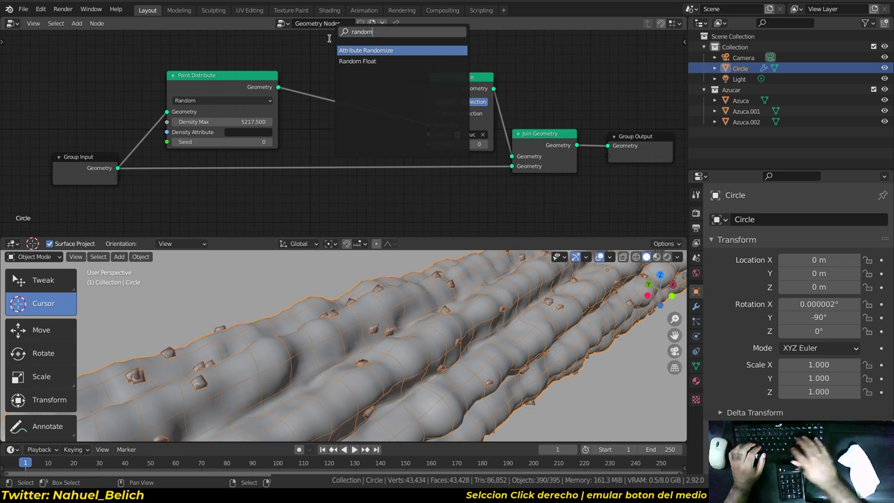
click(401, 50)
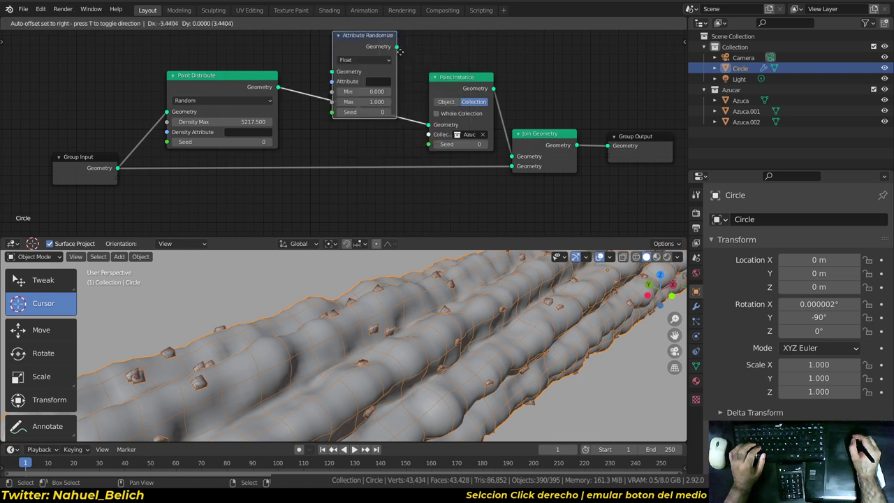
click(362, 77)
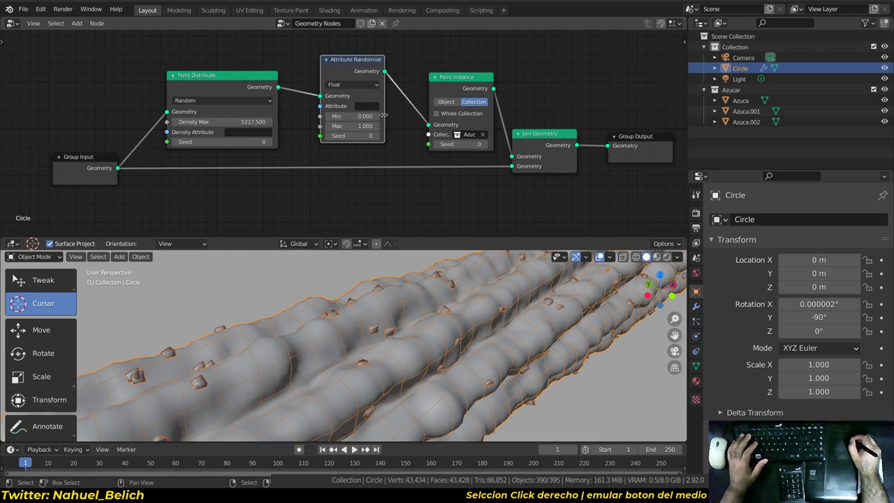
click(375, 85)
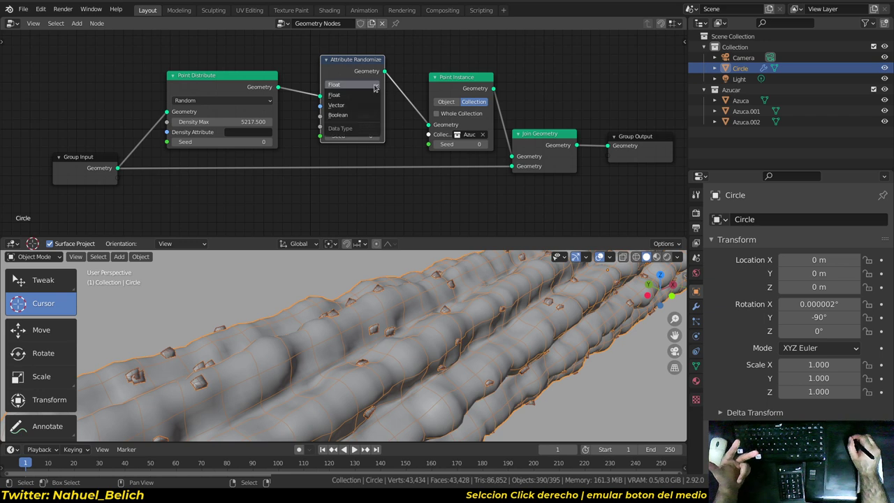
click(369, 106)
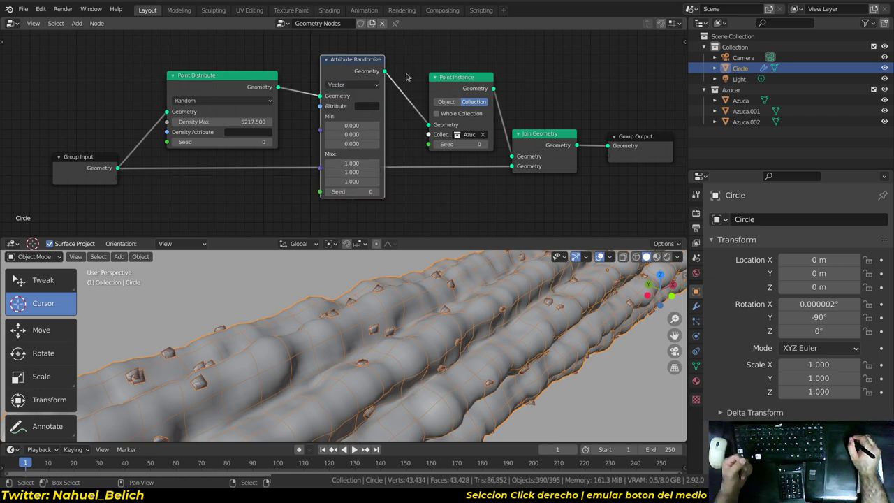
- Reposition the Attribute Randomize node and graph view, leaving Max values at 1.000
middle_drag(406, 77, 412, 176)
drag(365, 189, 365, 143)
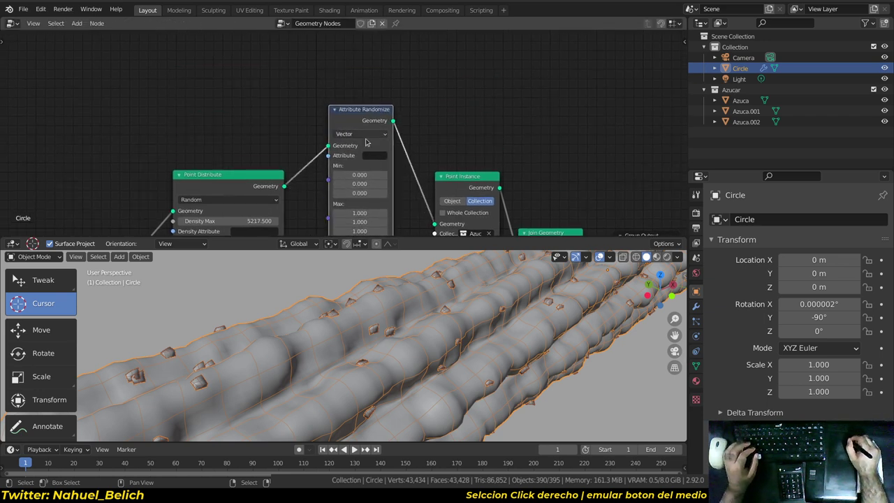
middle_drag(363, 211, 368, 143)
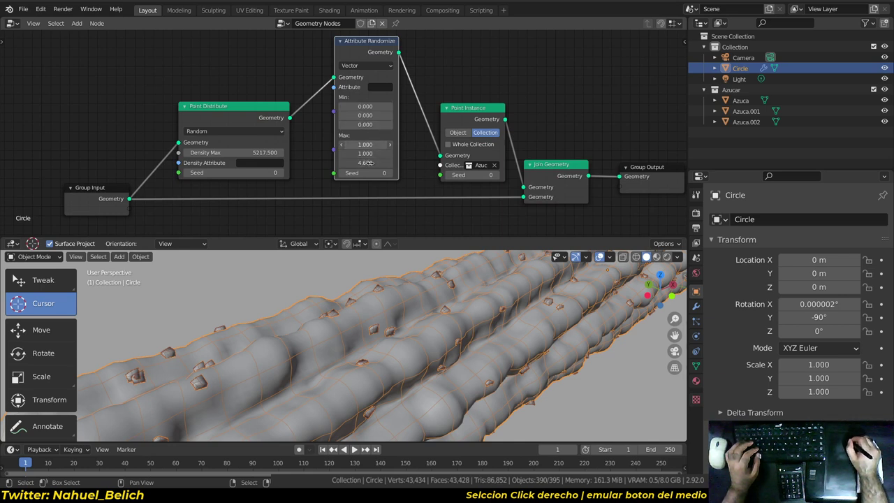
drag(376, 147, 375, 164)
text(4.8)
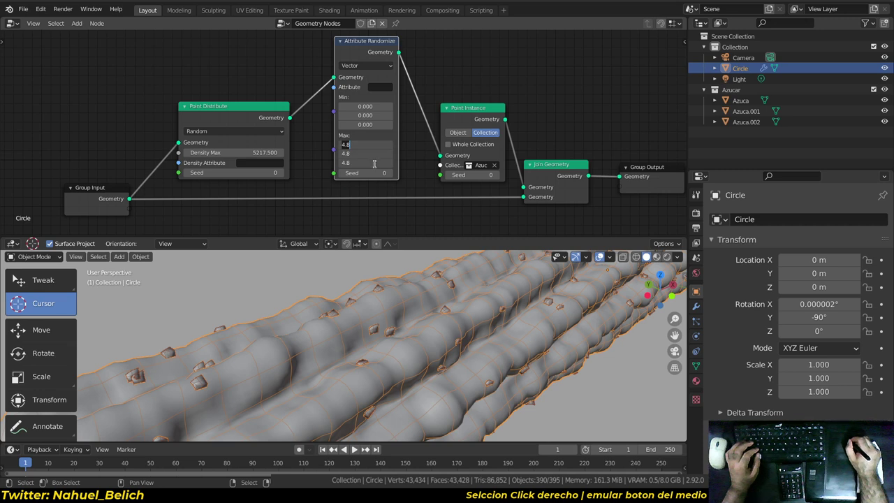
key(Escape)
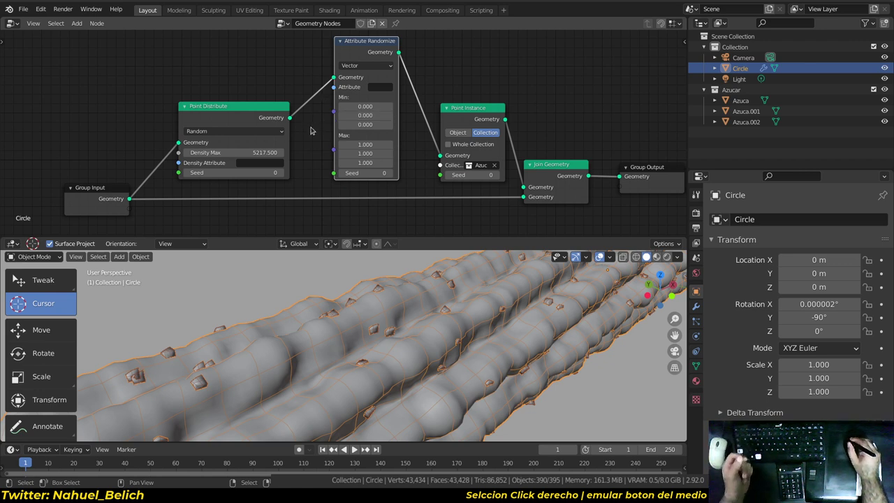
- Make Attribute Randomize drive the scale attribute with Max values of 4.3
right_click(243, 107)
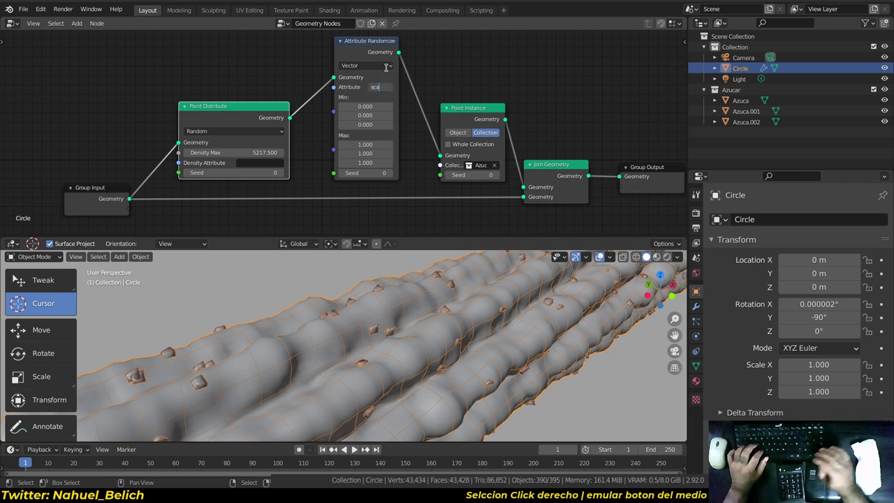
text(scale)
key(Return)
drag(365, 144, 391, 166)
text(4.3)
key(Return)
ctrl+scroll(388, 161, up, 5)
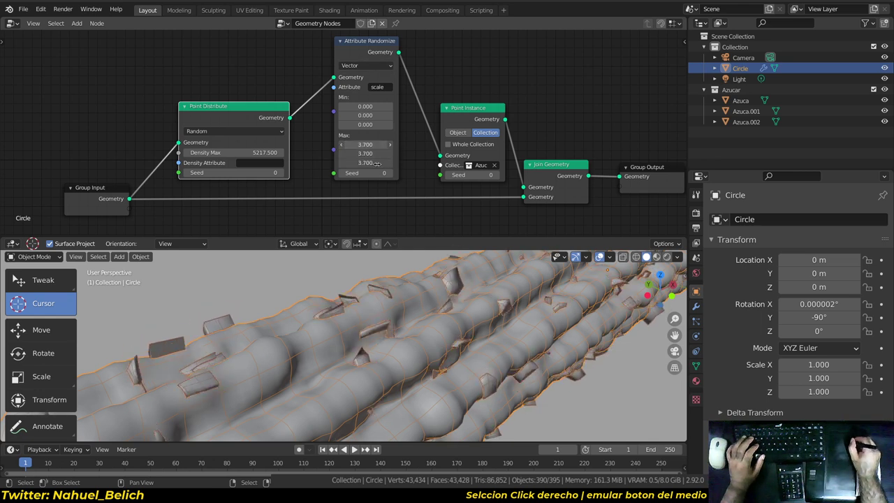
mouse_move(350, 300)
middle_down()
mouse_move(312, 278)
mouse_move(317, 268)
middle_up()
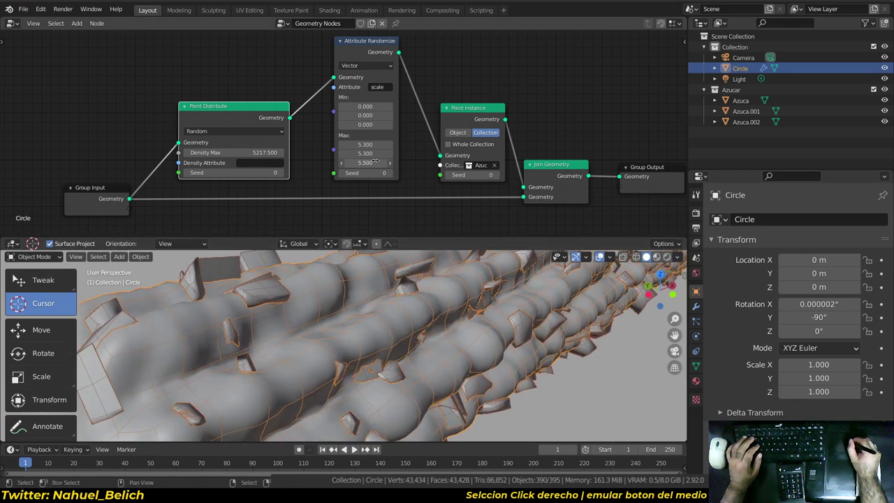
- Apply scale on Azuca, Azuca.001 and Azuca.002, then reselect Circle
click(741, 122)
ctrl+click(746, 111)
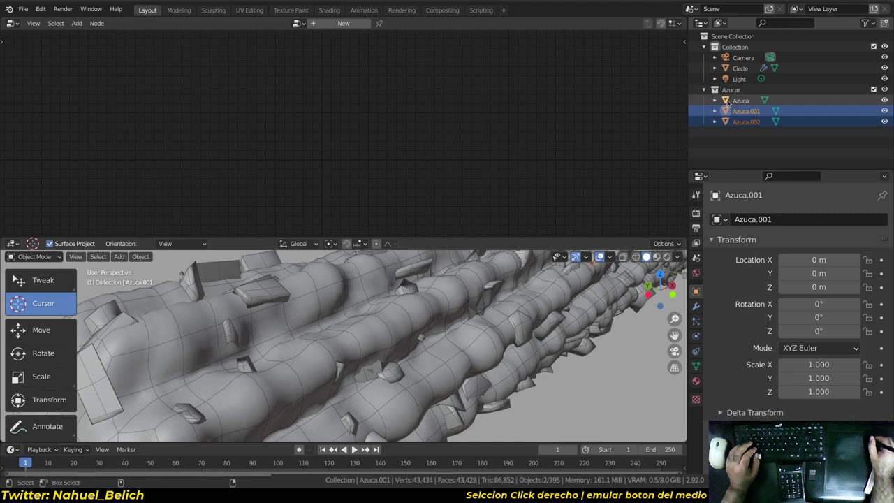
ctrl+click(741, 101)
key(ctrl+a)
click(394, 315)
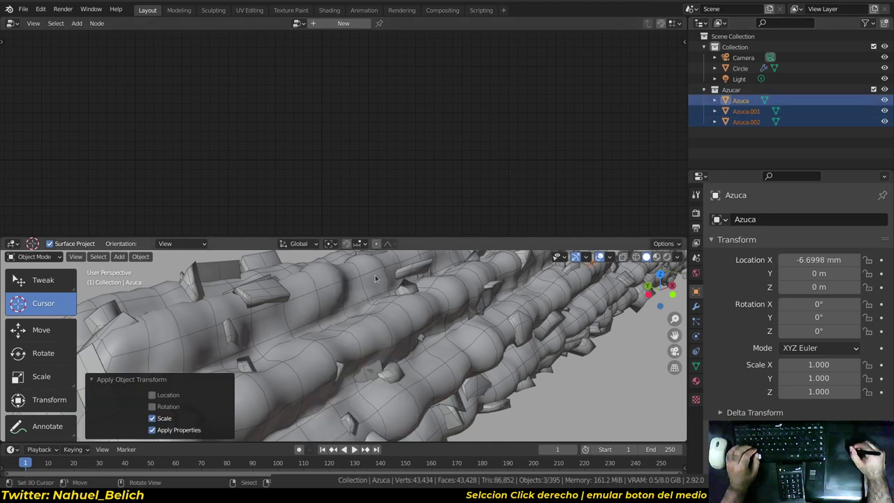
right_click(258, 300)
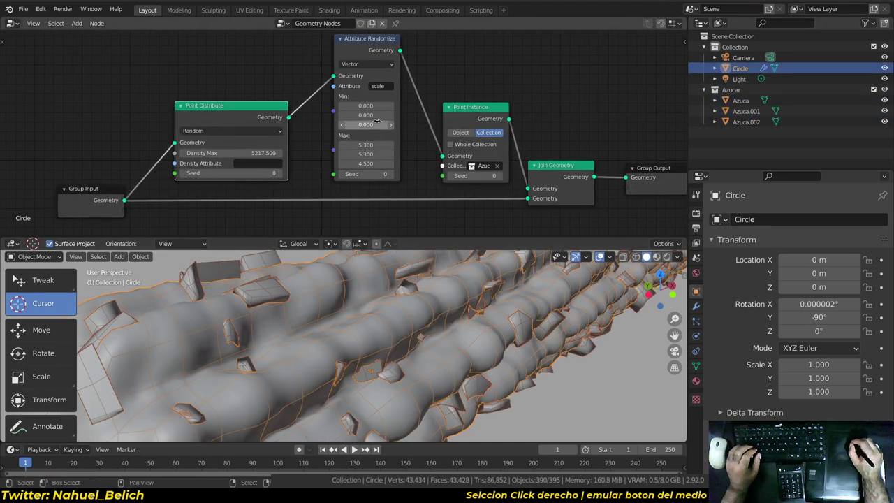
- Set all Attribute Randomize Min and Max values to 0.1 and clear the attribute name
drag(373, 125, 375, 142)
text(2.50)
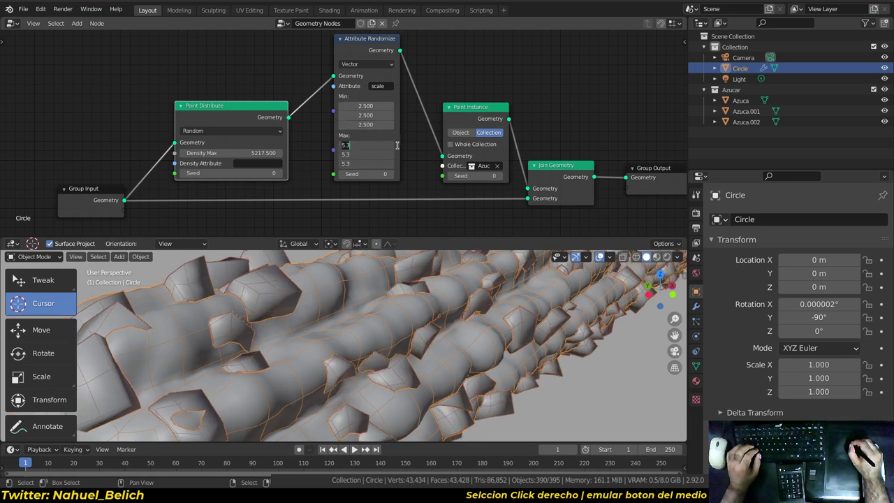
text(0.1)
key(Return)
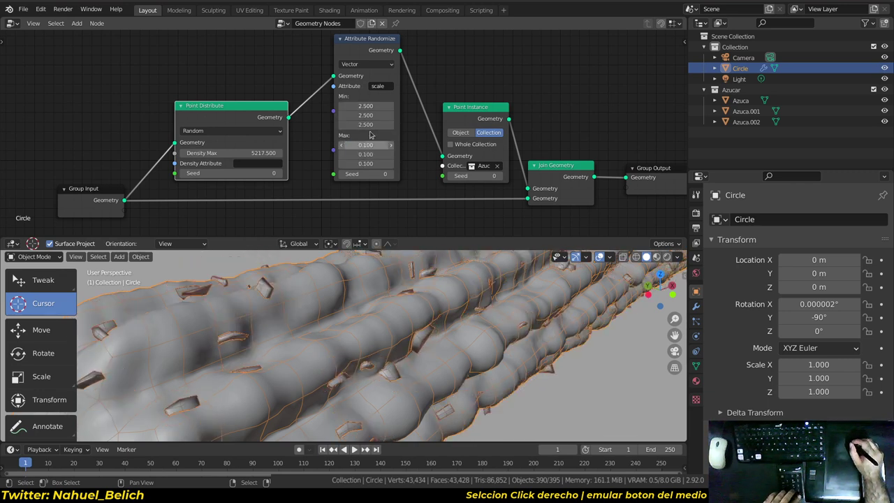
drag(368, 125, 365, 105)
text(0.1)
key(Return)
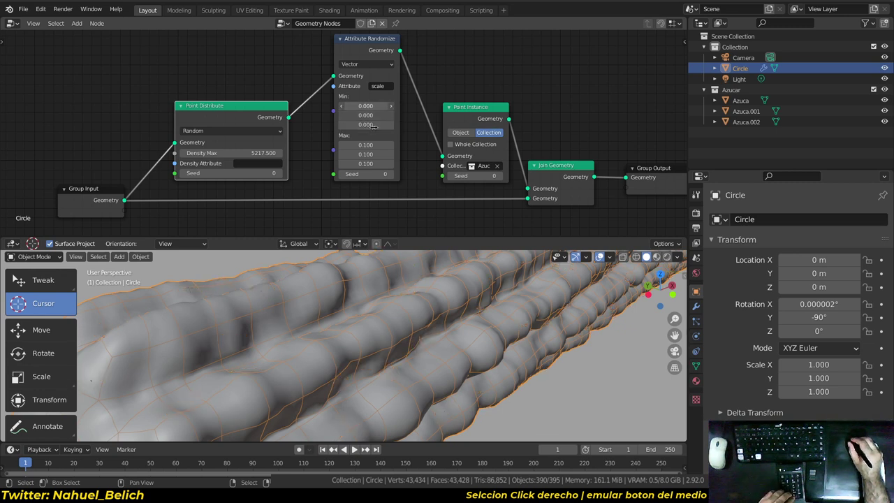
middle_drag(264, 135, 375, 127)
middle_drag(462, 114, 408, 137)
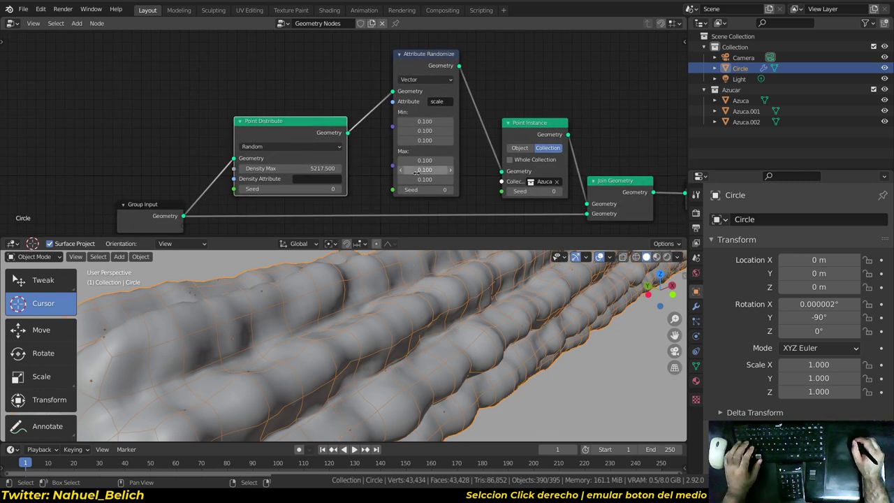
key(BackSpace)
key(BackSpace)
key(BackSpace)
- Randomize the rotation attribute with Max 96.9 on all axes and Seed 64
text(rotation)
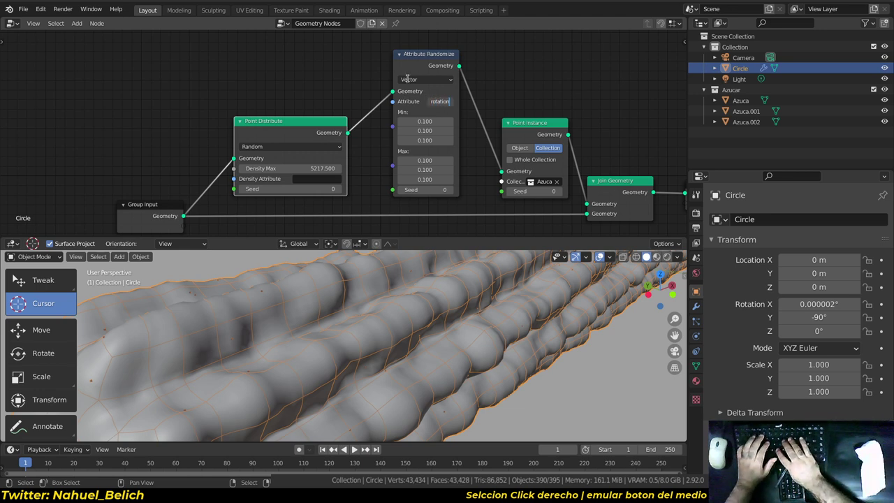
key(Return)
mouse_move(440, 180)
alt+mouse_down()
mouse_move(543, 173)
mouse_move(450, 168)
mouse_move(573, 174)
alt+mouse_up()
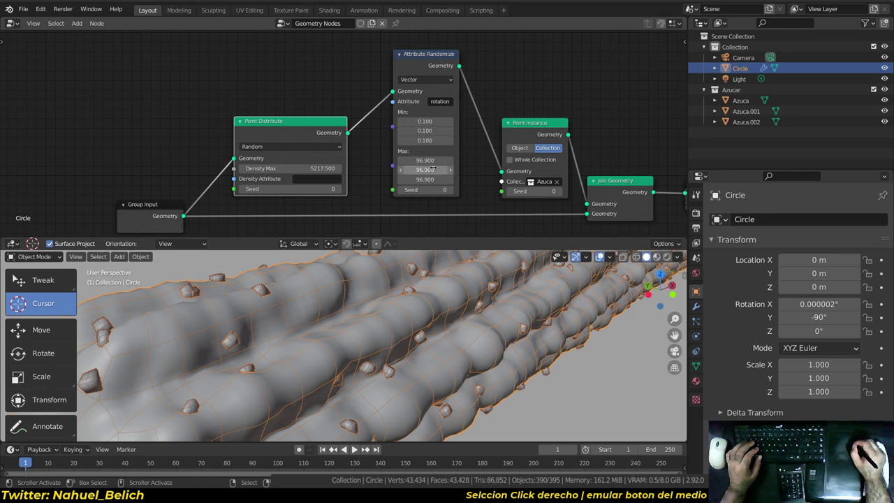
drag(416, 189, 432, 197)
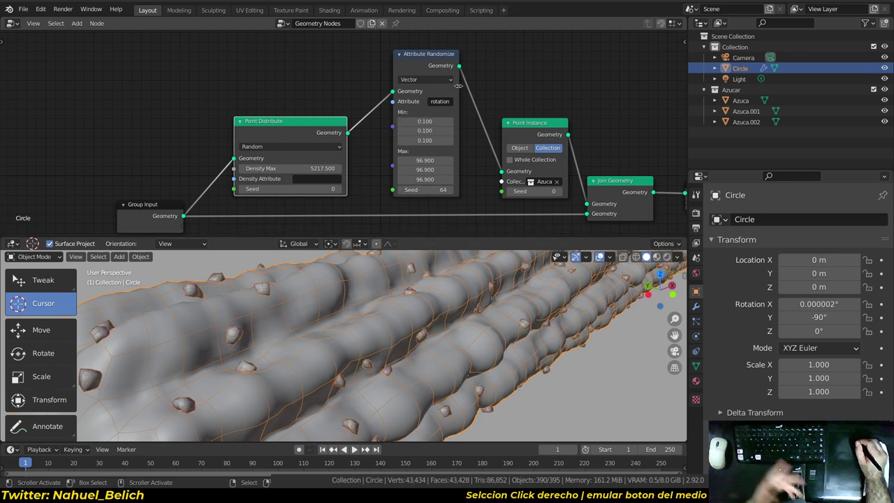
scroll(432, 197, down, 2)
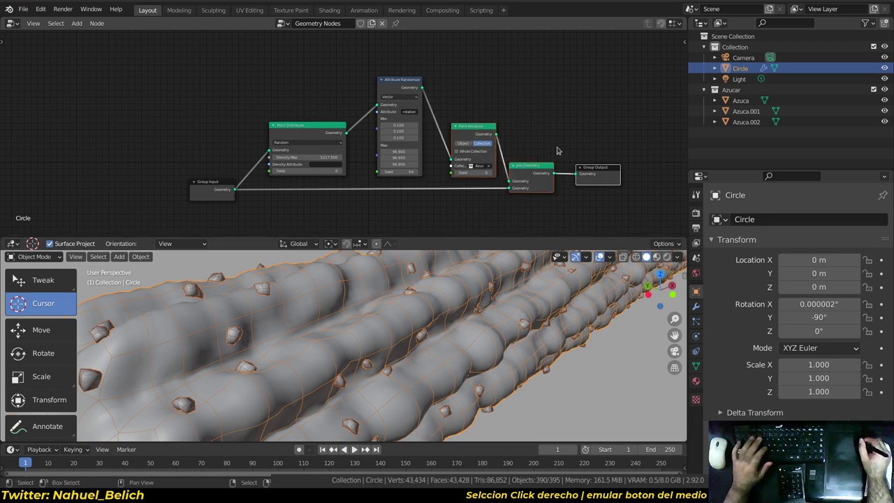
- Move the output-side nodes right, rearrange the other nodes, and view the grains closer
key(g)
drag(334, 130, 318, 130)
drag(398, 88, 368, 93)
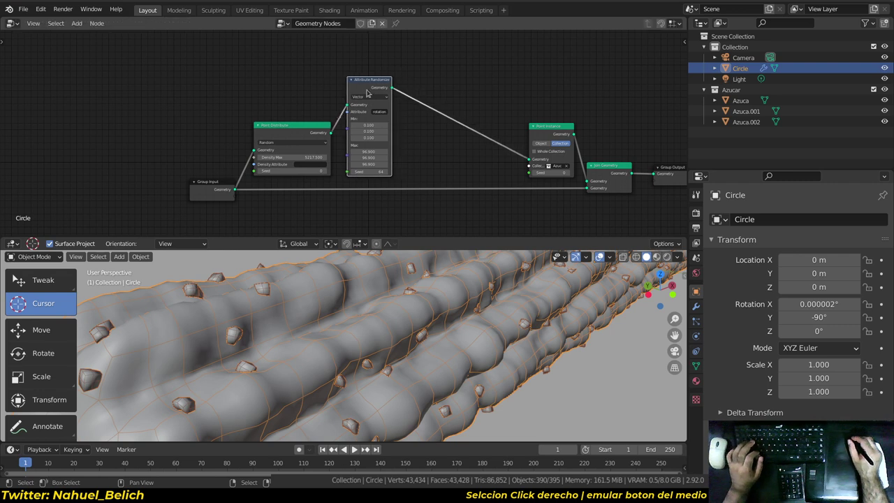
scroll(304, 134, up, 1)
mouse_move(328, 307)
ctrl+middle_down()
mouse_move(328, 328)
mouse_move(334, 279)
ctrl+middle_up()
middle_drag(349, 139, 382, 152)
mouse_move(342, 272)
middle_down()
mouse_move(347, 298)
mouse_move(377, 280)
middle_up()
ctrl+middle_drag(412, 219, 436, 143)
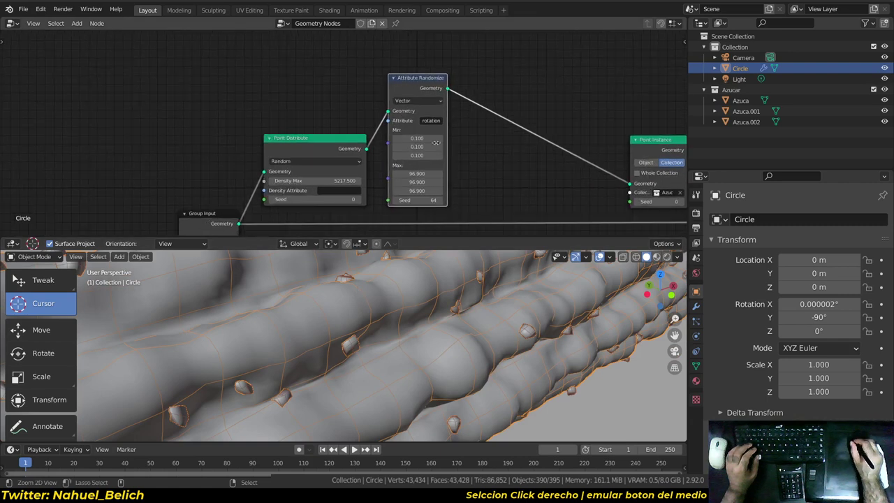
- Duplicate the Attribute Randomize node into the link before Point Instance, randomizing the scale attribute
key(shift+d)
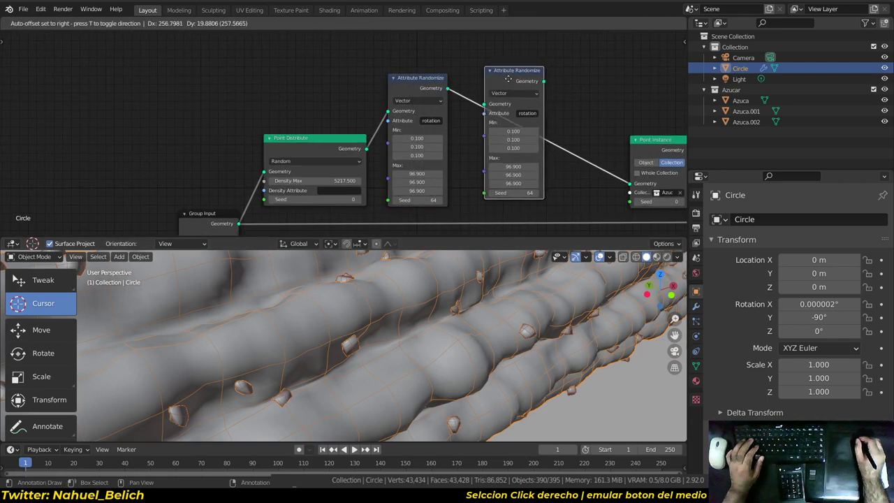
click(499, 98)
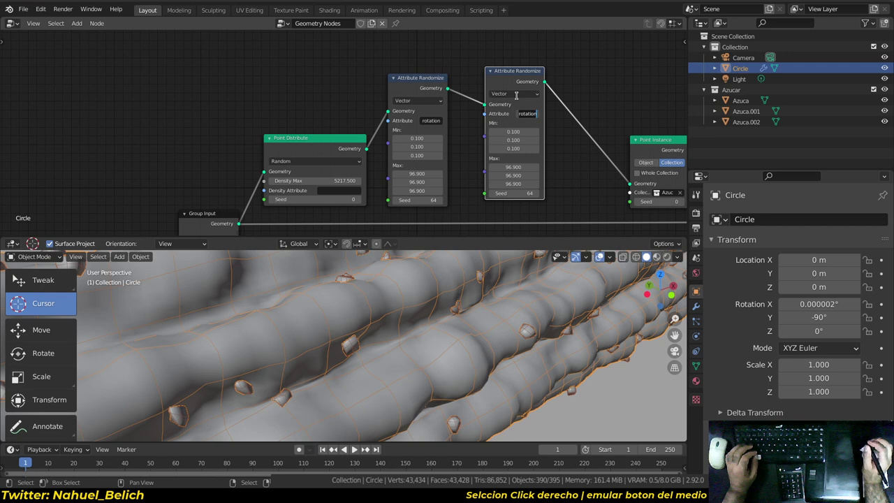
text(s)
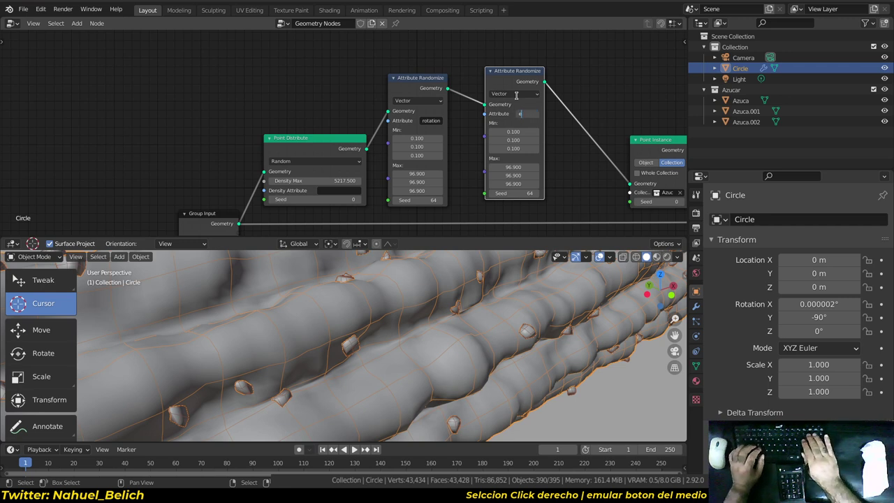
key(Escape)
scroll(516, 98, up, 3)
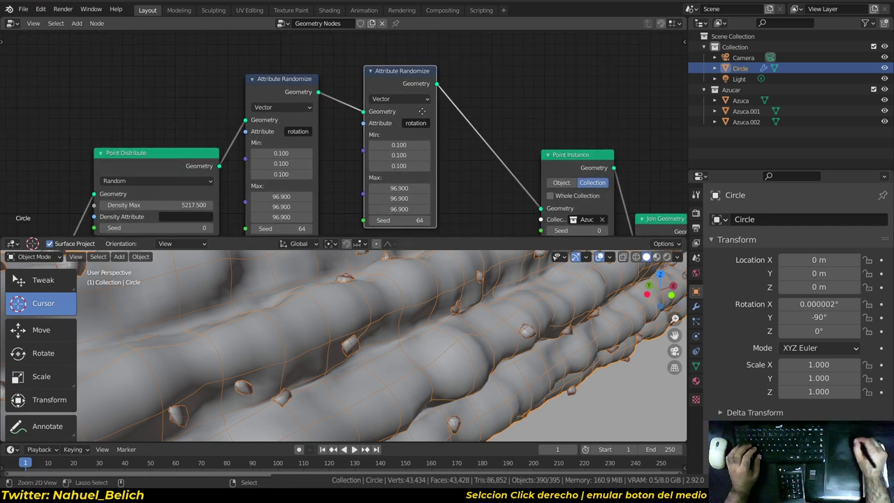
text(le)
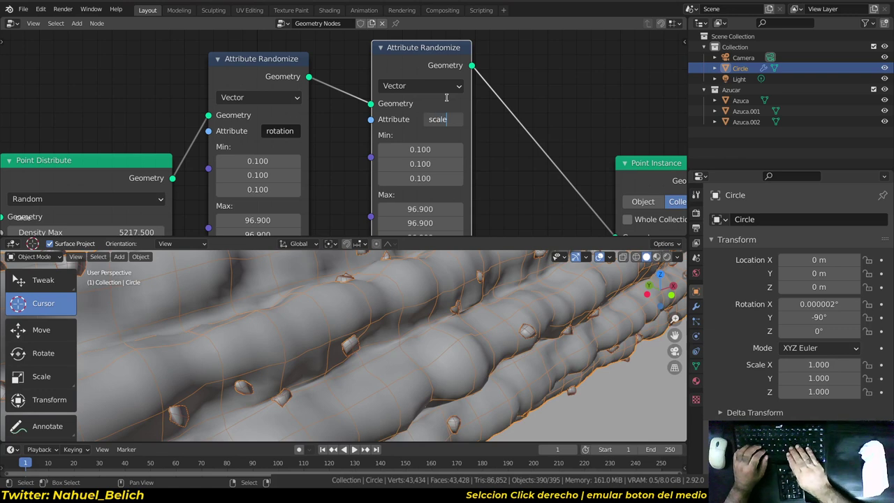
key(Return)
- Try maximum scale values of 97, then 1, on the new randomizer
scroll(431, 165, down, 3)
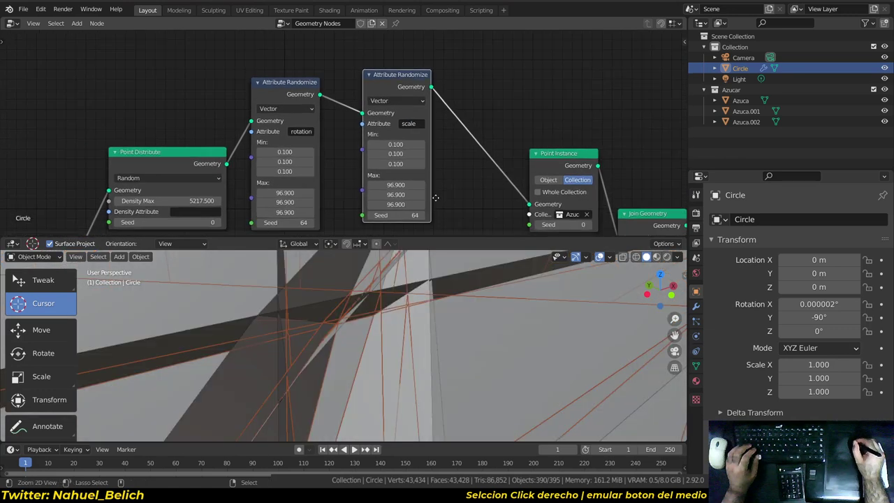
mouse_move(382, 222)
ctrl+middle_down()
mouse_move(412, 126)
mouse_move(396, 150)
ctrl+middle_up()
drag(396, 147, 396, 174)
text(97)
key(Tab)
key(Return)
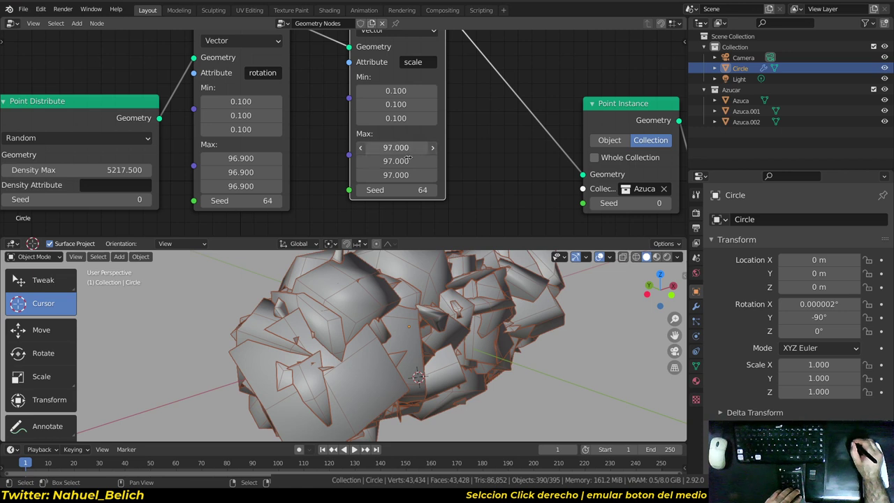
drag(396, 147, 396, 174)
text(1)
key(Return)
- Multiply Density Max by 100, from 5217.5 to 521750
scroll(362, 353, up, 2)
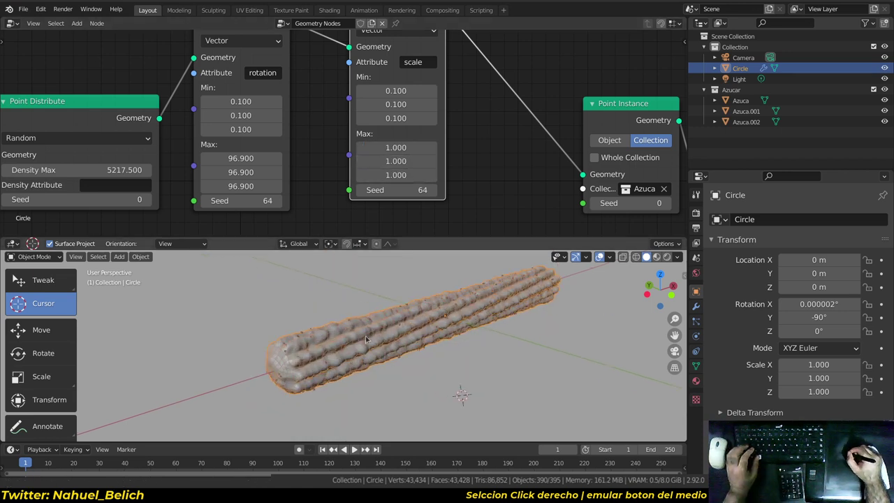
scroll(361, 353, up, 5)
scroll(362, 353, up, 2)
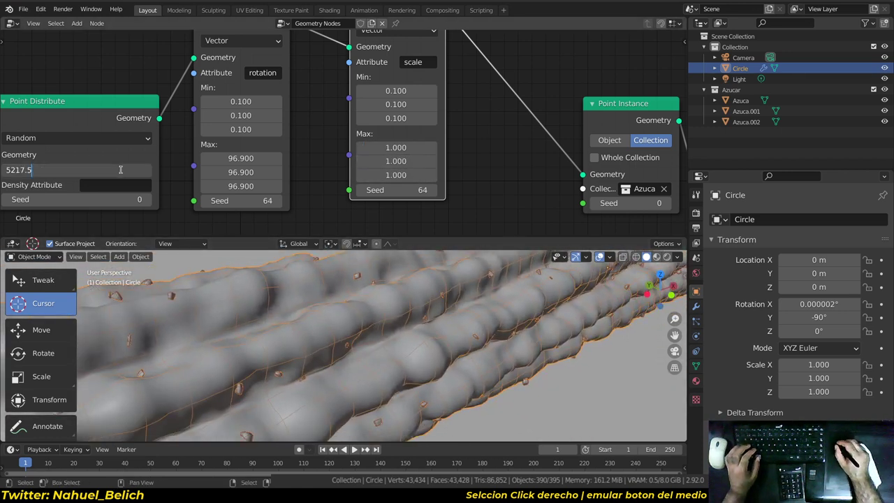
click(121, 169)
text(*10)
key(Return)
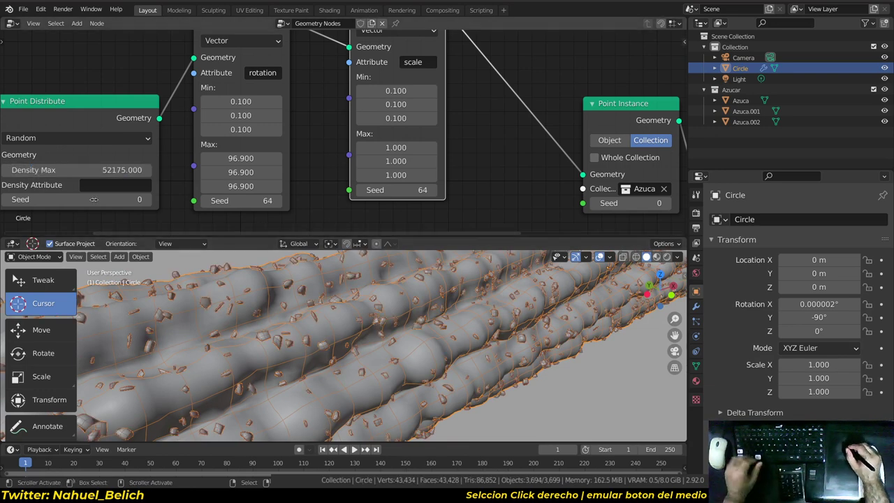
click(130, 171)
text(*1)
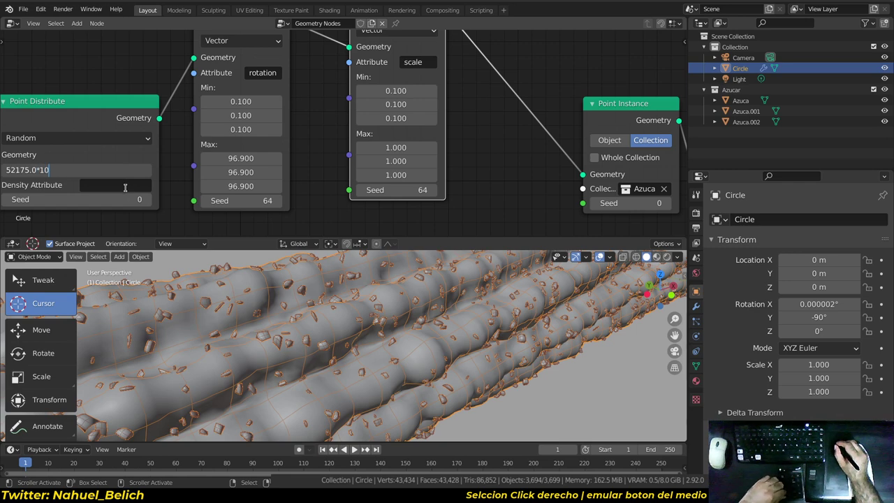
key(Return)
- Narrow the scale range to Min 0.05 and Max 0.6, then inspect the cylinder
scroll(333, 319, up, 5)
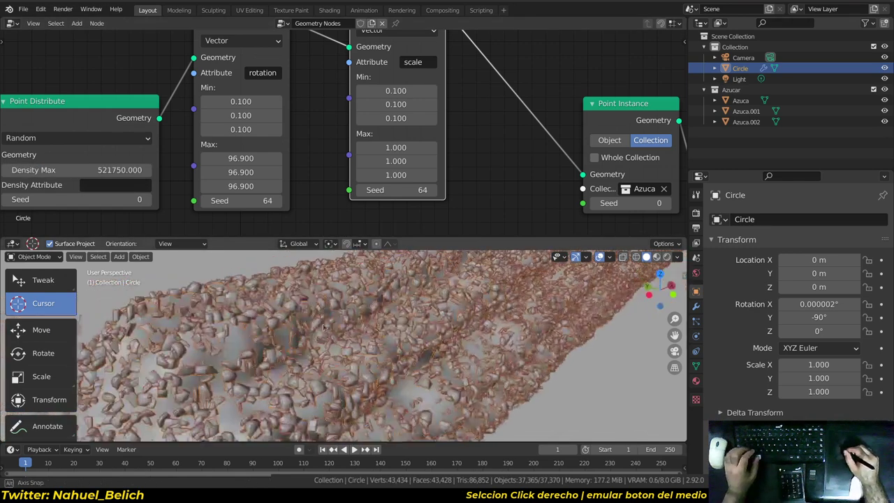
scroll(333, 319, down, 5)
drag(415, 147, 414, 162)
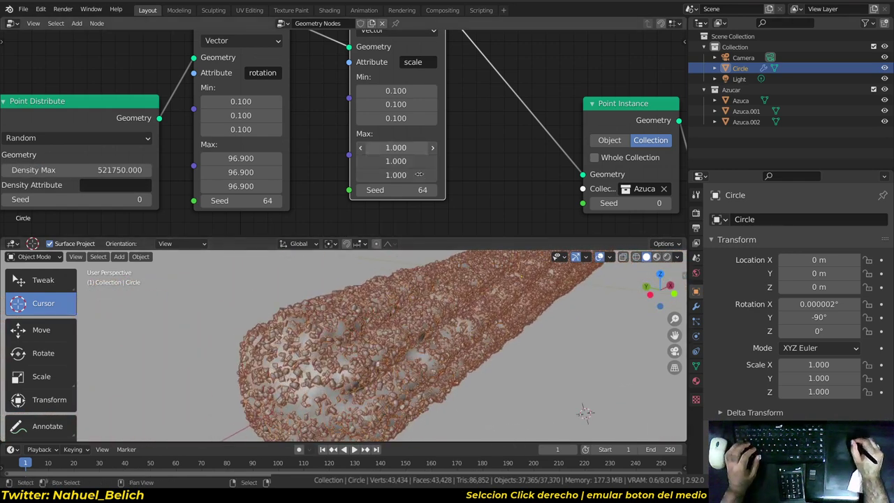
text(.7)
text(0.700)
key(Return)
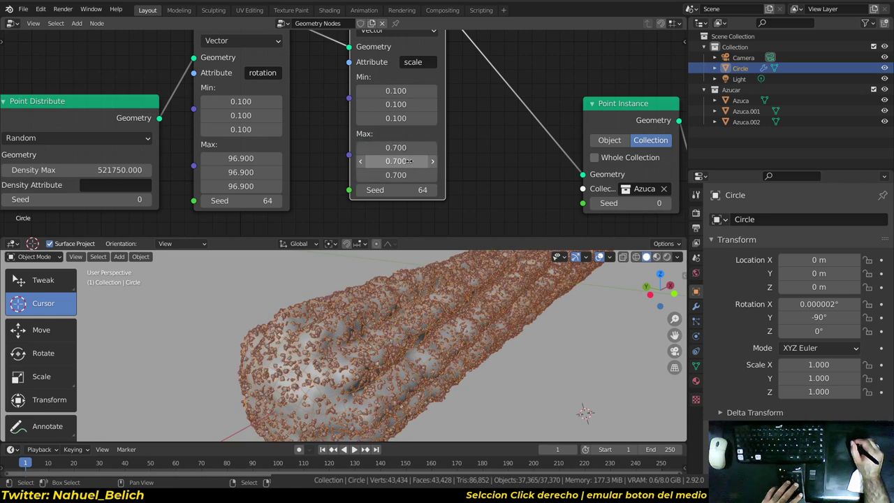
drag(396, 147, 404, 176)
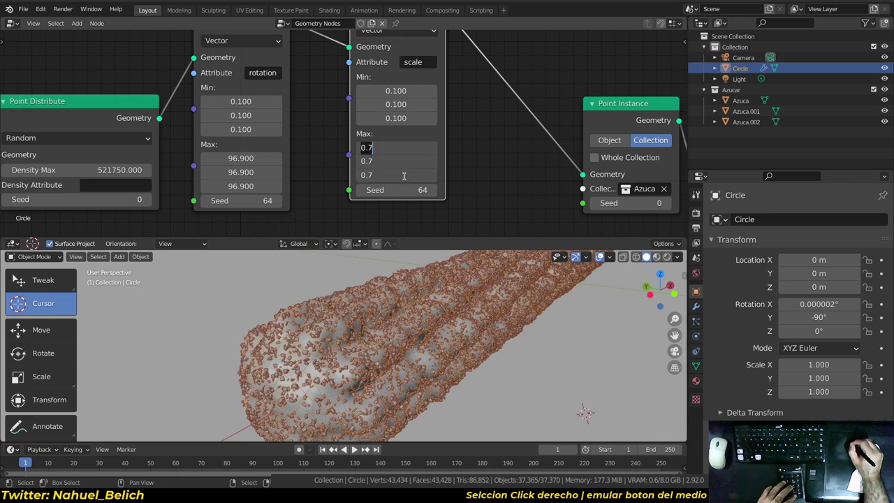
text(.6)
key(Return)
drag(399, 86, 400, 119)
key(Return)
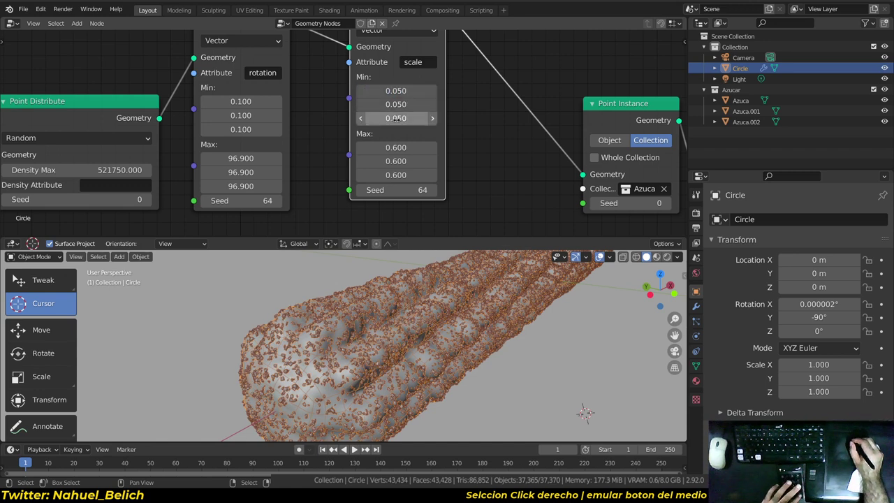
mouse_move(391, 311)
middle_down()
mouse_move(401, 303)
mouse_move(381, 292)
middle_up()
scroll(401, 304, down, 5)
scroll(401, 305, up, 5)
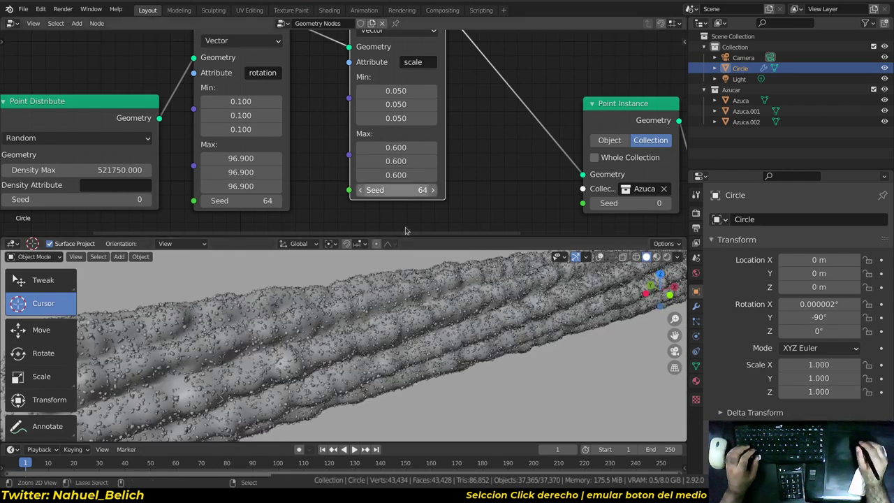
- Link Density Max to the Group Input, collapsing Displace, and test about 100000 in the modifier
middle_drag(381, 291, 405, 316)
middle_drag(182, 209, 286, 178)
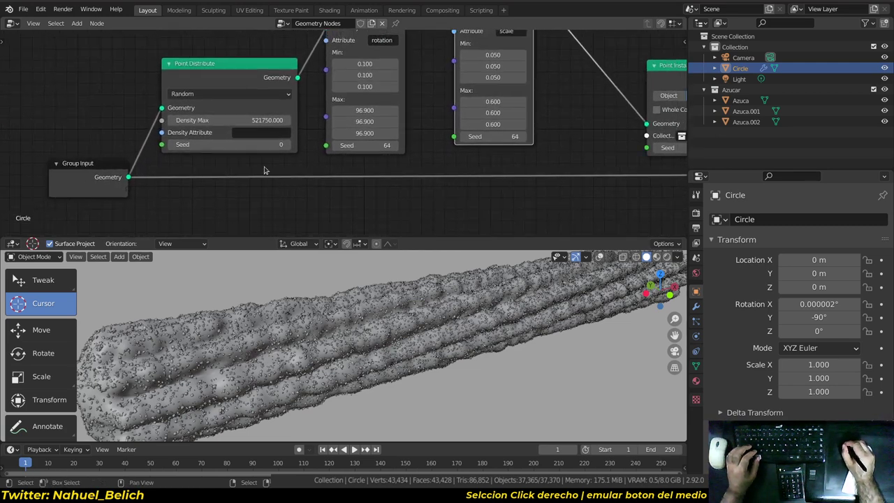
click(695, 306)
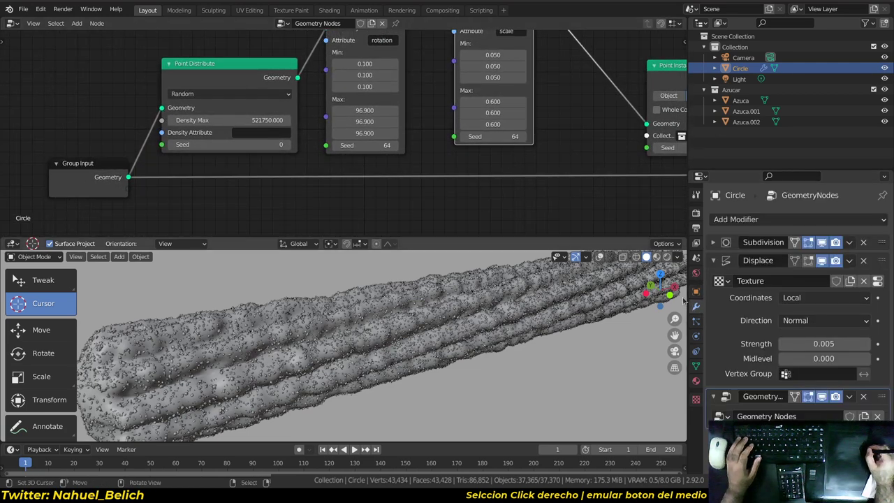
click(713, 259)
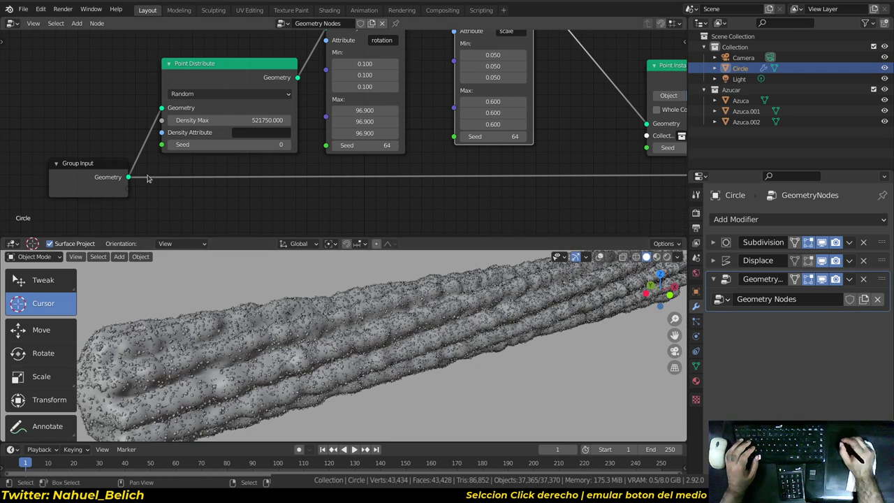
drag(91, 181, 81, 173)
drag(162, 122, 142, 149)
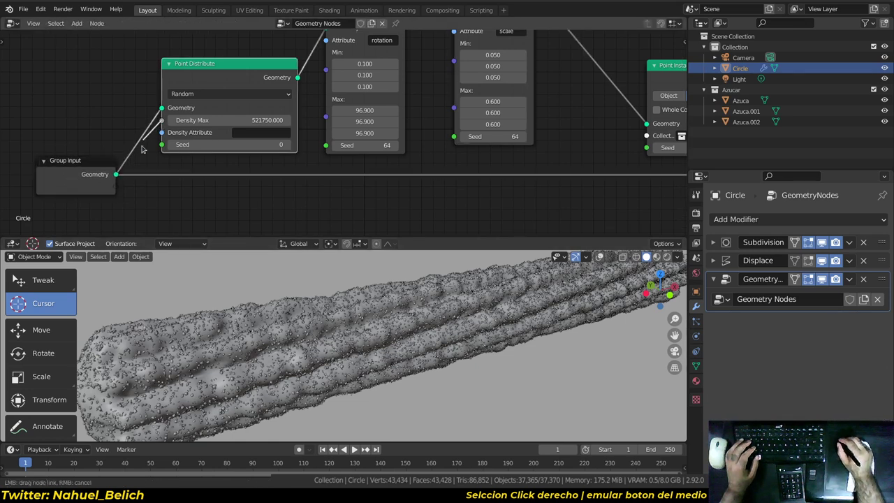
drag(109, 187, 111, 187)
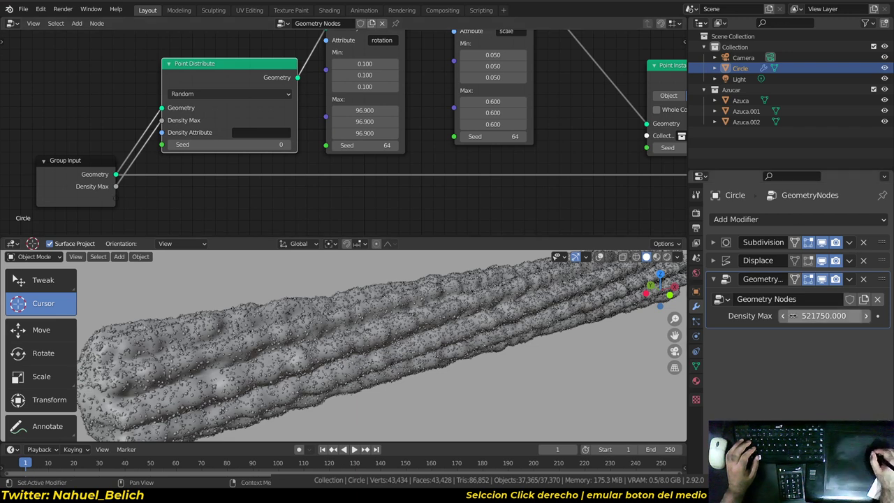
drag(806, 315, 815, 316)
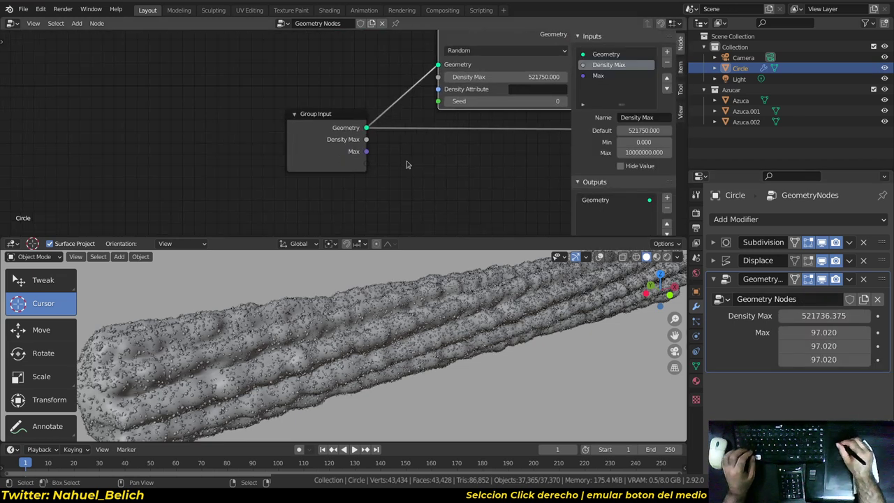
key(shift+a)
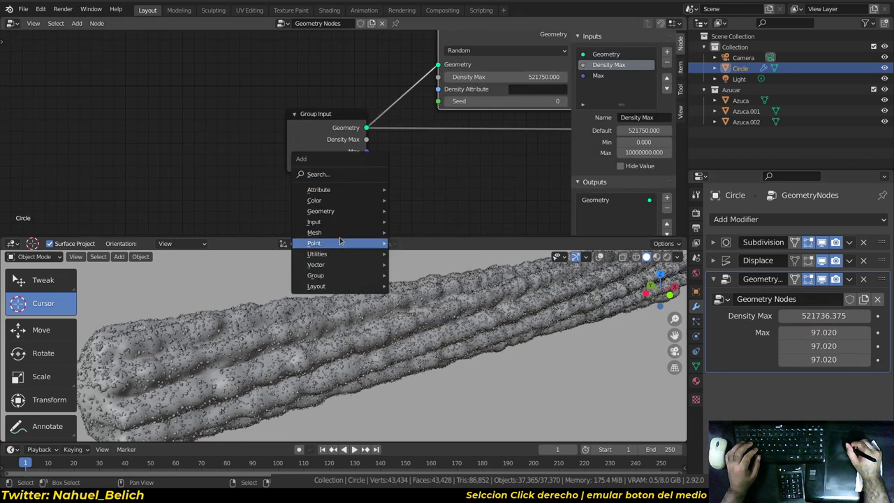
- Add a Math node and feed Density Max into it
click(318, 174)
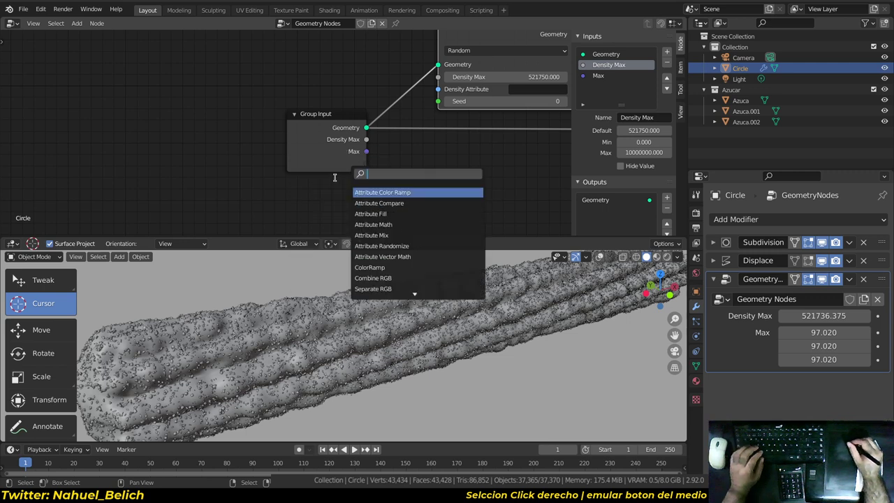
text(math)
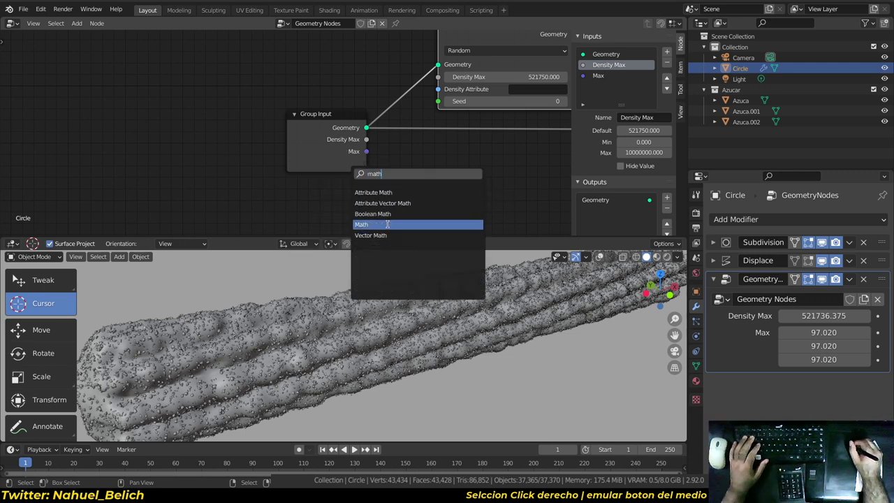
click(386, 225)
click(425, 196)
middle_drag(353, 159, 284, 123)
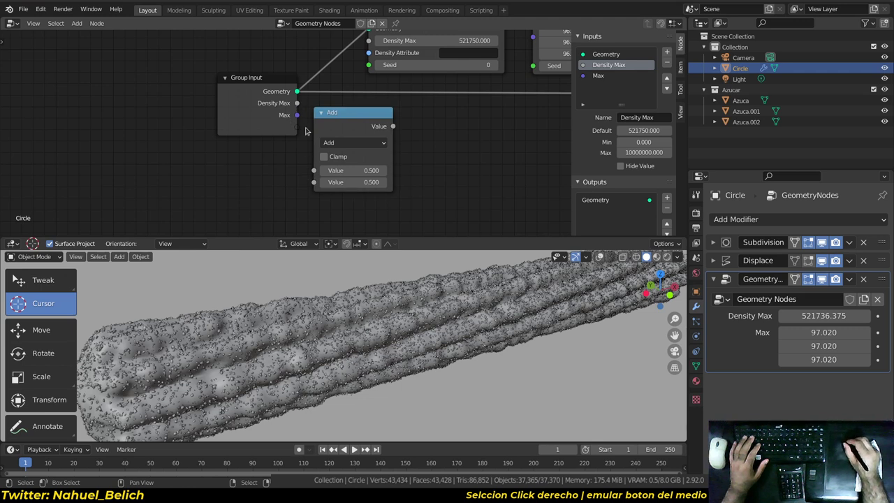
scroll(293, 133, down, 2)
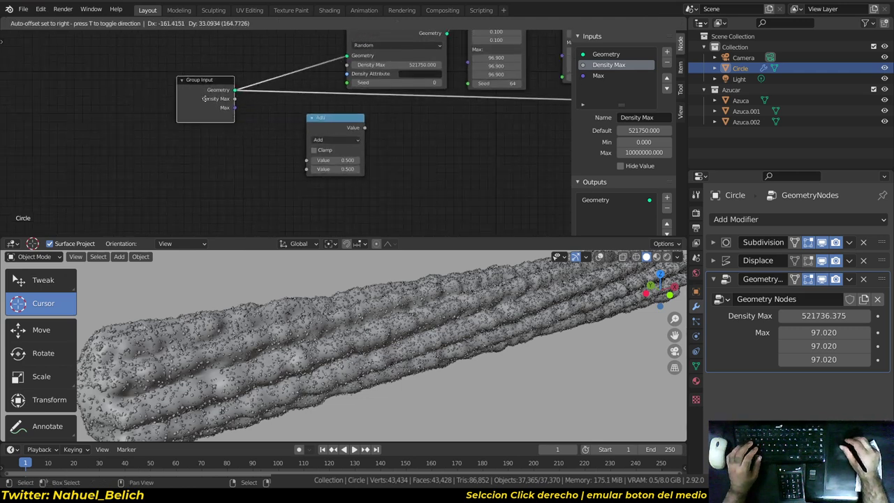
drag(238, 106, 279, 150)
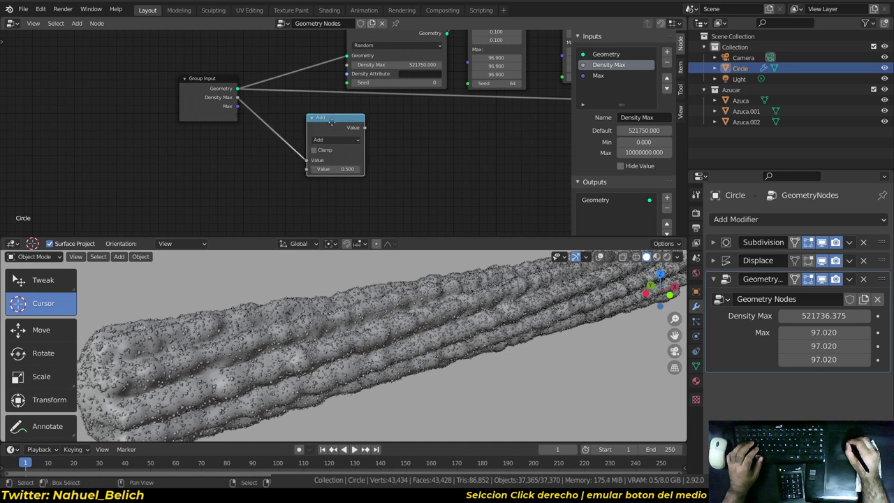
drag(331, 123, 295, 129)
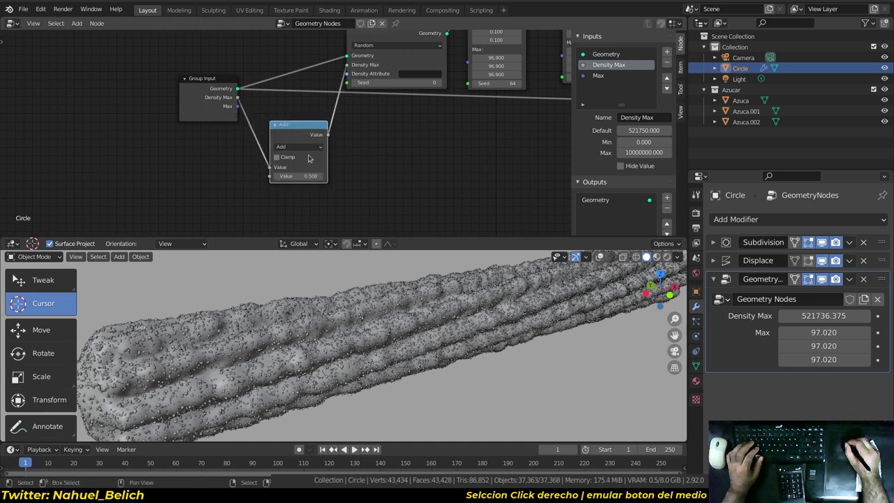
- Switch the Math node to Multiply with a factor of 10
click(311, 147)
click(311, 190)
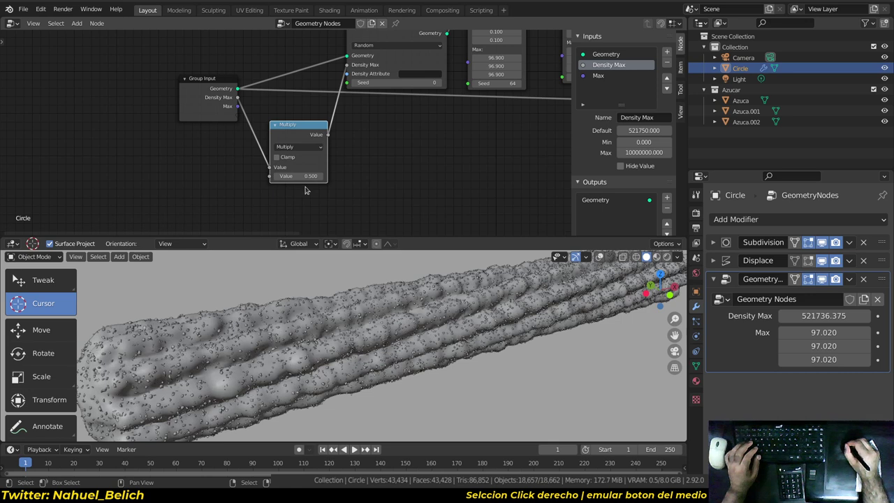
click(302, 177)
text(10)
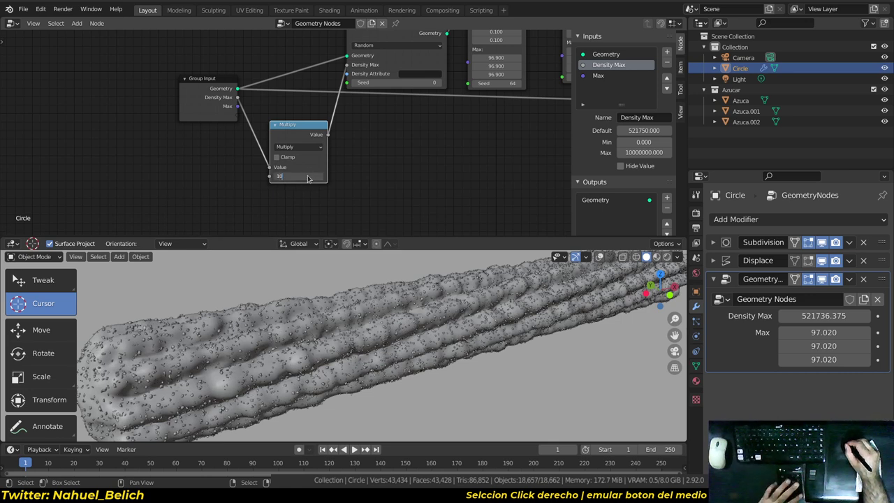
key(Return)
- Give the modifier's Density Max a default of 1 and maximum 100, multiplier 1000
click(824, 315)
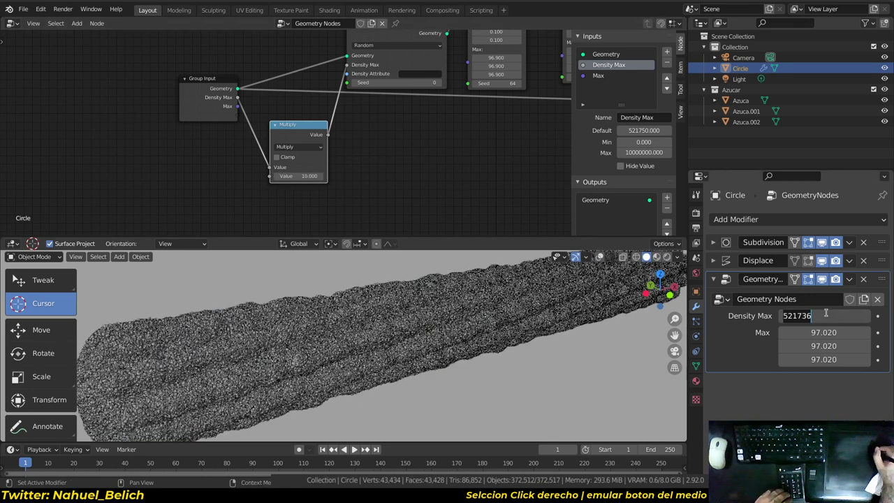
text(1)
key(Return)
drag(823, 315, 845, 315)
text(1)
key(Return)
click(646, 153)
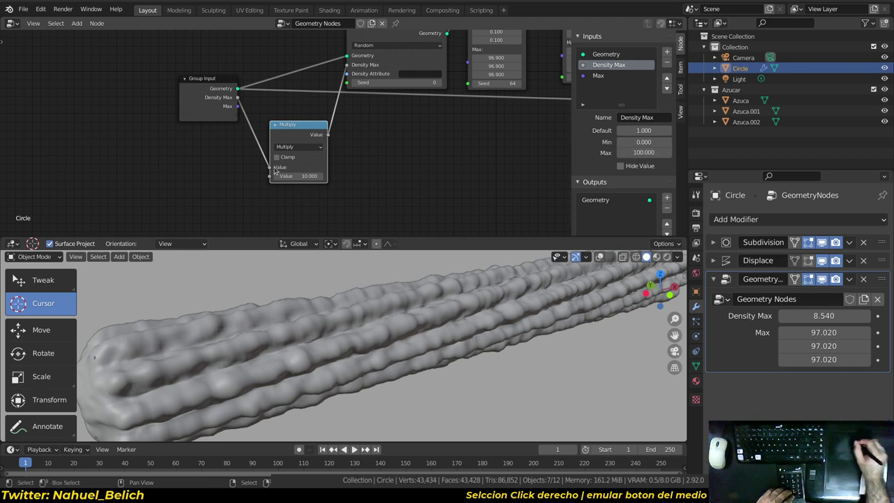
key(Tab)
text(1000)
key(Return)
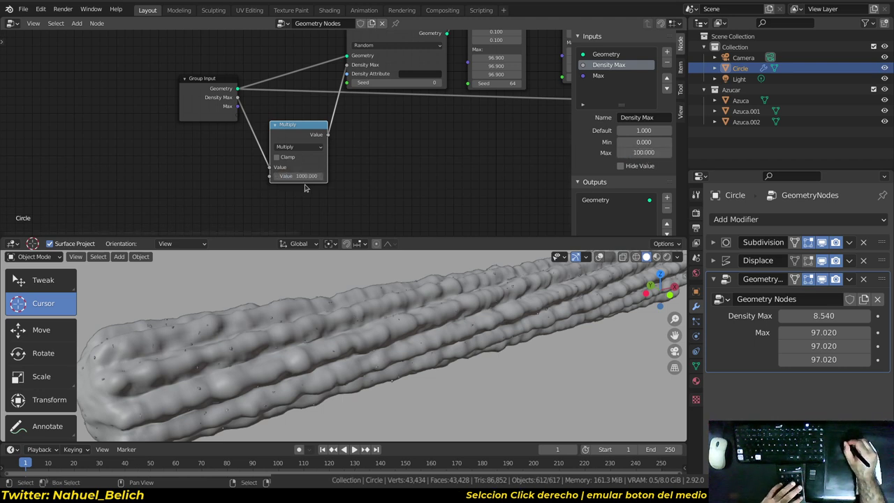
- Raise the multiplier to 10000 while testing Density Max values between about 15 and 26
drag(828, 316, 859, 316)
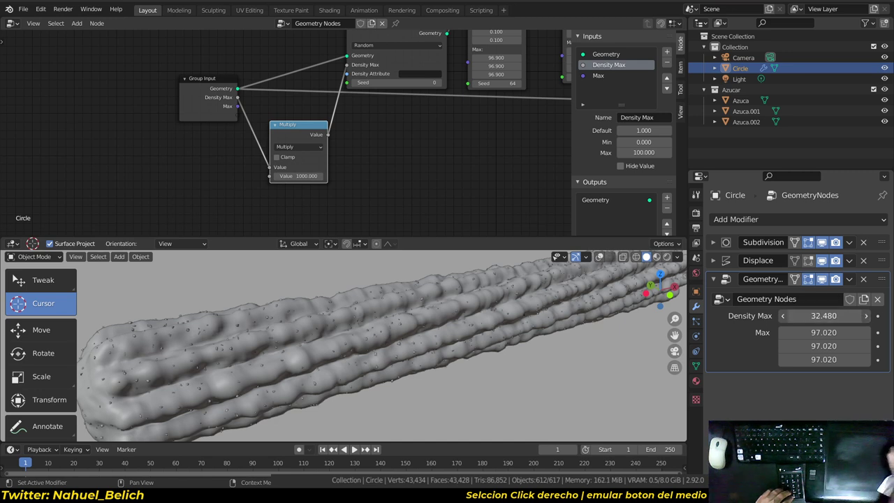
drag(823, 316, 849, 316)
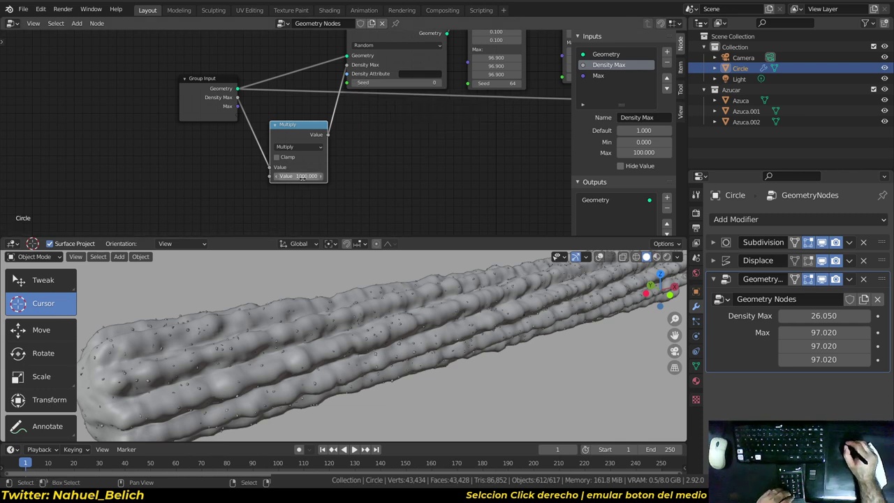
text(10000)
key(Return)
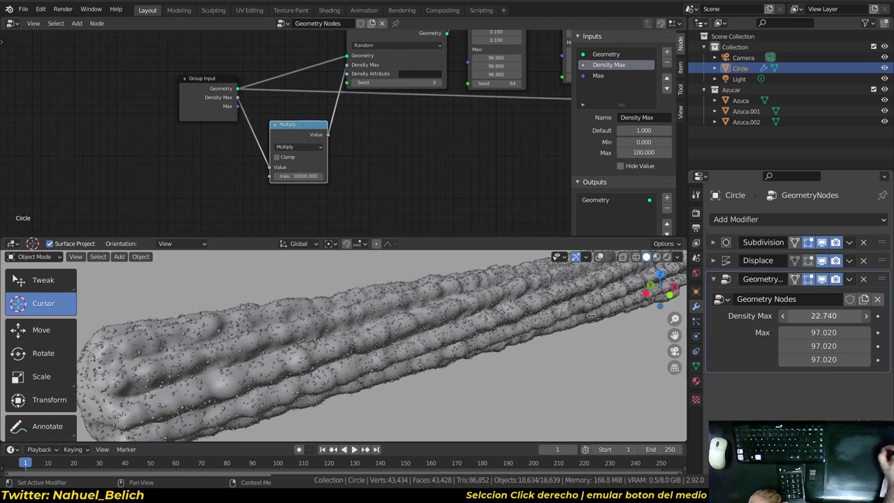
drag(824, 316, 803, 315)
- Collapse the Multiply node onto the density link and tune Density Max to 9.9
middle_drag(294, 139, 175, 205)
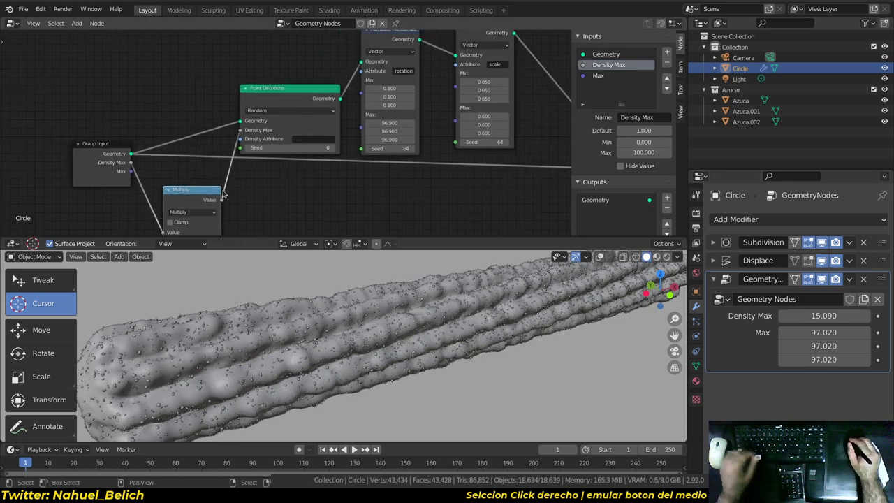
click(163, 191)
drag(165, 191, 174, 148)
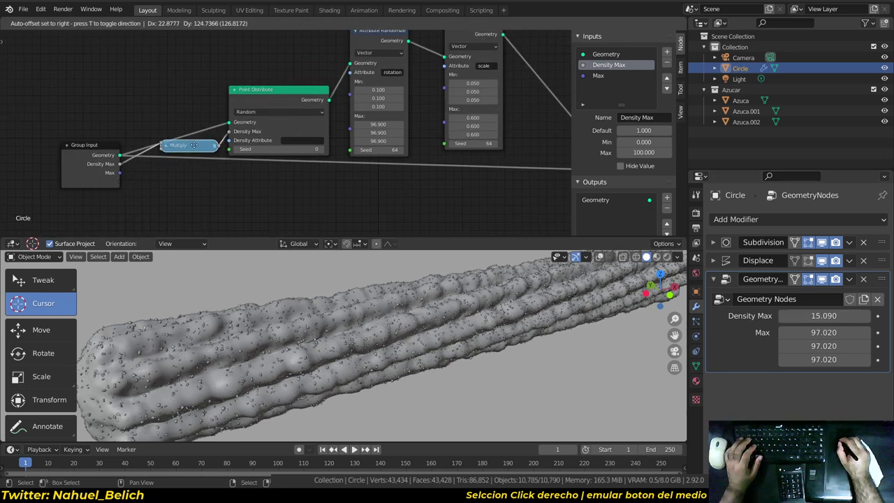
mouse_move(822, 316)
mouse_down()
mouse_move(831, 315)
mouse_move(810, 316)
mouse_up()
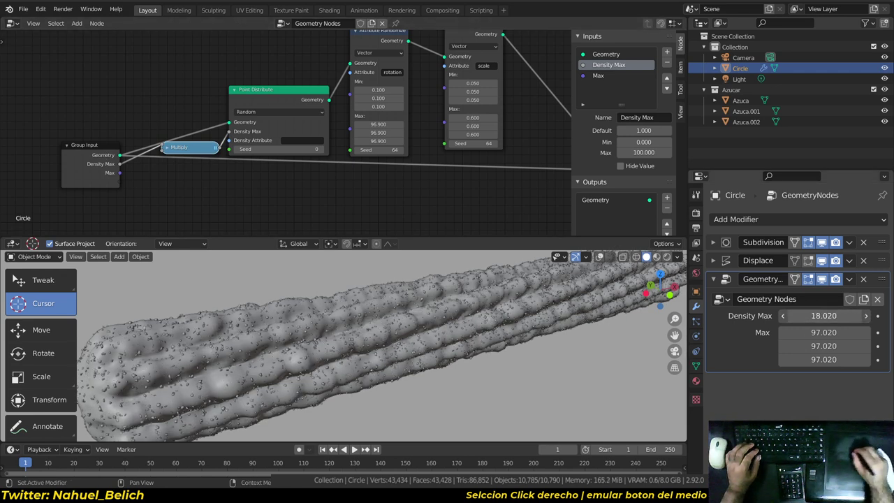
drag(657, 306, 430, 285)
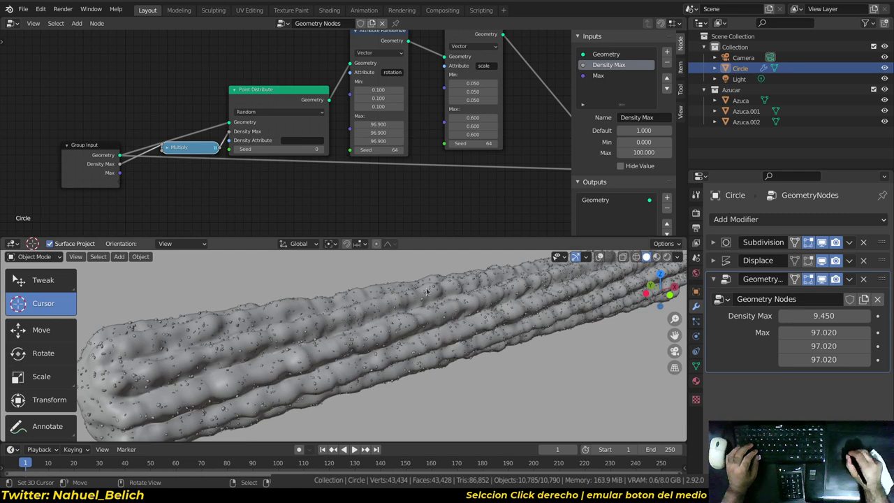
mouse_move(852, 316)
mouse_down()
mouse_move(864, 317)
mouse_move(834, 316)
mouse_up()
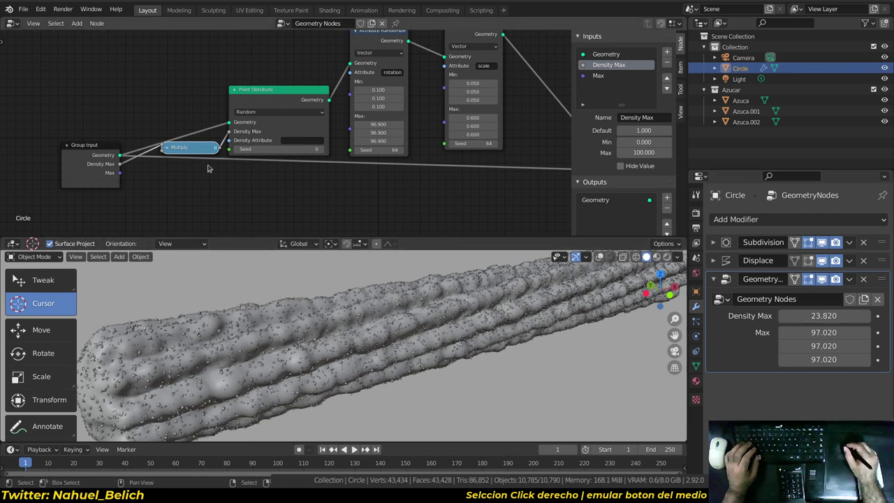
click(95, 173)
- Delete the Max group input and set the modifier's Density Max to 32.430
click(597, 75)
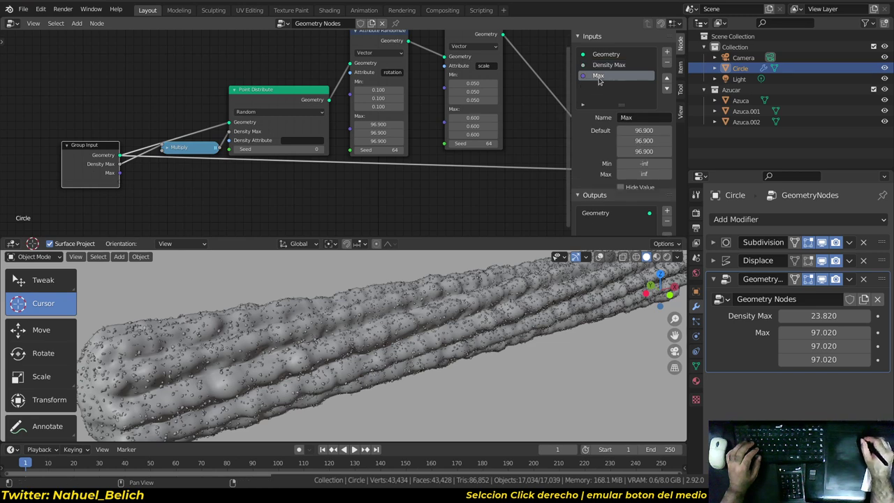
click(667, 64)
drag(210, 235, 209, 260)
key(n)
key(Home)
drag(147, 182, 146, 183)
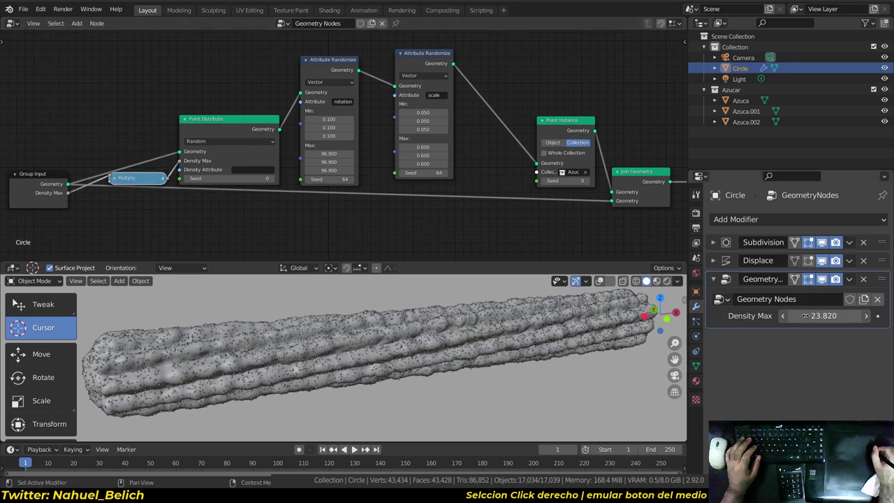
drag(824, 316, 845, 315)
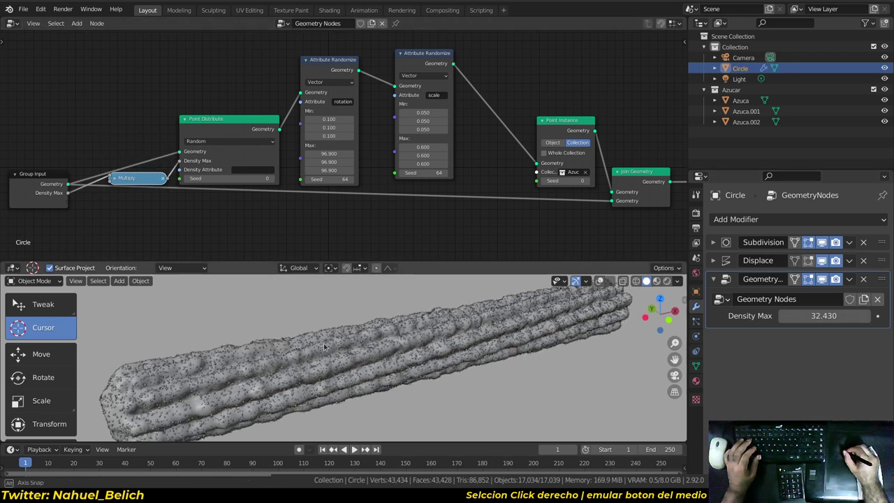
- Maximize the 3D viewport in Rendered shading and orbit around the sugar-coated cylinder
key(ctrl+space)
alt+drag(452, 204, 400, 224)
key(z)
click(387, 263)
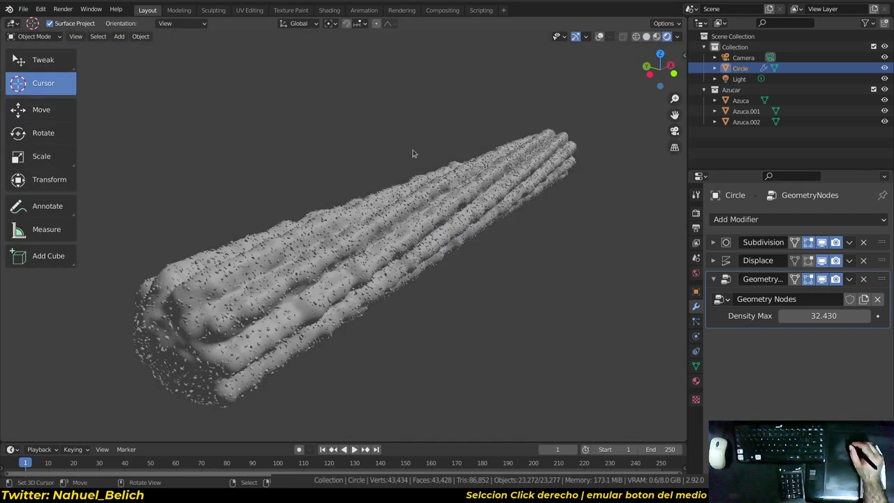
mouse_move(403, 221)
middle_down()
mouse_move(391, 211)
mouse_move(383, 221)
middle_up()
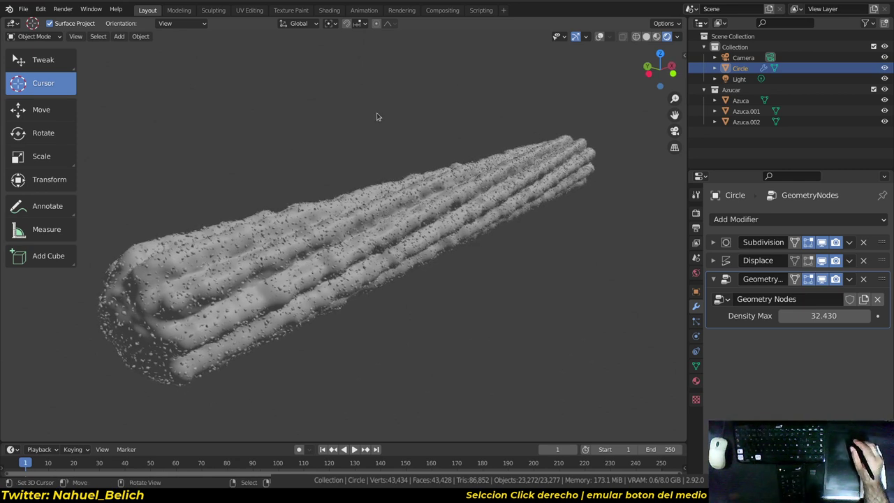
mouse_move(392, 152)
middle_down()
mouse_move(317, 211)
mouse_move(327, 247)
middle_up()
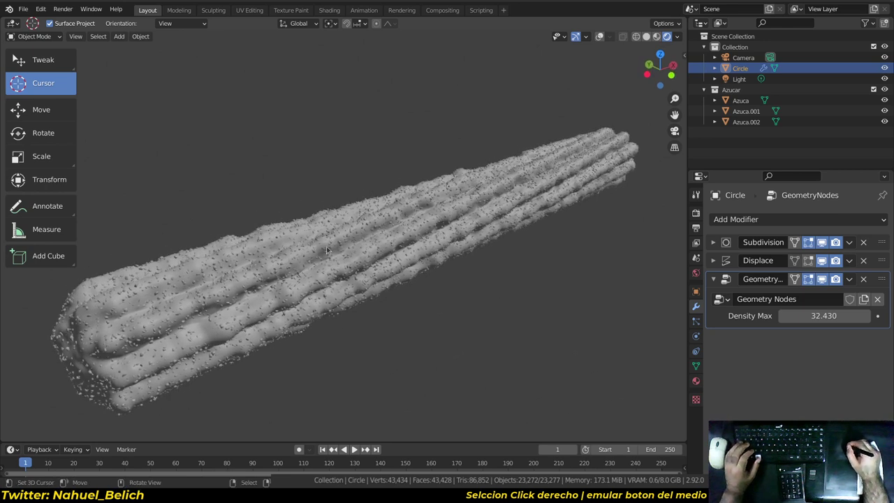
middle_drag(339, 183, 348, 183)
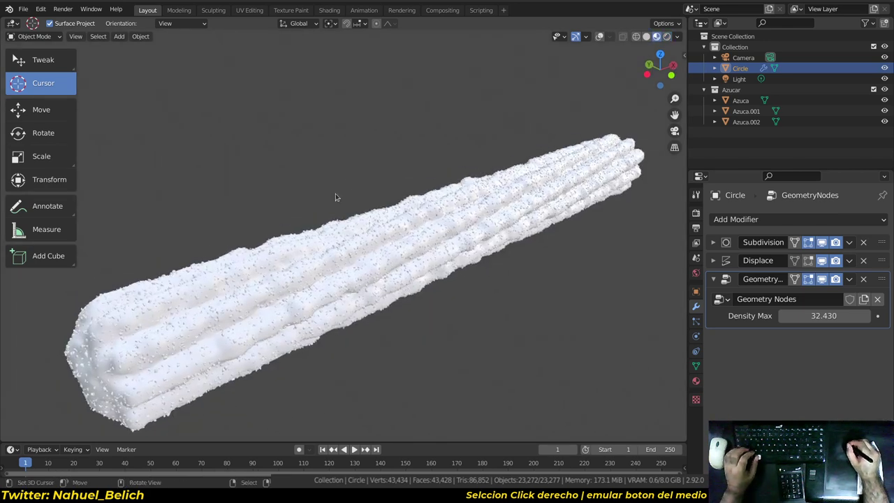
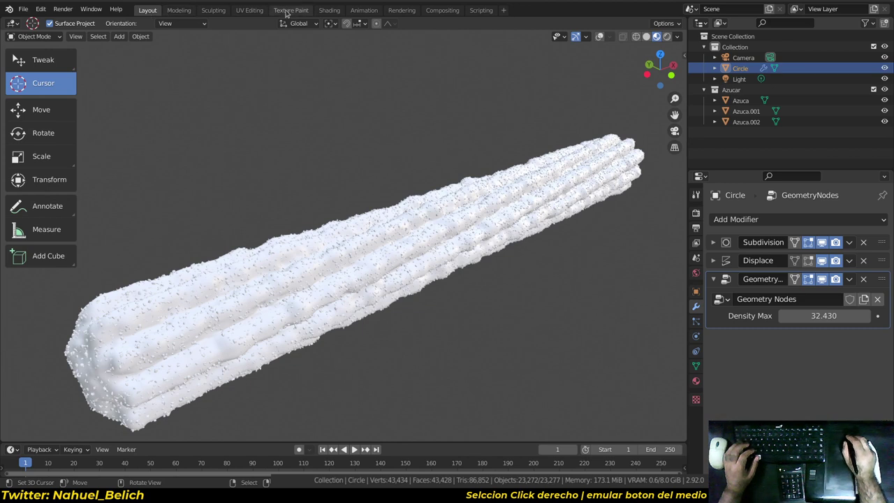
- Inspect the churro in the Shading workspace, checking its transform and view settings
click(329, 11)
mouse_move(447, 175)
middle_down()
mouse_move(569, 194)
mouse_move(499, 150)
mouse_move(441, 186)
mouse_move(433, 124)
mouse_move(303, 122)
middle_up()
scroll(447, 196, up, 4)
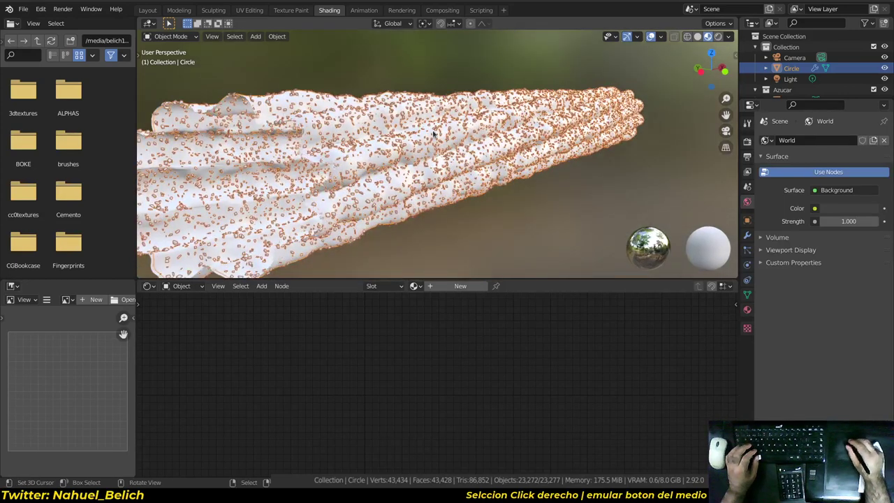
click(733, 56)
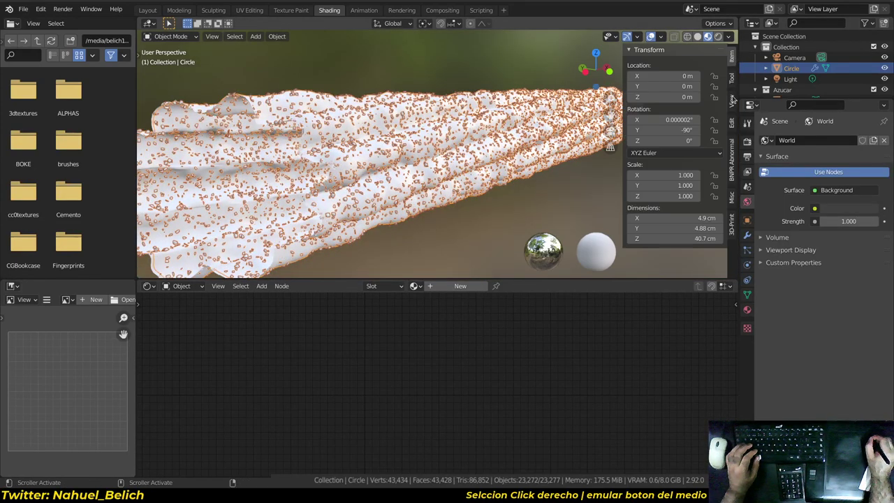
click(732, 101)
- Back in Layout, split off a right-hand area and turn it into a node editor
click(147, 10)
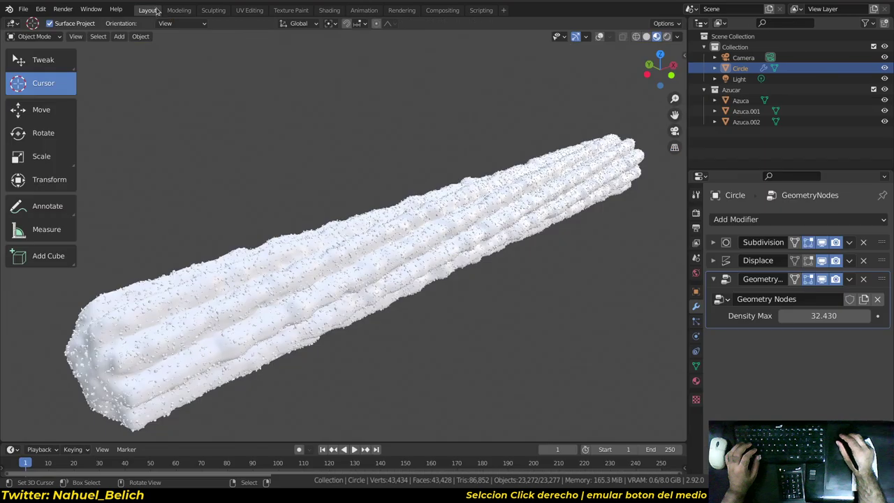
middle_drag(387, 171, 371, 169)
mouse_move(687, 18)
mouse_down()
mouse_move(775, 18)
mouse_move(390, 56)
mouse_up()
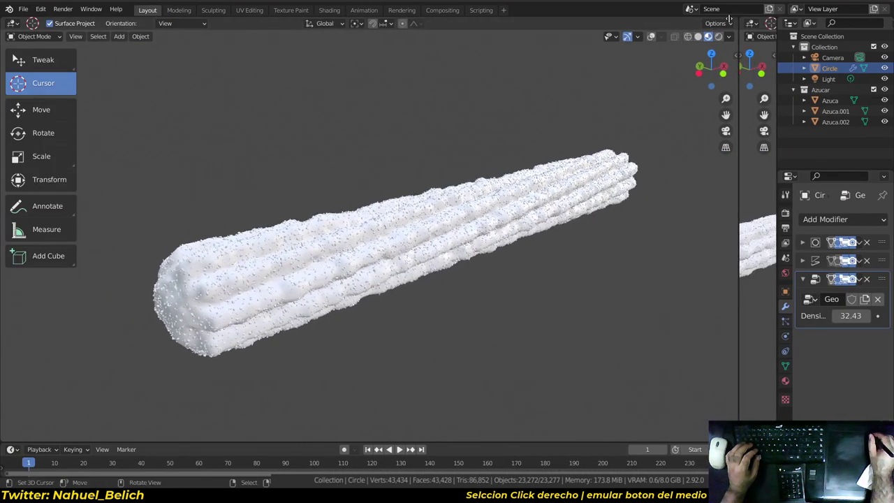
middle_drag(224, 209, 178, 207)
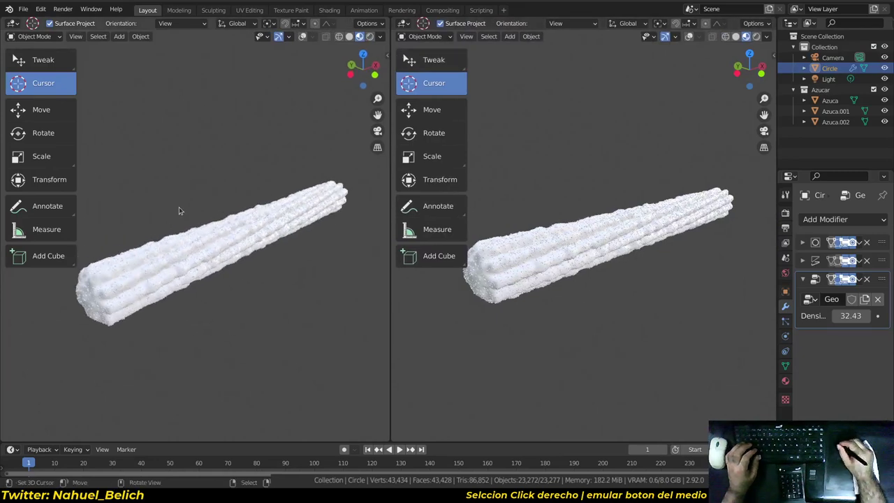
key(shift+F3)
key(shift+F3)
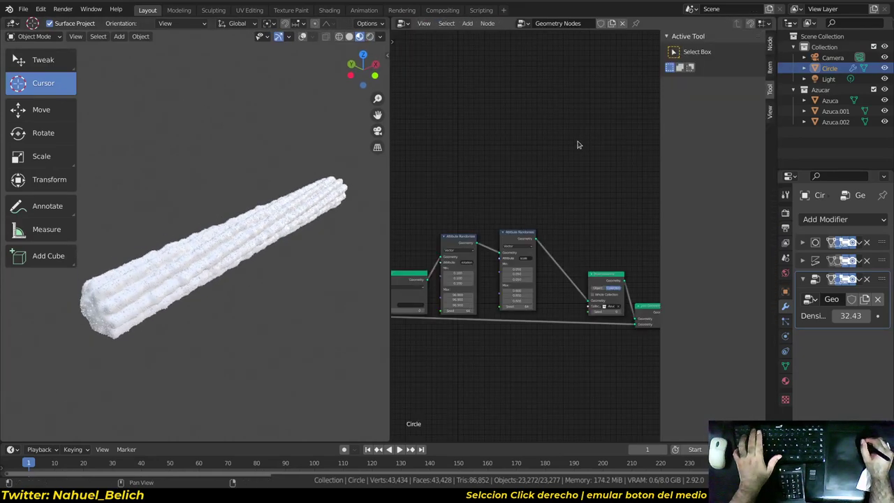
key(shift+F3)
middle_drag(307, 189, 296, 195)
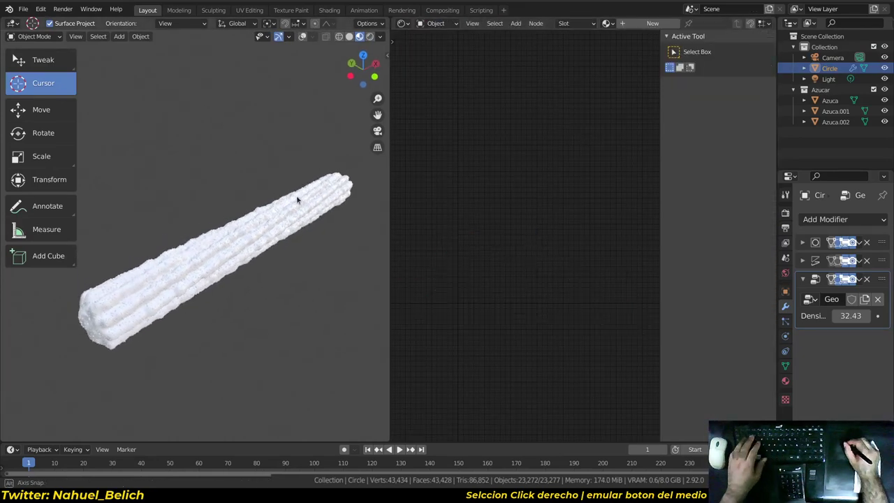
- Unlink the churro's current material and create a fresh Material.001
click(652, 23)
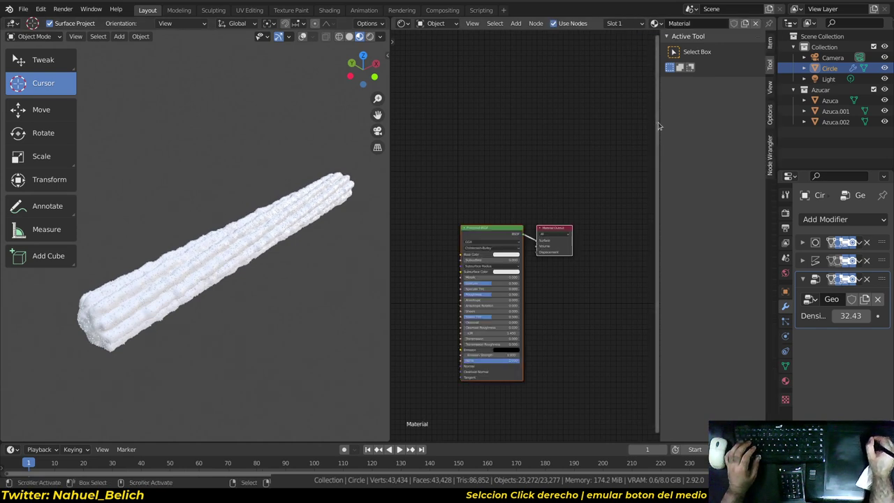
drag(660, 126, 740, 126)
mouse_move(314, 246)
ctrl+middle_down()
mouse_move(259, 243)
mouse_move(99, 140)
ctrl+middle_up()
key(t)
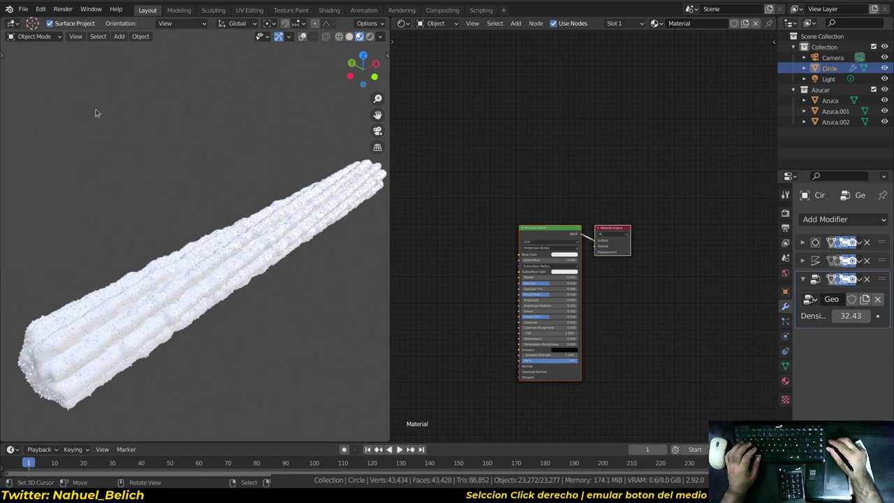
click(785, 380)
drag(774, 279, 708, 279)
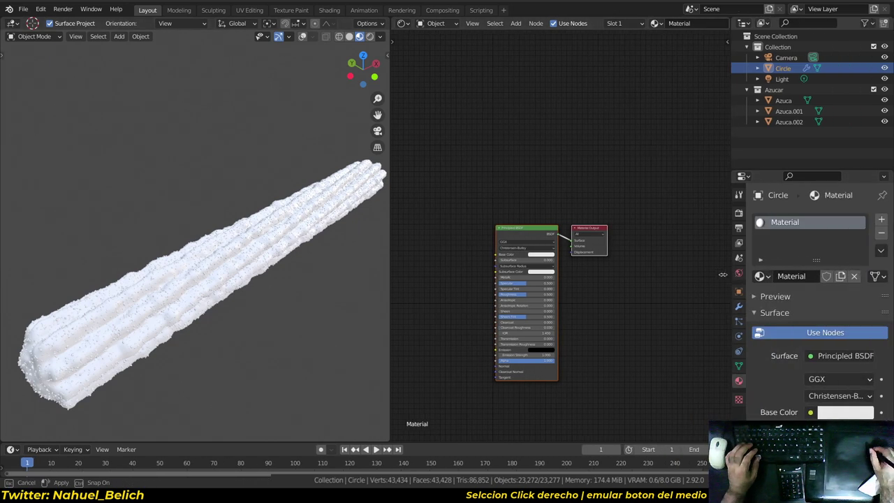
click(853, 276)
click(817, 280)
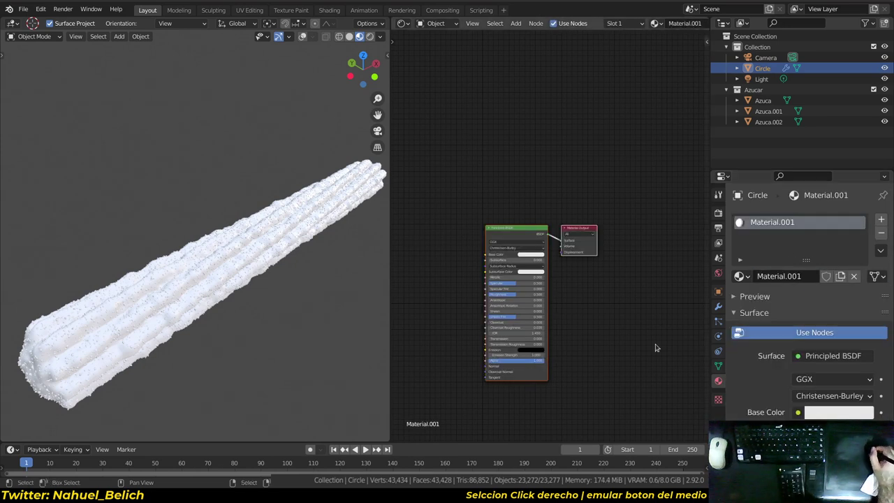
- Zoom in on the shader nodes and pick a new Base Color for the Principled BSDF
middle_drag(514, 212, 554, 180)
scroll(518, 190, up, 1)
scroll(518, 194, up, 2)
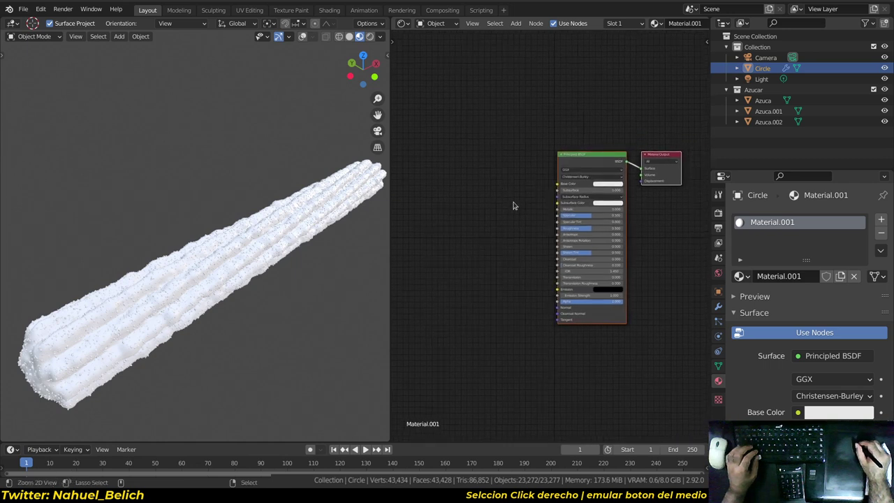
scroll(514, 203, up, 1)
click(625, 169)
click(613, 81)
drag(613, 81, 635, 88)
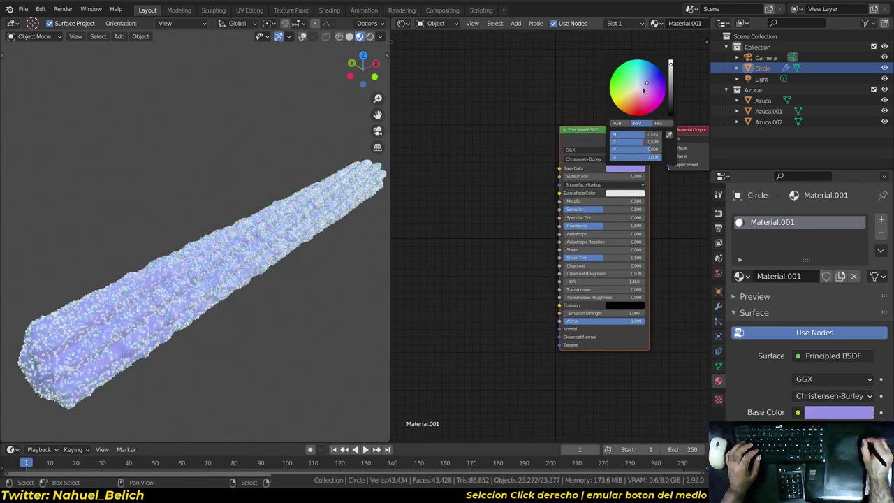
- Add an Ambient Occlusion node and connect its output to Base Color
middle_drag(490, 209, 540, 212)
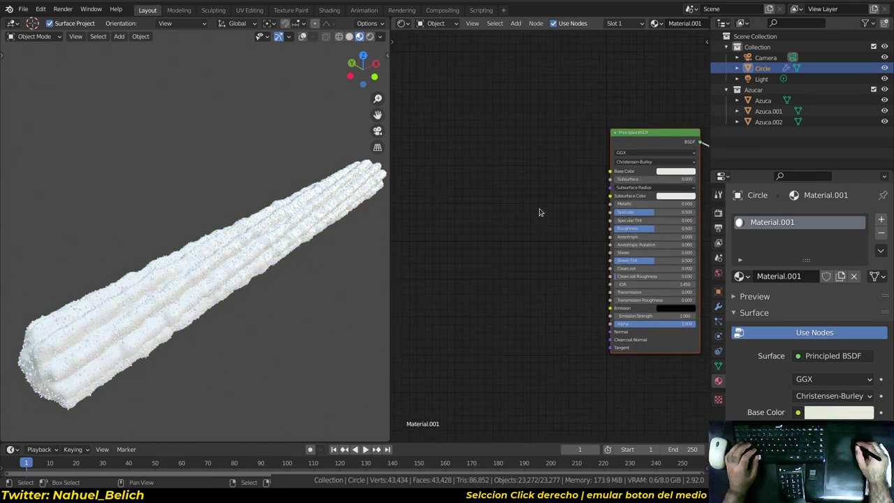
middle_drag(432, 212, 455, 187)
key(shift+a)
key(Escape)
key(shift+a)
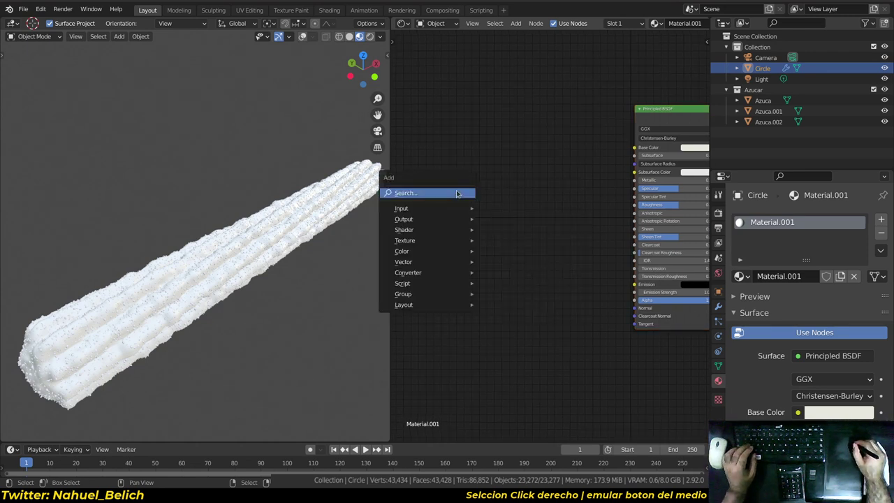
click(458, 192)
key(Return)
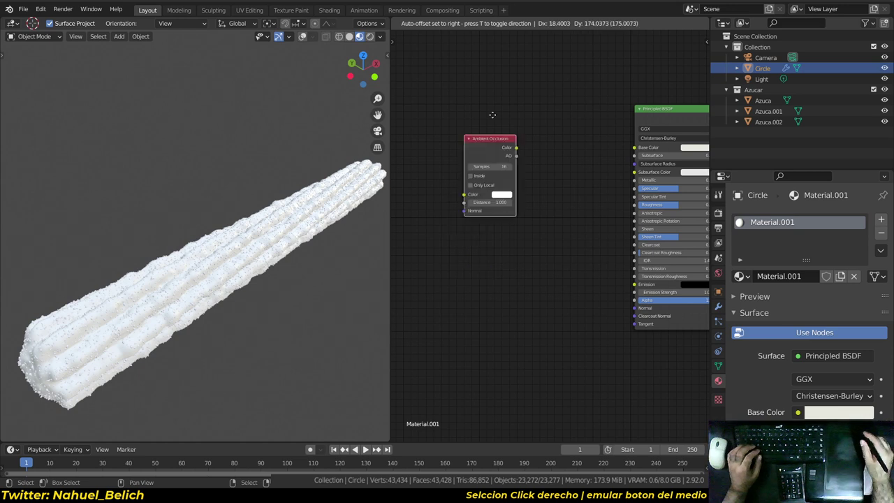
click(517, 133)
mouse_move(196, 273)
alt+mouse_down()
mouse_move(213, 255)
mouse_move(163, 243)
alt+mouse_up()
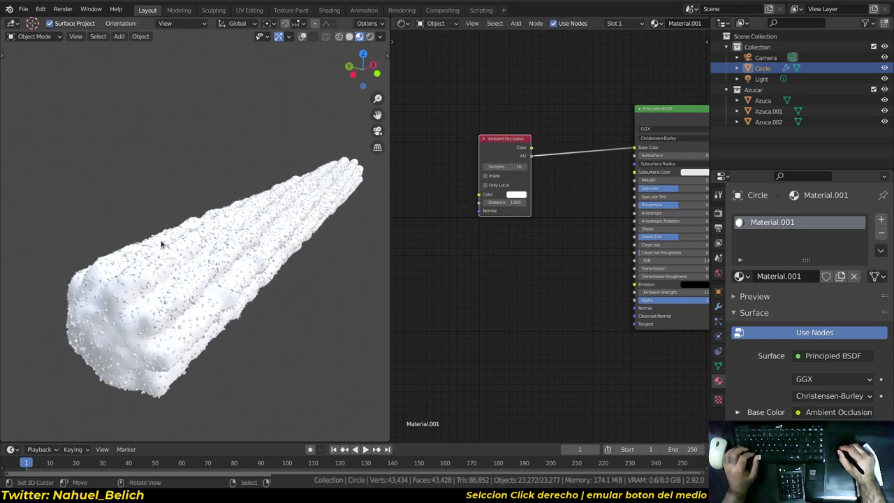
- Preview the occlusion shading on the churro in rendered viewport mode
click(370, 36)
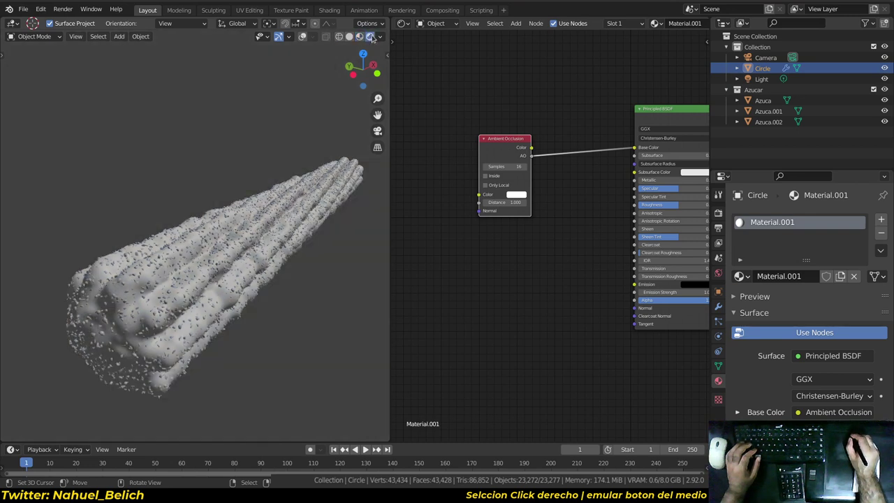
alt+drag(161, 269, 161, 261)
click(719, 212)
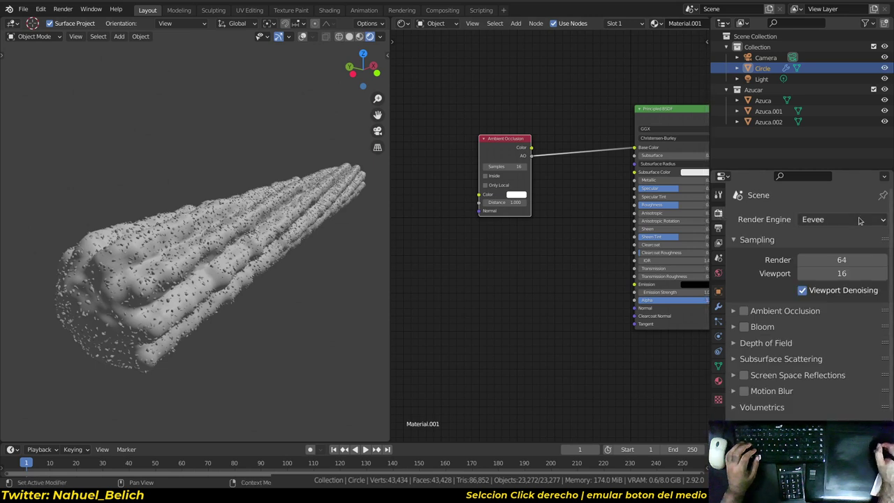
- Set the render engine to Cycles and view the churro in rendered shading
click(861, 222)
click(853, 264)
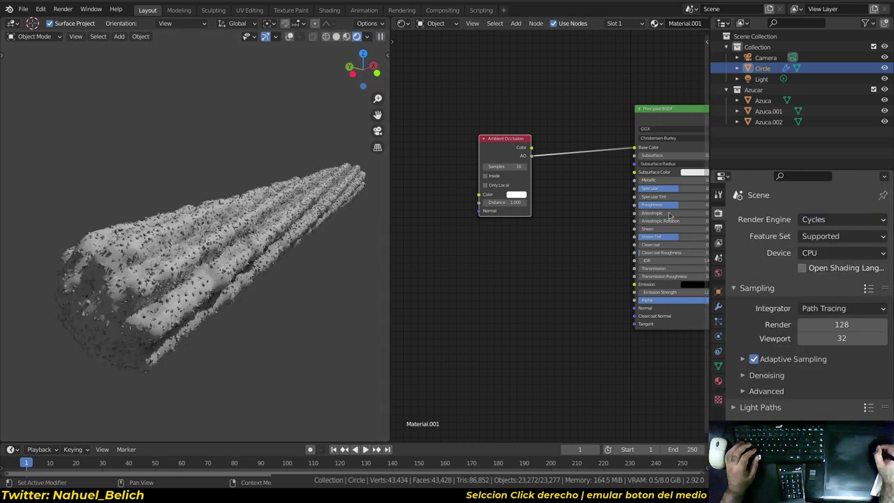
click(345, 36)
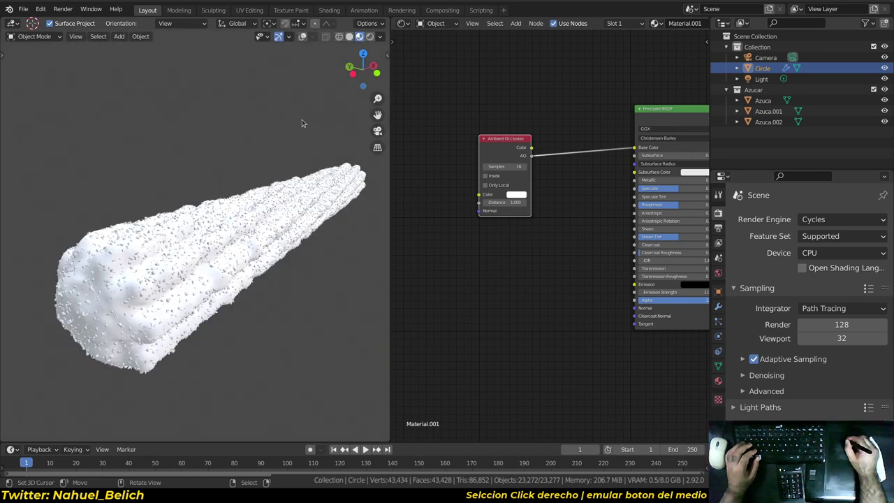
click(370, 37)
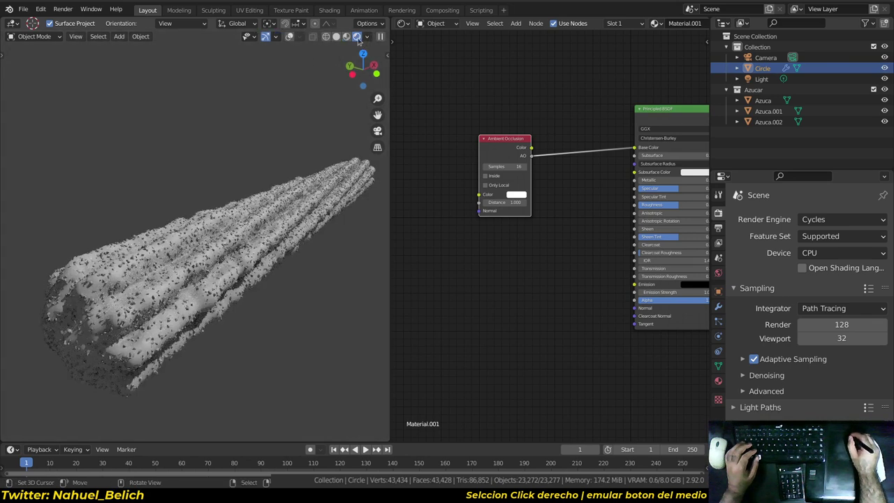
- Light the Cycles rendered view with the preview HDRI instead of scene lights
click(367, 37)
click(346, 37)
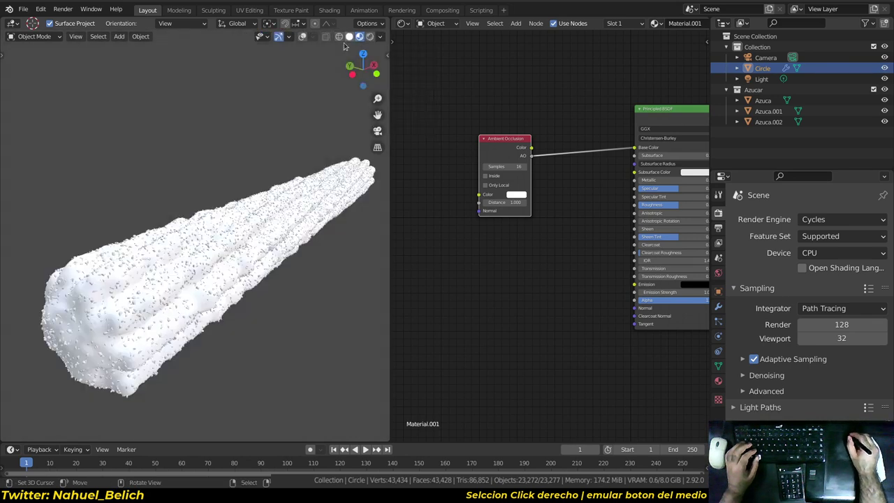
click(379, 37)
click(319, 88)
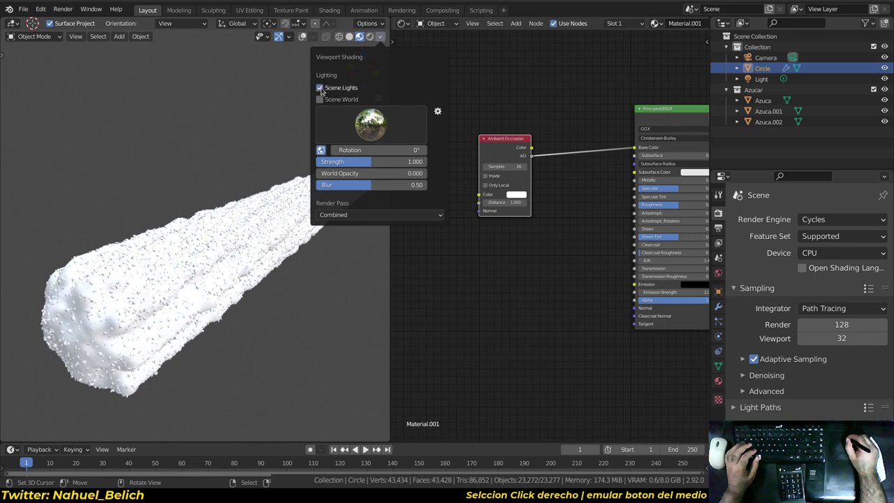
click(319, 88)
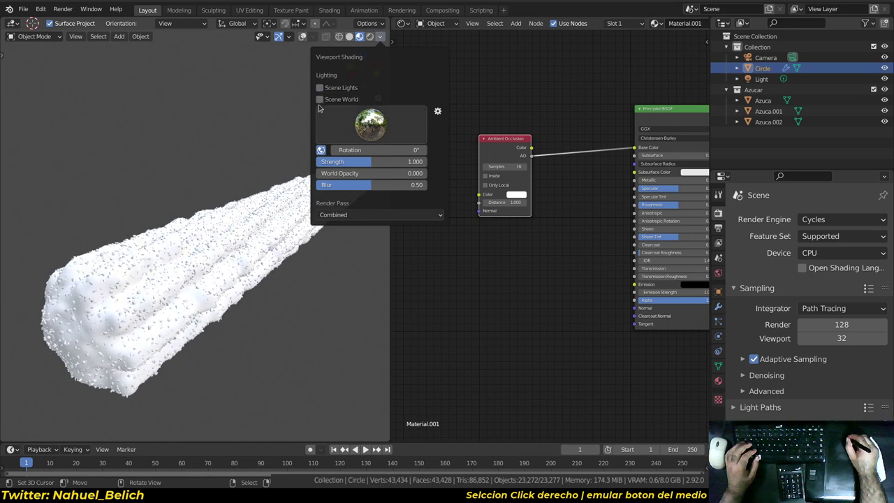
click(370, 37)
click(367, 37)
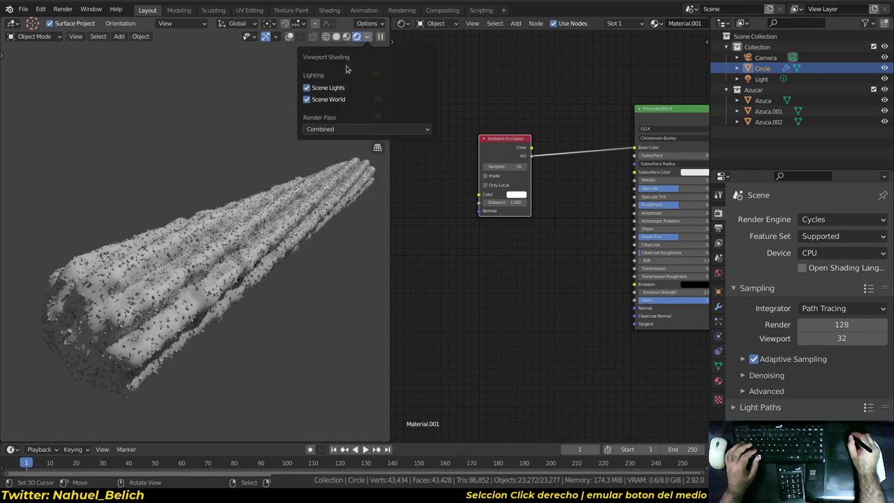
click(308, 99)
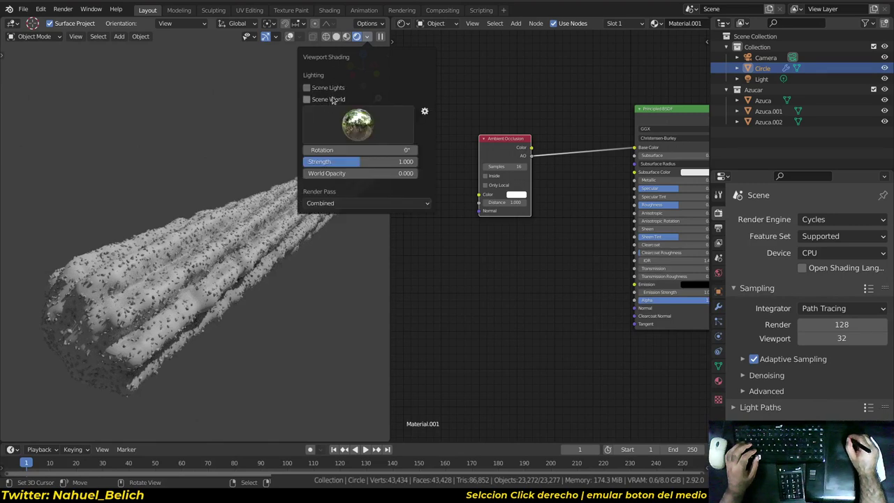
click(346, 37)
click(371, 37)
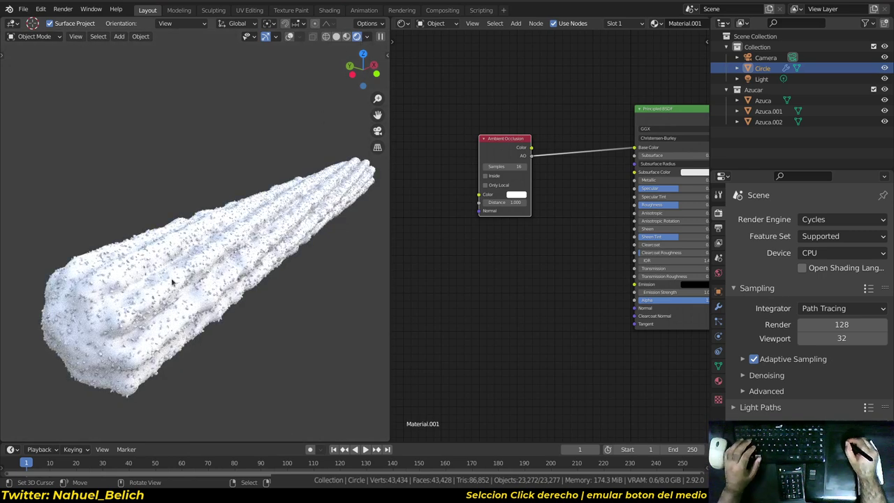
middle_drag(173, 281, 209, 265)
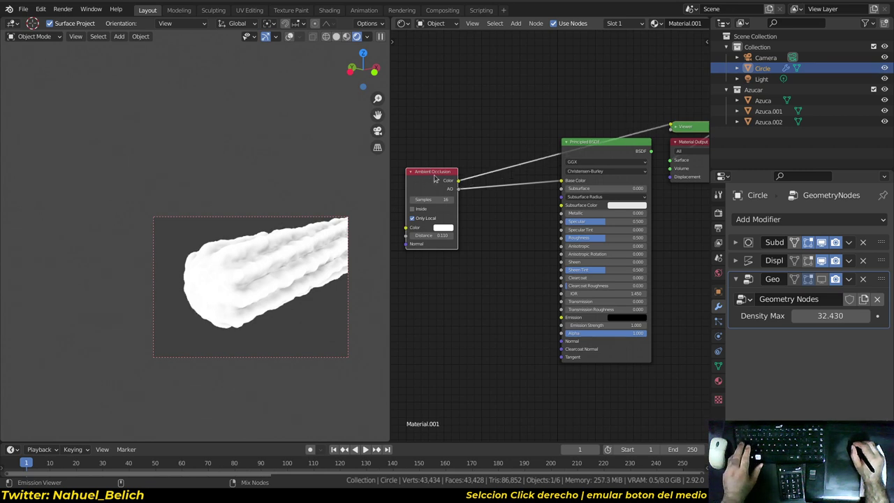
- Search the Preferences add-ons for 'node' to check Node Wrangler, then close Preferences
middle_drag(543, 124, 518, 140)
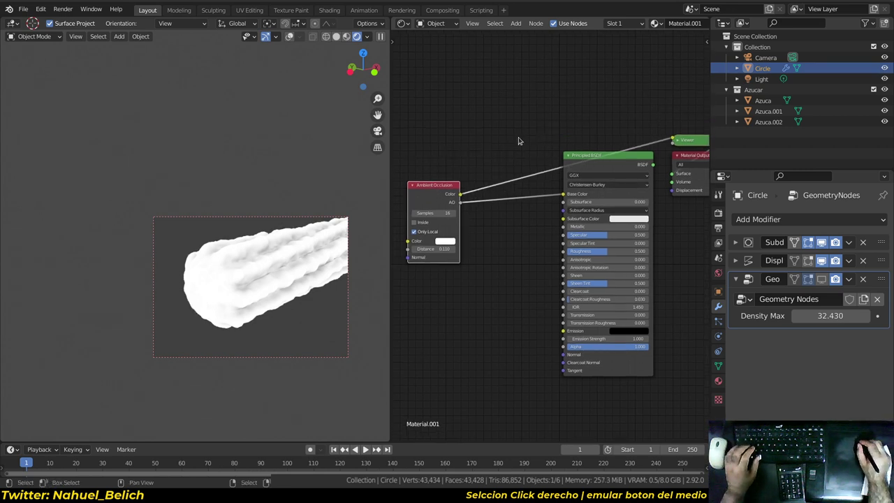
key(F4)
click(485, 225)
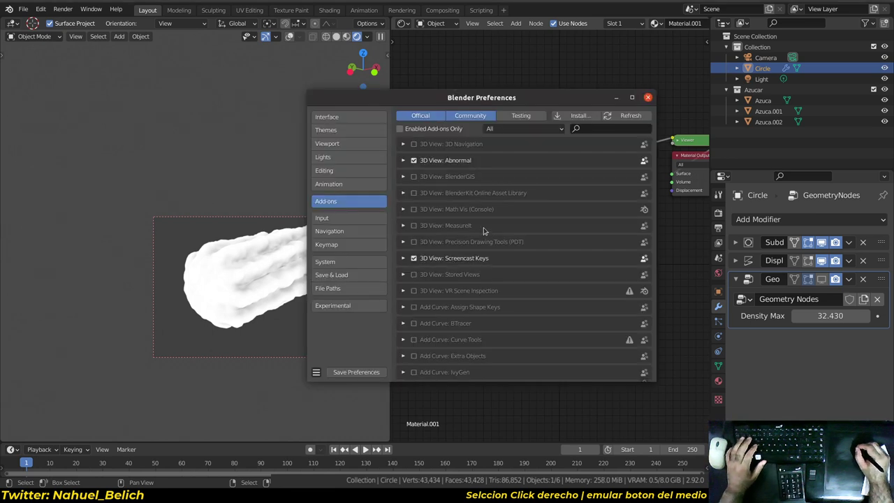
click(590, 129)
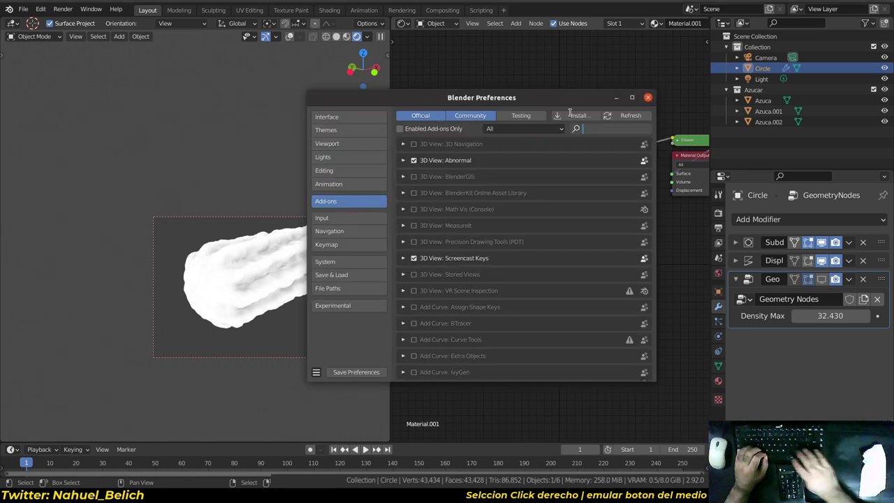
text(node)
click(414, 183)
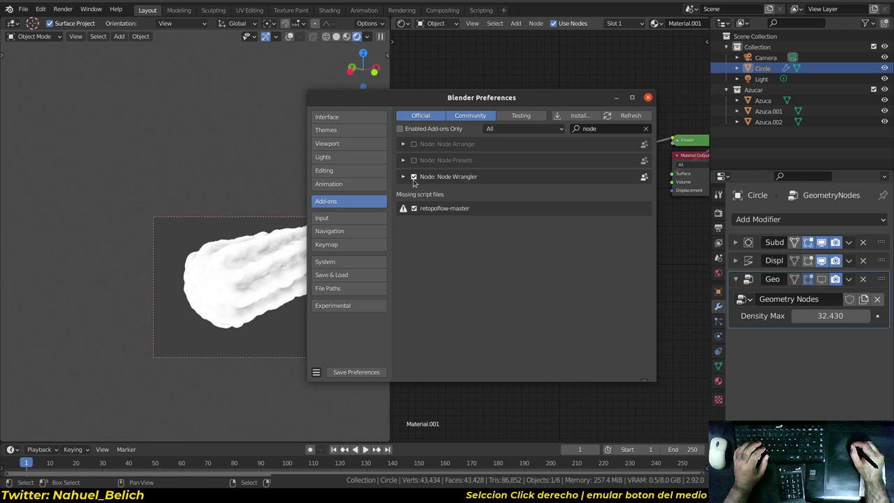
click(648, 97)
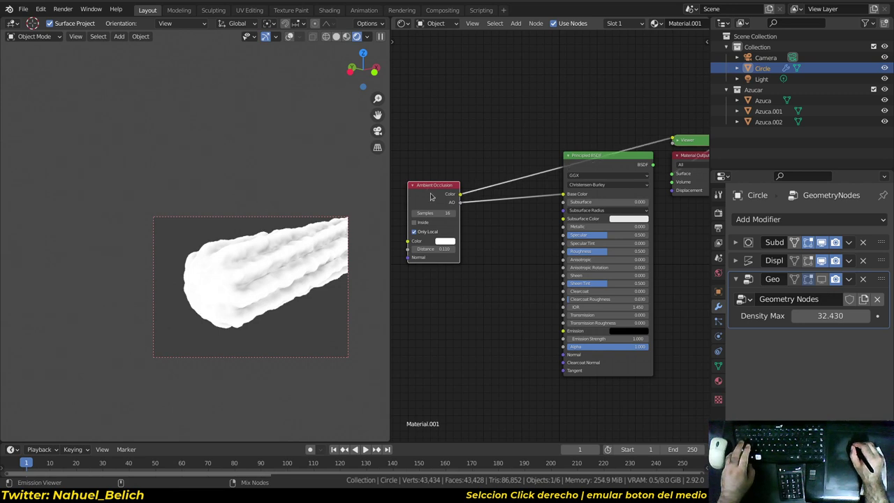
- Delete the Viewer node and connect Principled BSDF directly to the Material Output
middle_drag(630, 131, 582, 131)
drag(629, 143, 581, 93)
key(h)
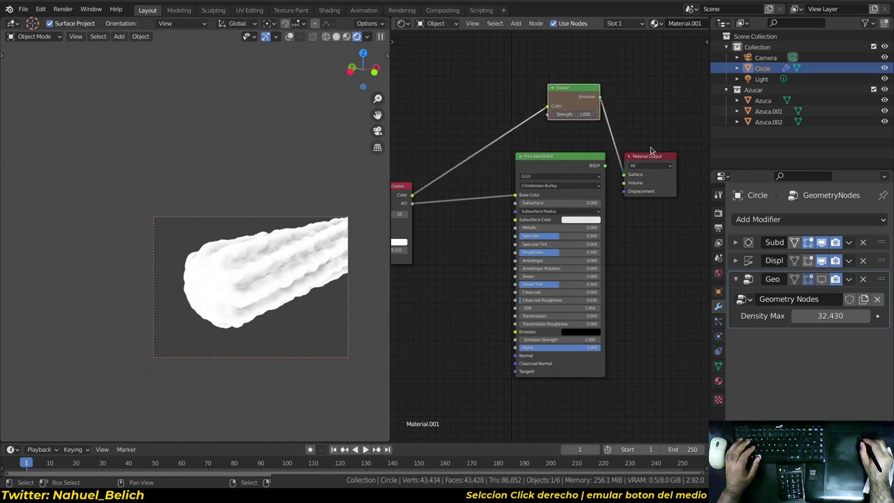
drag(651, 160, 674, 153)
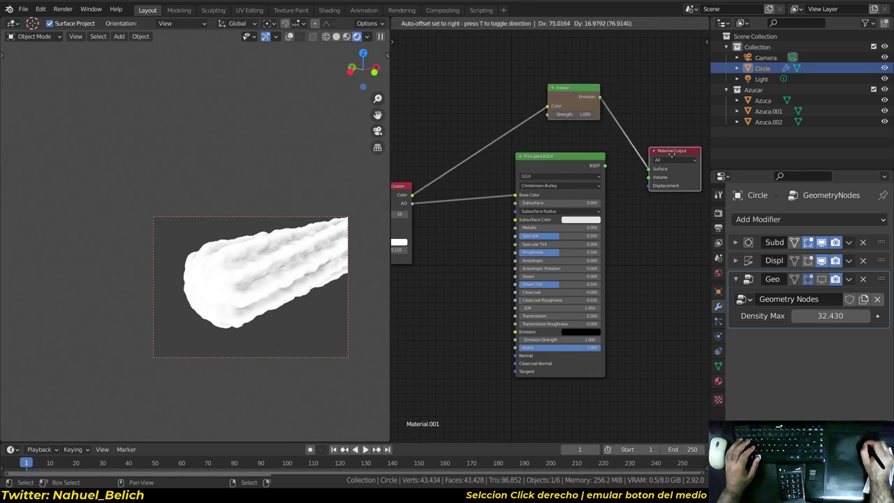
ctrl+shift+click(563, 172)
ctrl+shift+click(401, 184)
middle_drag(418, 211, 408, 224)
ctrl+shift+click(549, 189)
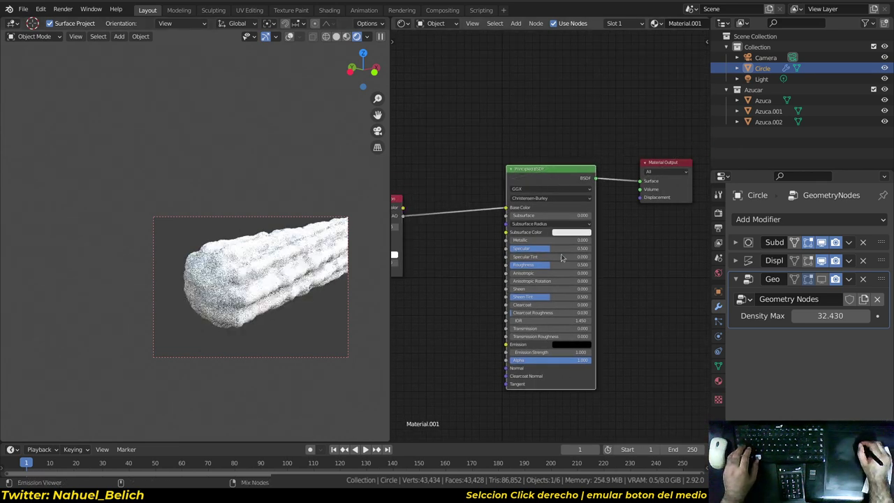
- Set the Ambient Occlusion node's Distance to 0.004
middle_drag(533, 177, 519, 178)
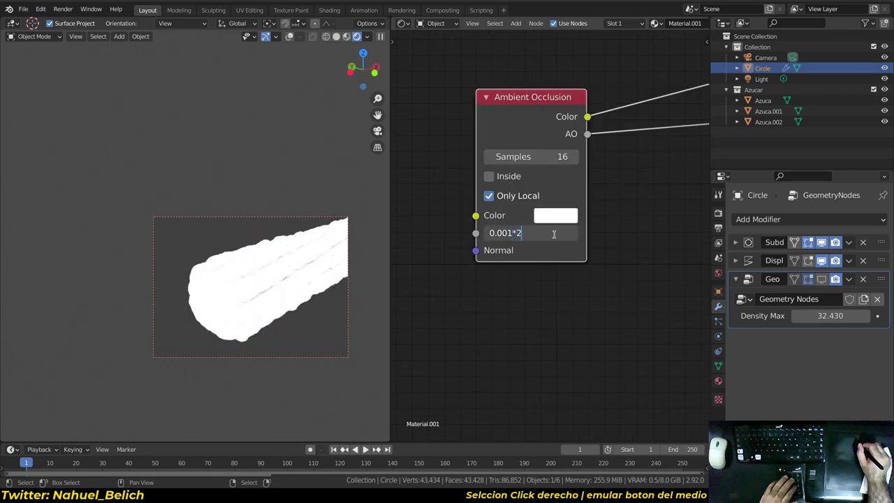
key(Return)
click(545, 235)
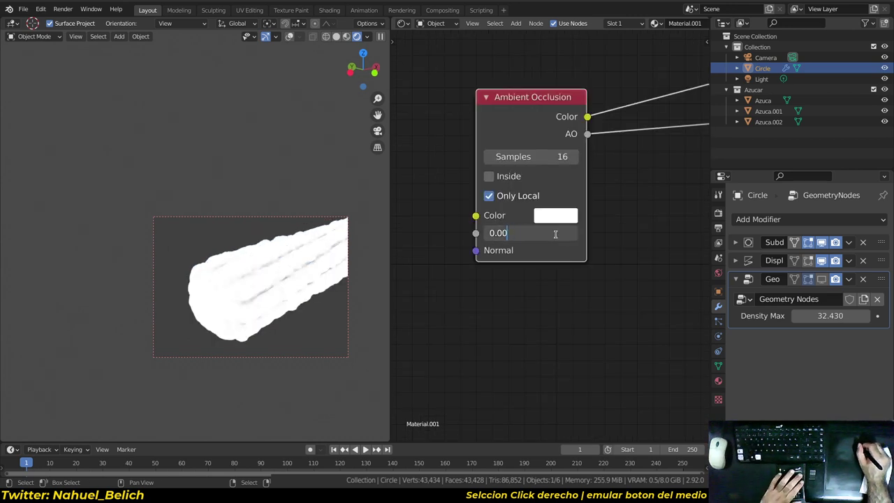
text(4)
key(Return)
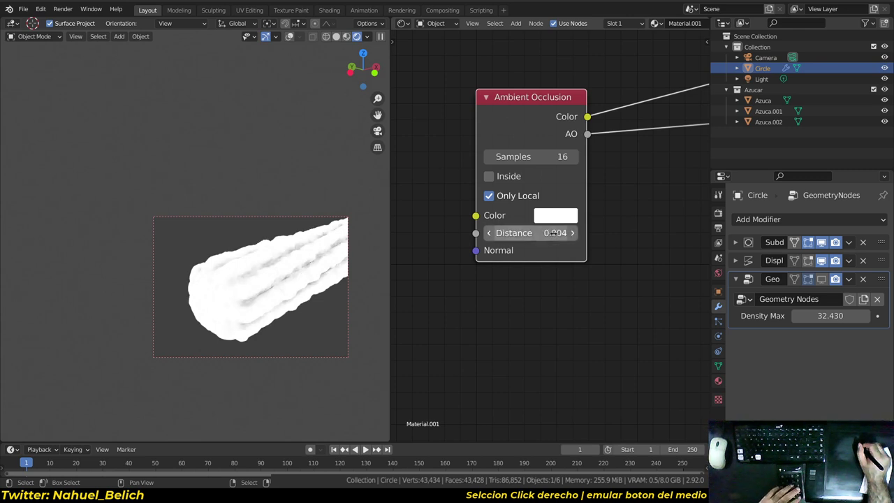
- Zoom in on the churro and draw a larger render region around it
ctrl+middle_drag(235, 243, 234, 212)
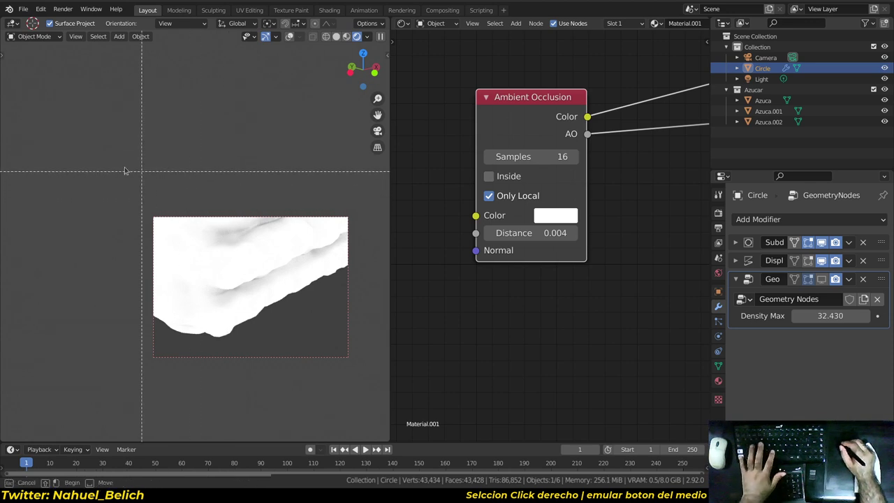
key(ctrl+b)
drag(91, 91, 316, 352)
key(z)
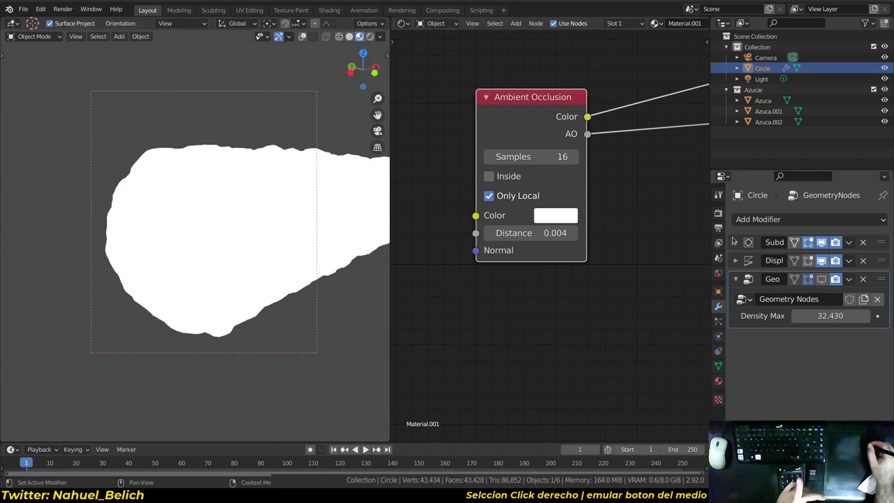
- Keep Eevee as the render engine, then enable and expand its Ambient Occlusion panel
click(718, 212)
click(845, 220)
click(841, 236)
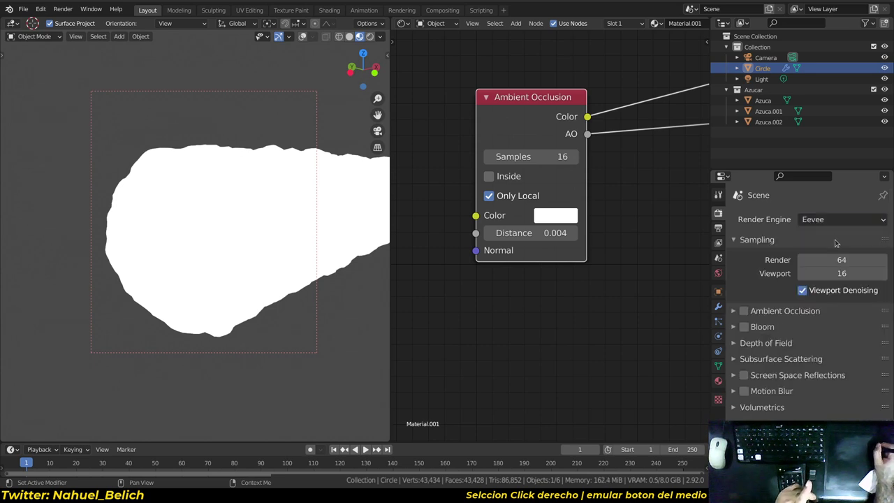
click(744, 311)
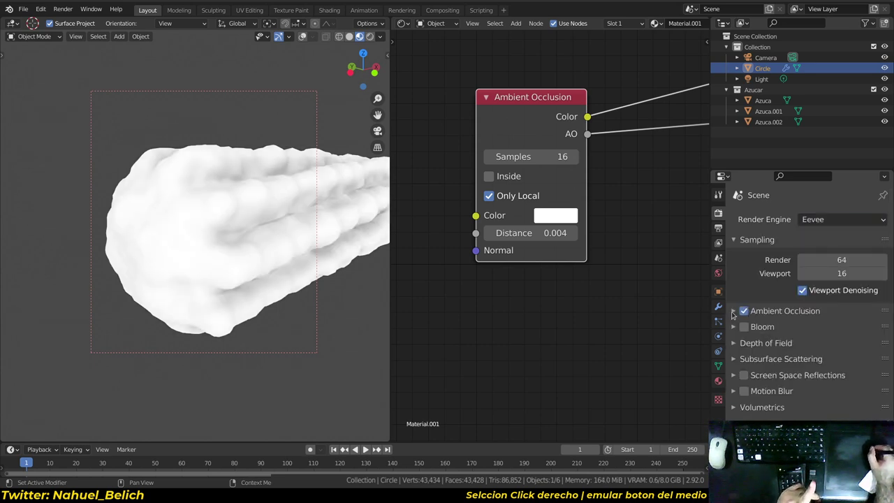
click(733, 310)
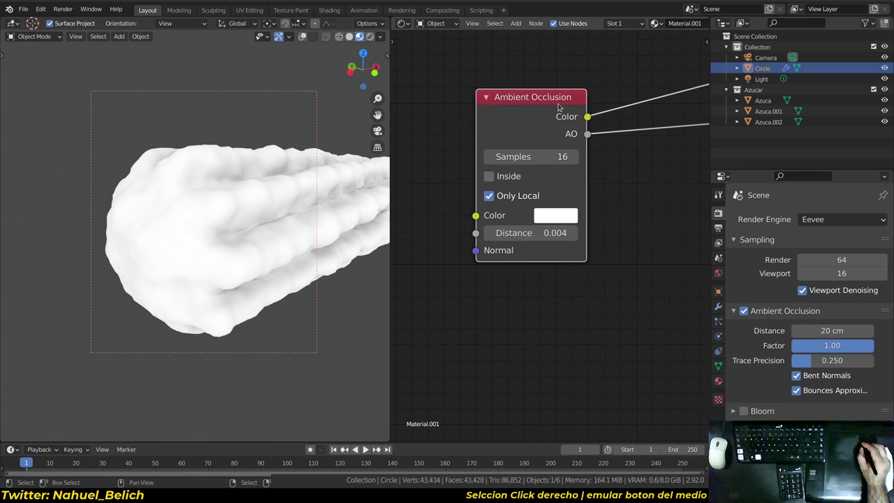
- Adjust the scene Ambient Occlusion Distance from 6 mm up to 1.2 cm
middle_drag(532, 103, 545, 105)
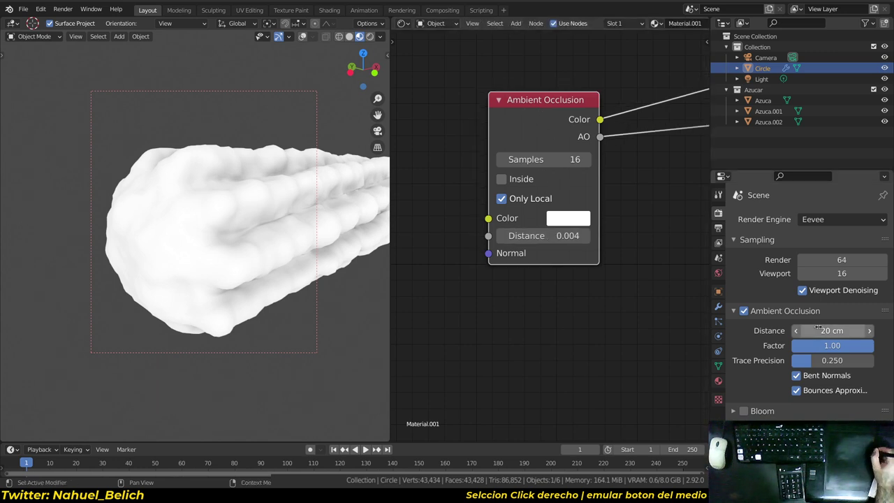
drag(810, 330, 800, 330)
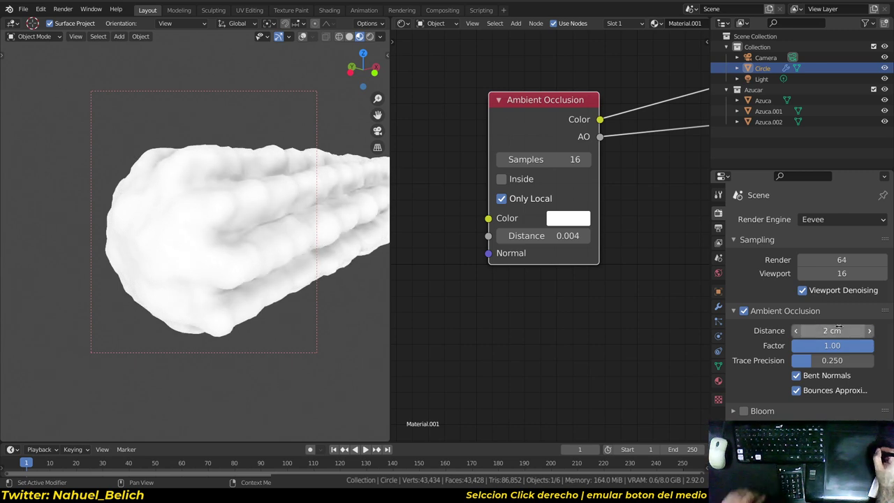
mouse_move(800, 330)
mouse_down()
mouse_move(821, 330)
mouse_move(810, 331)
mouse_up()
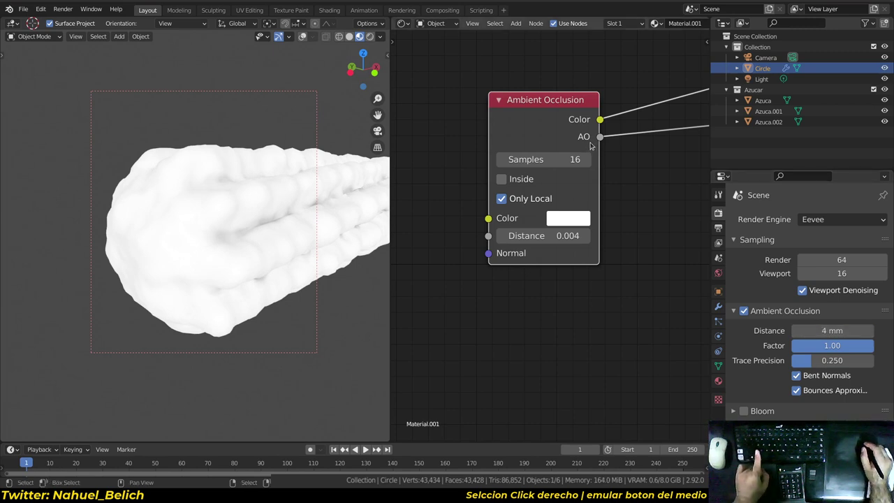
drag(525, 119, 525, 103)
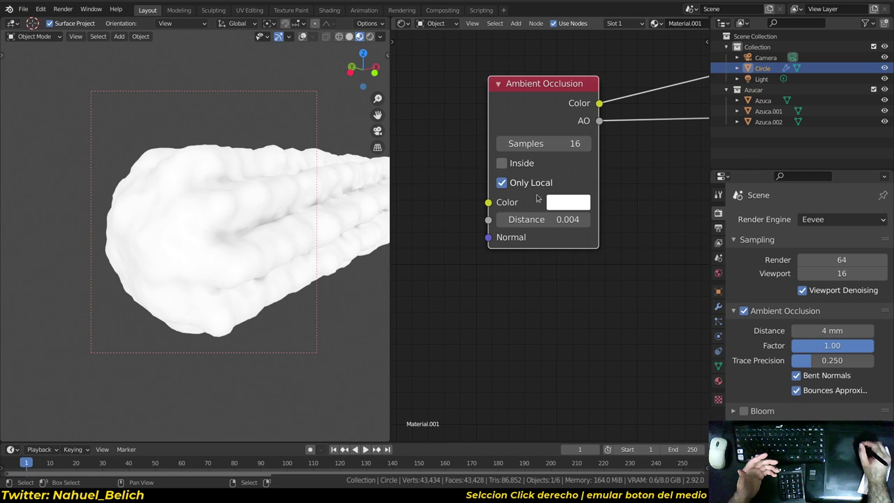
drag(831, 330, 859, 330)
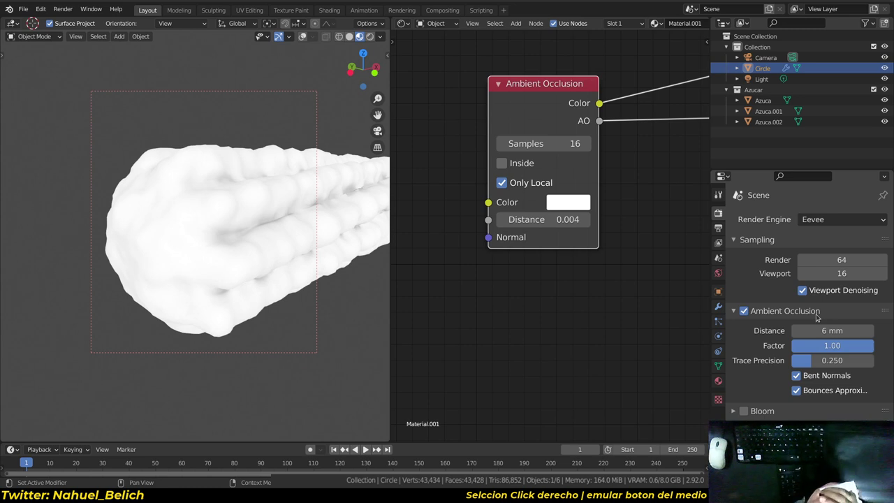
mouse_move(291, 219)
middle_down()
mouse_move(298, 235)
mouse_move(308, 222)
mouse_move(294, 247)
mouse_move(285, 214)
middle_up()
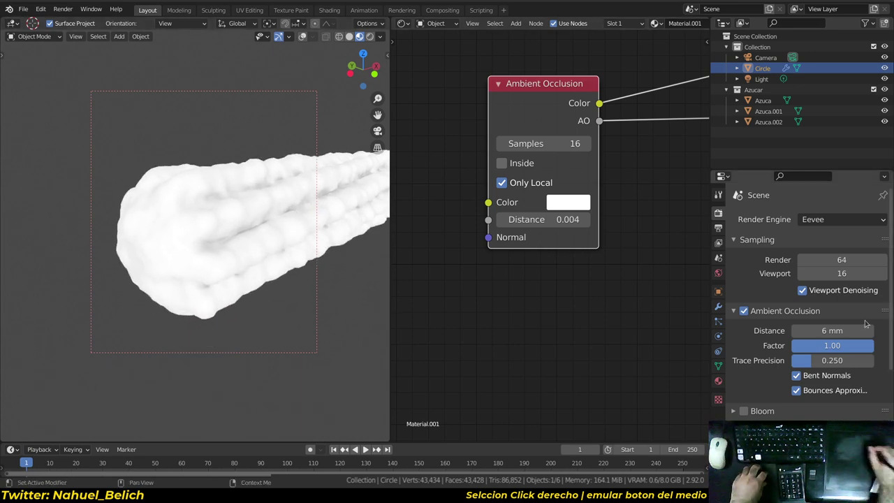
drag(836, 330, 836, 330)
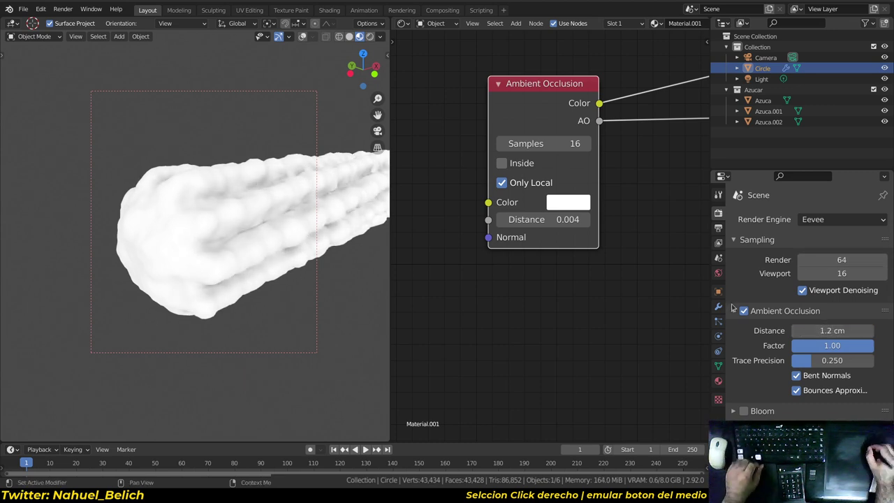
- Collapse the Ambient Occlusion panel and set the render engine to Cycles
click(733, 310)
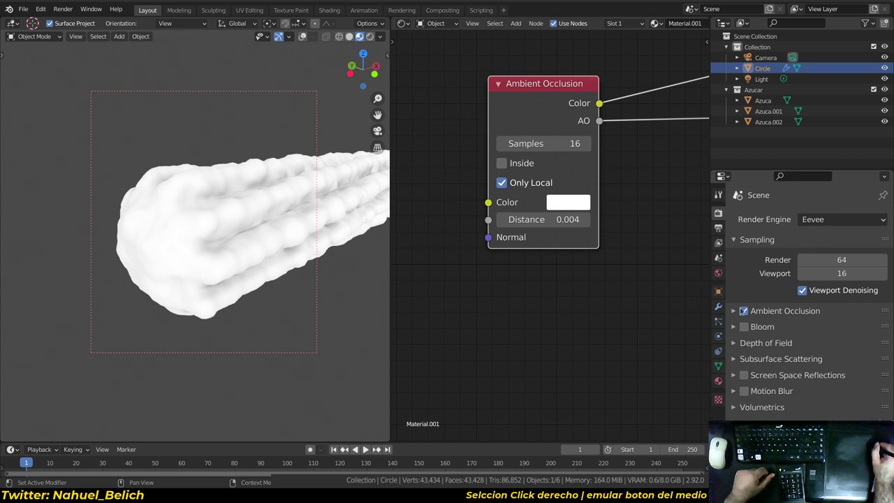
click(831, 220)
click(827, 220)
click(824, 262)
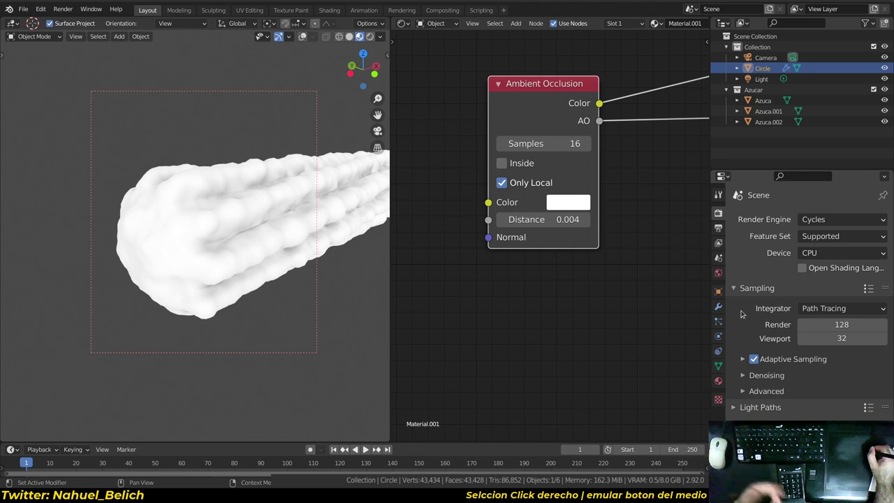
click(380, 37)
click(359, 39)
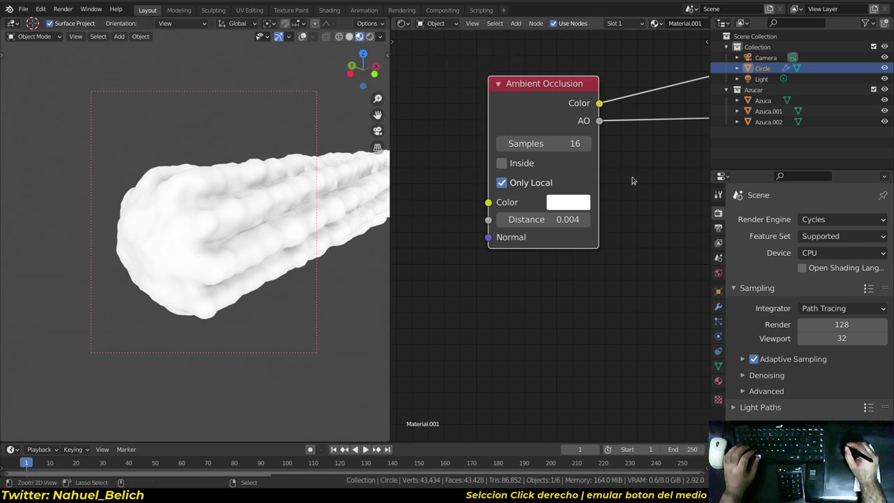
- Move the Ambient Occlusion node left and zoom in on it and the shader
scroll(614, 209, down, 5)
drag(549, 190, 462, 175)
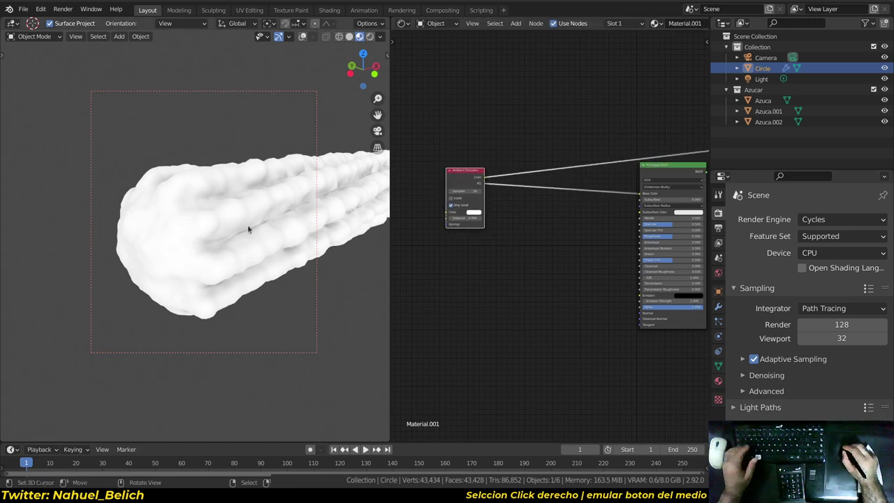
mouse_move(475, 241)
ctrl+middle_down()
mouse_move(500, 183)
mouse_move(453, 221)
ctrl+middle_up()
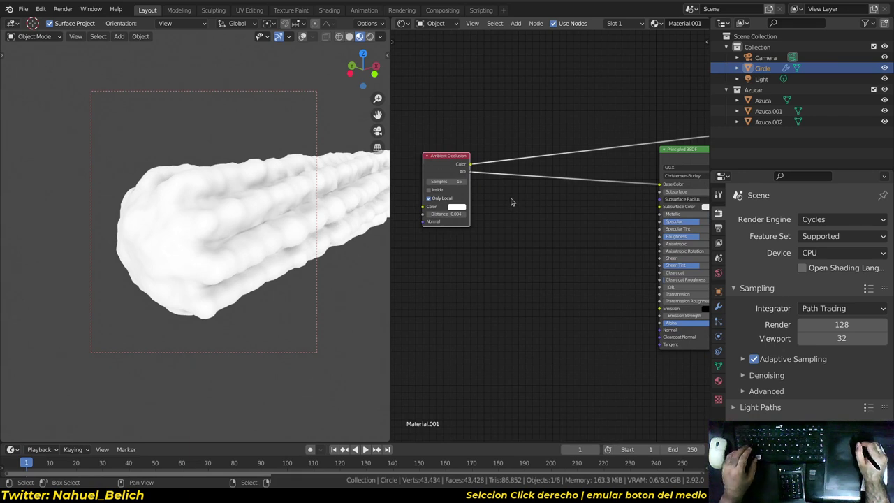
middle_drag(468, 180, 460, 191)
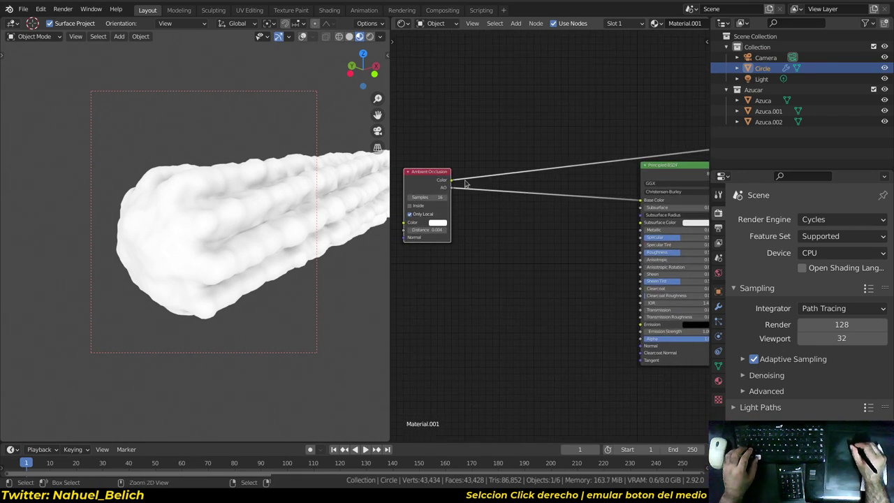
- Insert a ColorRamp node between the Ambient Occlusion node and the shader
key(shift+a)
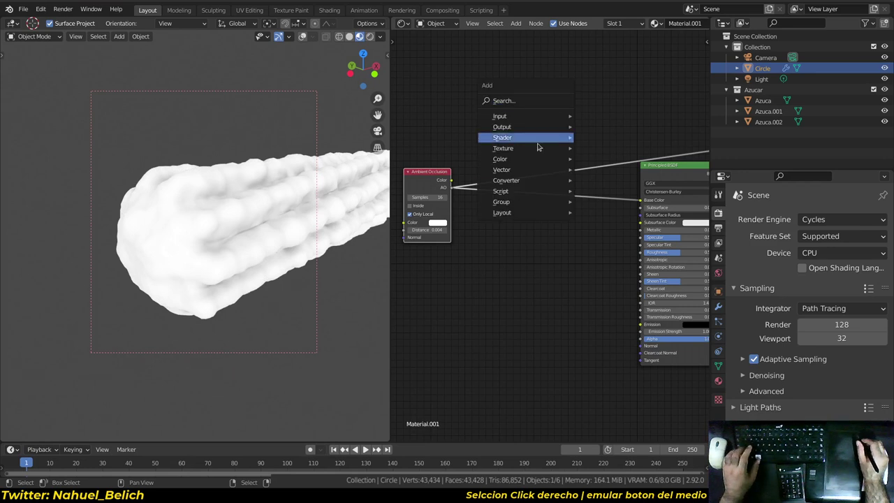
click(604, 202)
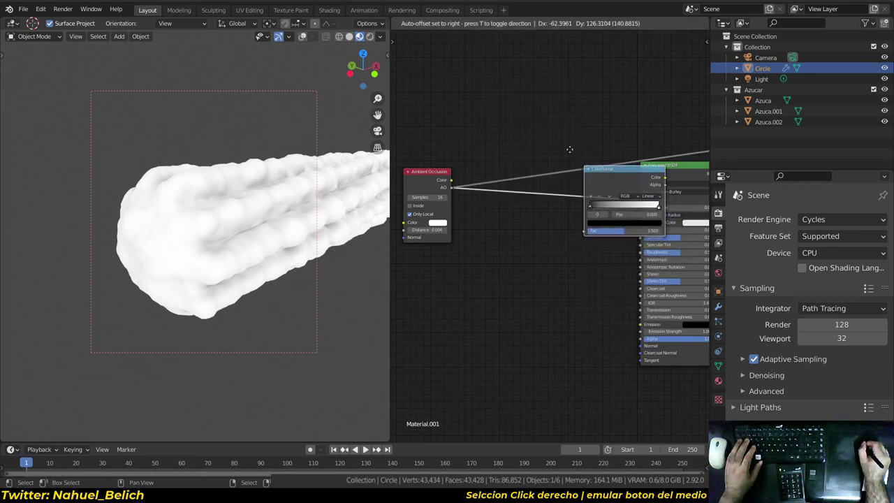
click(550, 164)
drag(550, 159, 562, 159)
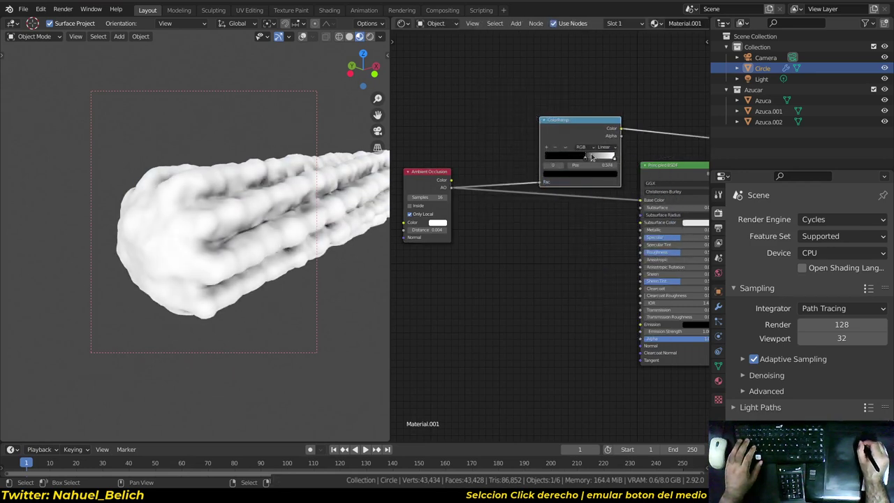
middle_drag(492, 111, 502, 166)
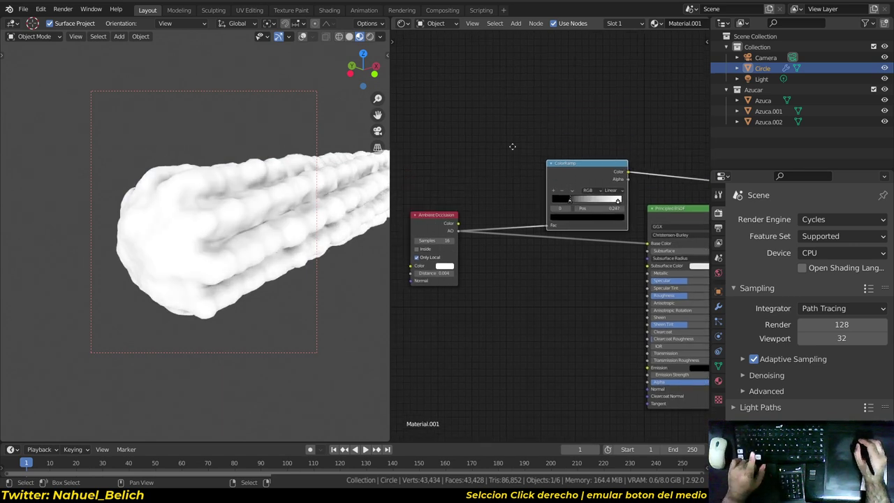
drag(546, 243, 501, 230)
scroll(500, 231, up, 3)
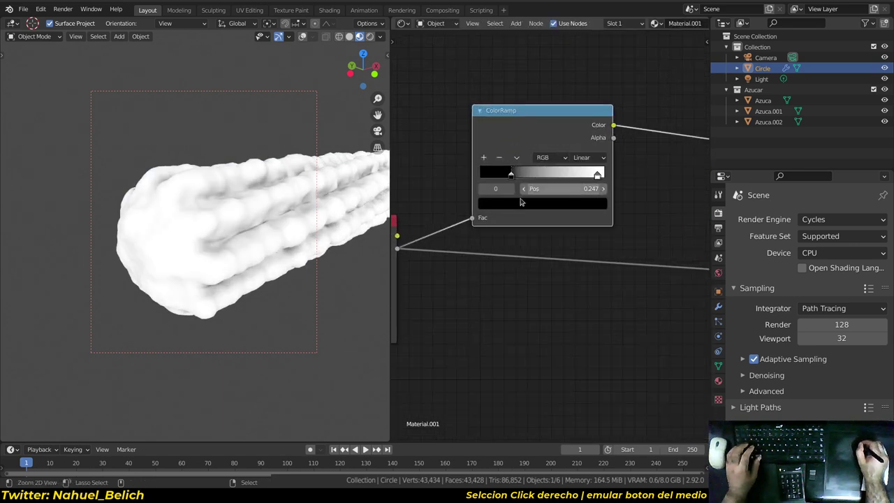
scroll(513, 235, up, 2)
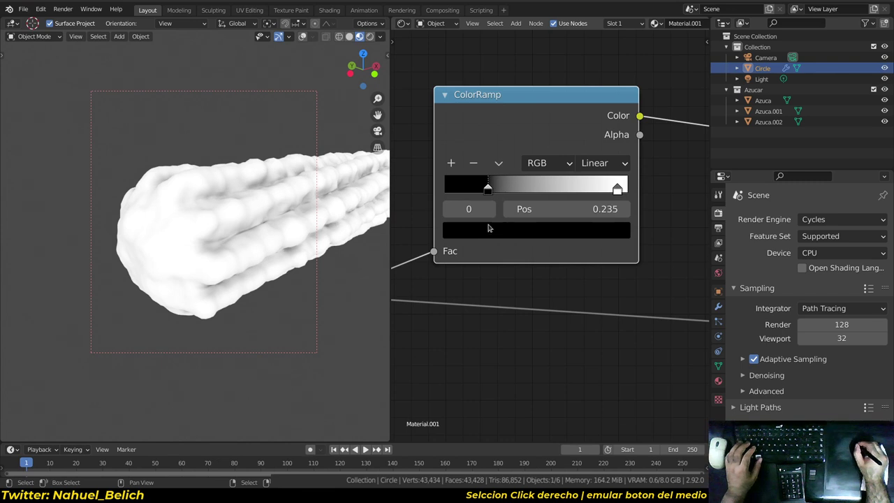
- Change the ramp's black left stop to golden yellow
click(488, 229)
scroll(497, 293, up, 2)
scroll(498, 348, up, 1)
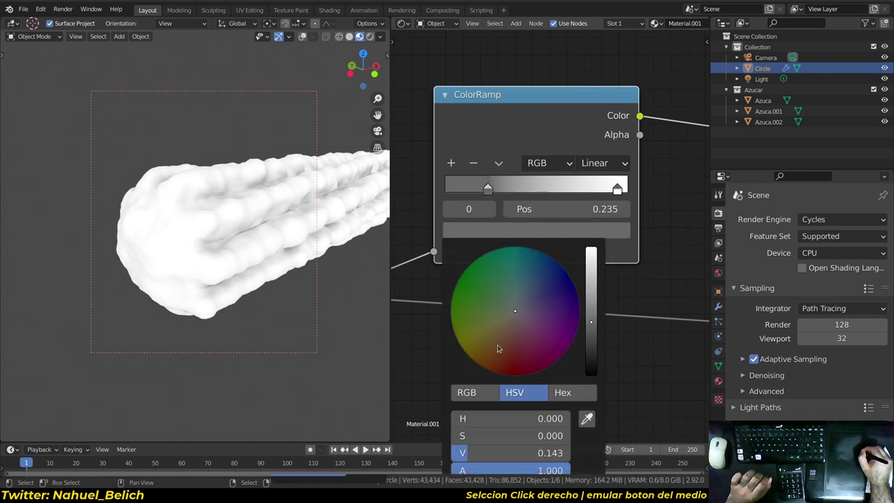
drag(498, 349, 487, 350)
click(493, 336)
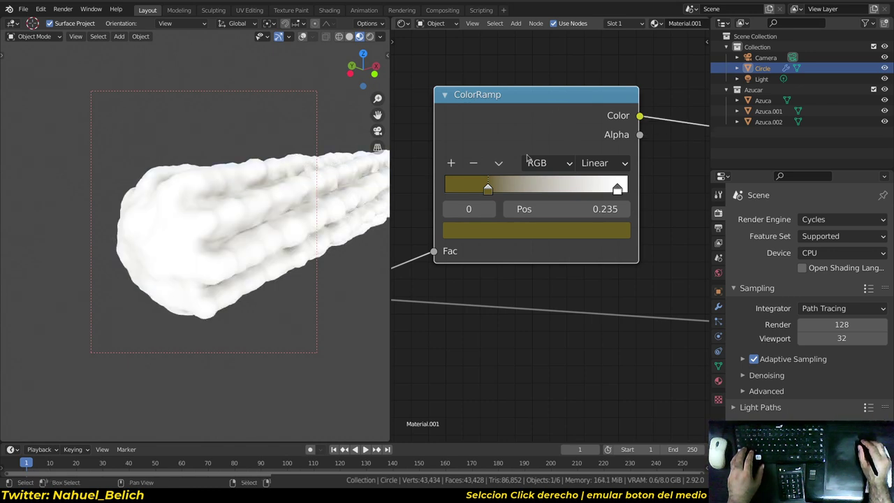
click(506, 237)
drag(591, 293, 590, 269)
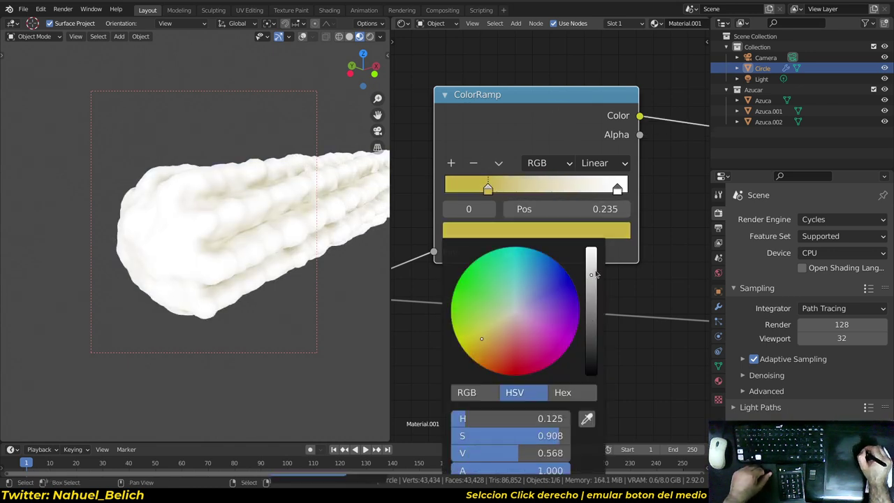
click(481, 347)
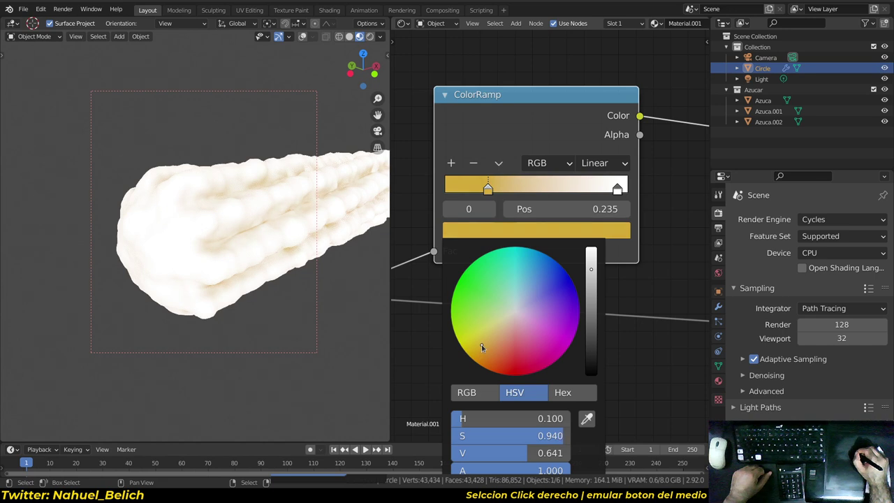
- Eyedropper the same golden yellow into the white right stop
click(614, 189)
click(604, 232)
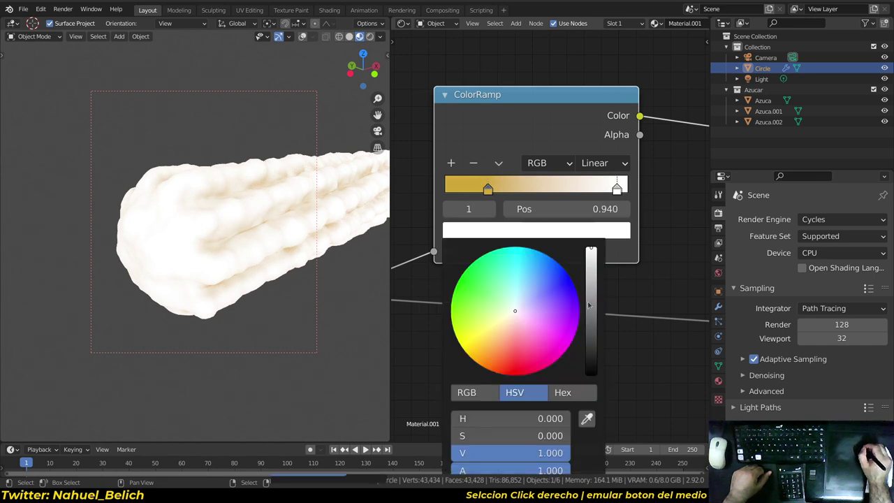
click(586, 419)
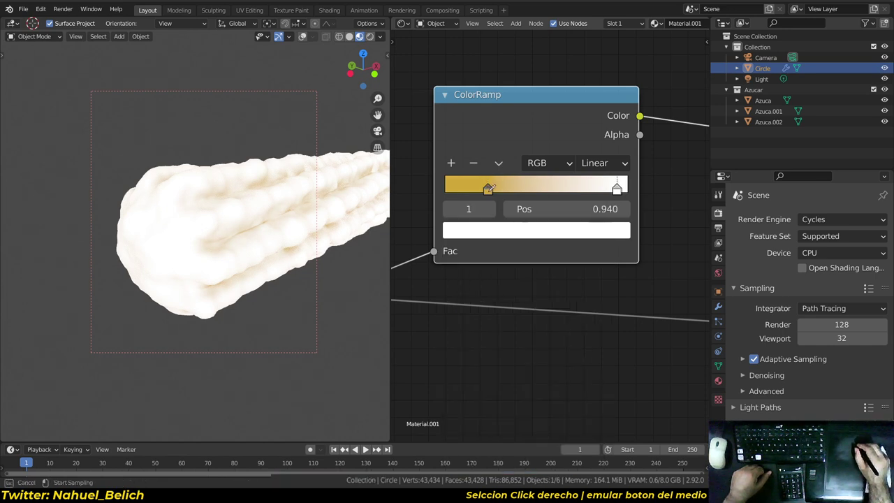
click(489, 188)
click(488, 189)
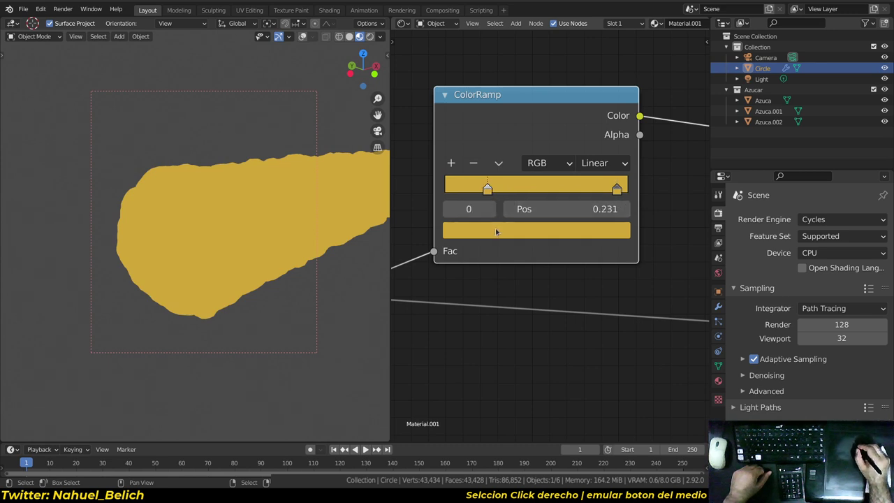
- Darken one stop nearly to black and move it right, with bright gold near 0.295
click(521, 232)
drag(595, 272, 584, 338)
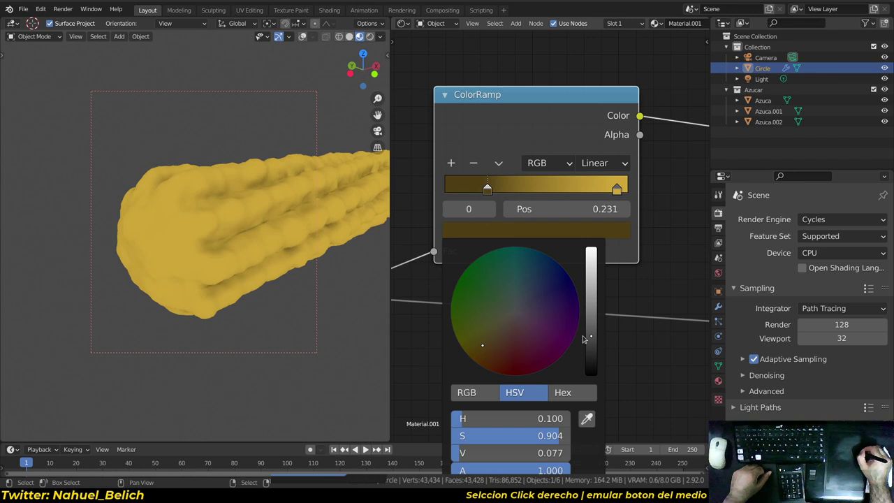
mouse_move(586, 336)
mouse_down()
mouse_move(588, 343)
mouse_move(524, 306)
mouse_up()
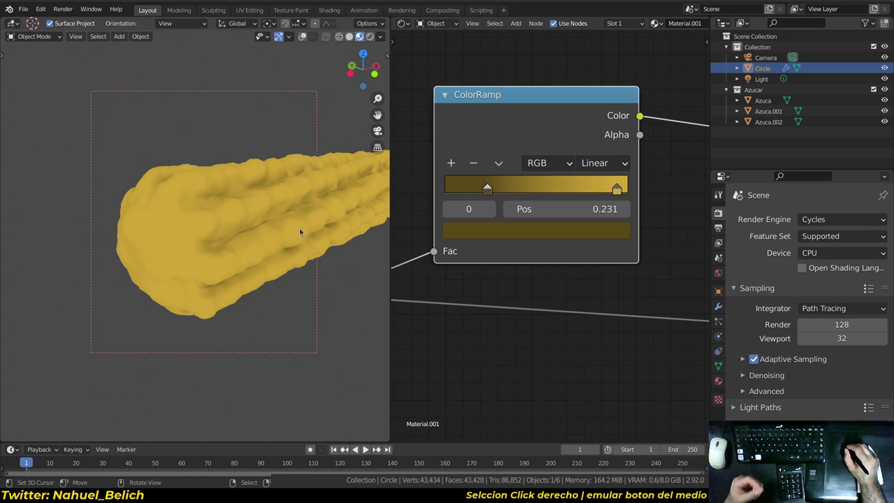
mouse_move(488, 188)
mouse_down()
mouse_move(573, 191)
mouse_move(505, 187)
mouse_up()
drag(560, 189, 618, 194)
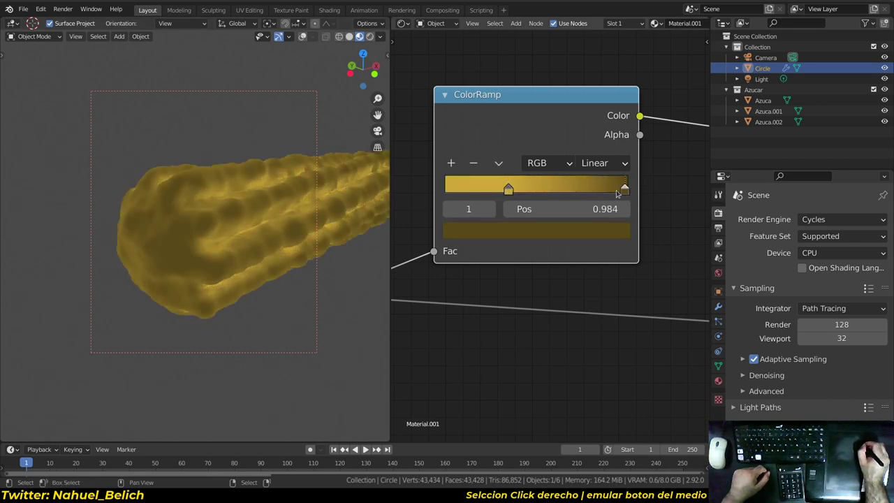
mouse_move(507, 189)
mouse_down()
mouse_move(473, 192)
mouse_move(498, 187)
mouse_up()
click(623, 189)
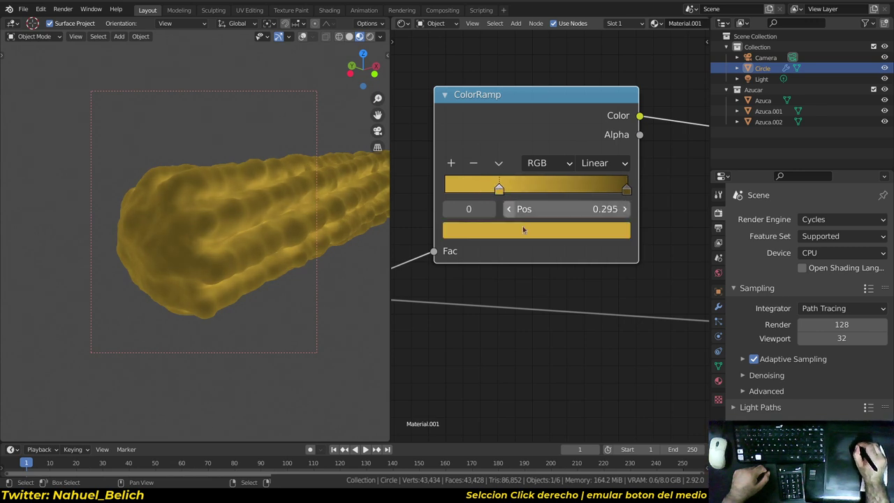
- Adjust the stops' HSV values, making the left stop a paler, brighter gold
click(535, 235)
click(578, 233)
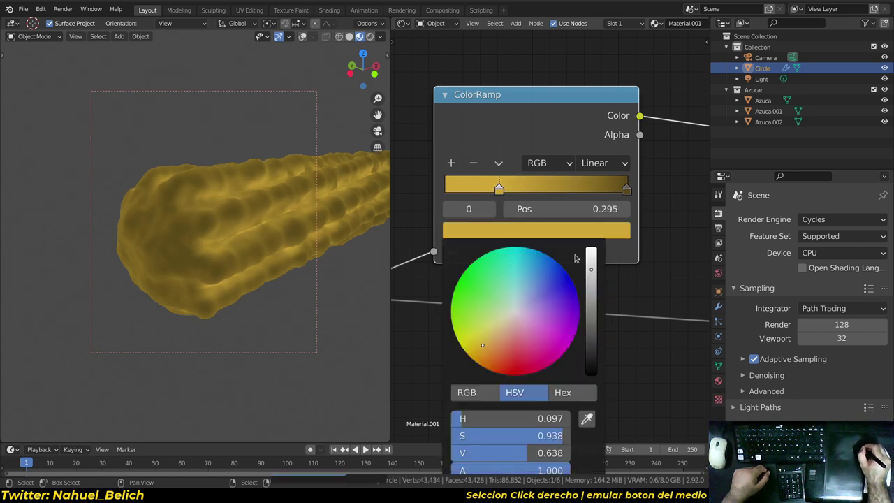
mouse_move(482, 346)
mouse_down()
mouse_move(478, 338)
mouse_move(493, 338)
mouse_up()
click(626, 190)
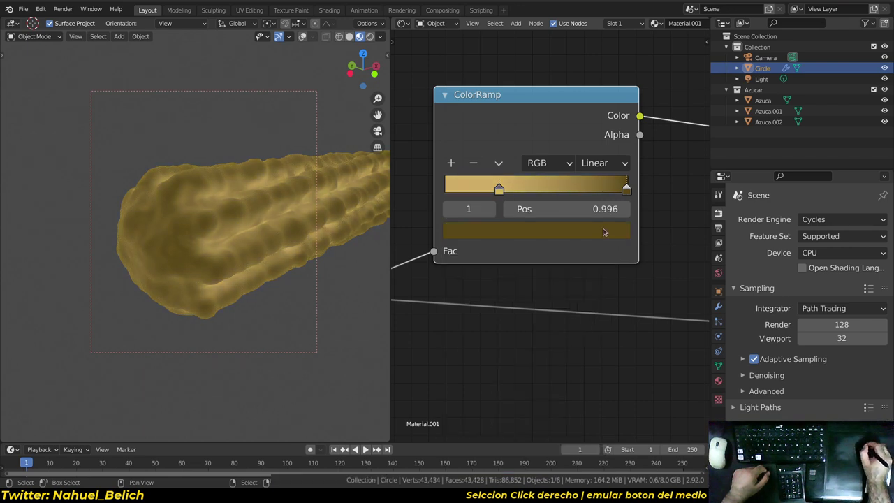
click(498, 189)
click(502, 229)
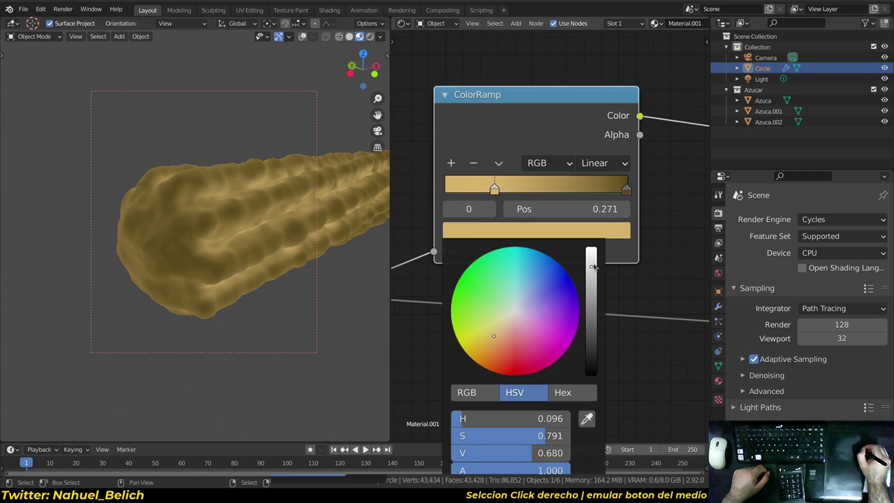
drag(592, 266, 594, 253)
click(626, 190)
click(598, 233)
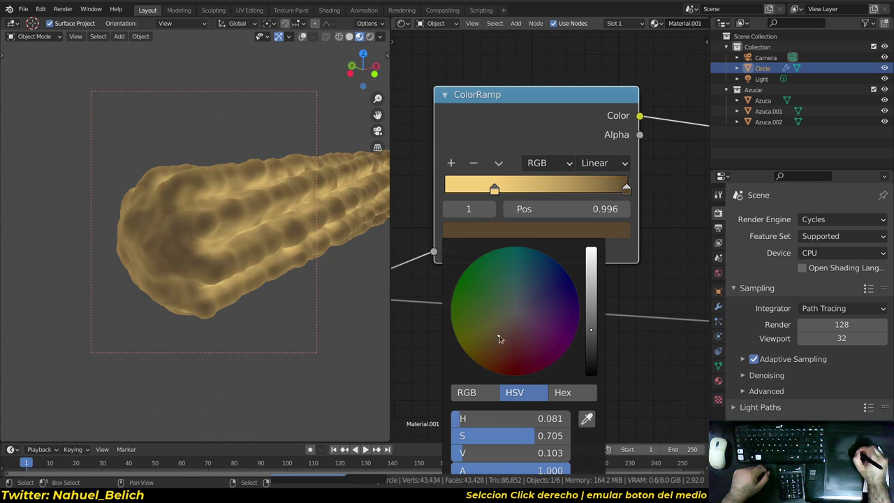
- Try Cardinal and Ease interpolation on the ColorRamp, moving the dark stop and adding a blue middle test stop
click(595, 165)
click(599, 201)
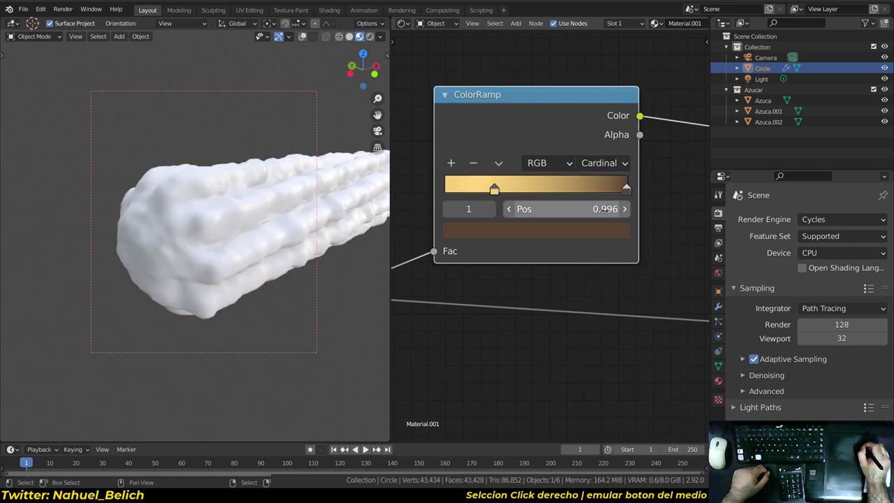
drag(626, 188, 576, 189)
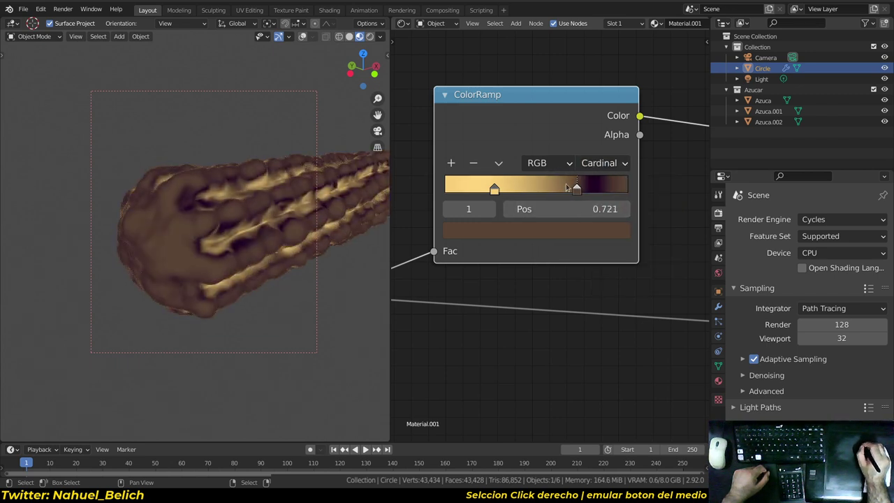
click(612, 166)
click(615, 183)
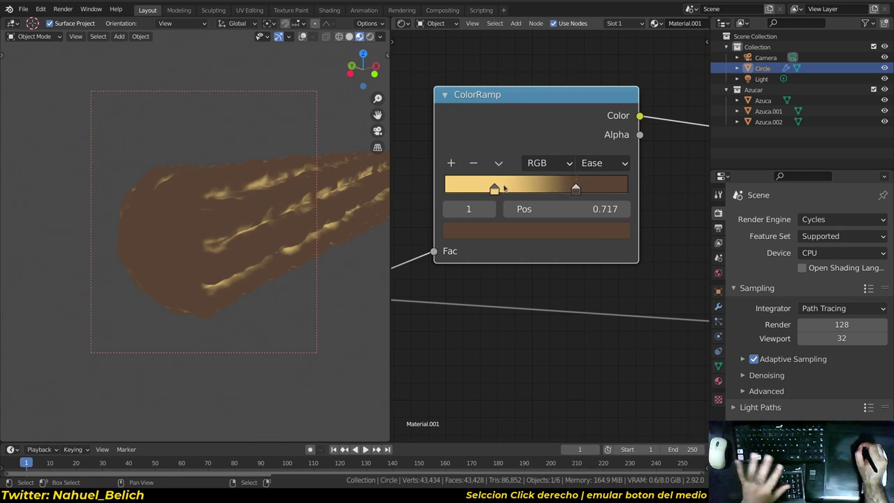
click(450, 163)
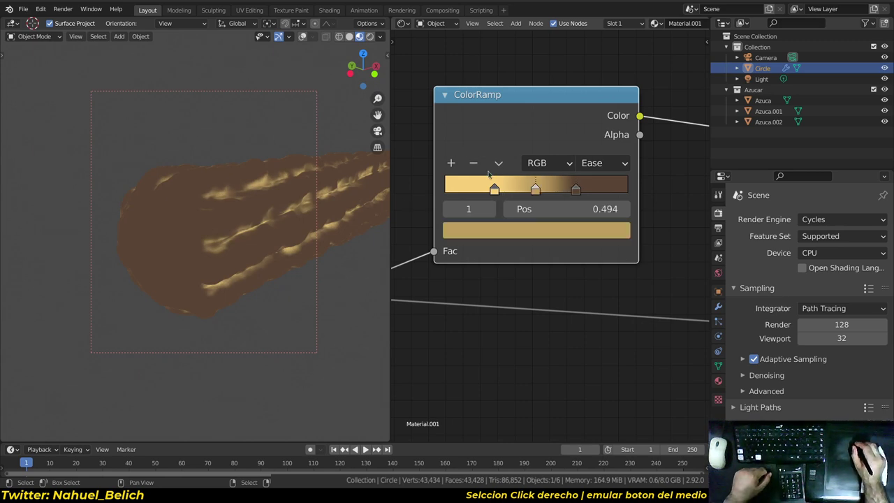
click(543, 227)
click(568, 293)
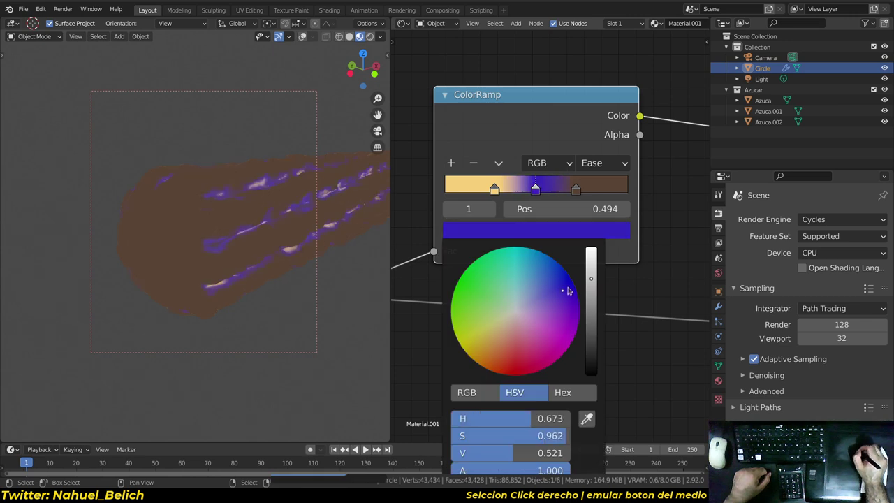
- Test Linear and Constant interpolation while nudging stops, then delete the blue middle stop
click(621, 165)
click(599, 221)
mouse_move(584, 190)
mouse_down()
mouse_move(628, 188)
mouse_move(546, 189)
mouse_move(599, 190)
mouse_up()
click(604, 163)
click(599, 256)
drag(500, 186, 503, 183)
click(537, 183)
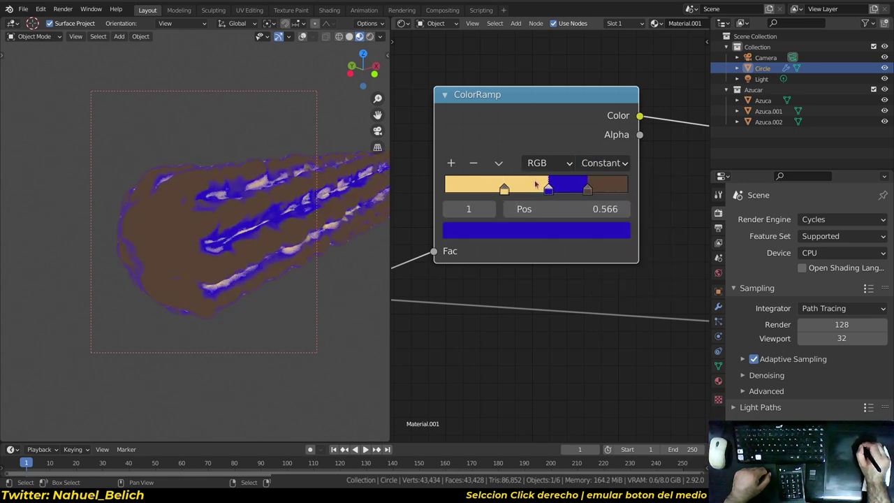
click(473, 163)
- Return the ramp to Cardinal interpolation and add a third stop near the end at 0.984
click(604, 163)
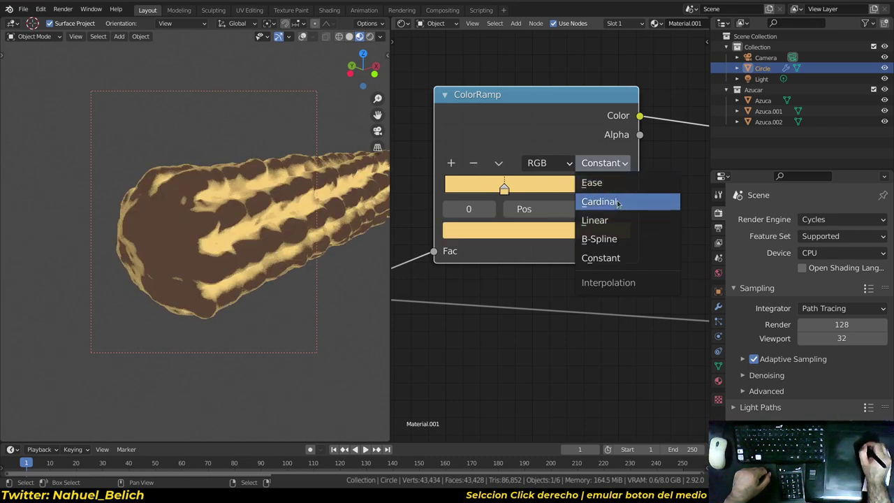
click(604, 202)
mouse_move(588, 189)
mouse_down()
mouse_move(634, 190)
mouse_move(590, 188)
mouse_move(625, 189)
mouse_up()
click(451, 163)
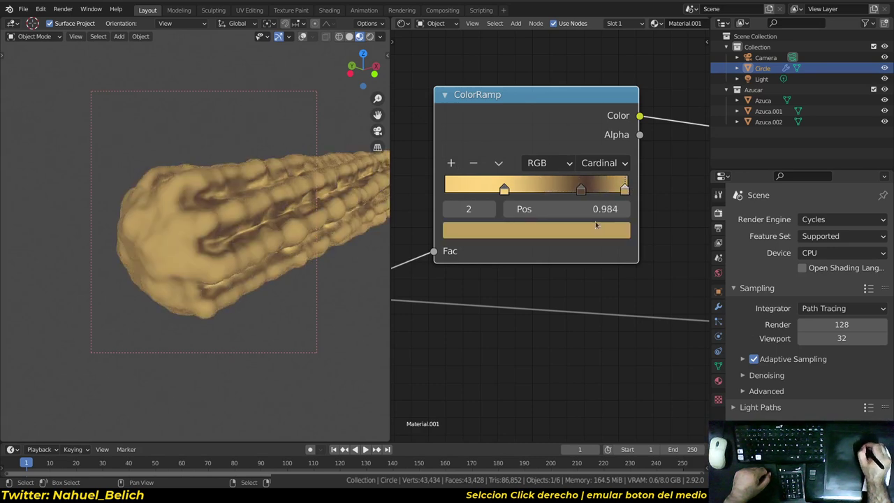
- Sample a dark brown into the end stop, darken it, and remove the extra middle stop
click(612, 233)
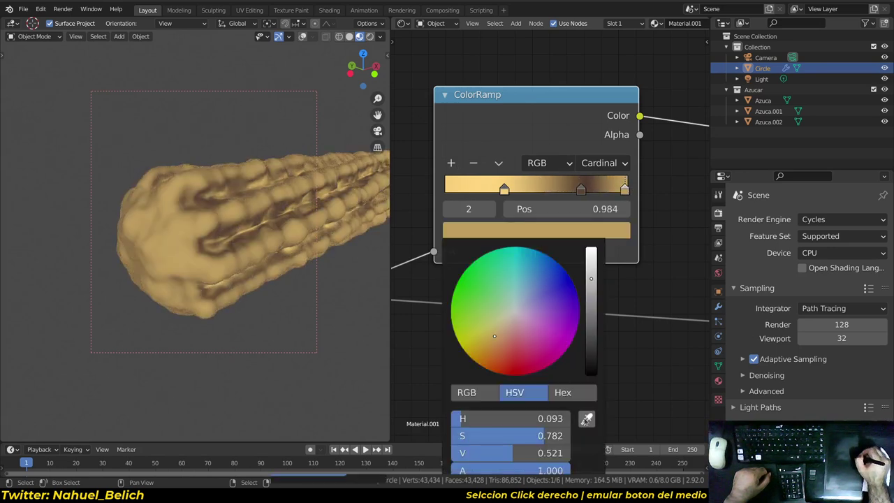
click(586, 419)
click(583, 190)
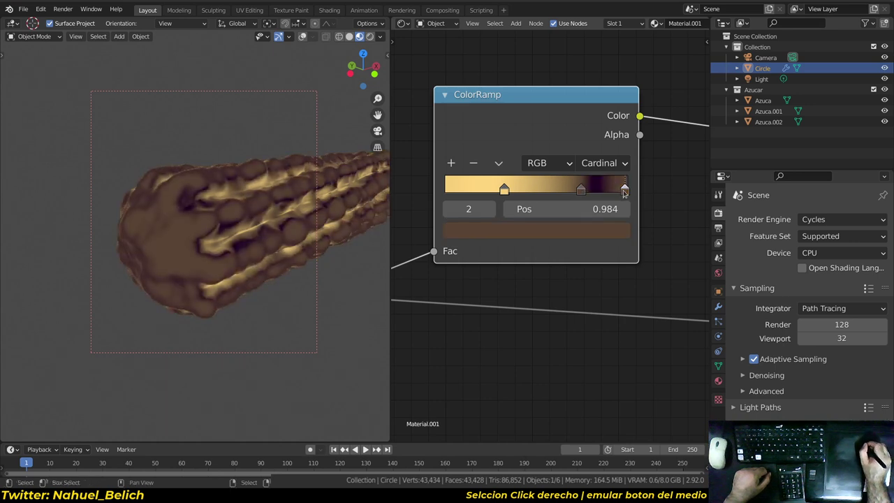
click(604, 233)
drag(599, 335, 595, 360)
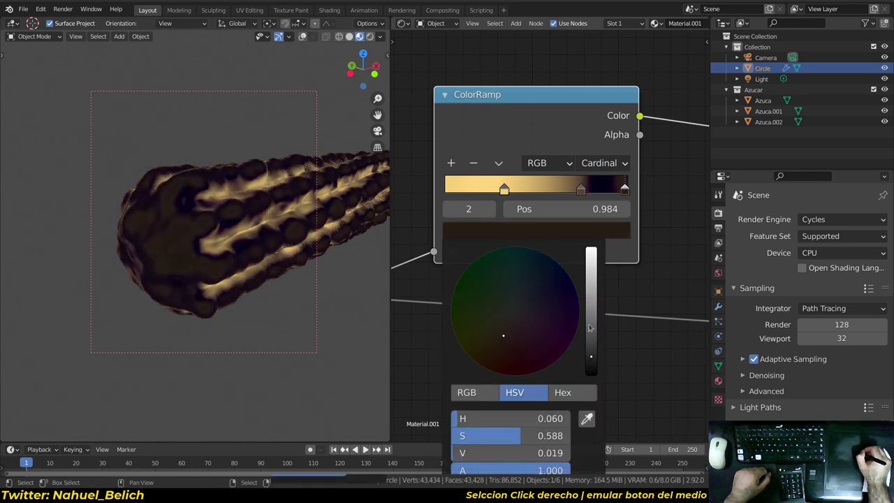
drag(586, 187, 632, 190)
click(478, 164)
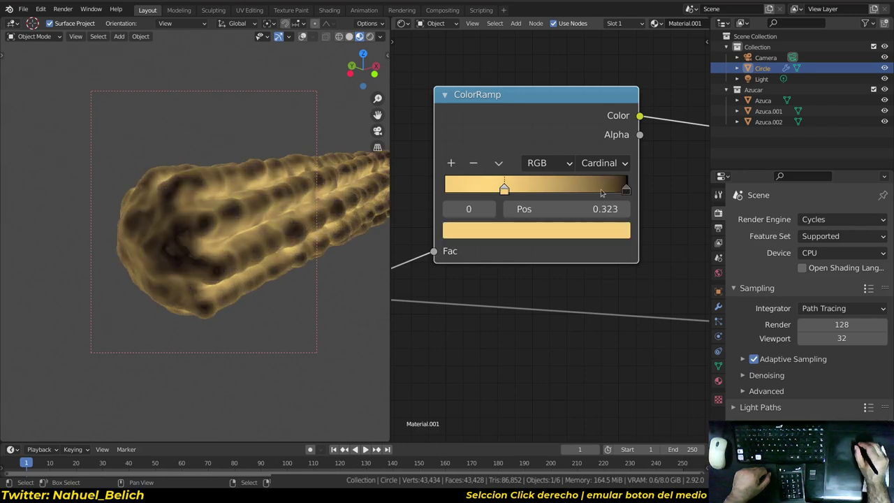
- Brighten and saturate the 0.996 end stop into a reddish brown, checking the churro in the viewport
click(601, 190)
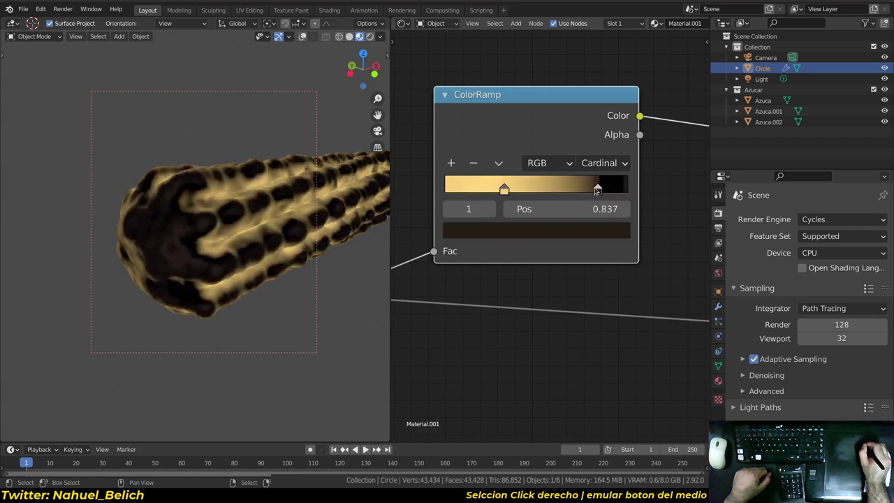
click(623, 231)
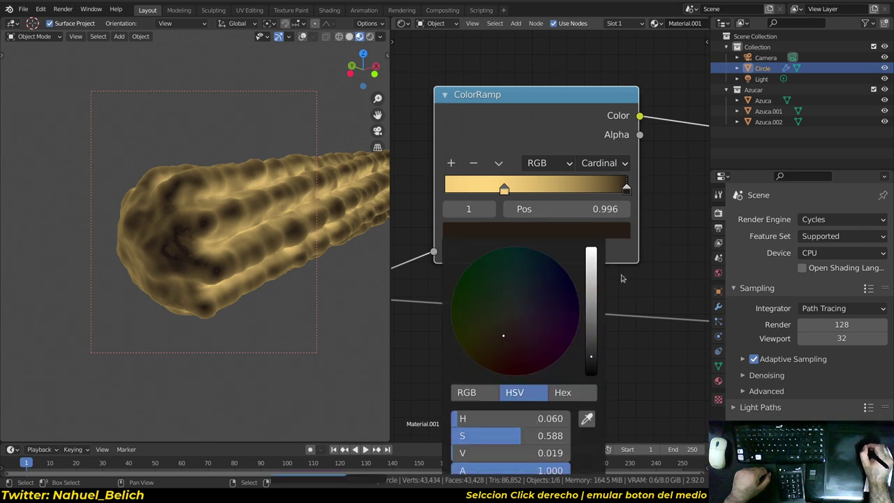
drag(590, 355, 591, 335)
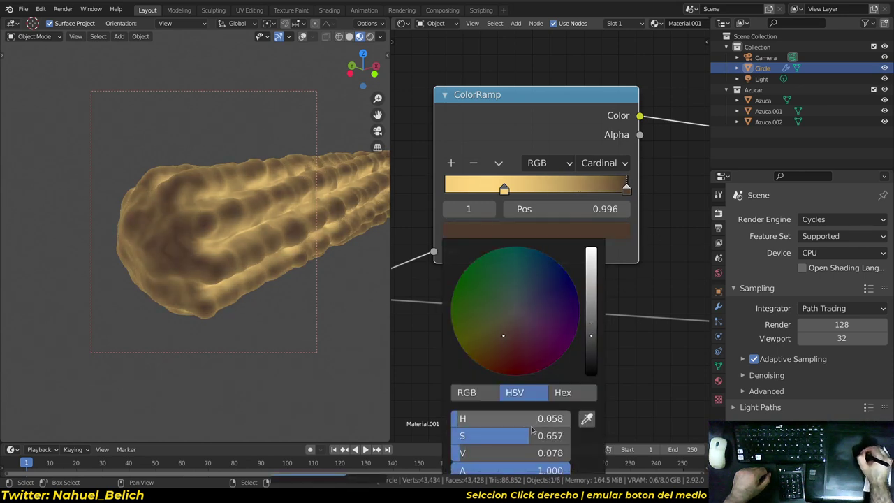
drag(497, 440, 534, 441)
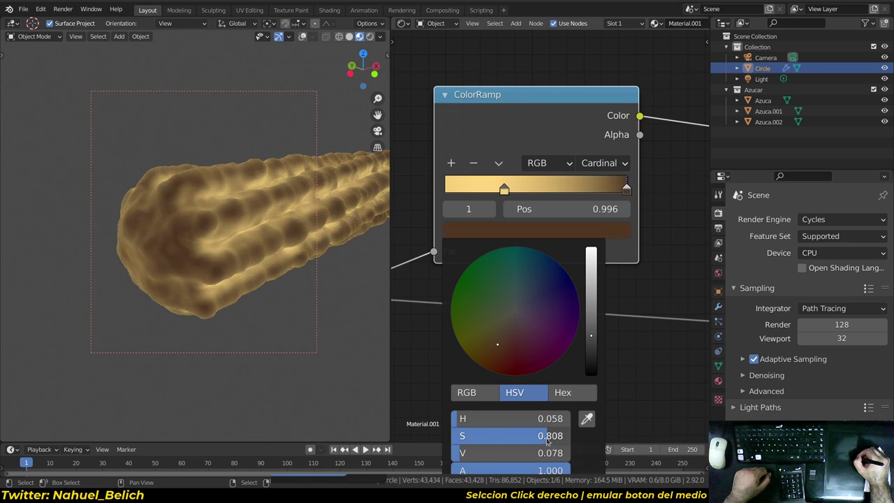
drag(591, 334, 592, 318)
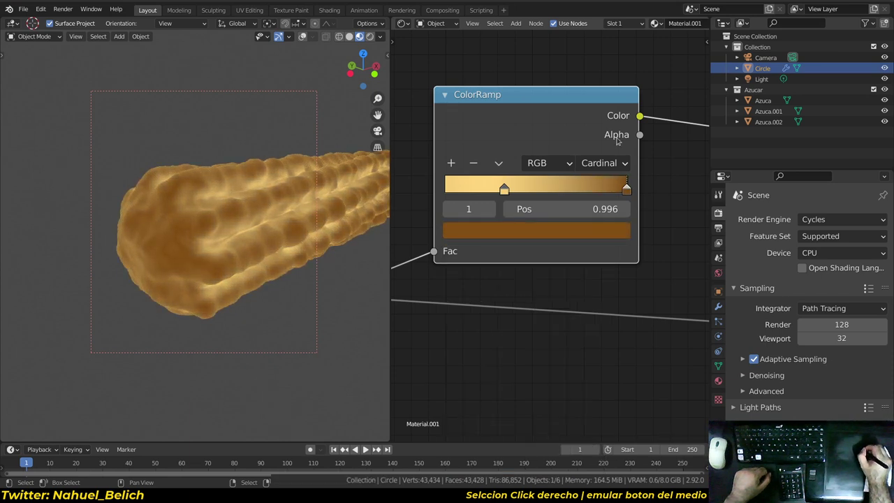
mouse_move(296, 225)
middle_down()
mouse_move(260, 251)
mouse_move(288, 212)
mouse_move(301, 222)
middle_up()
scroll(288, 212, down, 3)
scroll(301, 222, up, 4)
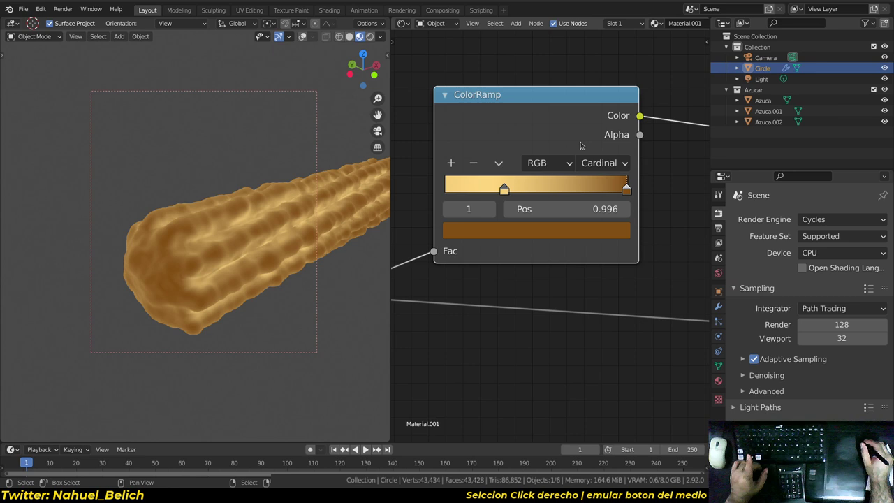
- Link ColorRamp Color to Principled BSDF Base Color and send the BSDF back to the Material Output
scroll(574, 163, down, 2)
scroll(575, 162, down, 2)
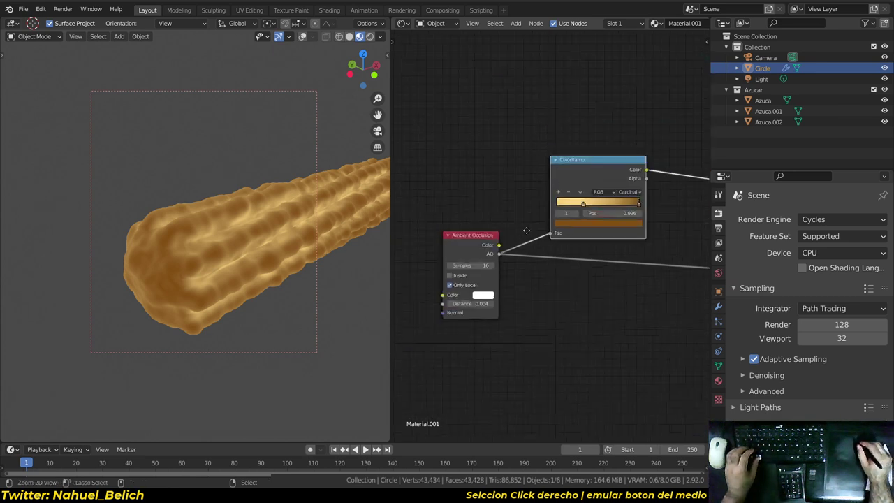
middle_drag(687, 197, 533, 181)
drag(467, 150, 533, 239)
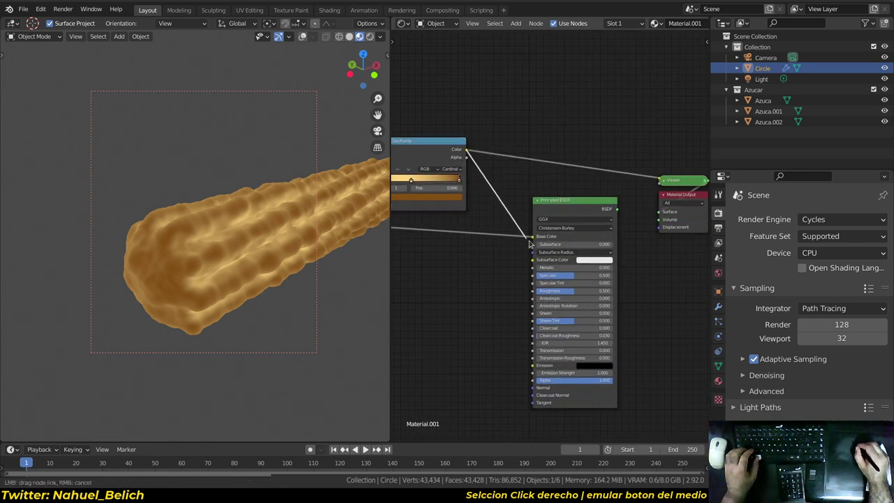
ctrl+shift+click(593, 208)
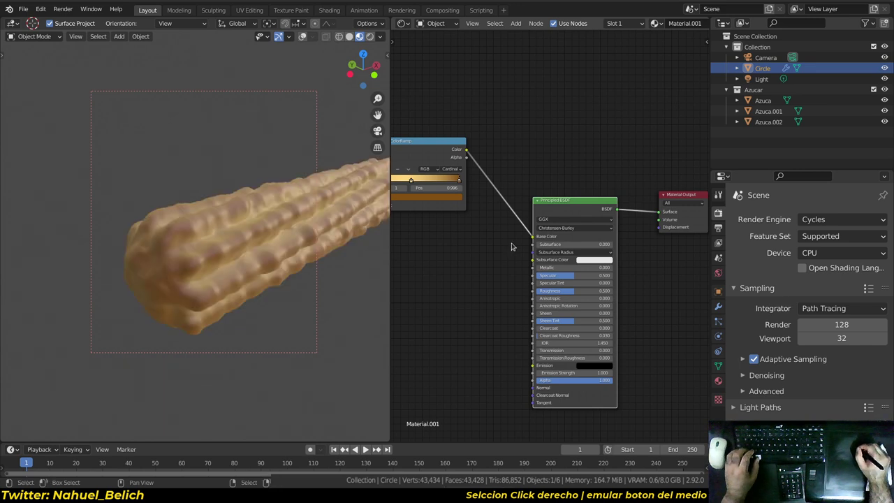
mouse_move(223, 266)
middle_down()
mouse_move(154, 295)
mouse_move(258, 238)
middle_up()
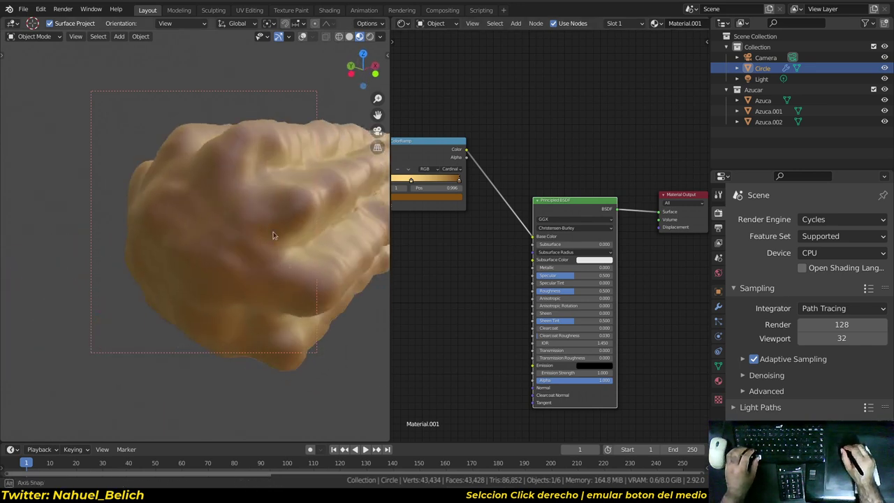
- Move the ramp stop to 0.582 to brighten the churro and make room below the nodes
middle_drag(459, 241, 561, 253)
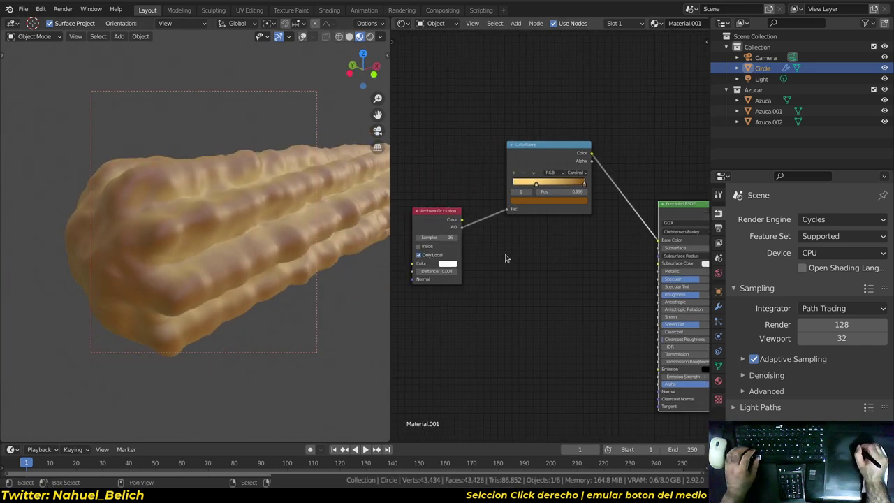
drag(524, 171, 543, 171)
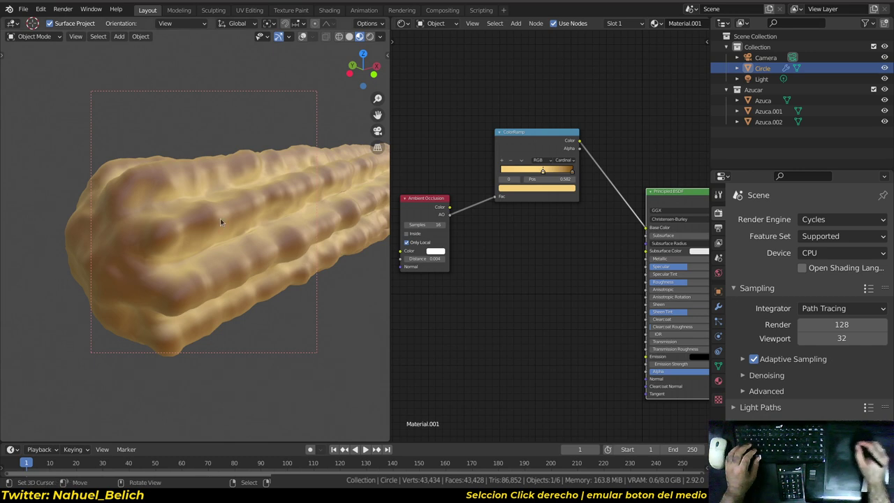
middle_drag(220, 219, 205, 258)
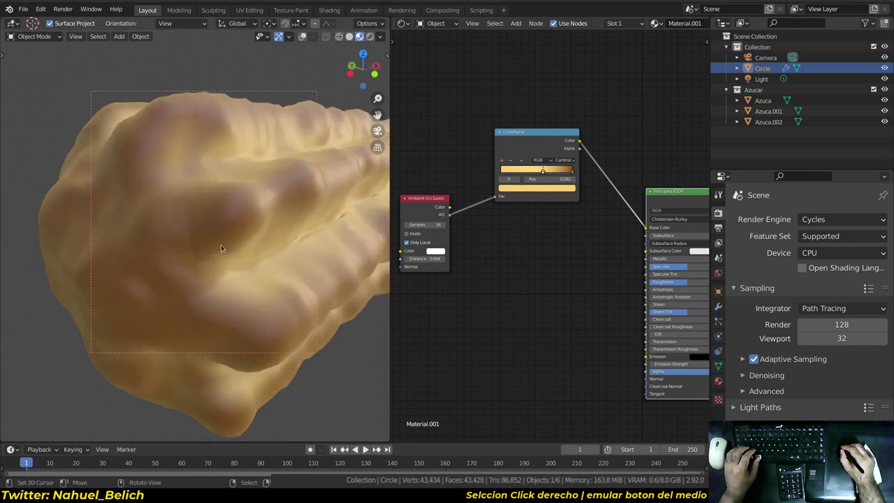
middle_drag(418, 210, 472, 162)
drag(472, 162, 484, 93)
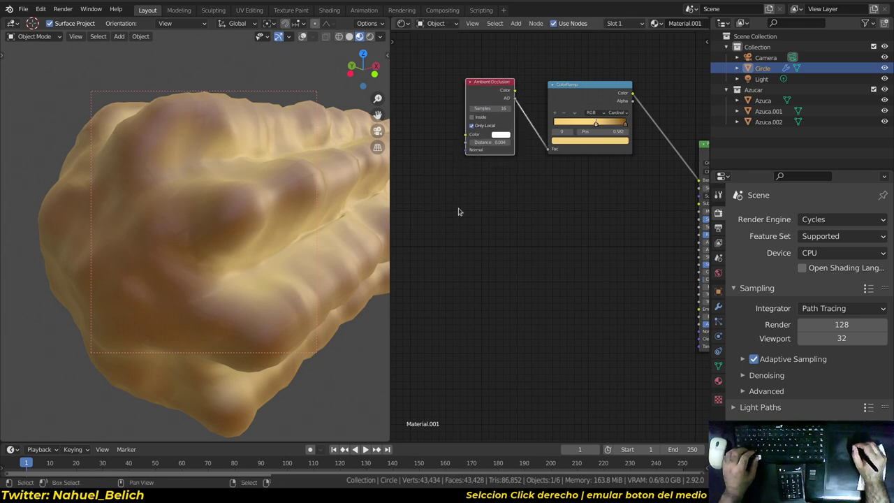
key(shift+a)
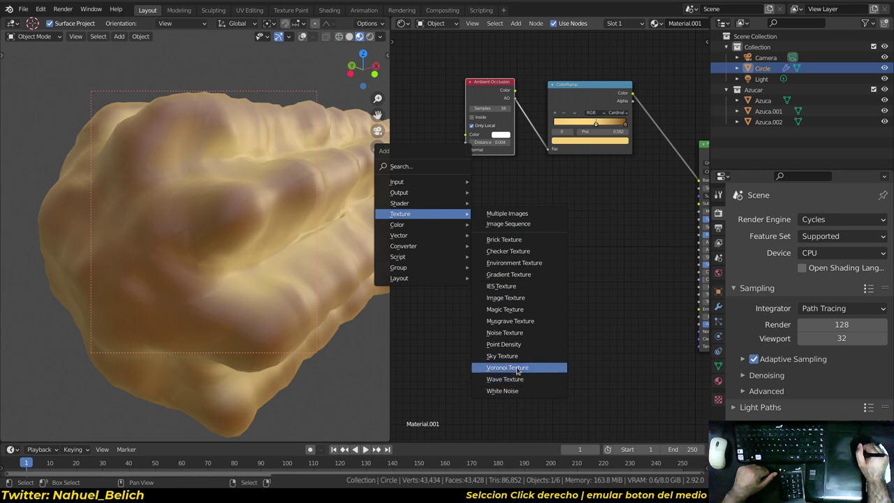
- Add a Noise Texture node below the others and preview its output on the churro
click(520, 334)
click(469, 214)
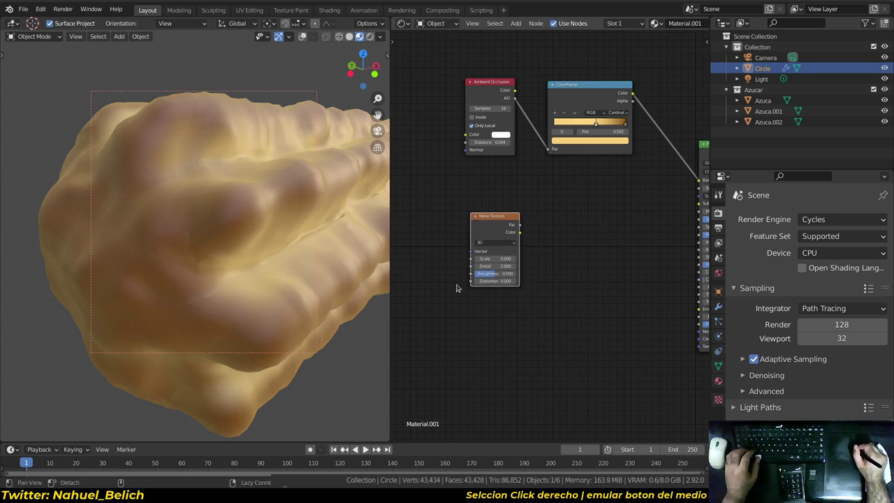
ctrl+shift+click(476, 251)
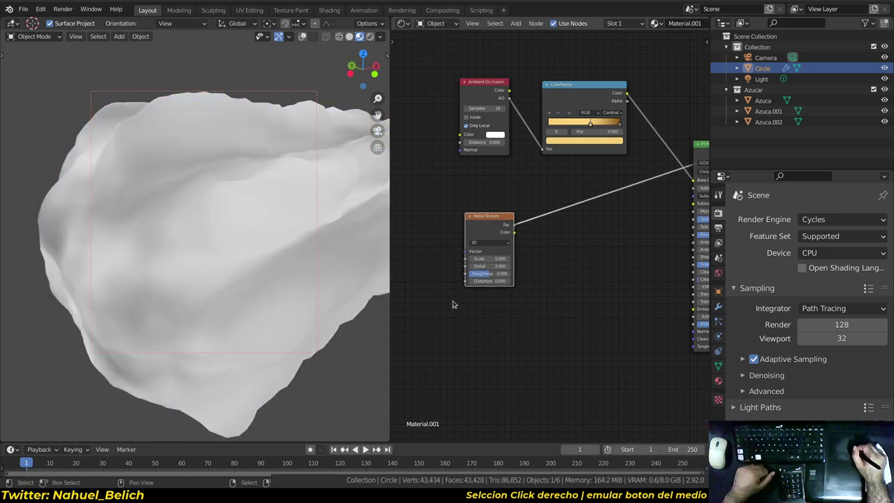
mouse_move(265, 314)
middle_down()
mouse_move(229, 310)
mouse_move(273, 274)
mouse_move(281, 299)
mouse_move(250, 333)
mouse_move(277, 301)
mouse_move(375, 241)
middle_up()
scroll(452, 278, up, 2)
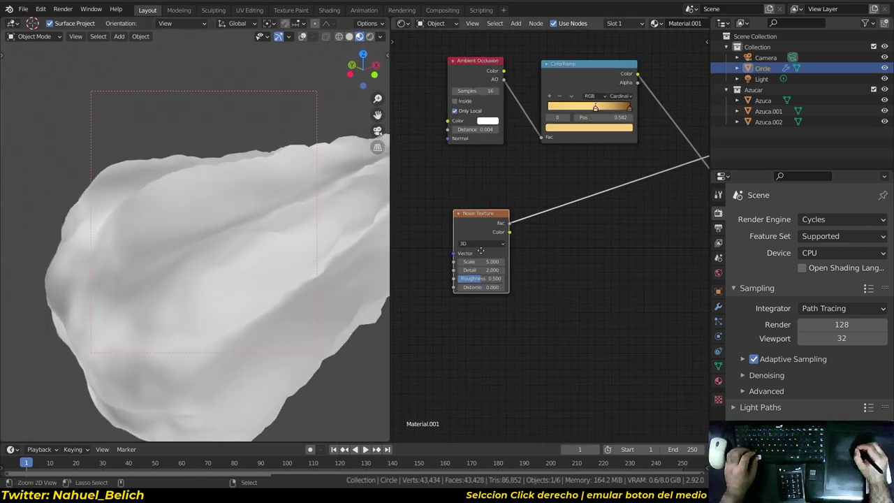
scroll(452, 278, up, 3)
- Set the Noise Texture Scale to 25.680, orbiting the churro to judge the pattern
middle_drag(452, 278, 528, 244)
mouse_move(528, 248)
mouse_down()
mouse_move(389, 248)
mouse_move(373, 238)
mouse_move(373, 138)
mouse_move(546, 233)
mouse_move(257, 241)
mouse_up()
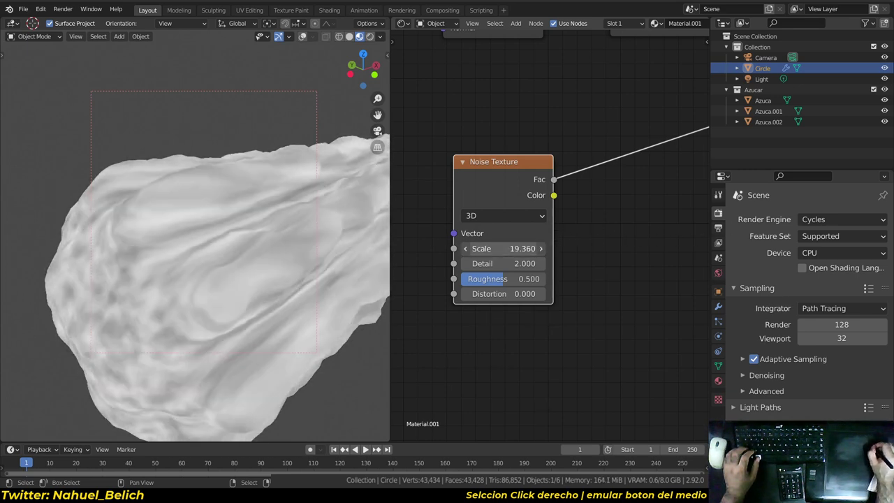
mouse_move(258, 242)
ctrl+middle_down()
mouse_move(251, 298)
mouse_move(277, 273)
mouse_move(261, 285)
mouse_move(301, 271)
mouse_move(267, 264)
ctrl+middle_up()
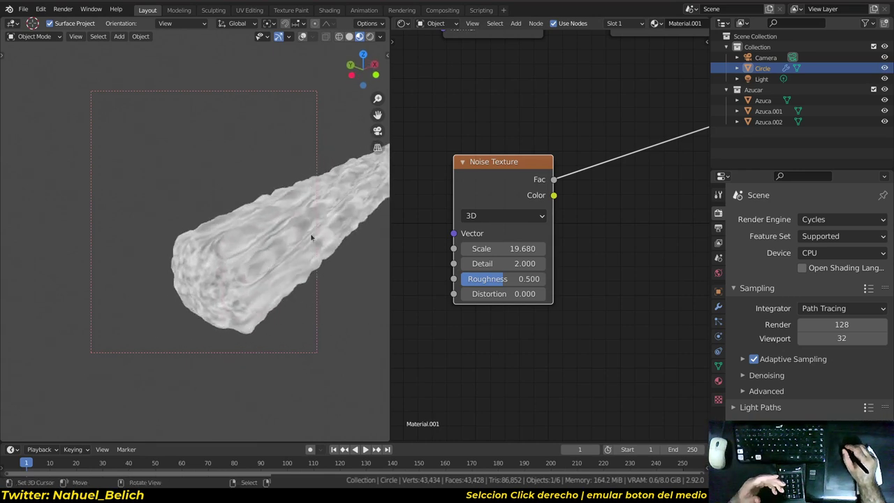
middle_drag(487, 207, 478, 210)
mouse_move(308, 234)
middle_down()
mouse_move(289, 240)
mouse_move(123, 197)
middle_up()
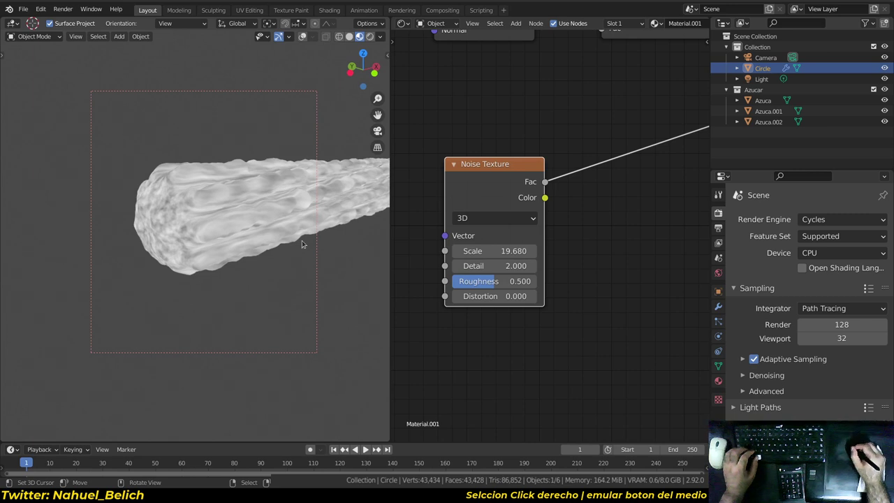
middle_drag(223, 293, 360, 245)
middle_drag(510, 194, 644, 180)
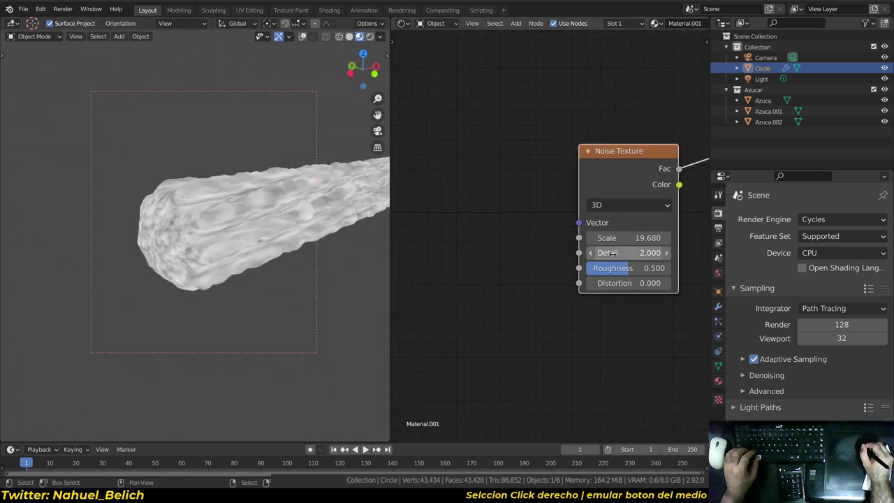
mouse_move(614, 237)
mouse_down()
mouse_move(668, 238)
mouse_move(649, 237)
mouse_up()
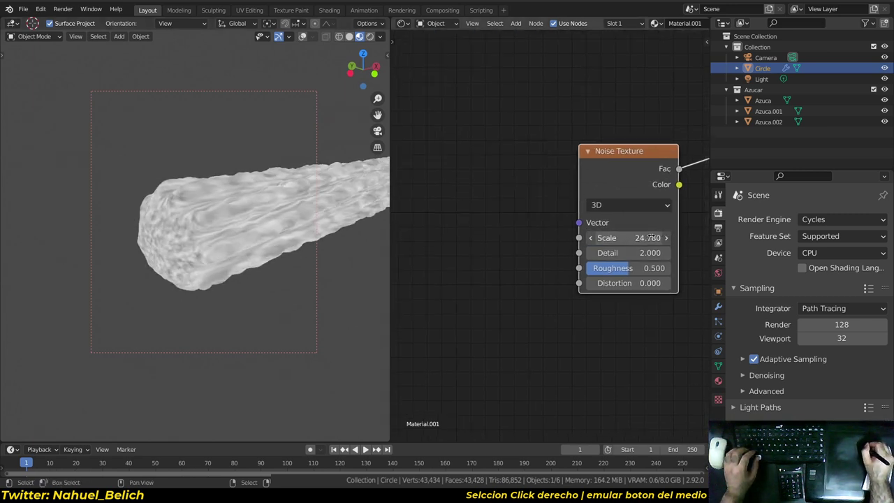
middle_drag(558, 206, 482, 223)
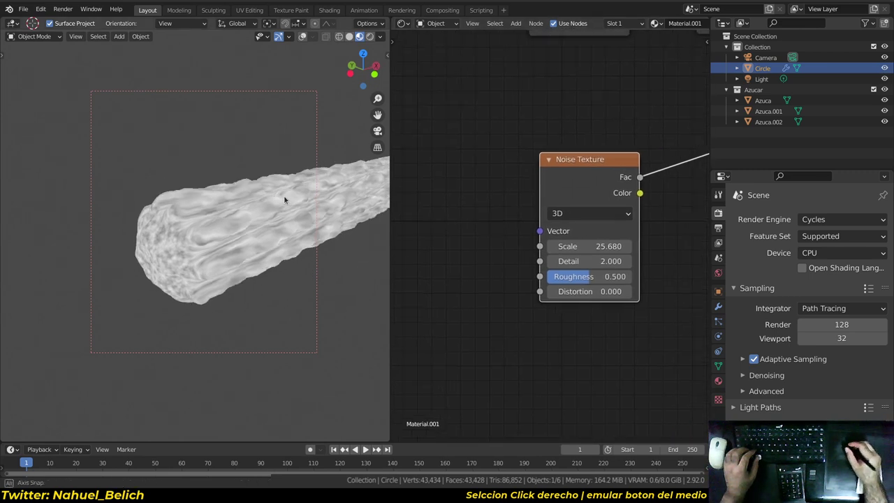
middle_drag(286, 198, 286, 221)
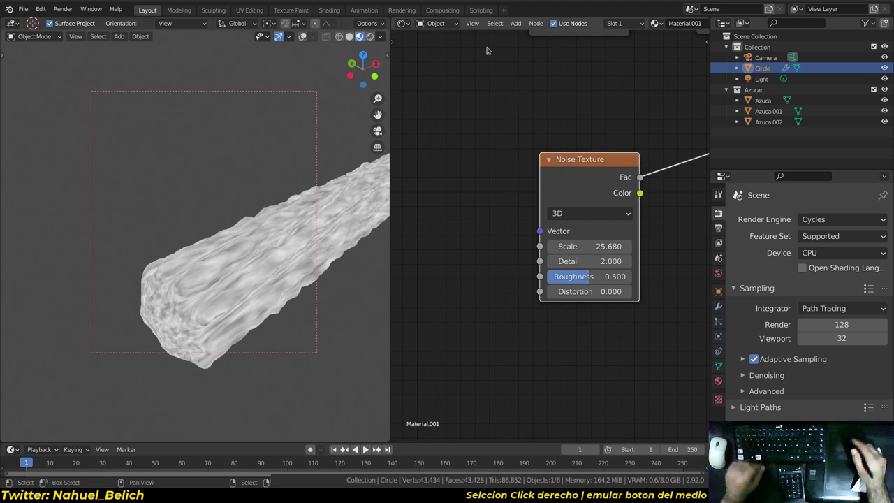
middle_drag(415, 210, 466, 207)
key(shift+a)
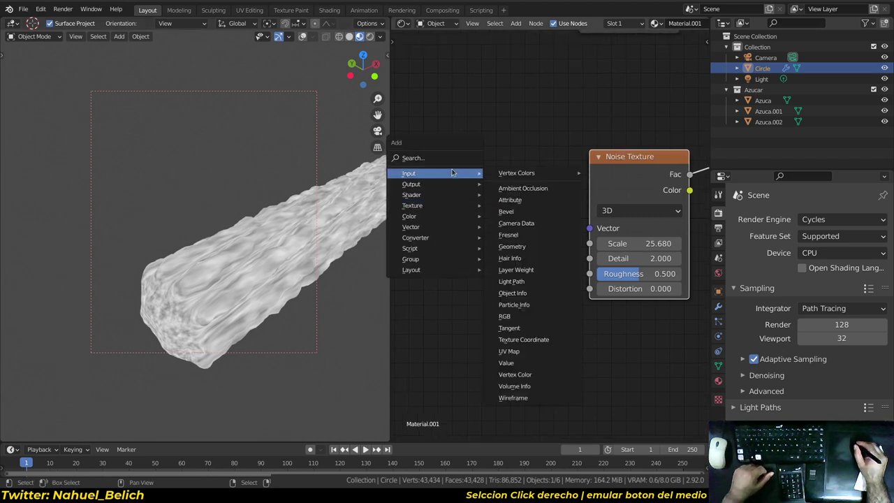
- Add a Texture Coordinate node and try Generated, Normal, UV, Object, Camera and Window on the noise Vector
click(532, 340)
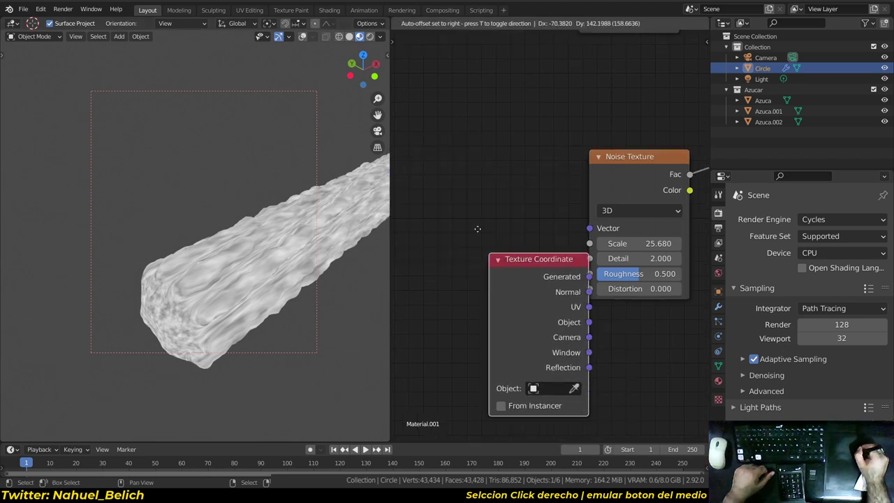
drag(532, 179, 590, 228)
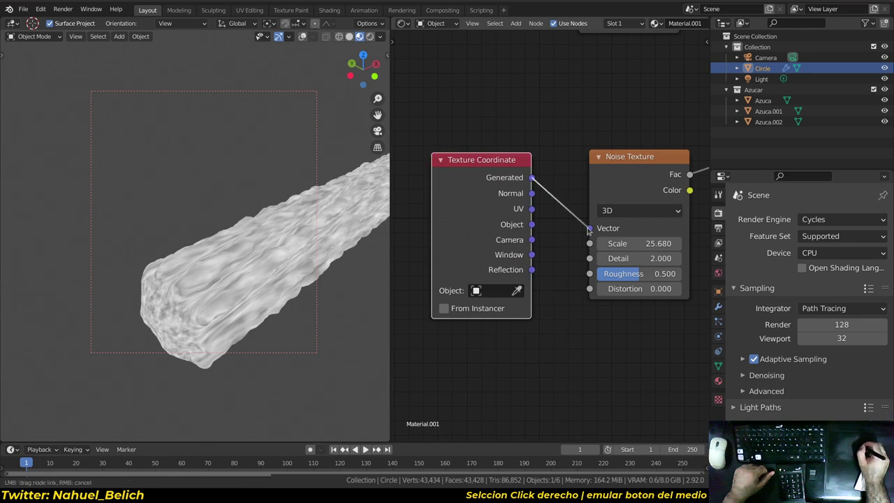
drag(532, 194, 589, 228)
drag(532, 224, 589, 229)
mouse_move(532, 240)
mouse_down()
mouse_move(585, 239)
mouse_move(590, 228)
mouse_up()
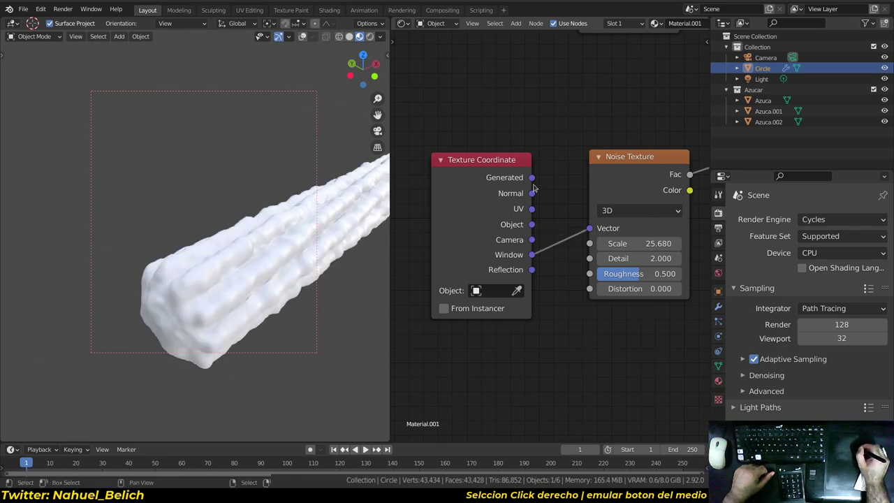
- Compare Object coordinates, then plug Generated back into the noise Vector for fine grain
middle_drag(549, 199, 541, 202)
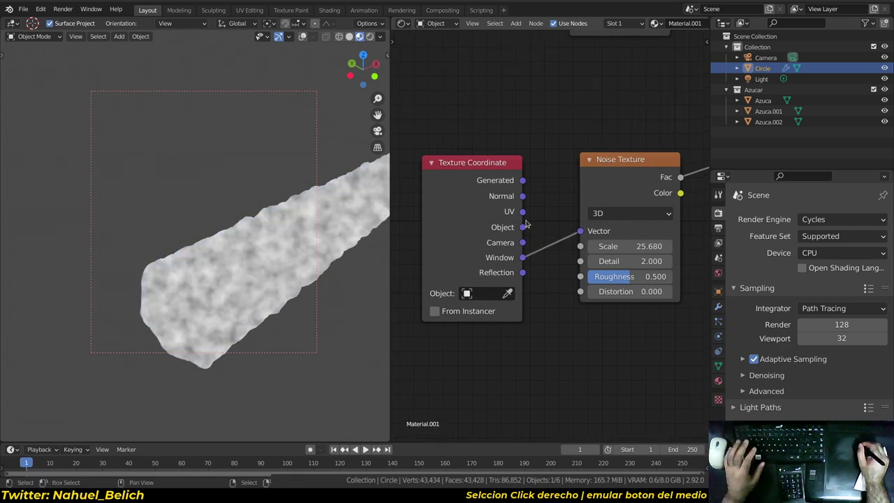
drag(523, 227, 671, 246)
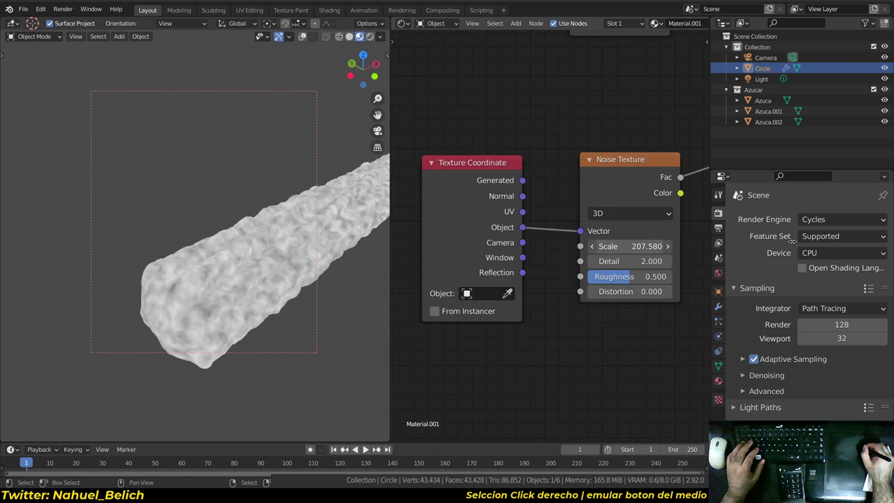
middle_drag(546, 202, 530, 213)
drag(507, 190, 567, 242)
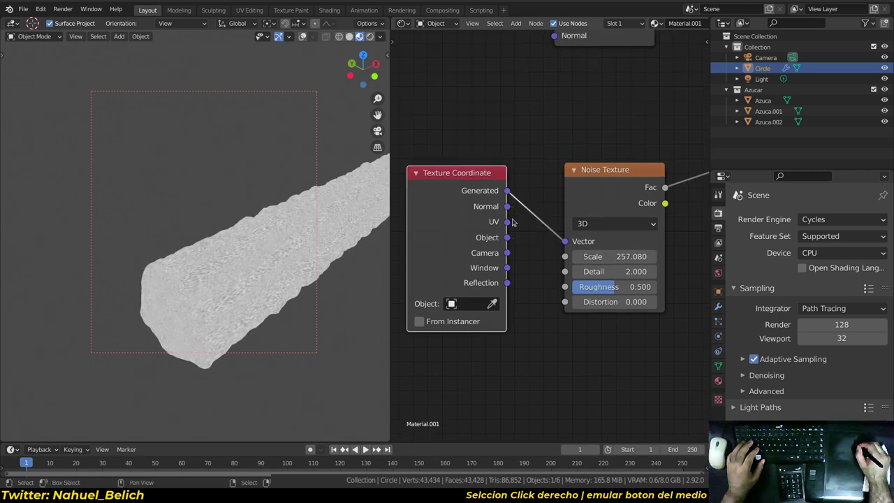
mouse_move(274, 276)
middle_down()
mouse_move(277, 267)
mouse_move(279, 273)
middle_up()
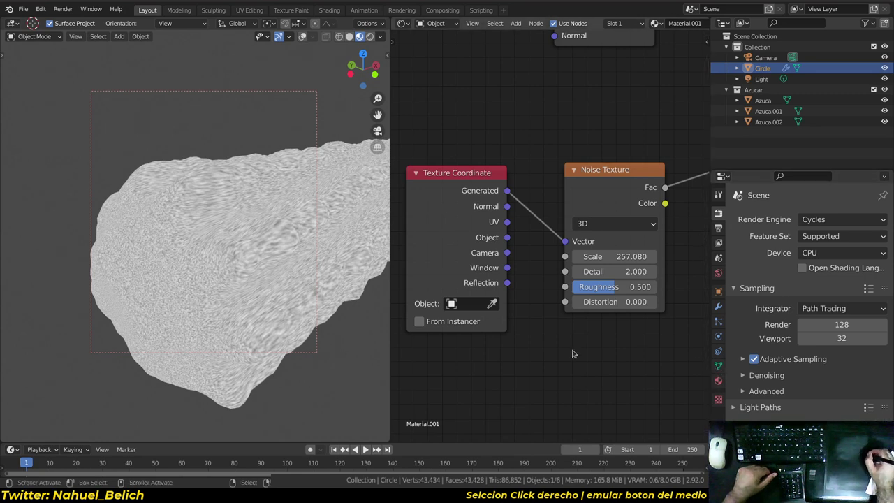
- Expand the Texture Space panel in the mesh's Object Data properties
click(717, 367)
scroll(812, 190, down, 2)
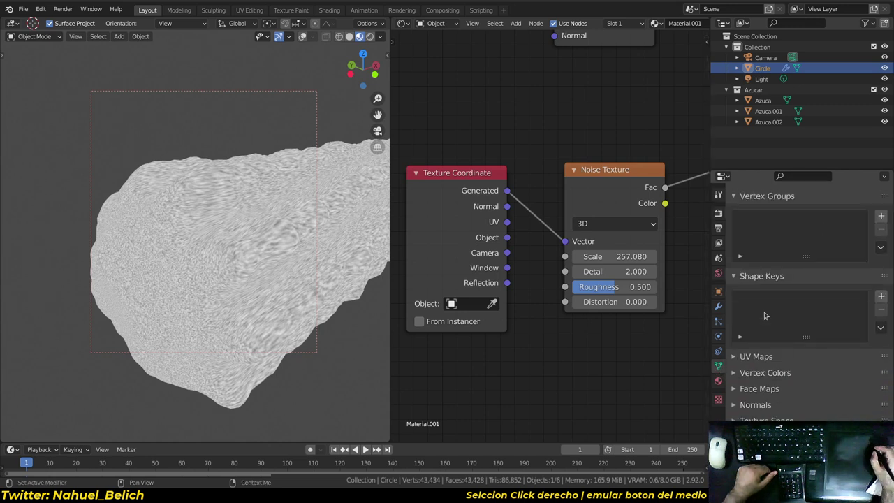
click(766, 421)
scroll(751, 339, down, 3)
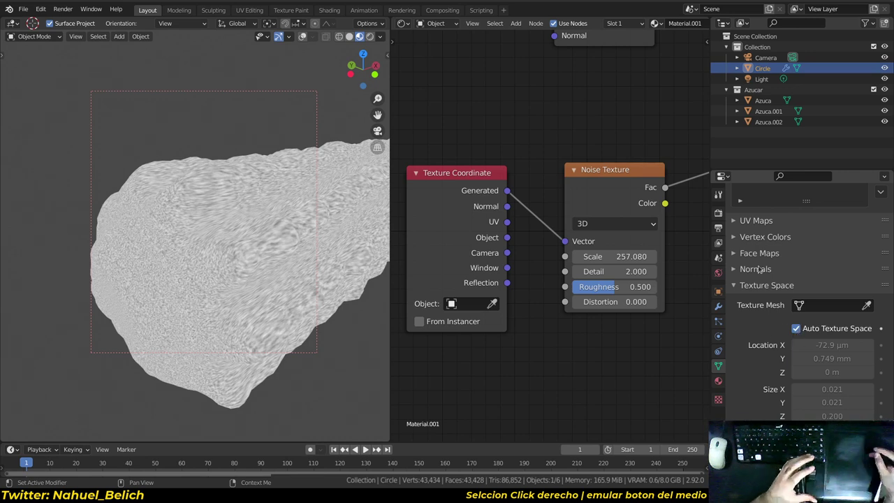
- Select the churro and enable Texture Space in its Object properties' Viewport Display
mouse_move(321, 221)
middle_down()
mouse_move(308, 211)
mouse_move(328, 209)
middle_up()
right_click(306, 212)
click(718, 291)
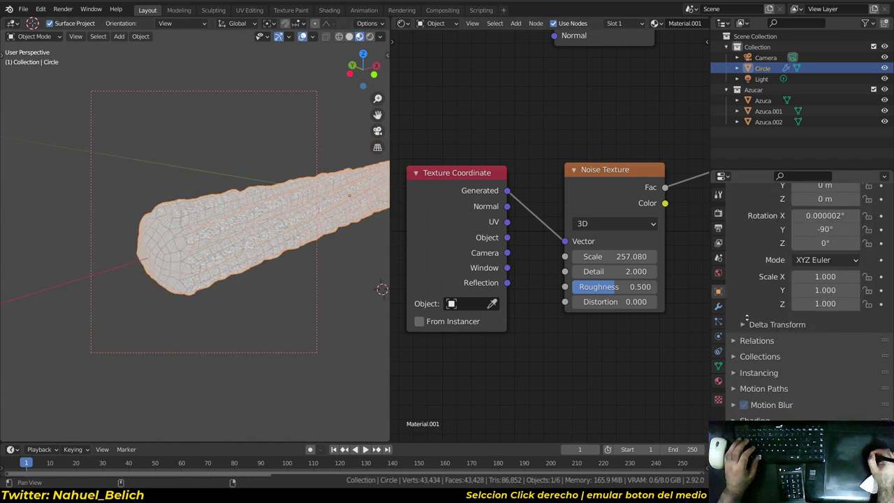
scroll(758, 373, down, 5)
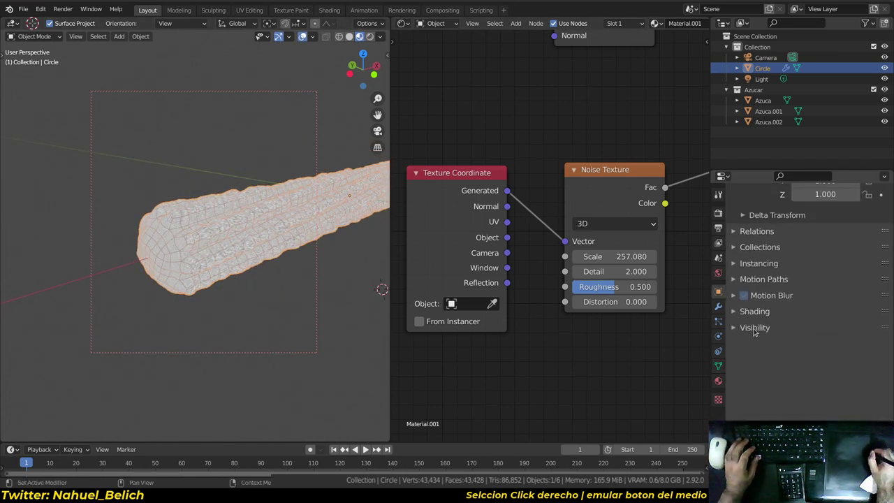
scroll(758, 372, up, 5)
scroll(808, 364, down, 4)
scroll(808, 363, down, 1)
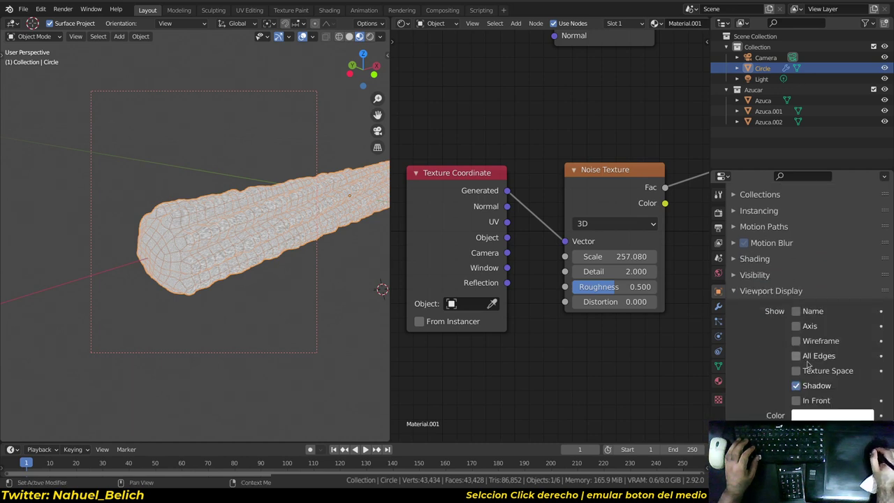
click(796, 370)
scroll(762, 318, up, 5)
scroll(736, 290, up, 1)
scroll(253, 241, up, 2)
- Bring up the Texture Space settings in the Object Data tab
mouse_move(253, 241)
middle_down()
mouse_move(267, 234)
mouse_move(223, 264)
middle_up()
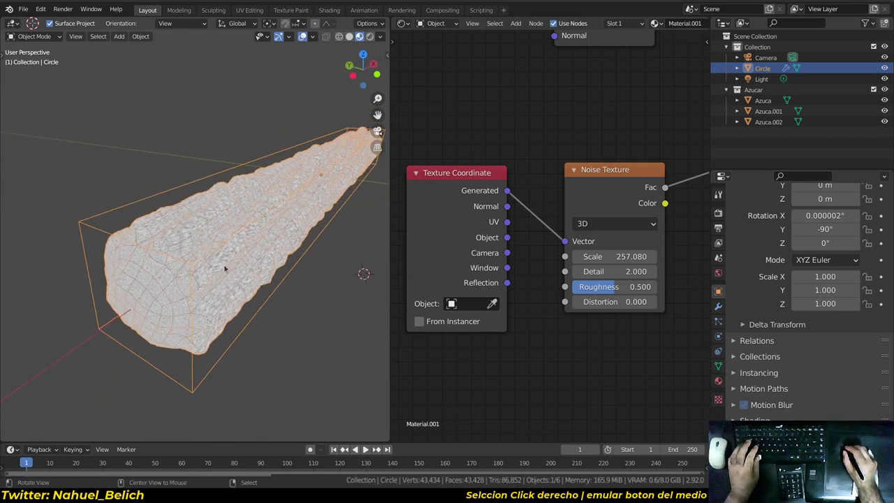
scroll(248, 263, up, 3)
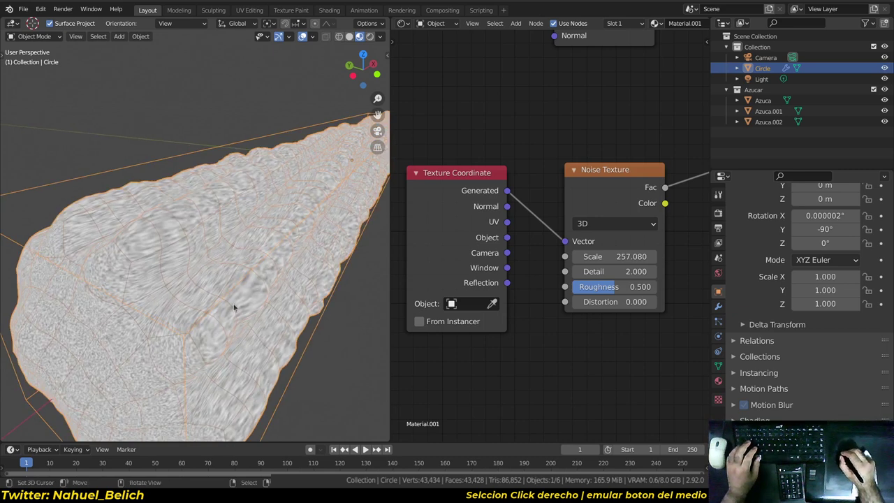
click(718, 364)
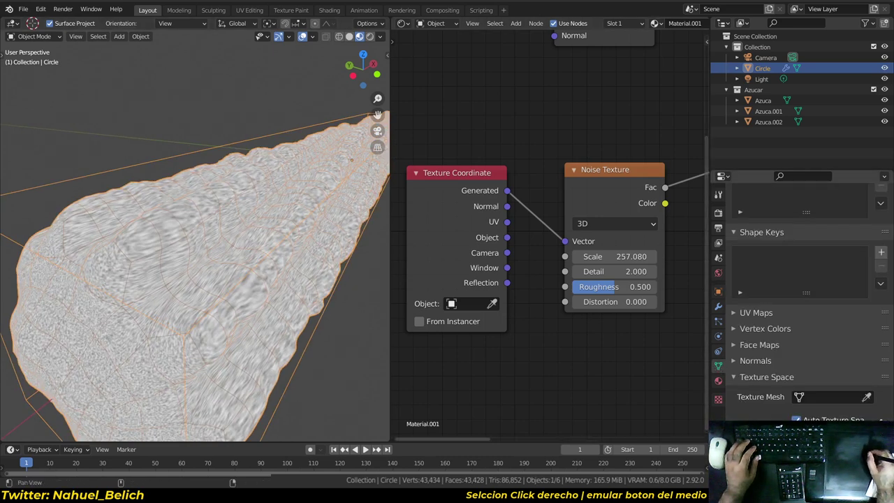
scroll(755, 304, down, 2)
- Turn off Auto Texture Space and set Location X, Y and Z to 0
click(796, 328)
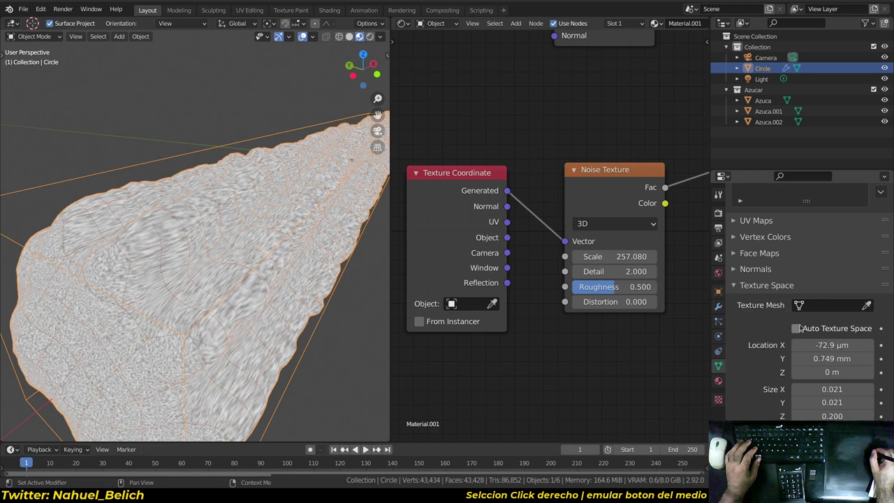
drag(831, 345, 829, 372)
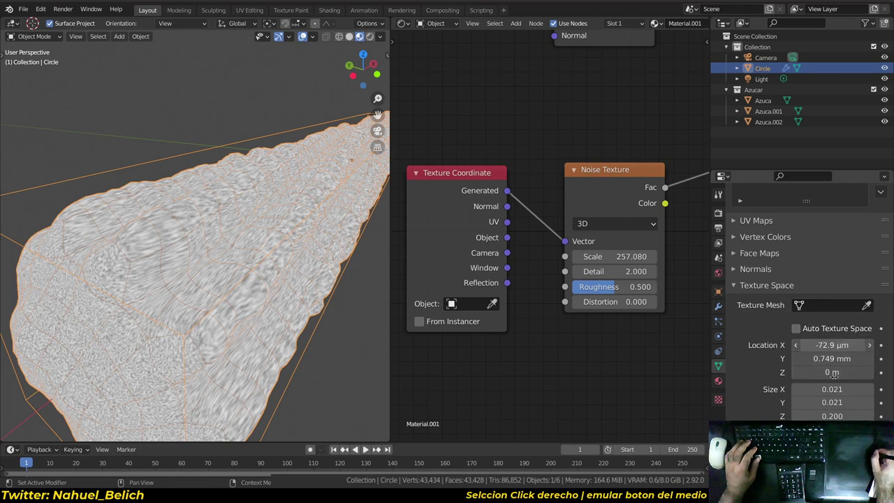
text(0)
key(Return)
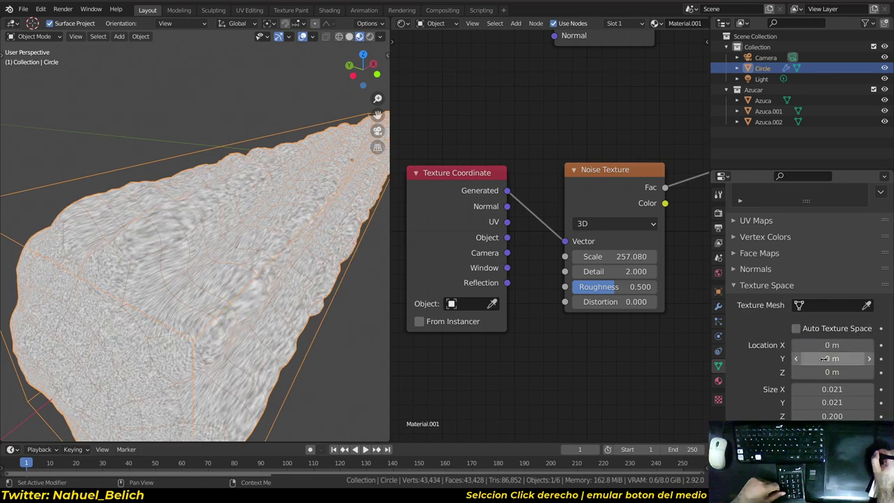
- Set the texture space Size on X, Y and Z to 0.180, enlarging the noise pattern
drag(830, 401, 829, 415)
text(1)
key(Return)
mouse_move(831, 389)
mouse_down()
mouse_move(824, 415)
mouse_move(794, 417)
mouse_up()
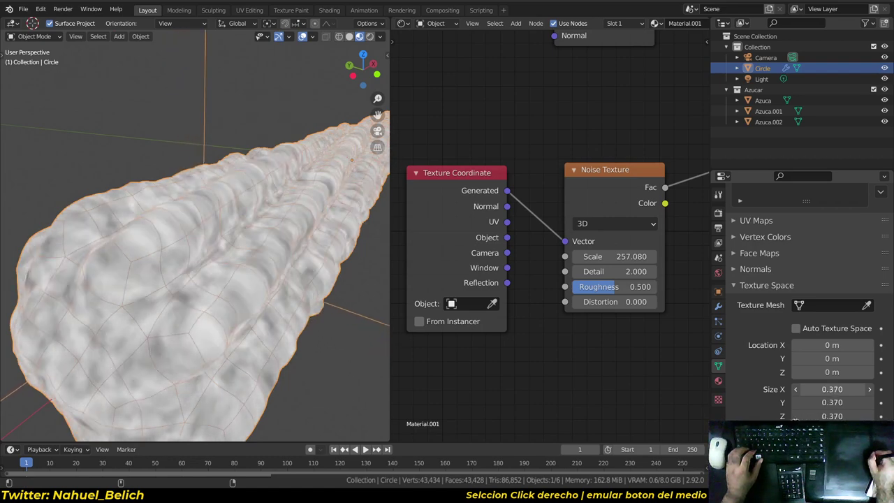
drag(831, 389, 803, 389)
middle_drag(209, 279, 260, 281)
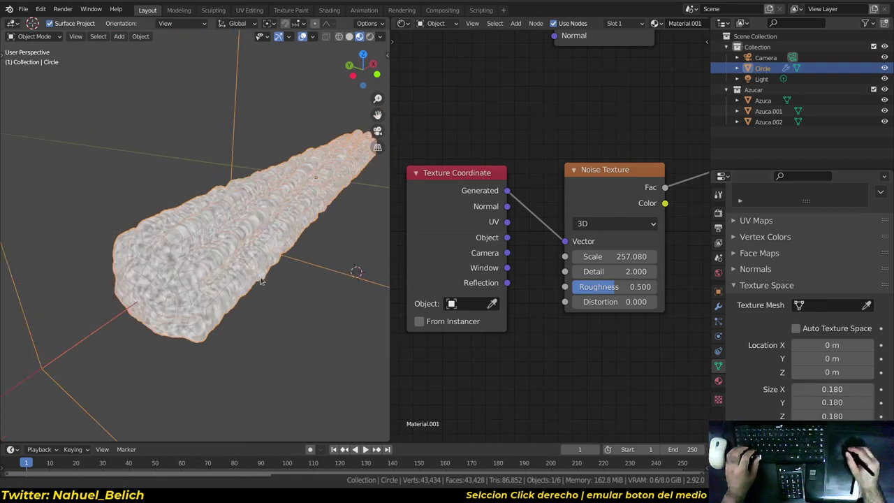
scroll(260, 281, down, 5)
middle_drag(261, 249, 235, 241)
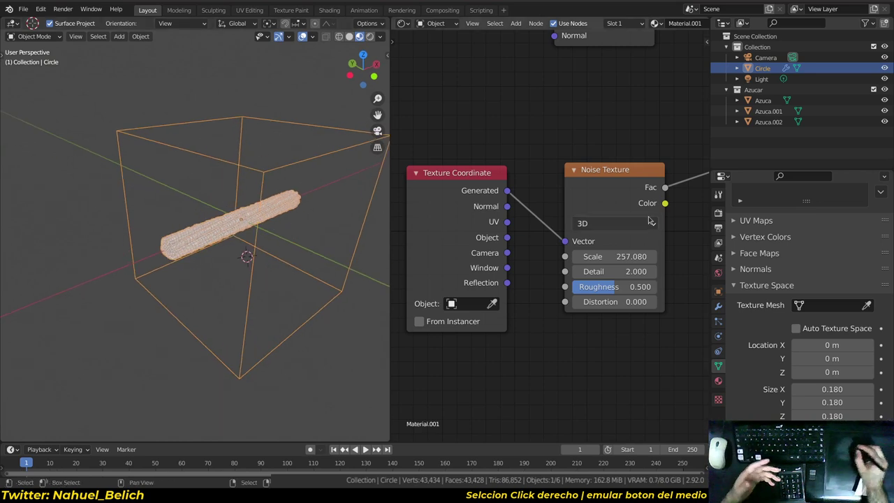
- Compare Object coordinates on the noise Vector, then reconnect the Generated output instead
middle_drag(578, 209, 497, 217)
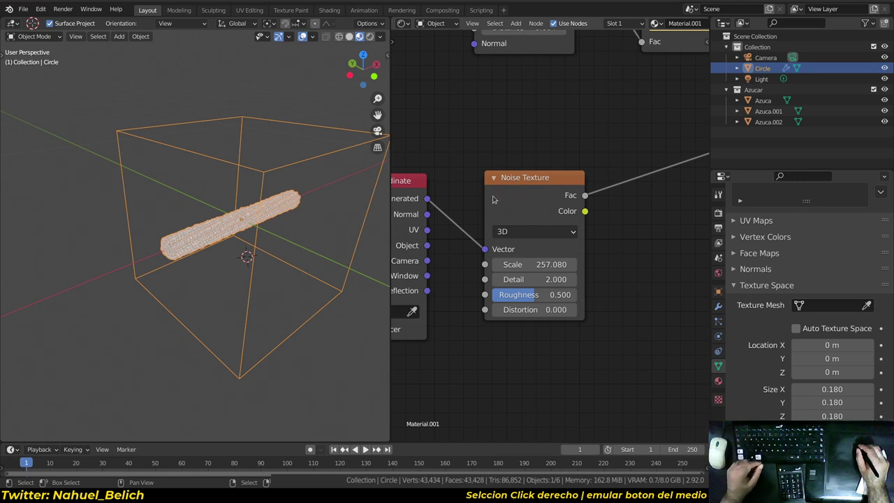
scroll(236, 301, up, 4)
scroll(253, 227, up, 3)
scroll(240, 246, up, 2)
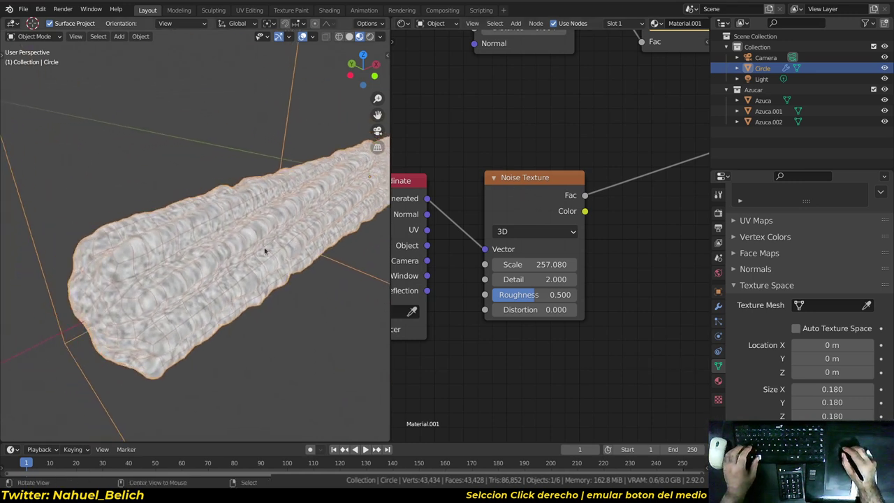
scroll(265, 251, up, 3)
middle_drag(470, 208, 520, 196)
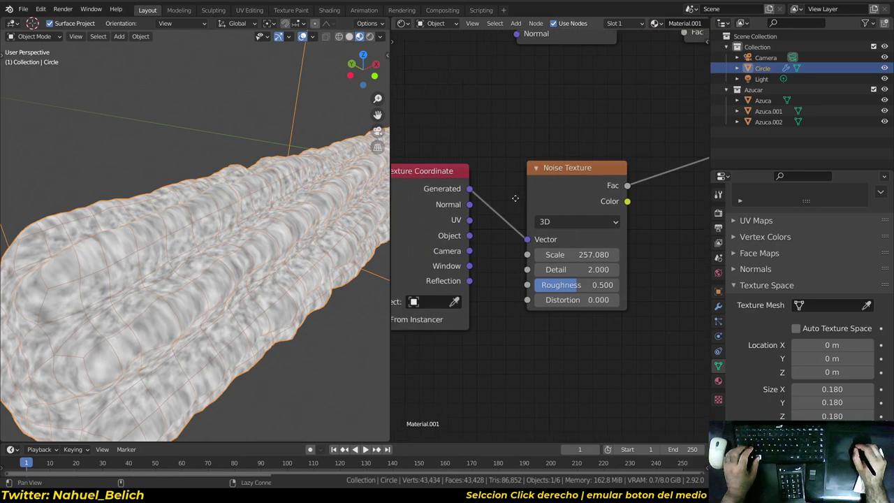
drag(476, 234, 534, 237)
scroll(300, 293, up, 1)
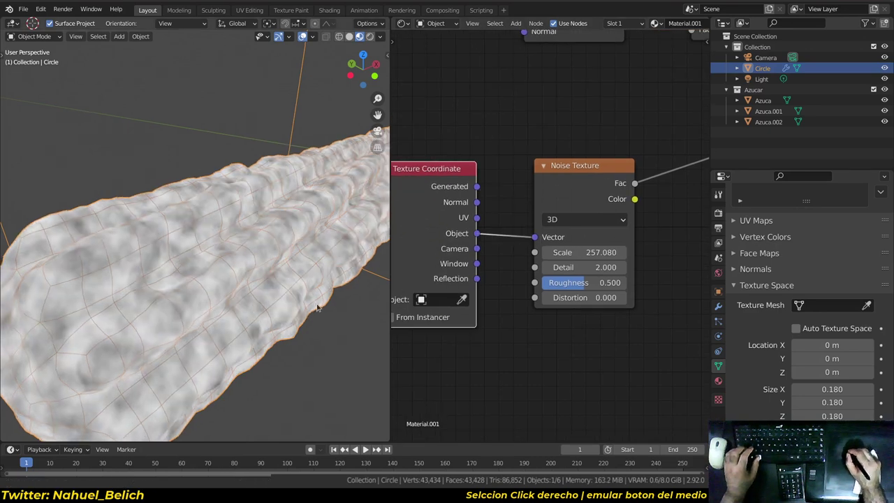
scroll(299, 296, up, 2)
scroll(305, 277, up, 2)
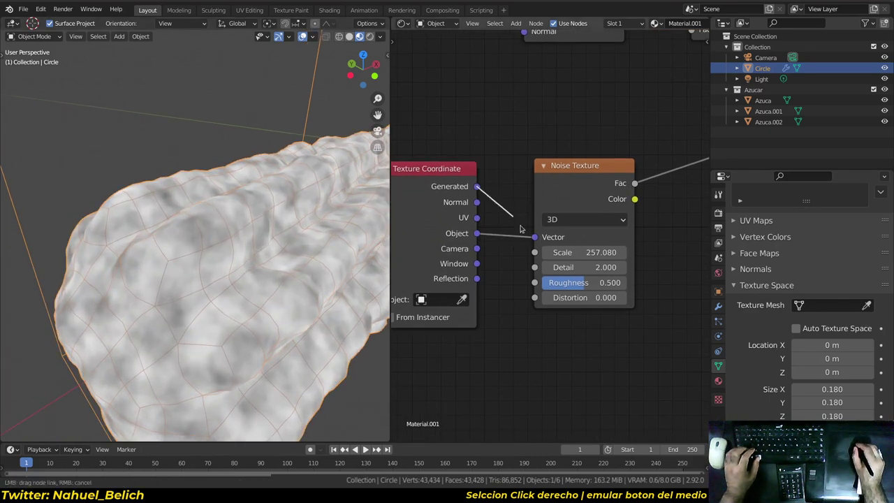
drag(521, 229, 534, 237)
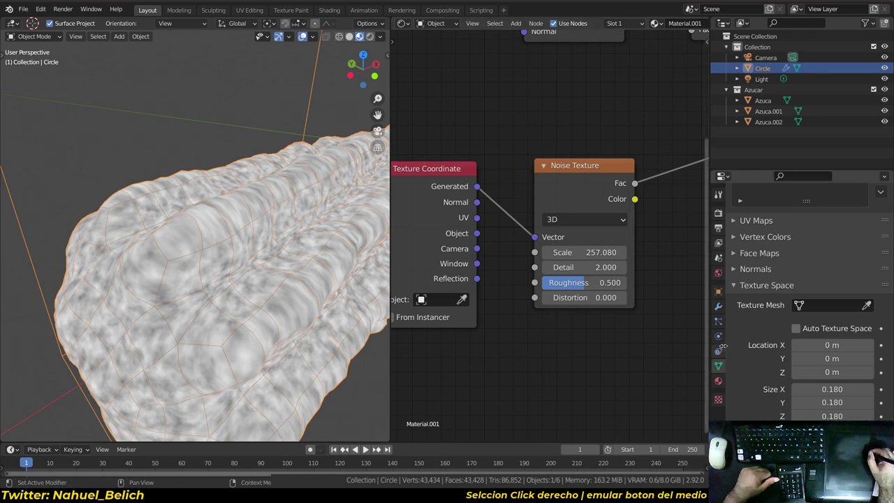
- In the modifier stack, expand the Displace modifier and set its Midlevel to 0
click(719, 308)
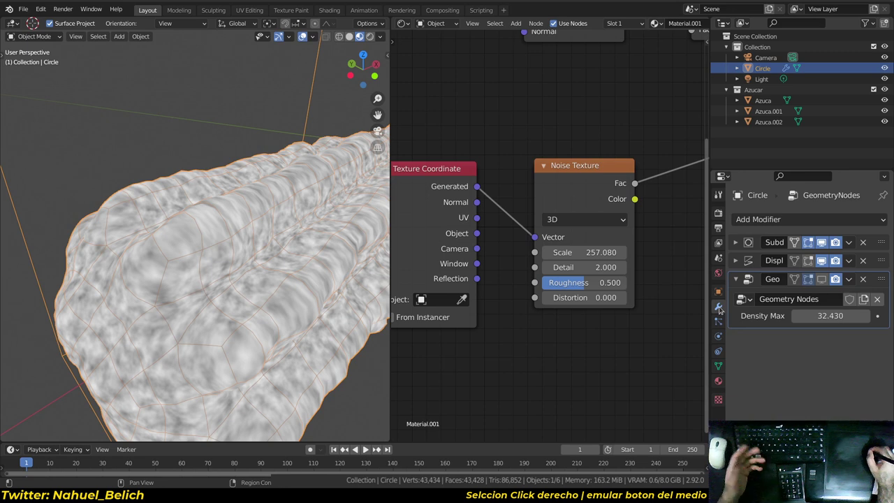
click(737, 279)
click(735, 261)
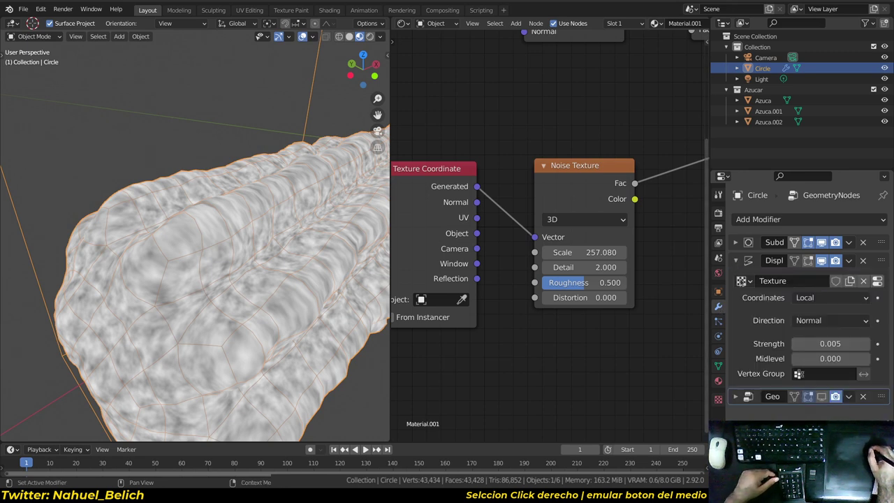
mouse_move(824, 358)
mouse_down()
mouse_move(865, 360)
mouse_move(803, 358)
mouse_up()
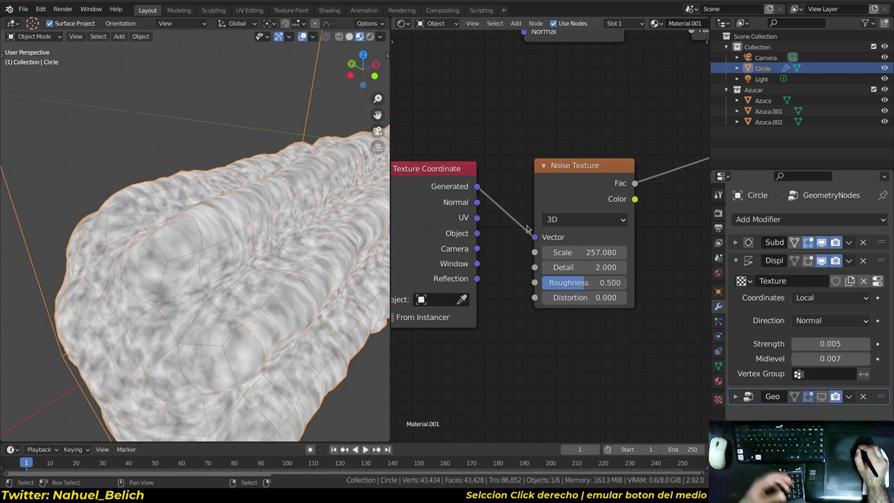
drag(820, 358, 803, 358)
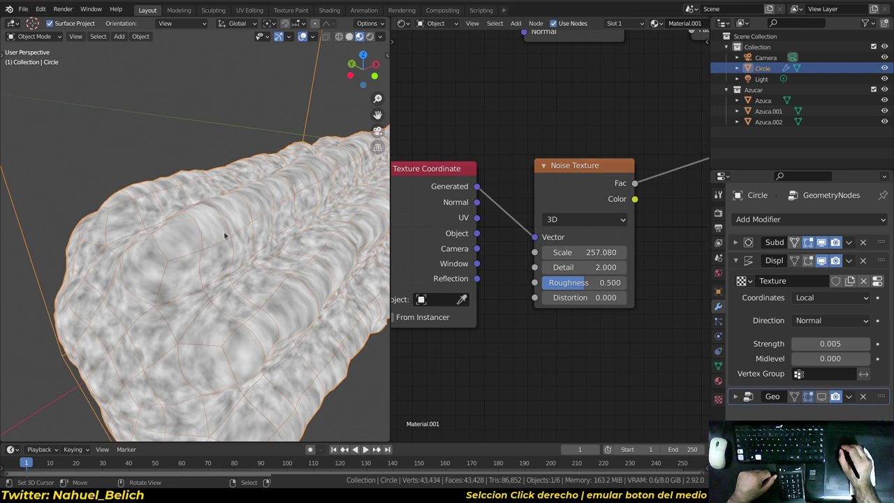
- Toggle the Displace viewport display to compare, then drive the noise Vector from Object coordinates
click(822, 260)
click(822, 259)
click(822, 260)
click(822, 259)
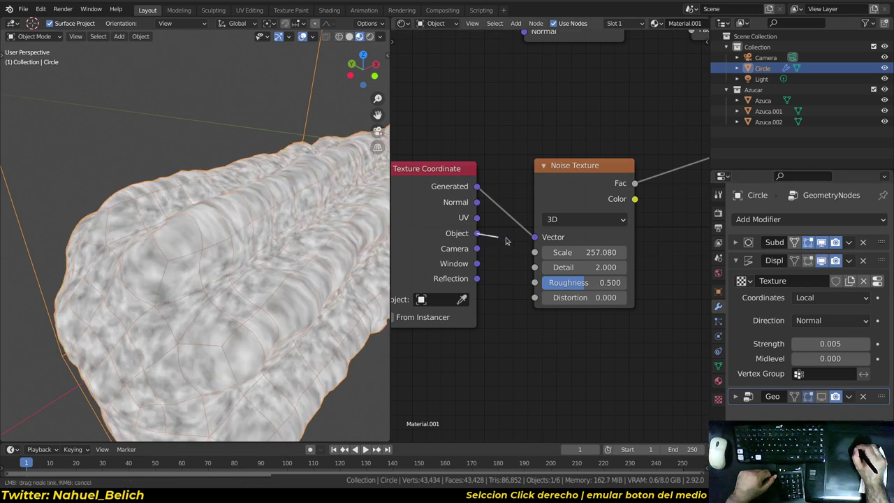
drag(537, 241, 535, 238)
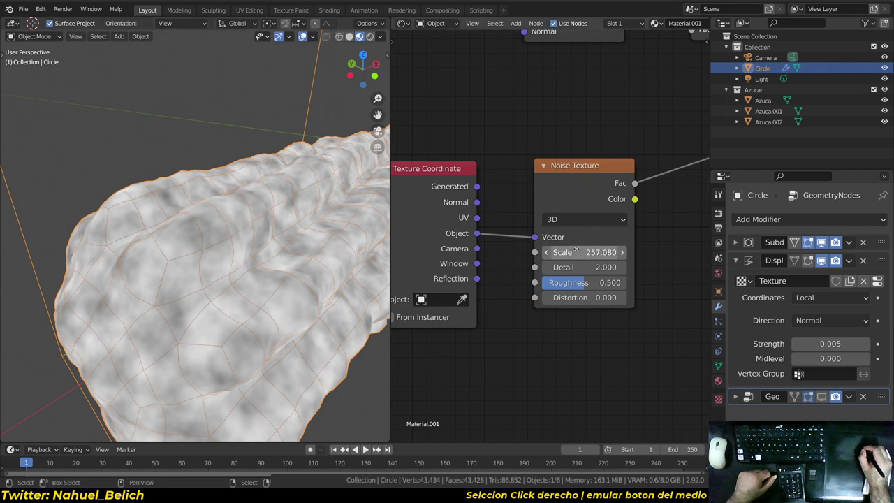
- Raise the Noise Texture Scale to 645.980, reposition and zoom the churro, and test the Displace Midlevel
drag(586, 252, 625, 252)
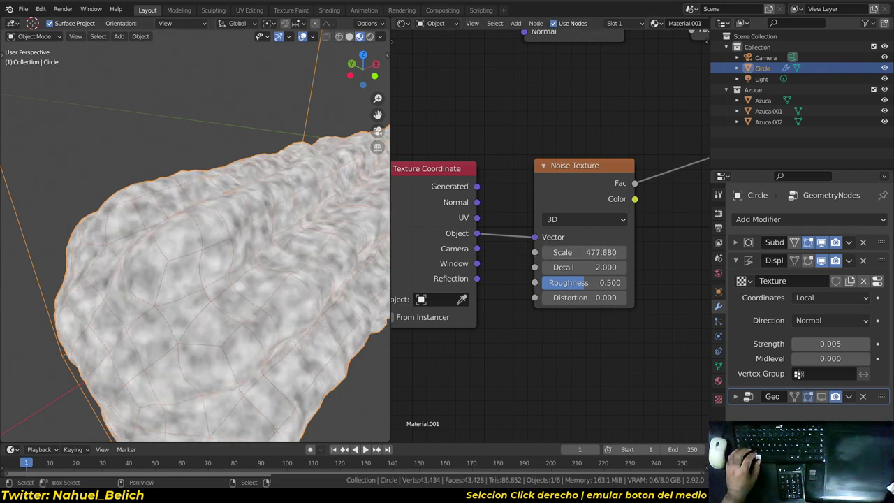
drag(586, 252, 625, 253)
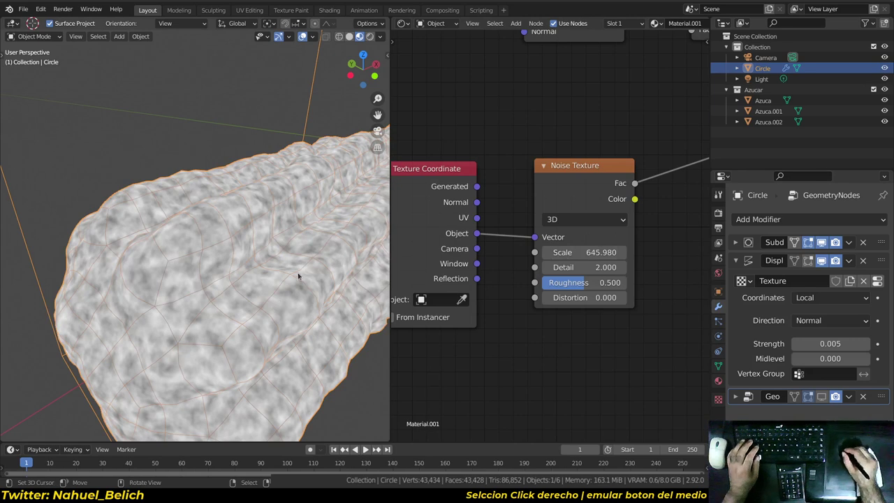
scroll(298, 277, down, 3)
key(g)
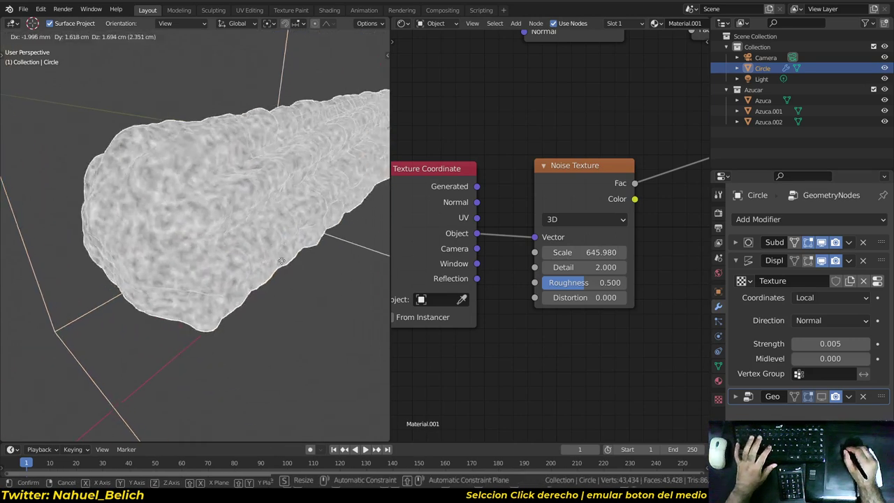
click(283, 265)
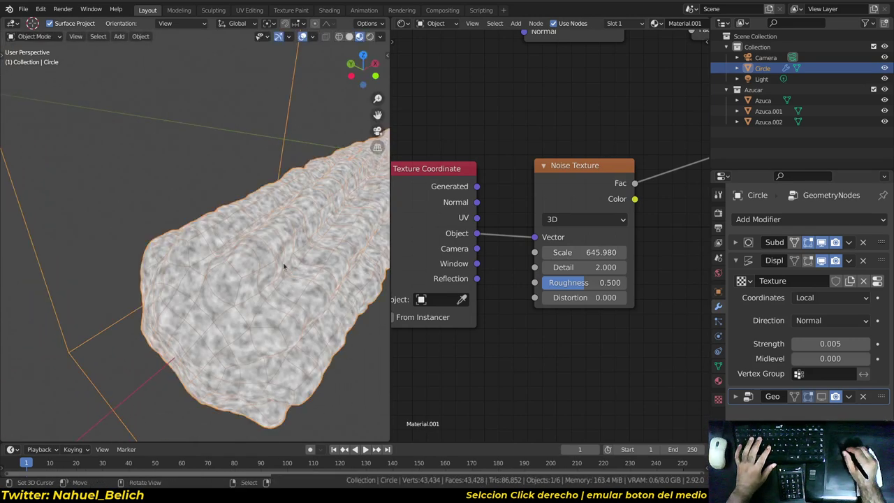
ctrl+middle_drag(283, 265, 278, 288)
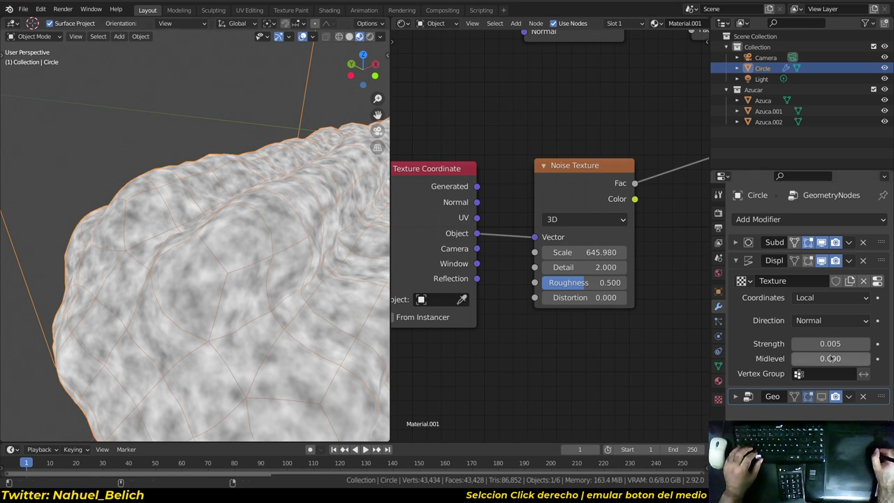
mouse_move(825, 362)
mouse_down()
mouse_move(890, 349)
mouse_move(808, 351)
mouse_up()
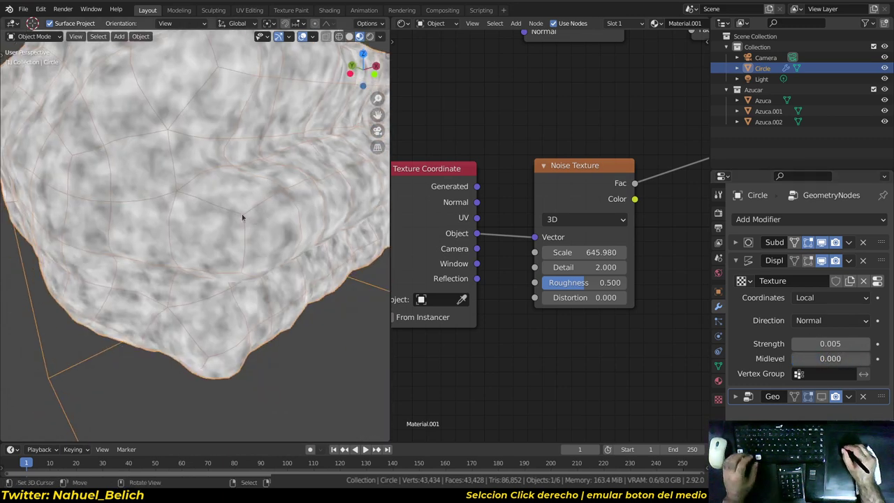
scroll(279, 250, down, 10)
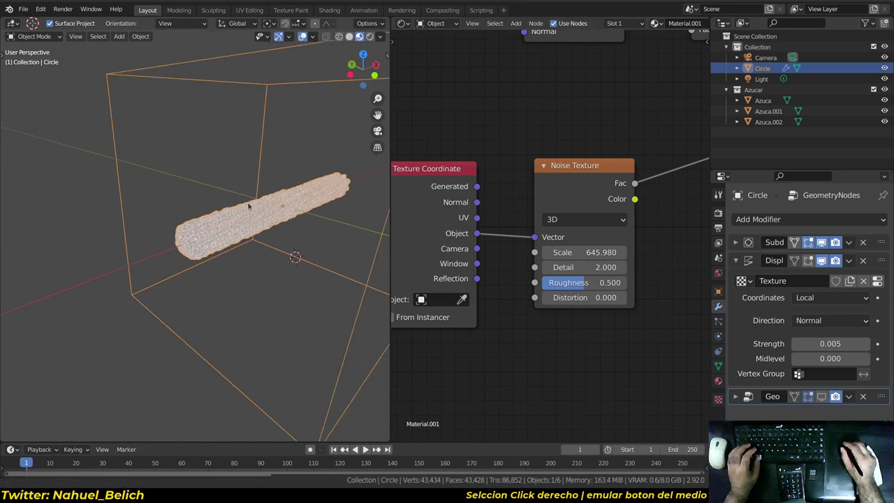
- Test the Displace modifier's Midlevel, trying 0 and then 0.291
middle_drag(279, 250, 211, 159)
ctrl+middle_drag(289, 261, 279, 214)
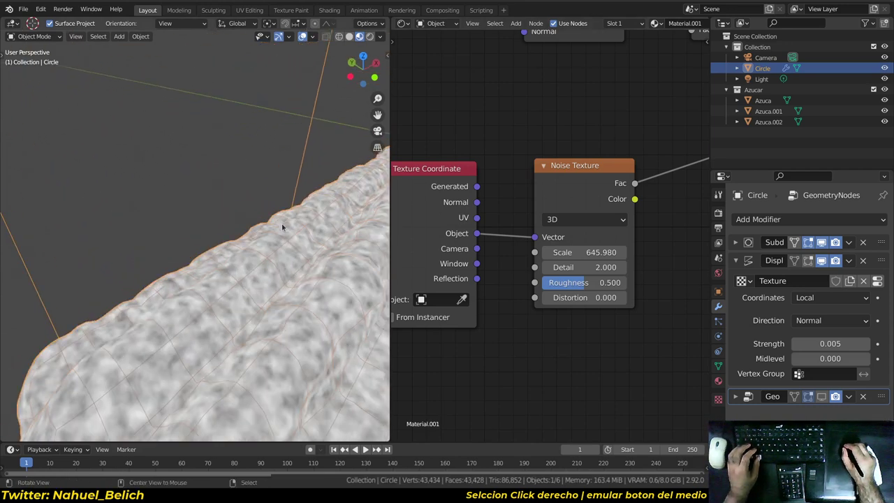
middle_drag(453, 218, 465, 215)
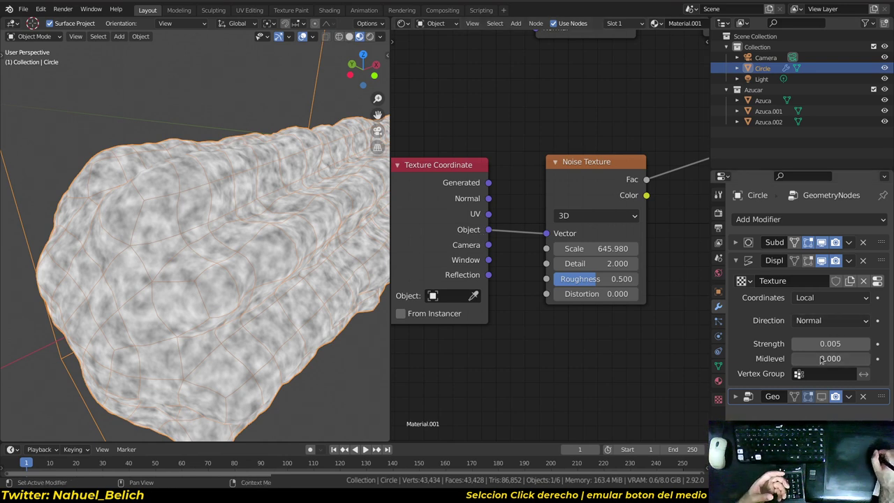
drag(843, 360, 818, 355)
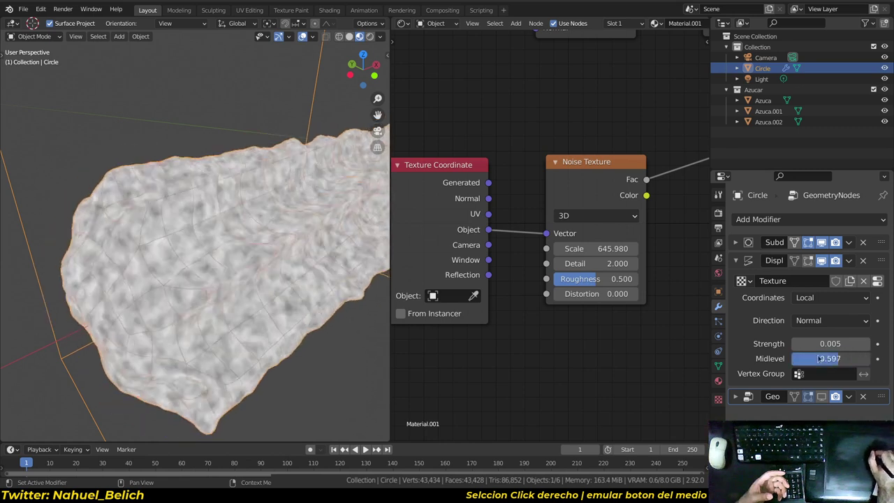
drag(778, 366, 814, 358)
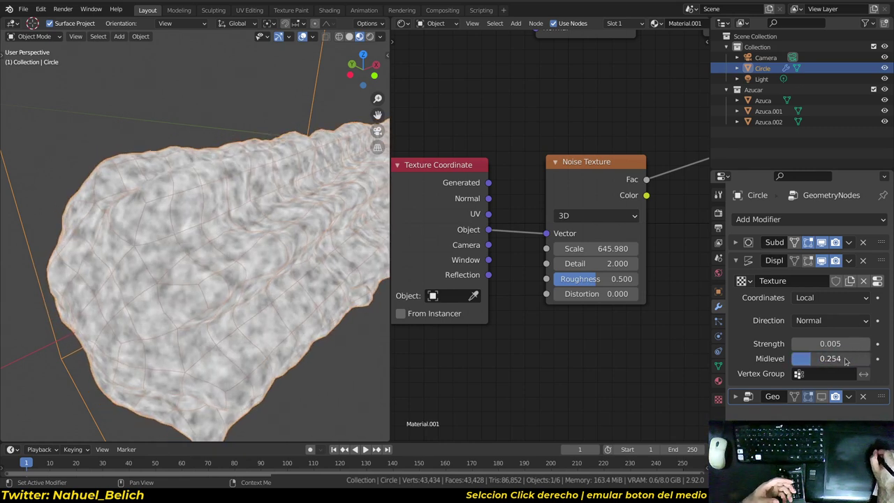
scroll(234, 235, down, 5)
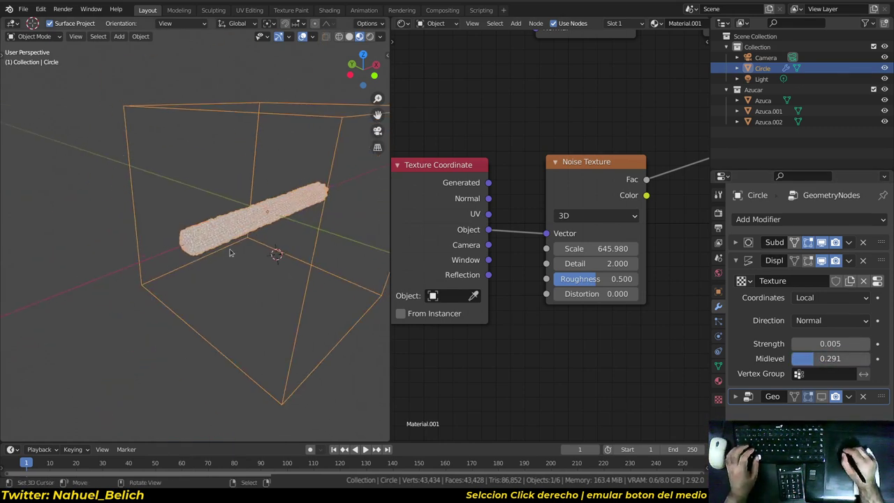
mouse_move(232, 264)
ctrl+middle_down()
mouse_move(278, 208)
mouse_move(310, 225)
mouse_move(294, 216)
ctrl+middle_up()
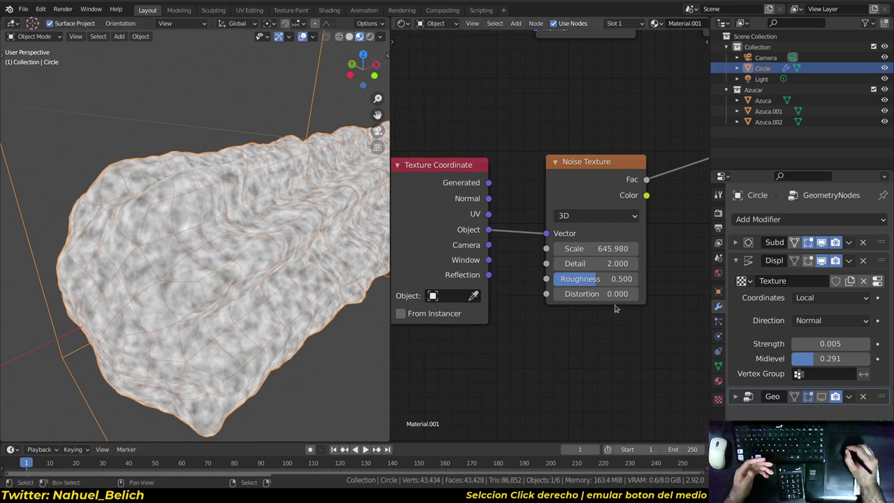
- Wire Object coordinates into the Noise Vector, try Midlevel 0.597, then keep Midlevel at 0
mouse_move(487, 184)
mouse_down()
mouse_move(519, 218)
mouse_move(486, 234)
mouse_up()
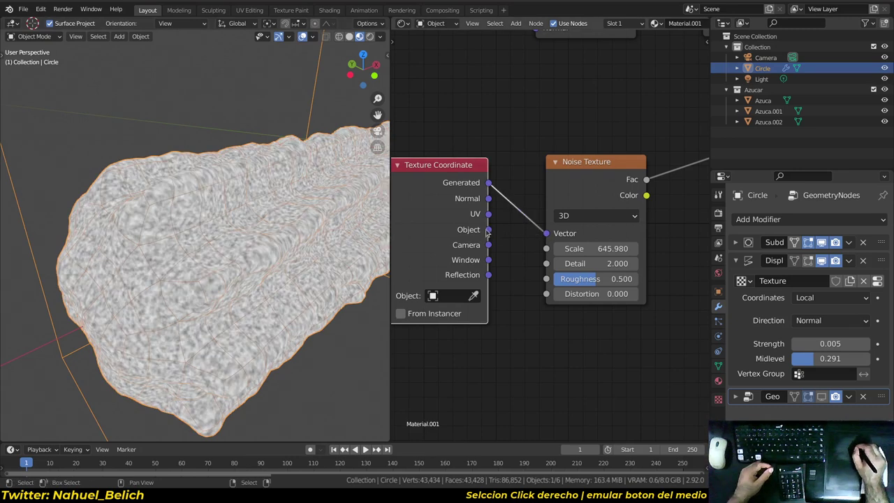
drag(544, 237, 546, 233)
scroll(283, 267, up, 2)
scroll(283, 269, up, 1)
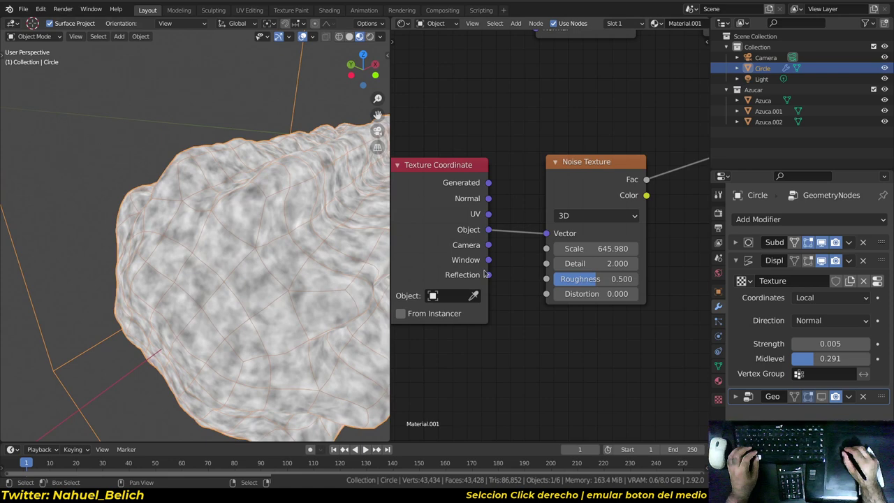
mouse_move(814, 357)
mouse_down()
mouse_move(845, 358)
mouse_move(743, 359)
mouse_up()
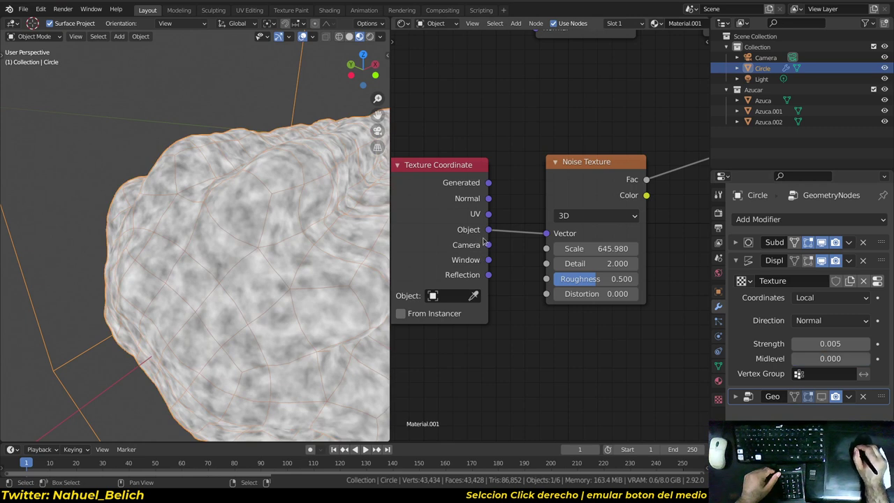
drag(810, 358, 810, 358)
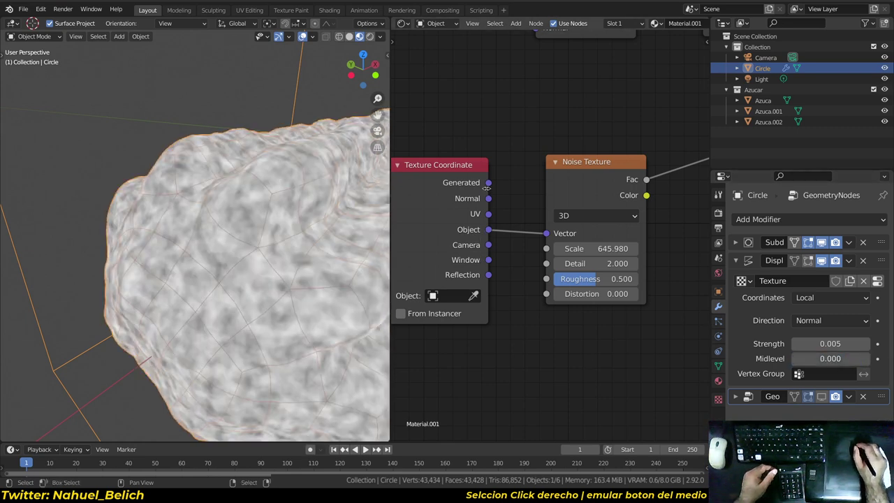
- Compare Generated coordinates, then settle on Object coordinates driving the noise Vector
drag(489, 184, 546, 232)
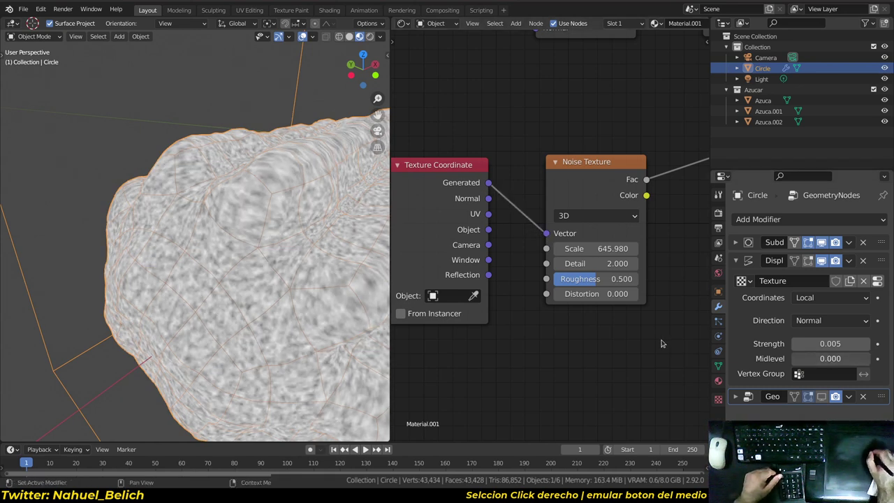
drag(488, 230, 546, 233)
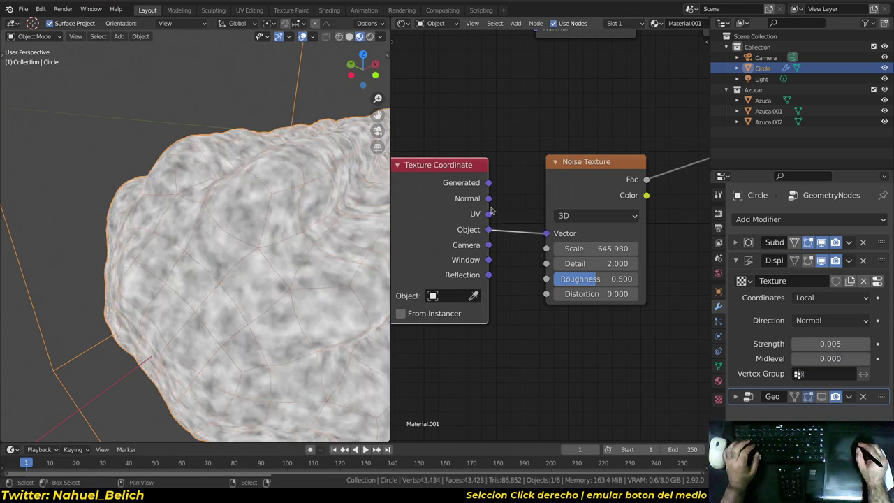
scroll(444, 157, down, 3)
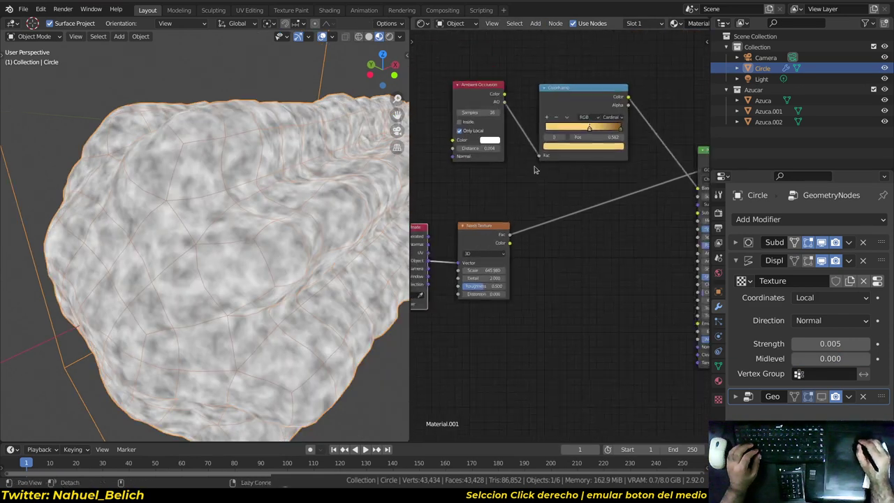
middle_drag(488, 174, 524, 185)
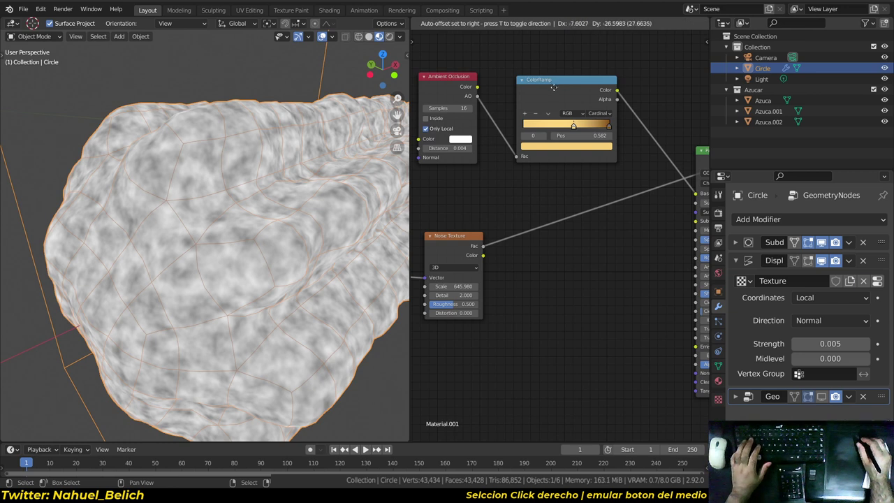
- Duplicate the ColorRamp onto the noise link, spread its stops (one at 0.813), and use B-Spline interpolation
key(shift+d)
click(559, 197)
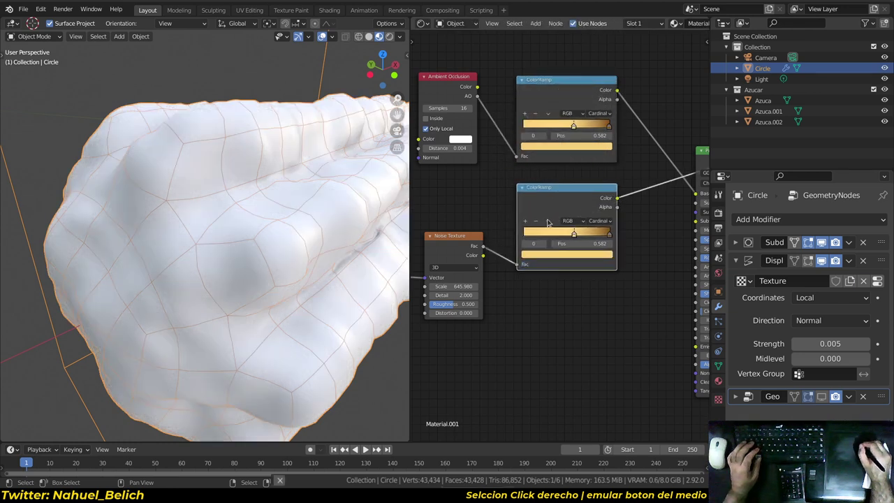
drag(573, 234, 523, 234)
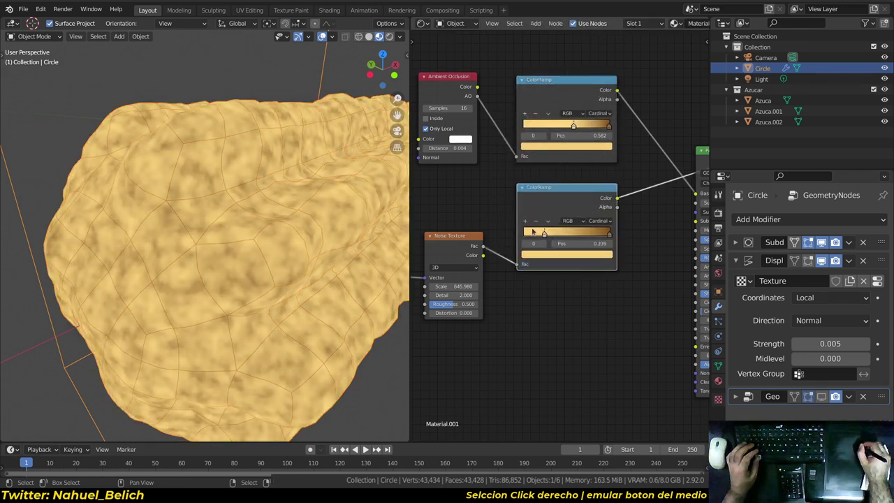
mouse_move(609, 234)
mouse_down()
mouse_move(542, 233)
mouse_move(586, 233)
mouse_up()
click(600, 221)
click(609, 259)
scroll(560, 233, up, 2)
mouse_move(531, 233)
mouse_down()
mouse_move(577, 233)
mouse_move(568, 231)
mouse_up()
click(534, 233)
scroll(516, 197, down, 3)
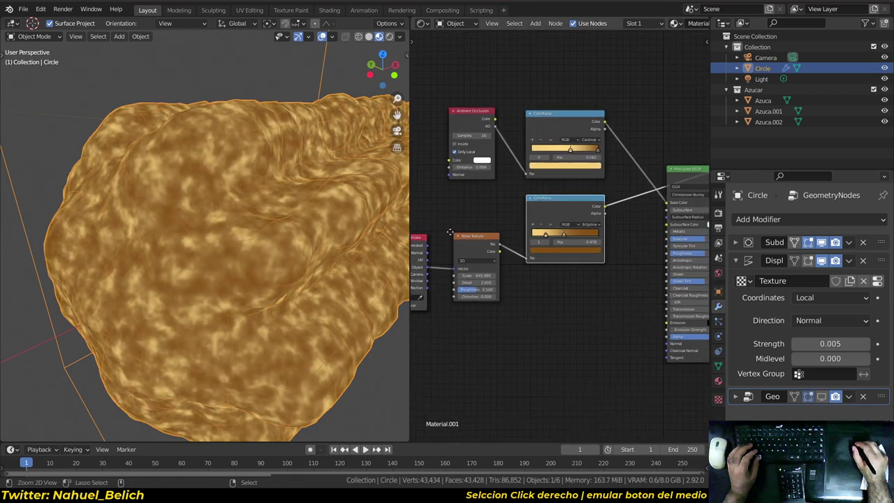
- Connect the second ColorRamp's Color output to the Principled BSDF
mouse_move(302, 194)
middle_down()
mouse_move(273, 209)
mouse_move(298, 197)
mouse_move(291, 208)
mouse_move(302, 218)
mouse_move(350, 227)
middle_up()
middle_drag(610, 147, 508, 153)
drag(500, 131, 561, 208)
mouse_move(510, 186)
middle_down()
mouse_move(535, 200)
mouse_move(592, 179)
middle_up()
ctrl+shift+click(571, 140)
ctrl+shift+click(574, 203)
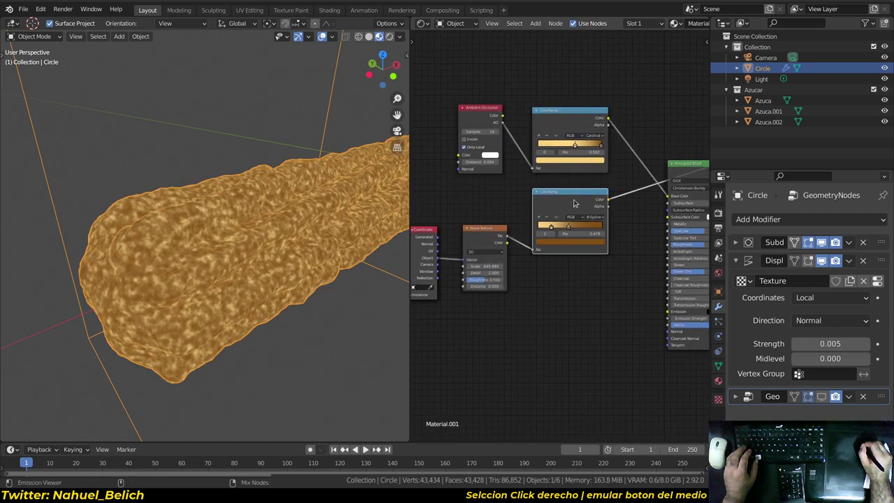
middle_drag(630, 203, 547, 228)
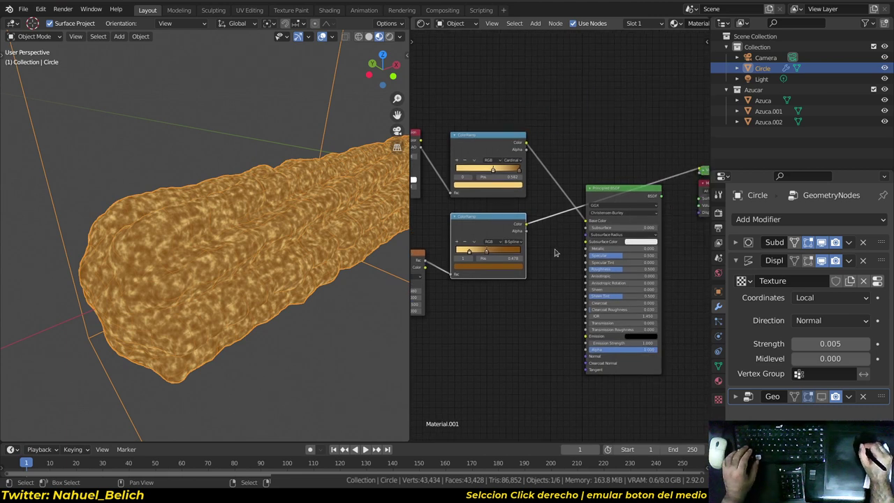
scroll(555, 253, up, 2)
drag(628, 280, 689, 270)
- Insert a MixRGB node on the Base Color link with the second ColorRamp in Color2
key(shift+a)
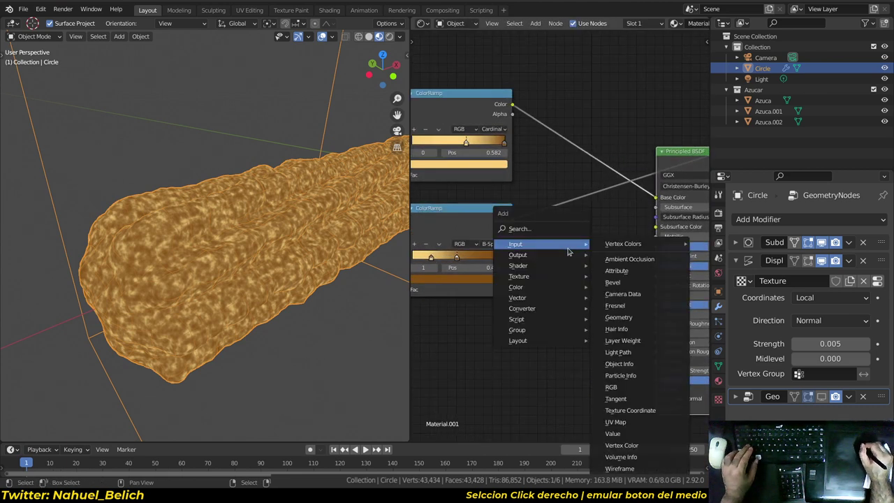
click(624, 354)
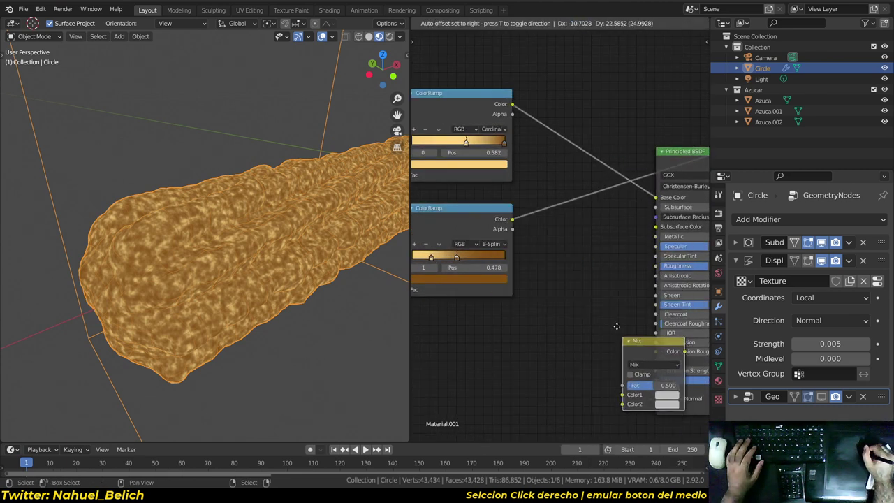
click(585, 142)
drag(513, 221, 554, 204)
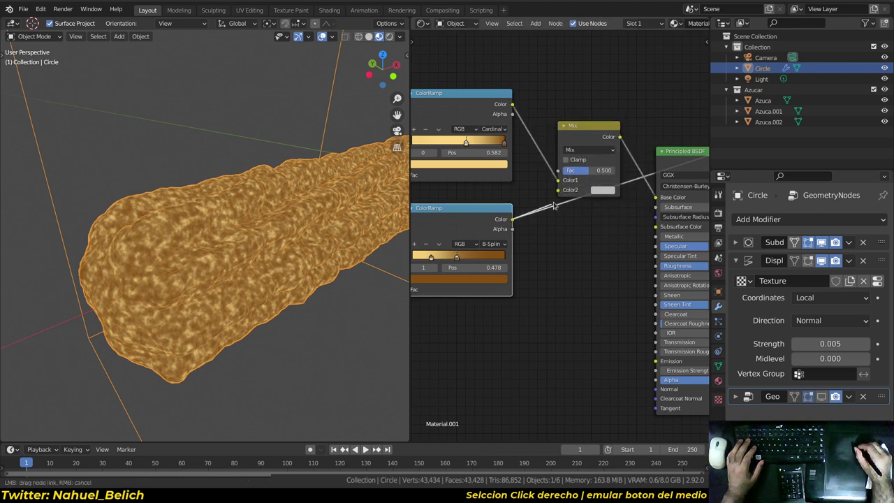
ctrl+shift+click(597, 132)
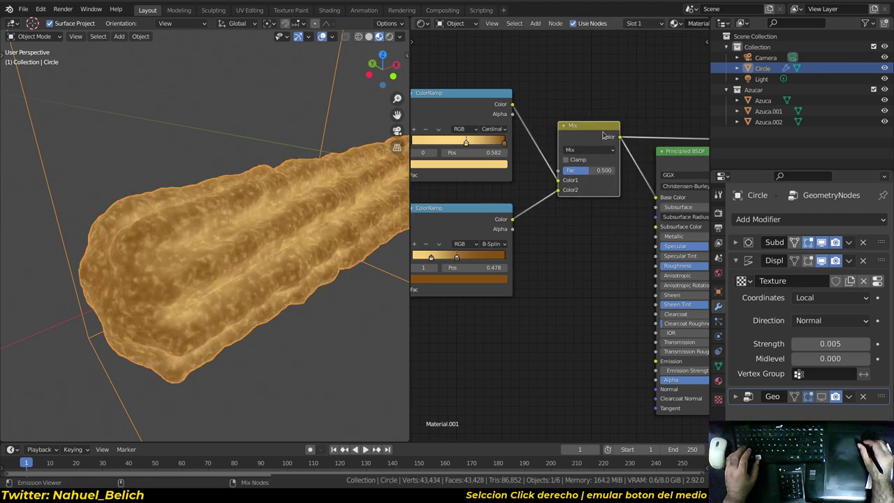
ctrl+shift+click(613, 132)
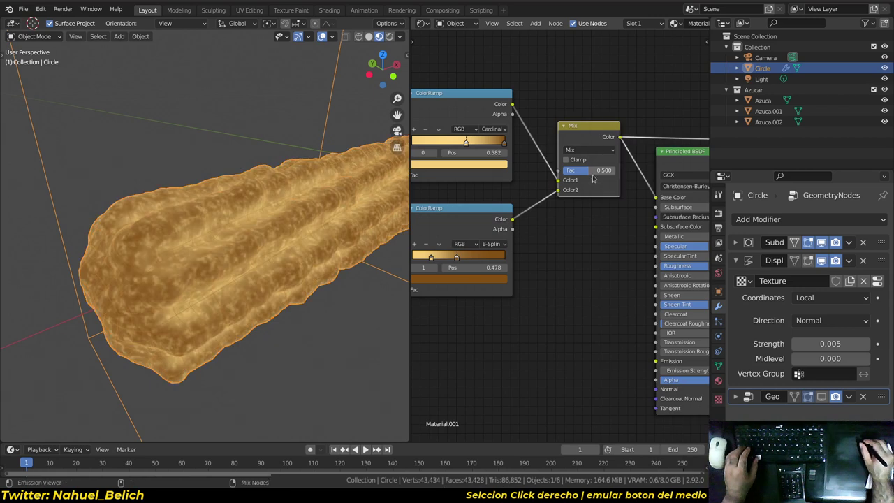
- Set the Mix node's factor to 0.309
middle_drag(592, 171, 594, 196)
mouse_move(594, 195)
mouse_down()
mouse_move(616, 199)
mouse_move(586, 199)
mouse_up()
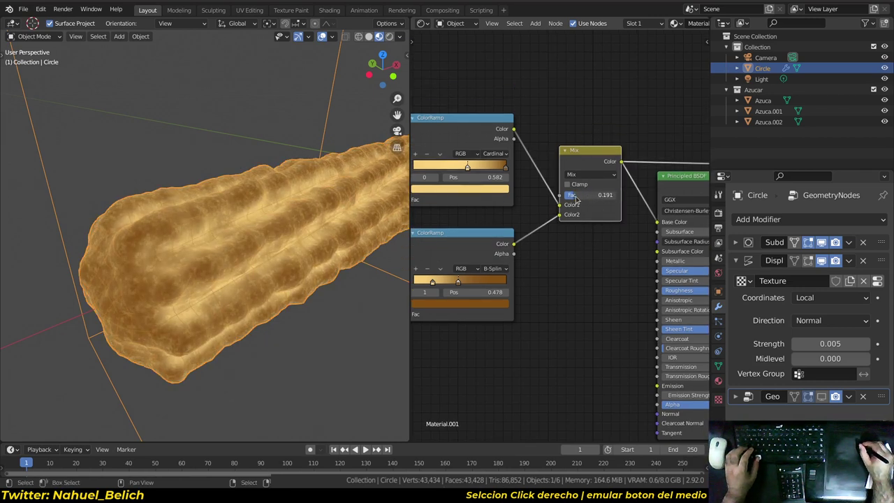
middle_drag(293, 238, 328, 231)
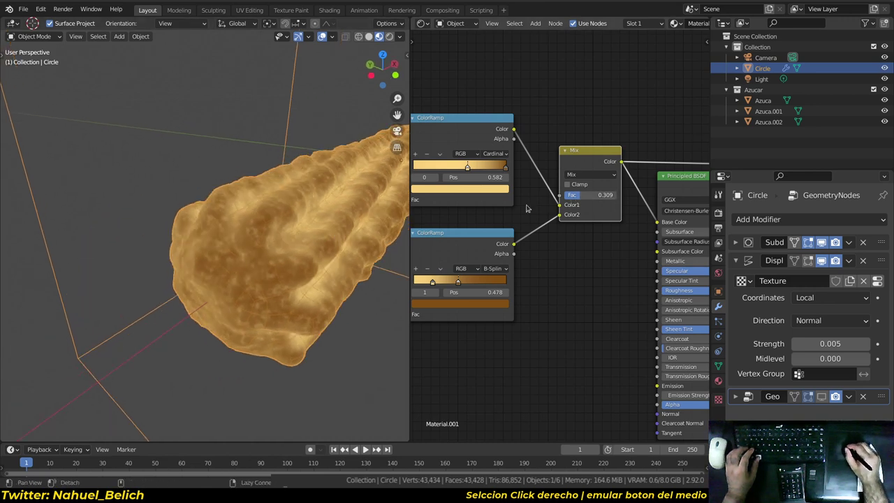
middle_drag(526, 205, 705, 174)
middle_drag(553, 245, 579, 204)
scroll(558, 235, up, 3)
- After trying 8.2, set the Noise Texture Detail to 2.2 and Roughness to 0.632
drag(531, 351, 587, 351)
scroll(321, 297, up, 5)
scroll(294, 303, down, 4)
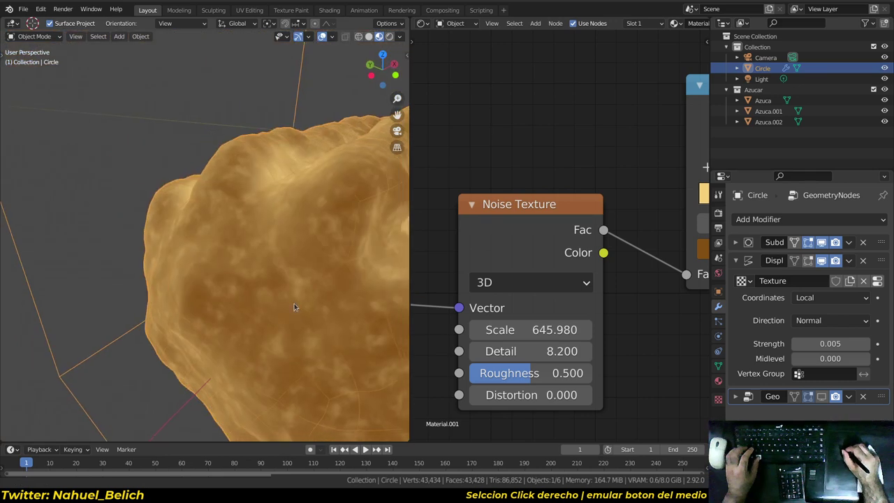
middle_drag(294, 303, 349, 318)
drag(531, 358, 237, 337)
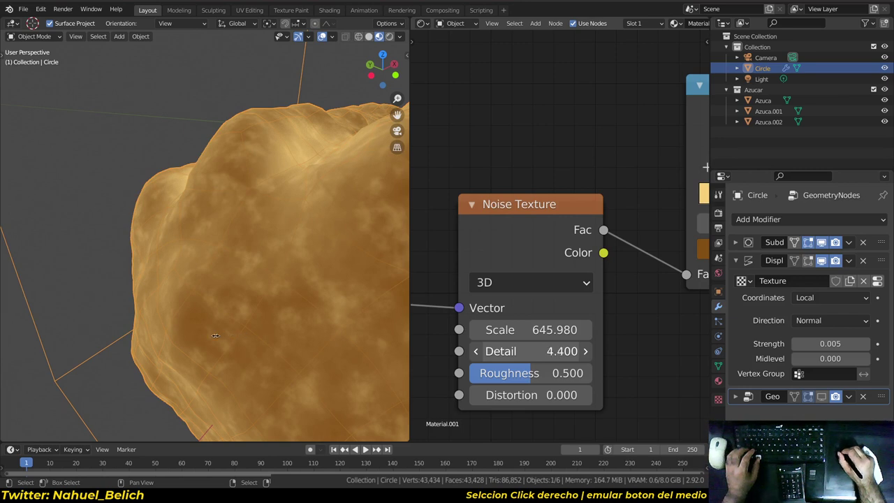
mouse_move(215, 335)
mouse_down()
mouse_move(509, 375)
mouse_move(521, 352)
mouse_up()
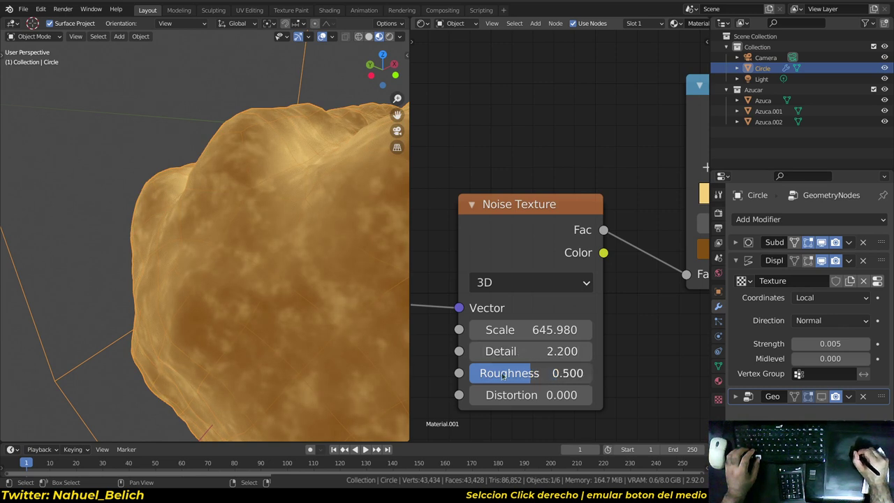
drag(518, 378, 522, 378)
middle_drag(333, 247, 283, 251)
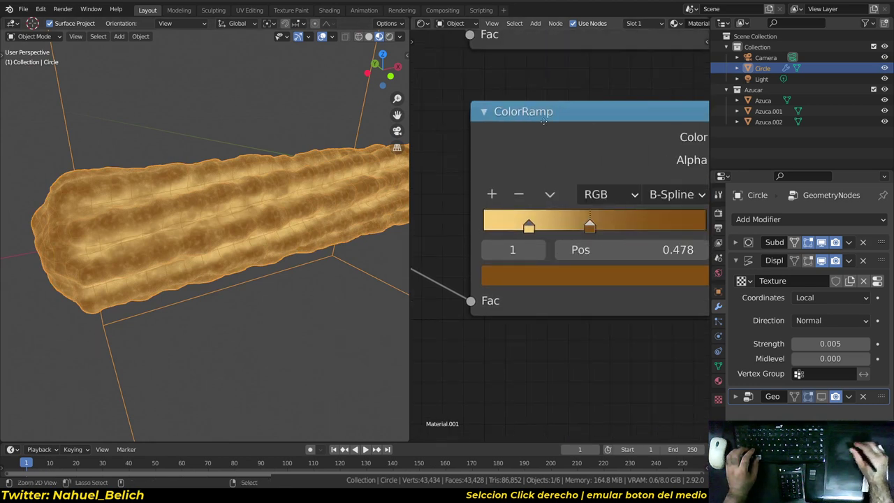
- Shift the Material Output and Principled BSDF nodes to tidy the node tree
scroll(596, 178, down, 3)
scroll(596, 178, down, 2)
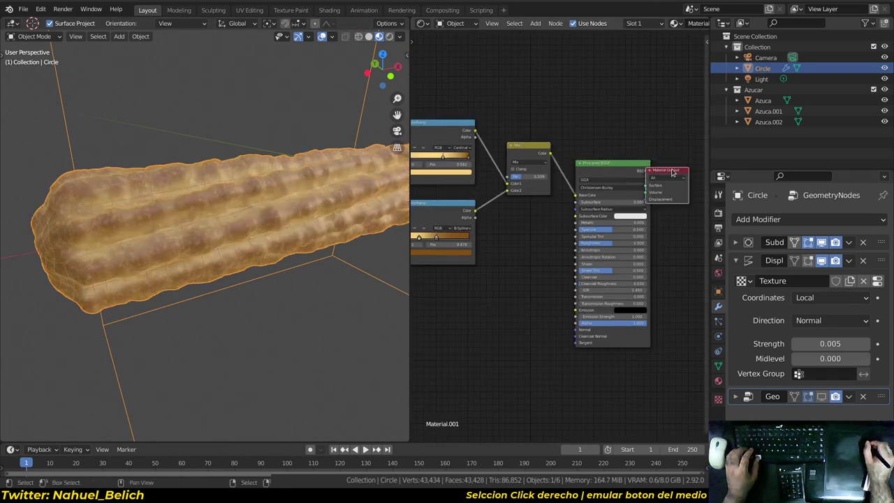
drag(667, 159, 704, 171)
mouse_move(307, 224)
middle_down()
mouse_move(243, 253)
mouse_move(320, 268)
middle_up()
scroll(284, 228, up, 4)
scroll(252, 241, up, 2)
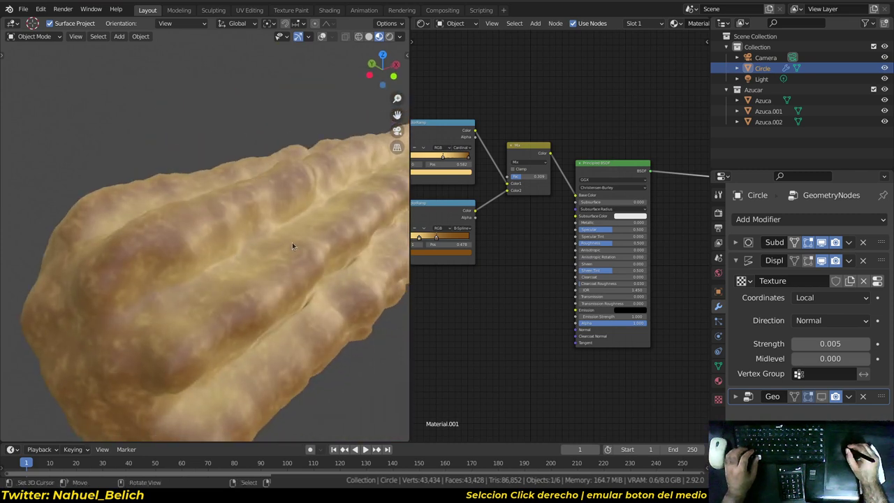
drag(616, 169, 618, 159)
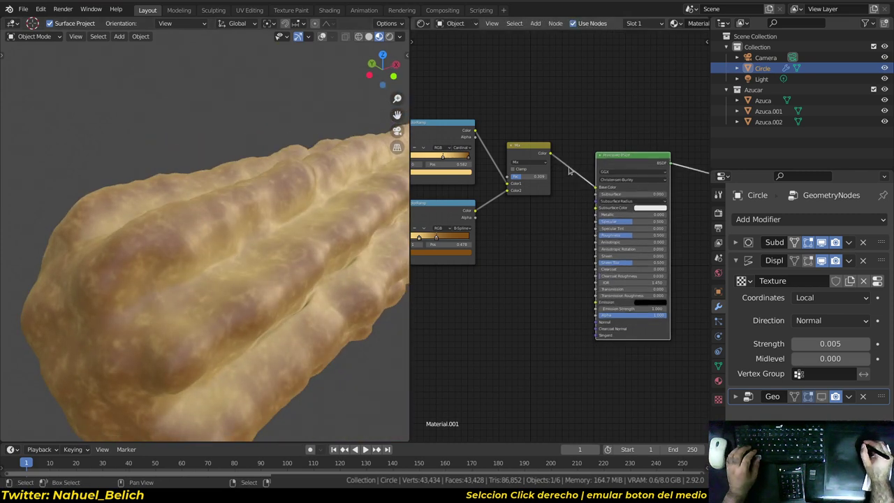
- Zoom and pan the node editor onto the Principled BSDF inputs
alt+drag(535, 142, 580, 237)
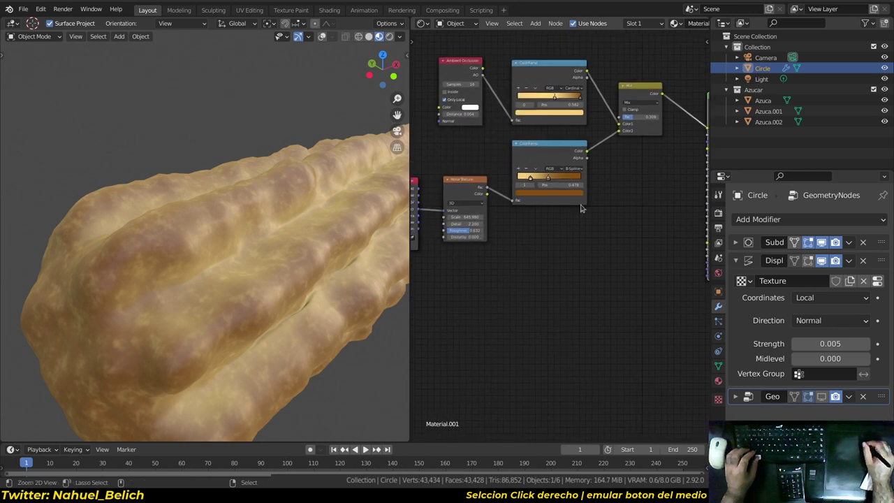
scroll(520, 216, up, 1)
scroll(507, 241, up, 1)
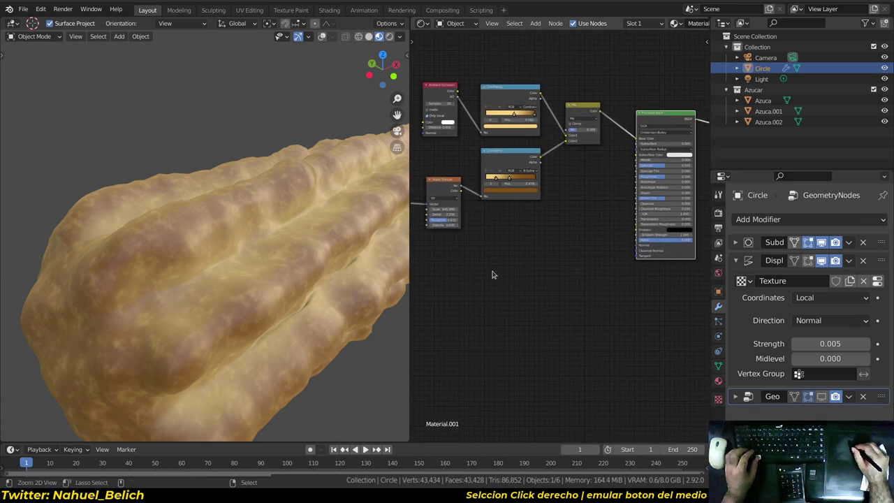
scroll(496, 273, up, 1)
middle_drag(295, 268, 347, 247)
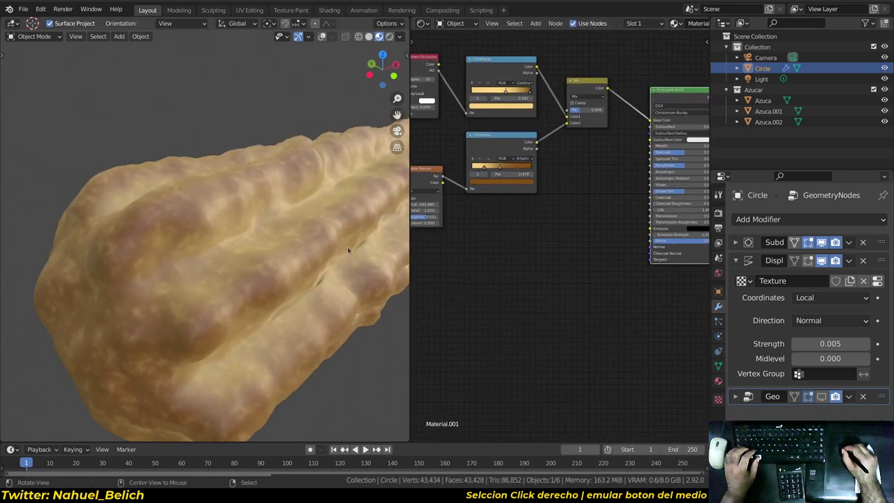
scroll(494, 229, up, 1)
scroll(495, 229, up, 2)
scroll(494, 229, up, 2)
alt+drag(494, 229, 538, 188)
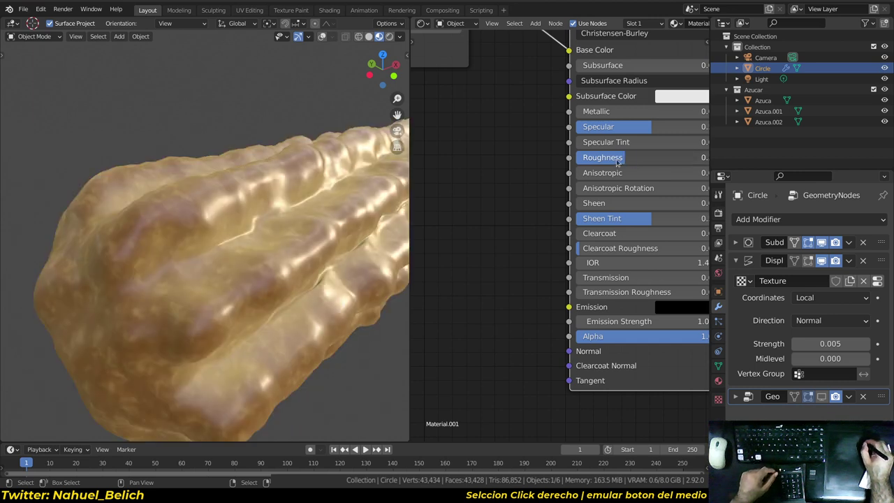
- Test the Principled BSDF Roughness at 1, 0 and about one third
drag(579, 161, 705, 161)
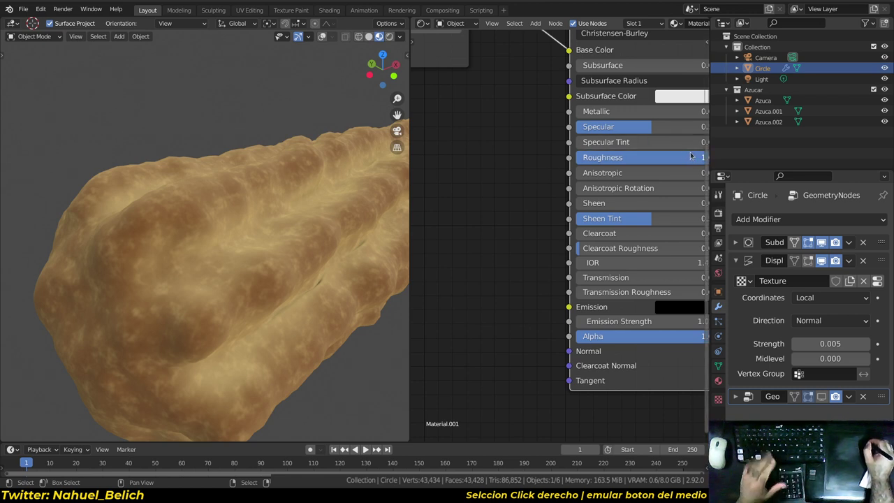
drag(678, 160, 579, 160)
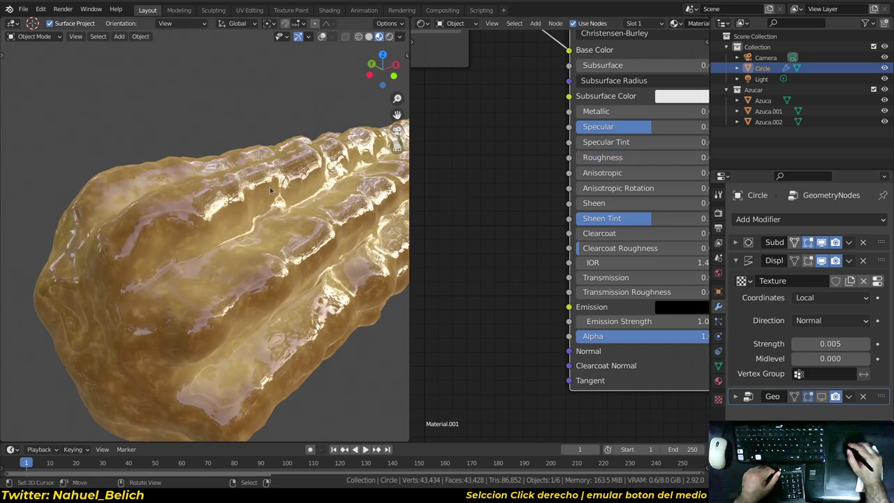
middle_drag(273, 191, 260, 194)
drag(601, 158, 659, 157)
middle_drag(314, 230, 345, 238)
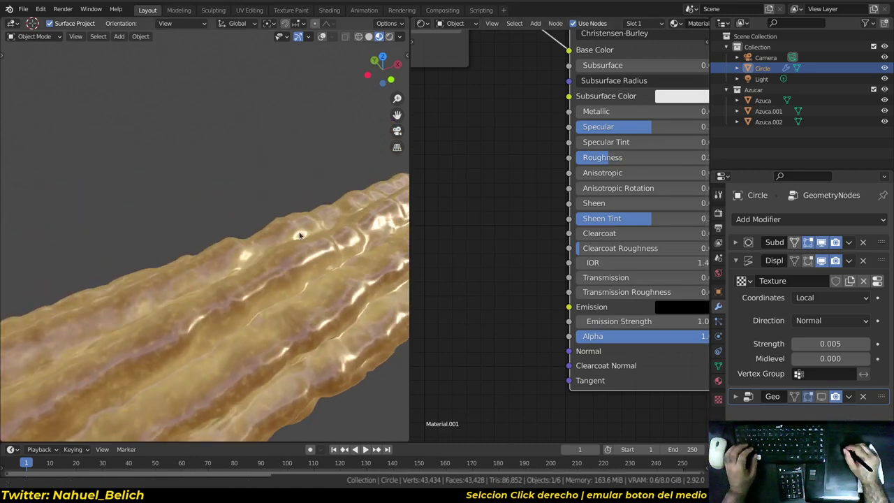
mouse_move(636, 157)
mouse_down()
mouse_move(658, 157)
mouse_move(648, 159)
mouse_up()
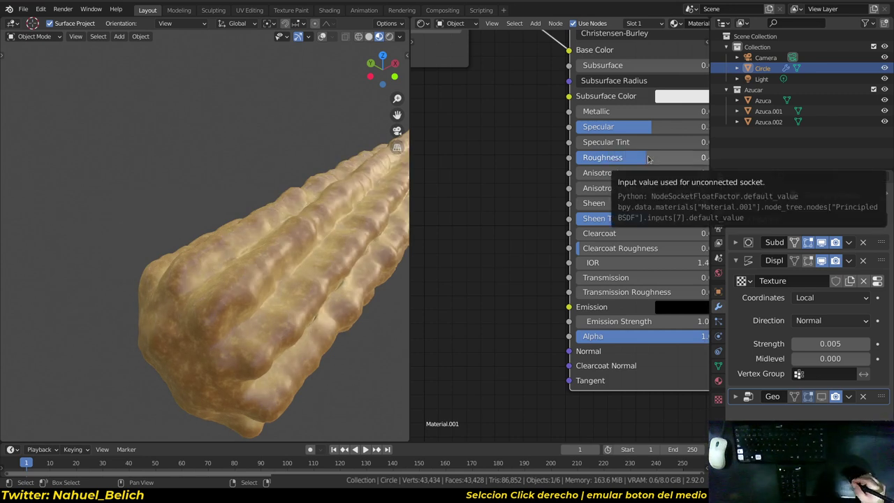
- Link the Mix node's Color output into the Roughness socket
ctrl+middle_drag(648, 158, 527, 237)
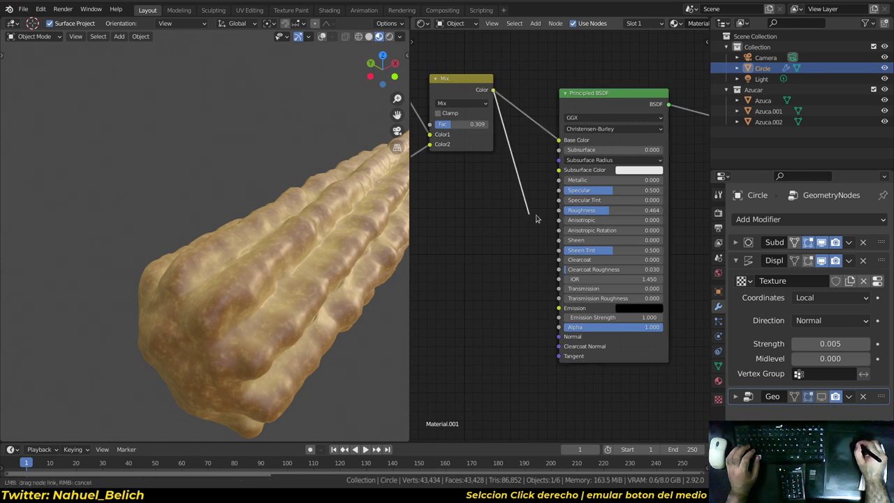
drag(558, 216, 494, 90)
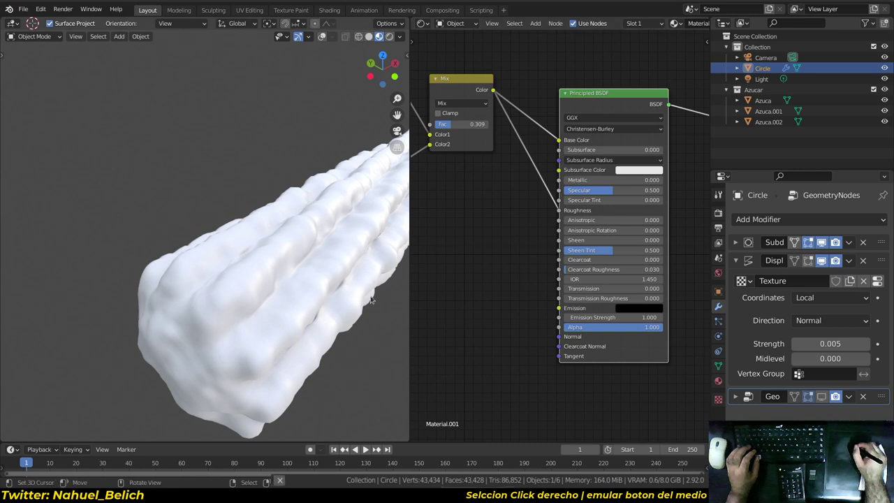
alt+drag(346, 295, 343, 272)
scroll(343, 271, up, 3)
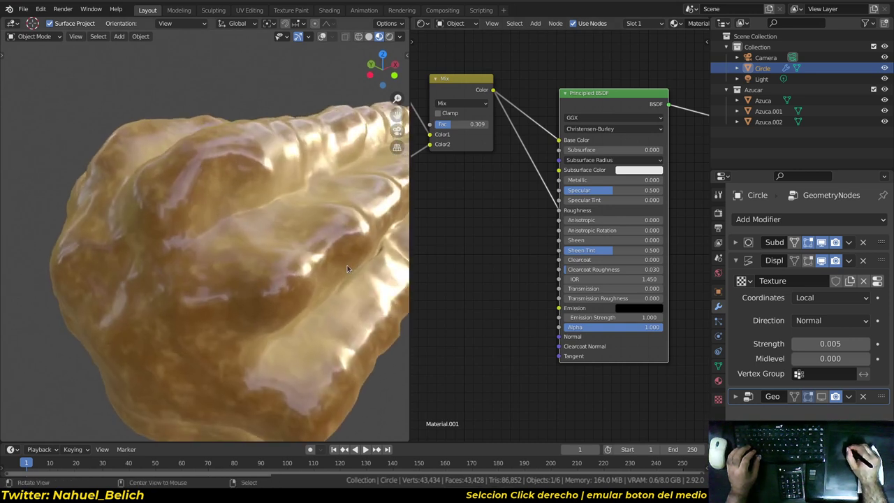
scroll(342, 263, up, 1)
- Add a Converter ColorRamp node onto the Roughness link
middle_drag(463, 207, 532, 213)
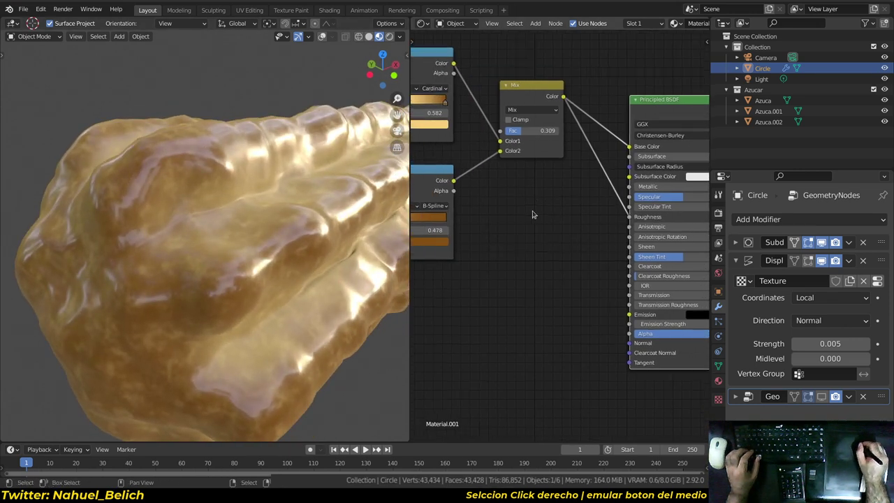
key(shift+a)
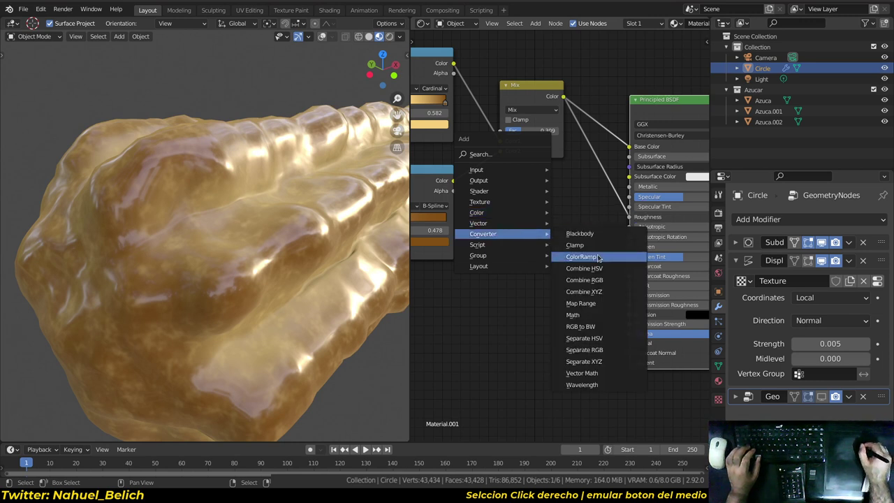
click(599, 257)
click(581, 172)
middle_drag(582, 173, 487, 190)
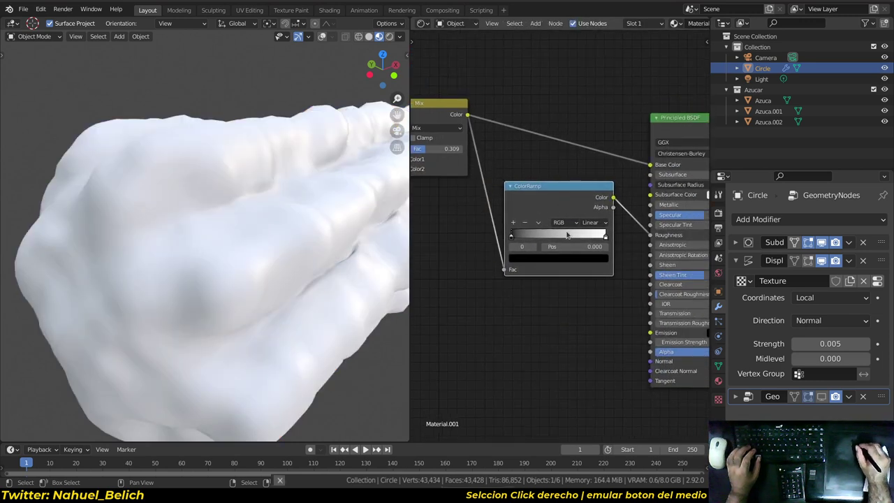
- Place the new ramp's black stop at the far left and the white stop at 0.889
mouse_move(513, 235)
mouse_down()
mouse_move(503, 241)
mouse_move(524, 236)
mouse_up()
drag(599, 238, 580, 236)
mouse_move(523, 236)
mouse_down()
mouse_move(605, 236)
mouse_move(521, 237)
mouse_up()
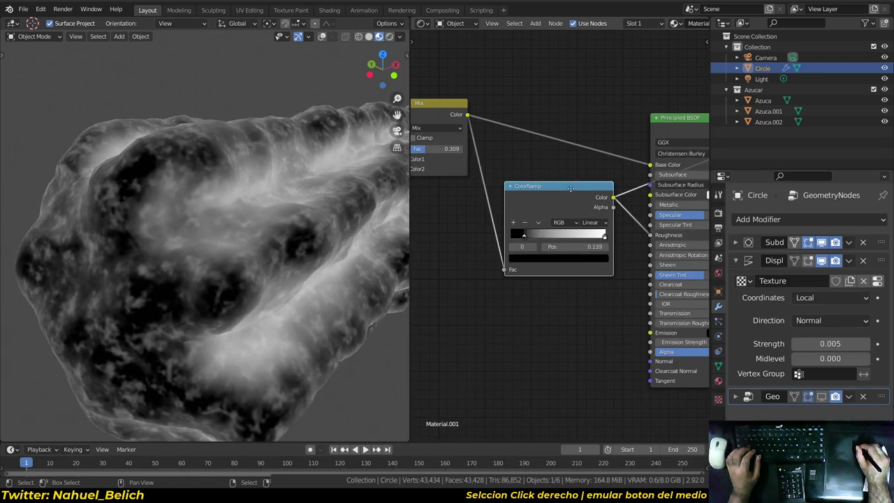
middle_drag(571, 188, 540, 204)
middle_drag(599, 160, 529, 169)
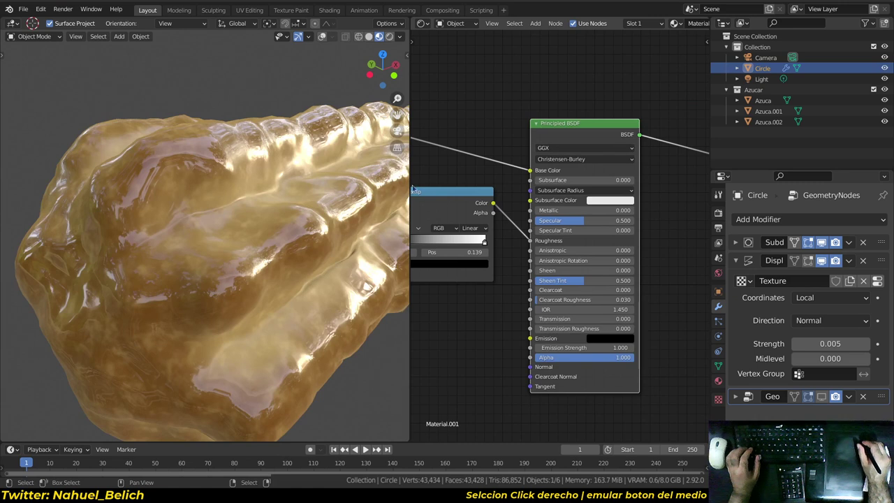
mouse_move(132, 391)
middle_down()
mouse_move(299, 255)
mouse_move(297, 238)
middle_up()
middle_drag(488, 328, 545, 325)
- Move the white stop to 0 and the black stop to 0.673, then 0.761
mouse_move(542, 238)
mouse_down()
mouse_move(446, 239)
mouse_move(510, 238)
mouse_up()
mouse_move(377, 237)
middle_down()
mouse_move(346, 324)
mouse_move(354, 297)
middle_up()
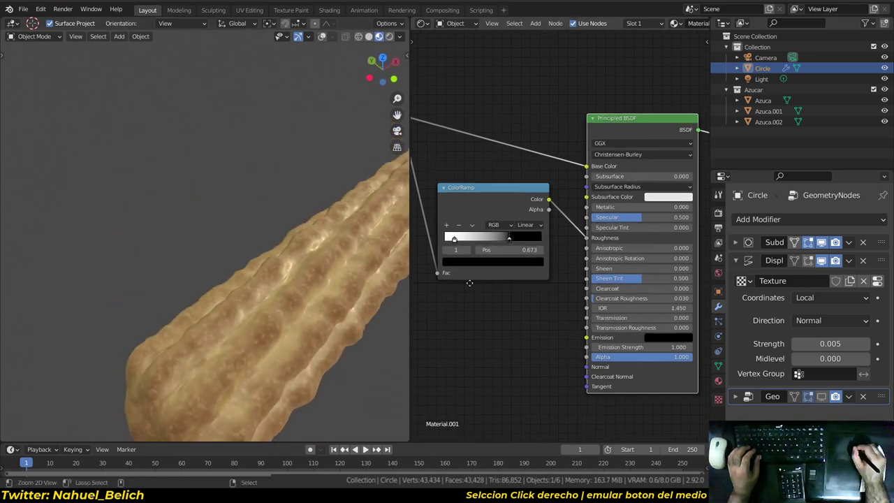
scroll(557, 236, up, 2)
scroll(367, 245, up, 3)
middle_drag(367, 245, 351, 252)
scroll(346, 254, down, 3)
drag(497, 239, 509, 238)
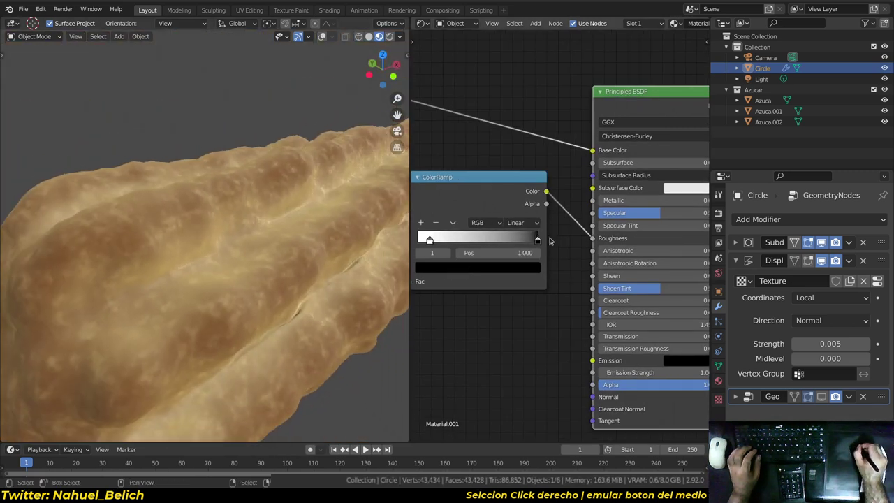
- Preview the ColorRamp output in the viewport, then reconnect it to Roughness and restore the material
drag(593, 239, 549, 244)
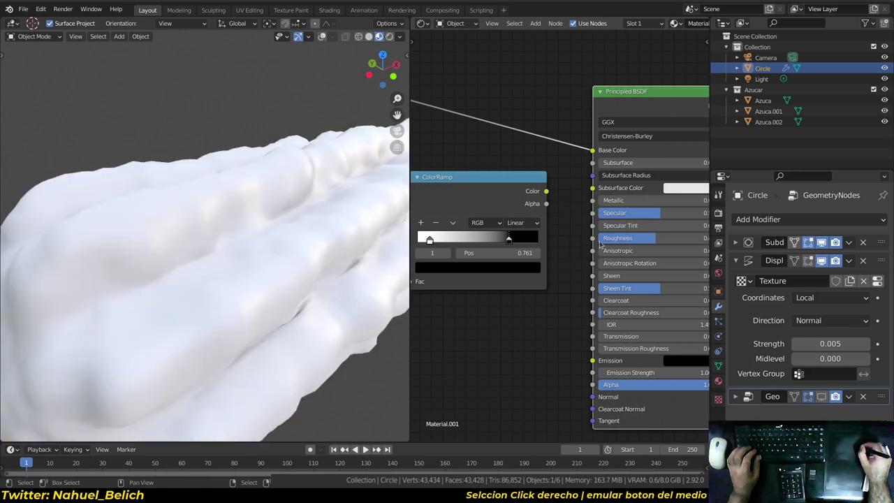
middle_drag(622, 243, 593, 227)
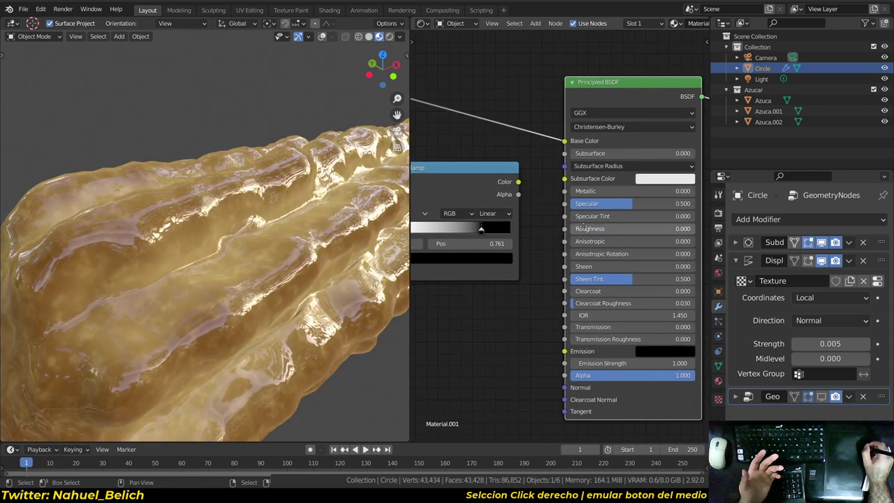
mouse_move(593, 224)
mouse_down()
mouse_move(724, 227)
mouse_move(527, 236)
mouse_up()
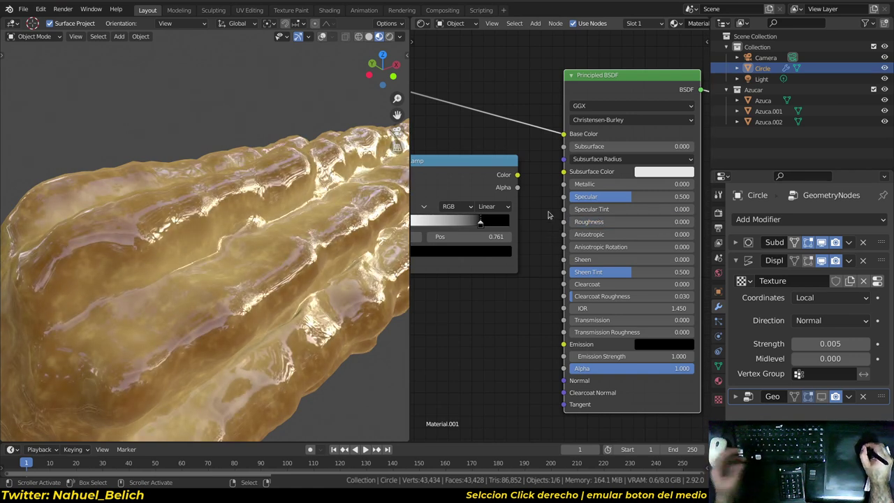
middle_drag(488, 173, 534, 162)
ctrl+shift+click(533, 161)
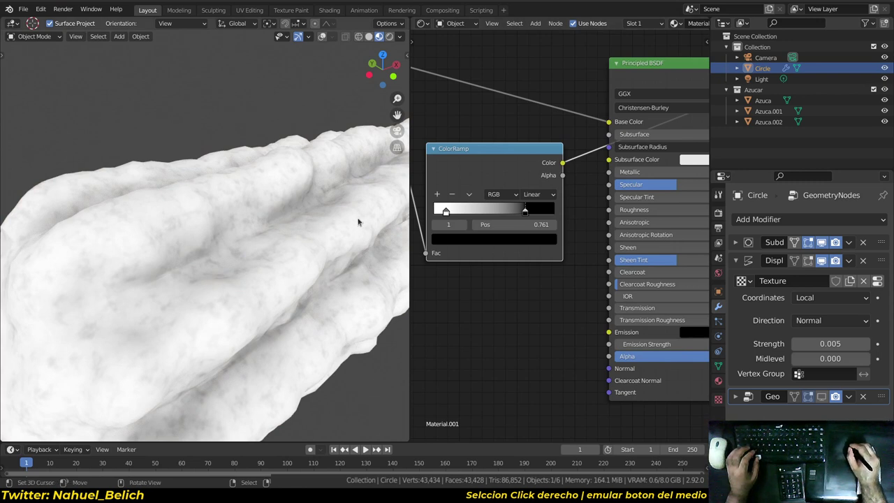
middle_drag(543, 167, 530, 168)
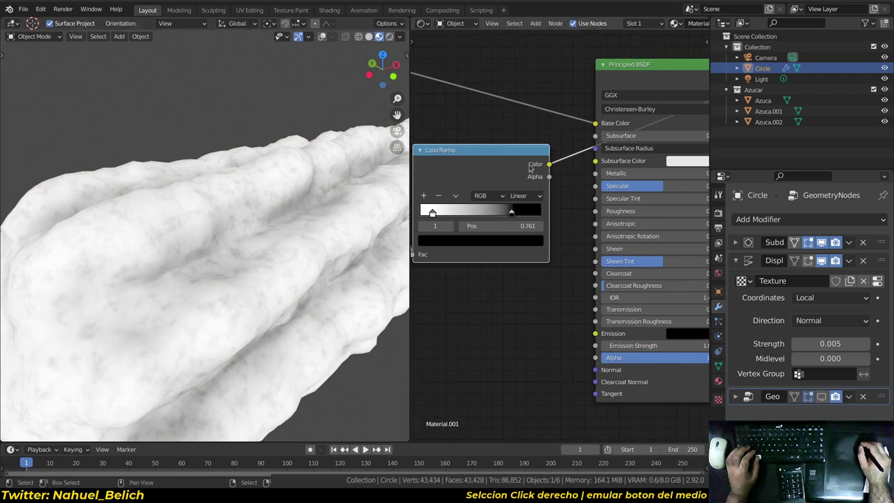
drag(538, 174, 529, 176)
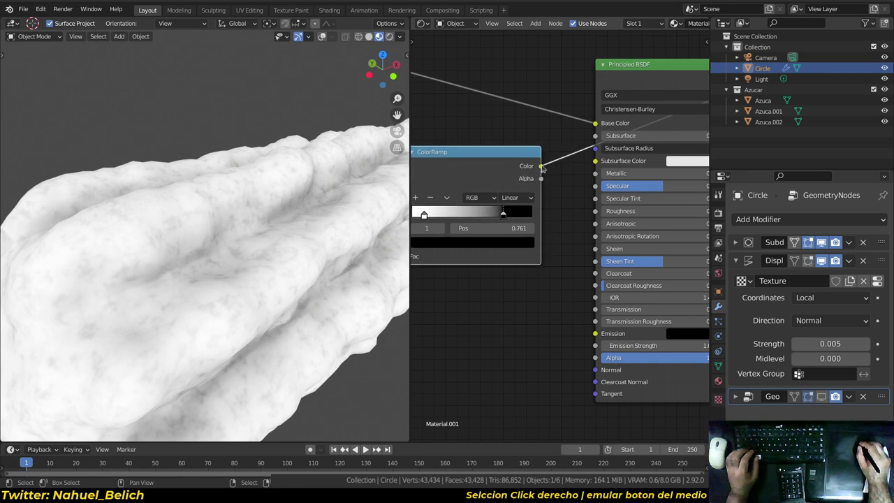
drag(592, 211, 595, 211)
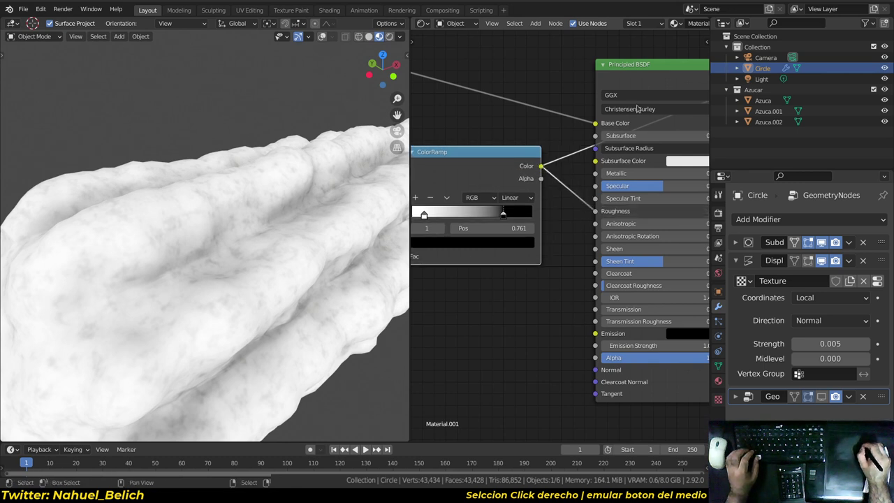
ctrl+shift+click(632, 81)
- Set the black stop to 0.845, the white to 0.127, and darken the white stop to grey
middle_drag(496, 218, 525, 212)
drag(533, 213, 543, 212)
drag(454, 209, 457, 209)
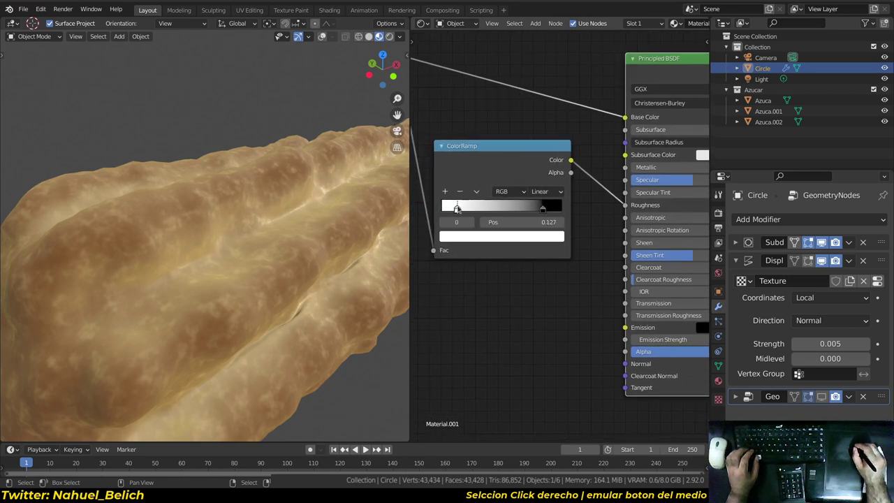
click(520, 237)
drag(539, 86, 539, 104)
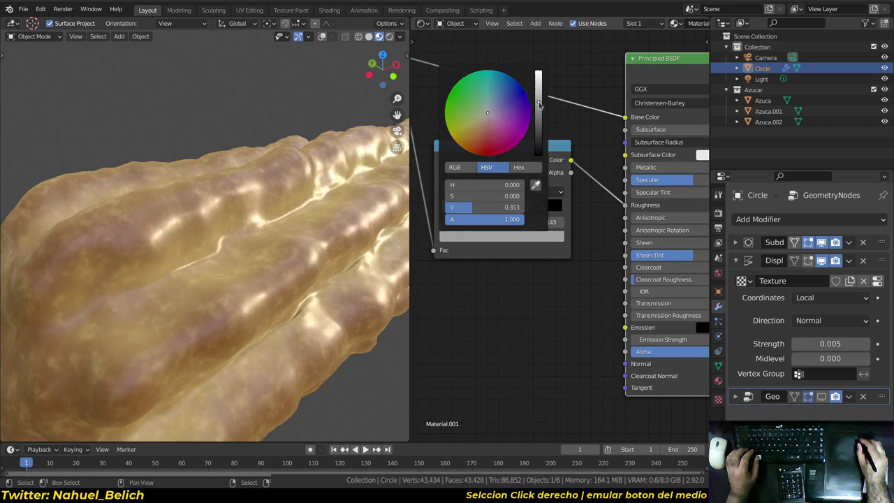
drag(544, 205, 529, 203)
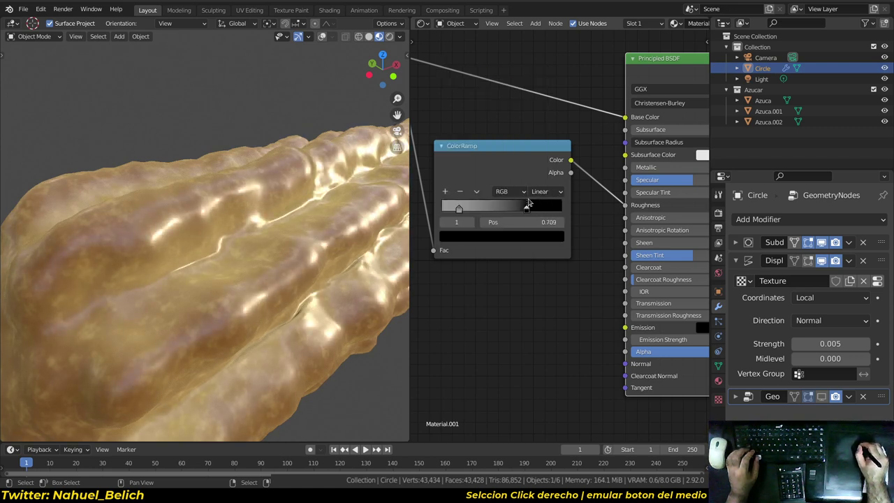
- Fine-tune the stops to 0.104 and 0.988 and inspect the glossy highlights
mouse_move(401, 259)
middle_down()
mouse_move(302, 252)
mouse_move(349, 251)
middle_up()
drag(488, 161, 471, 158)
drag(441, 207, 436, 206)
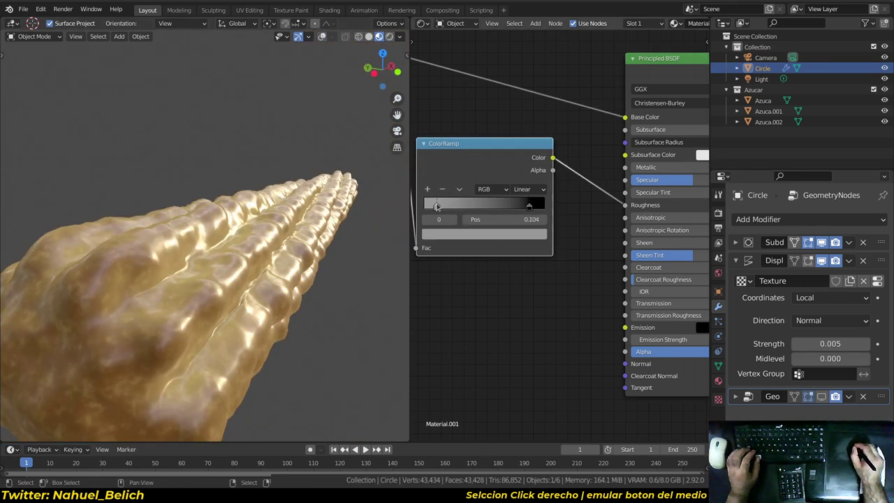
drag(529, 208, 543, 206)
mouse_move(364, 273)
middle_down()
mouse_move(318, 274)
mouse_move(321, 238)
middle_up()
scroll(321, 234, up, 3)
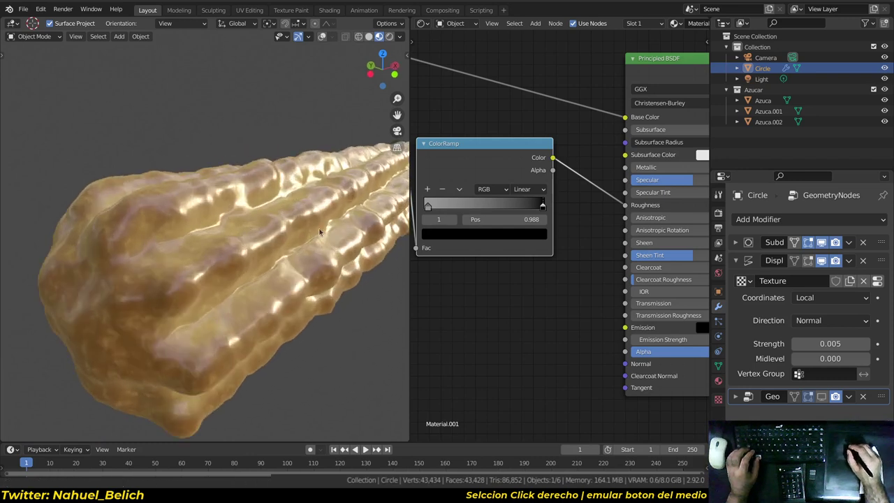
scroll(332, 217, up, 3)
middle_drag(343, 168, 315, 240)
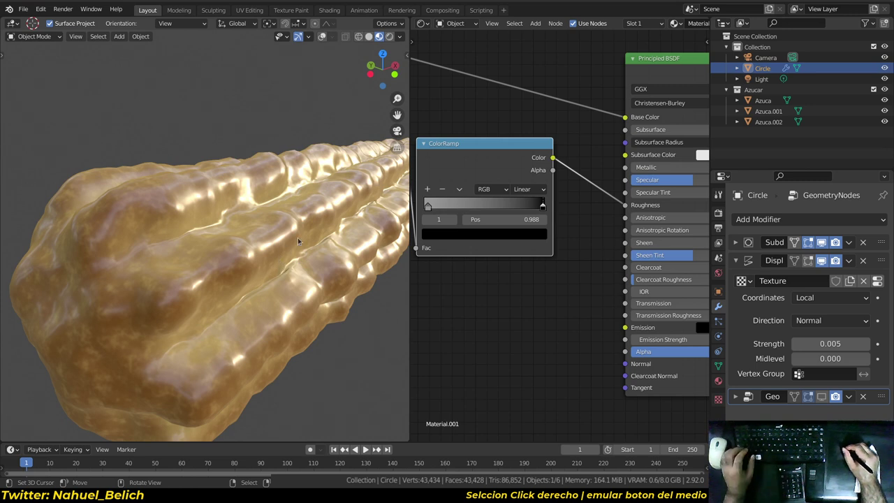
- Collapse the ColorRamp node and try previewing different node outputs in the viewport
middle_drag(510, 206, 629, 178)
click(540, 113)
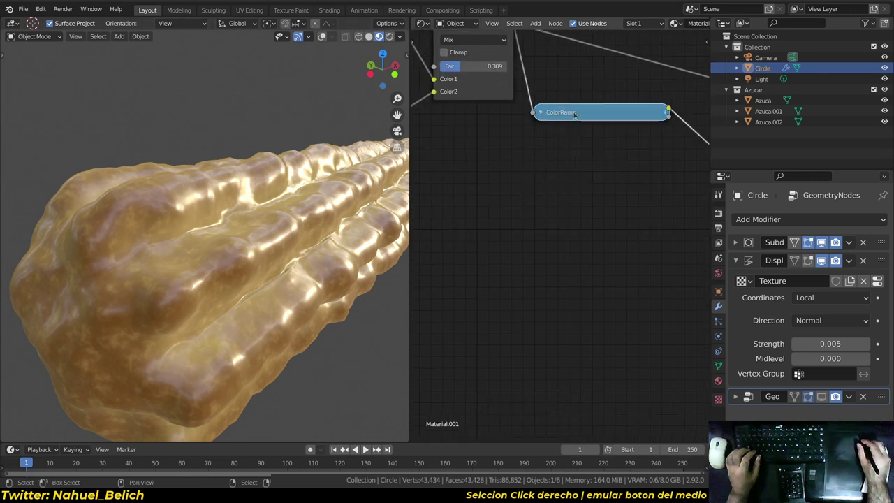
mouse_move(568, 136)
middle_down()
mouse_move(558, 242)
mouse_move(506, 245)
middle_up()
ctrl+shift+click(486, 112)
ctrl+shift+click(482, 112)
ctrl+shift+click(486, 112)
middle_drag(470, 127, 507, 147)
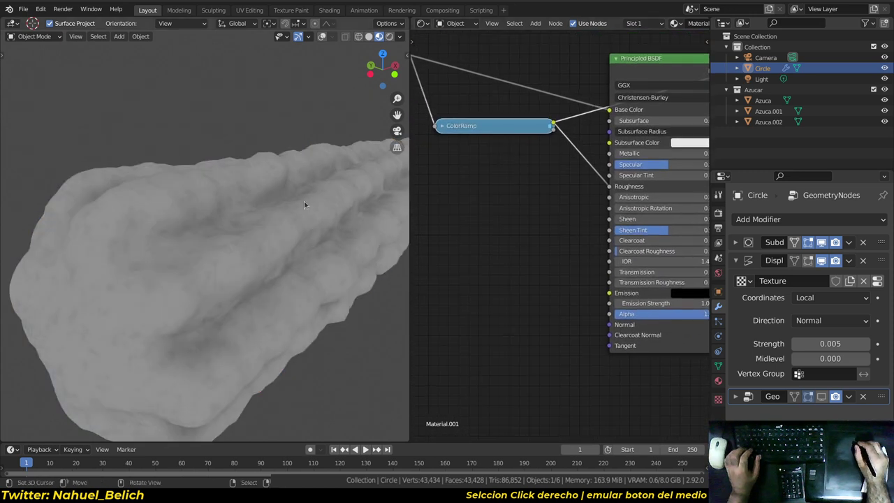
- Preview the Noise Texture on the churro and frame the colour ramp nodes
mouse_move(488, 207)
middle_down()
mouse_move(634, 208)
mouse_move(539, 160)
middle_up()
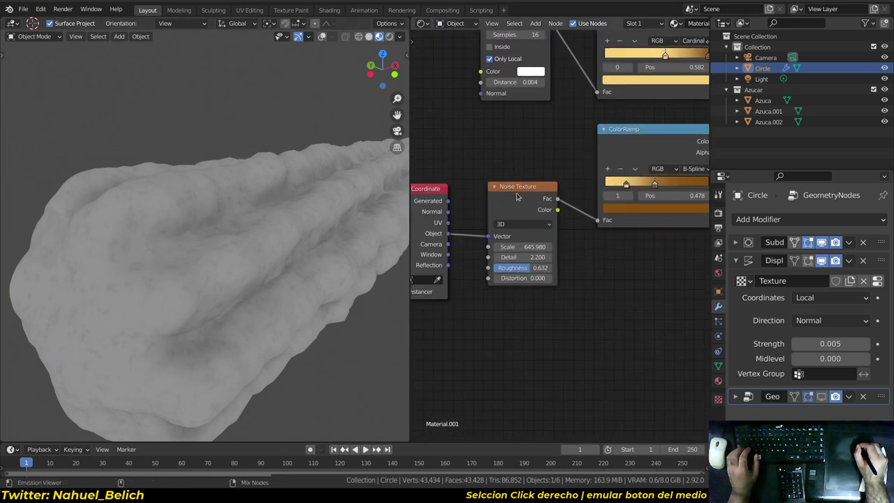
ctrl+shift+click(517, 198)
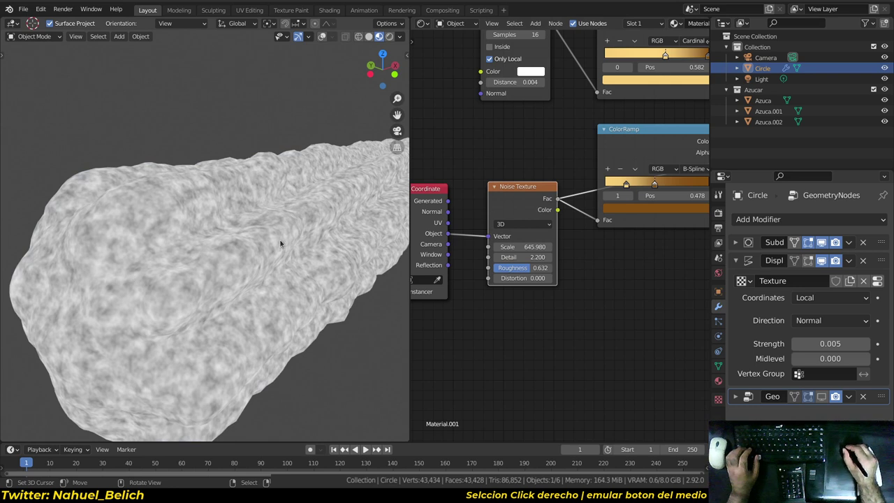
scroll(523, 219, down, 2)
scroll(524, 219, down, 2)
scroll(524, 219, down, 2)
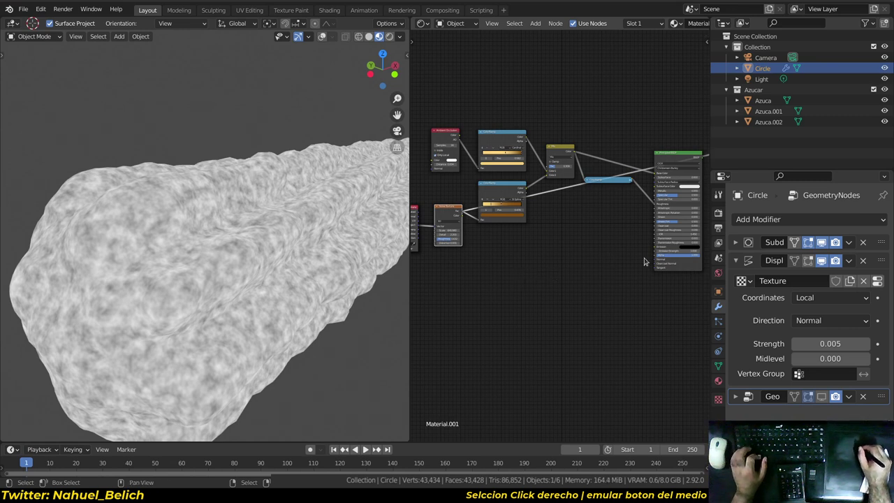
scroll(552, 275, up, 3)
mouse_move(510, 249)
middle_down()
mouse_move(555, 233)
mouse_move(512, 224)
middle_up()
- Give the whole area to the 3D view and split it into two stacked views
drag(424, 19, 545, 42)
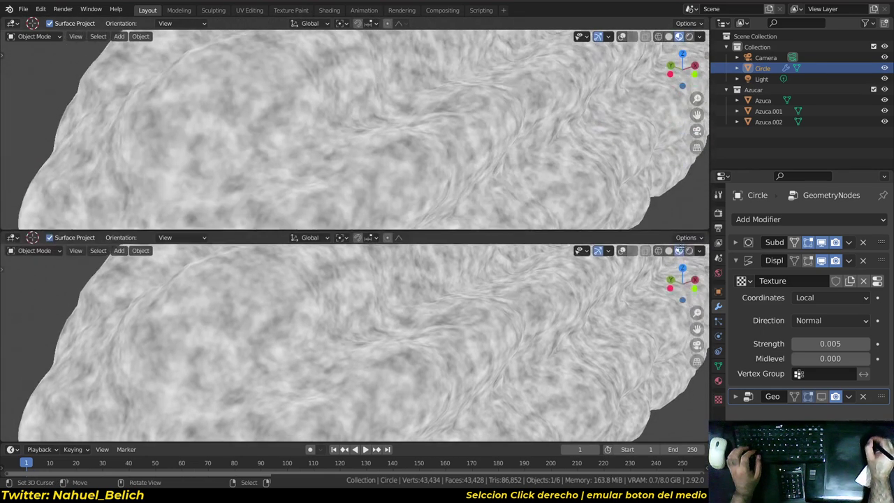
drag(704, 30, 454, 265)
middle_drag(452, 337, 446, 294)
- Show Material.001's shader nodes in the upper area and restore Principled BSDF as the material output
key(shift+F3)
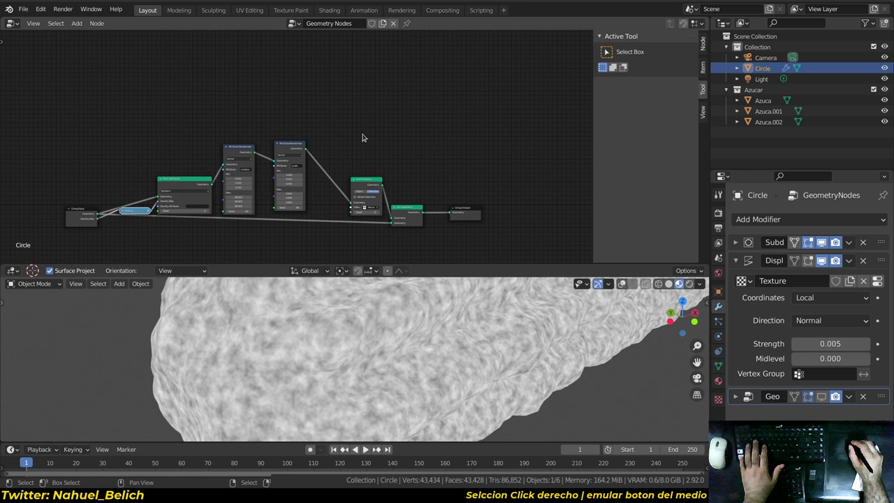
key(shift+F3)
middle_drag(368, 133, 439, 151)
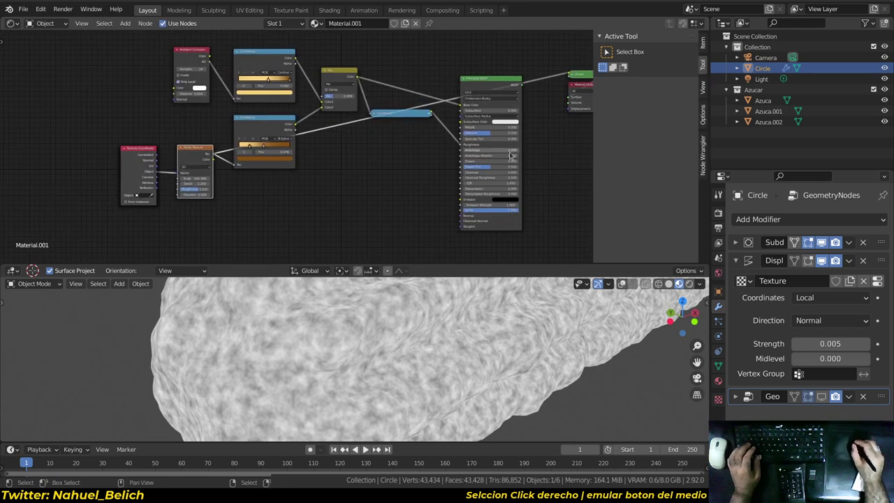
key(n)
scroll(438, 151, up, 1)
scroll(433, 160, up, 1)
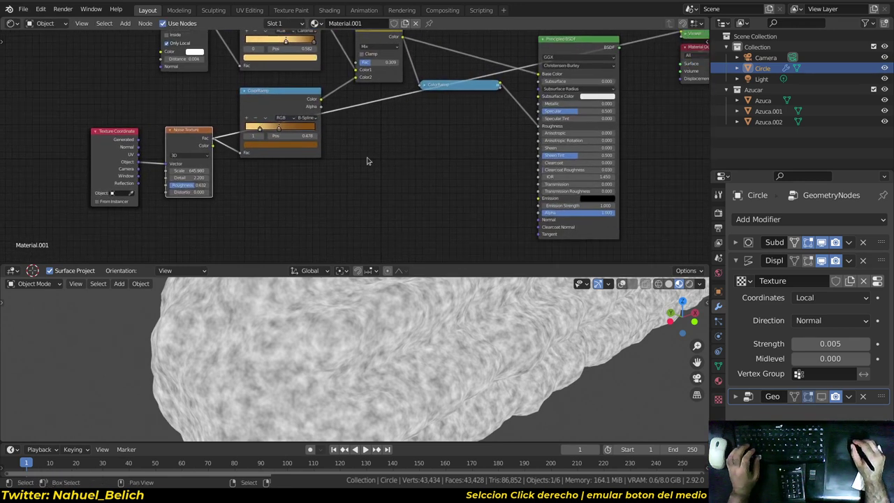
middle_drag(314, 222, 316, 210)
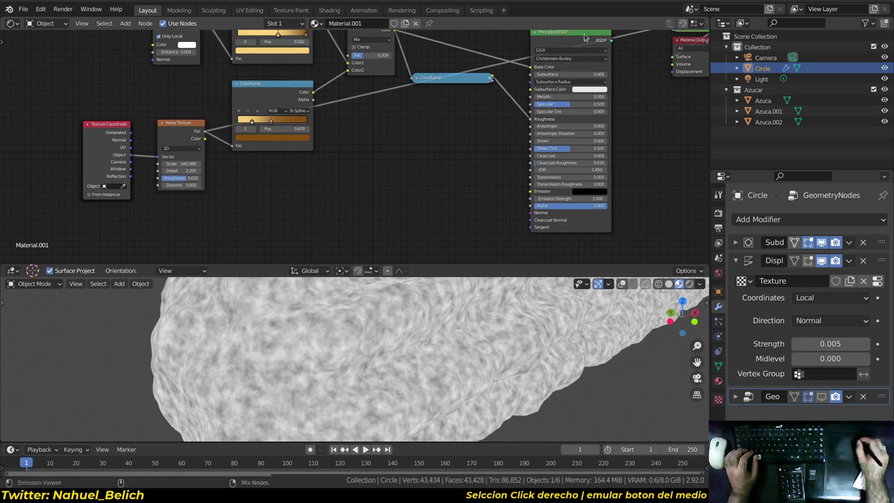
key(ctrl+z)
- Try linking the noise Fac into the BSDF Normal, abandon it, and open the add-node list
drag(204, 131, 532, 212)
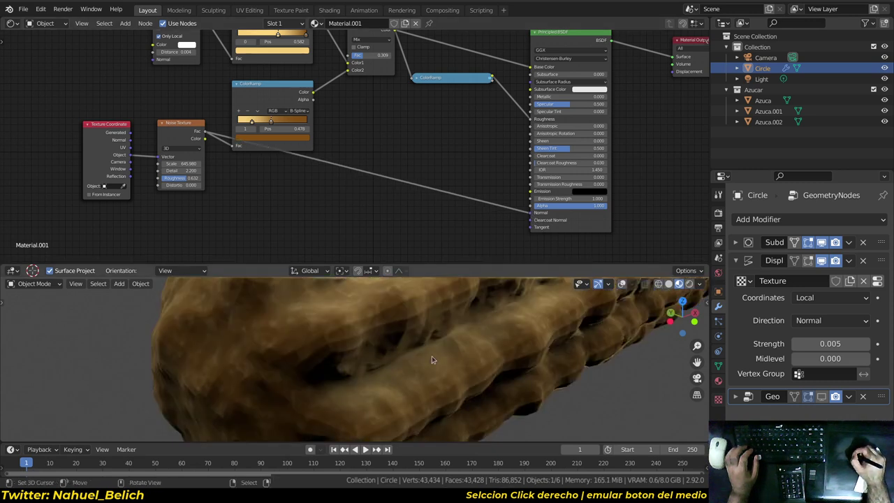
middle_drag(445, 328, 461, 321)
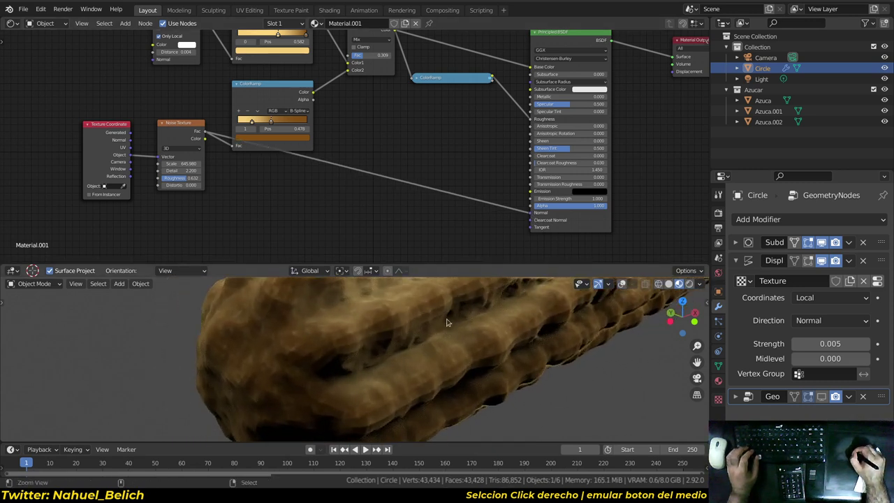
scroll(488, 202, up, 2)
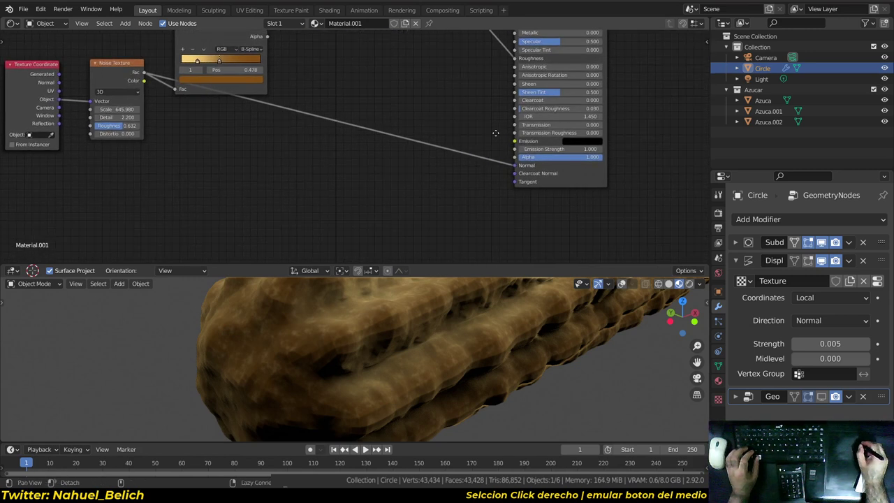
scroll(530, 174, up, 2)
scroll(549, 161, up, 1)
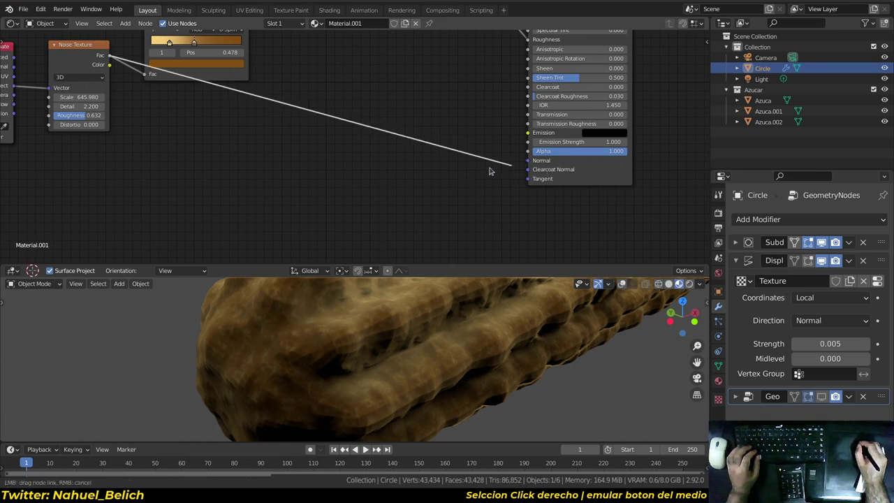
drag(521, 167, 454, 185)
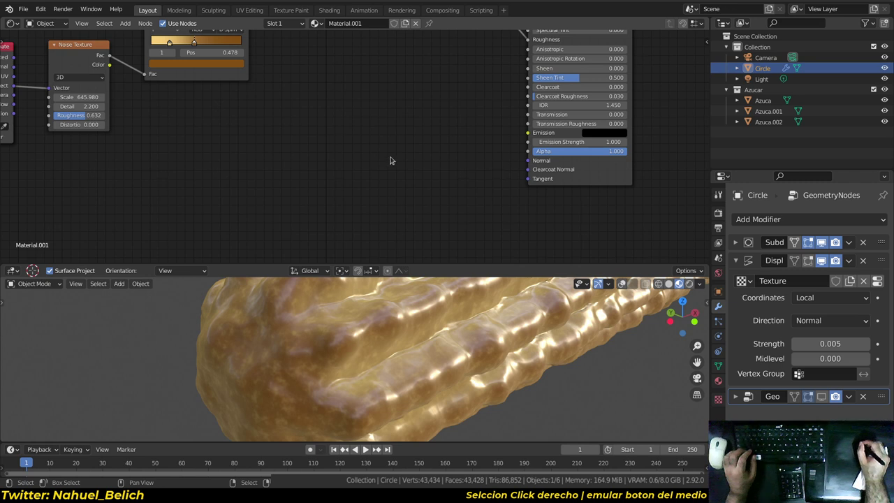
key(shift+a)
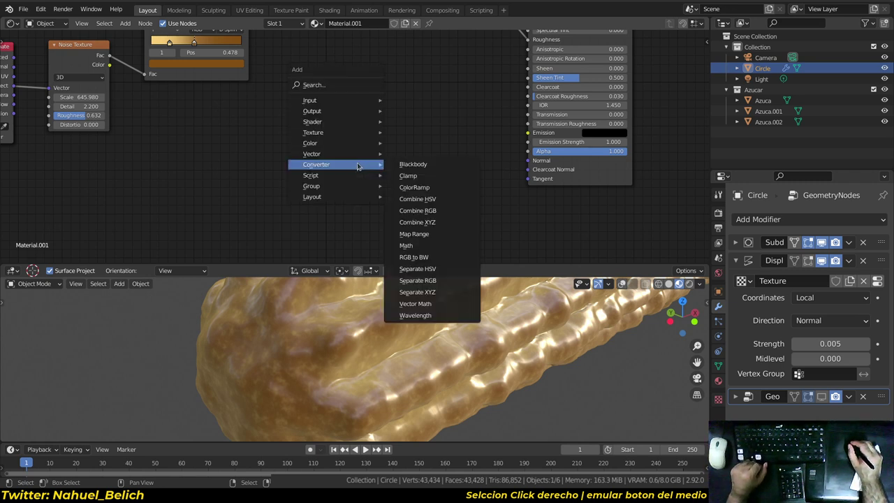
mouse_move(334, 153)
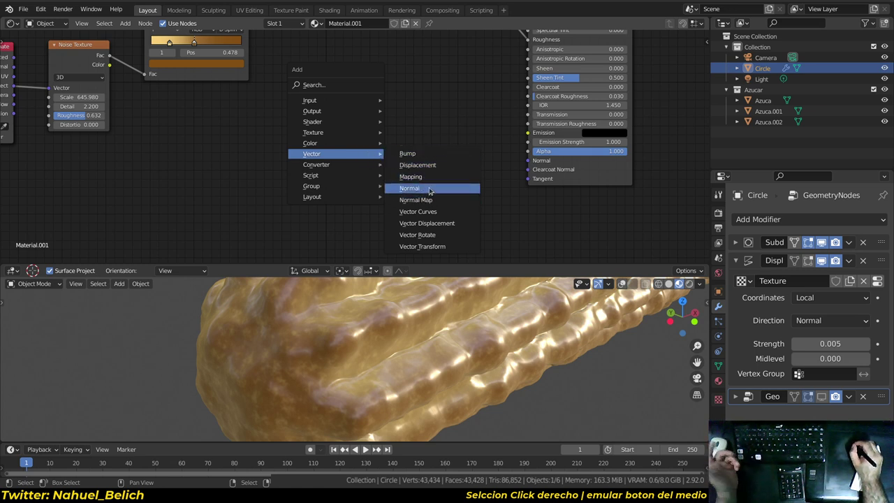
- Add a Bump node to the material, discarding an accidental Mapping node
click(430, 176)
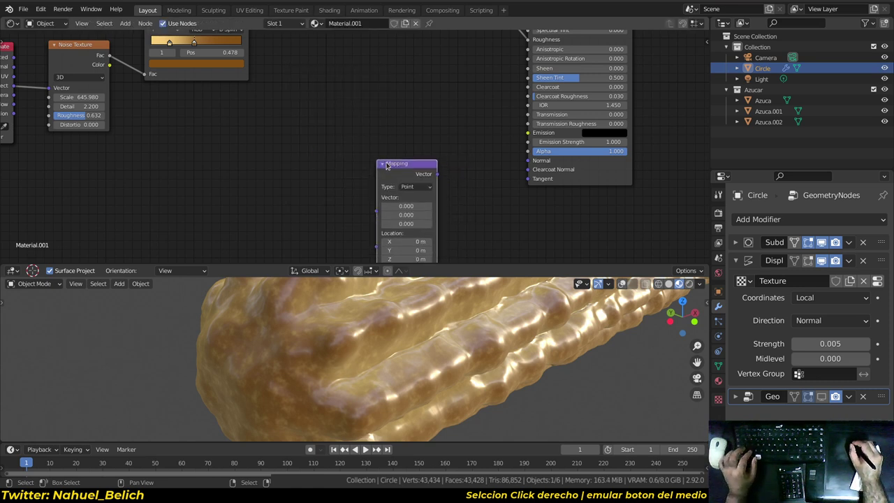
right_click(386, 165)
key(shift+a)
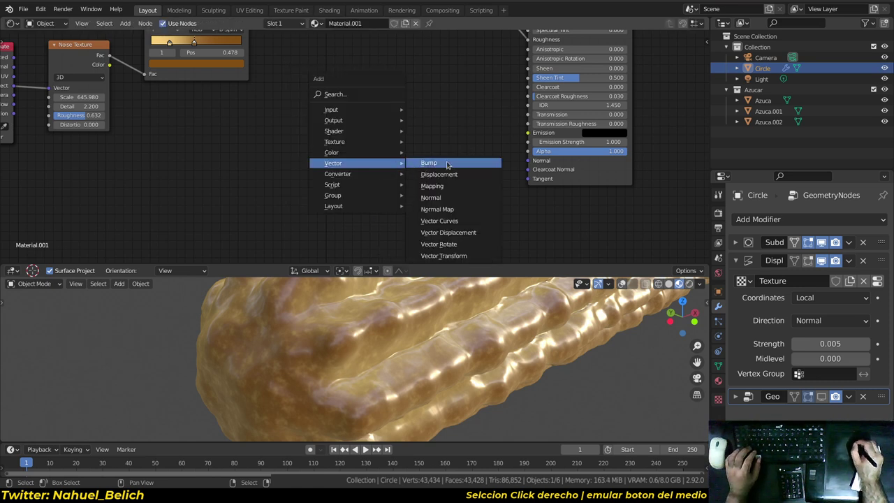
click(447, 164)
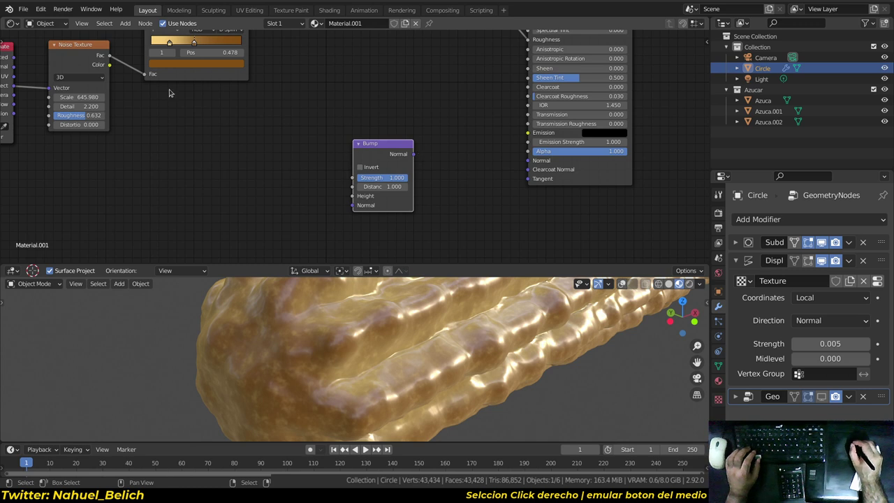
- Connect the noise Fac to Bump Height and Bump Normal to the Principled BSDF Normal
ctrl+shift+click(84, 59)
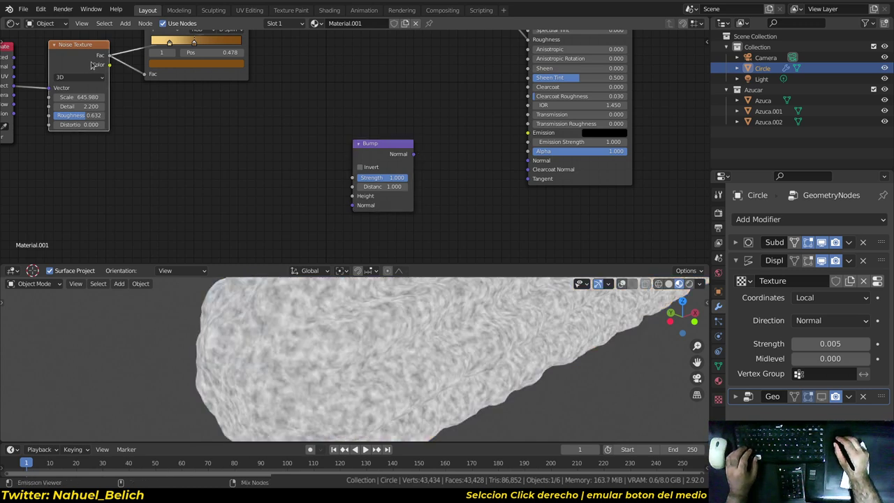
ctrl+shift+click(383, 187)
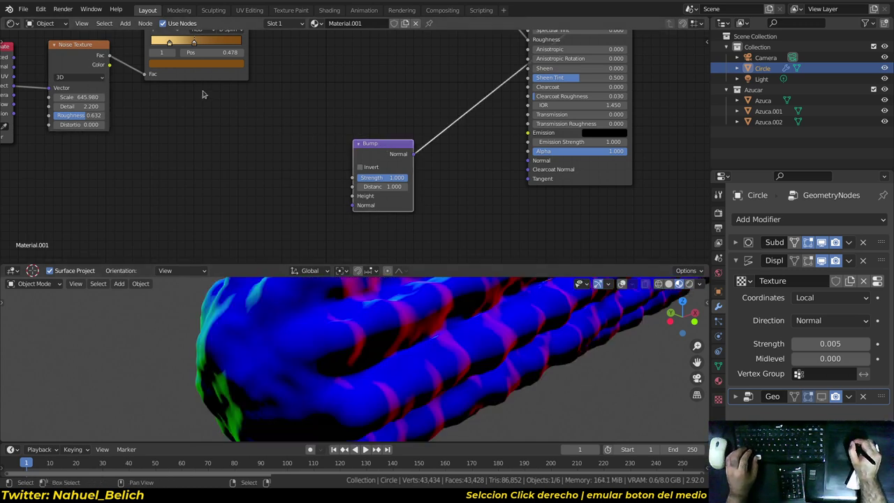
drag(109, 55, 354, 196)
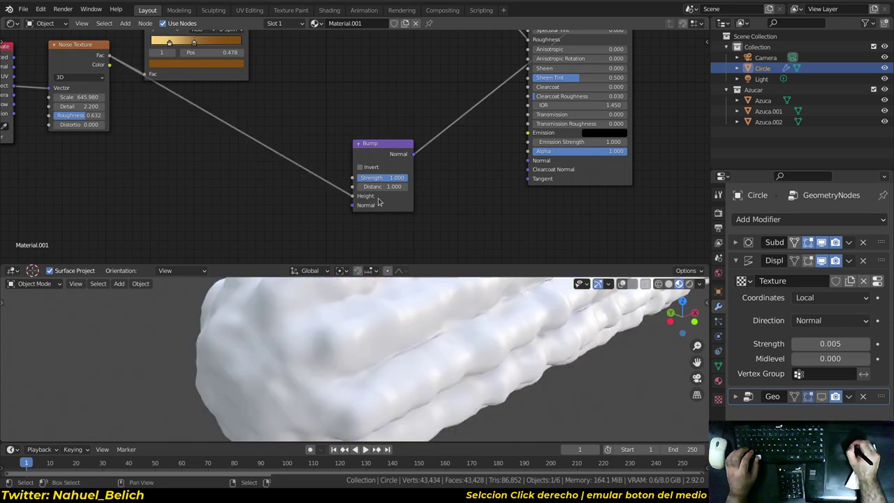
ctrl+shift+click(407, 199)
scroll(433, 213, up, 2)
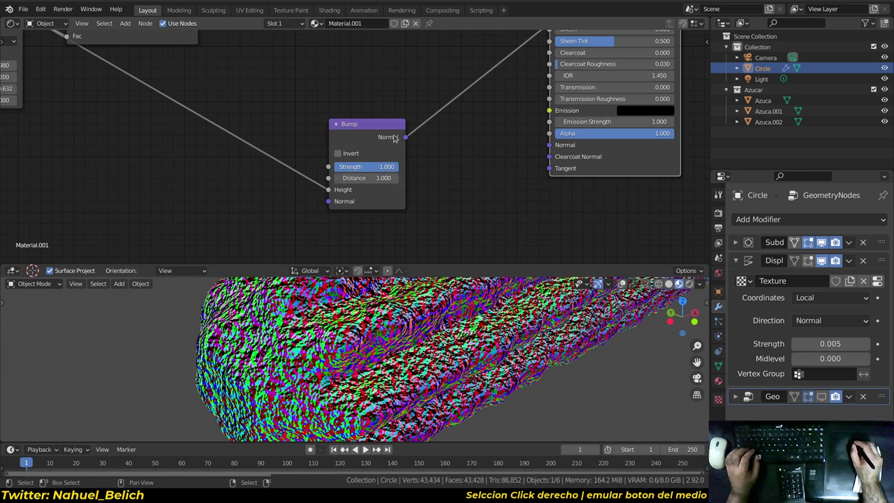
drag(404, 137, 549, 144)
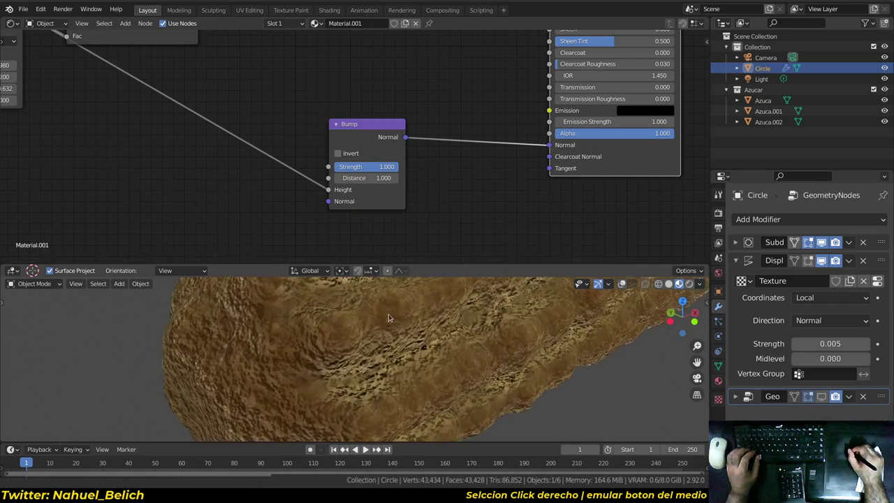
- Set the Bump node's Distance to 0.005
scroll(337, 177, down, 2)
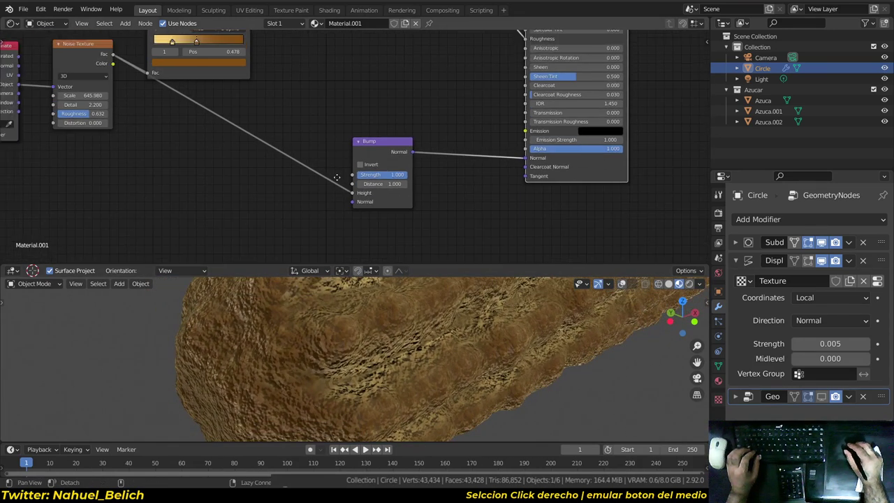
middle_drag(337, 177, 357, 206)
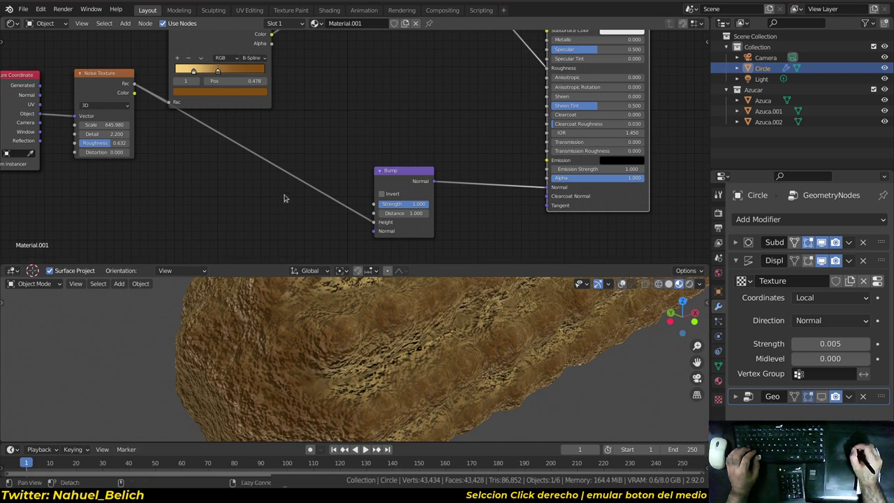
ctrl+alt+drag(283, 199, 354, 132)
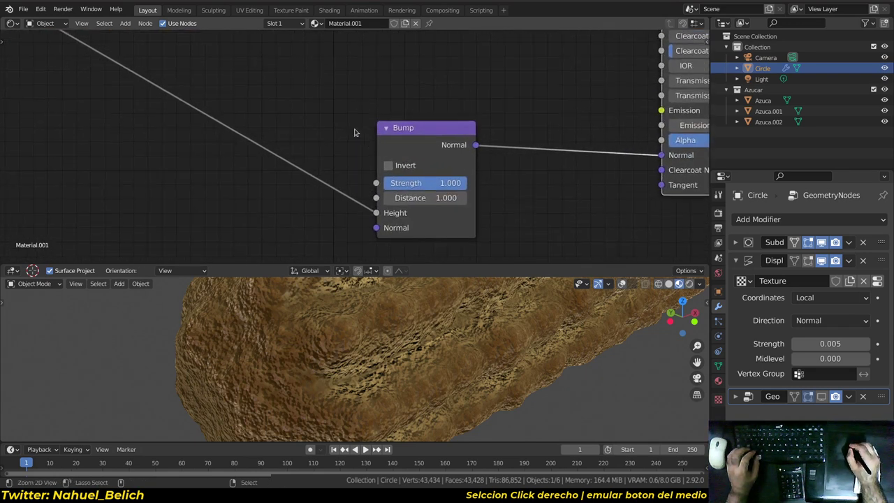
click(438, 198)
text(.)
key(Return)
click(431, 193)
text(.0)
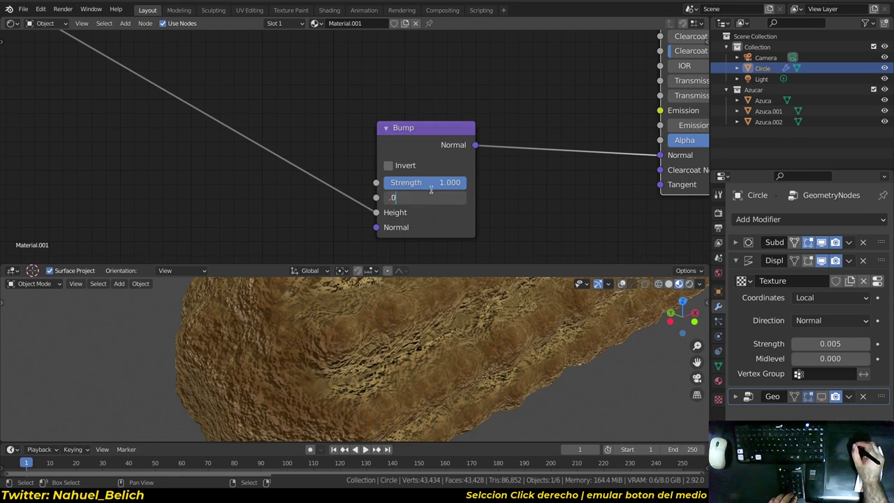
text(1)
key(Return)
click(437, 198)
key(BackSpace)
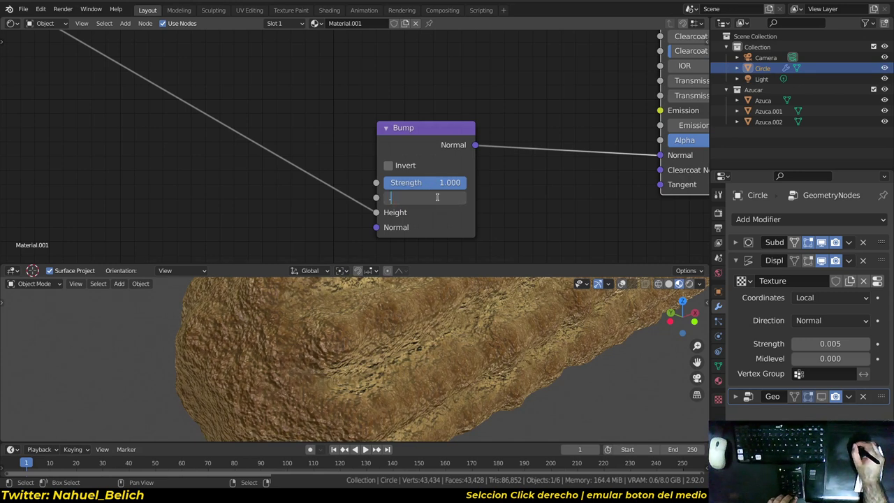
text(5)
key(Return)
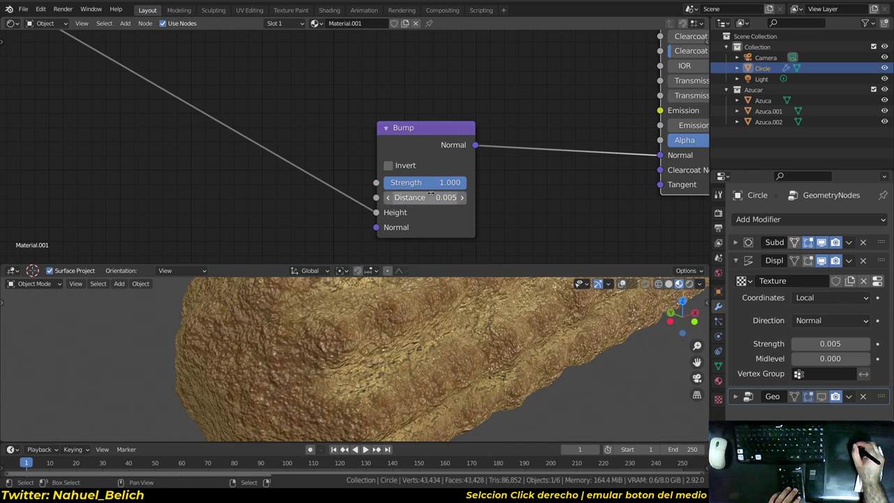
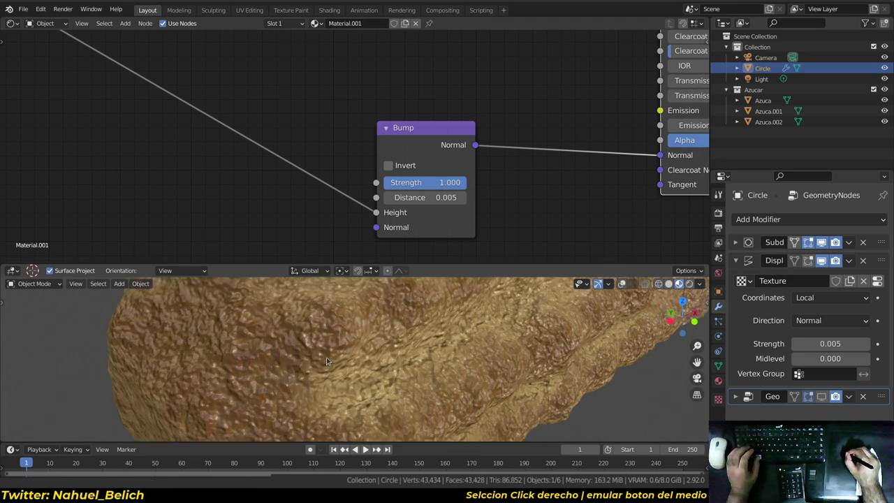
- Try a weaker Bump Strength and set Bump Distance to 0.001, then 0.002
scroll(326, 357, up, 2)
scroll(320, 350, up, 2)
scroll(342, 350, up, 2)
scroll(342, 350, down, 2)
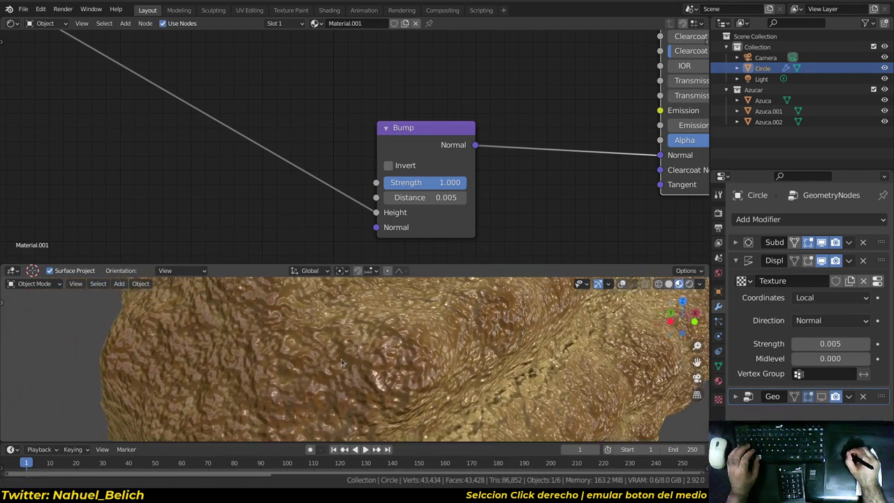
scroll(343, 350, down, 2)
scroll(342, 350, down, 1)
mouse_move(438, 190)
mouse_down()
mouse_move(380, 189)
mouse_move(454, 188)
mouse_up()
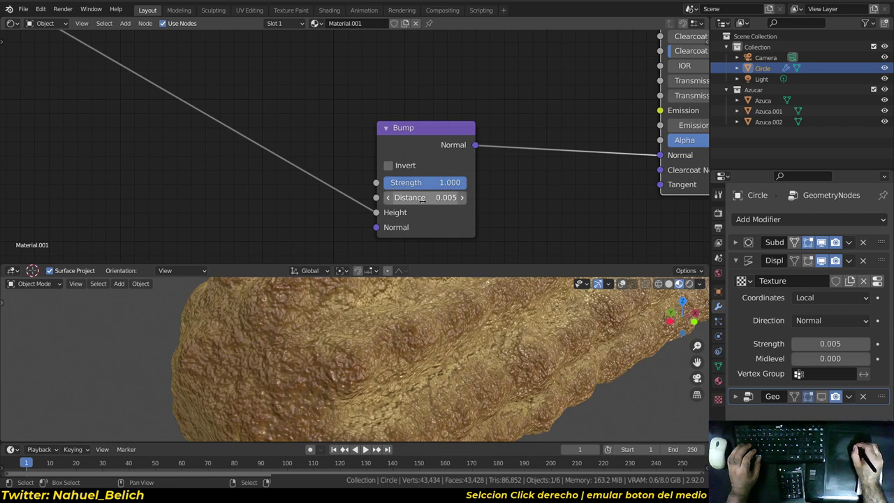
click(422, 198)
key(BackSpace)
key(Return)
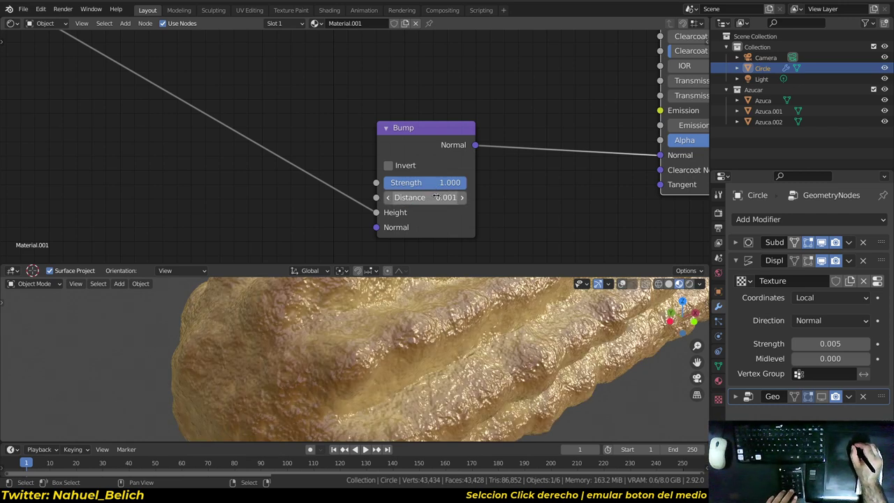
click(436, 198)
text(2)
key(Return)
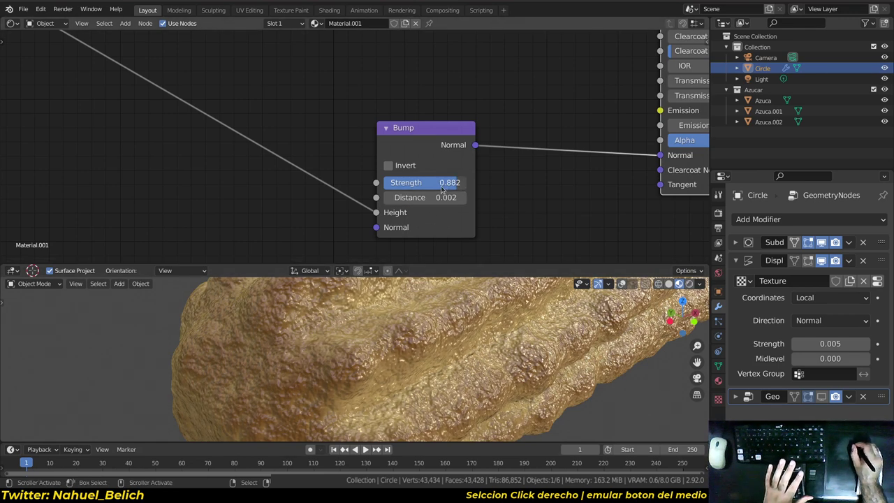
- Lower the Bump Strength and try a Bump Distance of 0.100
drag(441, 188, 408, 185)
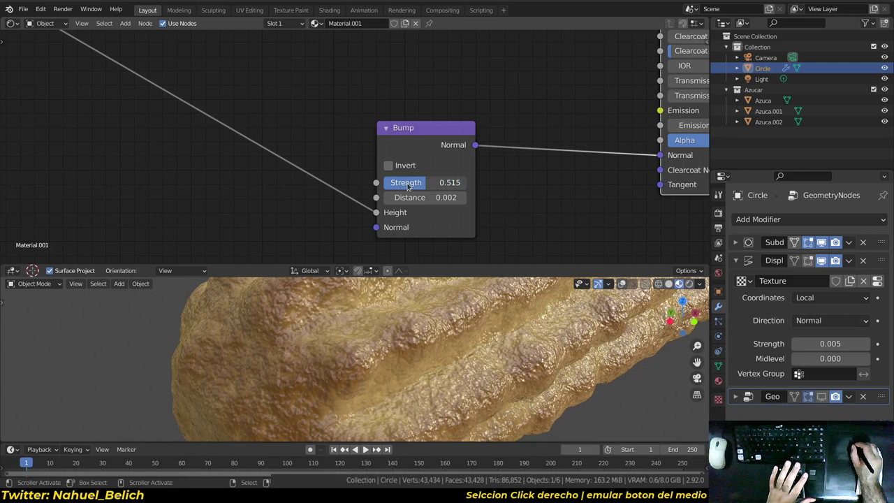
click(409, 183)
text(2)
key(Return)
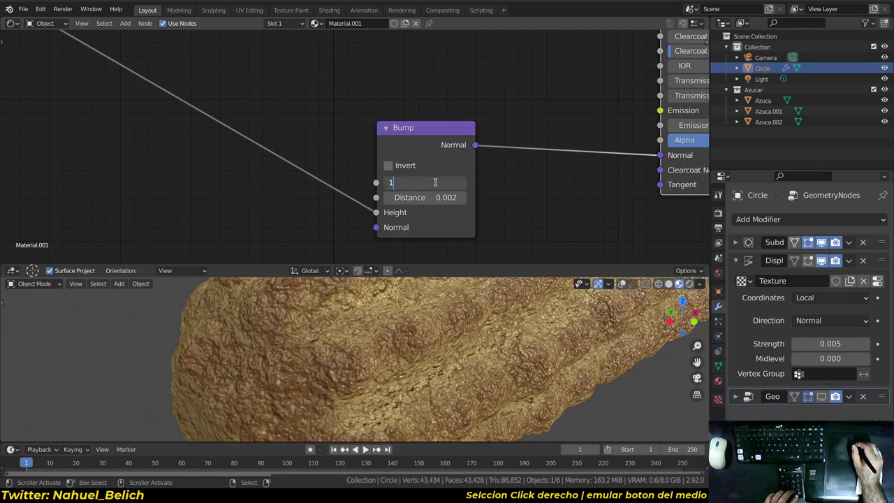
key(Return)
click(435, 197)
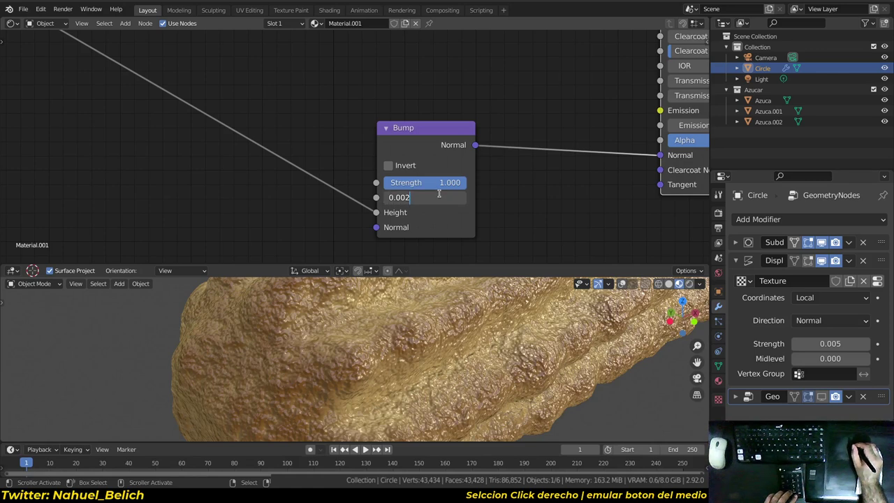
text(0.1)
key(Return)
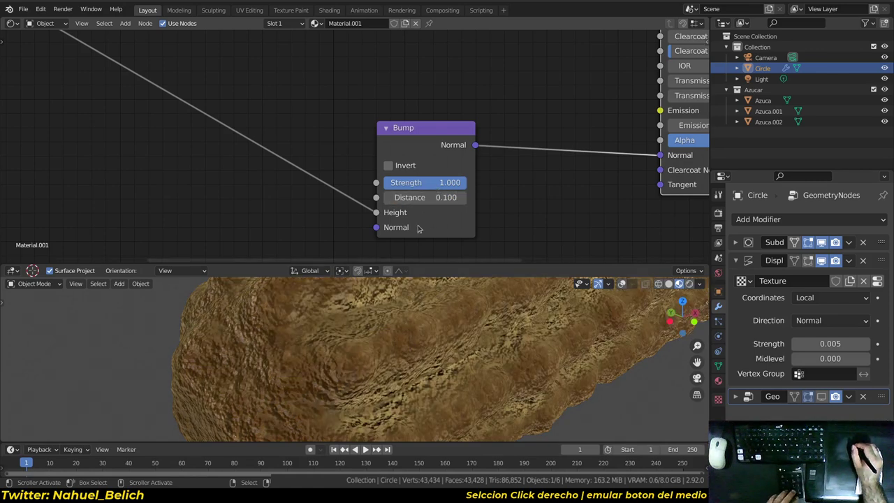
- Return Bump Distance to 0.001 and fine-tune Bump Strength to 0.934
mouse_move(447, 188)
mouse_down()
mouse_move(383, 187)
mouse_move(463, 183)
mouse_up()
click(432, 197)
text(.0)
key(Return)
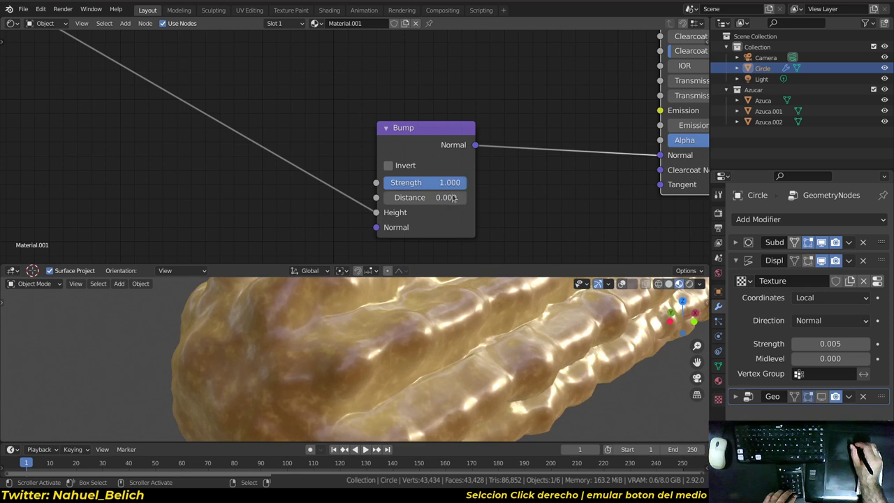
key(Return)
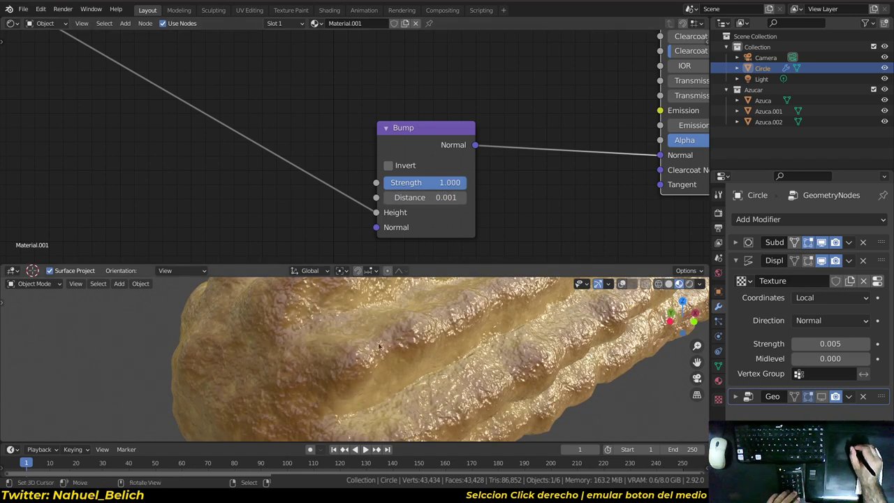
mouse_move(439, 182)
mouse_down()
mouse_move(425, 173)
mouse_move(389, 201)
mouse_up()
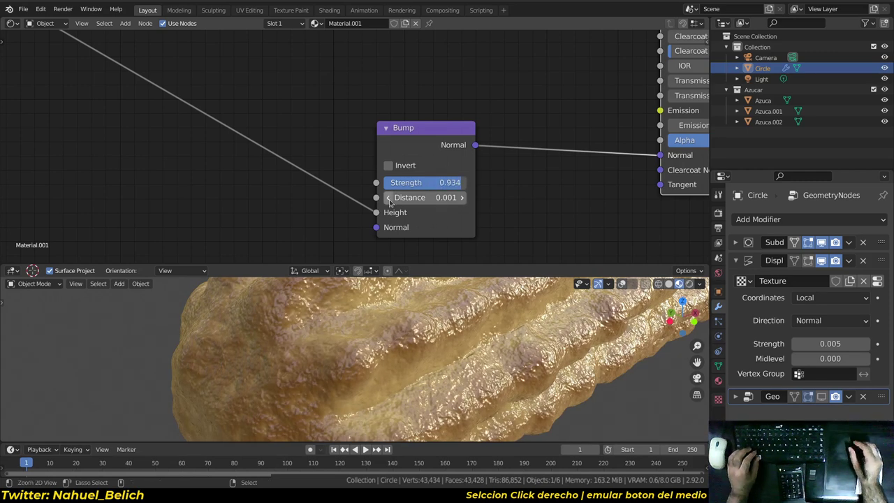
scroll(390, 201, down, 2)
middle_drag(390, 202, 443, 173)
scroll(373, 371, up, 3)
mouse_move(349, 363)
middle_down()
mouse_move(373, 370)
mouse_move(421, 345)
mouse_move(342, 378)
mouse_move(391, 314)
middle_up()
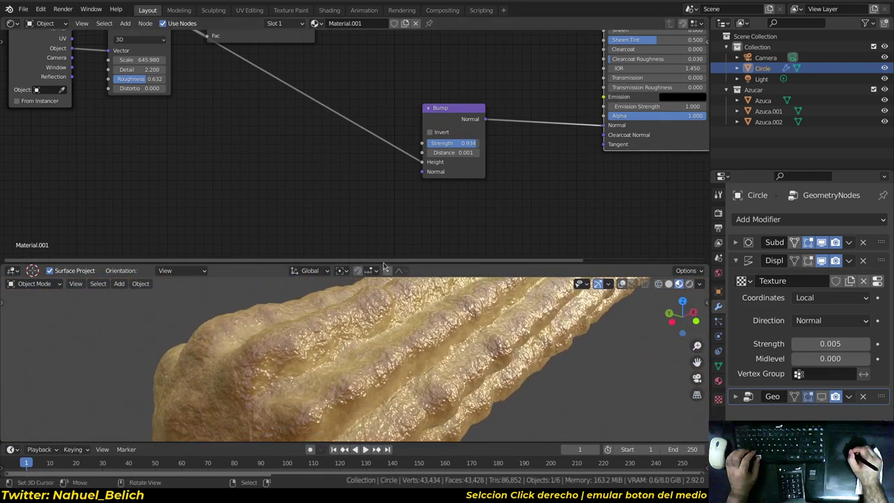
- Expand the grey ColorRamp and raise the V value of its dark stop to pale the churro
scroll(425, 216, down, 1)
mouse_move(425, 208)
middle_down()
mouse_move(444, 182)
mouse_move(461, 116)
middle_up()
scroll(444, 181, up, 1)
click(404, 87)
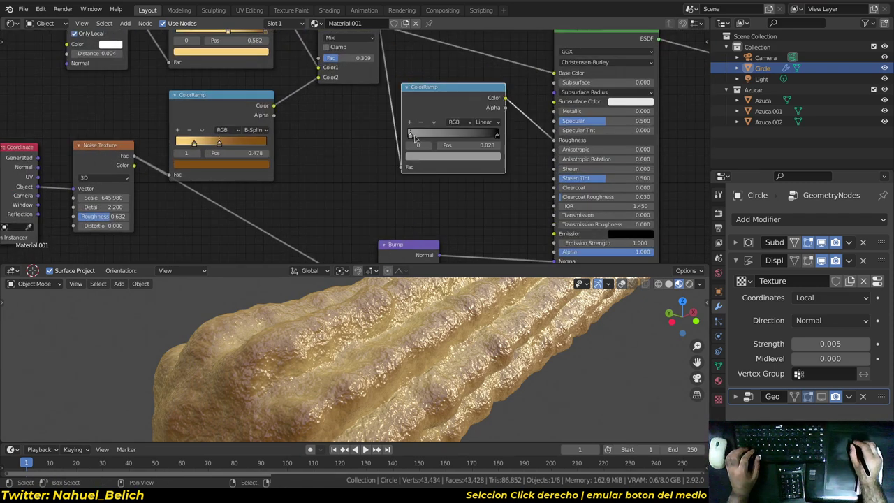
click(437, 157)
drag(481, 52, 486, 36)
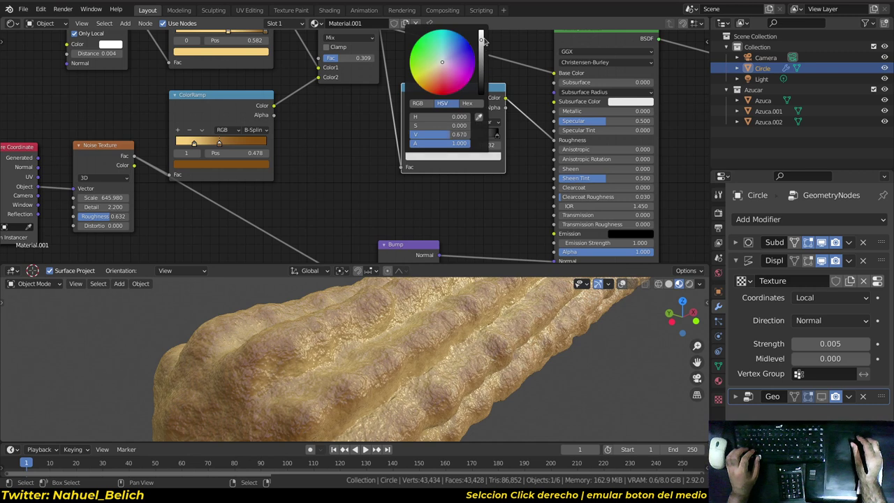
mouse_move(361, 304)
middle_down()
mouse_move(384, 334)
mouse_move(396, 319)
mouse_move(424, 351)
mouse_move(396, 282)
middle_up()
mouse_move(375, 336)
middle_down()
mouse_move(352, 350)
mouse_move(393, 338)
mouse_move(349, 193)
mouse_move(389, 151)
mouse_move(384, 180)
middle_up()
mouse_move(315, 187)
middle_down()
mouse_move(331, 212)
mouse_move(329, 179)
middle_up()
- Add a Voronoi Texture node fed by the Texture Coordinate Object output
key(shift+a)
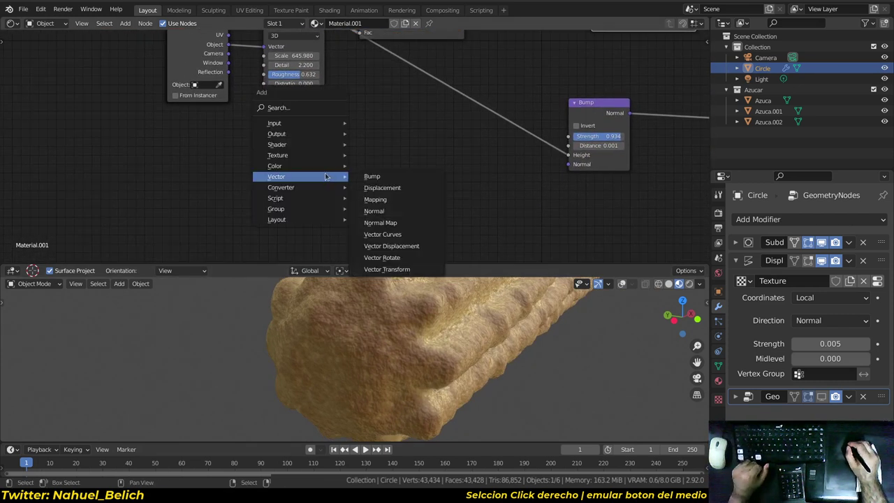
mouse_move(300, 155)
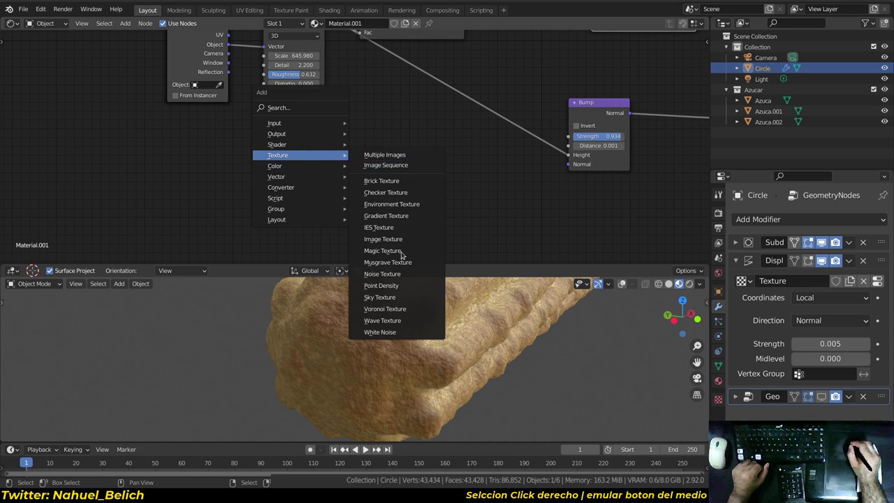
click(399, 312)
click(328, 143)
ctrl+shift+click(326, 149)
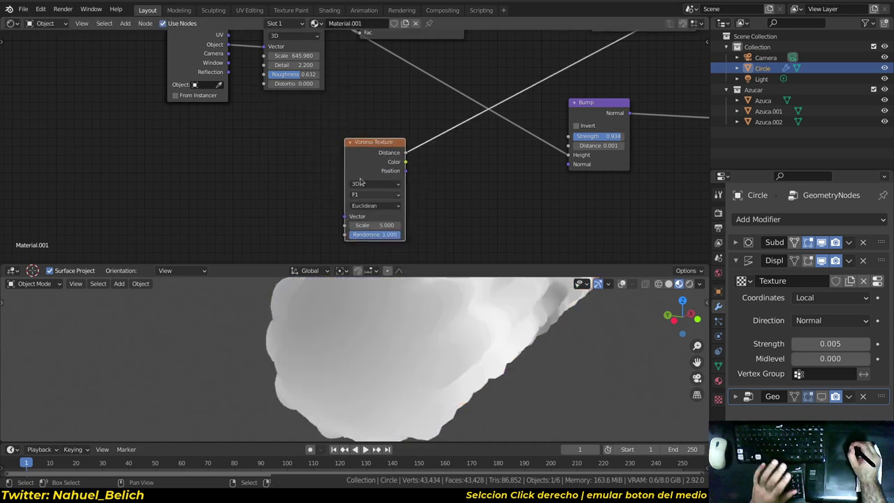
click(190, 59)
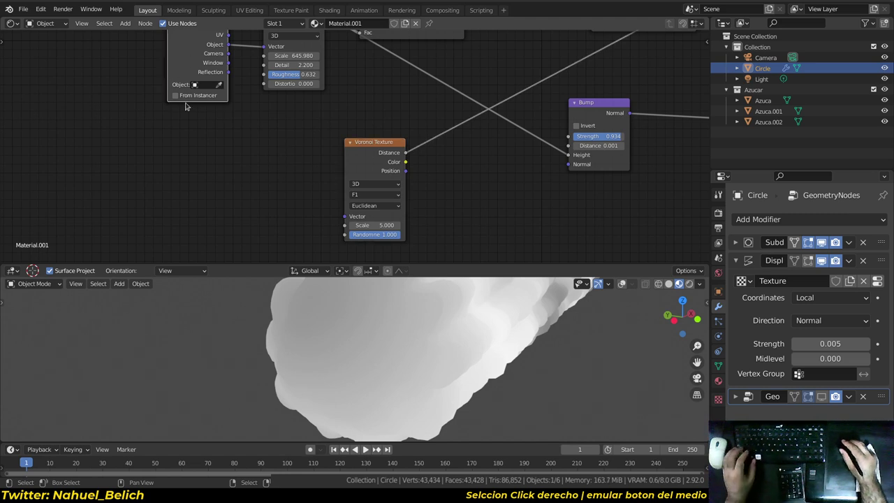
key(g)
click(249, 256)
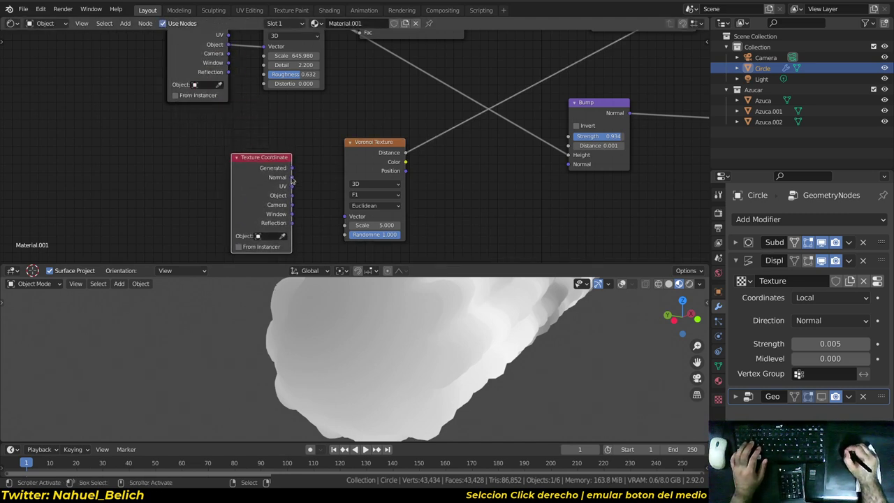
drag(319, 213, 345, 215)
key(x)
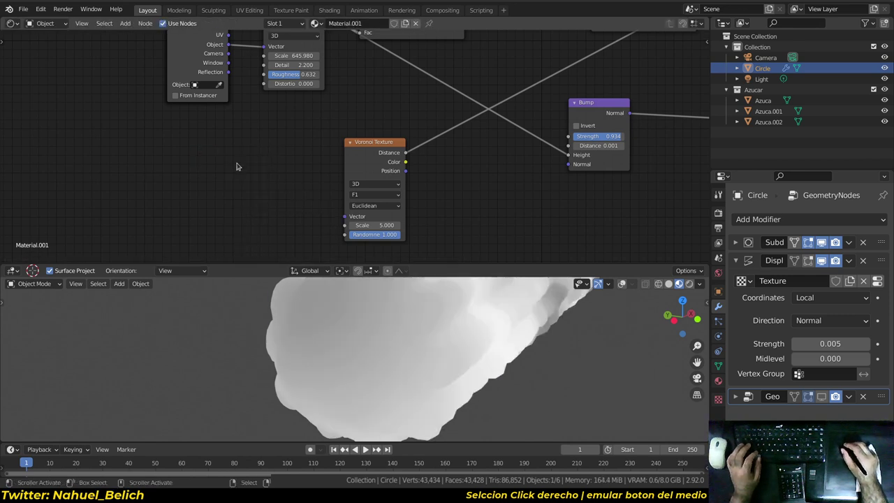
drag(352, 220, 350, 219)
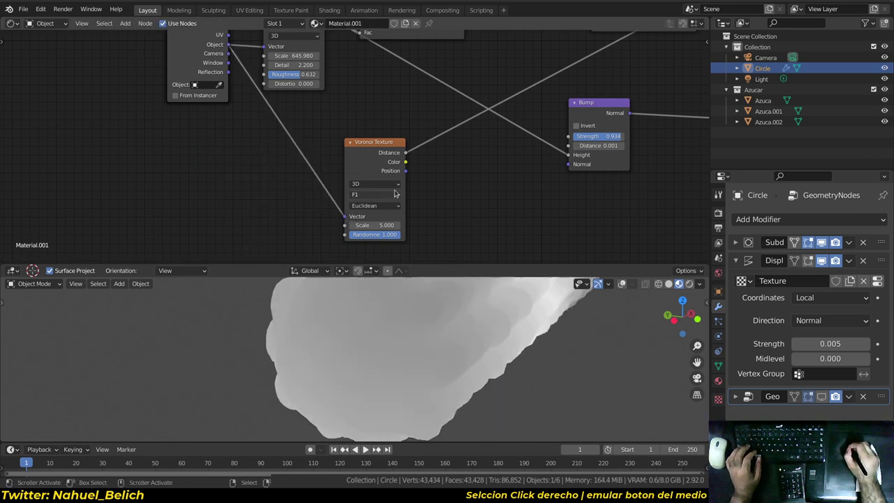
- Raise the Voronoi Scale to 218.47 for a dense cellular pattern
ctrl+scroll(360, 226, up, 4)
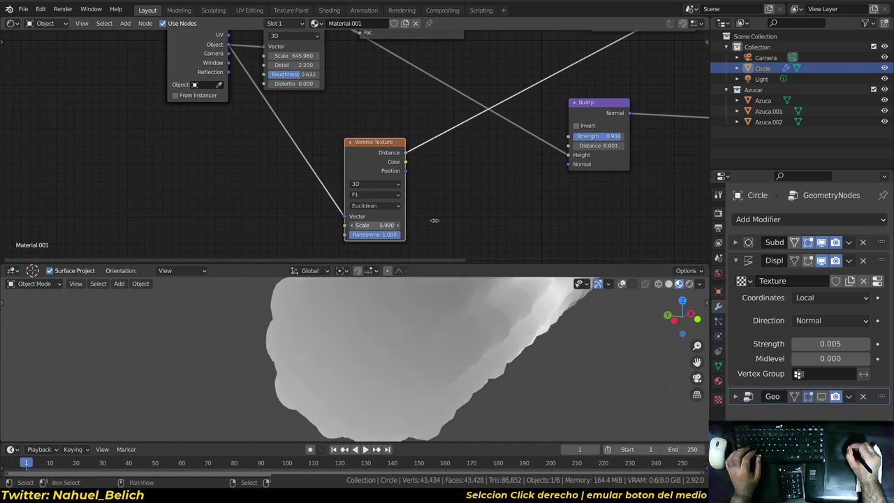
ctrl+scroll(360, 225, up, 4)
ctrl+scroll(360, 225, up, 4)
ctrl+scroll(360, 226, up, 4)
mouse_move(372, 225)
mouse_down()
mouse_move(419, 225)
mouse_move(398, 225)
mouse_up()
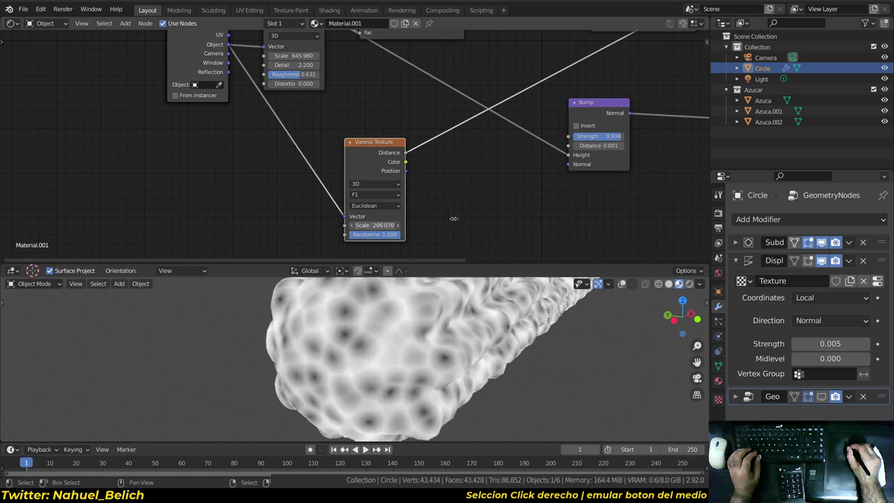
scroll(425, 191, up, 2)
- Switch the Voronoi metric to Minkowski, set Scale 1000 and Exponent 0.940
scroll(425, 191, up, 1)
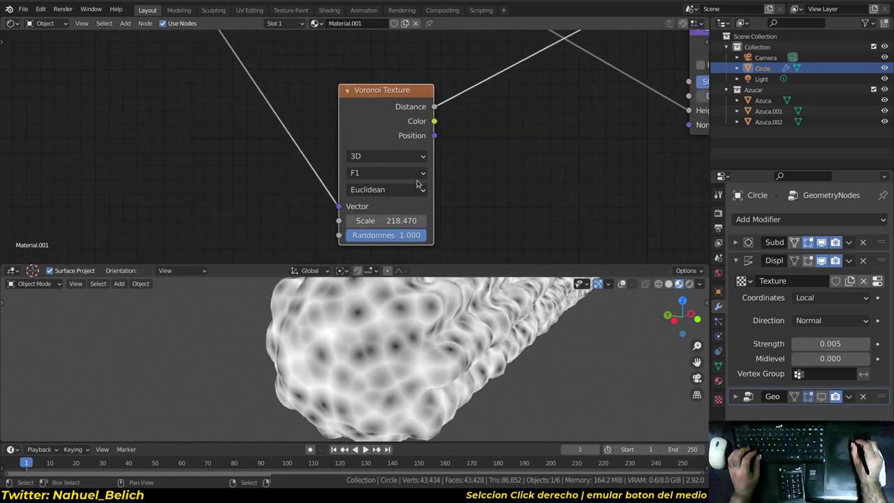
click(412, 189)
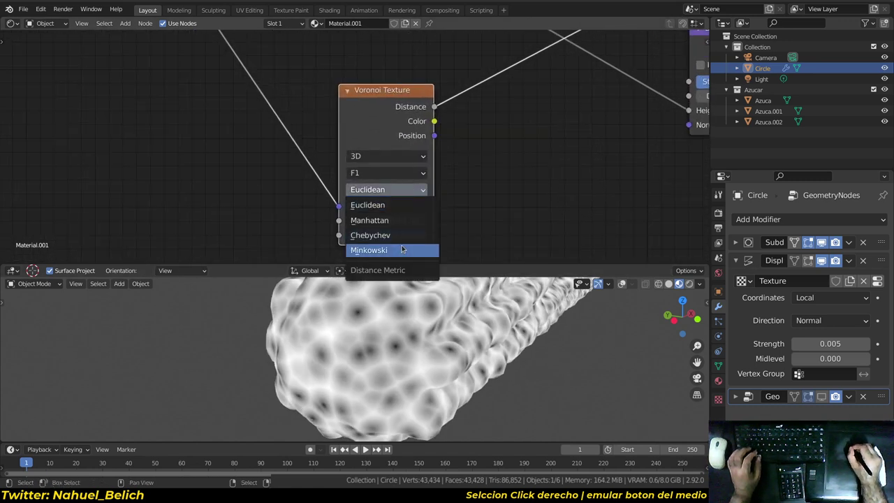
click(401, 249)
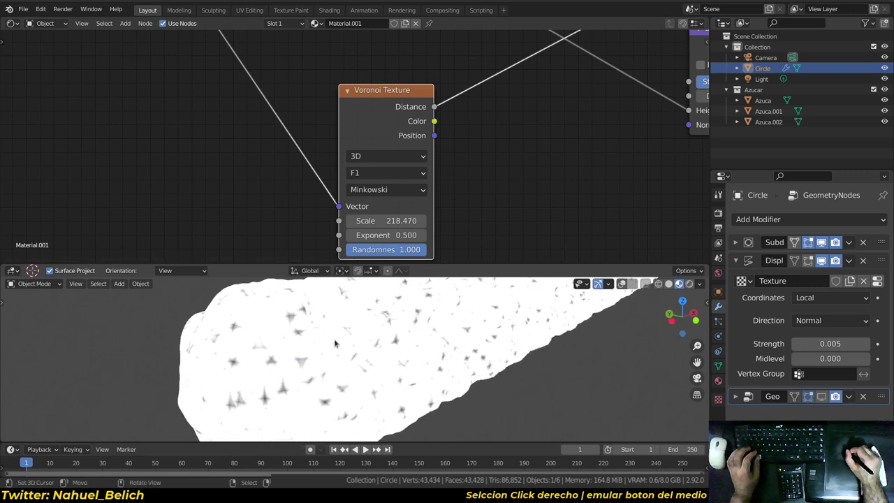
mouse_move(370, 235)
mouse_down()
mouse_move(622, 201)
mouse_move(698, 200)
mouse_up()
click(391, 217)
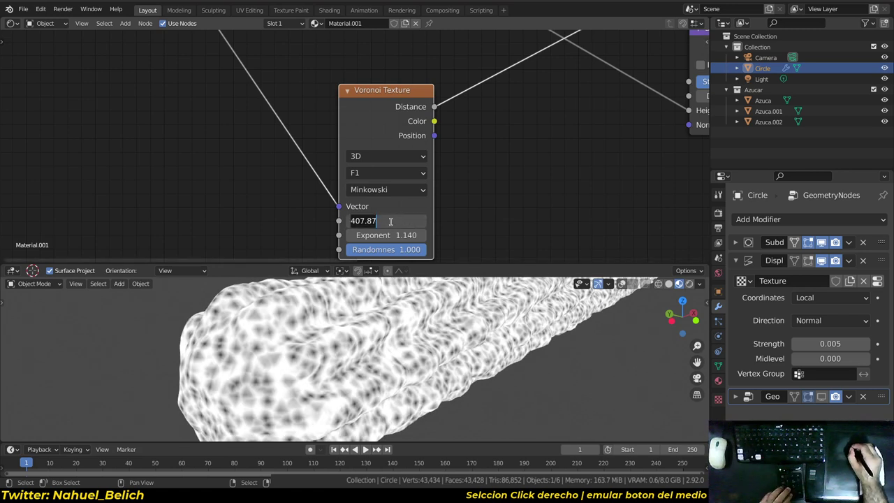
text(0)
key(Return)
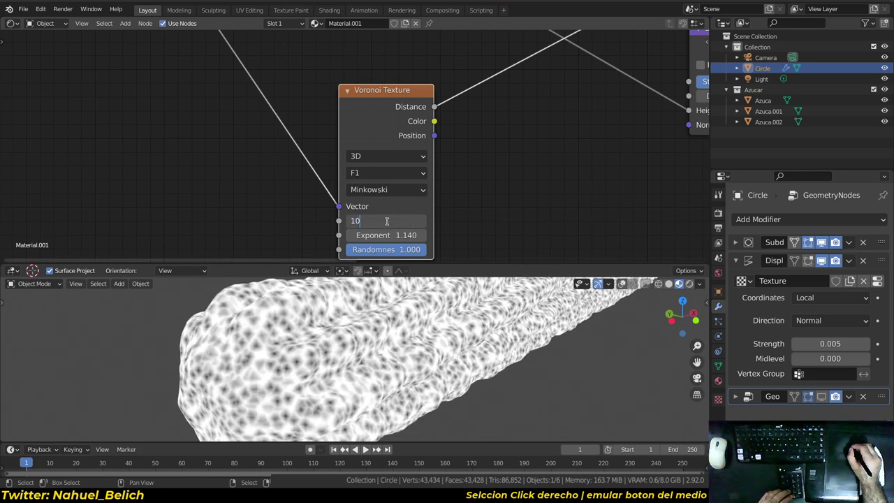
text(00)
key(Return)
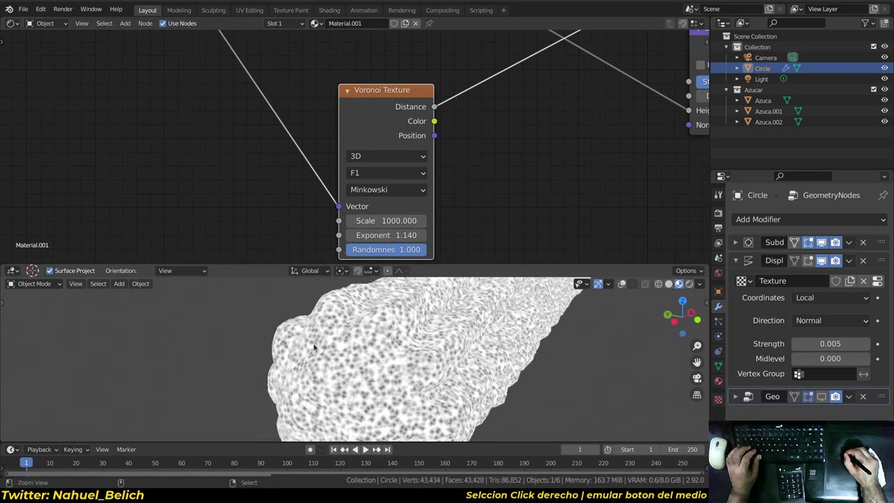
scroll(322, 338, up, 10)
scroll(322, 337, down, 3)
mouse_move(383, 235)
mouse_down()
mouse_move(373, 229)
mouse_move(398, 202)
mouse_up()
- Set the Voronoi feature to Smooth F1, inspect the churro, and end the Voronoi preview
click(401, 173)
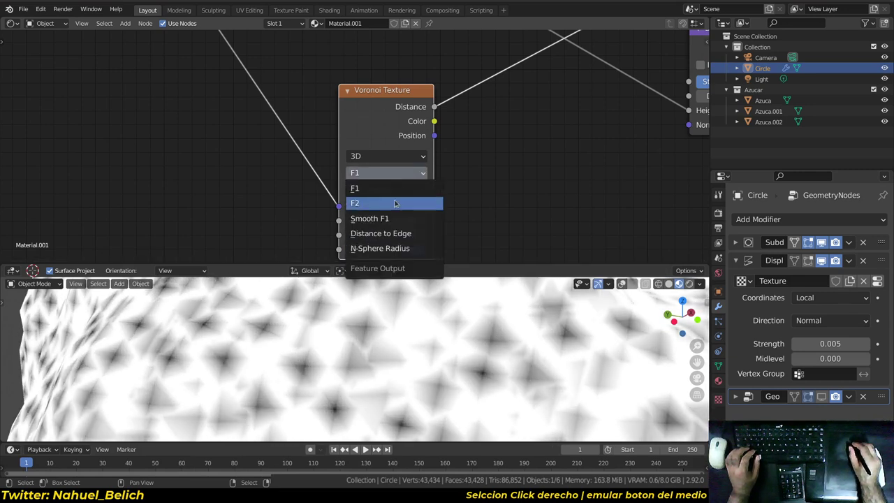
click(397, 204)
click(402, 187)
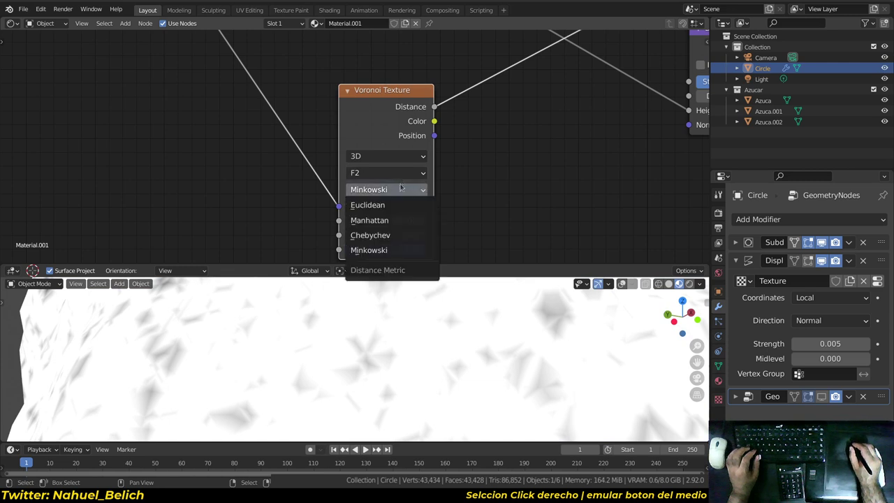
click(398, 174)
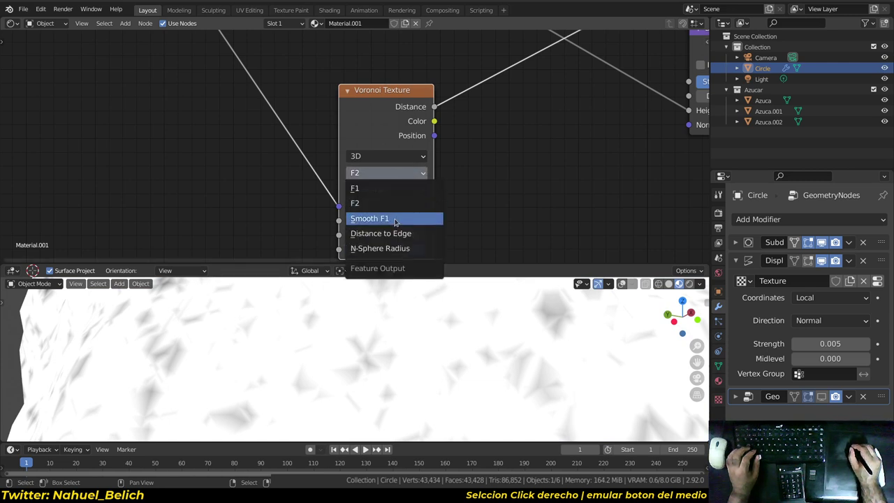
click(395, 219)
middle_drag(359, 319, 344, 324)
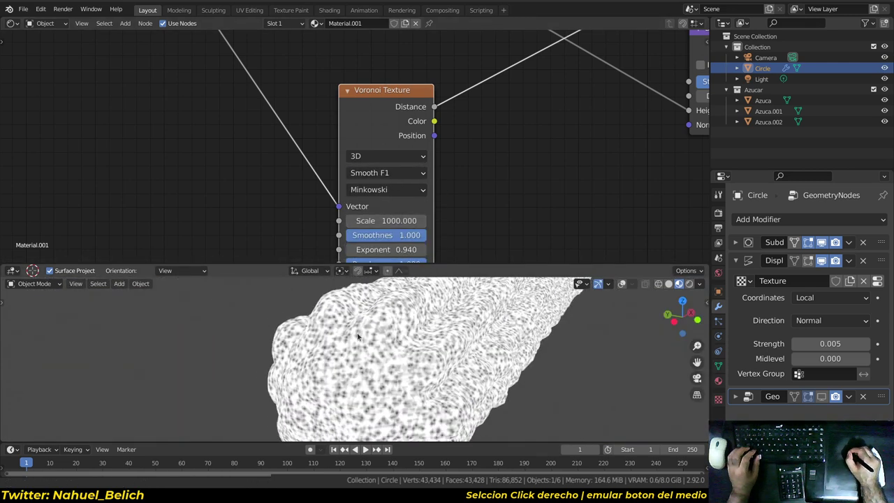
scroll(343, 326, down, 5)
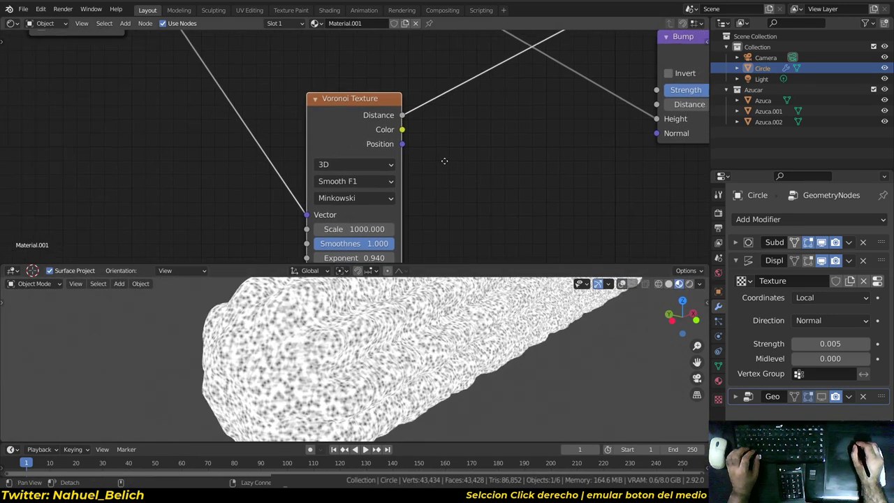
scroll(445, 150, down, 3)
middle_drag(445, 150, 411, 240)
key(ctrl+z)
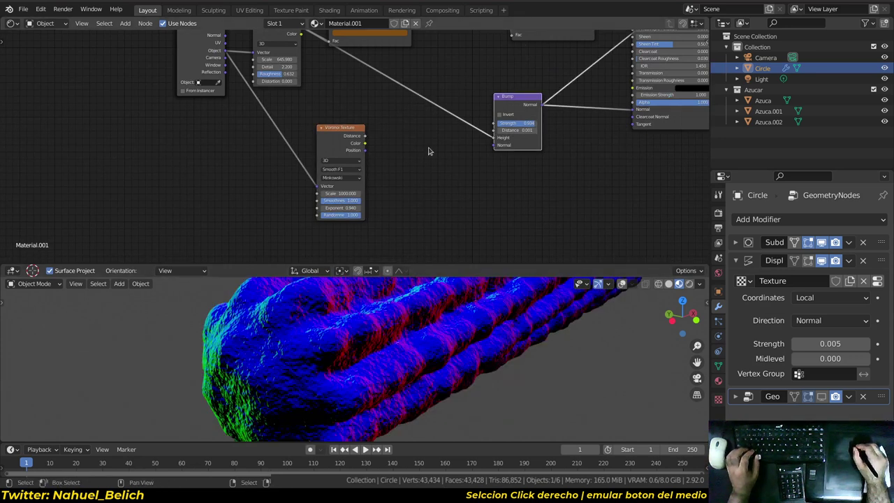
- Insert a MixRGB node between Noise and Bump, plug Voronoi into Color2, and set Fac to 0.110
middle_drag(405, 130, 390, 145)
key(shift+a)
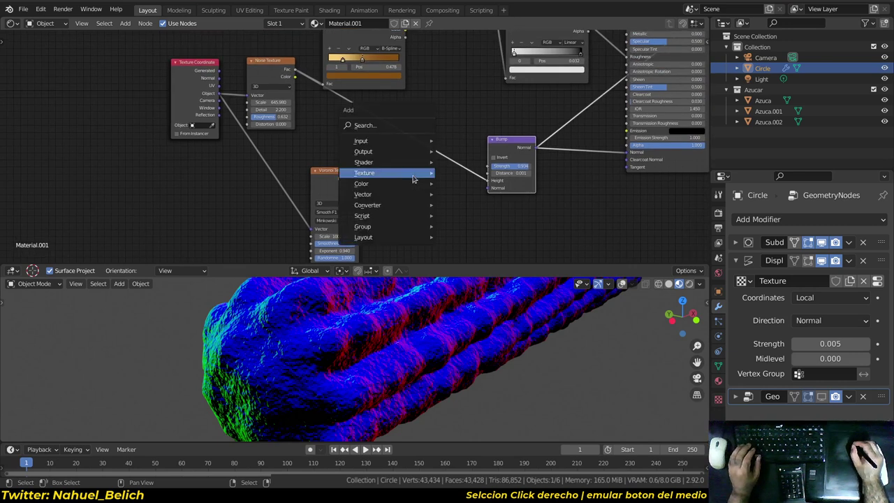
click(461, 241)
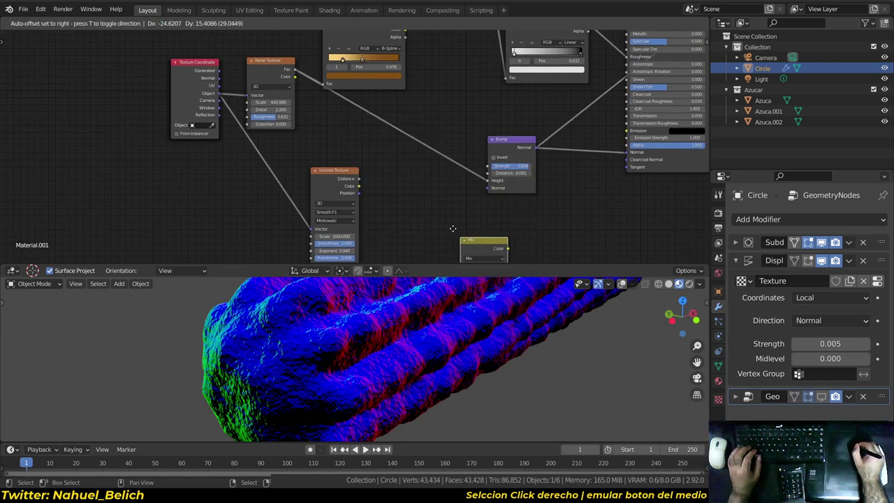
click(430, 148)
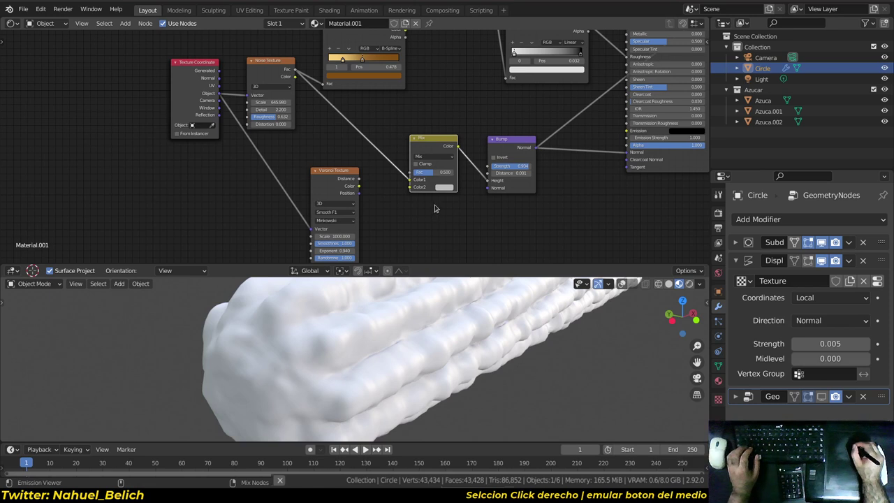
ctrl+shift+click(515, 150)
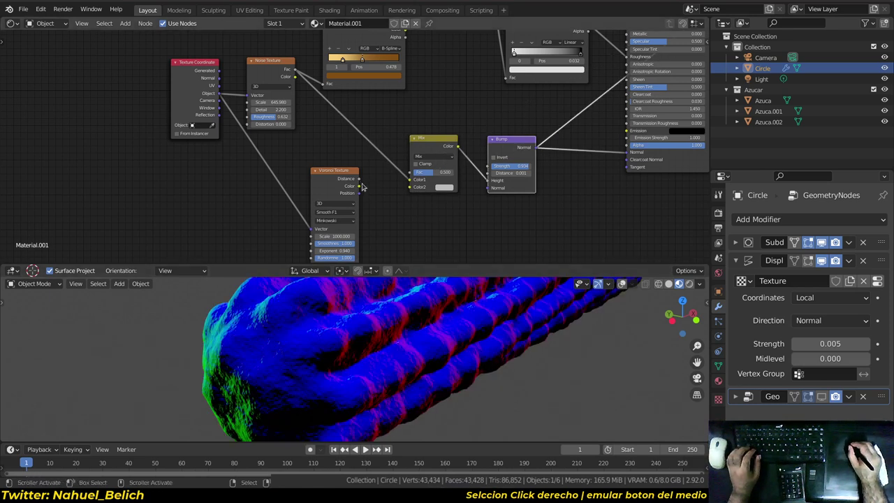
scroll(362, 187, up, 1)
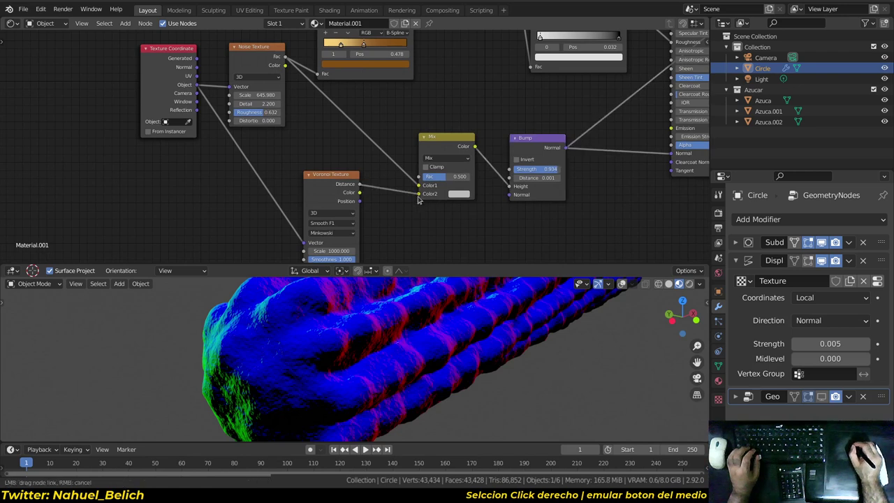
drag(419, 200, 418, 194)
scroll(301, 355, up, 2)
scroll(306, 360, up, 3)
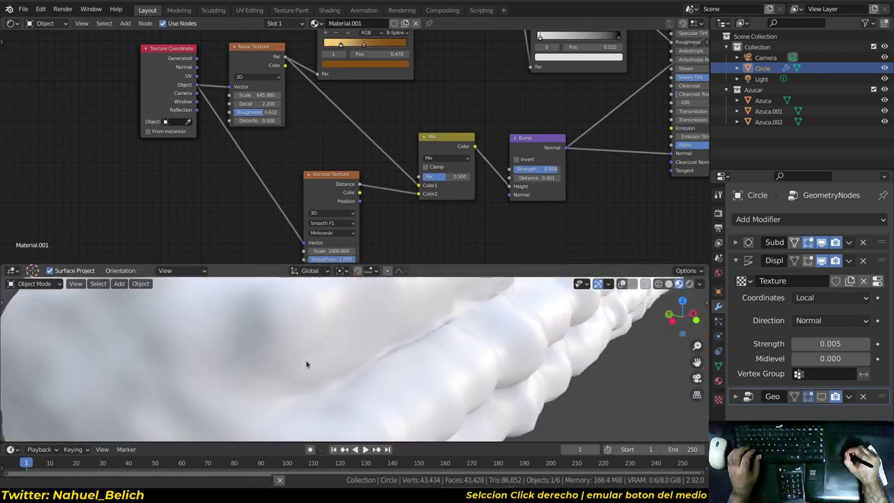
mouse_move(305, 364)
middle_down()
mouse_move(345, 344)
mouse_move(314, 345)
middle_up()
mouse_move(449, 182)
mouse_down()
mouse_move(432, 179)
mouse_move(442, 179)
mouse_up()
- Confirm Voronoi Scale 10000 and reduce the Mix Fac to 0.059
middle_drag(442, 179, 498, 112)
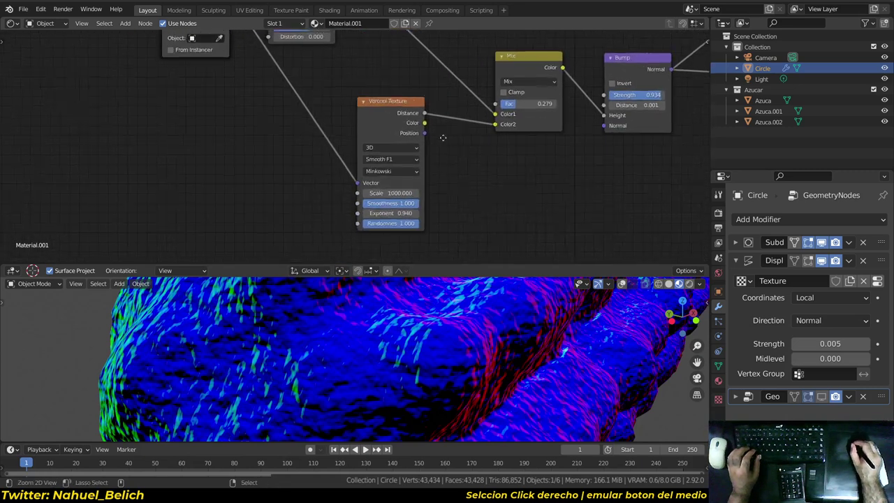
scroll(390, 195, up, 2)
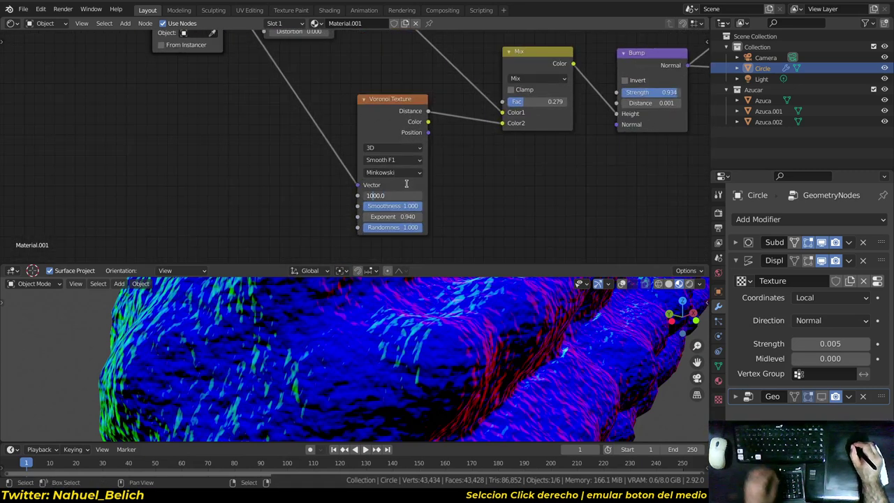
key(Return)
mouse_move(334, 342)
middle_down()
mouse_move(340, 351)
mouse_move(358, 333)
middle_up()
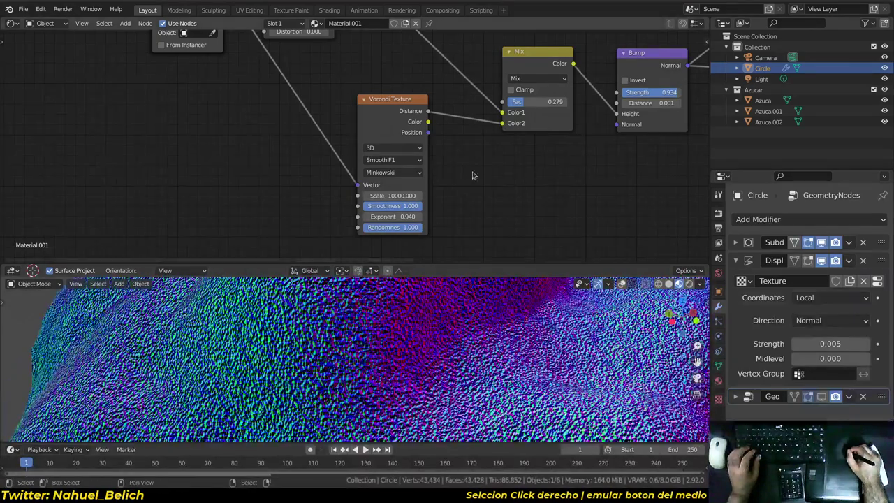
mouse_move(547, 106)
mouse_down()
mouse_move(501, 104)
mouse_move(531, 103)
mouse_move(271, 151)
mouse_move(283, 149)
mouse_up()
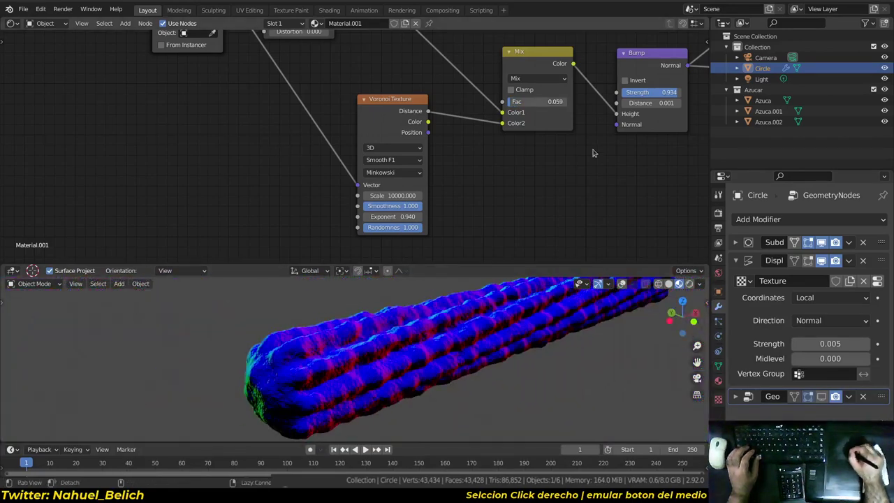
- Drop the bump preview to show the final golden material and inspect the surface closely
middle_drag(666, 138, 569, 197)
key(ctrl+z)
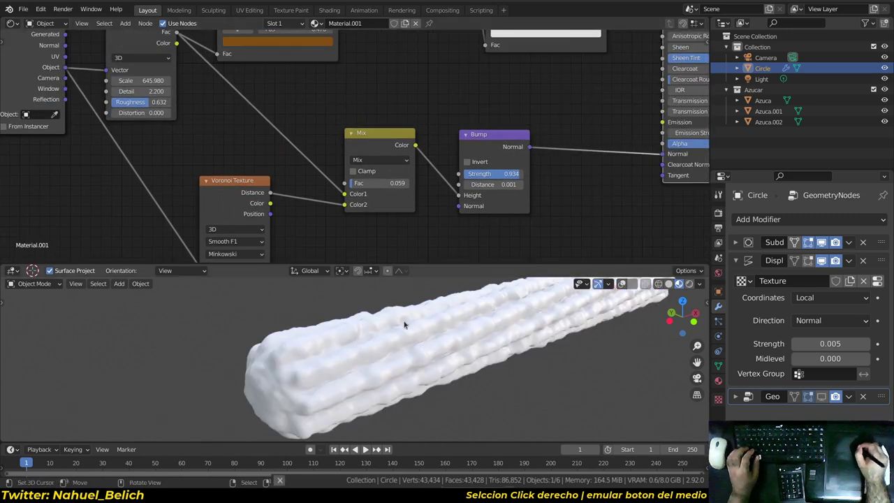
scroll(398, 321, up, 5)
scroll(402, 327, up, 2)
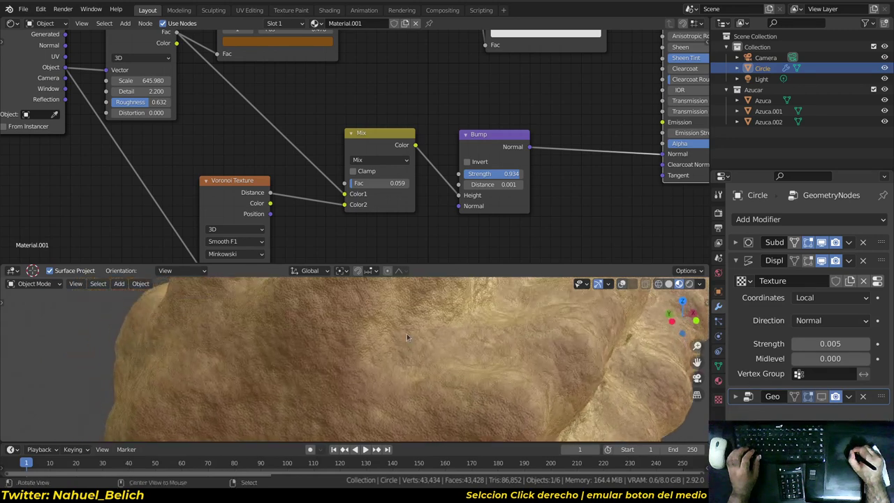
scroll(406, 333, up, 2)
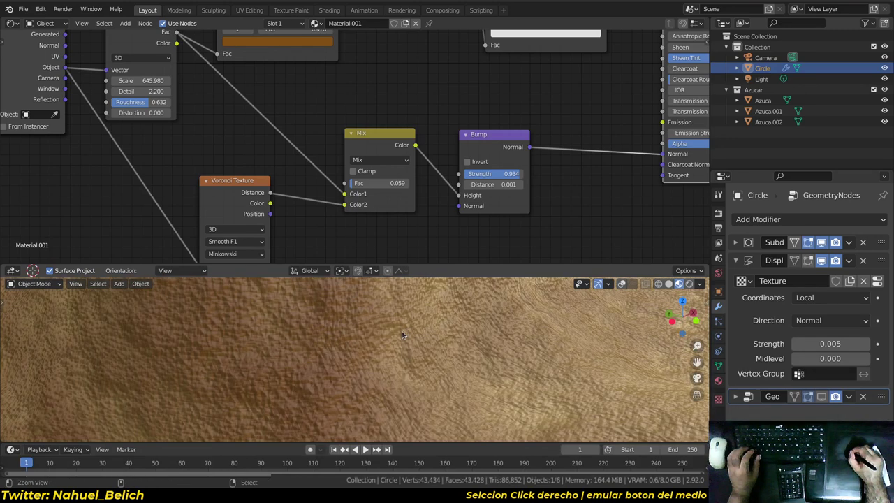
scroll(401, 331, down, 3)
scroll(400, 344, down, 2)
scroll(404, 343, up, 3)
mouse_move(409, 335)
ctrl+middle_down()
mouse_move(435, 319)
mouse_move(411, 325)
ctrl+middle_up()
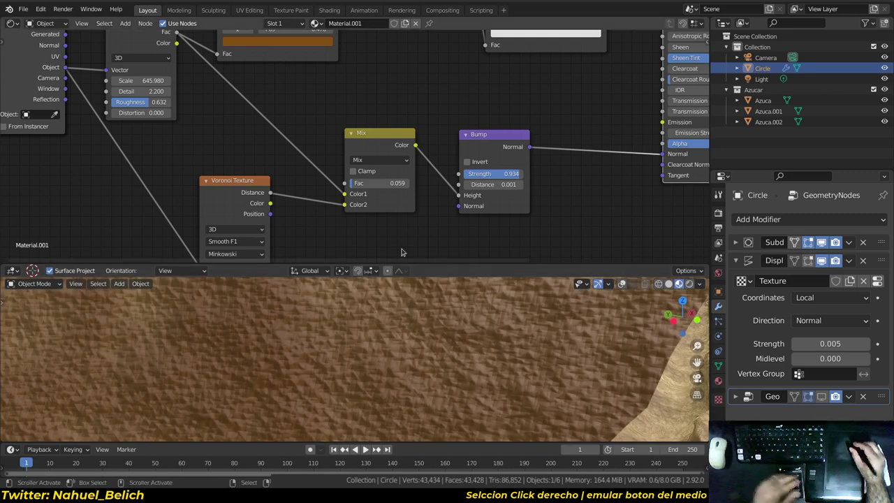
scroll(421, 324, down, 3)
mouse_move(423, 339)
alt+mouse_down()
mouse_move(406, 354)
mouse_move(432, 329)
mouse_move(412, 344)
mouse_move(420, 329)
mouse_move(419, 343)
mouse_move(384, 343)
mouse_move(405, 373)
mouse_move(405, 354)
mouse_move(371, 327)
mouse_move(409, 338)
alt+mouse_up()
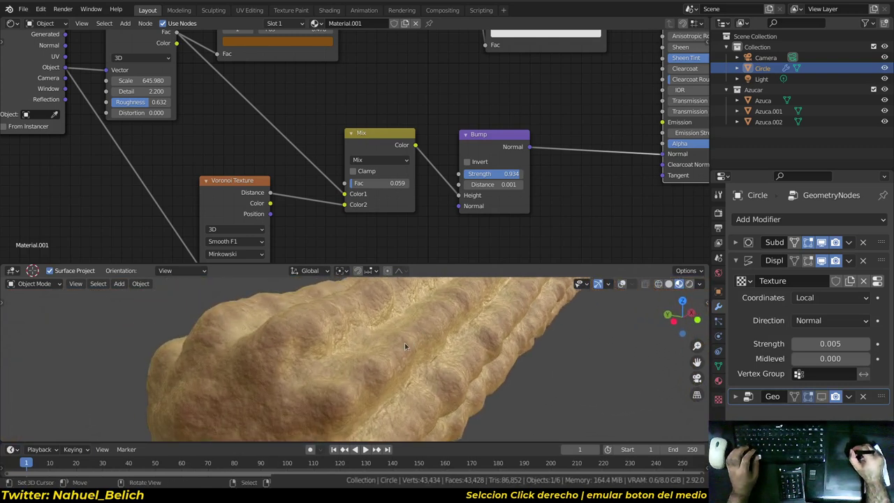
- Maximize the 3D view to inspect the golden churro from several angles, then restore the layout
key(ctrl+space)
mouse_move(487, 279)
alt+mouse_down()
mouse_move(439, 275)
mouse_move(440, 290)
mouse_move(468, 297)
alt+mouse_up()
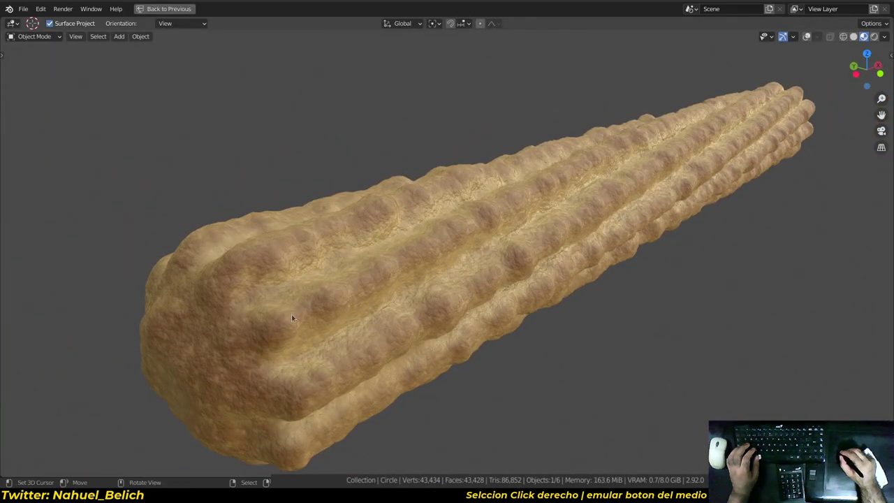
alt+drag(251, 303, 380, 280)
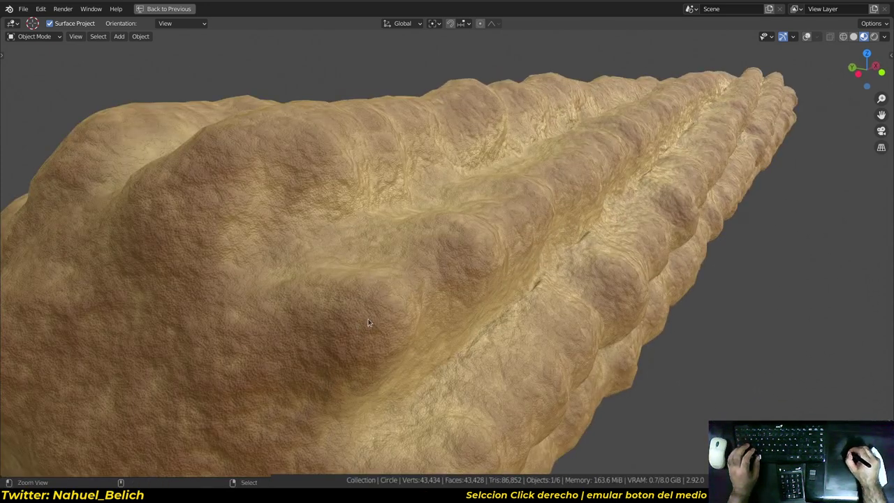
ctrl+alt+drag(368, 323, 366, 327)
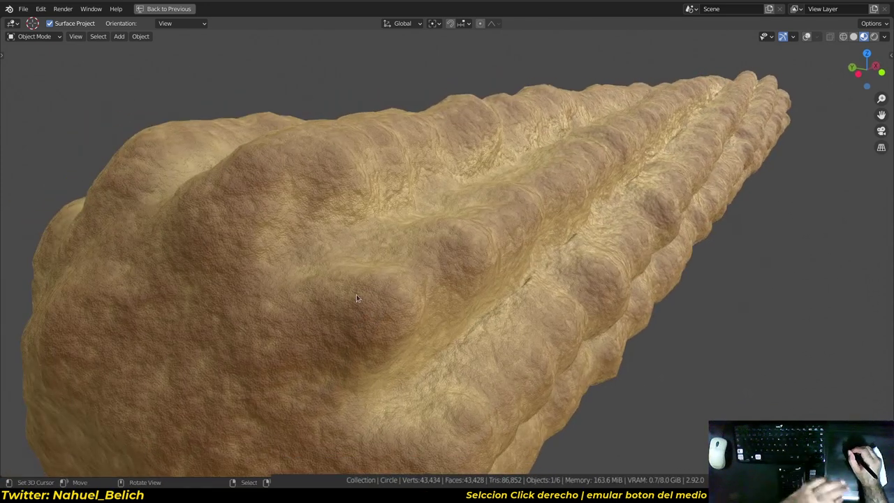
key(ctrl+alt+space)
scroll(369, 350, down, 2)
mouse_move(369, 350)
alt+mouse_down()
mouse_move(362, 361)
mouse_move(366, 336)
alt+mouse_up()
- Set Principled BSDF Clearcoat to 0.784 and Clearcoat Roughness to 0.190
mouse_move(607, 99)
alt+mouse_down()
mouse_move(535, 150)
mouse_move(467, 169)
alt+mouse_up()
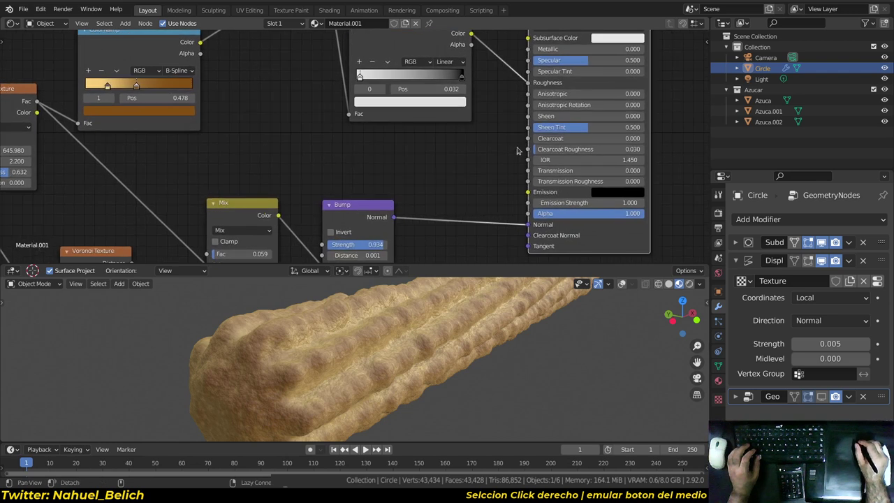
alt+drag(440, 321, 450, 308)
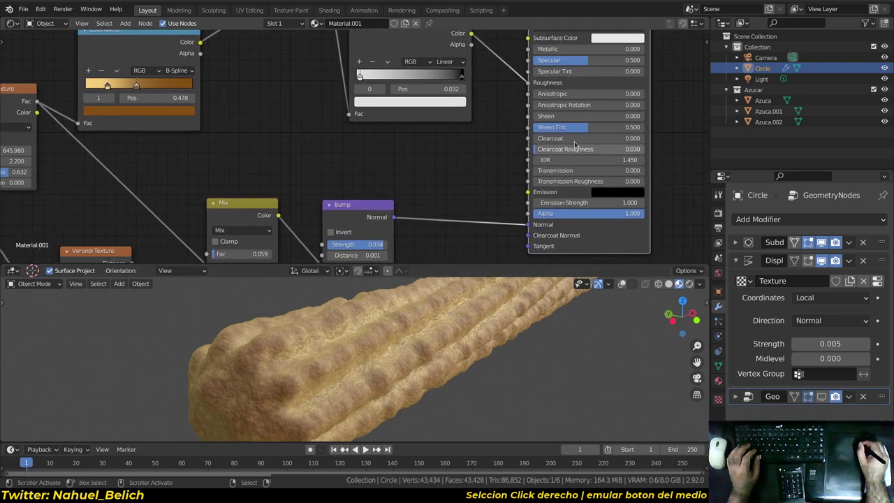
drag(559, 139, 572, 143)
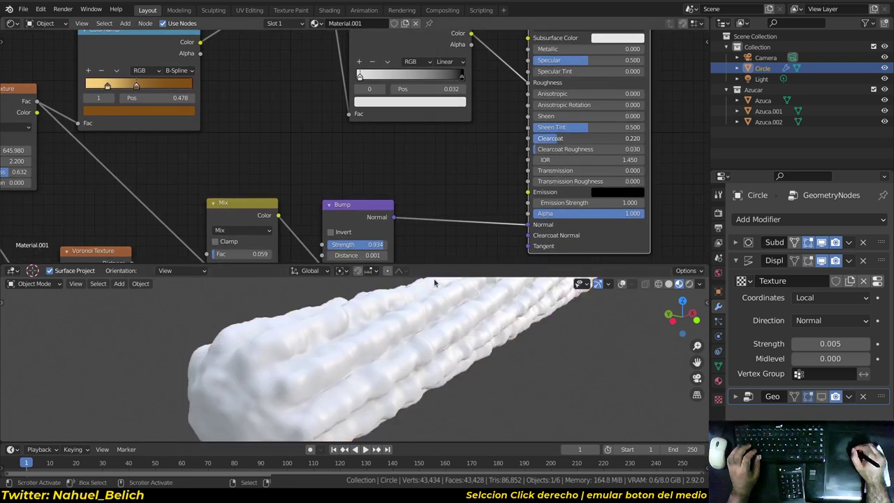
scroll(396, 331, up, 3)
alt+drag(397, 326, 409, 333)
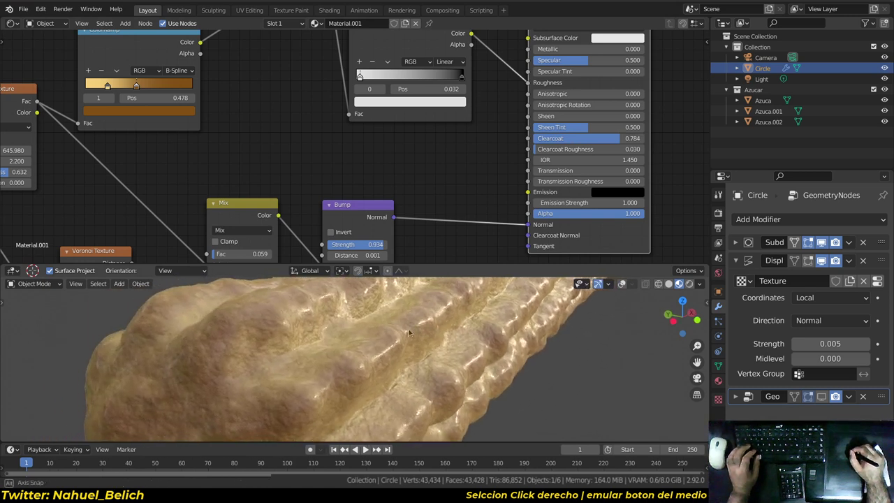
alt+middle_drag(409, 333, 447, 315)
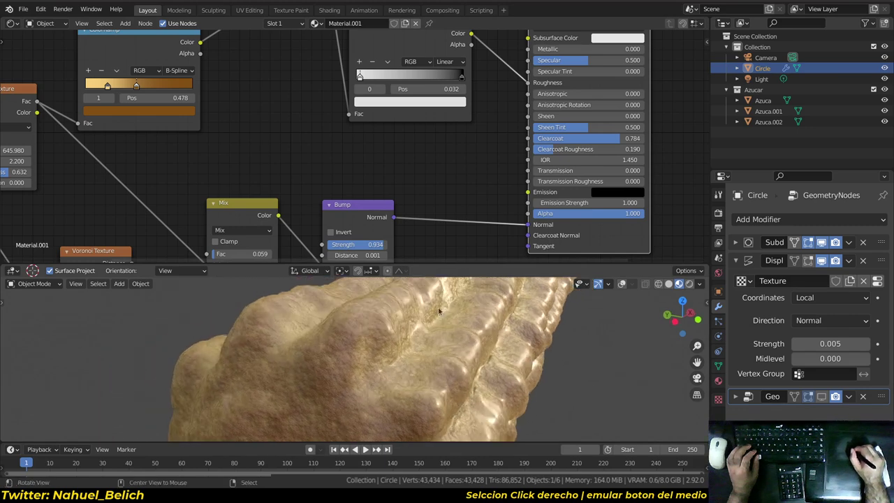
scroll(442, 300, up, 4)
scroll(439, 310, up, 2)
scroll(440, 309, down, 4)
scroll(437, 321, up, 1)
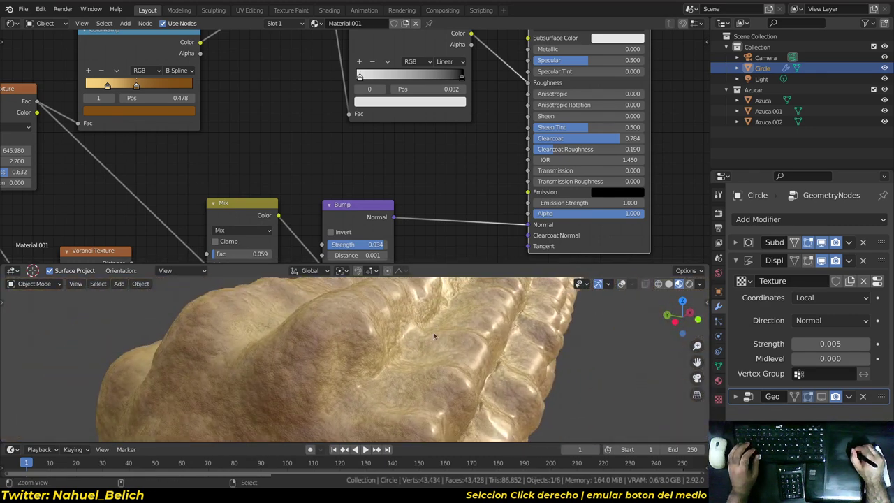
scroll(436, 330, up, 3)
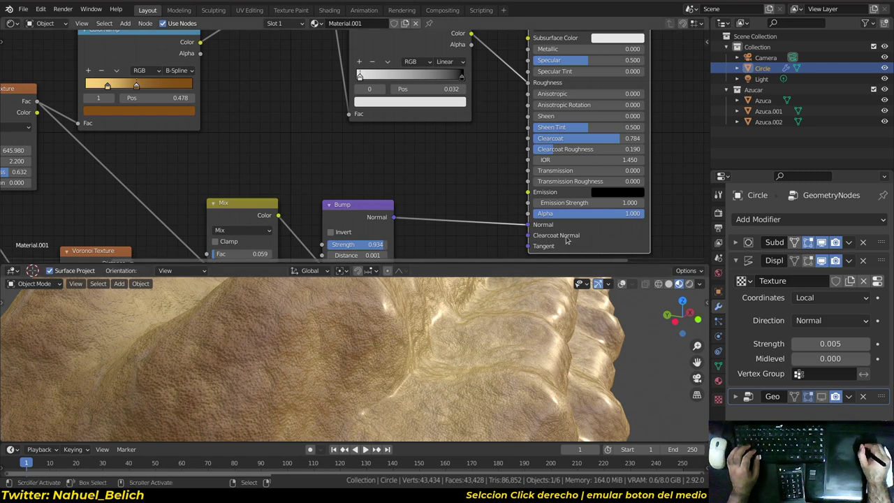
- Link the Bump Normal output to the shader's Clearcoat Normal input
drag(394, 222, 460, 242)
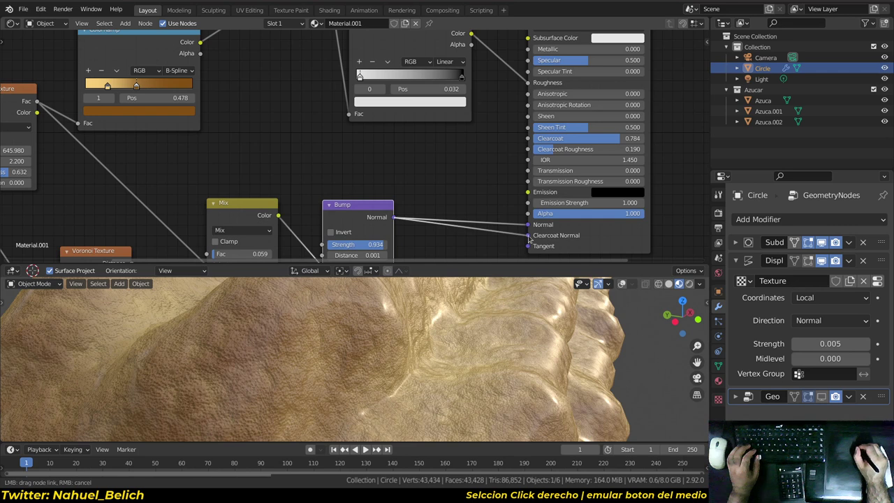
drag(530, 238, 529, 235)
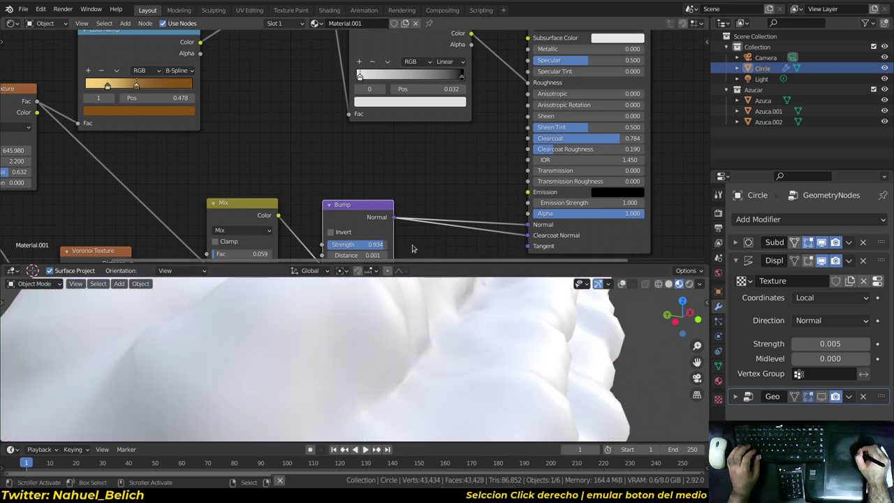
mouse_move(470, 334)
middle_down()
mouse_move(459, 337)
mouse_move(485, 329)
middle_up()
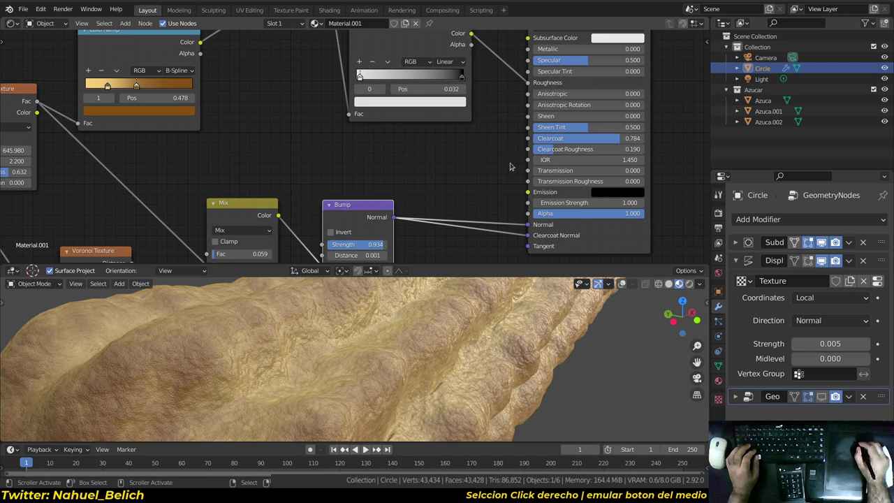
- Turn on the Geometry Nodes modifier's viewport display to show sugar crystals on the churro
middle_drag(510, 166, 530, 221)
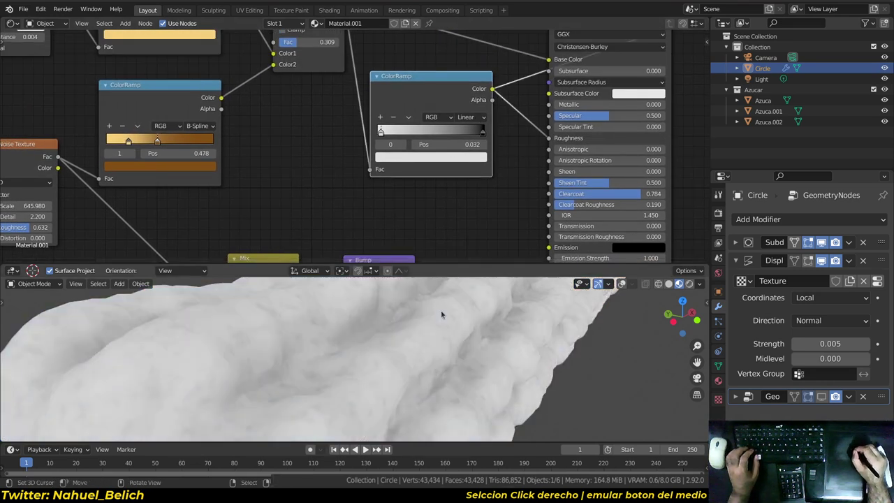
scroll(441, 316, down, 1)
scroll(428, 331, down, 2)
scroll(394, 353, down, 2)
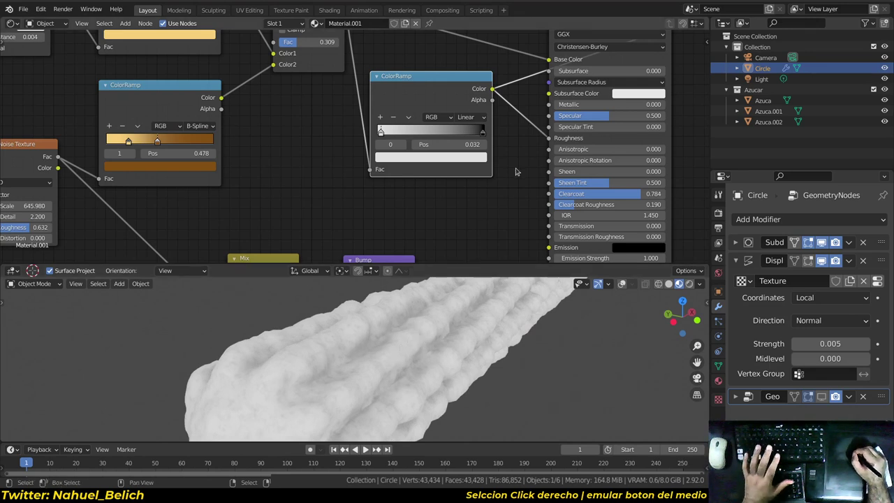
middle_drag(587, 208, 583, 144)
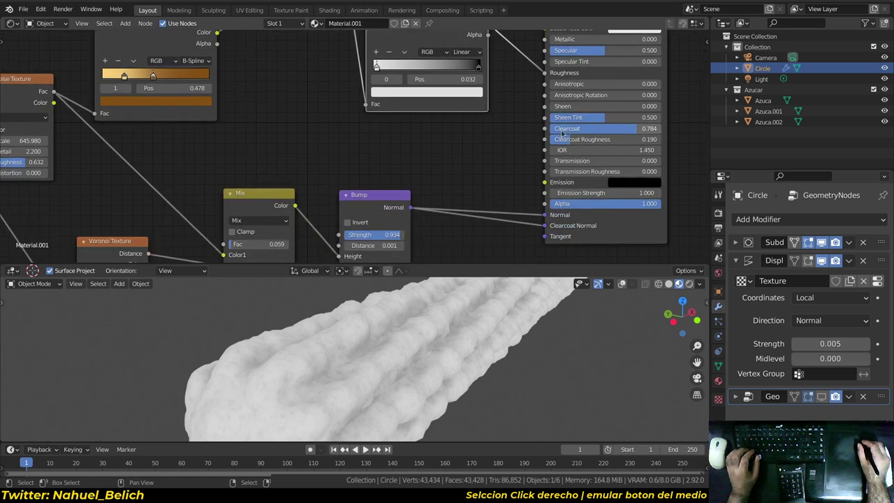
middle_drag(403, 376, 422, 364)
mouse_move(433, 361)
middle_down()
mouse_move(449, 354)
mouse_move(377, 374)
mouse_move(395, 358)
mouse_move(414, 300)
mouse_move(459, 303)
mouse_move(380, 318)
mouse_move(454, 314)
middle_up()
scroll(380, 318, down, 5)
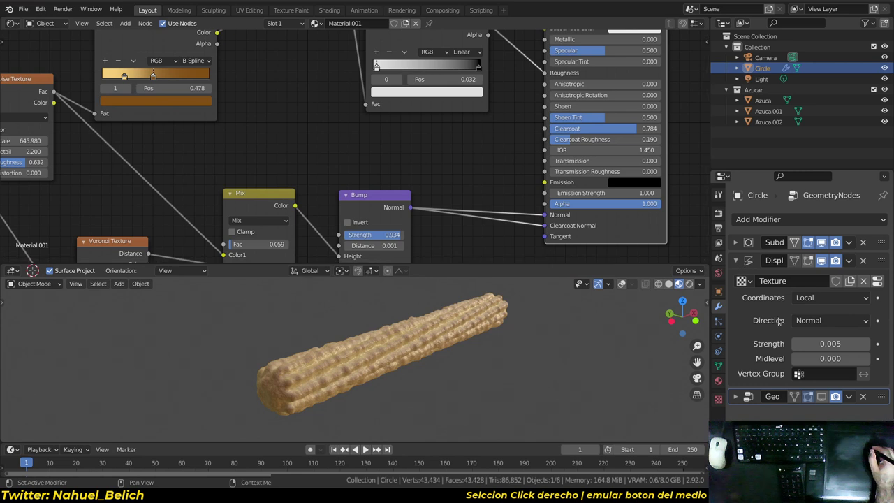
click(821, 396)
mouse_move(535, 421)
middle_down()
mouse_move(368, 373)
mouse_move(397, 361)
mouse_move(378, 382)
middle_up()
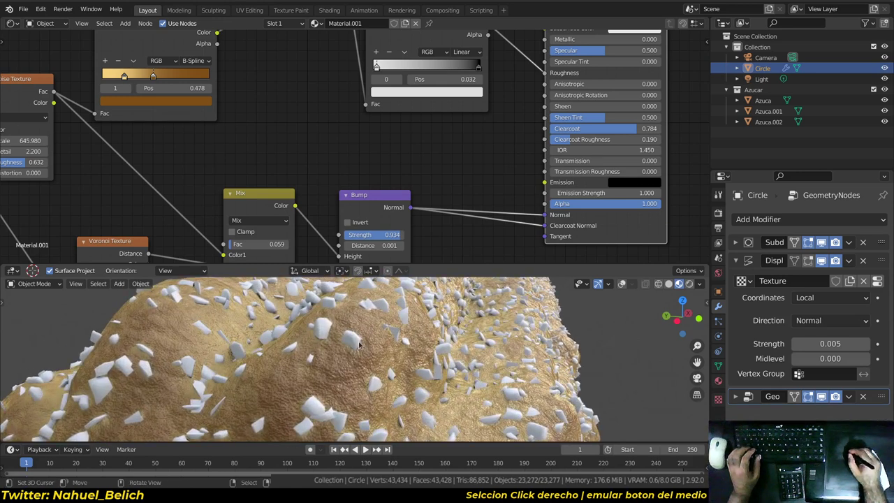
middle_drag(371, 340, 433, 315)
- Select the three Azuca sugar objects and create a new material, Material.002
click(748, 122)
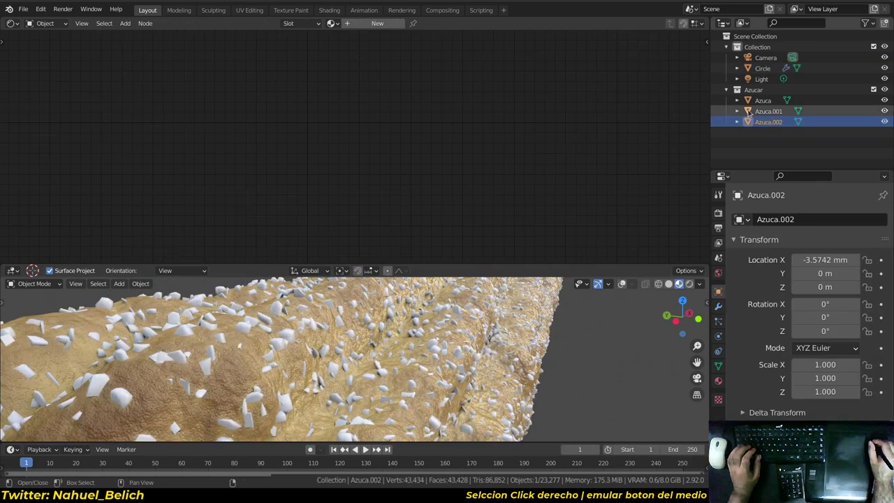
click(748, 100)
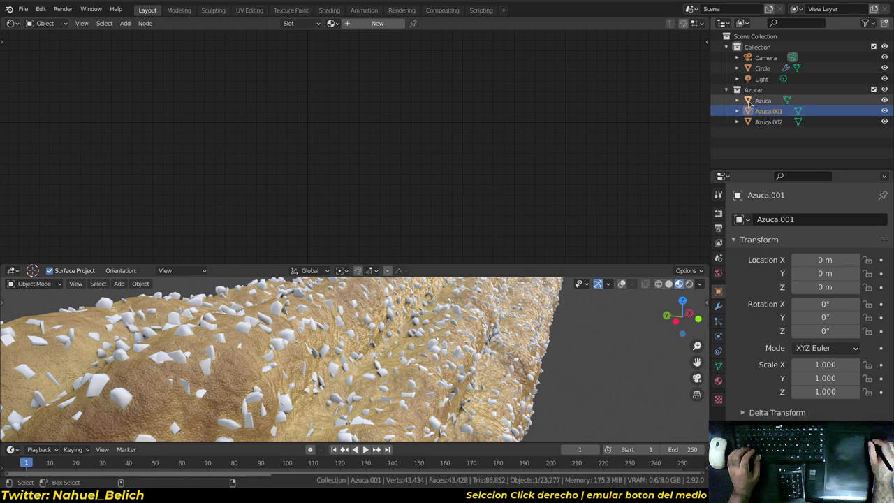
shift+click(747, 123)
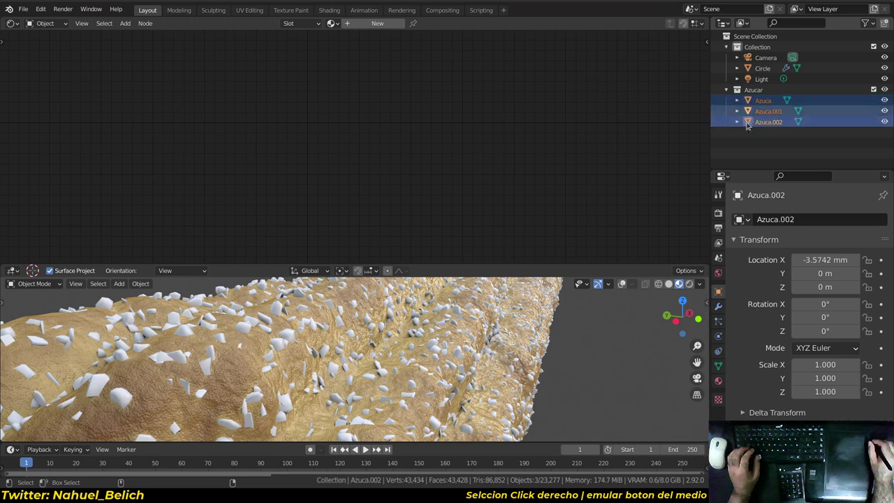
click(377, 23)
- Set Material.002's base colour to teal
scroll(373, 165, down, 3)
scroll(372, 165, down, 2)
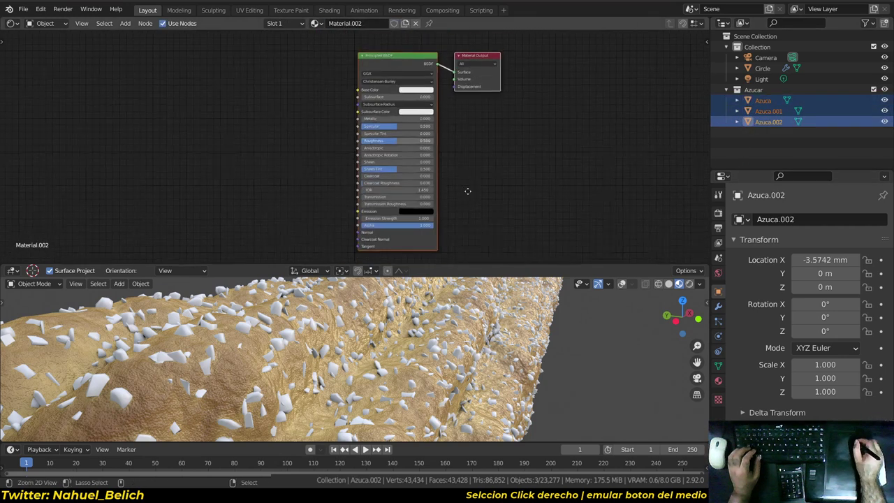
click(416, 90)
click(405, 134)
drag(438, 124, 422, 110)
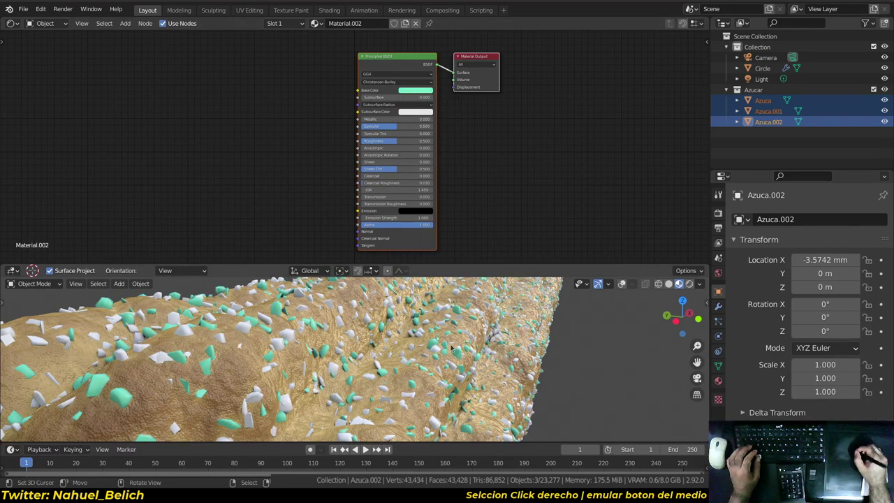
- Link Material.002 to all three sugar objects with Ctrl+L Link Materials
key(ctrl+l)
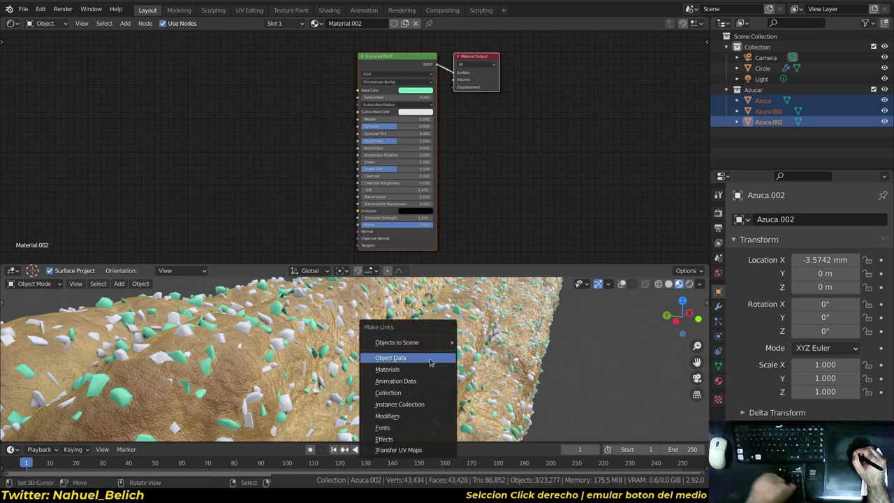
click(402, 370)
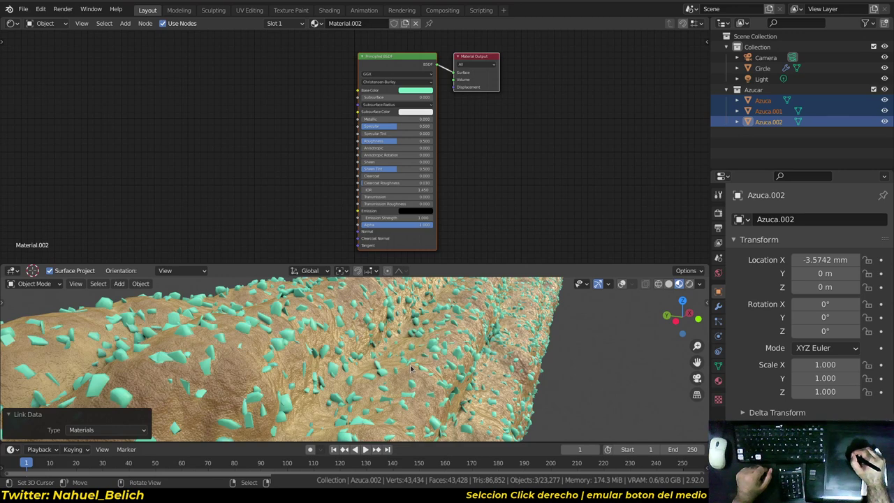
scroll(412, 368, down, 3)
scroll(412, 369, down, 2)
middle_drag(412, 368, 403, 383)
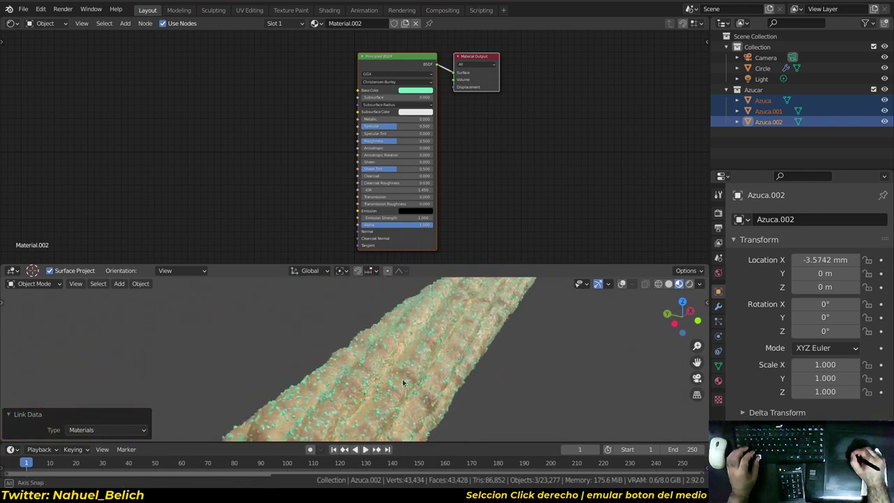
scroll(405, 377, up, 1)
scroll(409, 370, up, 1)
scroll(415, 356, up, 2)
scroll(421, 345, up, 2)
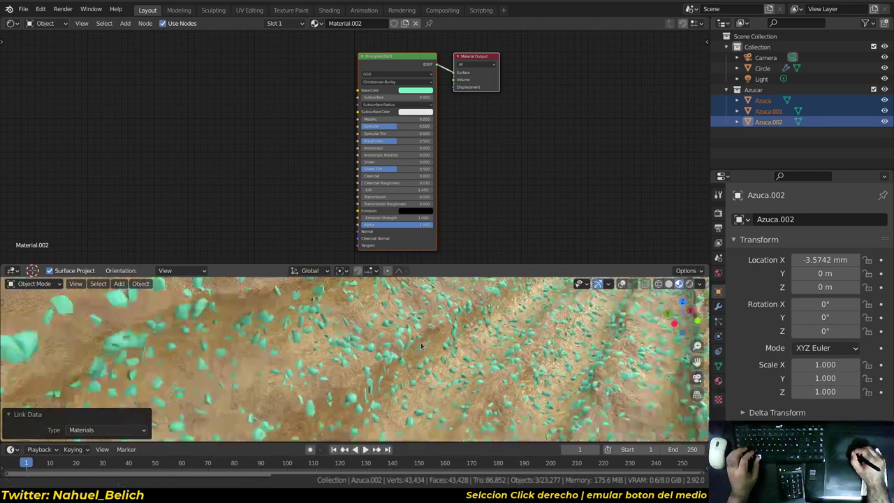
scroll(421, 345, up, 2)
scroll(421, 346, up, 2)
scroll(421, 348, up, 1)
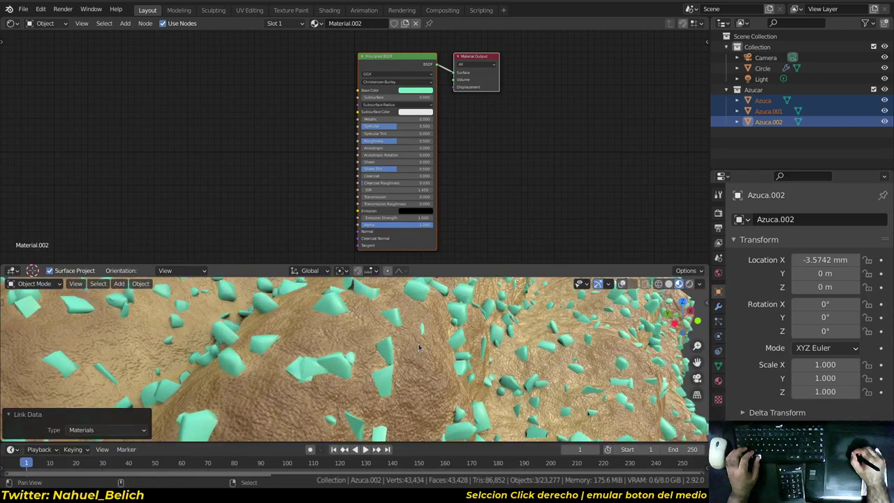
scroll(419, 347, up, 1)
scroll(458, 136, up, 1)
scroll(479, 98, up, 2)
- Make Material.002's base a full-brightness warm pale cream and lower Subsurface to 0.656
scroll(480, 91, up, 2)
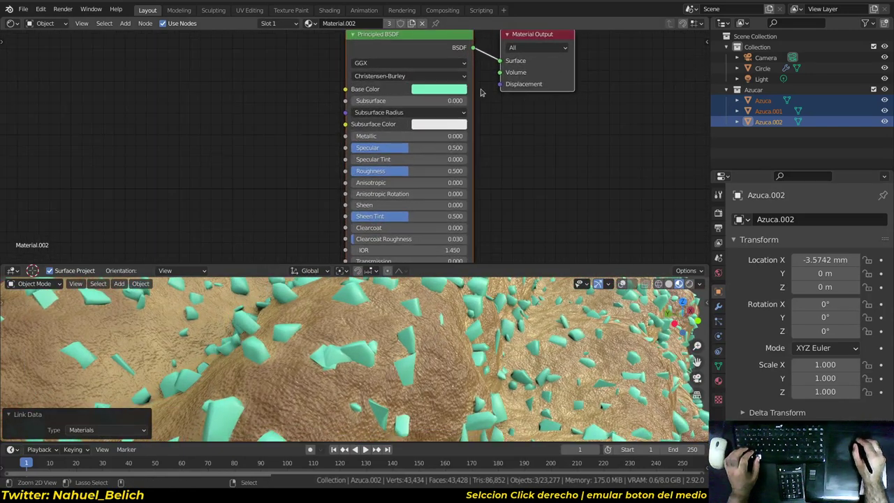
click(457, 87)
drag(502, 116, 503, 102)
drag(436, 160, 452, 144)
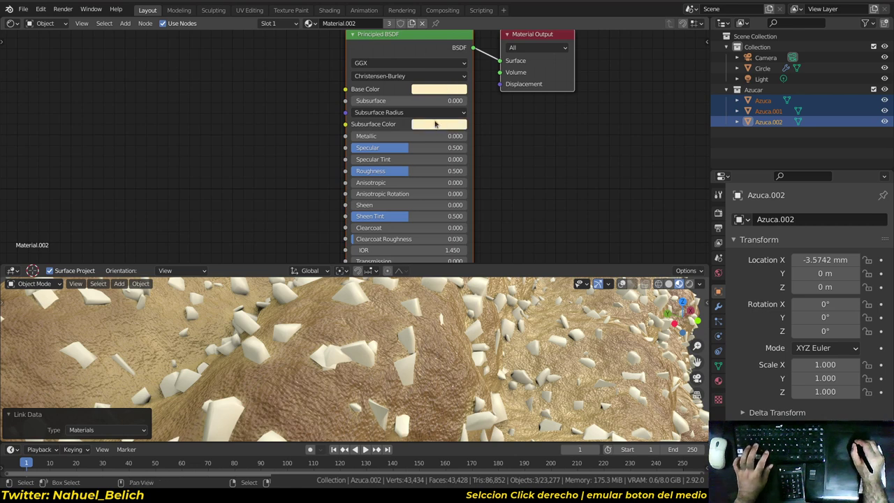
drag(460, 101, 433, 101)
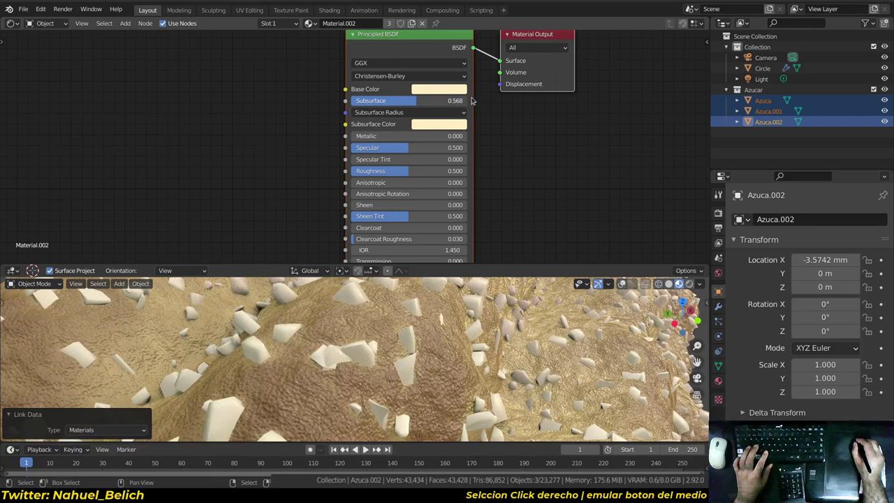
click(416, 114)
mouse_move(391, 307)
middle_down()
mouse_move(347, 336)
mouse_move(348, 357)
mouse_move(349, 342)
middle_up()
- Switch the viewport to Rendered shading and limit rendering to a small region
key(z)
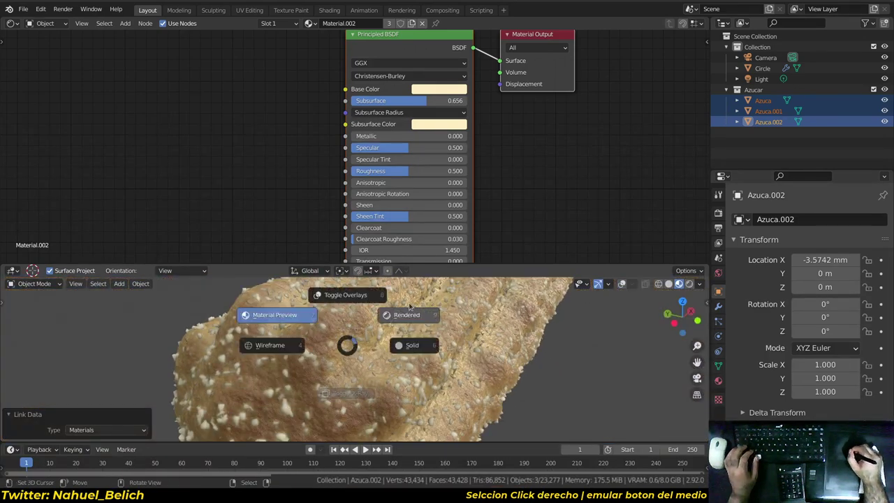
click(349, 293)
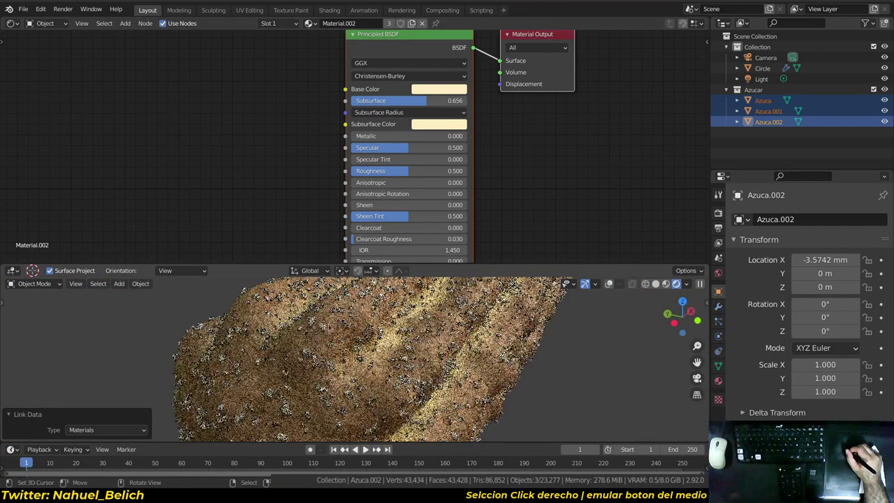
key(b)
drag(273, 322, 356, 364)
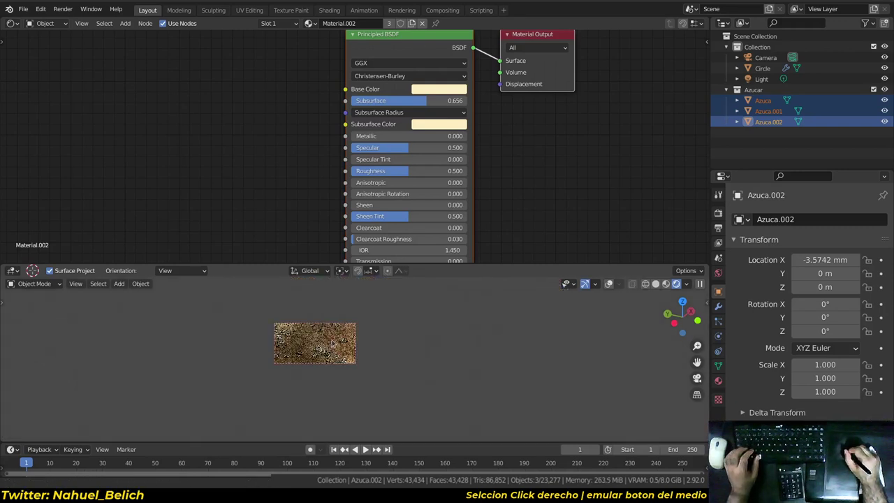
ctrl+middle_drag(326, 343, 327, 359)
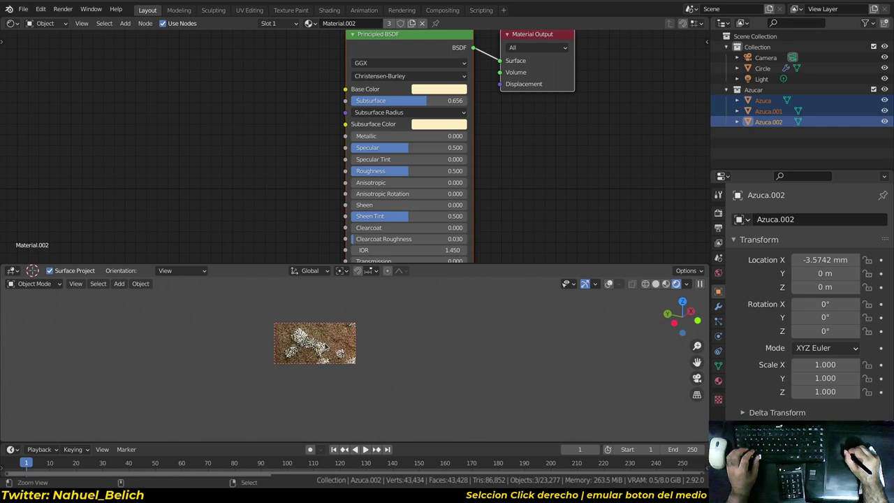
- Raise the sugar material's Transmission to 1.000
shift+scroll(307, 199, down, 1)
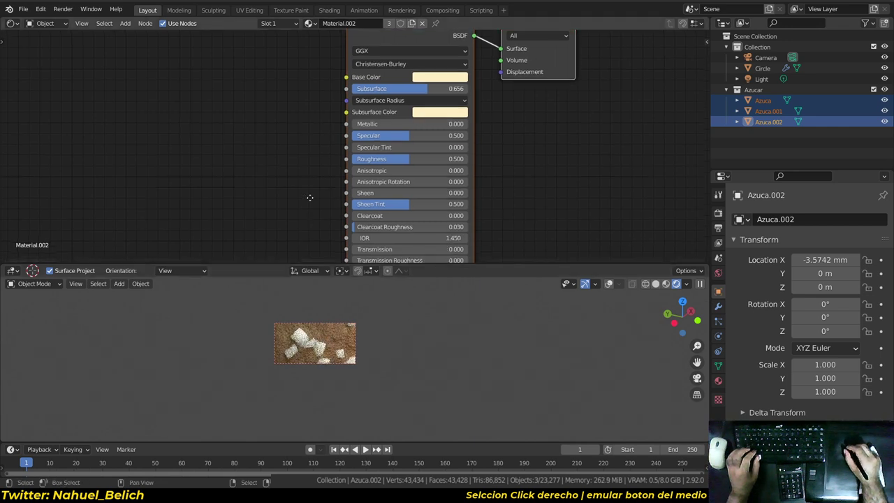
shift+scroll(310, 198, down, 1)
shift+scroll(335, 192, down, 1)
drag(517, 201, 572, 196)
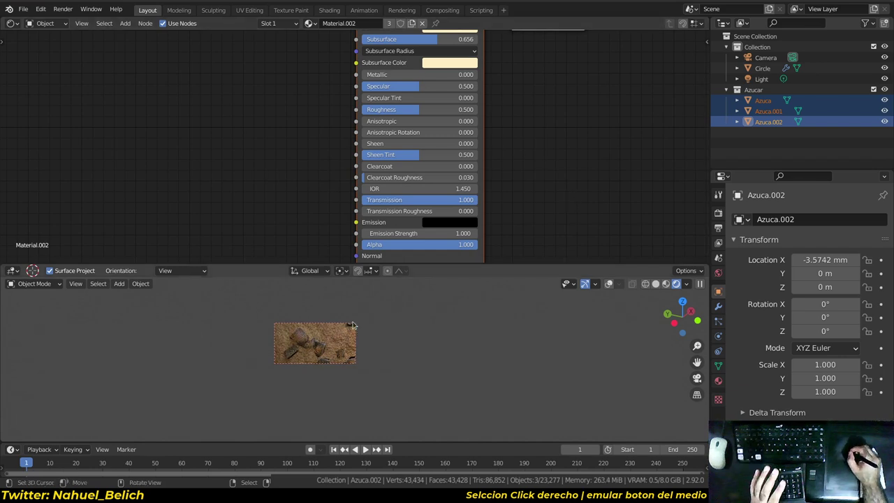
alt+drag(319, 49, 328, 159)
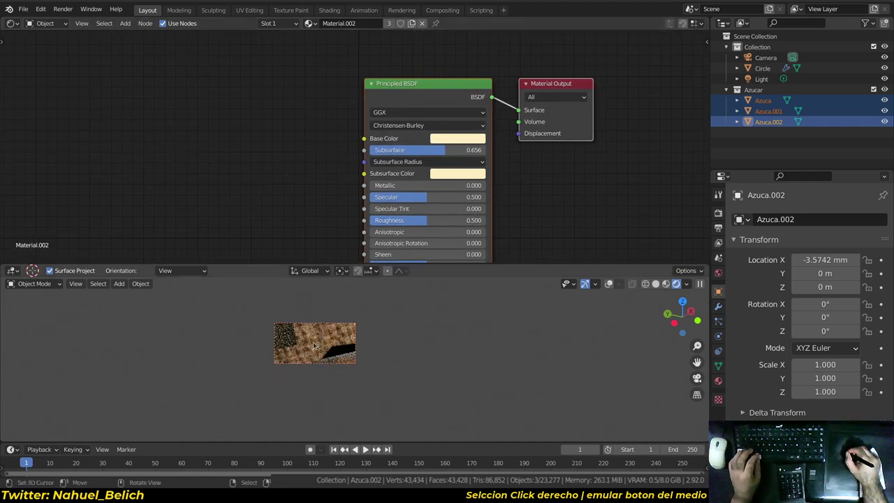
- Replace the render region with a larger central one
key(ctrl+alt+b)
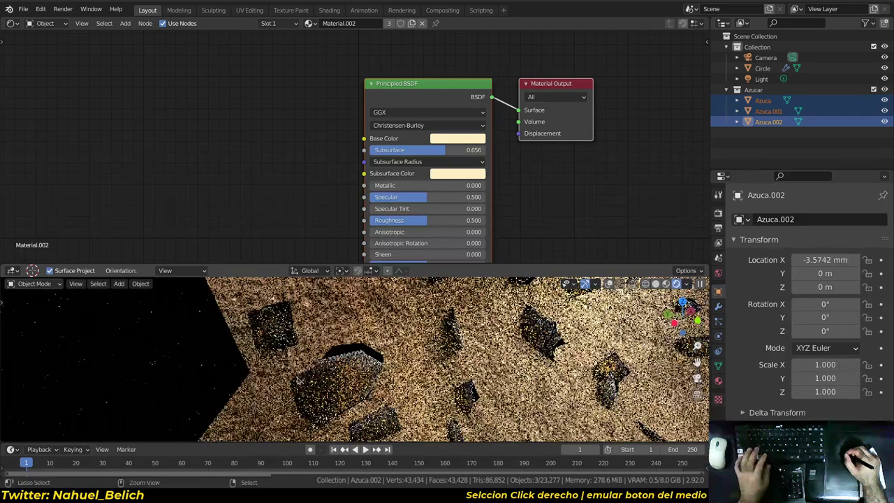
key(ctrl+b)
drag(240, 292, 452, 438)
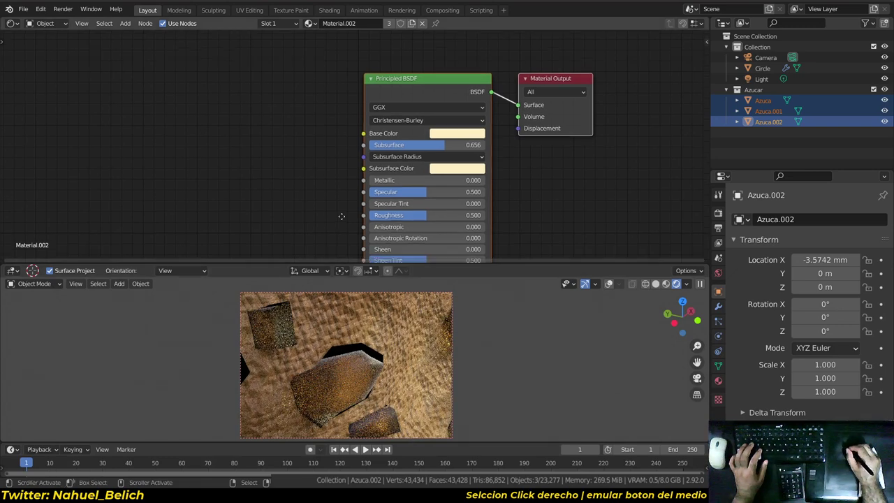
middle_drag(412, 139, 402, 122)
- Set the sugar material's specular distribution to Multiscatter GGX
click(423, 96)
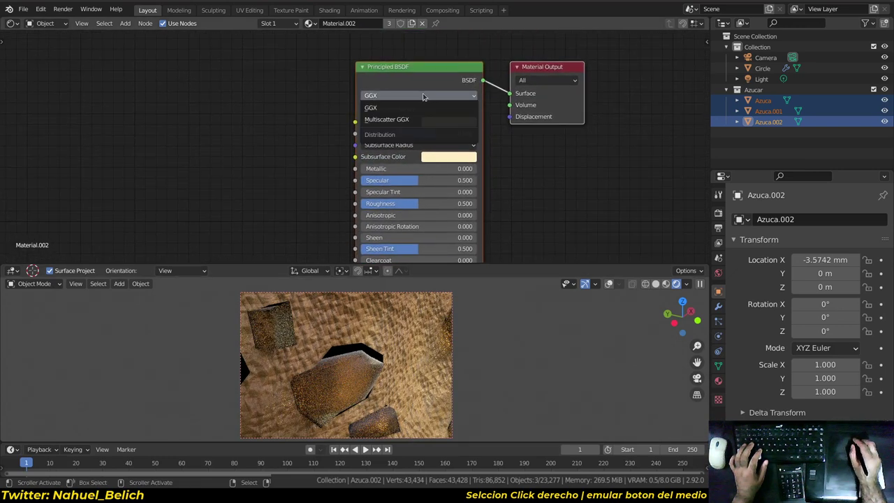
click(415, 120)
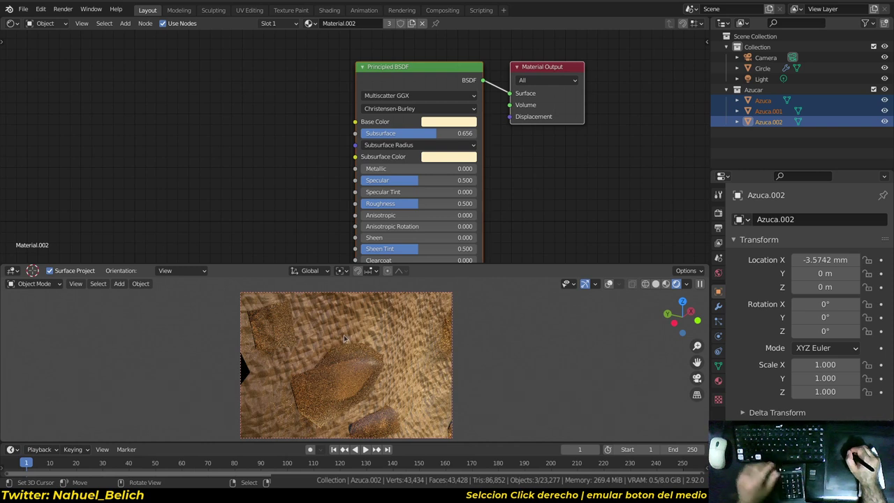
scroll(353, 324, down, 2)
scroll(353, 328, down, 2)
scroll(353, 334, down, 2)
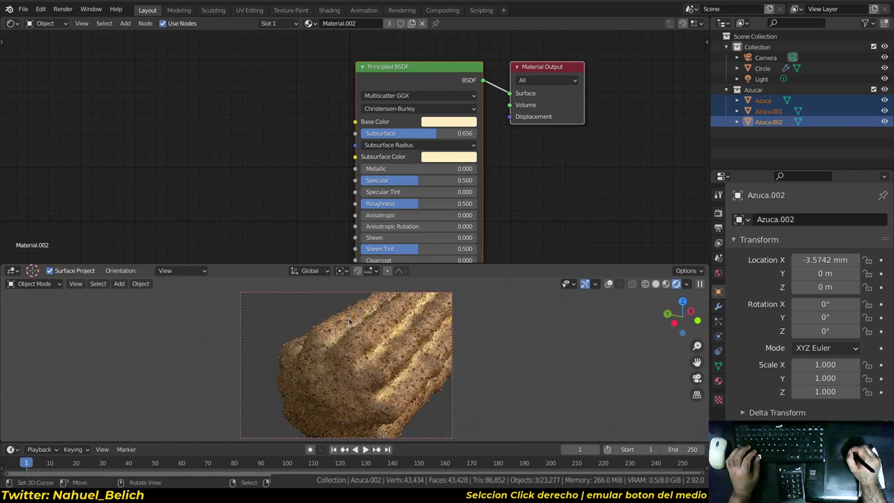
- Check the churro's modifiers, then reselect Azuca.002 and lower Transmission to 0.792
right_click(349, 372)
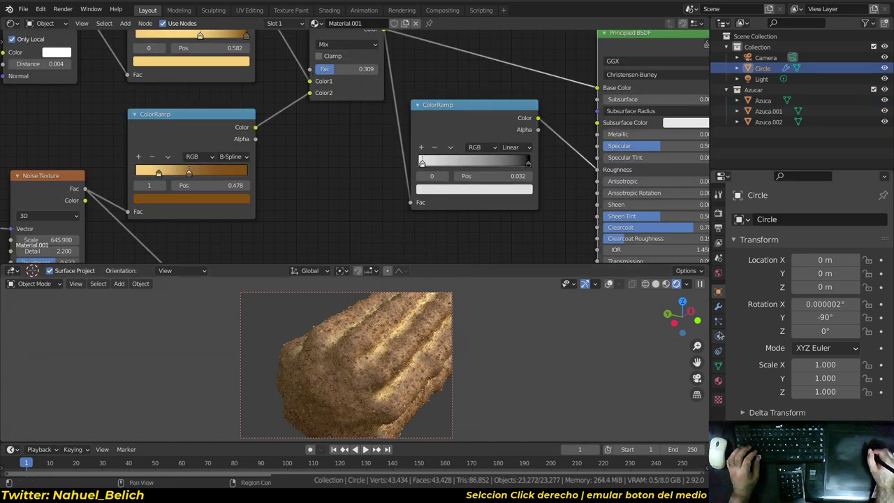
click(720, 307)
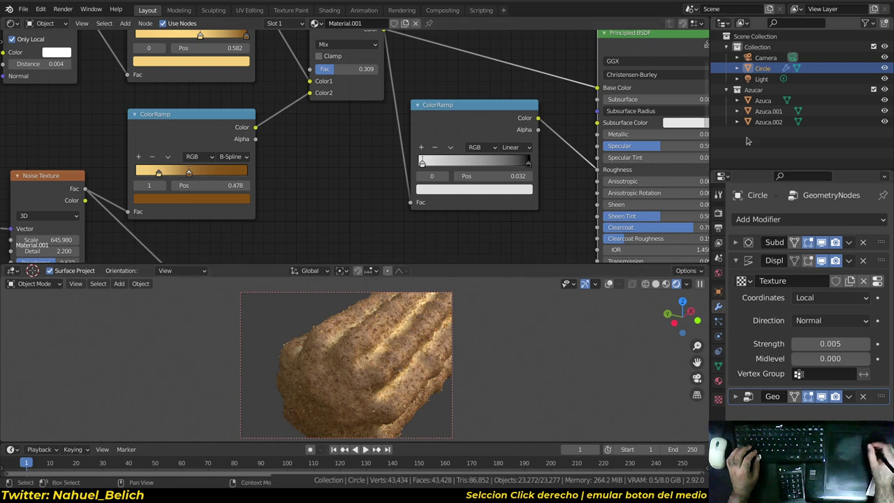
click(769, 122)
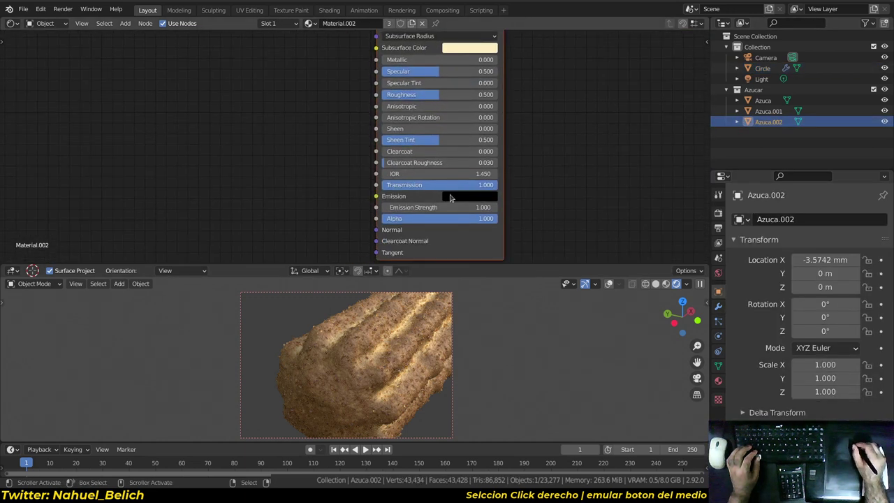
drag(460, 187, 435, 187)
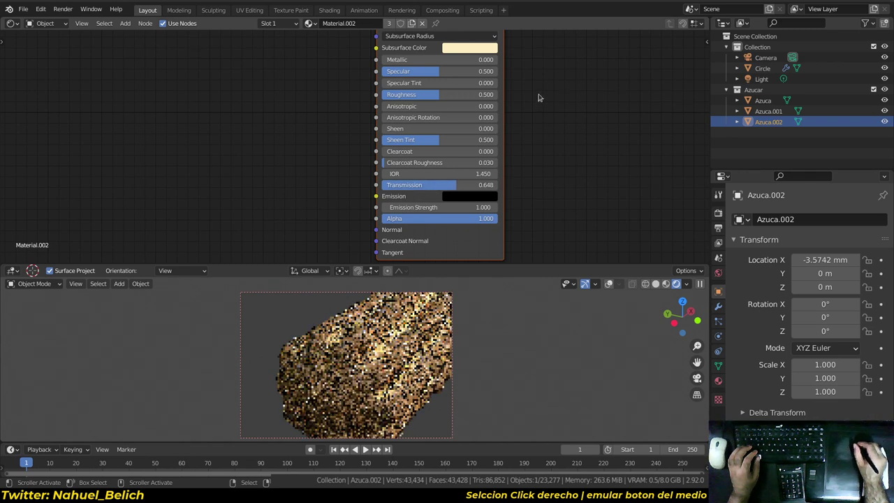
middle_drag(538, 98, 530, 167)
- Give the sugar a warmer cream base colour and a paler, pinker subsurface colour
click(490, 83)
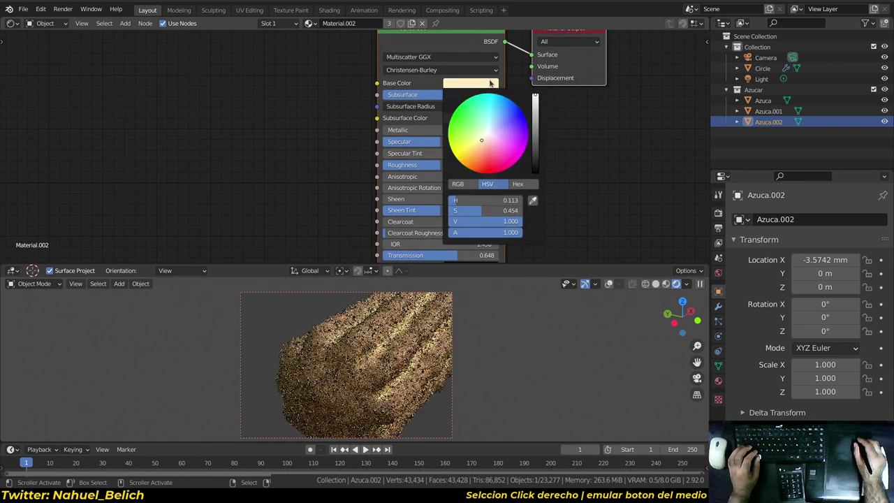
drag(535, 100, 535, 105)
click(486, 139)
click(458, 117)
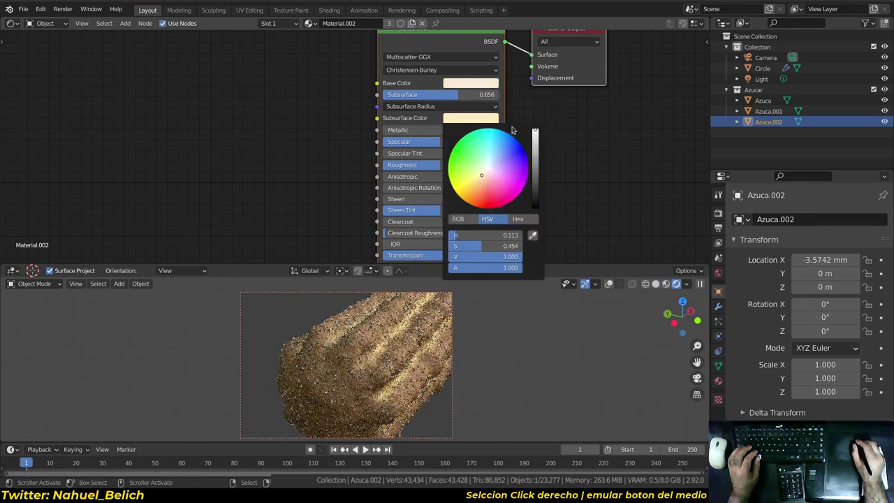
click(485, 174)
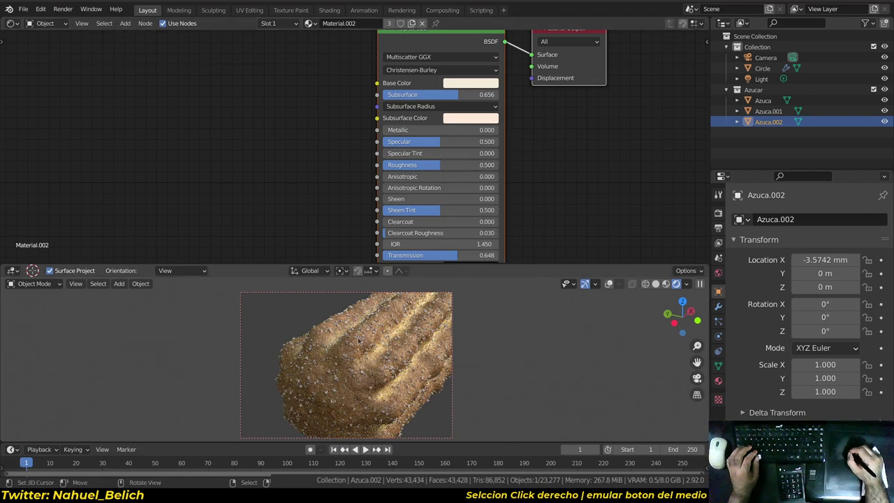
click(481, 120)
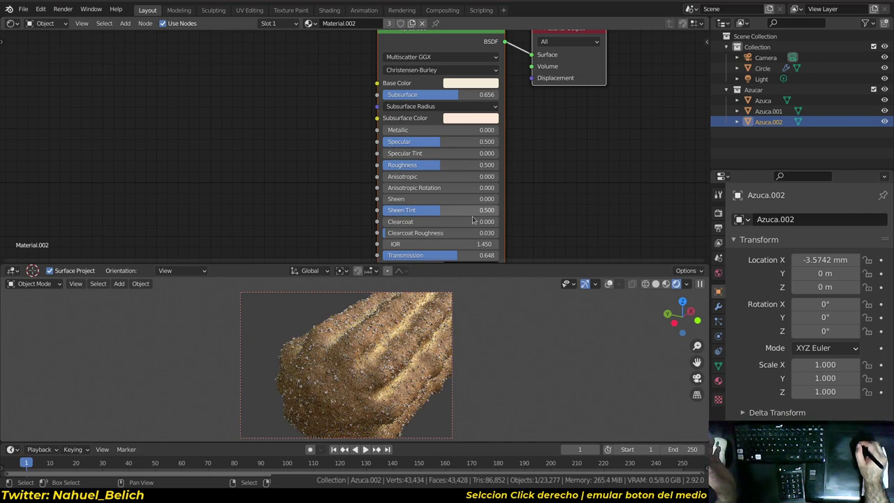
shift+scroll(447, 227, down, 2)
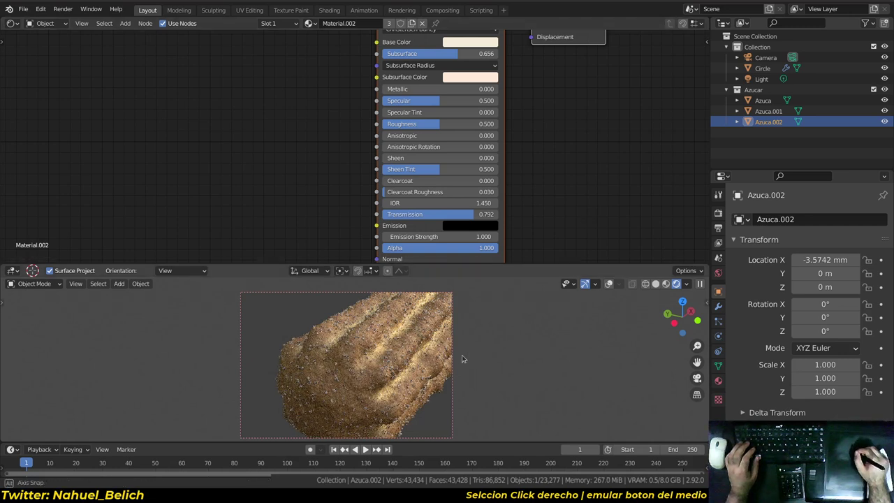
mouse_move(432, 349)
middle_down()
mouse_move(433, 331)
mouse_move(454, 328)
middle_up()
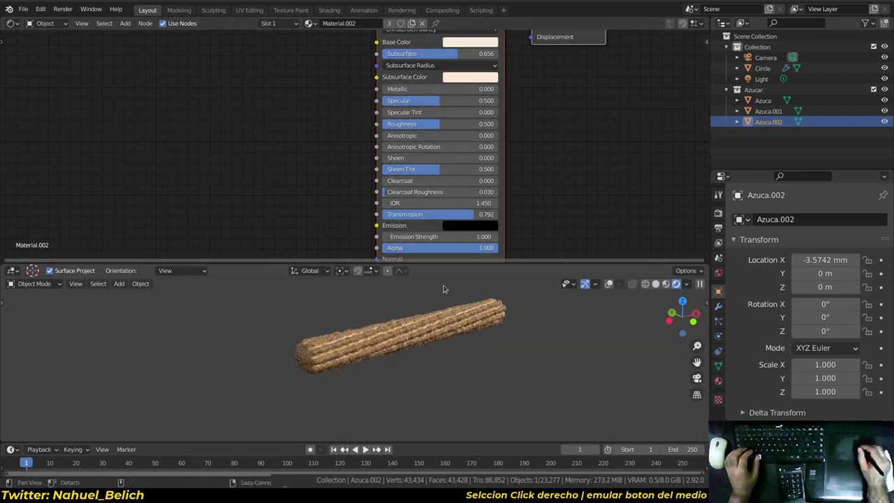
drag(706, 270, 706, 42)
- Switch to solid shading, zoom out, and add a test camera
mouse_move(610, 249)
middle_down()
mouse_move(419, 255)
mouse_move(465, 226)
mouse_move(420, 267)
mouse_move(375, 340)
mouse_move(314, 242)
mouse_move(361, 219)
mouse_move(335, 223)
middle_up()
key(z)
scroll(361, 219, up, 1)
scroll(361, 222, up, 3)
scroll(361, 227, up, 2)
scroll(362, 234, up, 2)
key(shift+a)
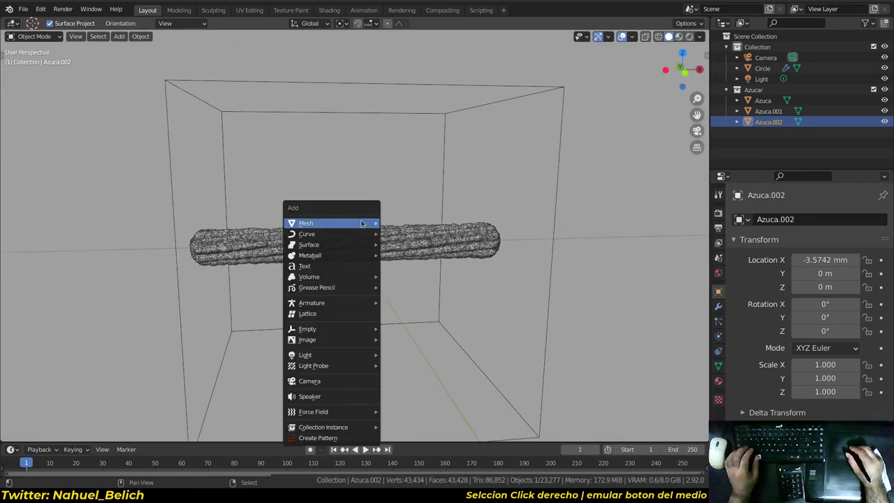
click(332, 381)
mouse_move(335, 300)
middle_down()
mouse_move(389, 265)
mouse_move(385, 295)
mouse_move(387, 207)
middle_up()
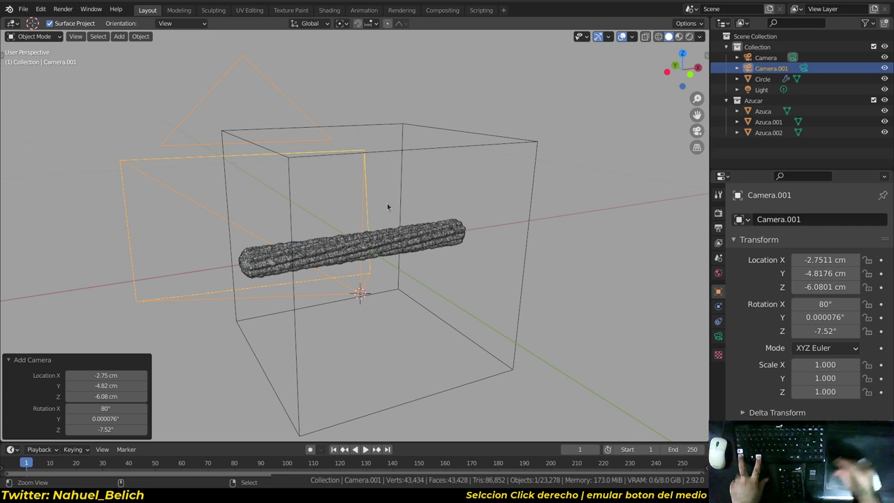
- View through the test camera, delete it, and return to the scene camera view
key(ctrl+alt+KP_0)
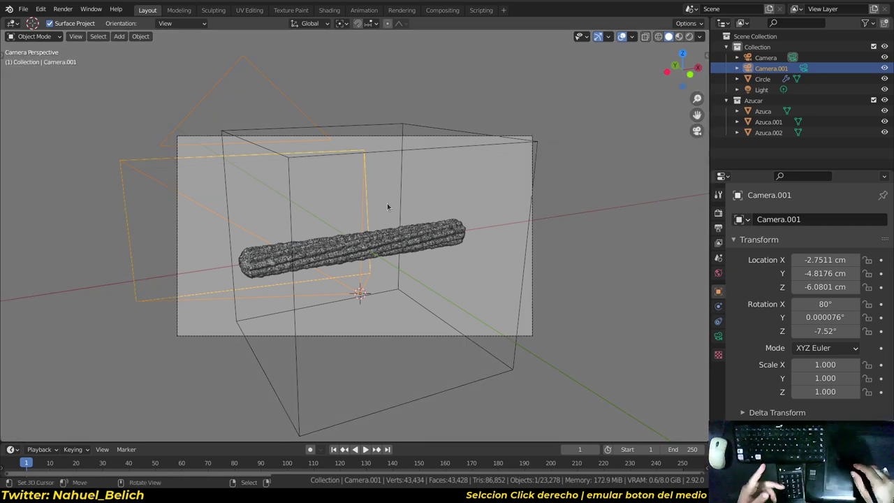
key(x)
click(204, 297)
key(KP_0)
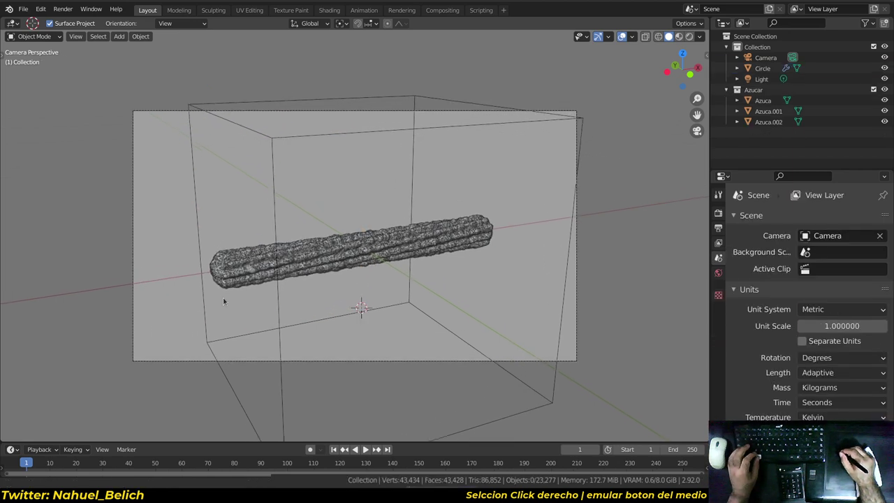
- Push the scene camera closer along Z, then tilt, roll and reposition it toward the churro
click(317, 368)
key(g)
key(z)
key(z)
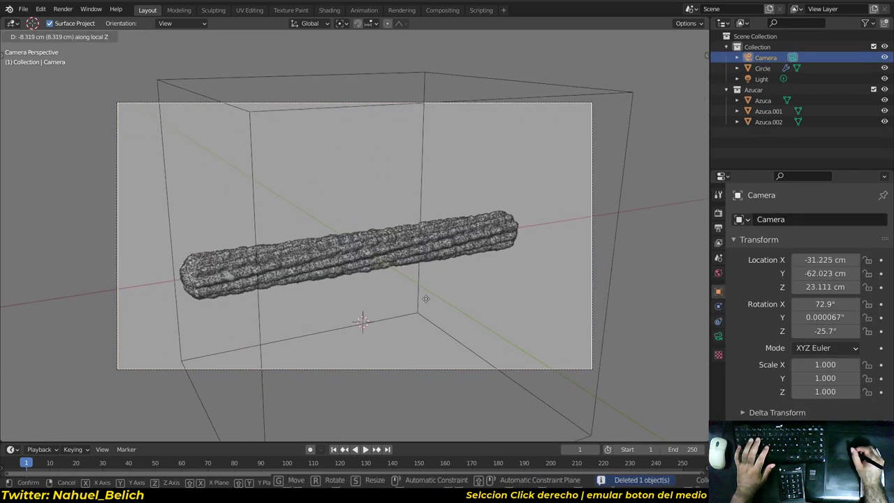
click(431, 227)
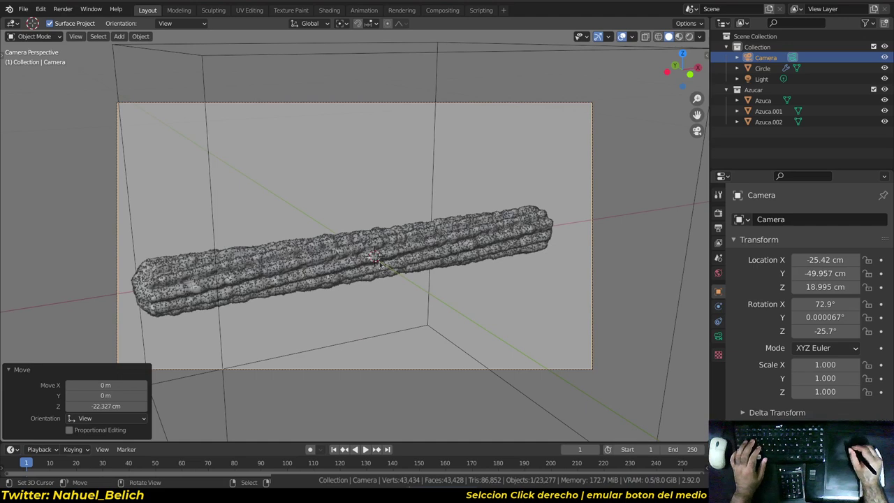
key(ctrl+Tab)
key(Escape)
key(r)
key(r)
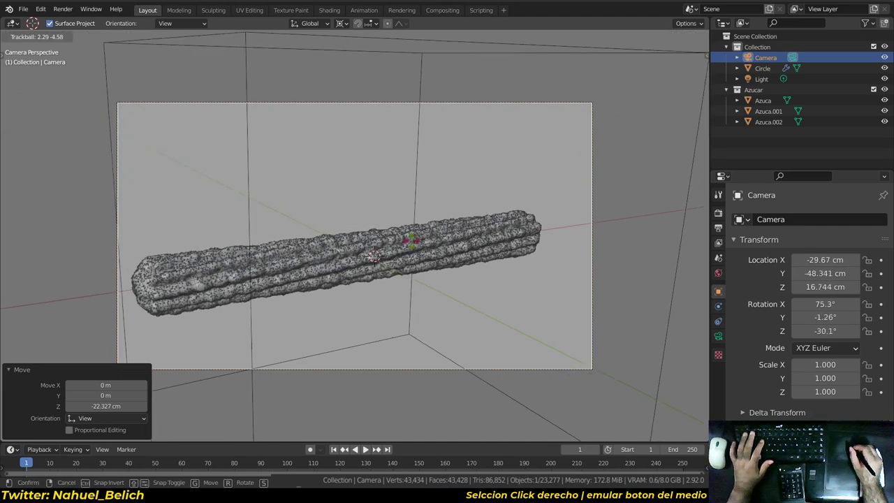
click(466, 197)
key(r)
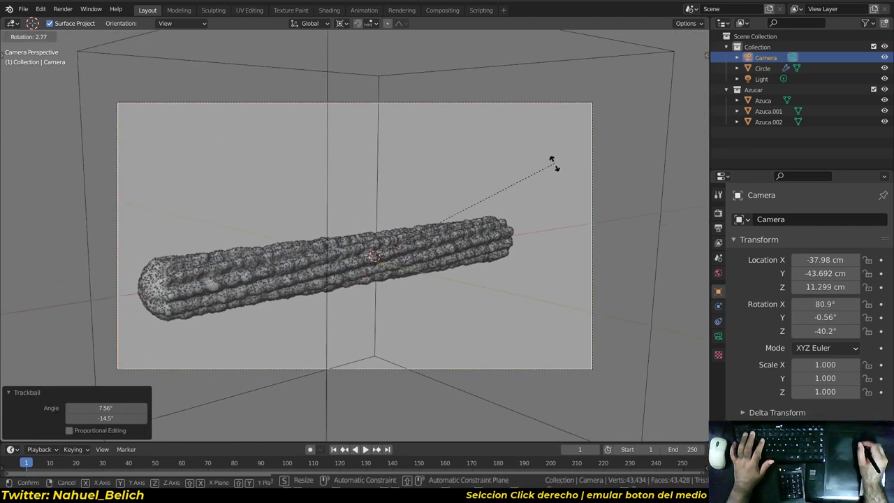
click(542, 201)
key(g)
click(538, 207)
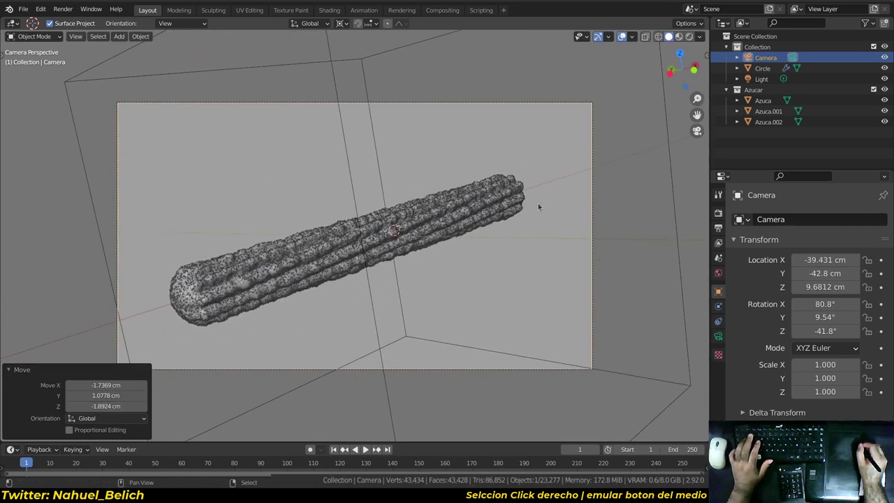
- Refine the camera to -35.382, -19.258, 4.4023 cm, rotation 82.4°, 9.56°, -55.4°
key(n)
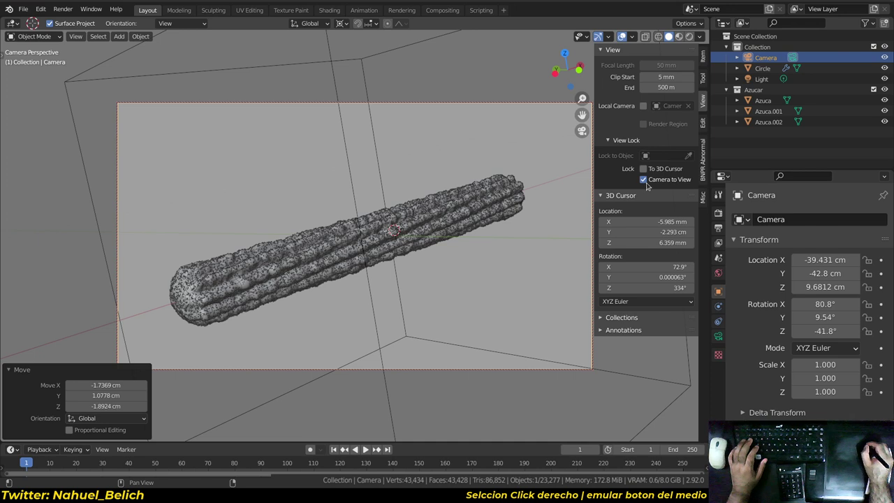
mouse_move(412, 223)
middle_down()
mouse_move(379, 246)
mouse_move(434, 207)
middle_up()
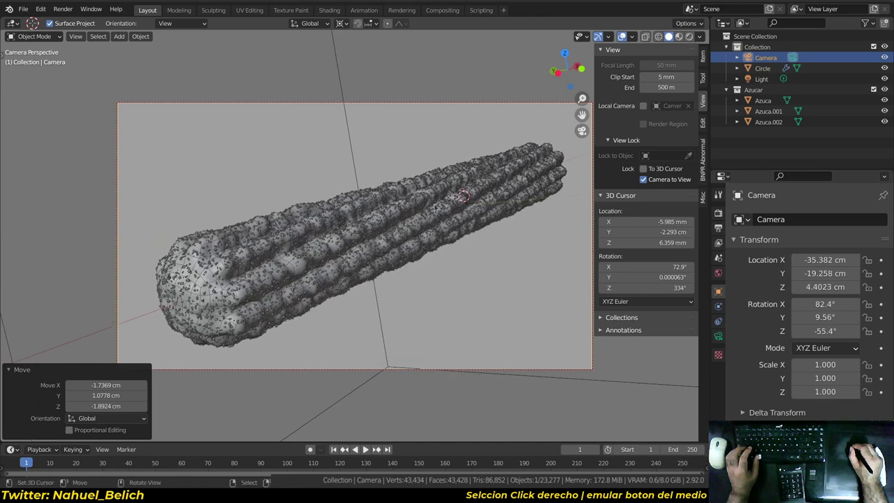
click(632, 36)
mouse_move(703, 37)
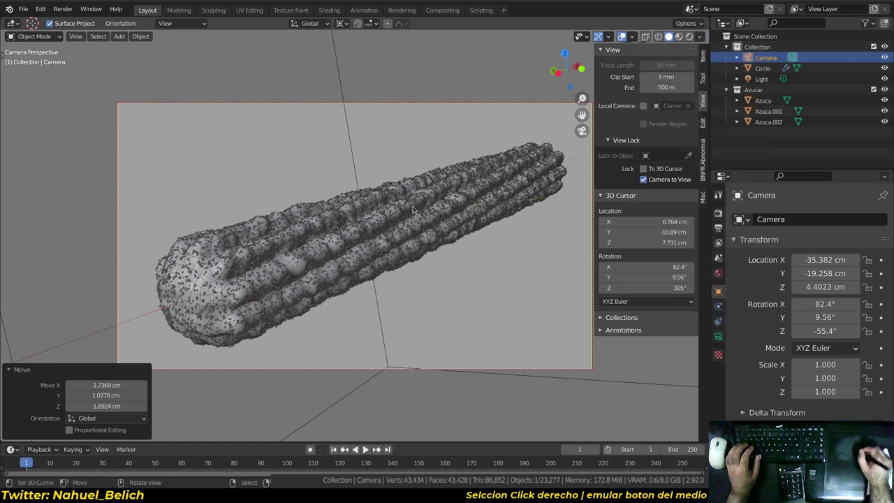
key(n)
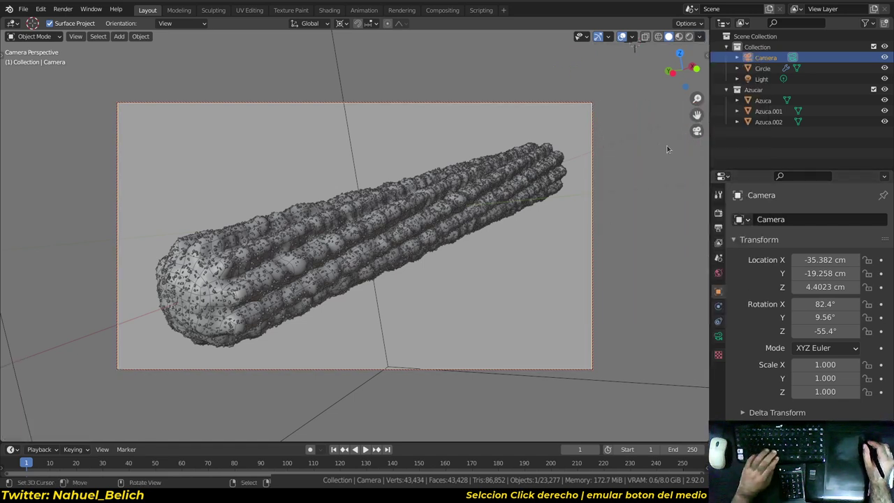
key(n)
key(n)
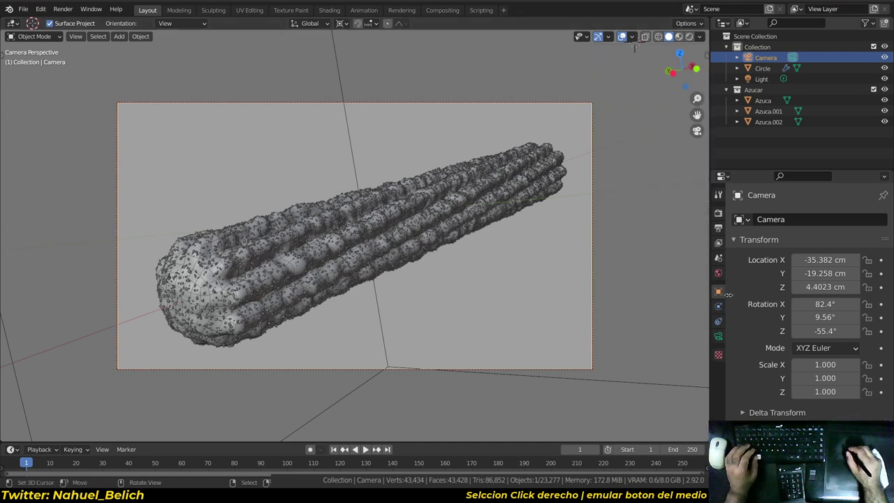
- Enable Depth of Field on the camera and increase the focus distance
click(718, 336)
scroll(782, 328, down, 4)
click(764, 333)
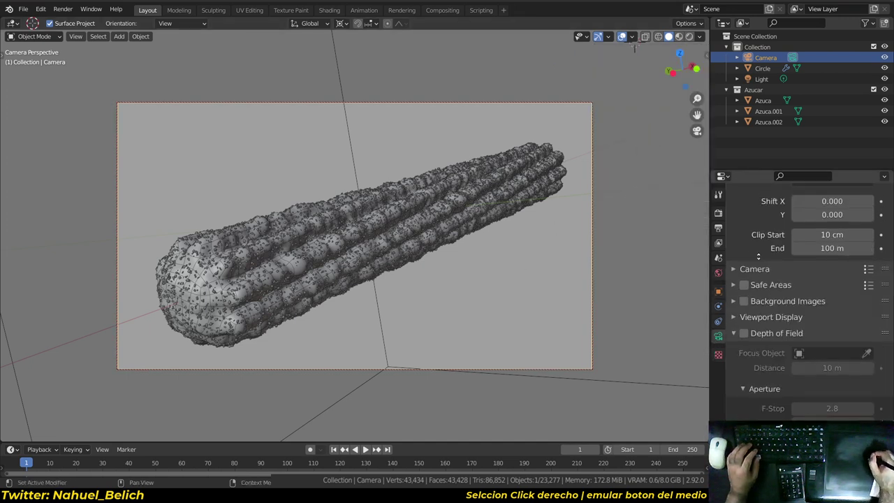
click(745, 330)
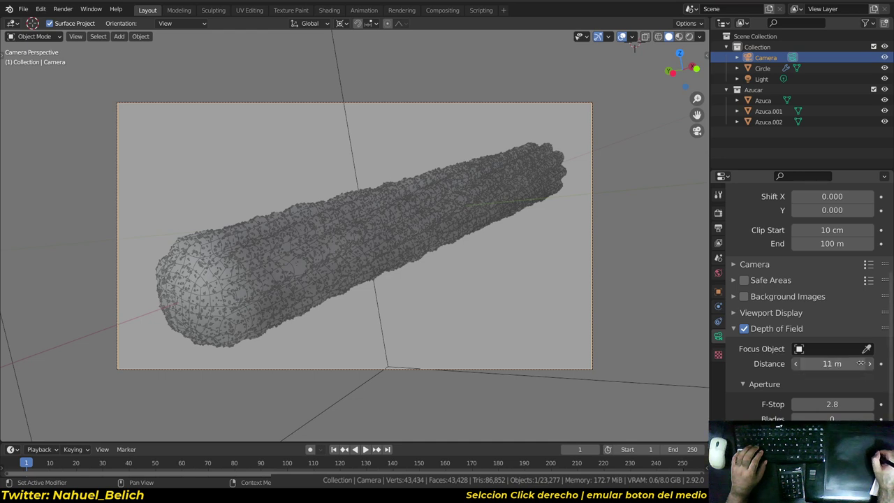
mouse_move(832, 363)
mouse_down()
mouse_move(848, 363)
mouse_move(276, 403)
mouse_move(320, 313)
mouse_up()
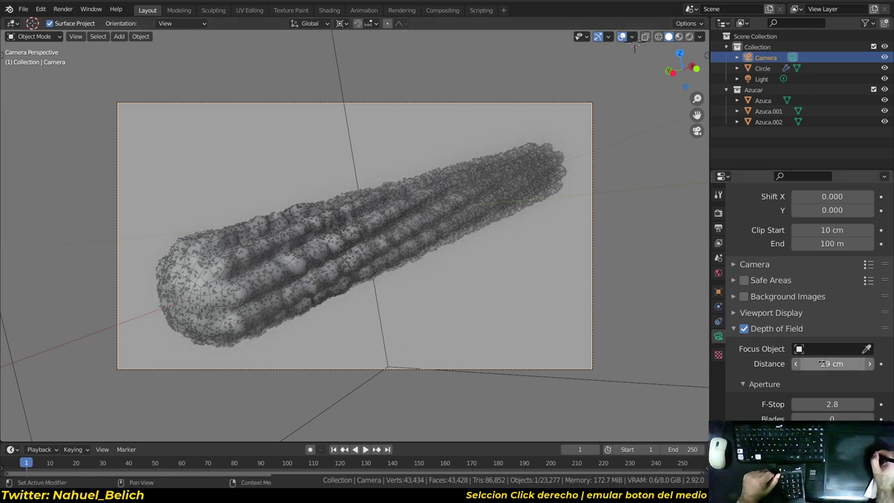
- Sample a focus distance from the churro, try Circle as focus object, then clear it
key(e)
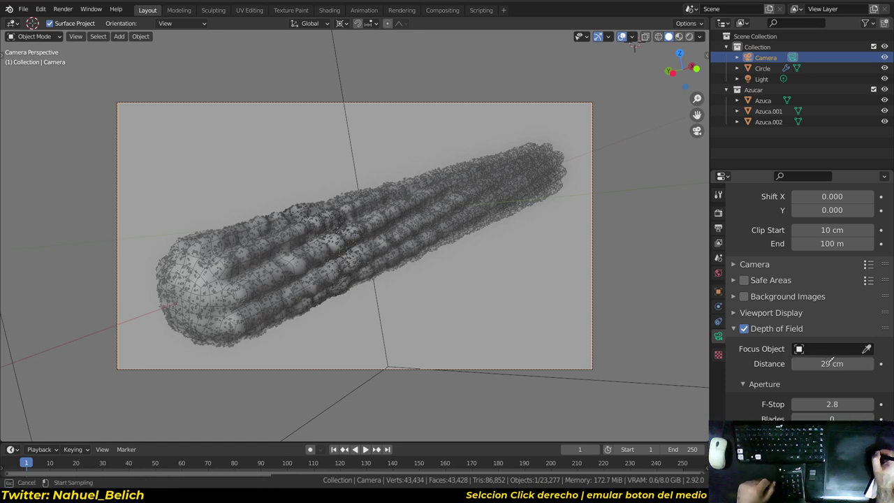
click(829, 359)
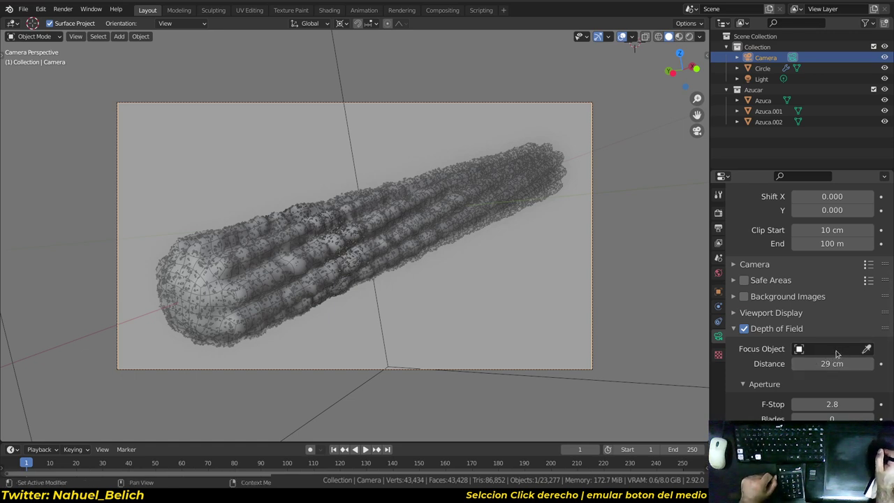
click(864, 351)
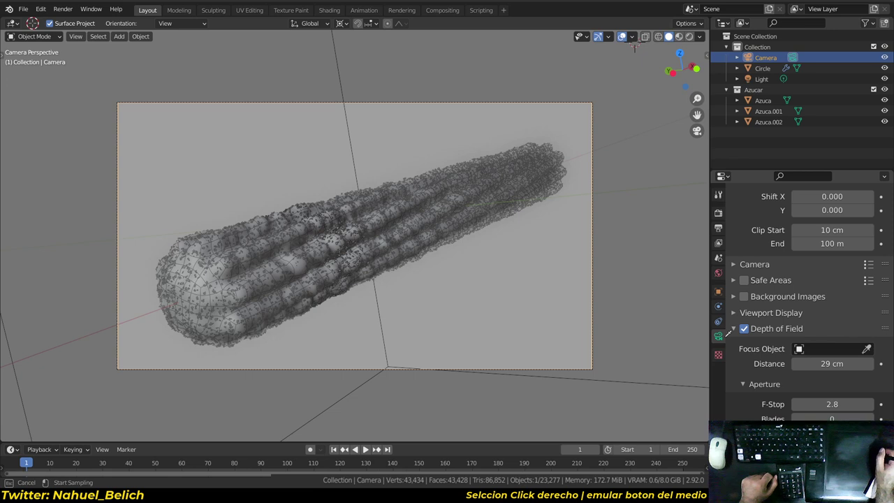
click(386, 320)
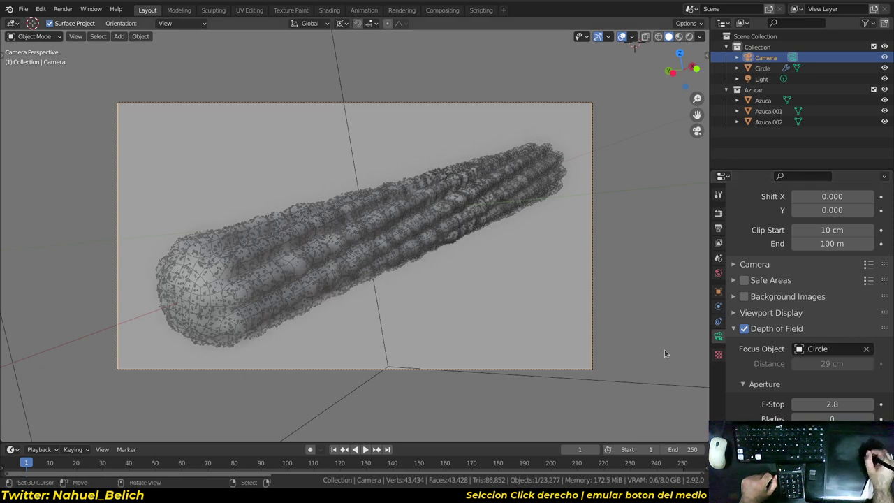
click(866, 348)
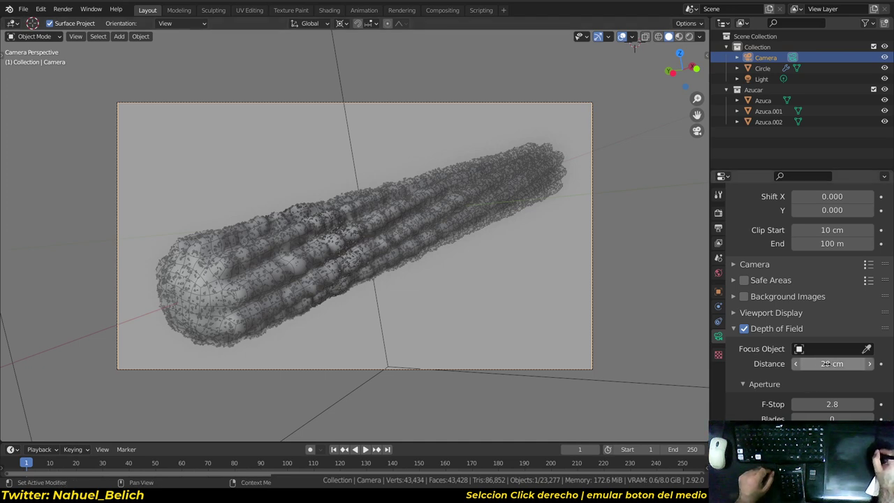
- Resample focus at various points on the churro, settling on a 25 cm distance
key(e)
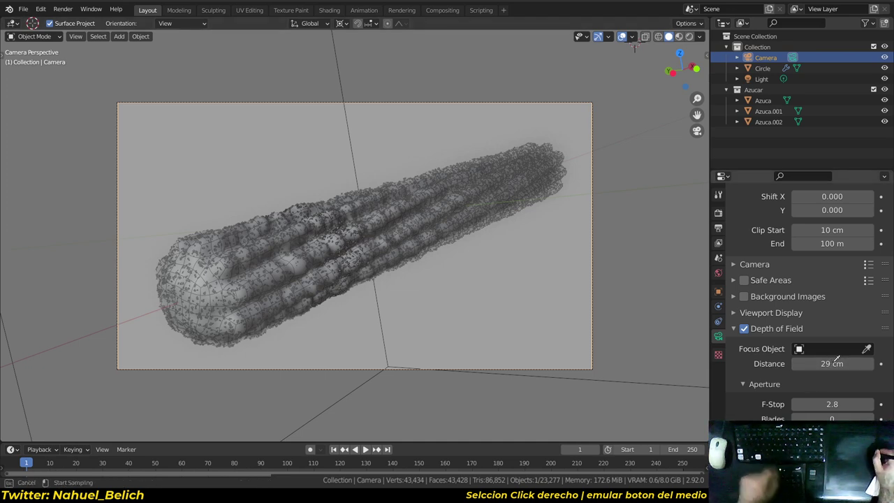
click(283, 242)
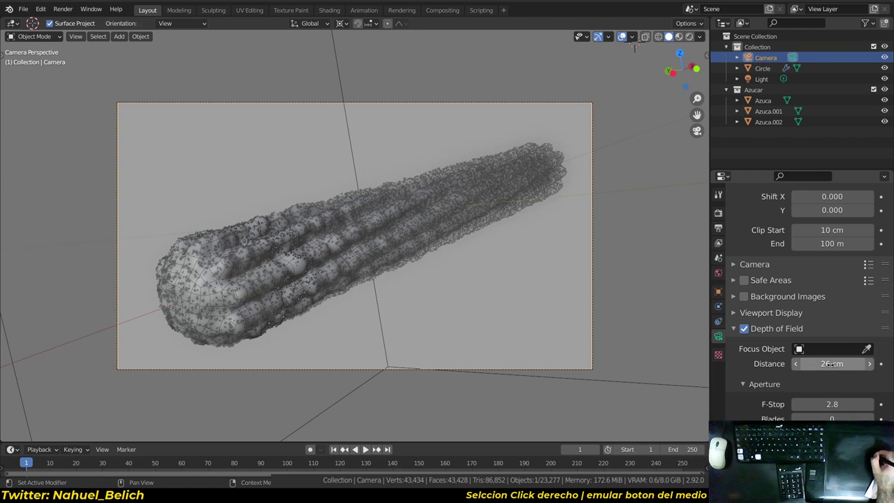
key(e)
click(553, 146)
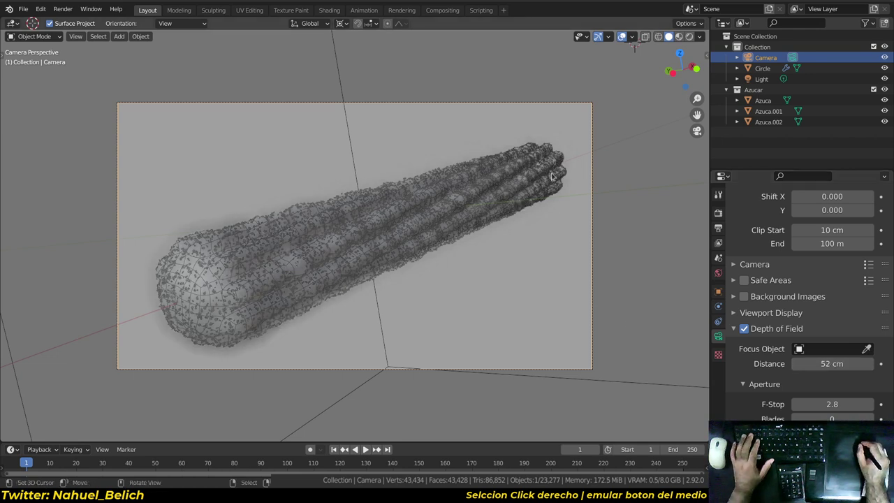
click(246, 276)
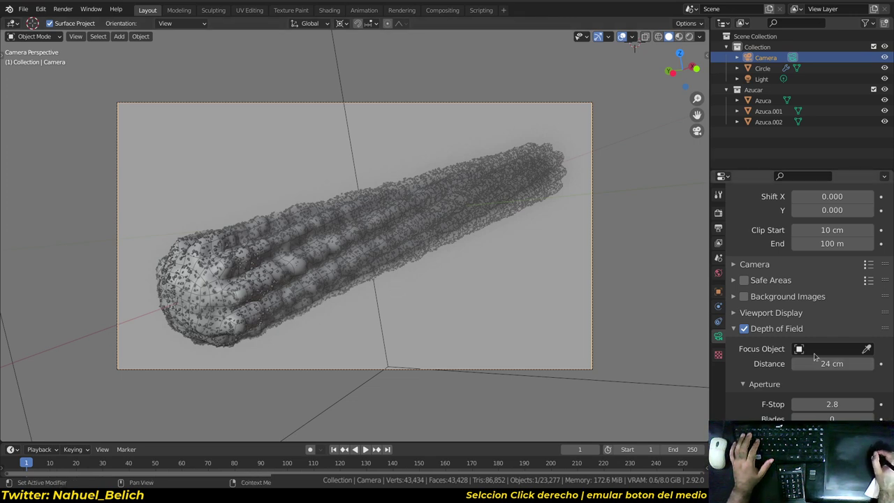
key(e)
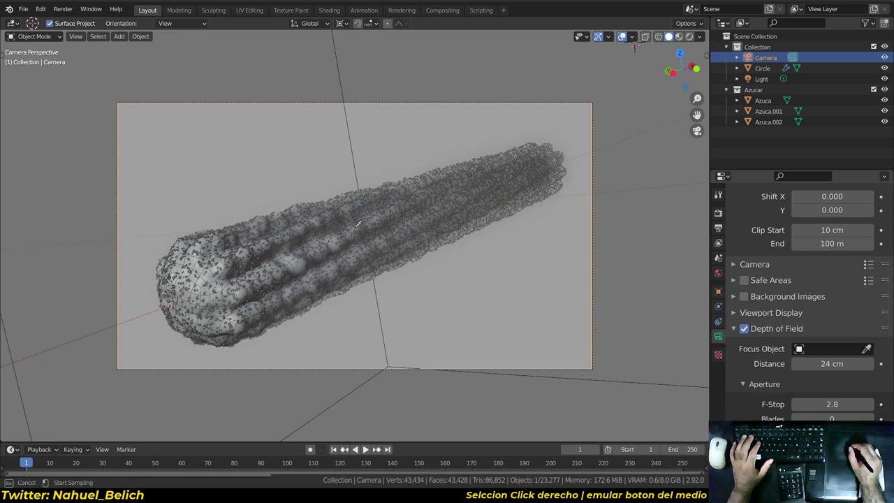
drag(391, 237, 639, 343)
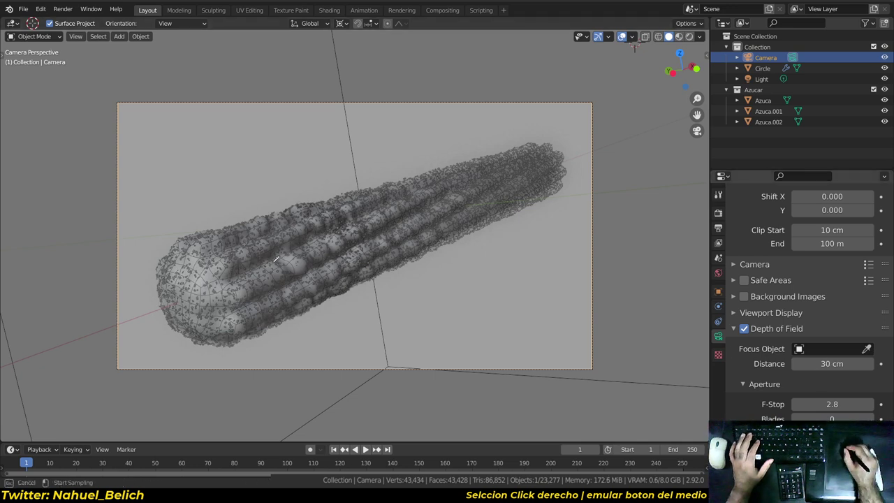
drag(275, 258, 326, 226)
scroll(326, 225, up, 1)
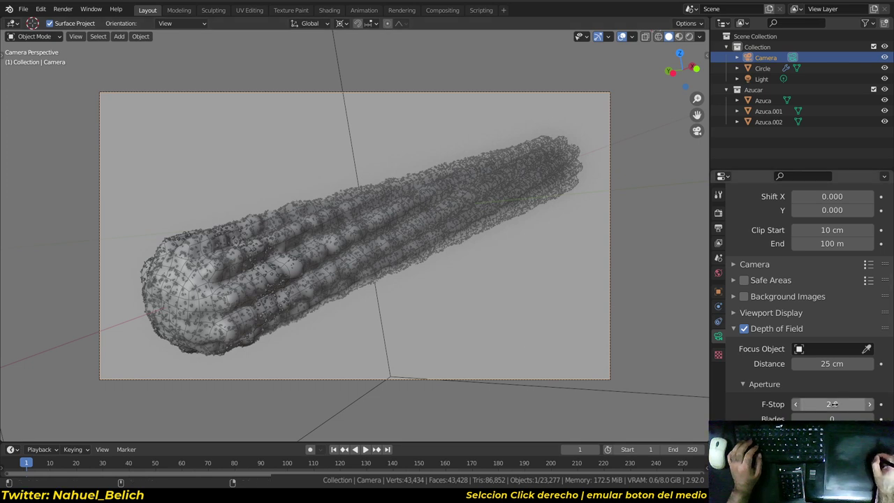
- Hide overlays and sweep the F-Stop up and down to compare blur strength
key(shift+alt+z)
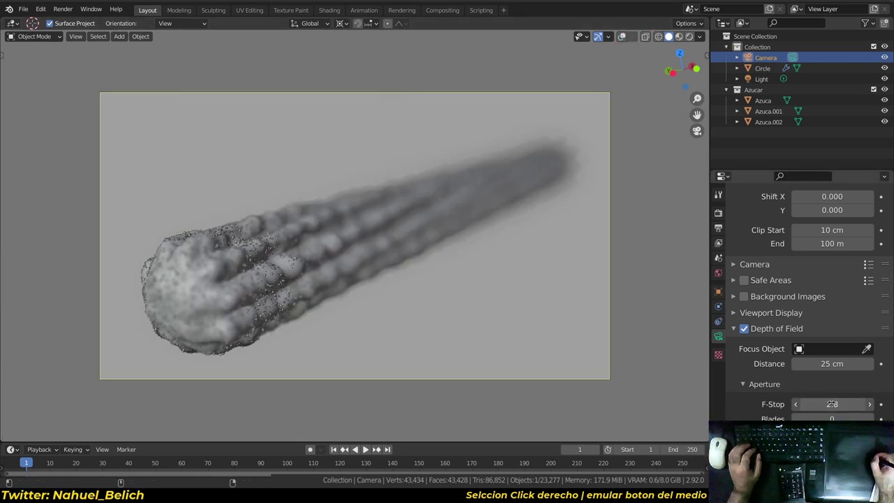
mouse_move(827, 404)
mouse_down()
mouse_move(862, 404)
mouse_move(520, 402)
mouse_up()
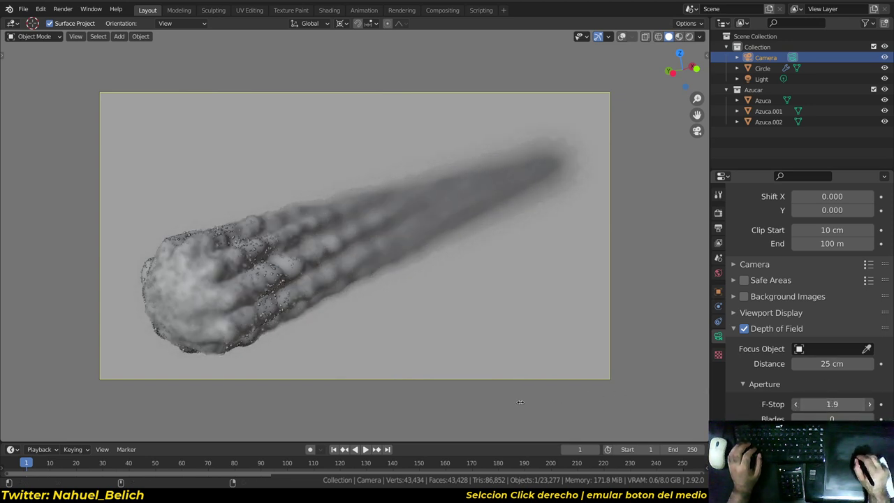
drag(516, 401, 698, 402)
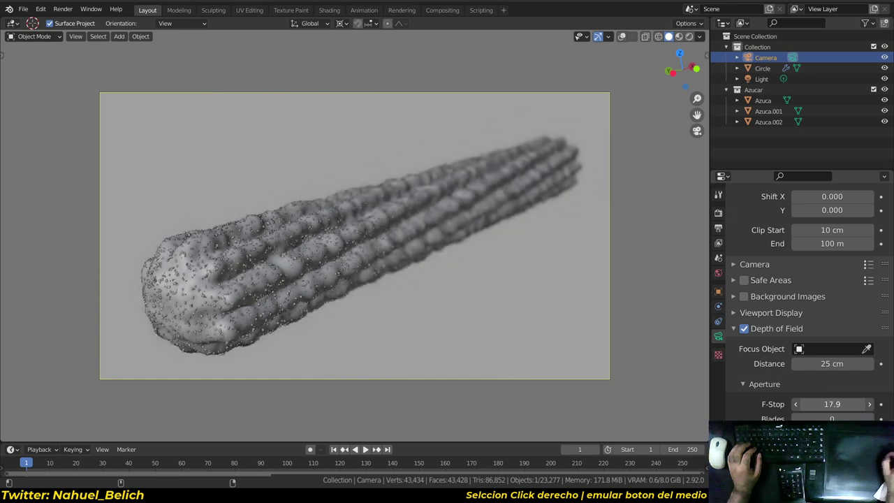
drag(831, 403, 824, 404)
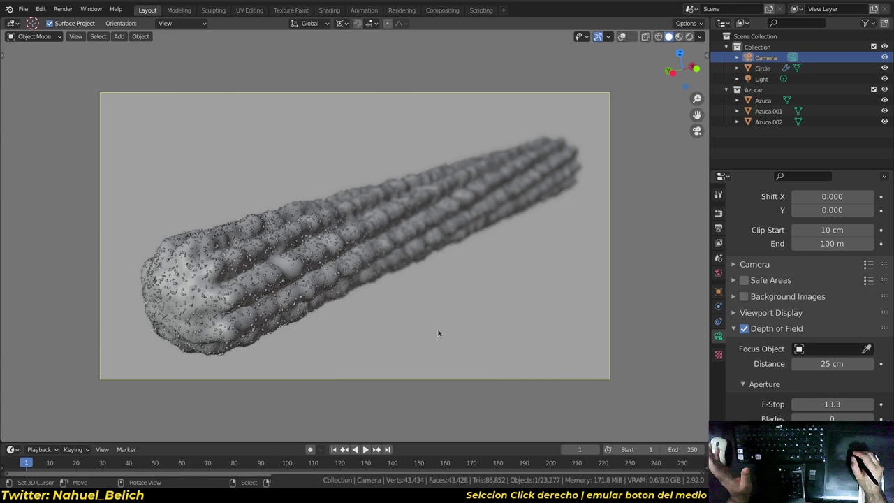
drag(831, 404, 617, 405)
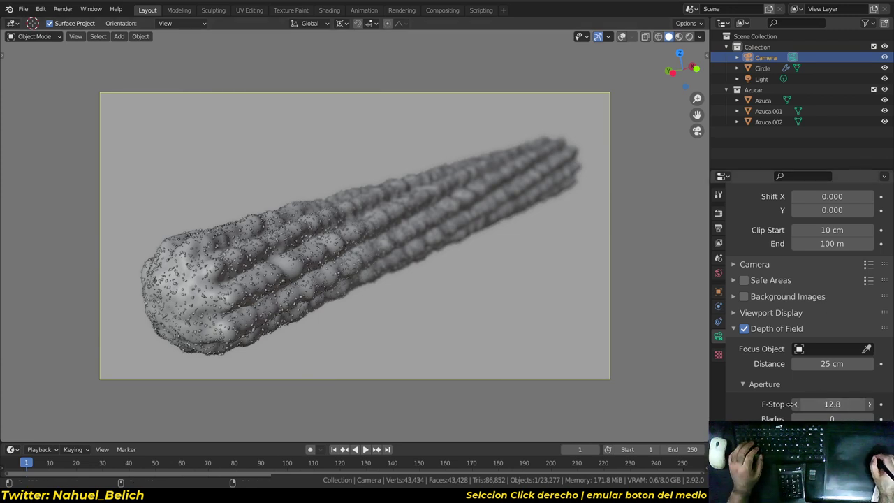
drag(503, 428, 325, 412)
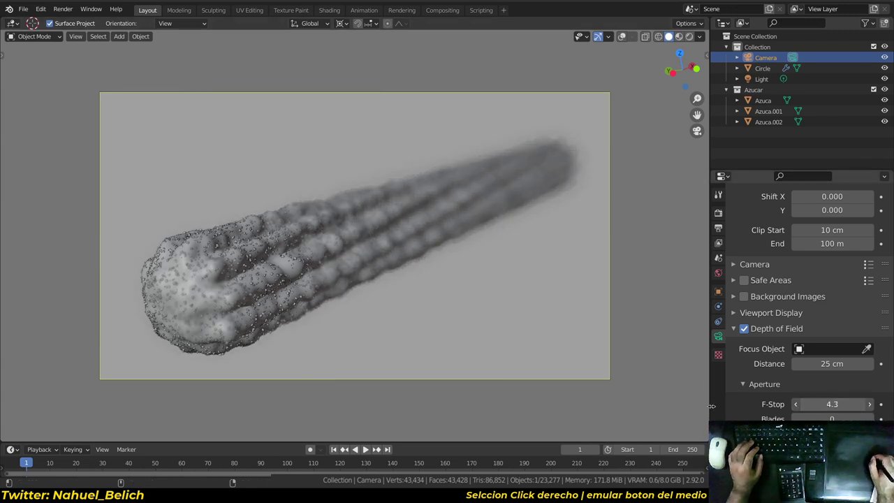
mouse_move(831, 404)
mouse_down()
mouse_move(878, 402)
mouse_move(866, 404)
mouse_up()
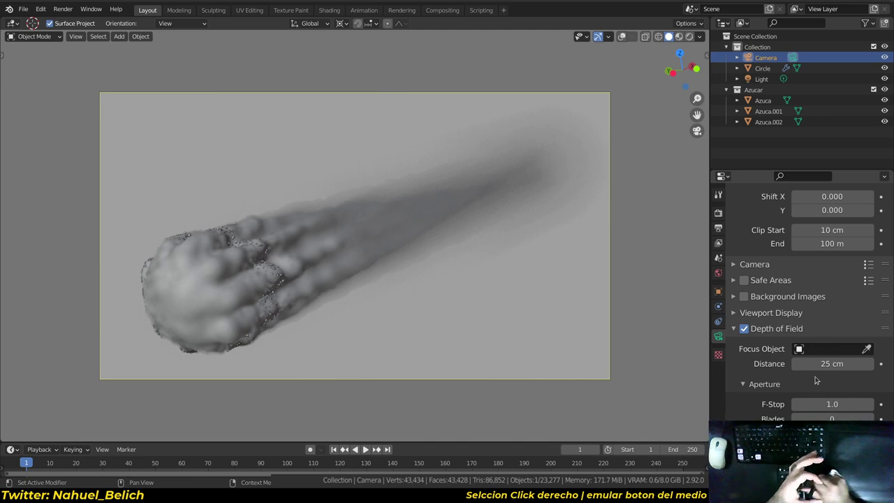
mouse_move(817, 404)
mouse_down()
mouse_move(796, 404)
mouse_move(831, 404)
mouse_up()
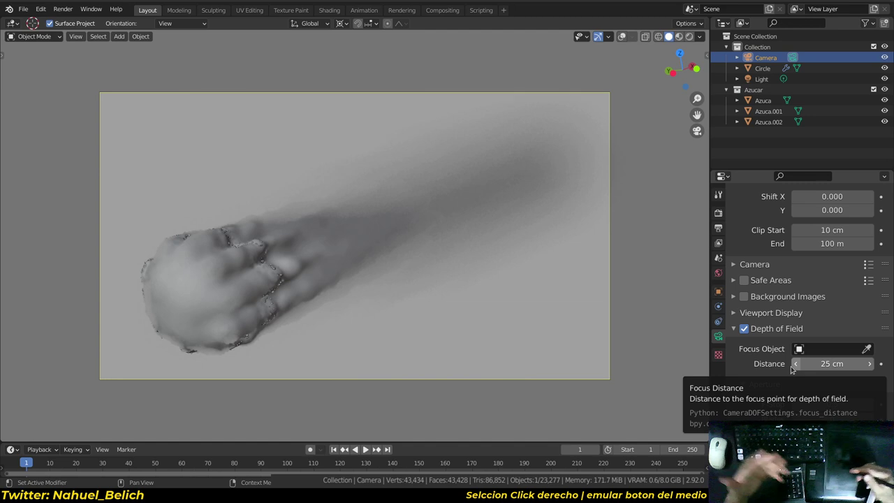
drag(831, 404, 859, 404)
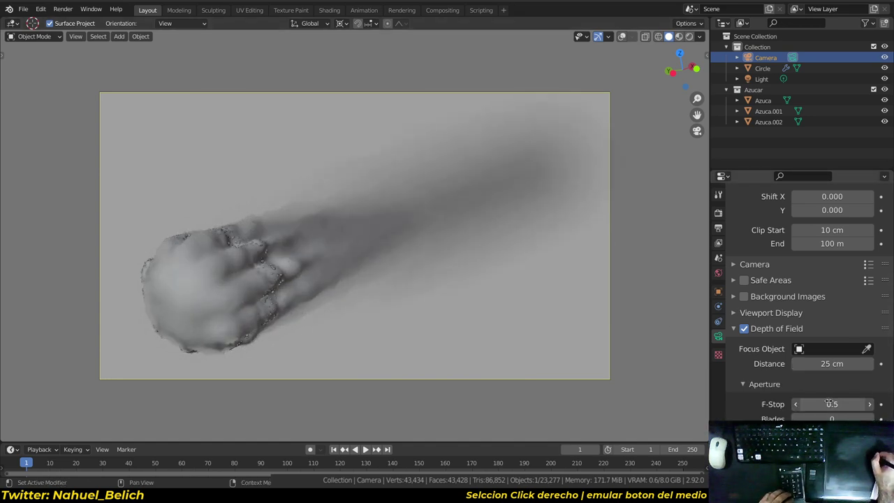
- Test F-Stop values of 0.9, 2.1, 2.8 and 1.2
drag(831, 404, 829, 389)
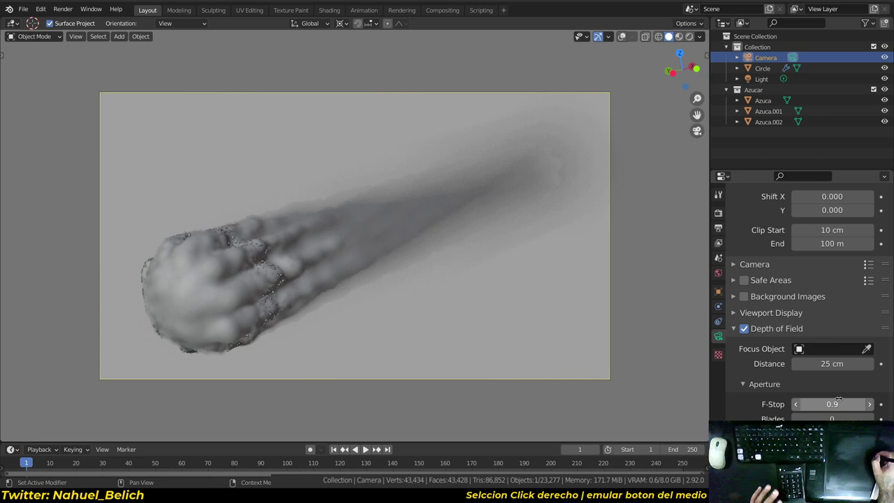
drag(836, 398, 840, 398)
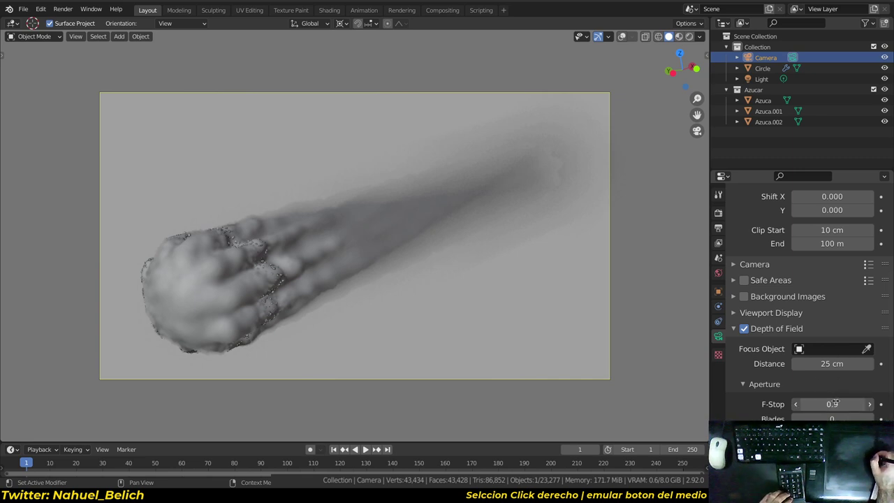
click(840, 399)
text(8)
key(Return)
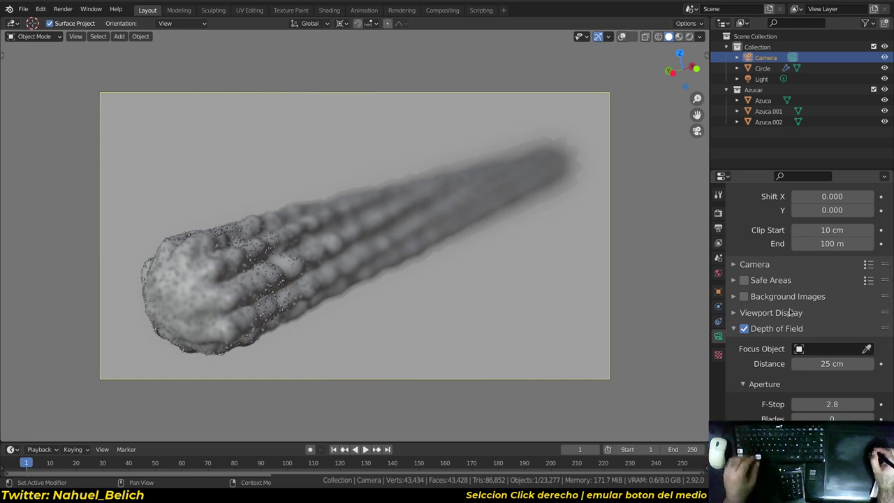
click(830, 404)
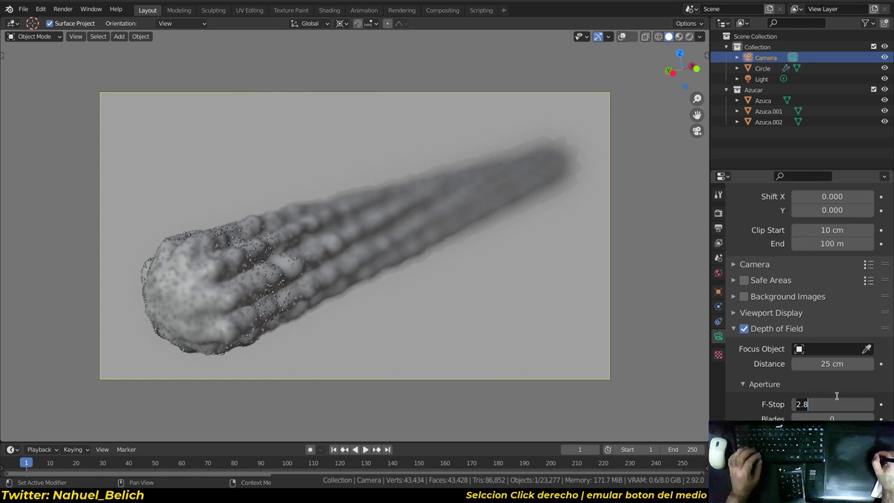
text(1.2)
key(Return)
- Raise the F-Stop to 13.8 for a sharp churro and switch to Rendered shading
click(836, 404)
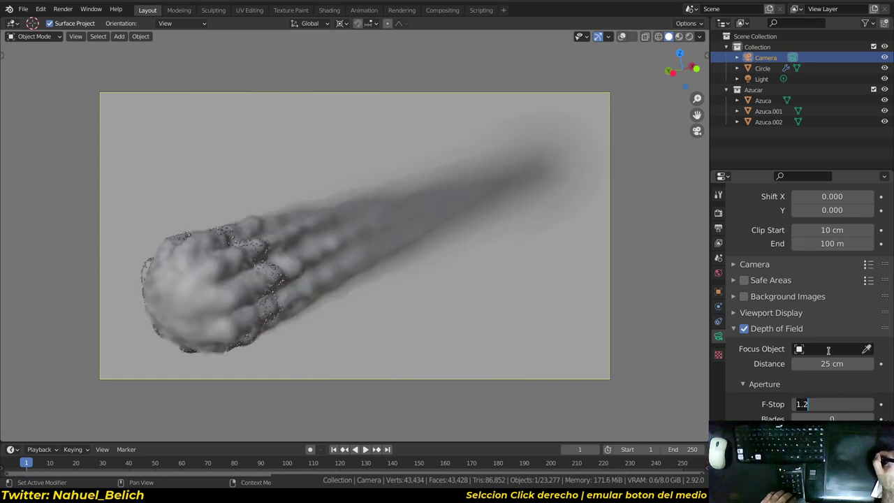
mouse_move(820, 398)
mouse_down()
mouse_move(873, 404)
mouse_move(889, 390)
mouse_move(881, 391)
mouse_up()
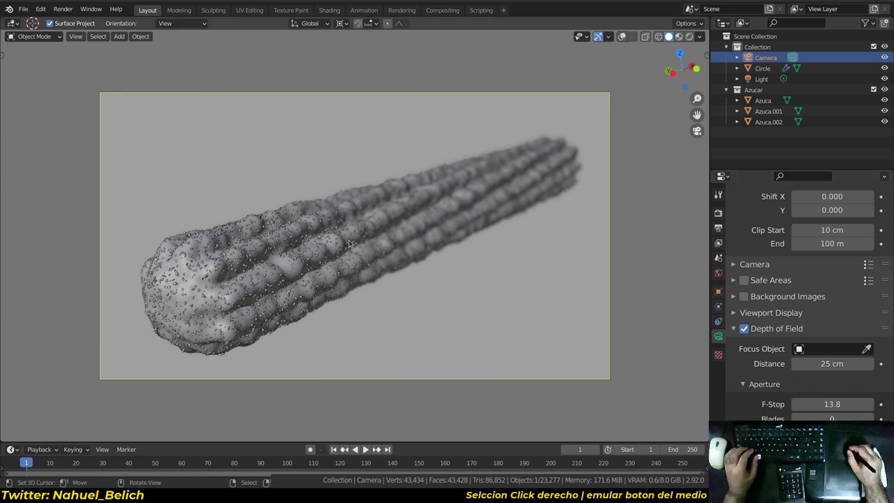
scroll(365, 260, up, 1)
scroll(364, 260, up, 1)
scroll(364, 260, up, 1)
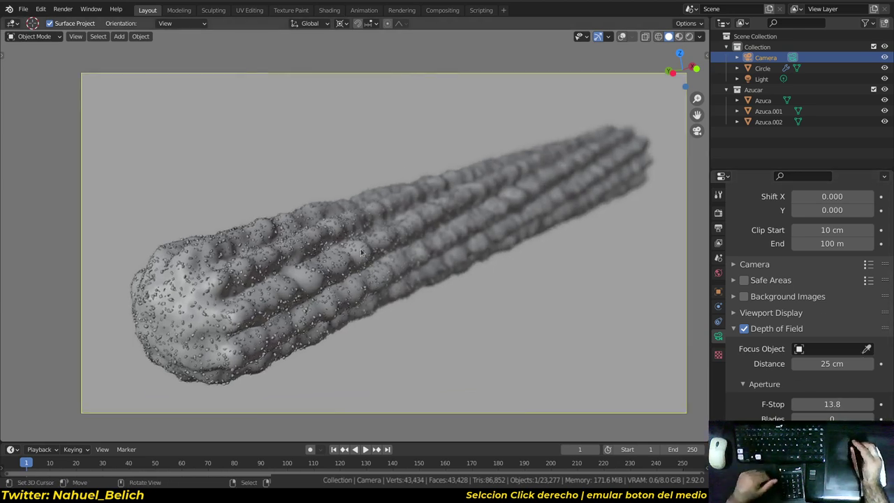
key(z)
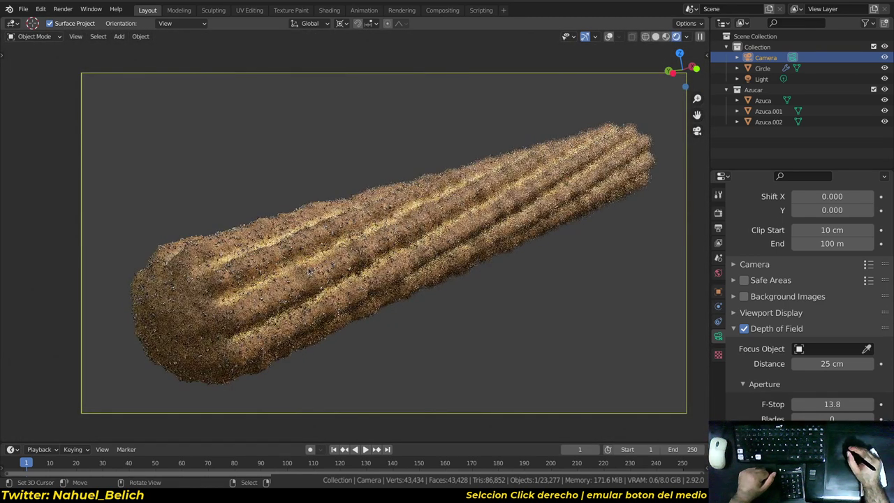
- Set the Circle's Displace strength to 0.005 and split a solid 3D view below the rendered one
right_click(459, 267)
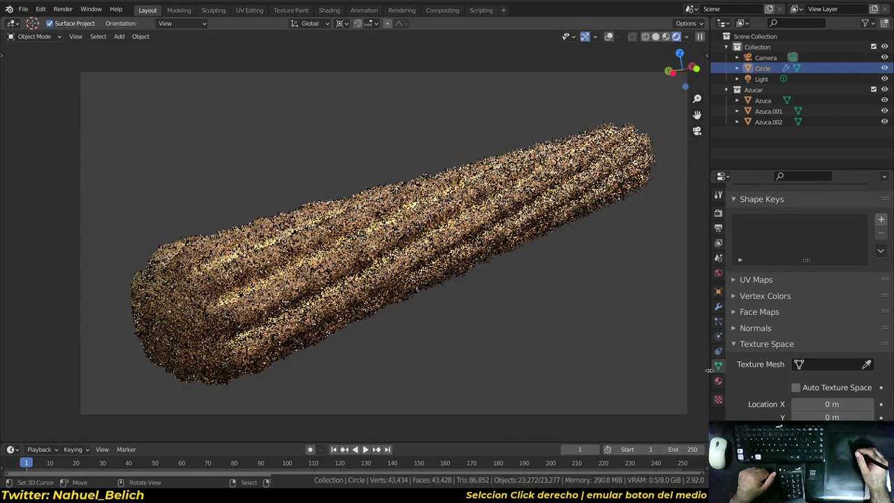
click(717, 306)
click(829, 342)
text(0.005)
key(Return)
click(734, 396)
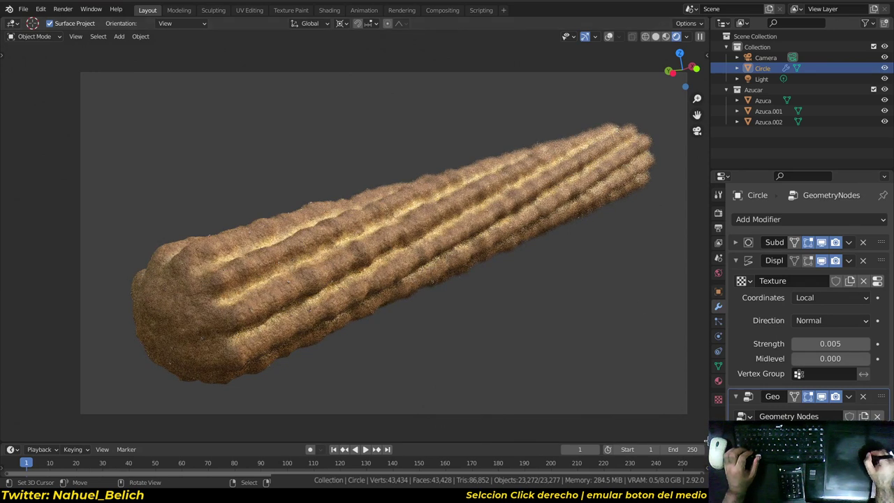
drag(705, 442, 660, 107)
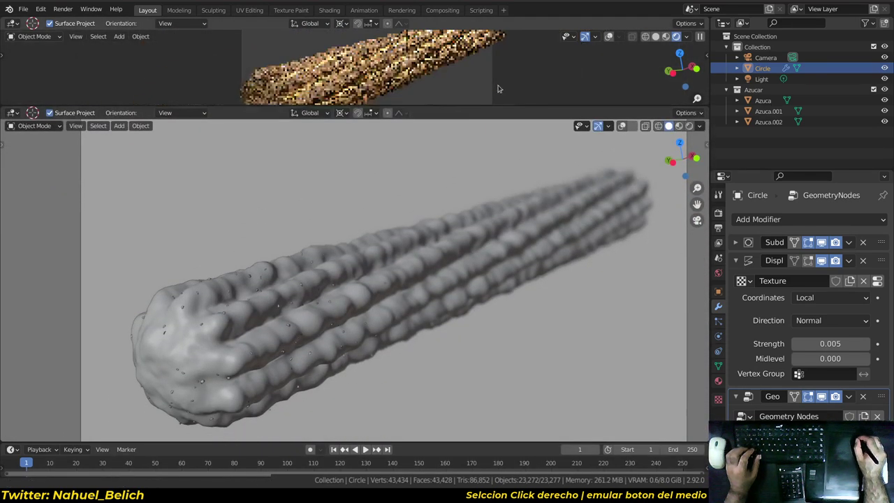
- Enlarge the top preview with smooth rendered shading and frame the camera and churro below
drag(493, 107, 482, 159)
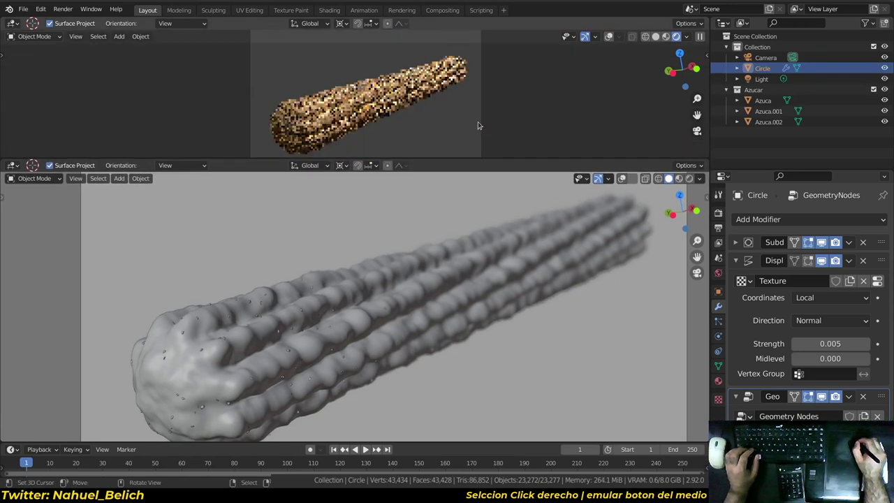
key(z)
click(386, 61)
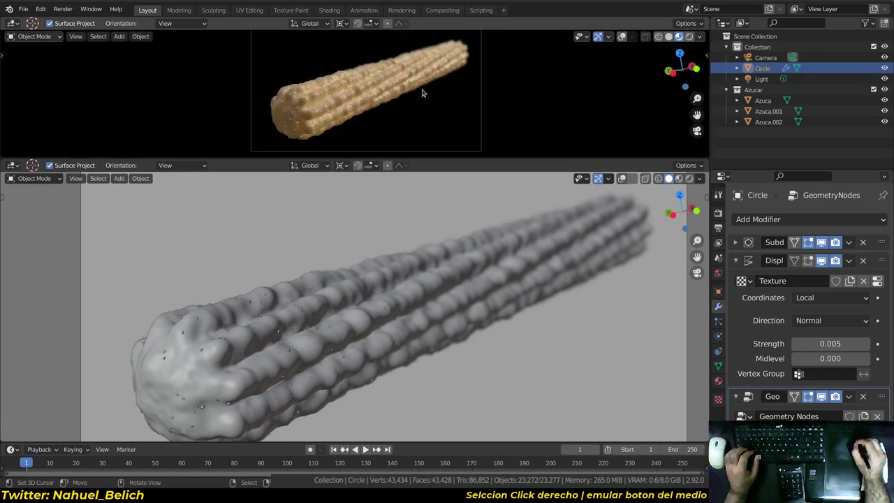
scroll(435, 273, down, 8)
mouse_move(435, 272)
middle_down()
mouse_move(485, 330)
mouse_move(458, 274)
mouse_move(447, 303)
mouse_move(496, 321)
middle_up()
key(shift+alt+z)
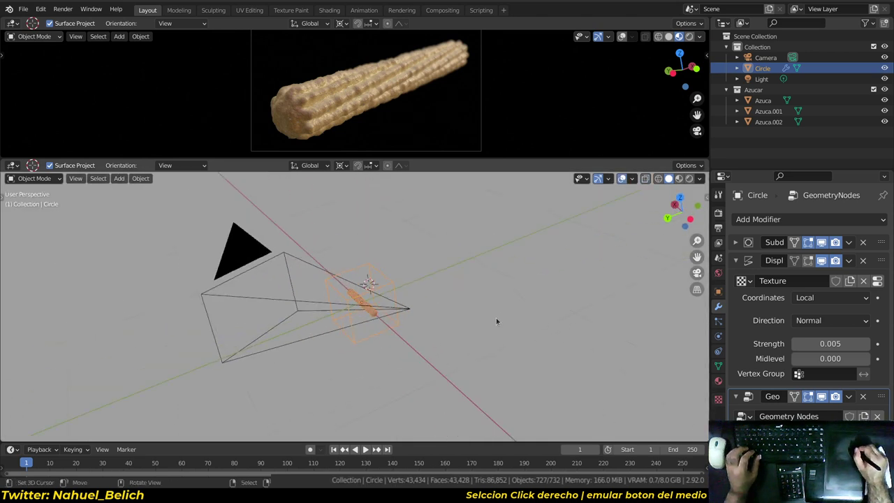
scroll(414, 274, down, 4)
mouse_move(513, 262)
middle_down()
mouse_move(477, 206)
mouse_move(481, 276)
middle_up()
- Select the light and move it to new positions, orbiting to check its placement
right_click(330, 210)
mouse_move(372, 210)
middle_down()
mouse_move(473, 252)
mouse_move(449, 282)
mouse_move(409, 279)
mouse_move(419, 300)
middle_up()
key(g)
click(371, 358)
mouse_move(371, 357)
middle_down()
mouse_move(411, 351)
mouse_move(368, 333)
mouse_move(425, 343)
middle_up()
key(g)
click(336, 287)
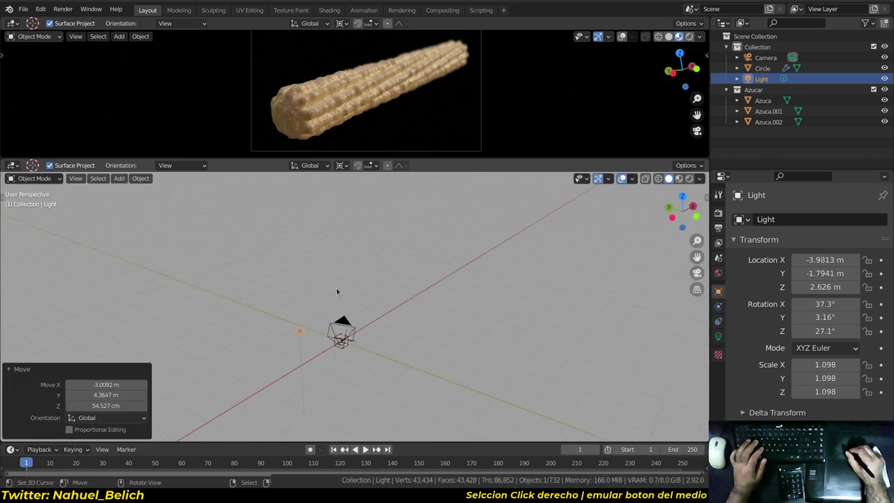
middle_drag(466, 295, 339, 343)
- Settle the light high above the churro at about 41.79 cm, 33.848 cm, 5.2511 m
key(g)
click(376, 311)
mouse_move(376, 311)
middle_down()
mouse_move(374, 302)
mouse_move(396, 290)
middle_up()
key(g)
right_click(314, 265)
key(g)
click(384, 297)
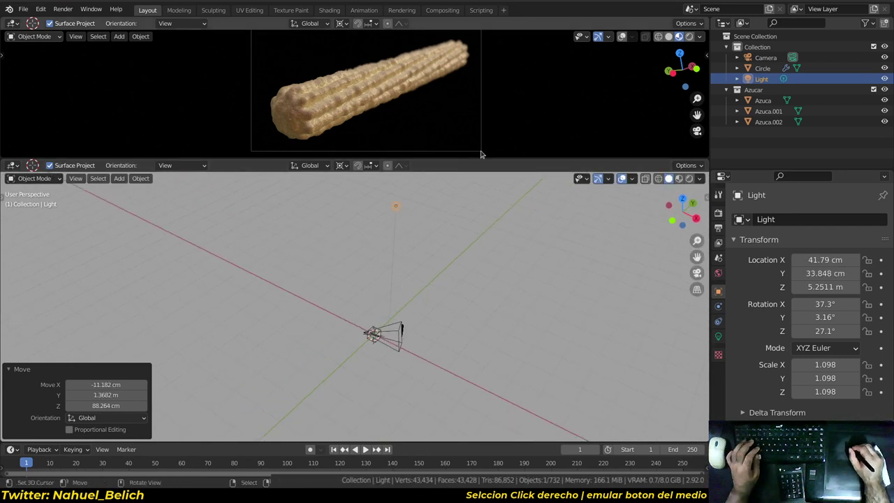
click(699, 37)
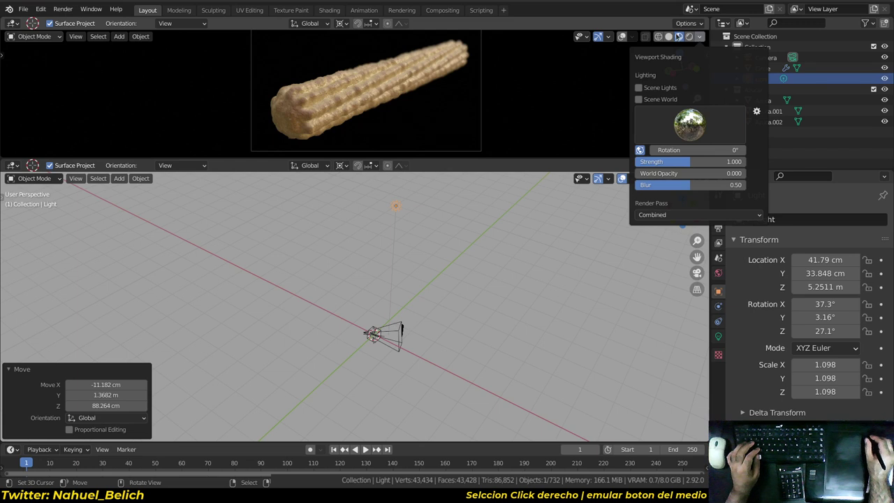
- Toggle the preview's Scene Lights and Scene World options in viewport shading
click(678, 37)
click(700, 37)
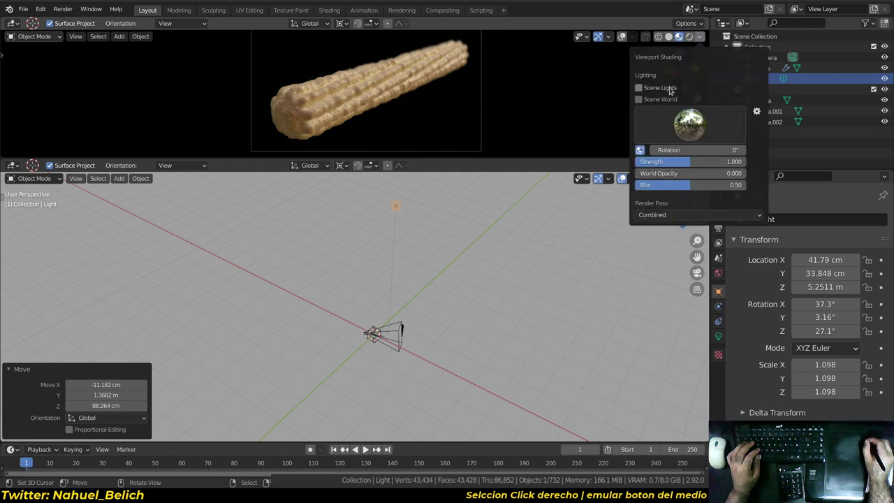
click(638, 88)
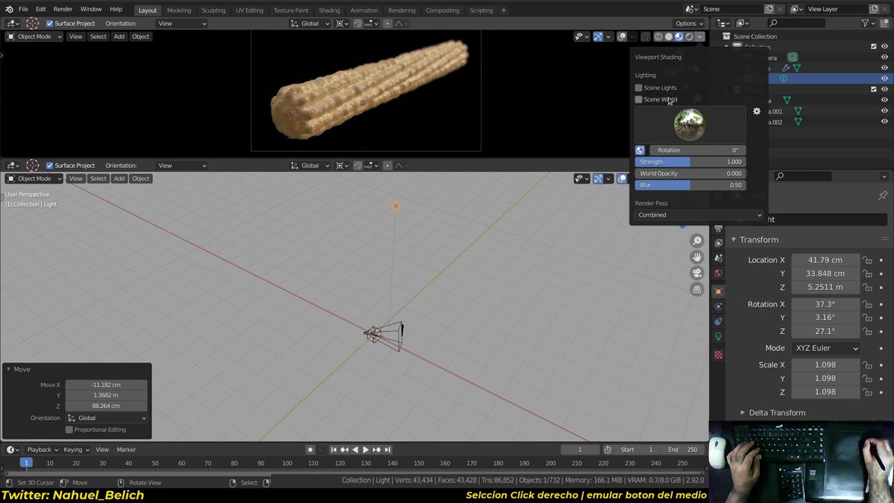
click(657, 100)
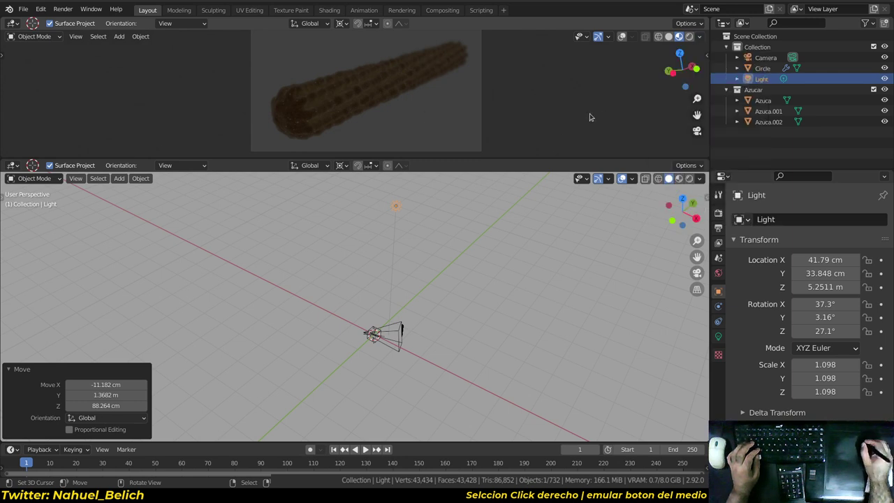
click(700, 36)
- Light the preview with the outdoor sky HDRI at strength 0.858 after trying several others
click(650, 101)
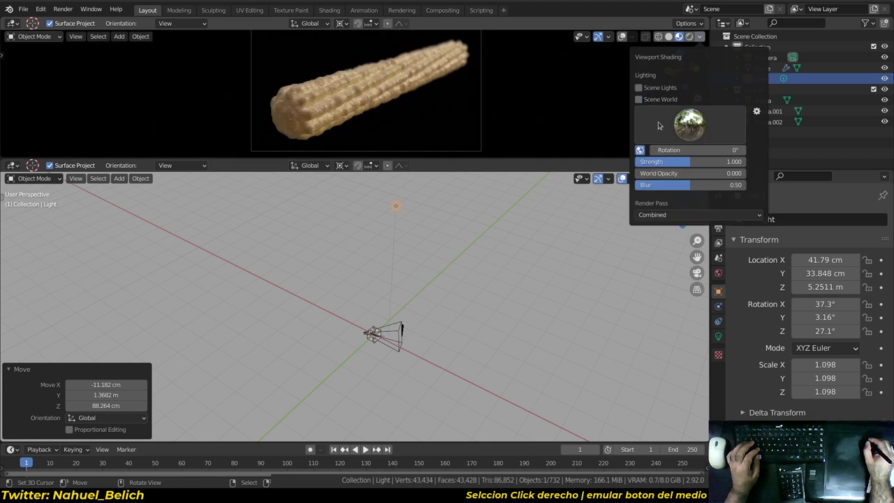
click(687, 140)
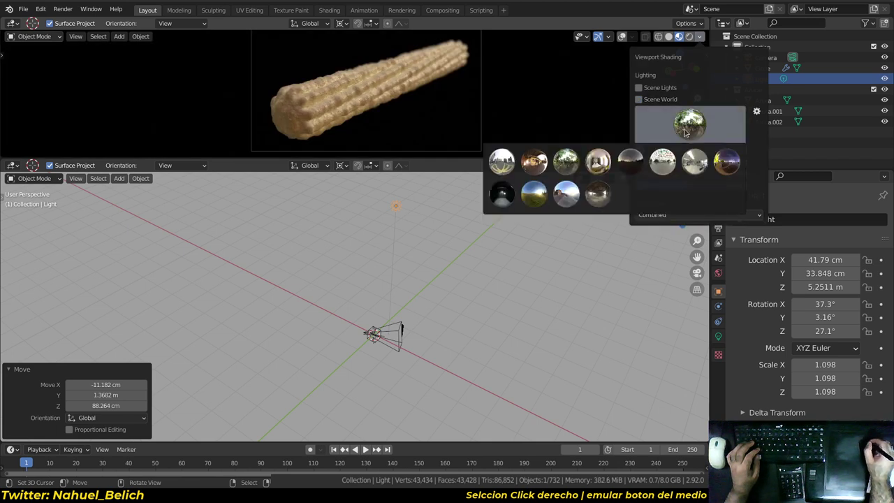
click(599, 164)
click(689, 131)
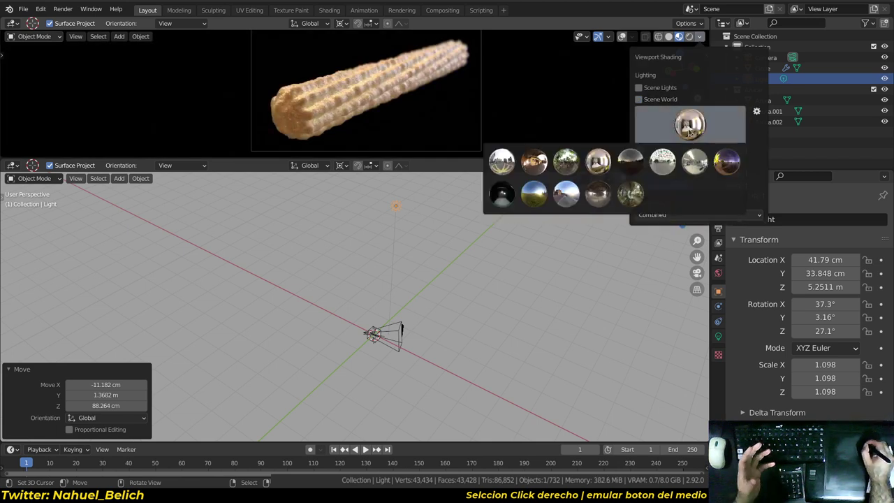
click(598, 194)
click(685, 131)
click(535, 198)
drag(706, 162, 679, 162)
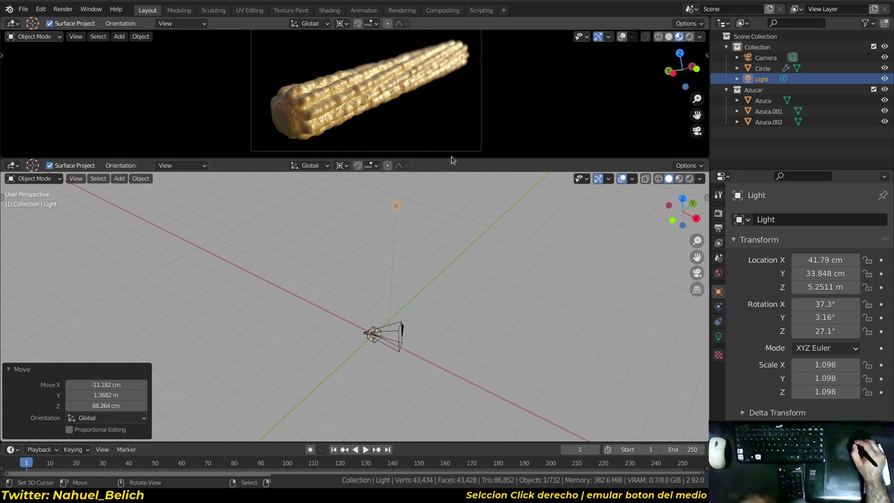
- Give the camera preview area more room and adjust its zoom
drag(450, 164, 446, 230)
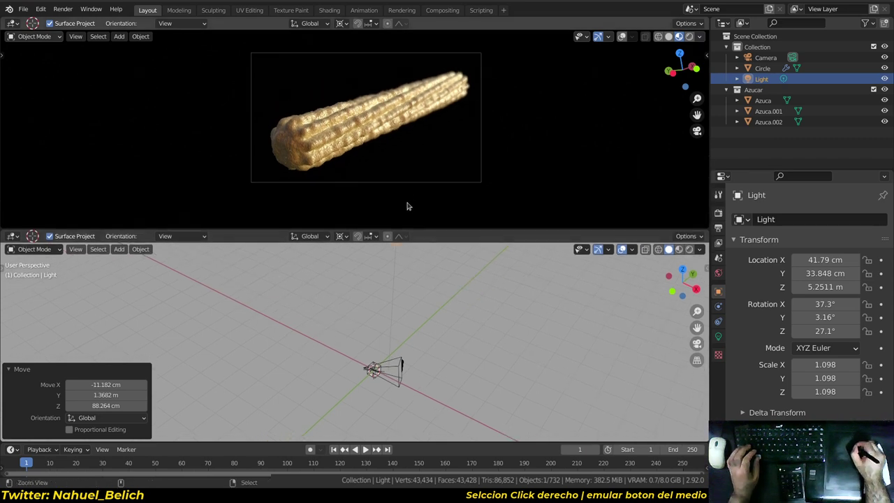
scroll(431, 123, up, 4)
scroll(439, 125, down, 3)
scroll(439, 139, down, 2)
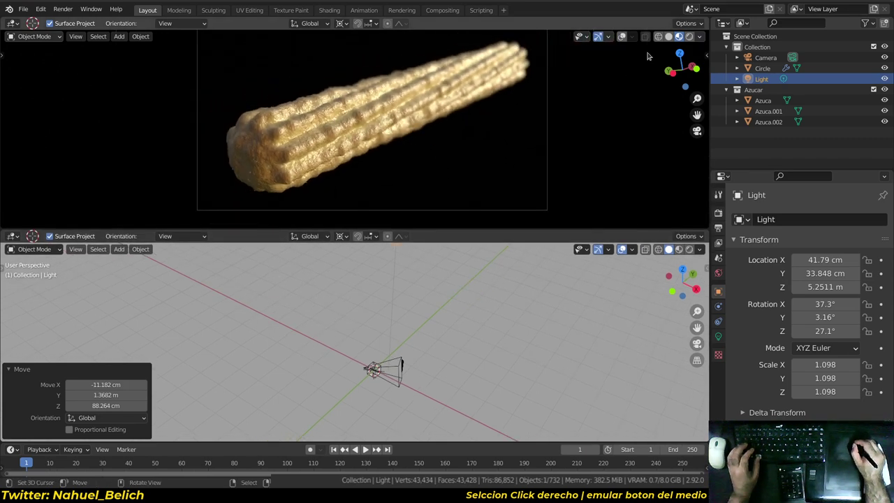
click(700, 37)
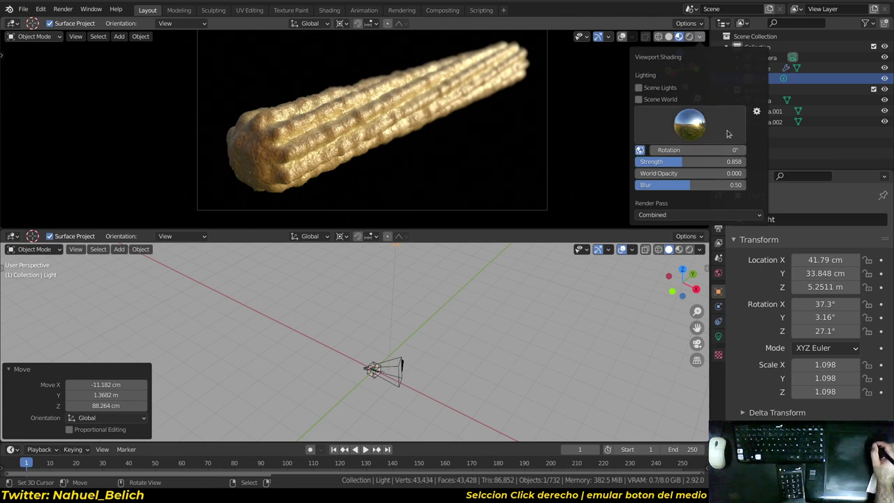
- Enable Scene Lights and Scene World for the rendered preview
click(718, 272)
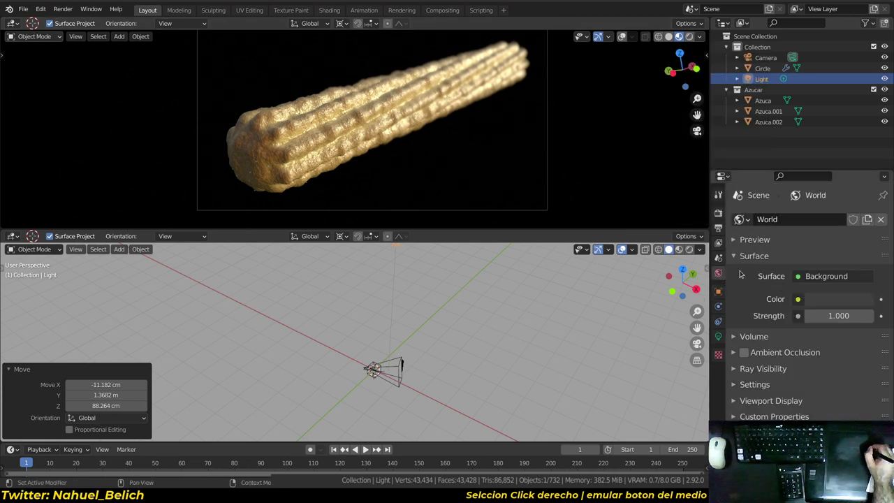
click(717, 213)
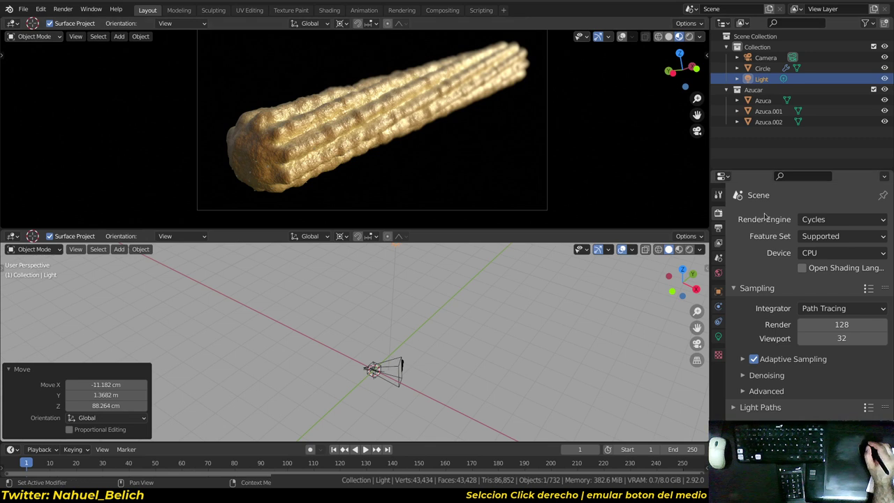
click(700, 36)
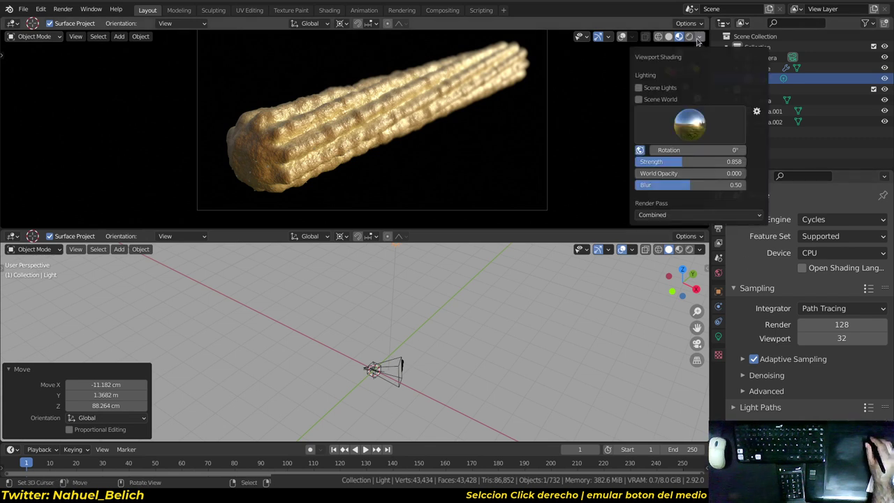
click(639, 88)
click(639, 99)
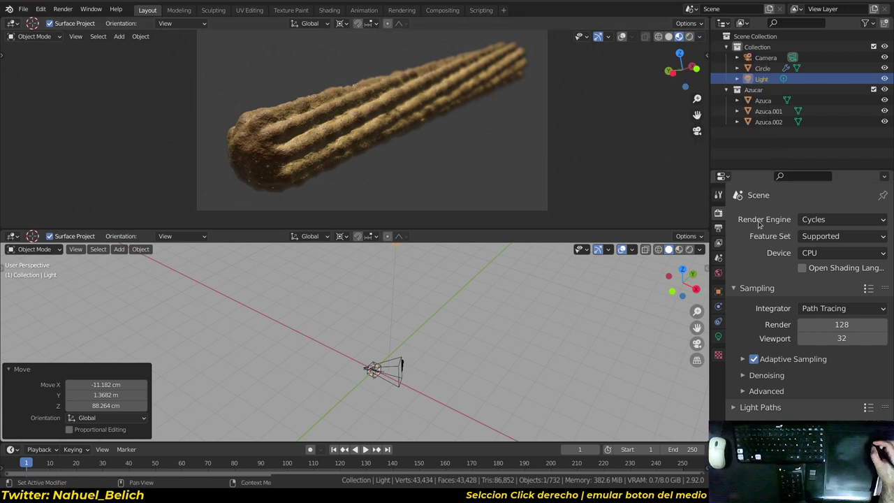
- Set the World colour to teal and turn the lower view into a shader node editor
click(719, 274)
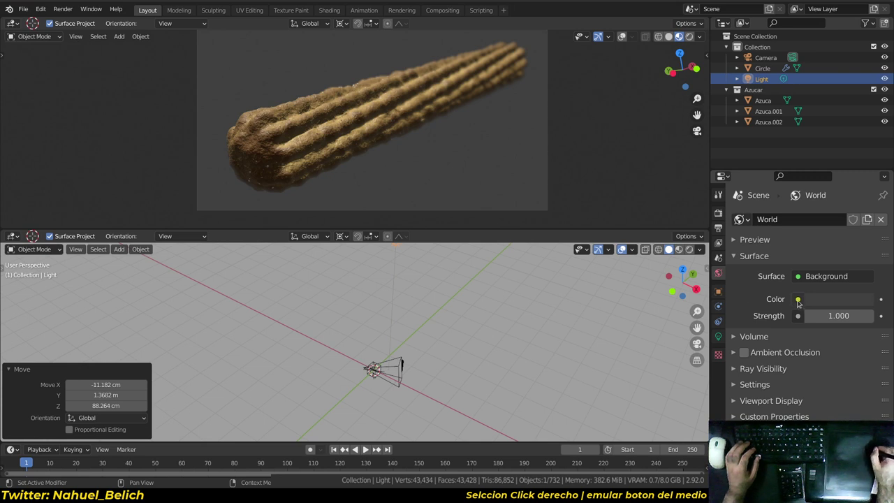
click(830, 299)
drag(809, 171, 797, 117)
drag(863, 133, 864, 159)
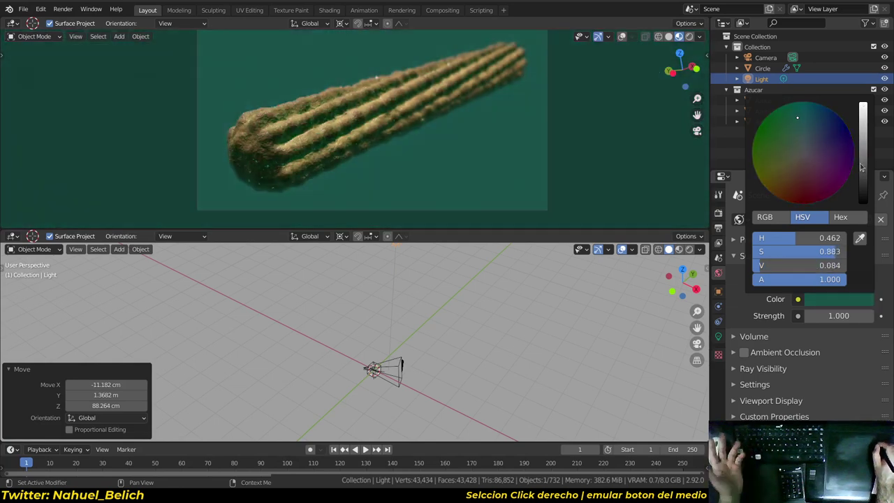
click(798, 300)
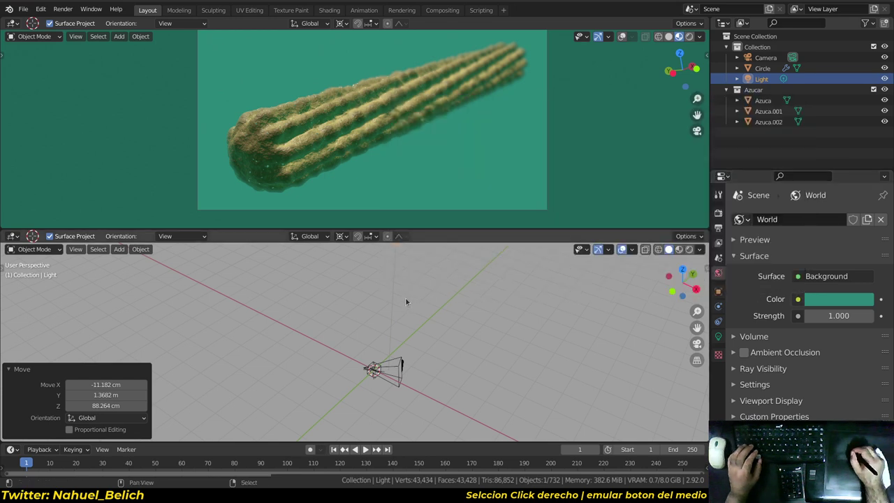
key(shift+F3)
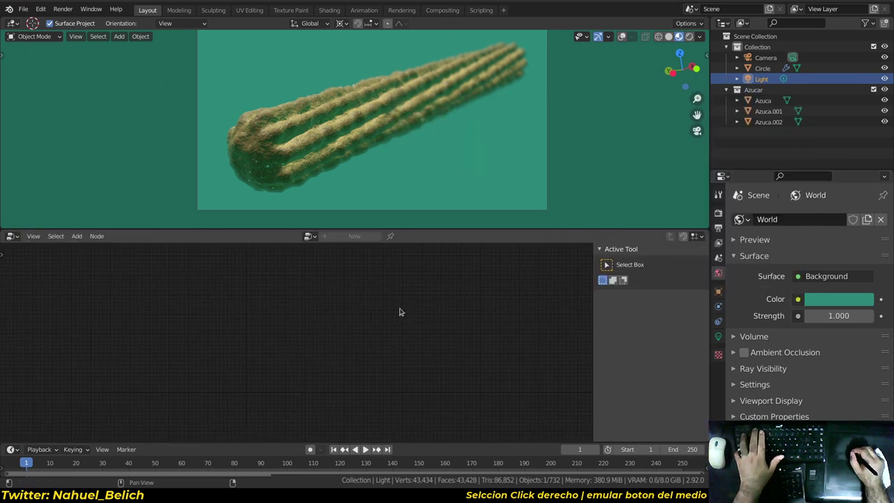
- Show World shader nodes and link a new Environment Texture to the Background colour
click(62, 238)
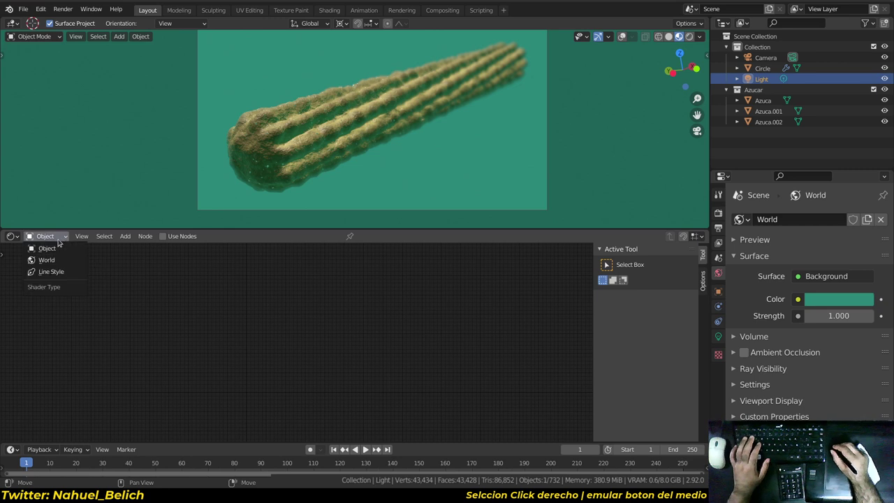
click(60, 261)
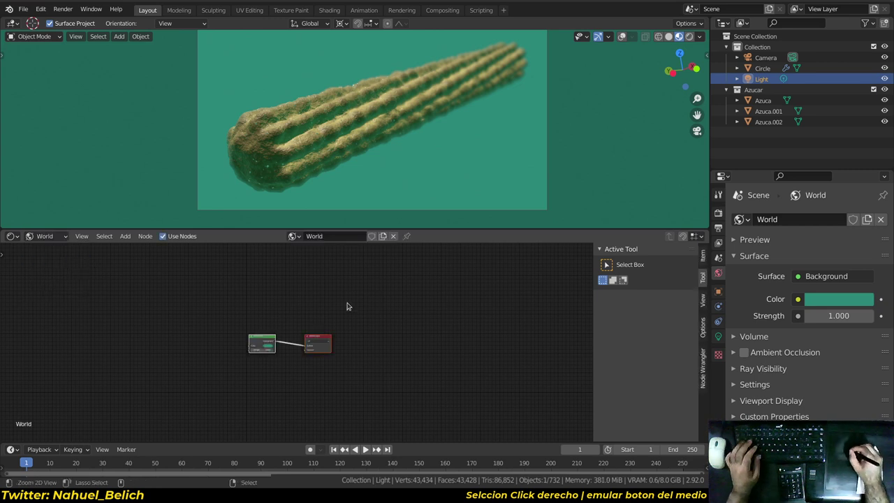
key(Home)
key(shift+a)
mouse_move(207, 325)
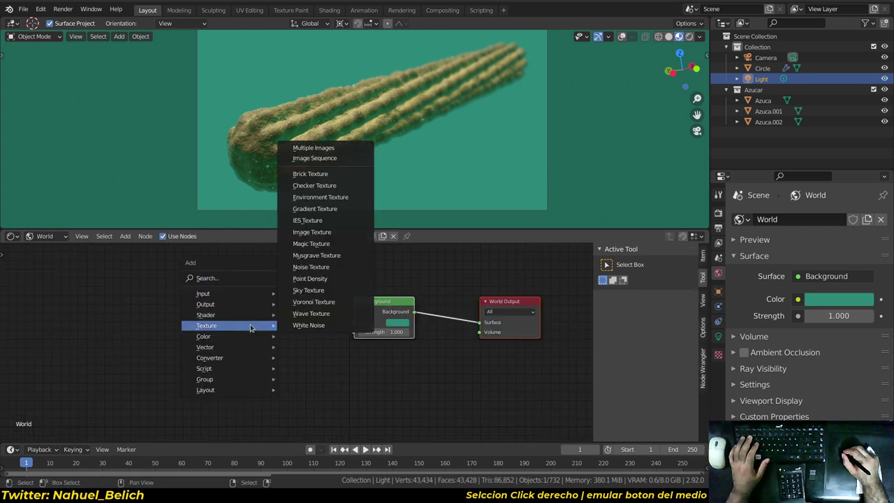
click(348, 201)
click(214, 294)
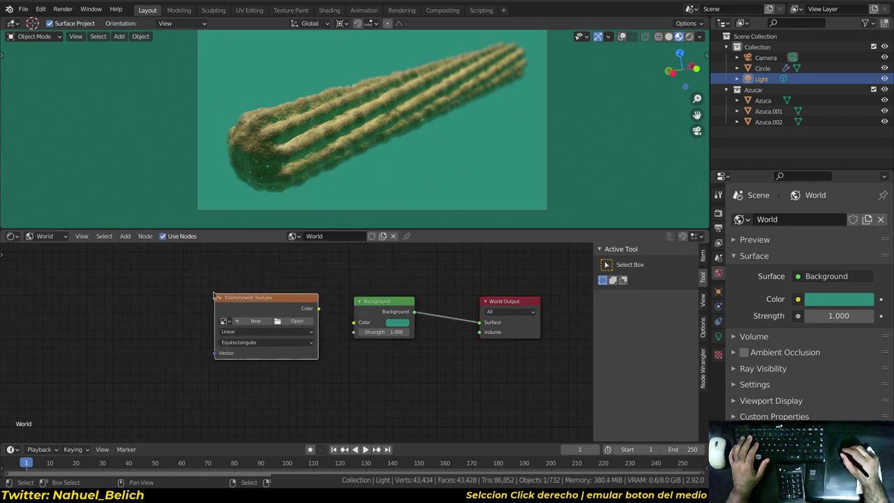
drag(348, 328, 354, 323)
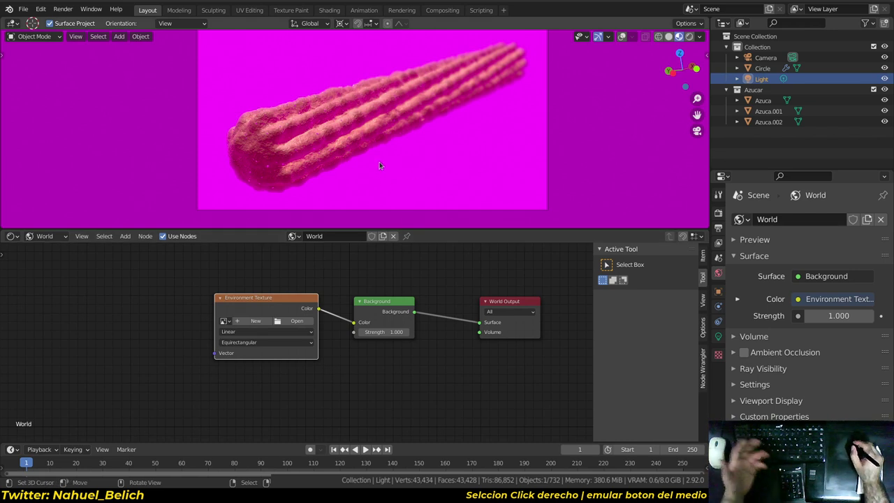
- Load aerodynamics_workshop_2k.hdr from the Greg_Zaal_HDRIs folder into the Environment Texture
click(294, 322)
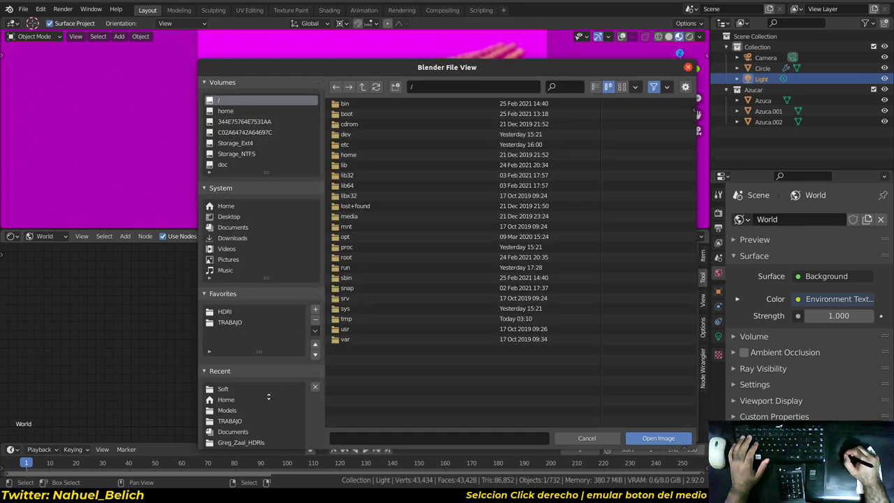
scroll(266, 292, down, 3)
click(242, 258)
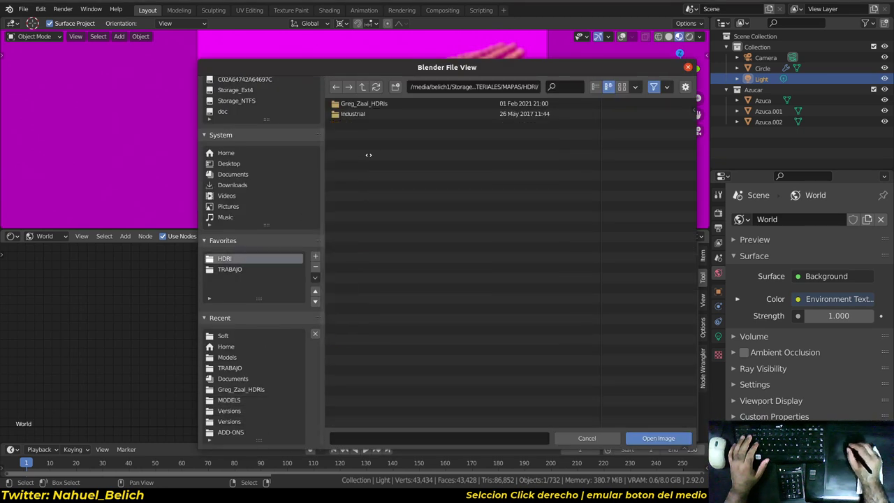
double_click(388, 105)
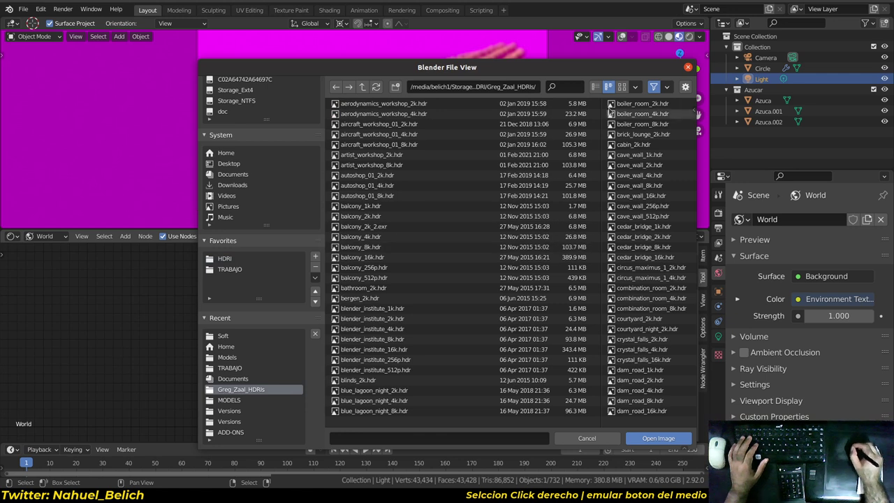
click(622, 87)
drag(625, 65, 548, 59)
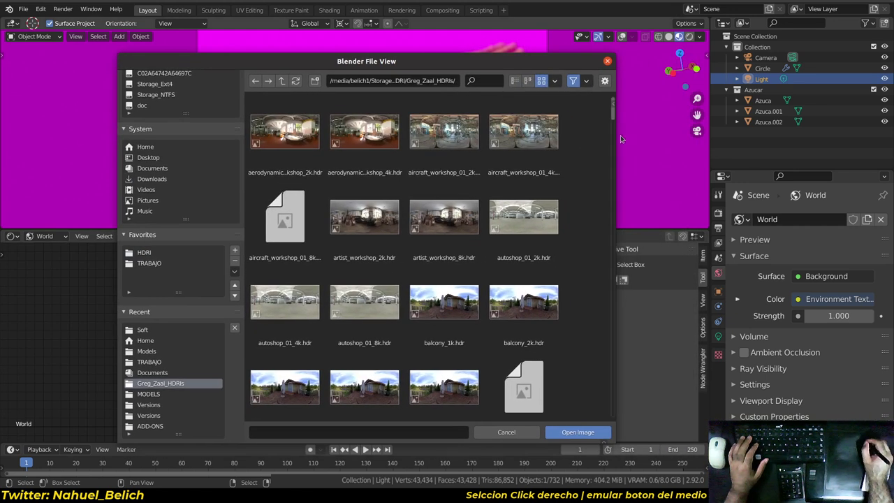
mouse_move(613, 136)
mouse_down()
mouse_move(708, 132)
mouse_move(708, 162)
mouse_up()
scroll(708, 161, down, 5)
scroll(708, 161, down, 5)
key(Return)
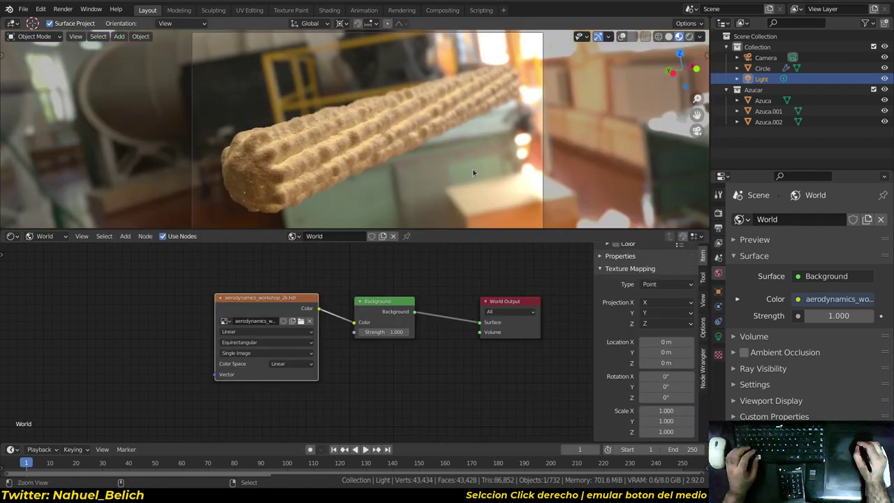
- Widen the environment node and sidebar, then experiment with rotating the HDRI around Z
middle_drag(473, 172, 475, 150)
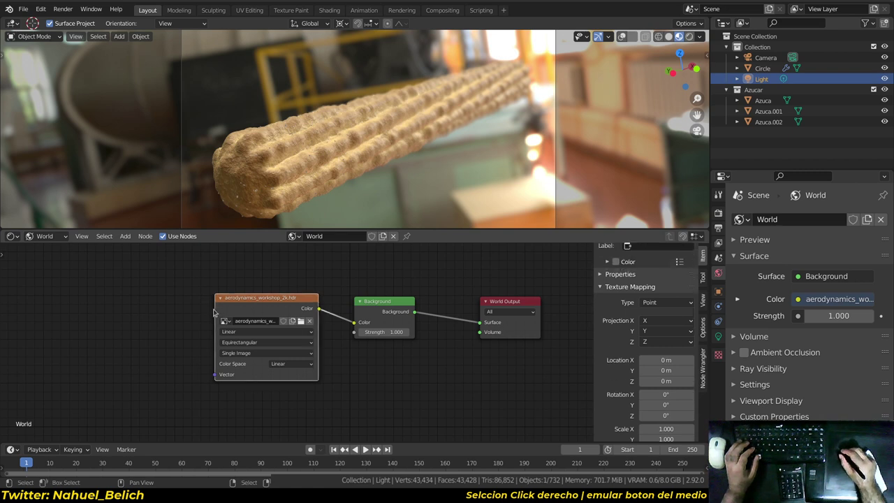
drag(214, 308, 157, 314)
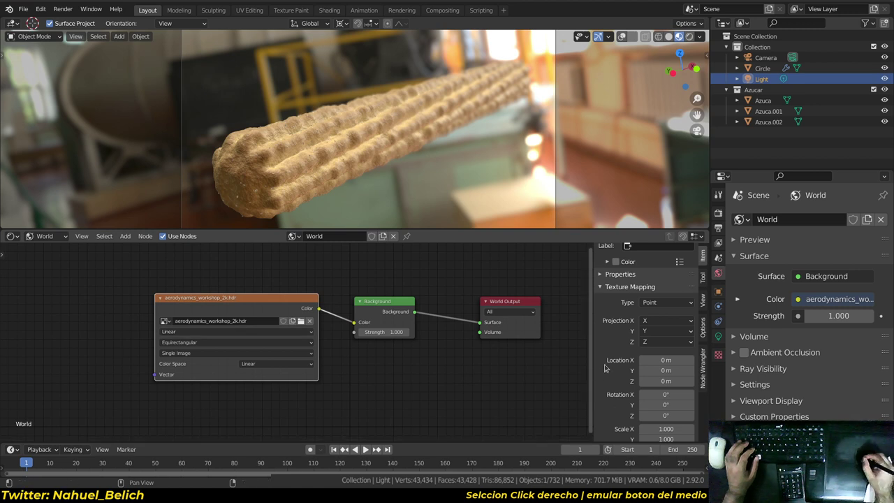
mouse_move(594, 333)
mouse_down()
mouse_move(726, 321)
mouse_move(574, 333)
mouse_up()
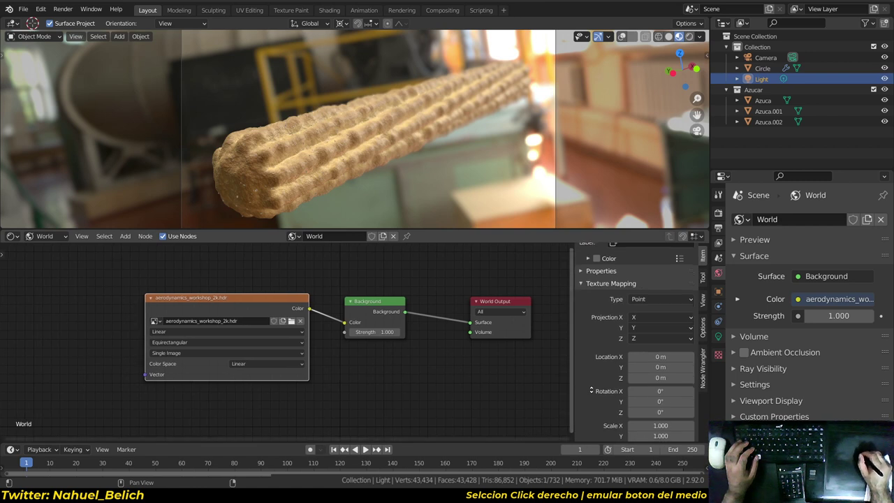
scroll(614, 335, up, 3)
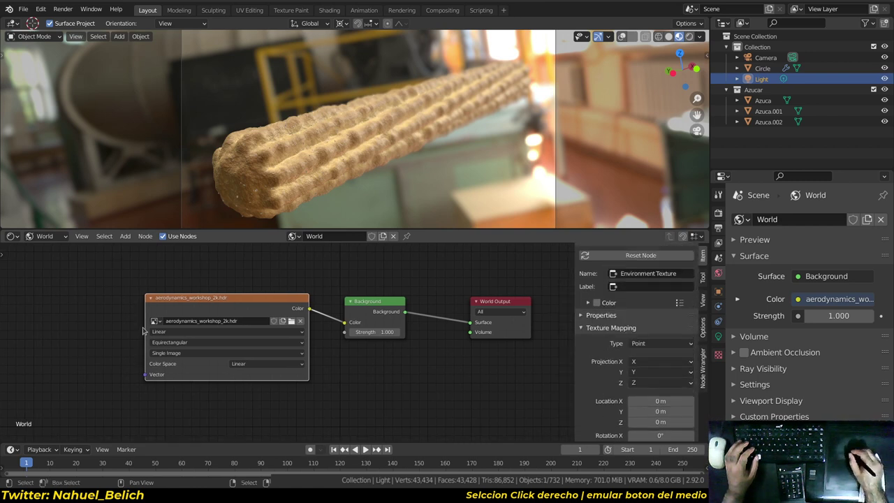
scroll(634, 375, down, 3)
drag(658, 397, 650, 397)
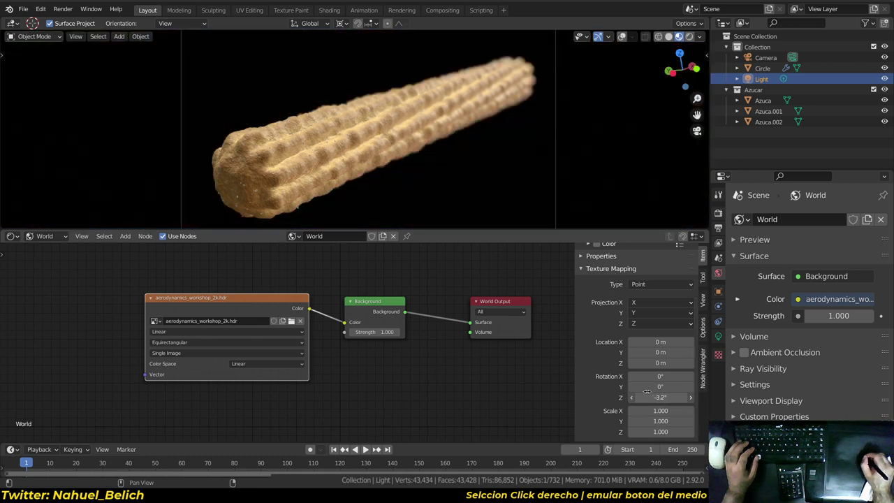
drag(302, 345, 294, 345)
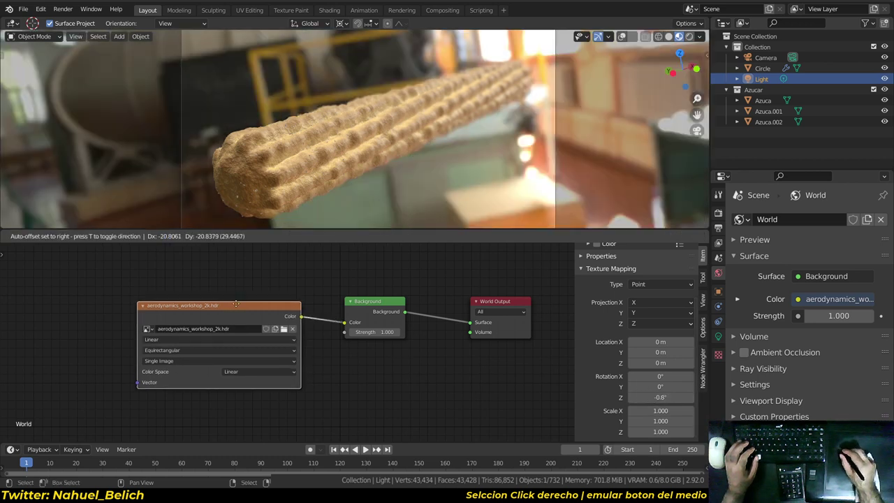
mouse_move(660, 398)
mouse_down()
mouse_move(688, 398)
mouse_move(459, 371)
mouse_move(658, 381)
mouse_move(643, 354)
mouse_move(673, 359)
mouse_up()
- Reset the HDRI mapping to X scale 1.000 and Z rotation 3.8°
key(Return)
key(BackSpace)
key(BackSpace)
key(BackSpace)
drag(664, 412, 670, 411)
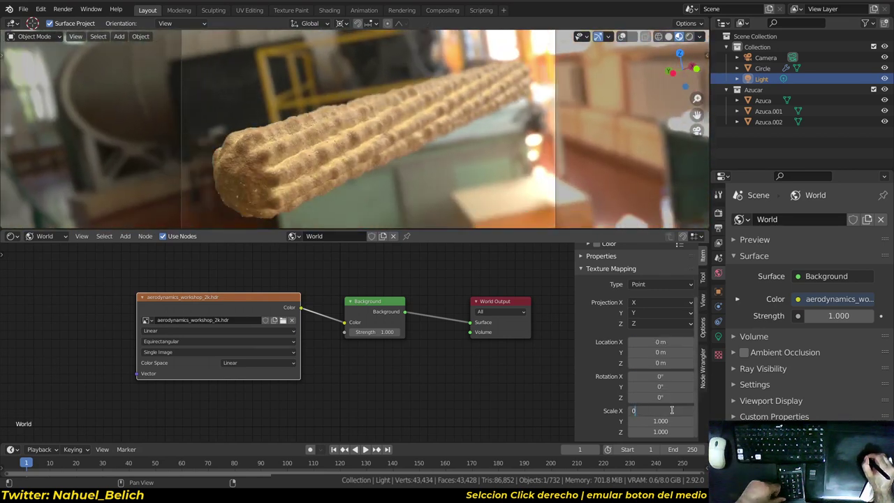
text(1)
key(Return)
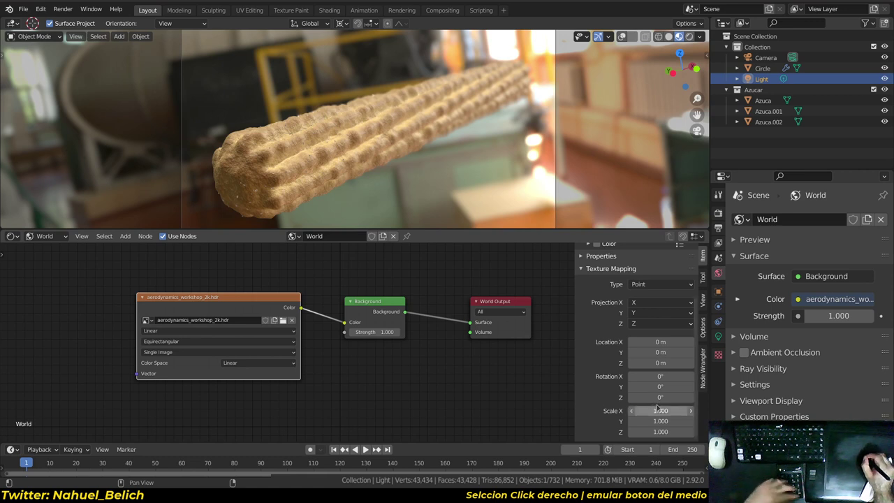
drag(661, 397, 674, 397)
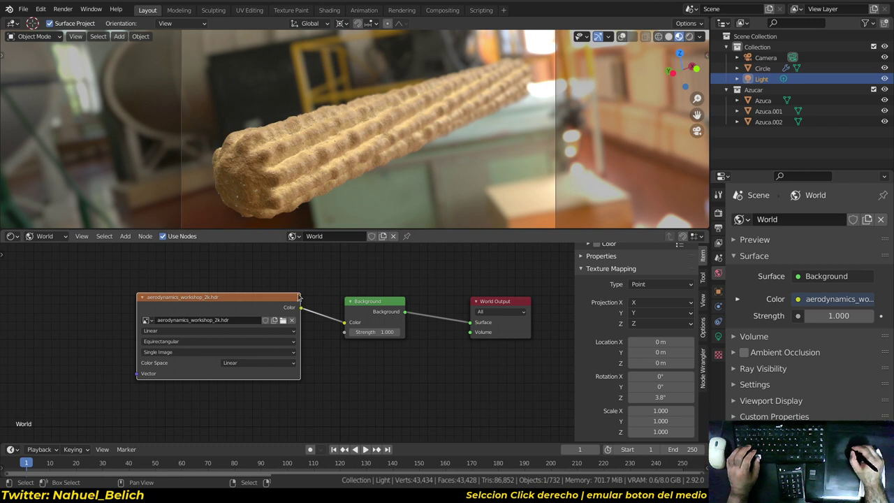
- Return to the World node tree and lower the background strength toward 0.330
key(shift+F4)
key(shift+F5)
key(shift+F3)
key(shift+F4)
key(shift+F3)
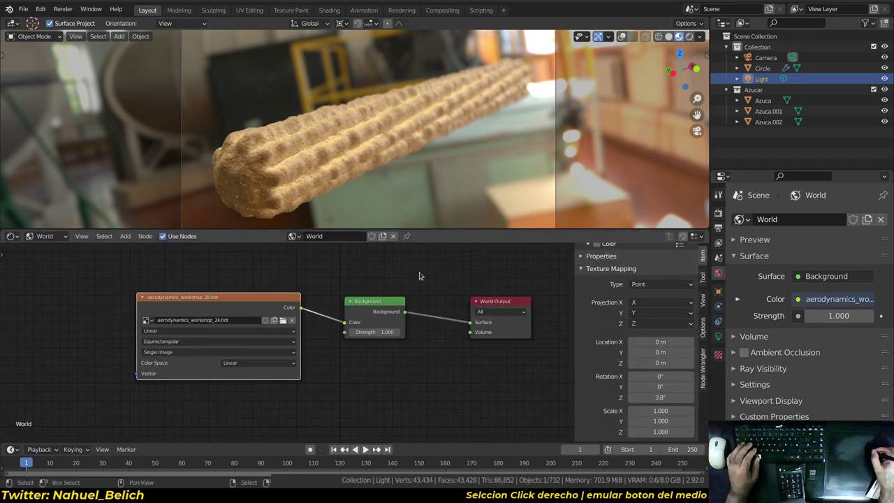
key(shift+F3)
drag(828, 315, 794, 316)
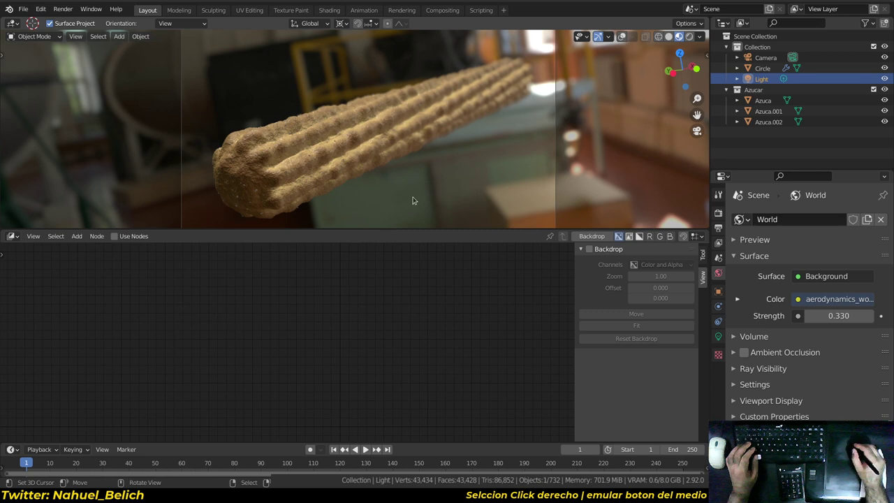
- Switch the lower editor back to a 3D Viewport and start repositioning the light
key(shift+F5)
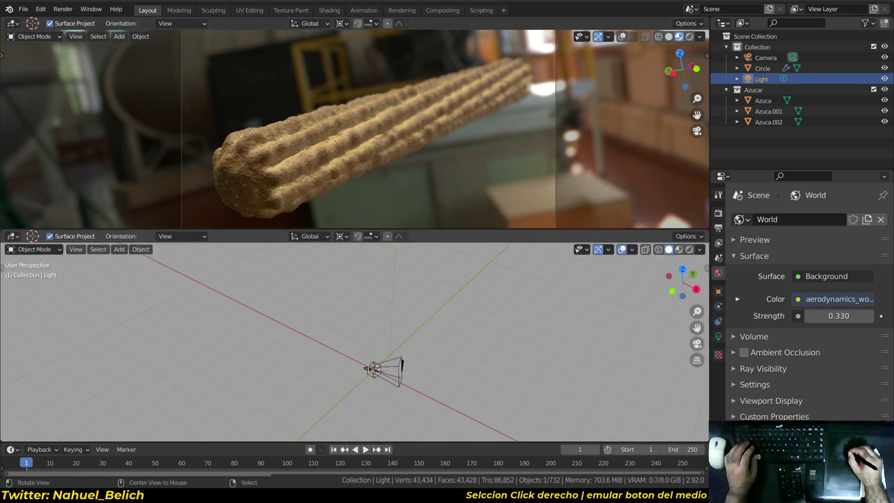
key(g)
click(337, 387)
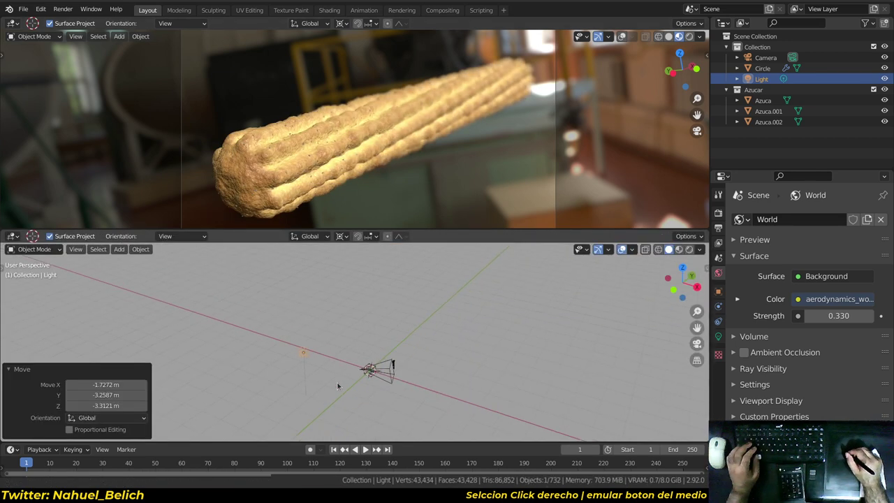
key(g)
click(369, 341)
mouse_move(369, 342)
middle_down()
mouse_move(368, 406)
mouse_move(298, 370)
middle_up()
key(g)
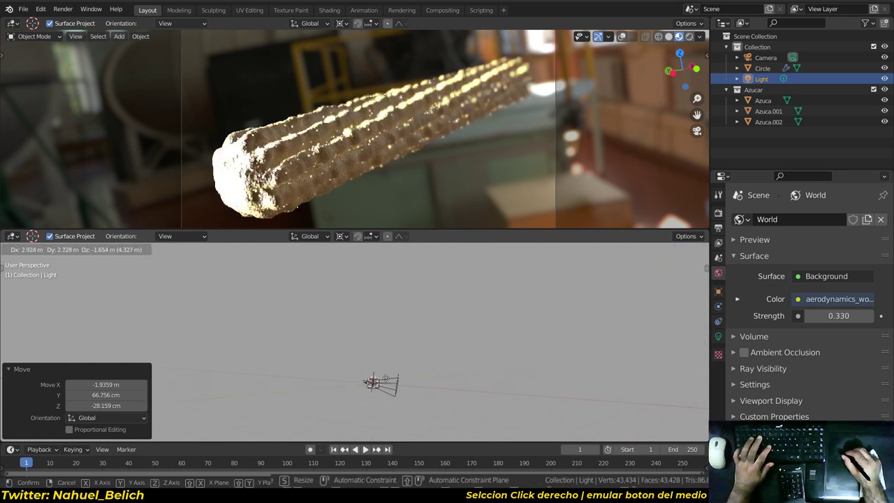
click(424, 377)
- Keep moving the light around the churro, orbiting to judge its placement
mouse_move(424, 377)
middle_down()
mouse_move(357, 305)
mouse_move(394, 334)
mouse_move(357, 326)
middle_up()
scroll(323, 411, up, 2)
scroll(322, 411, up, 3)
key(g)
click(370, 328)
key(g)
click(530, 314)
middle_drag(531, 314, 548, 299)
key(g)
click(550, 392)
mouse_move(550, 392)
middle_down()
mouse_move(454, 309)
mouse_move(456, 282)
mouse_move(491, 299)
middle_up()
- Place the light low near the churro and switch the top view to rendered shading
key(g)
click(455, 308)
key(g)
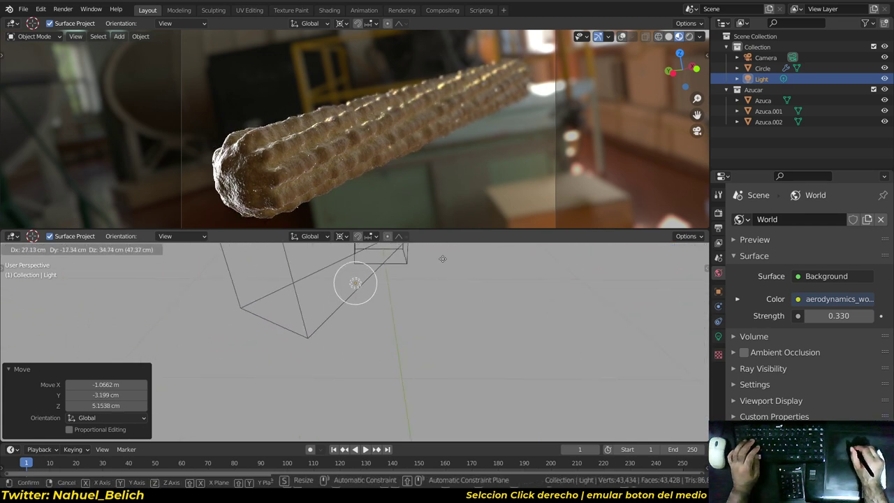
click(438, 310)
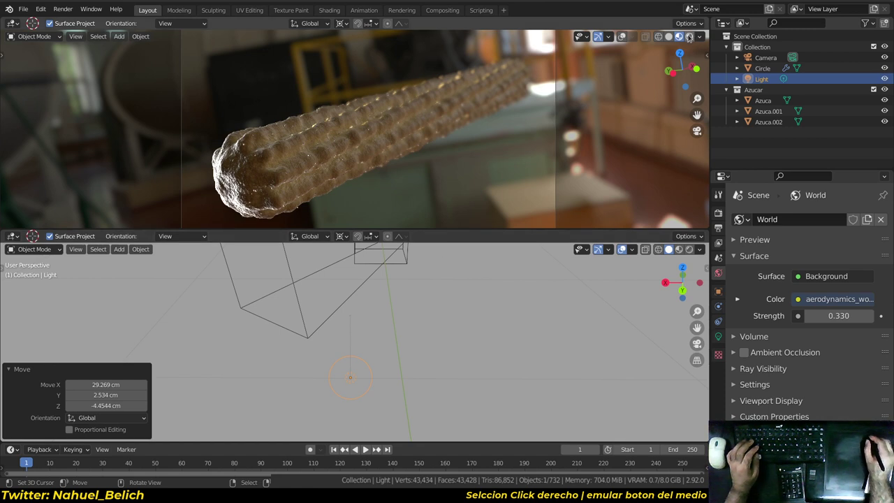
click(689, 37)
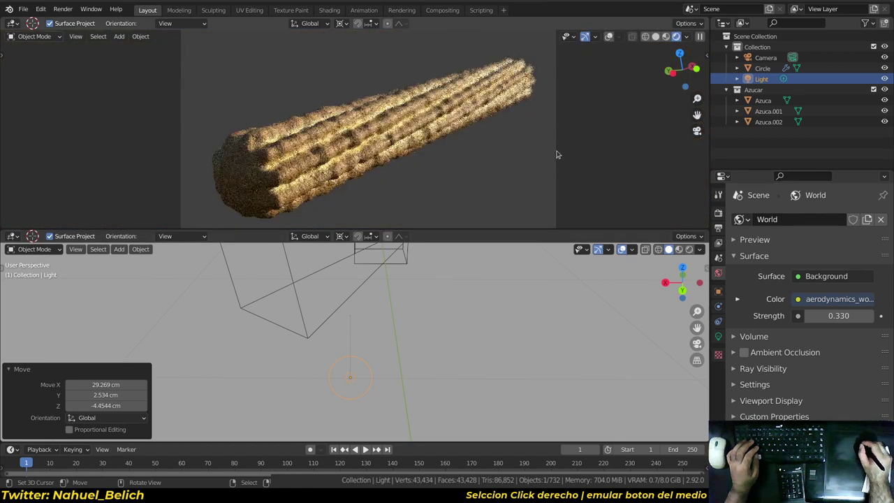
- Enable Scene World and Scene Lights, and split off a side-by-side Material Preview view
click(687, 37)
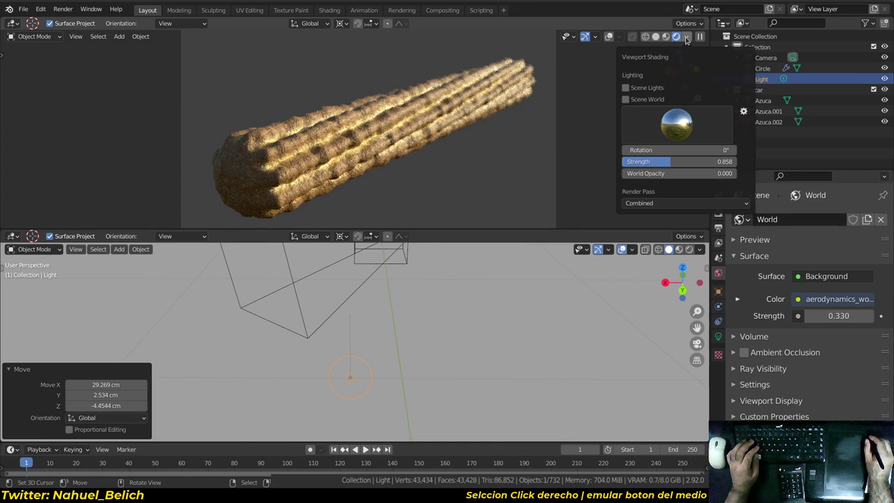
click(648, 99)
click(647, 88)
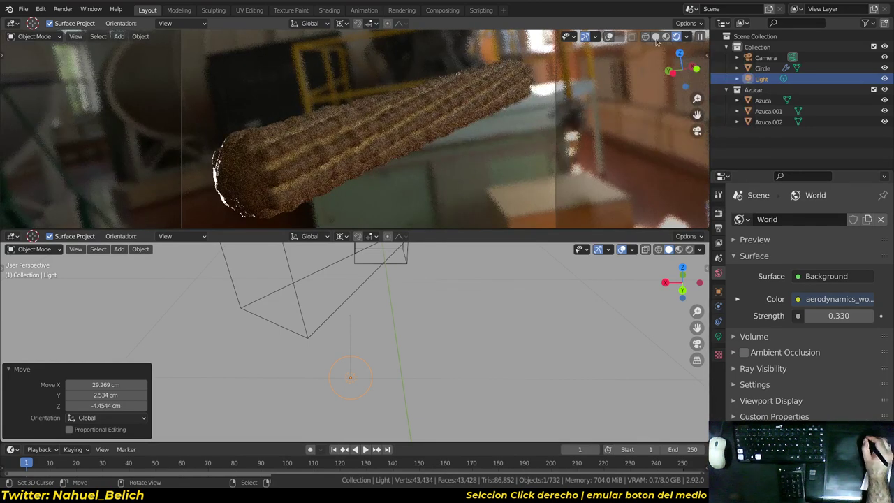
drag(707, 32, 396, 42)
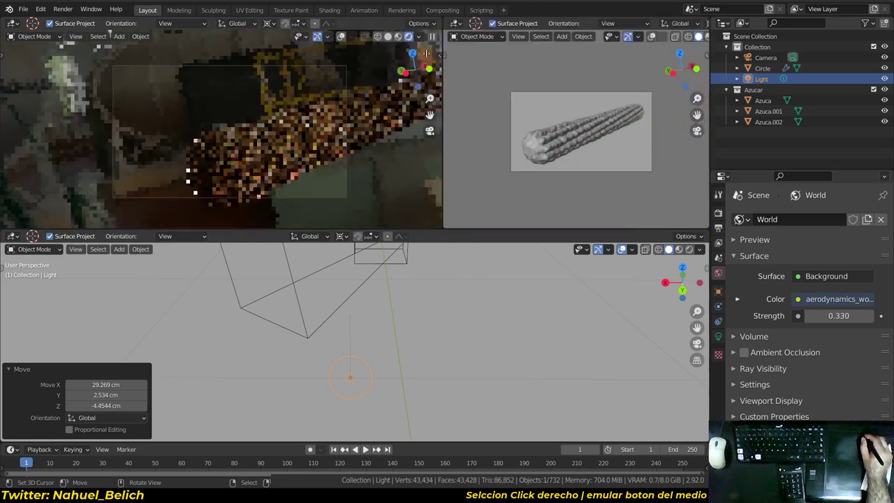
click(678, 37)
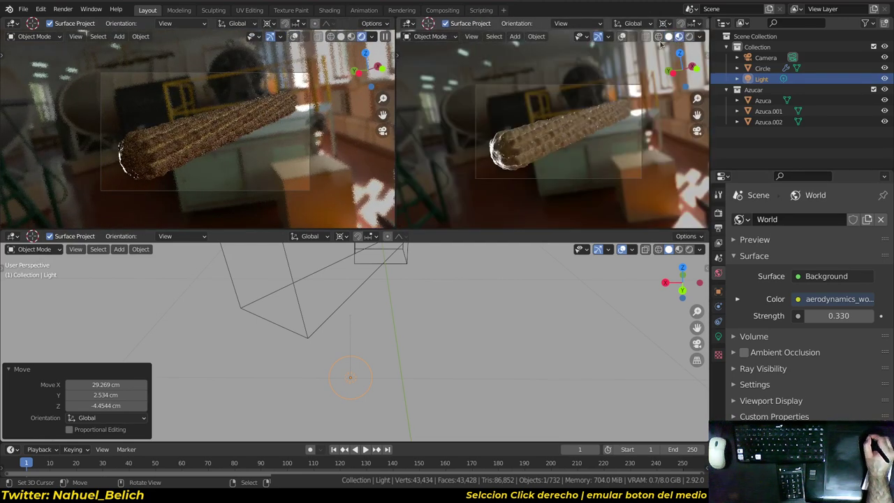
- Frame the churro in both views, nudge the light, and show its 1000 W point light settings
middle_drag(537, 141, 526, 117)
scroll(532, 132, up, 3)
scroll(531, 129, up, 2)
scroll(303, 120, up, 3)
middle_drag(303, 121, 321, 123)
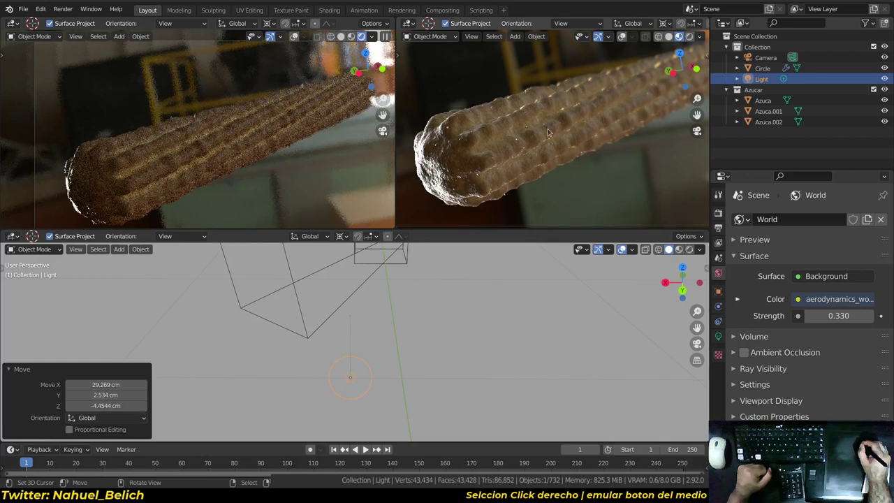
mouse_move(387, 335)
middle_down()
mouse_move(400, 330)
mouse_move(395, 342)
middle_up()
key(g)
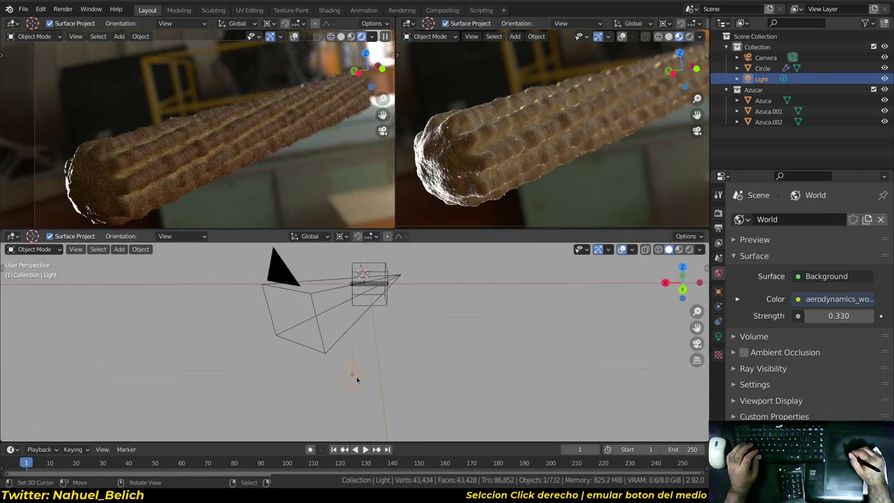
click(380, 358)
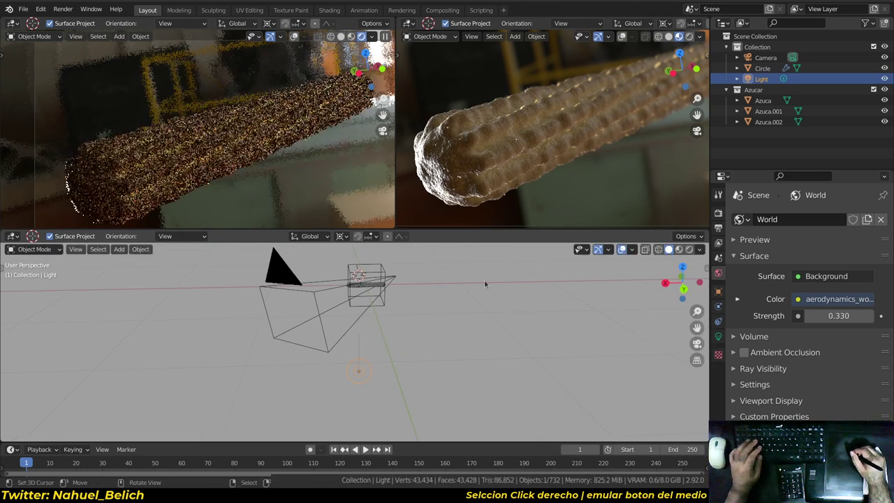
click(719, 337)
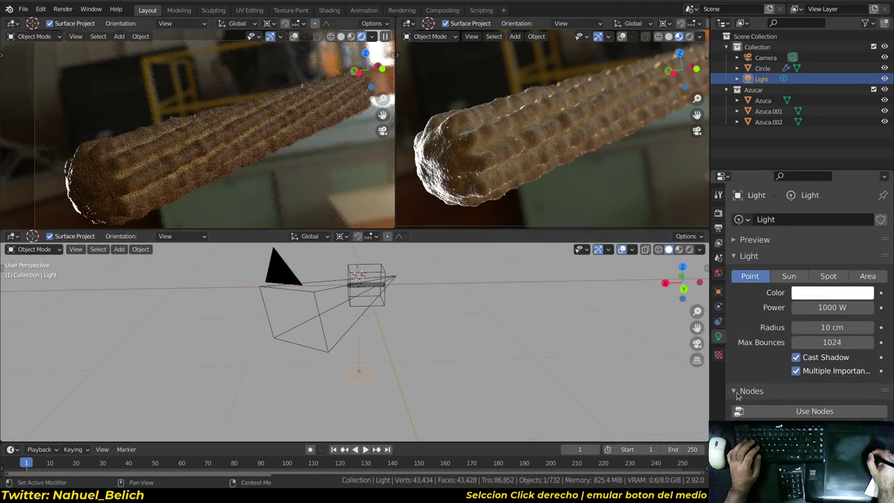
- Switch the render engine to Eevee and toggle the light's Contact Shadows off and on to compare
click(718, 213)
click(838, 219)
click(810, 231)
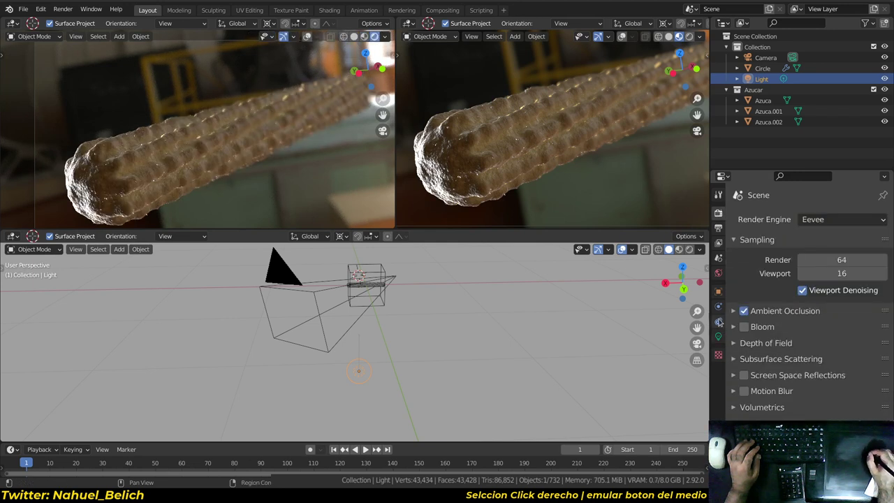
click(718, 337)
click(734, 377)
scroll(754, 379, down, 2)
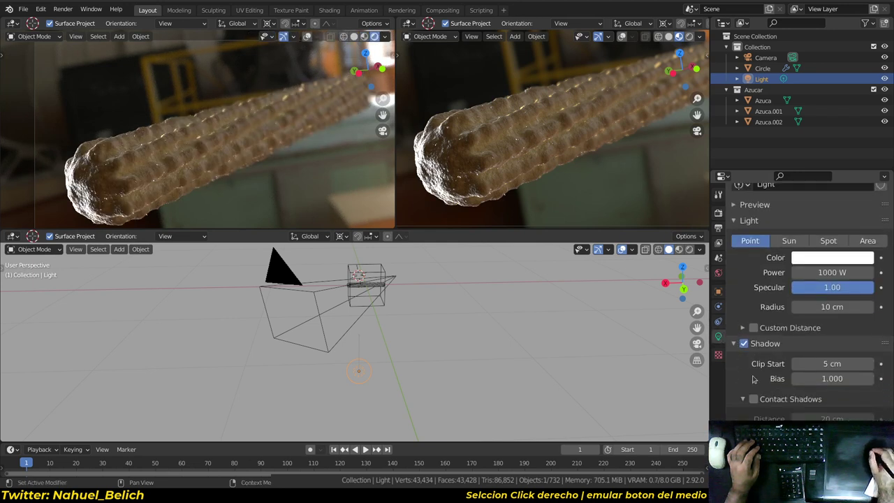
click(753, 399)
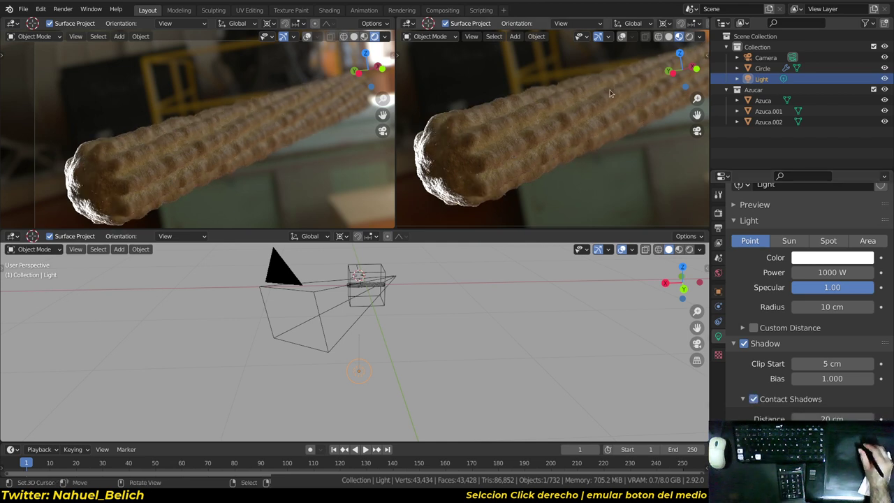
click(754, 399)
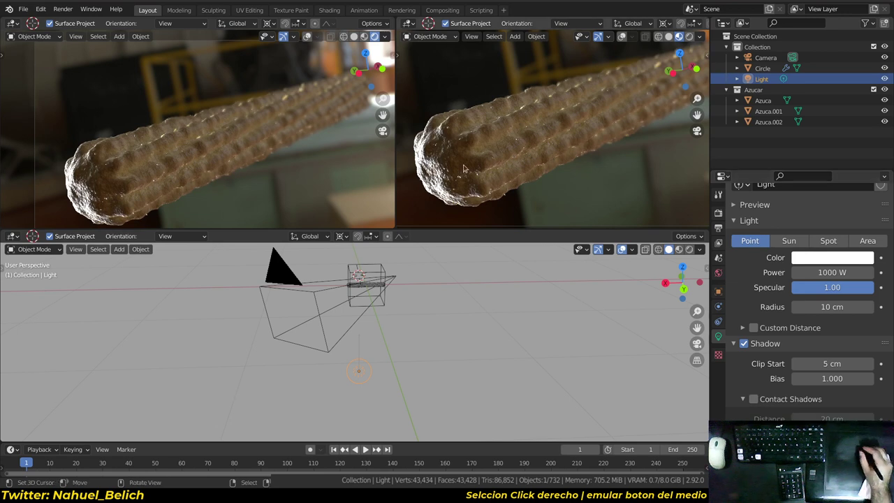
click(761, 403)
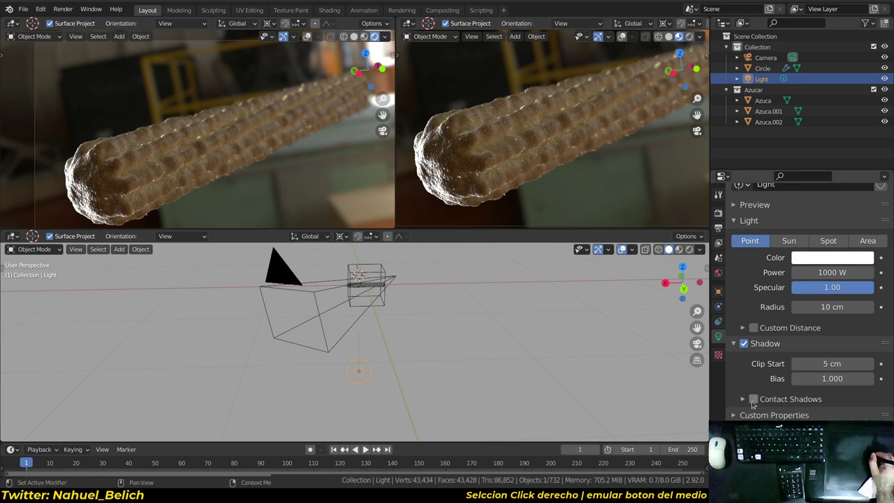
click(754, 400)
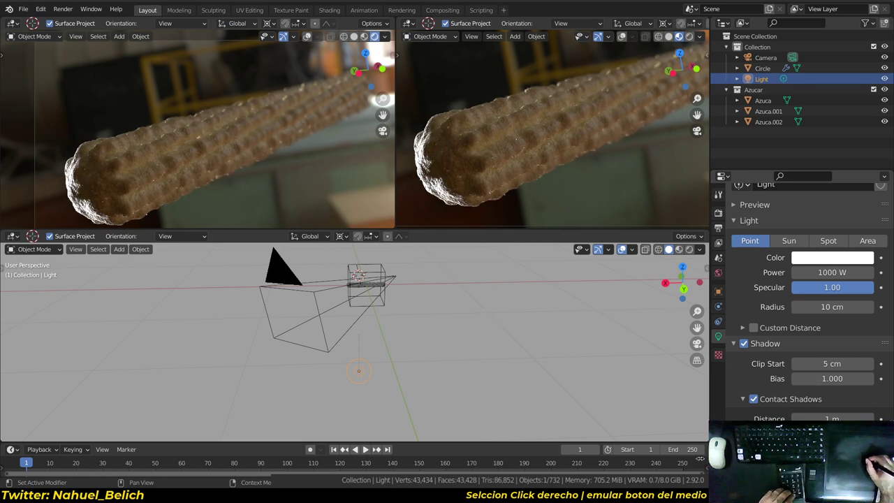
click(743, 399)
click(735, 345)
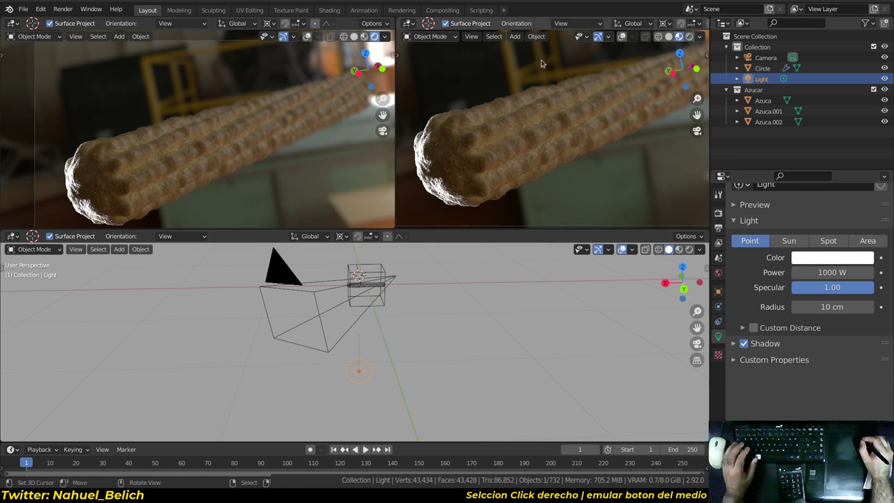
- Set the render engine back to Cycles
click(718, 212)
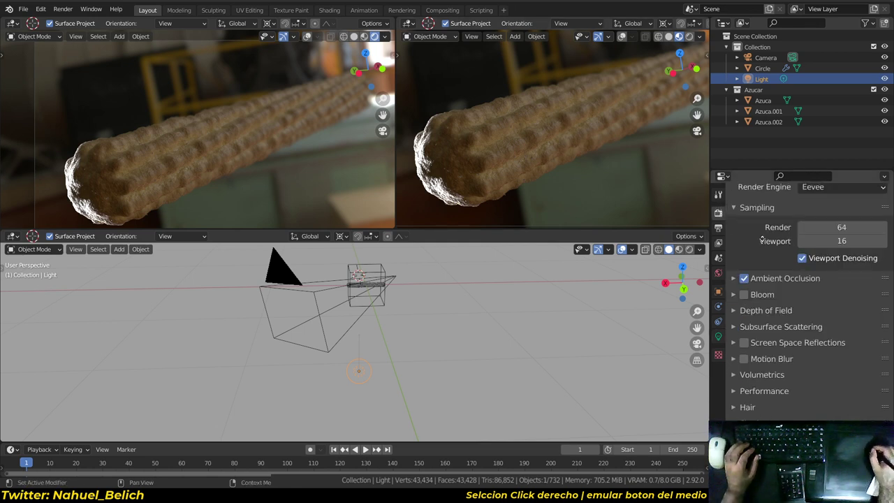
scroll(803, 231, up, 2)
click(823, 220)
click(827, 265)
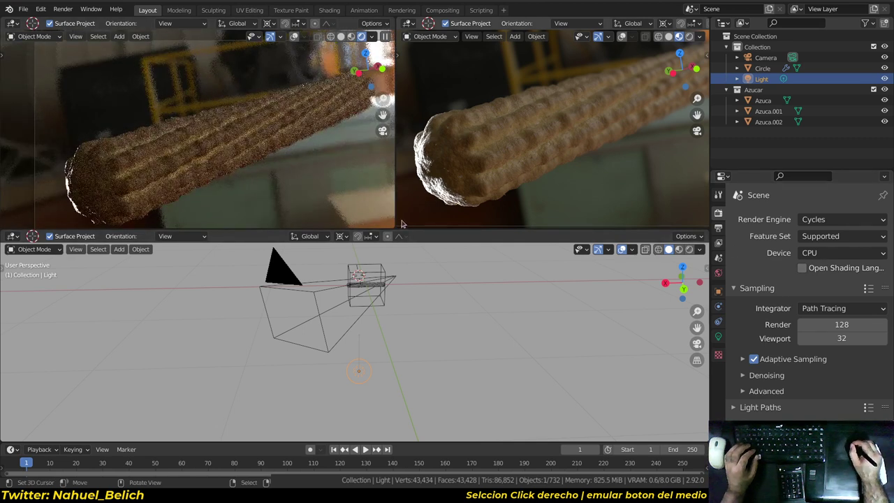
- Join the two top previews into one view, zoom it out, and orbit the lower viewport
drag(397, 225, 244, 153)
scroll(379, 155, down, 2)
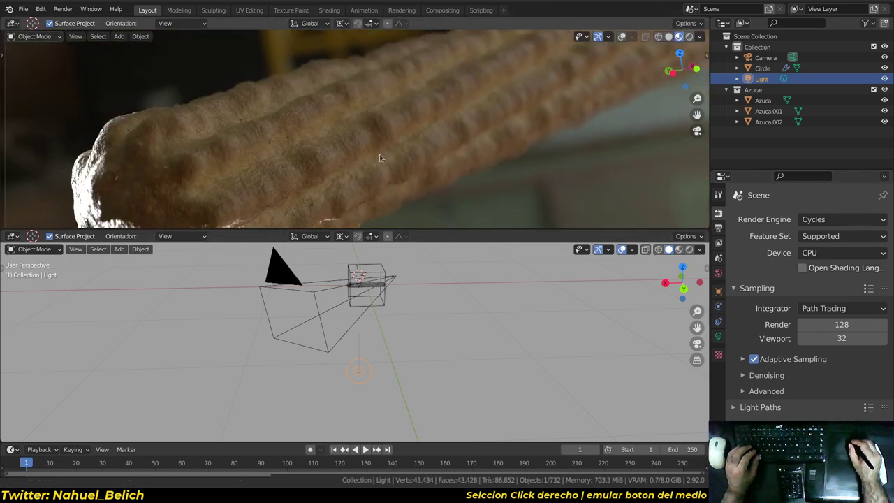
scroll(379, 167, down, 2)
scroll(378, 182, down, 1)
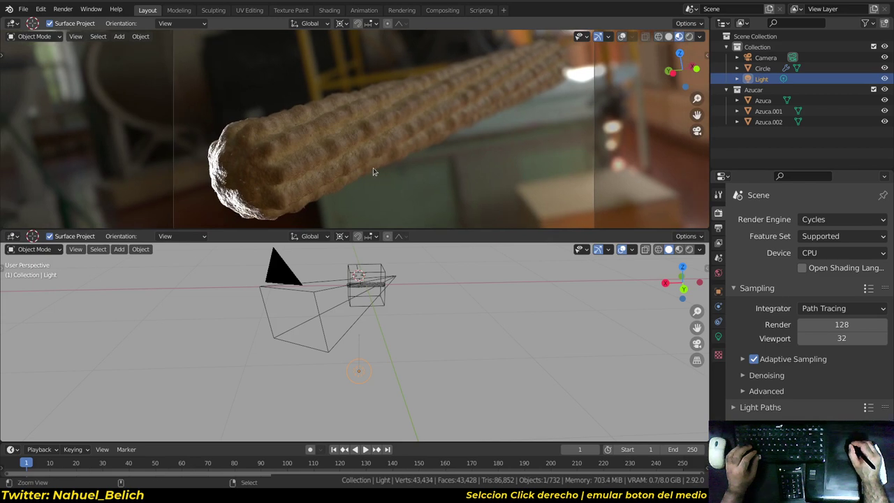
scroll(373, 168, down, 1)
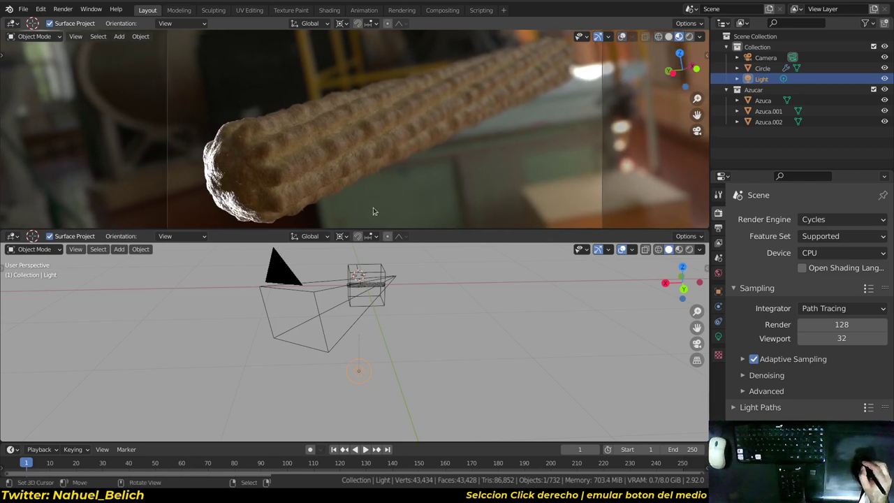
mouse_move(412, 335)
middle_down()
mouse_move(439, 322)
mouse_move(404, 359)
middle_up()
key(g)
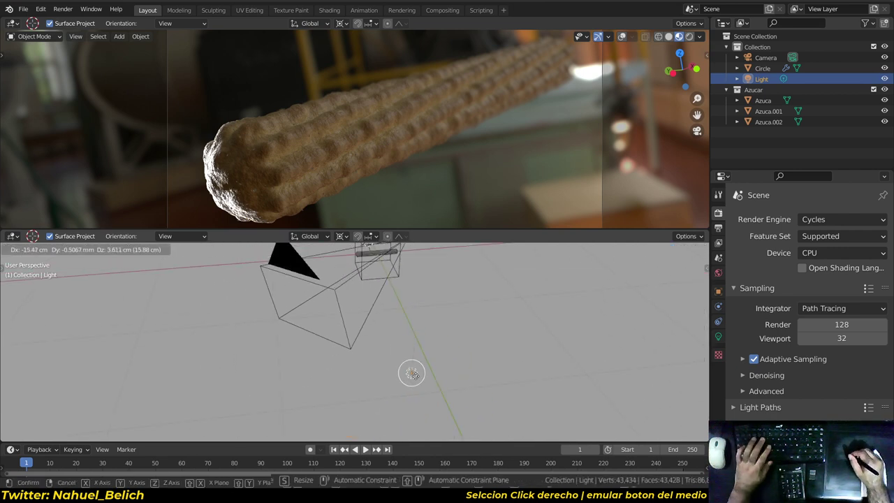
right_click(351, 361)
mouse_move(472, 305)
middle_down()
mouse_move(421, 342)
mouse_move(437, 333)
middle_up()
- Shrink the area light to 55 cm and re-aim it at the churro tip
click(719, 337)
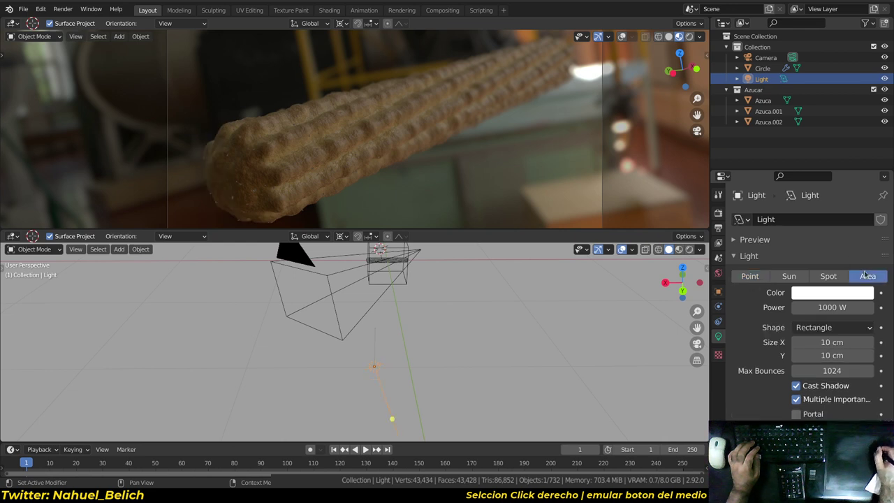
drag(861, 355, 852, 355)
mouse_move(408, 391)
middle_down()
mouse_move(422, 403)
mouse_move(405, 396)
middle_up()
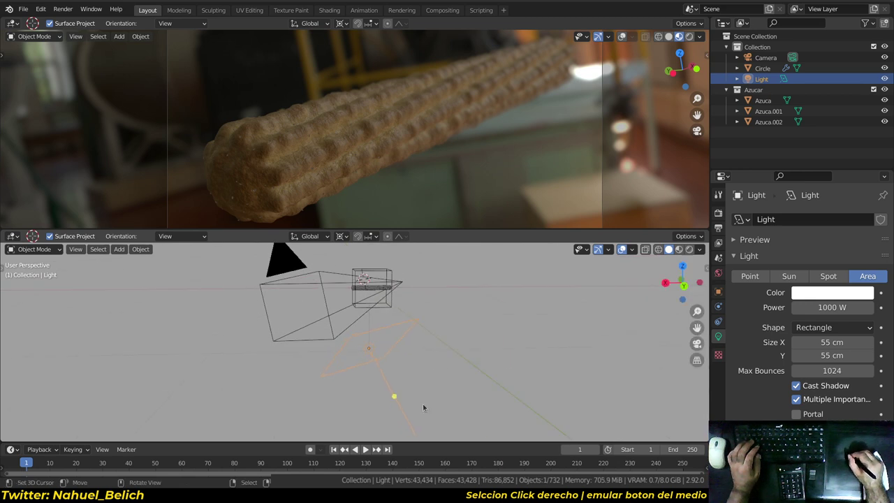
drag(396, 301, 369, 285)
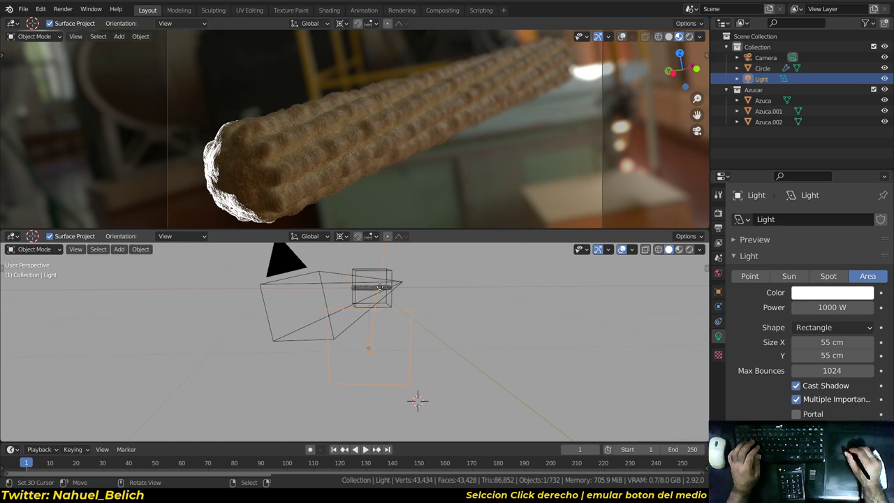
middle_drag(379, 287, 332, 327)
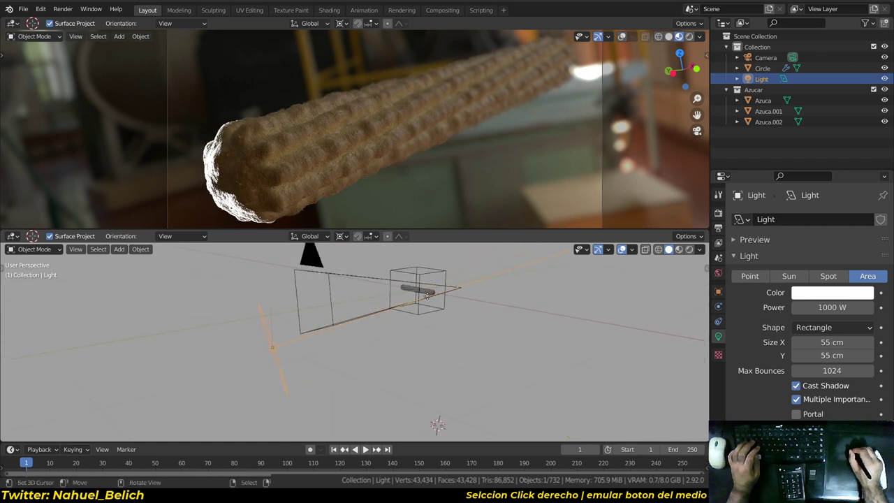
mouse_move(328, 328)
middle_down()
mouse_move(414, 336)
mouse_move(314, 330)
middle_up()
drag(314, 333, 376, 316)
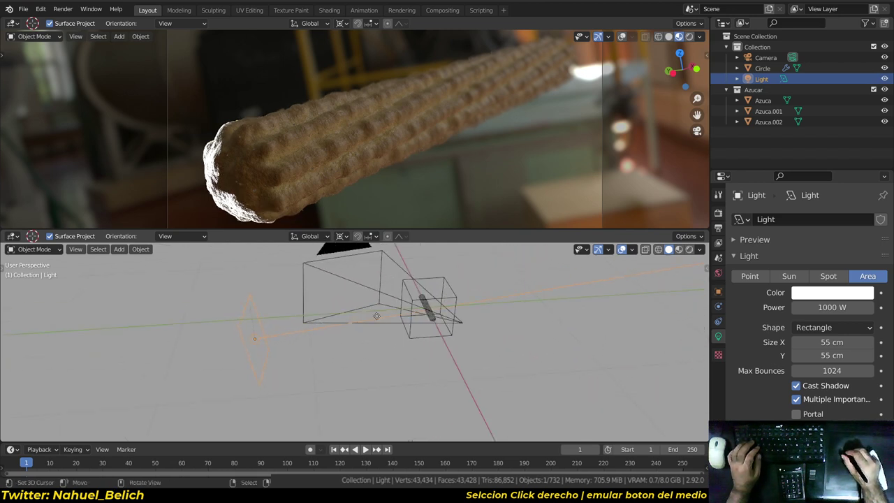
drag(422, 299, 325, 335)
mouse_move(326, 335)
middle_down()
mouse_move(483, 291)
mouse_move(334, 381)
middle_up()
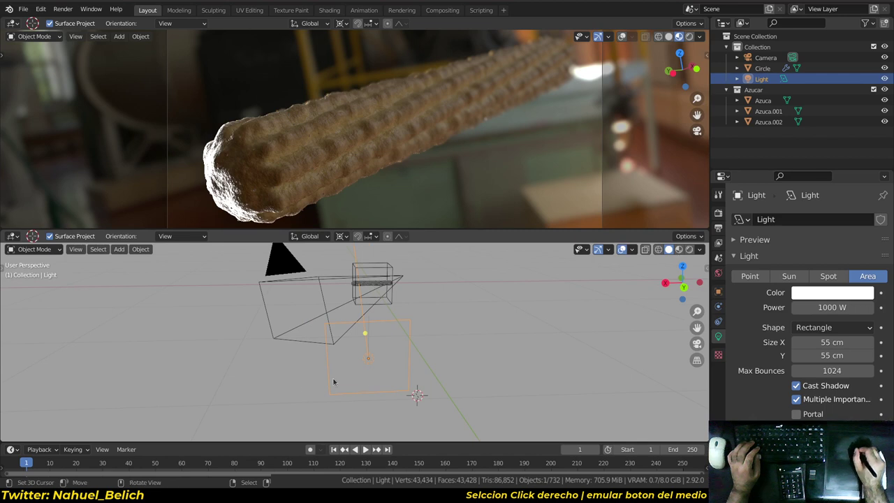
- Stretch the area light into a 34.4 cm × 1.34 m rectangle and check it in rendered shading
click(832, 327)
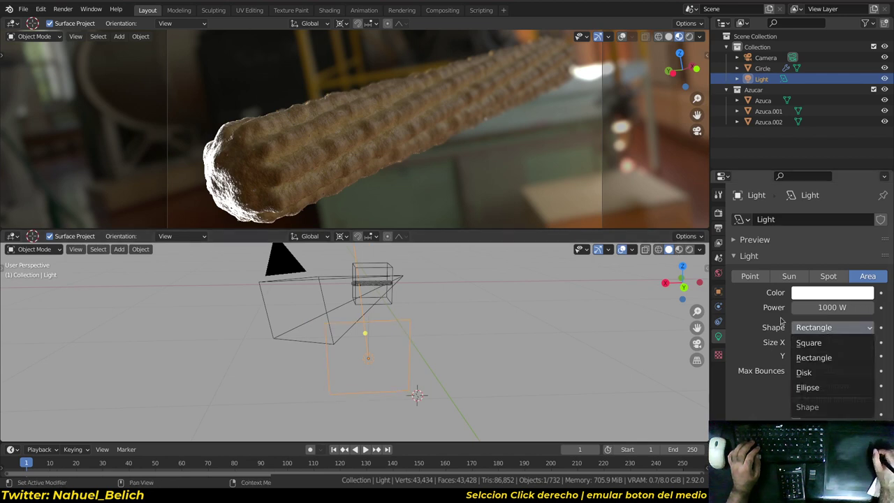
drag(329, 395, 332, 357)
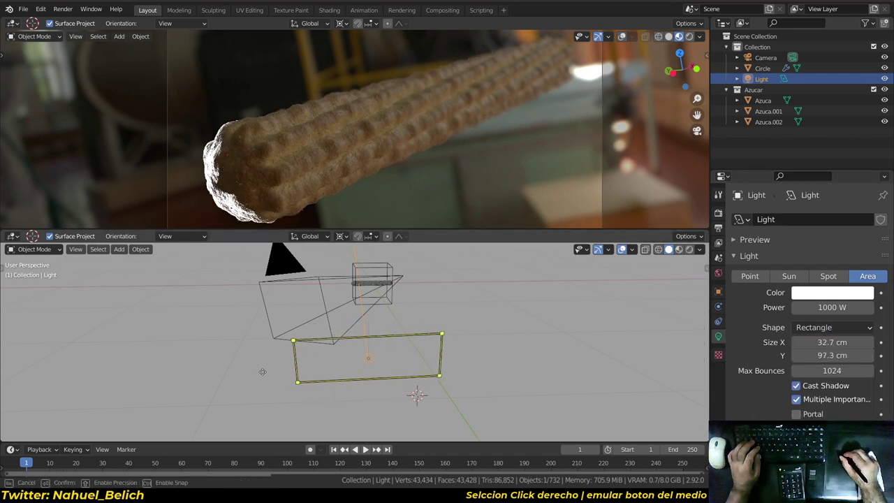
drag(290, 381, 248, 390)
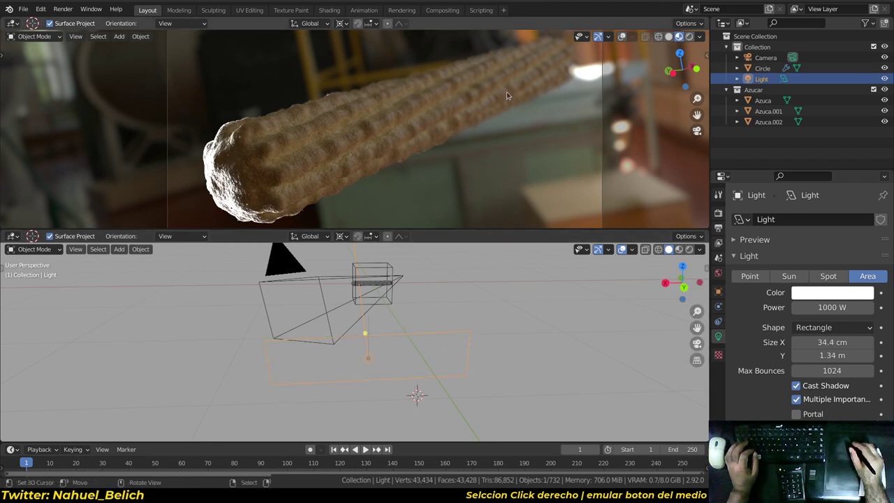
key(z)
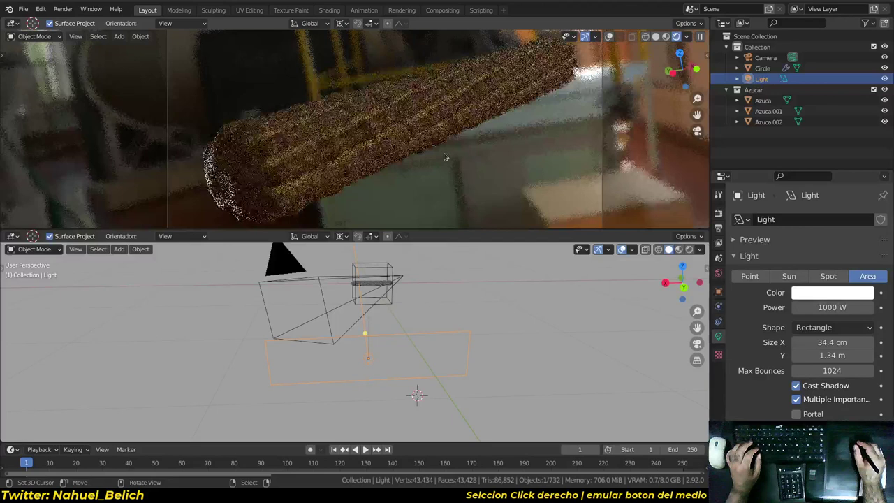
key(z)
click(249, 198)
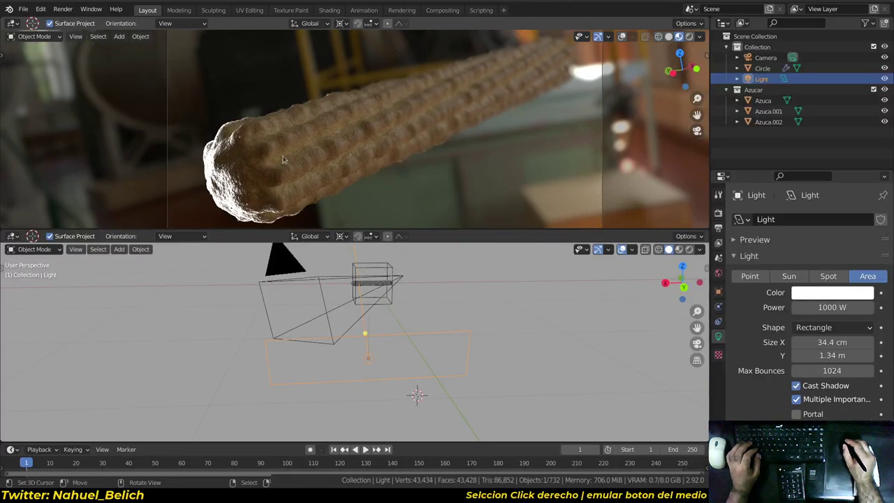
mouse_move(415, 312)
middle_down()
mouse_move(435, 382)
mouse_move(392, 371)
middle_up()
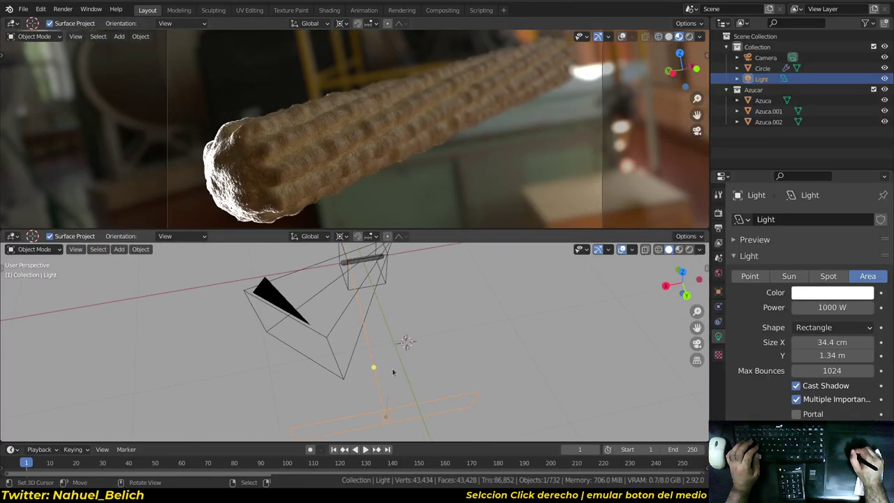
- Tilt the strip light about Z to -3.1° and tint it a warm cream colour
key(r)
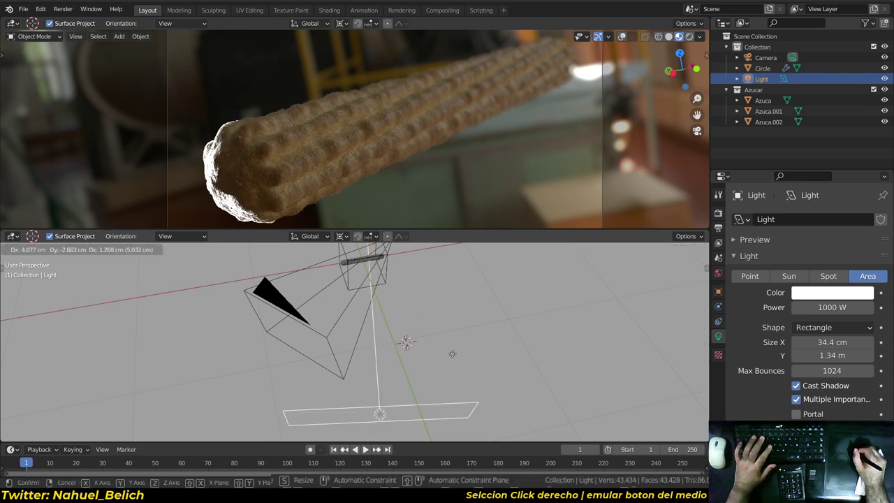
click(457, 307)
key(r)
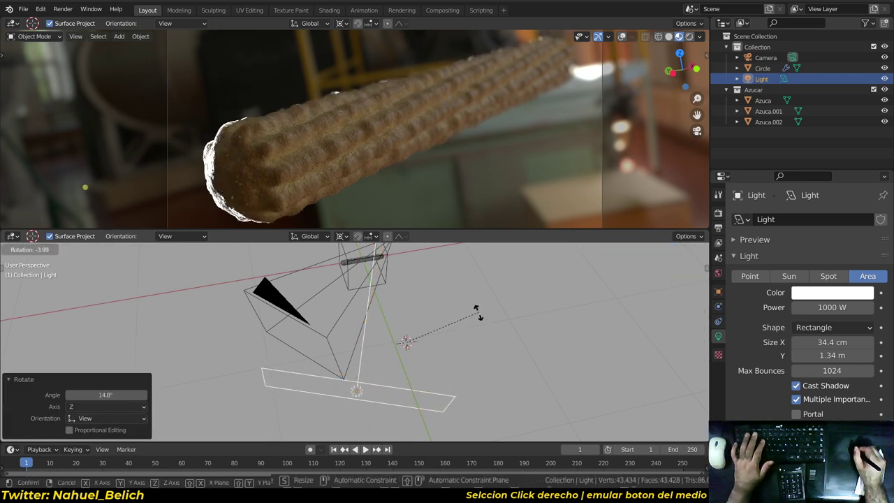
click(476, 306)
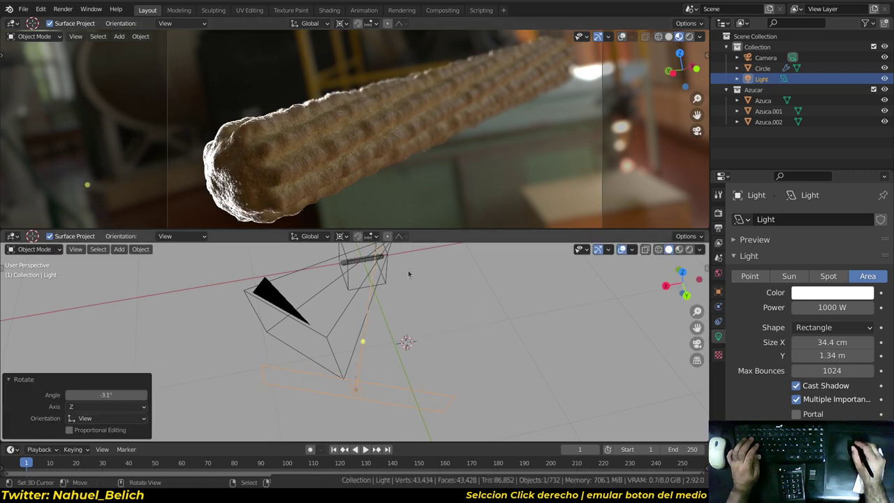
shift+middle_drag(405, 335, 432, 318)
click(817, 292)
drag(803, 171, 797, 168)
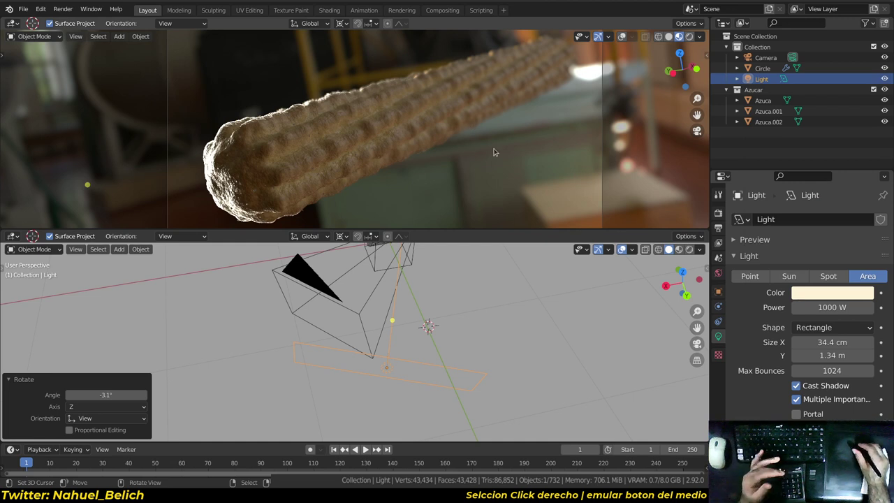
mouse_move(445, 319)
middle_down()
mouse_move(454, 367)
mouse_move(377, 337)
mouse_move(458, 400)
middle_up()
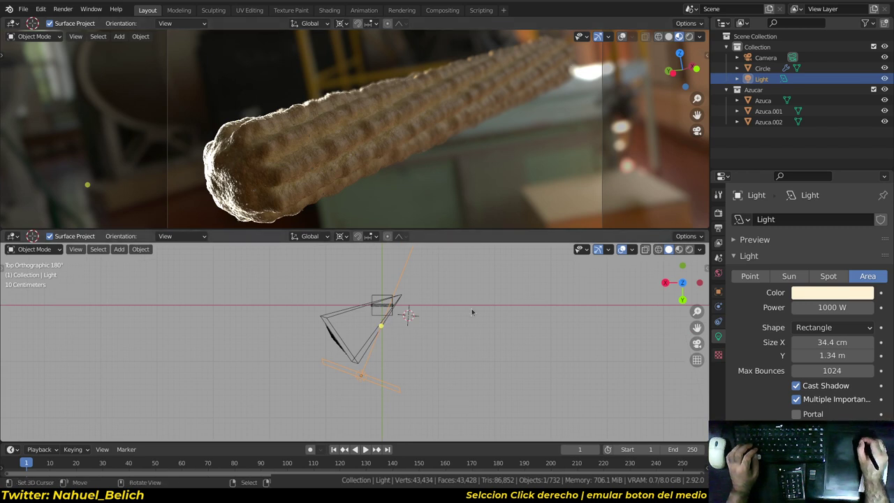
- Duplicate the strip light as Light.001 and swing it to the churro's other side
key(shift+d)
click(459, 280)
key(r)
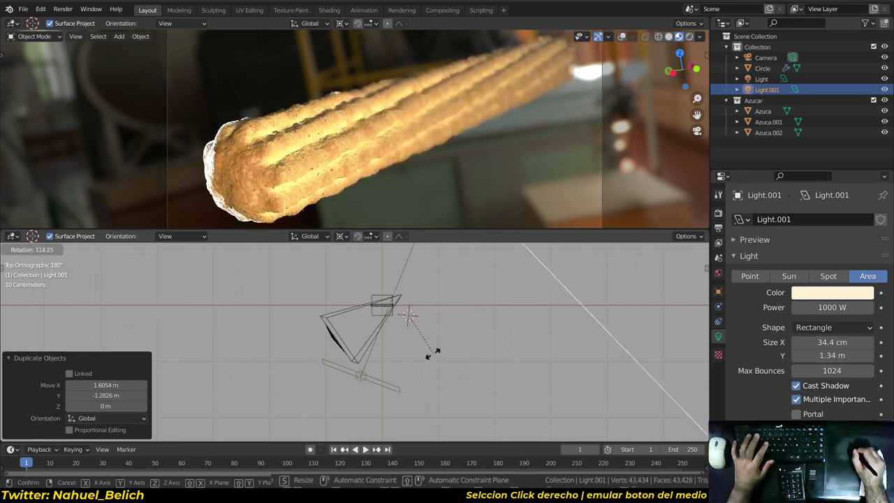
click(433, 329)
key(g)
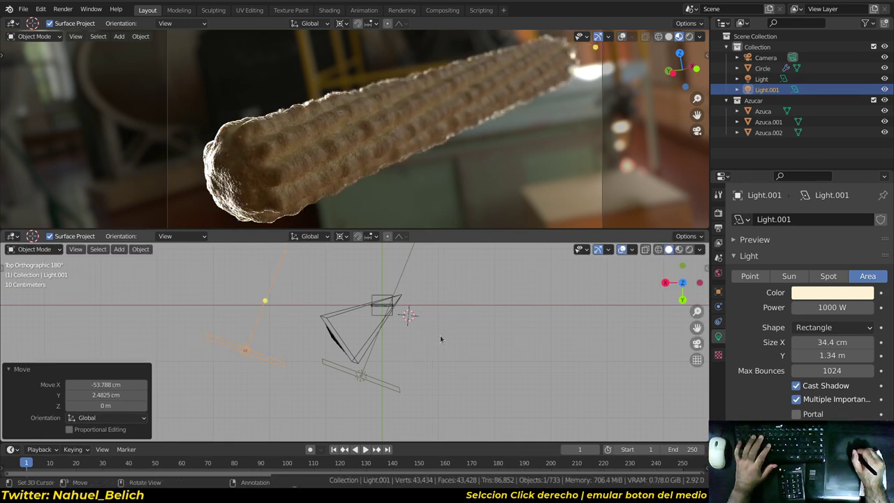
click(270, 303)
mouse_move(270, 302)
mouse_down()
mouse_move(343, 304)
mouse_move(333, 307)
mouse_up()
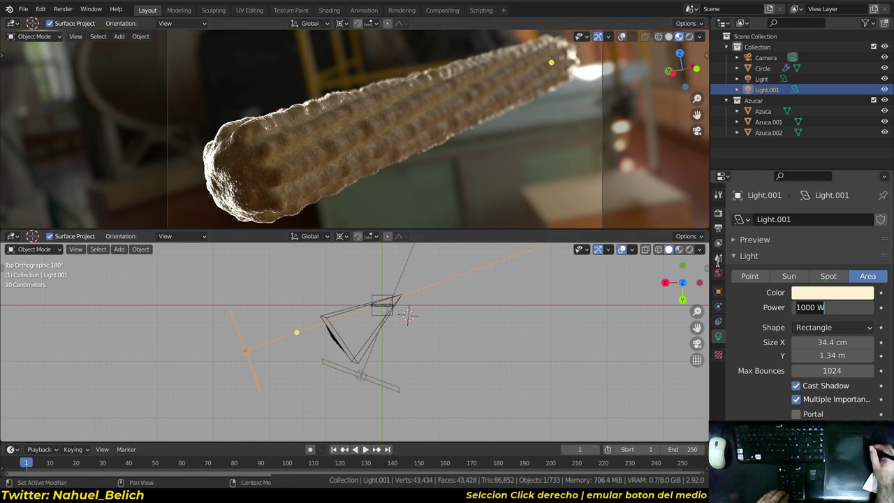
click(833, 307)
text(1)
- Set Light.001's power to 1000 W, briefly trying 10000 W
key(Return)
click(833, 302)
text(0)
key(Return)
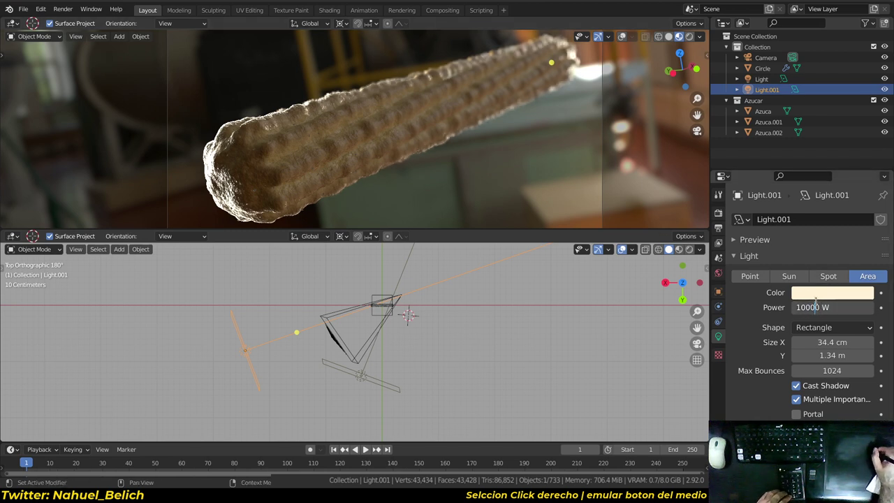
key(Return)
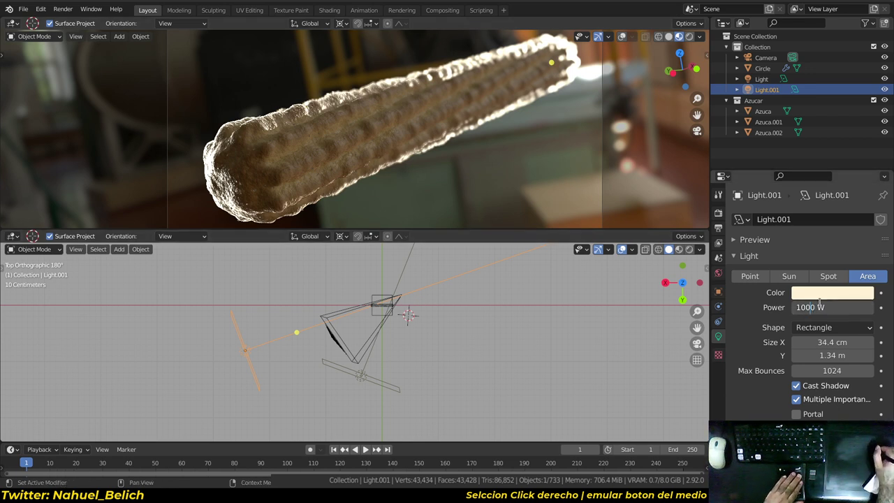
key(Return)
- Fine-tune Light.001's position and rotation so it aims at the churro's edge
key(g)
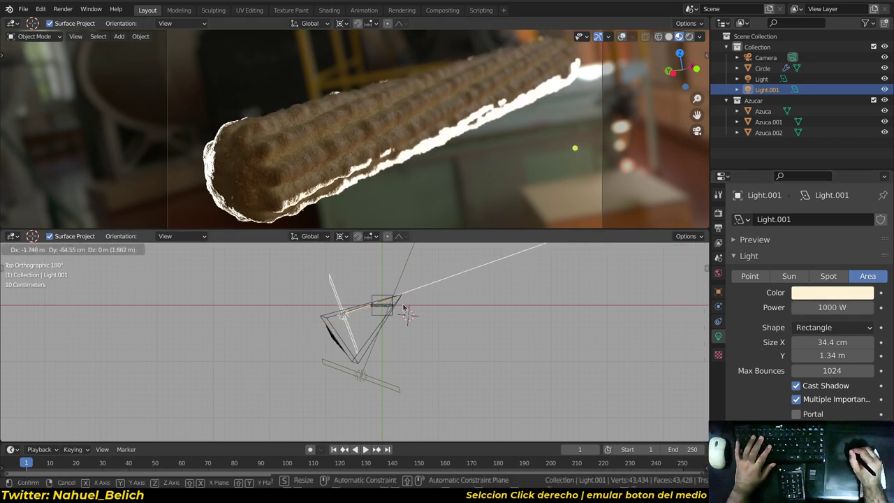
click(404, 307)
key(g)
click(297, 318)
key(r)
click(421, 333)
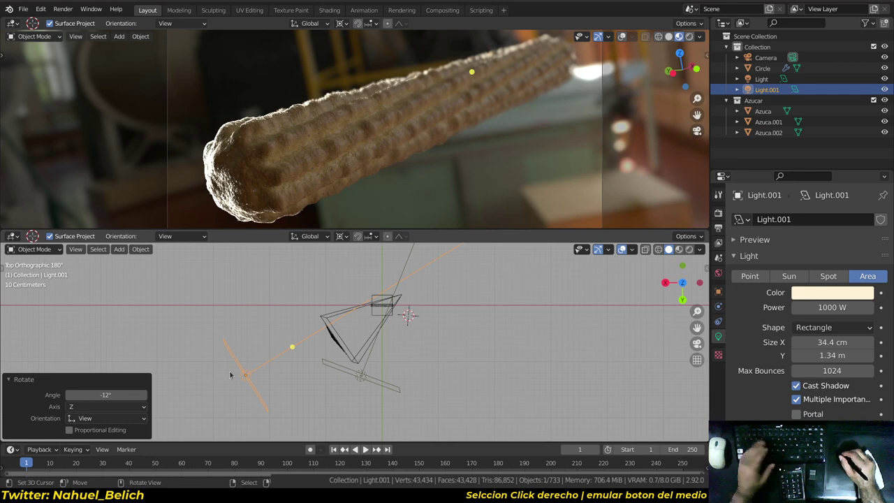
key(alt+a)
click(375, 306)
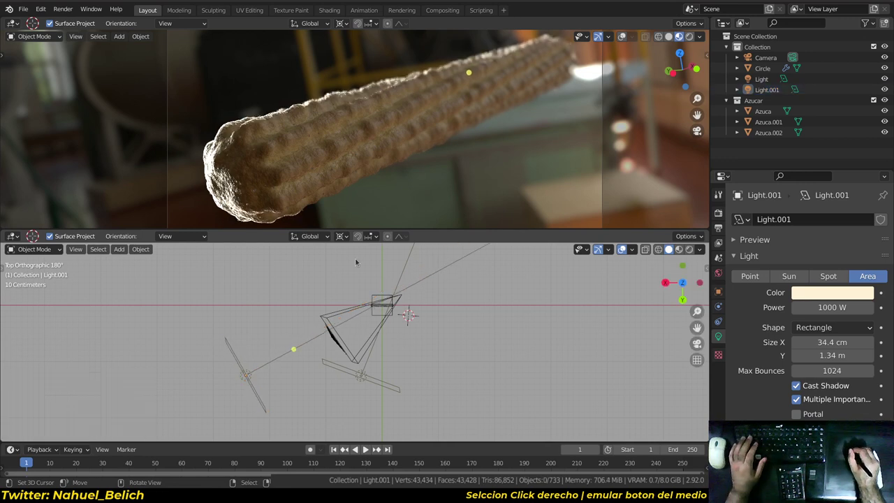
drag(294, 348, 355, 319)
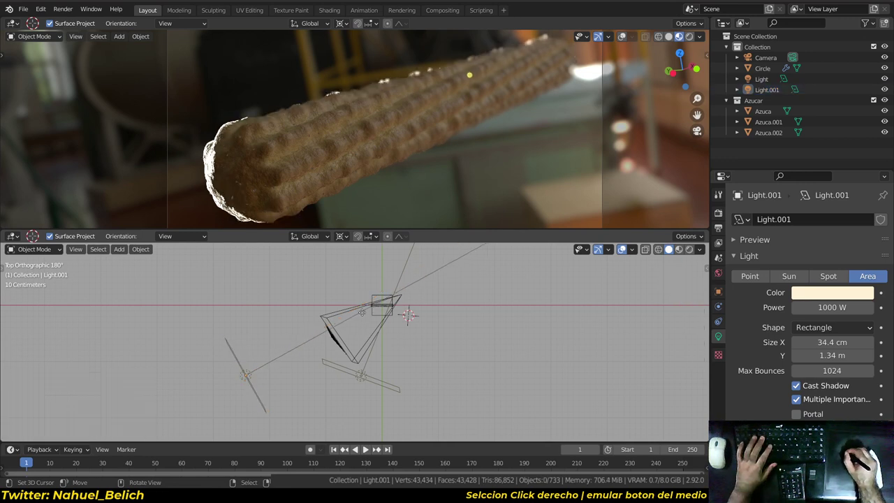
- Nudge Light.001 about 1.7 cm into its final rim-light position
middle_drag(301, 355, 487, 314)
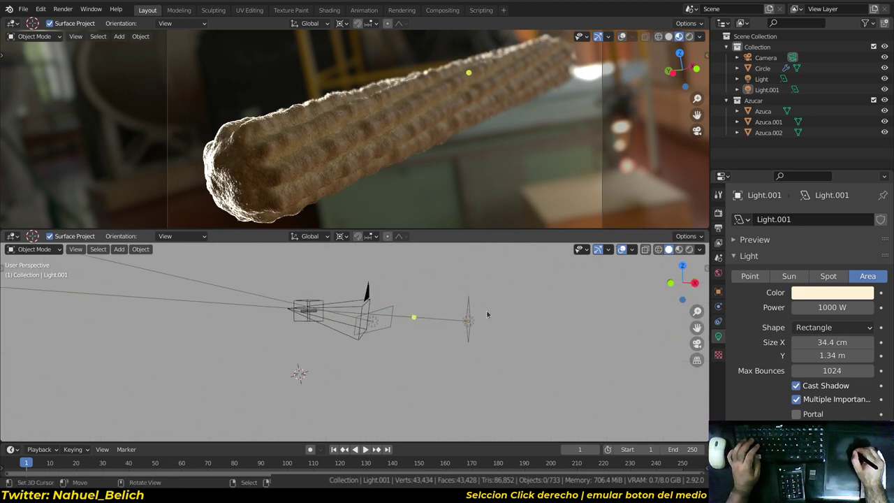
mouse_move(470, 319)
right_down()
mouse_move(466, 328)
mouse_move(475, 330)
mouse_move(466, 328)
right_up()
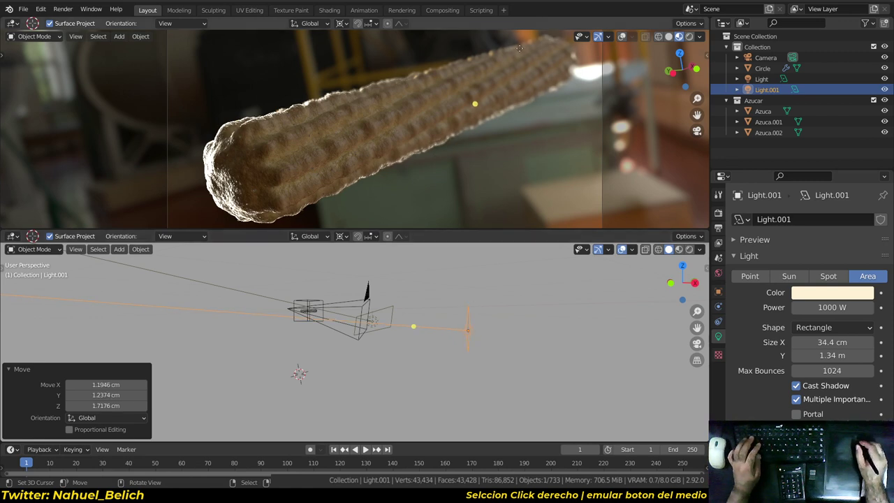
middle_drag(377, 335, 340, 347)
middle_drag(383, 400, 344, 343)
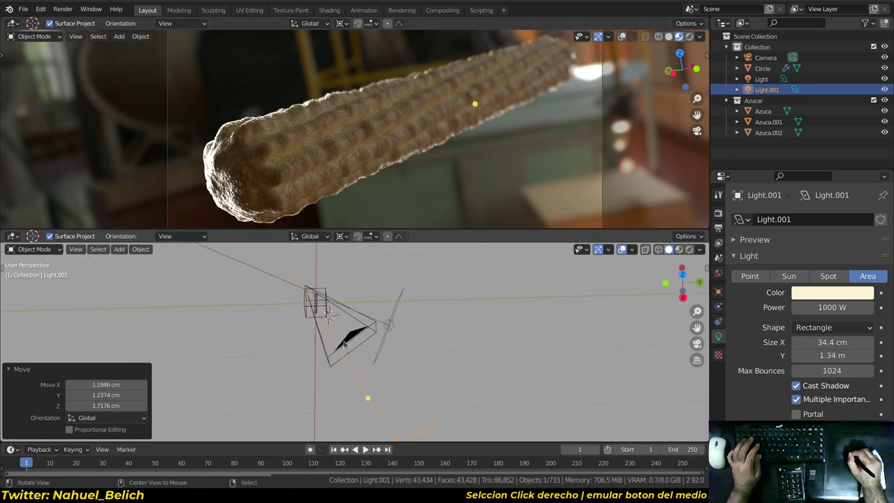
mouse_move(328, 313)
middle_down()
mouse_move(383, 352)
mouse_move(303, 321)
middle_up()
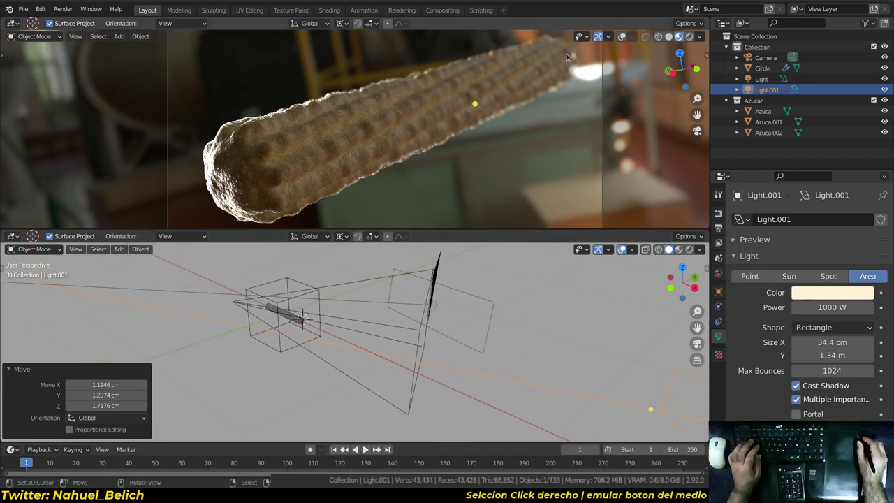
- Set the transform pivot point to the 3D Cursor
middle_drag(336, 300, 373, 314)
key(period)
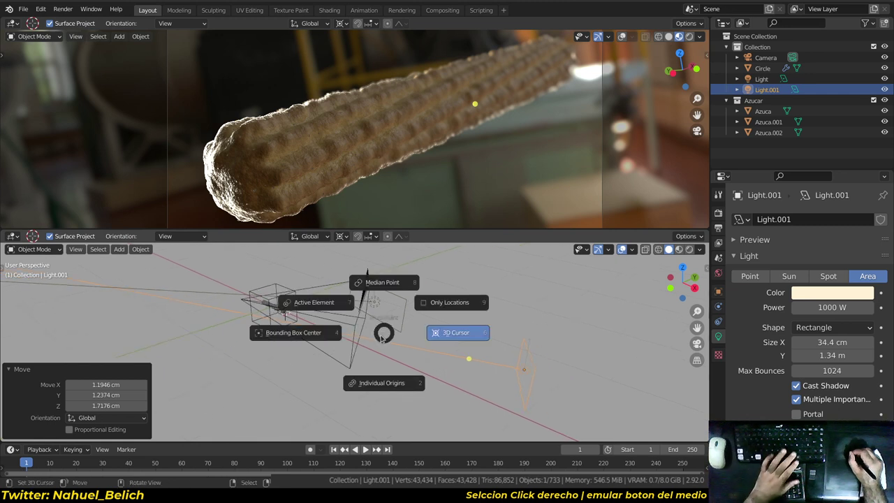
click(309, 236)
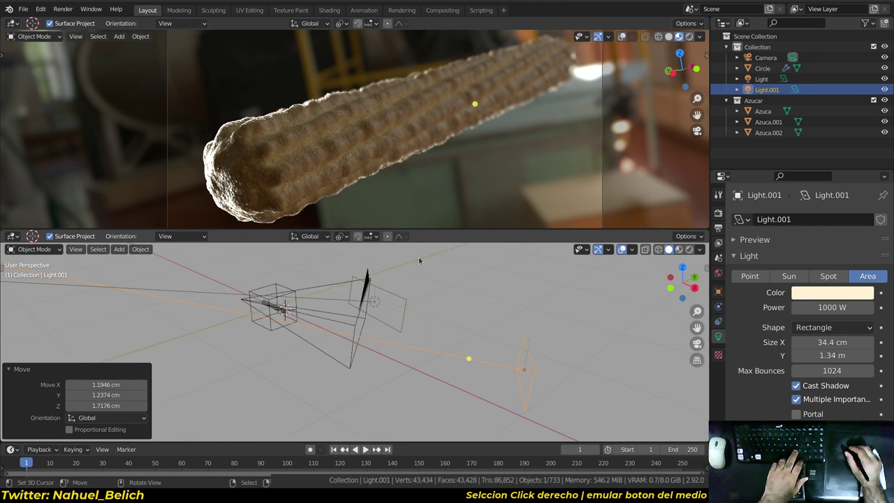
click(339, 236)
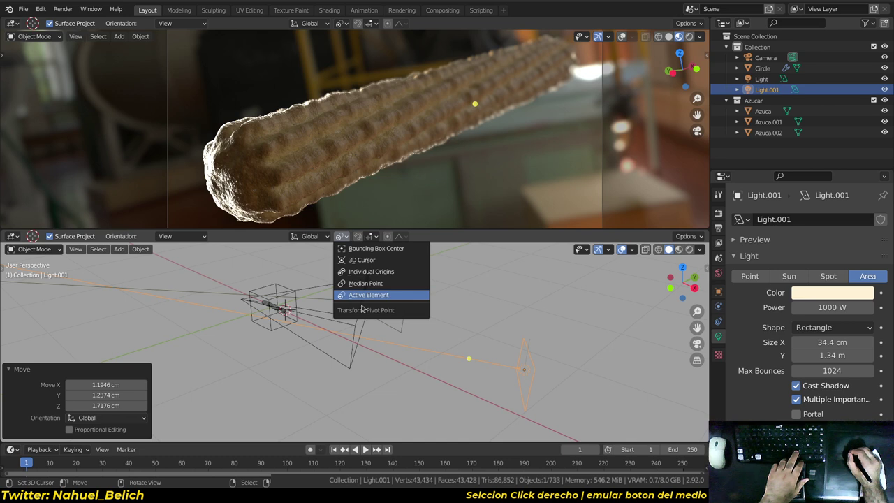
click(364, 259)
mouse_move(364, 265)
middle_down()
mouse_move(353, 388)
mouse_move(353, 352)
middle_up()
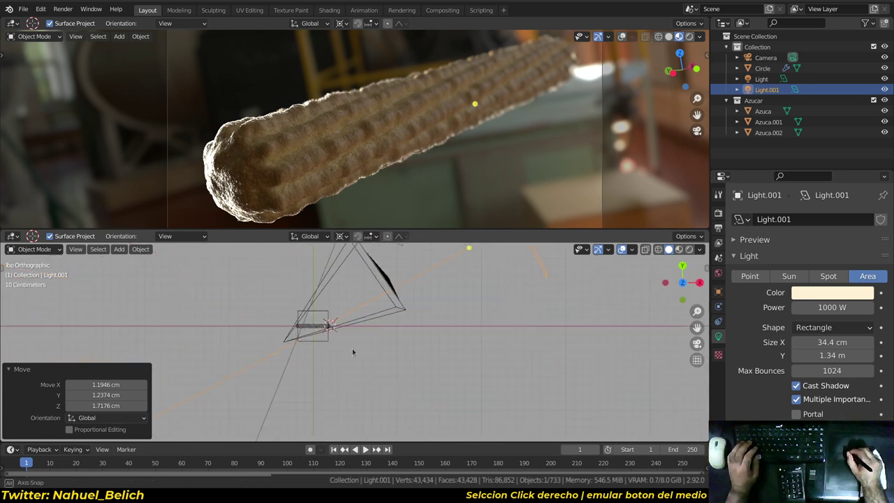
- Rotate Light.001 twice about its vertical axis from the top view
key(r)
click(528, 291)
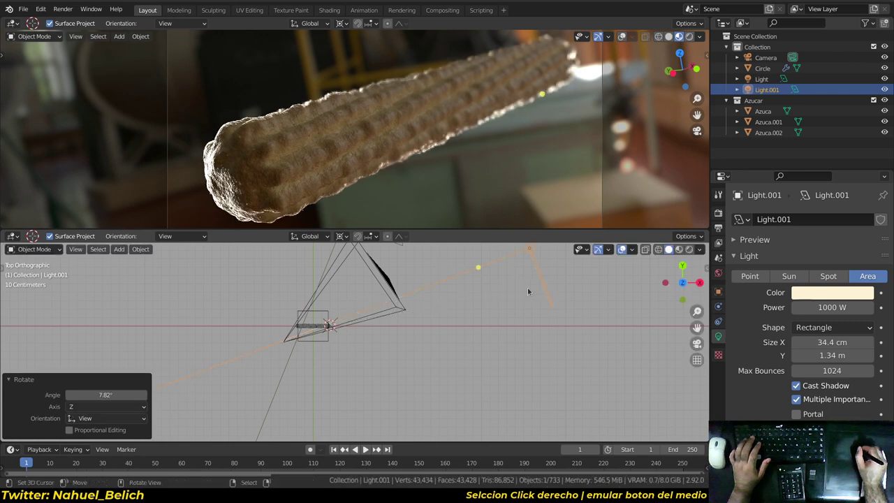
key(r)
click(432, 363)
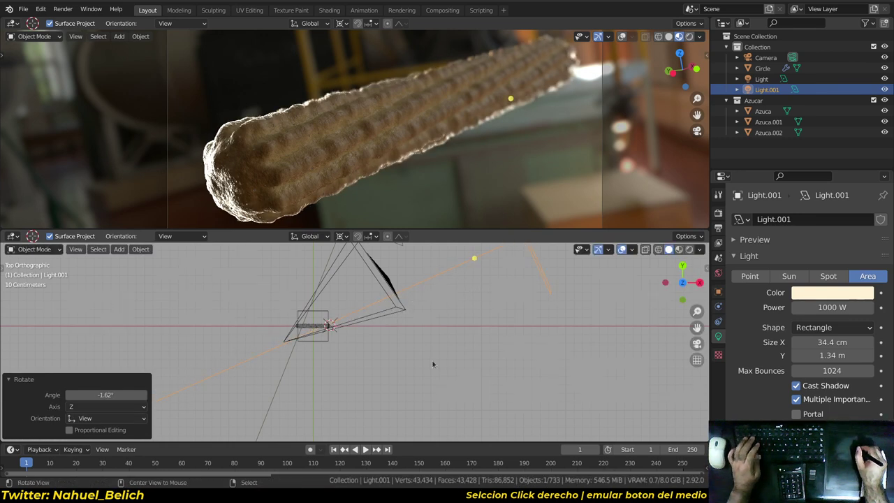
middle_drag(431, 363, 548, 322)
- Fine-tune Light.001's Z rotation, ending with a 1.25° turn, so its beam rakes across the churro
key(r)
click(556, 319)
key(r)
click(530, 315)
mouse_move(530, 315)
middle_down()
mouse_move(413, 345)
mouse_move(455, 369)
middle_up()
key(r)
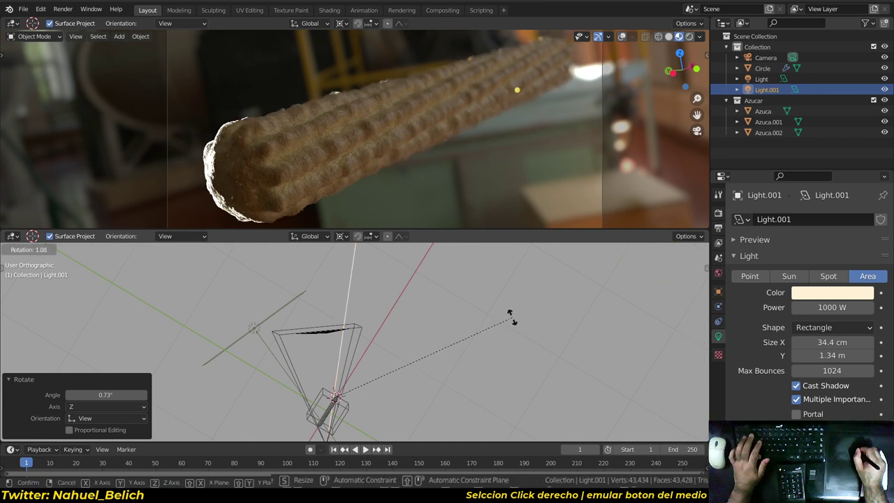
click(516, 317)
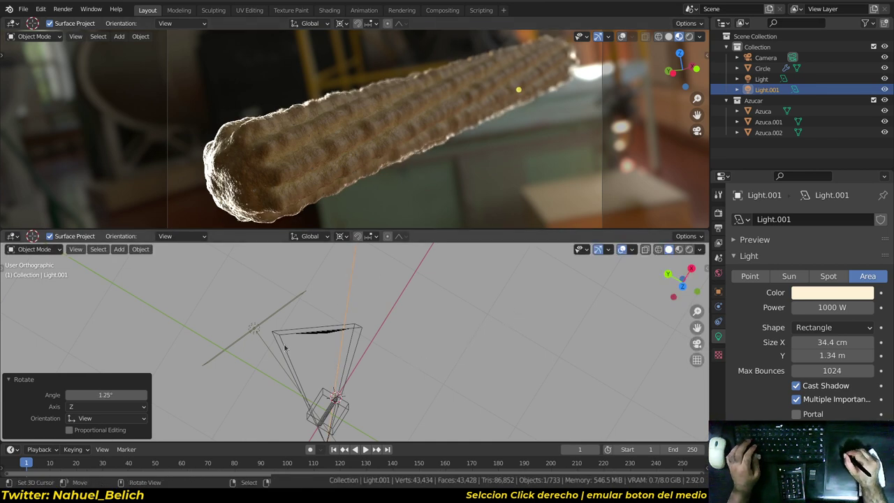
middle_drag(285, 347, 353, 350)
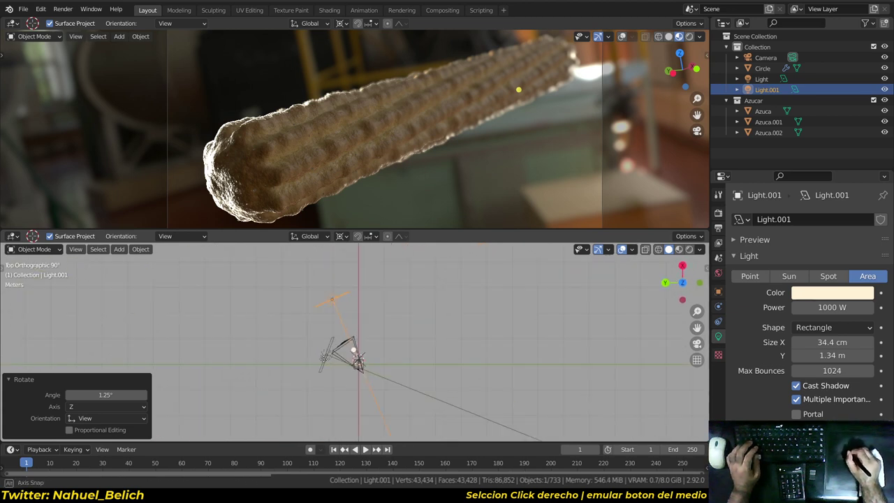
shift+middle_drag(364, 318, 354, 265)
- Duplicate Light.001 into Light.002 and place it opposite, turned 0.884° about Z toward the churro
key(shift+d)
key(r)
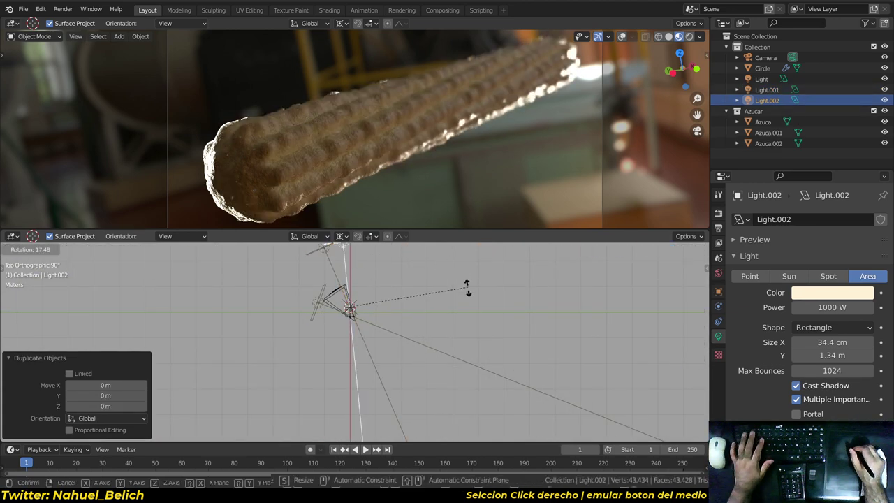
click(321, 402)
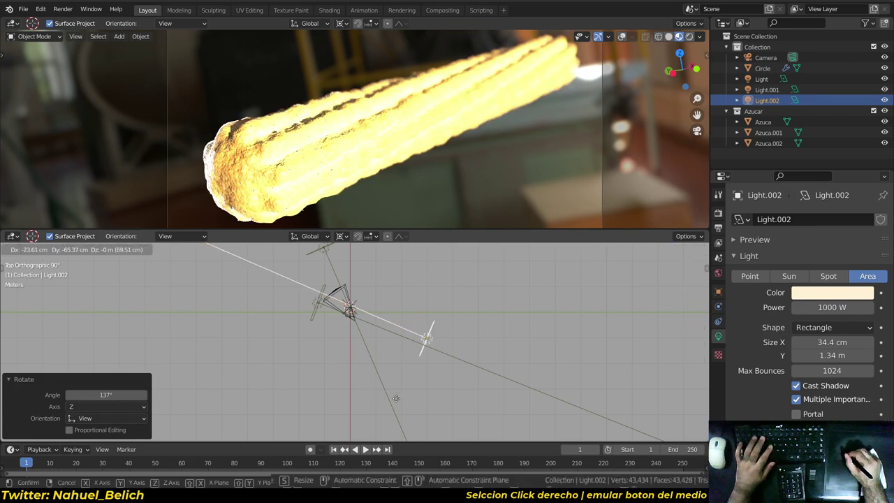
key(g)
click(450, 384)
key(g)
click(458, 345)
mouse_move(459, 345)
middle_down()
mouse_move(408, 368)
mouse_move(406, 396)
middle_up()
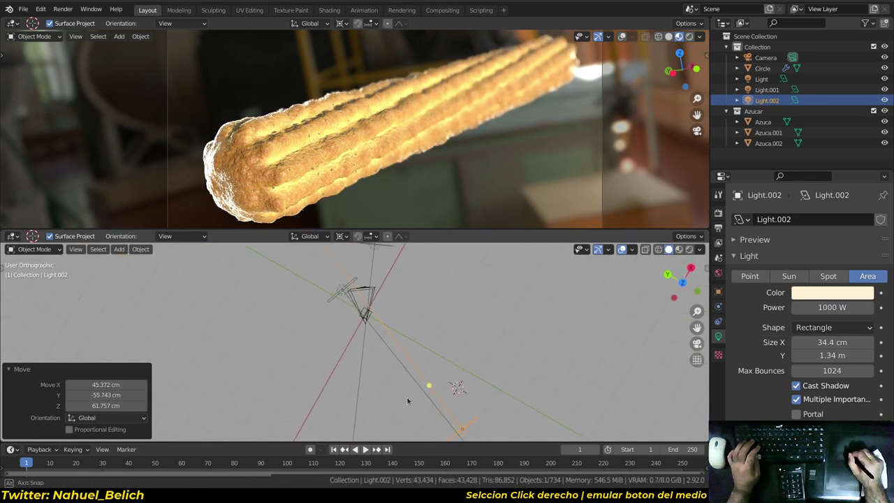
key(r)
click(508, 336)
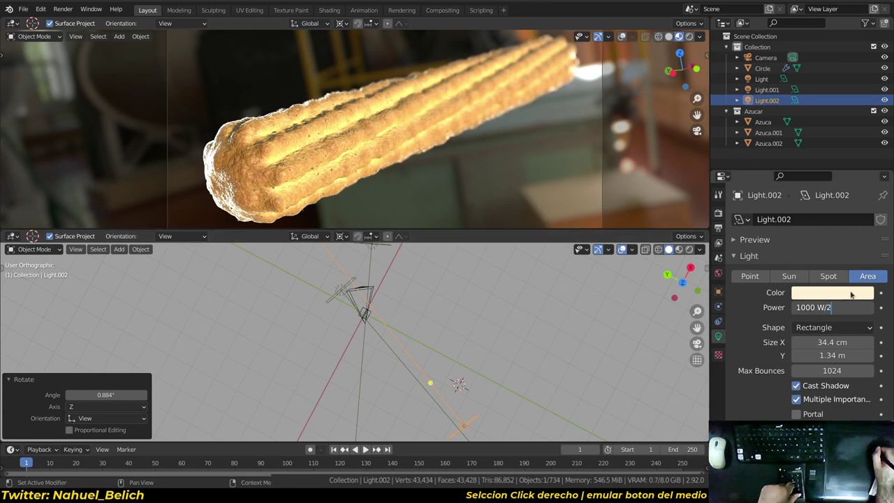
- Halve Light.002's power twice, from 1000 W to 250 W
key(Return)
click(836, 307)
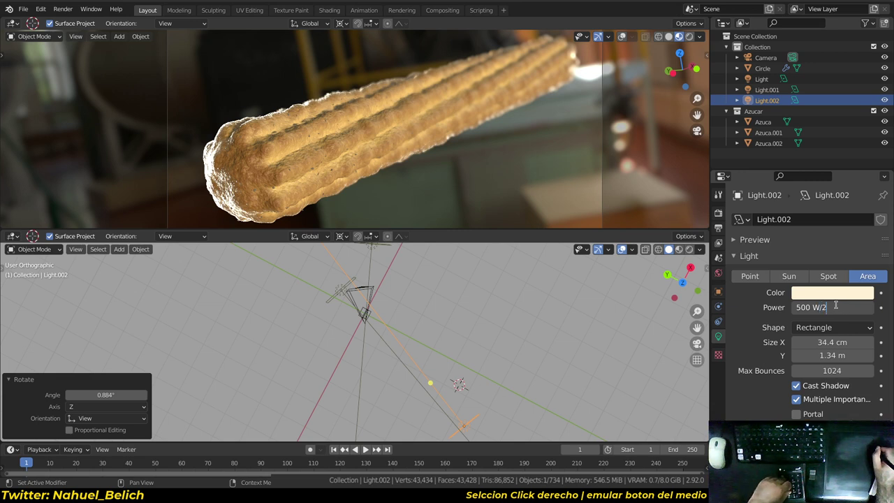
key(Return)
middle_drag(436, 338, 457, 307)
mouse_move(406, 176)
ctrl+middle_down()
mouse_move(445, 133)
mouse_move(396, 154)
mouse_move(407, 188)
mouse_move(481, 111)
ctrl+middle_up()
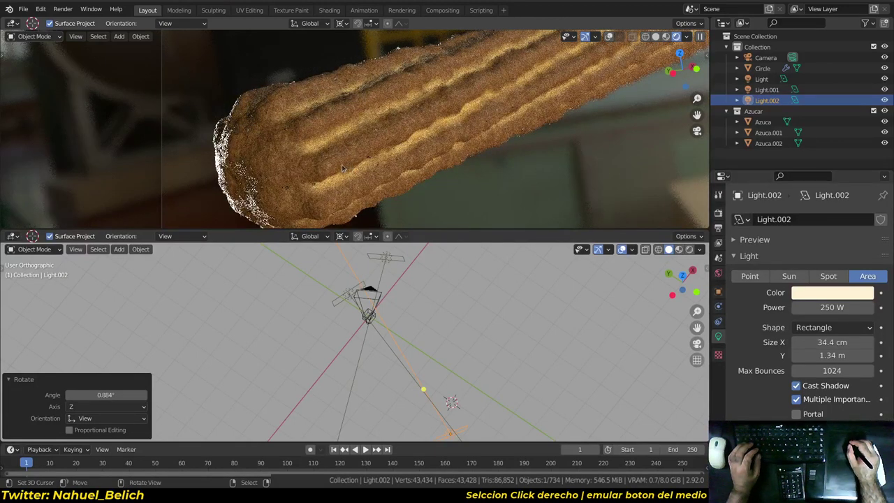
- Change the top view's shading and expand the Denoising options in Render properties
key(z)
click(399, 135)
mouse_move(373, 151)
shift+middle_down()
mouse_move(302, 130)
mouse_move(343, 121)
mouse_move(325, 146)
mouse_move(334, 194)
shift+middle_up()
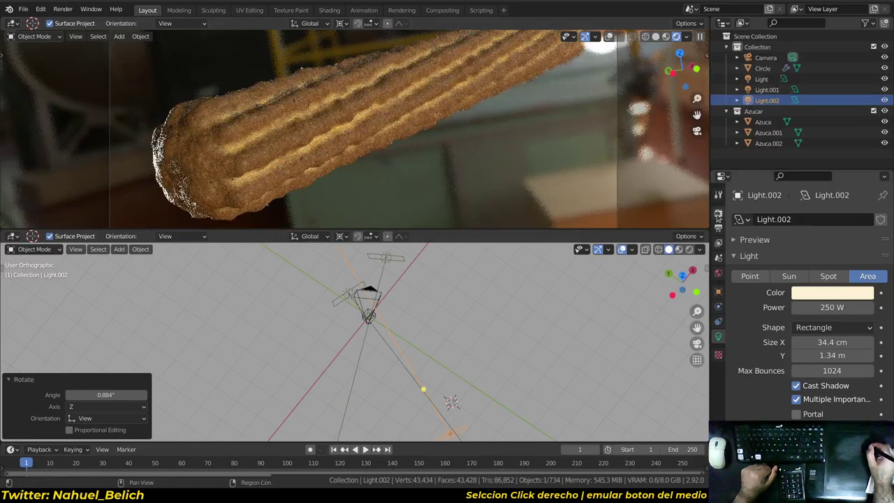
click(718, 214)
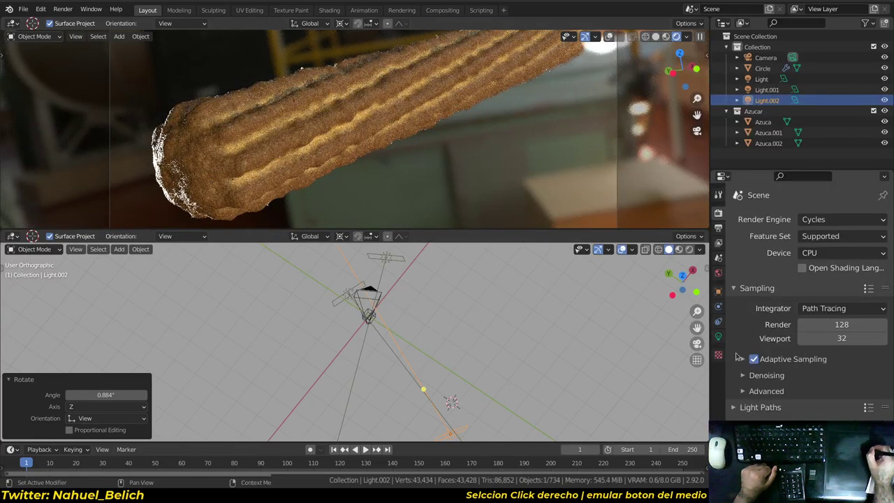
scroll(738, 357, down, 3)
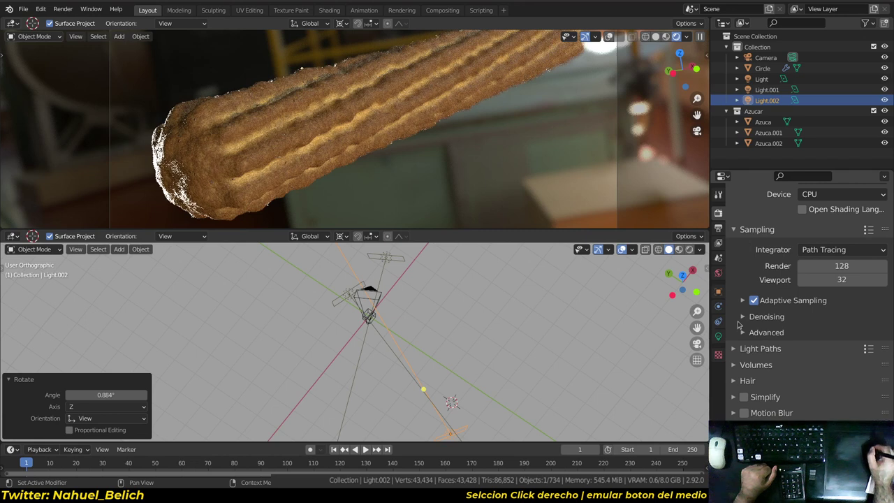
click(744, 320)
scroll(745, 321, down, 2)
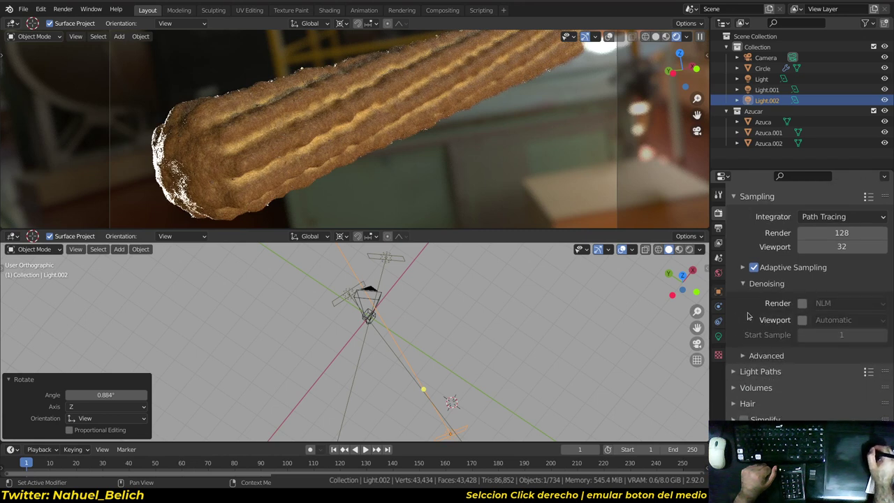
click(816, 323)
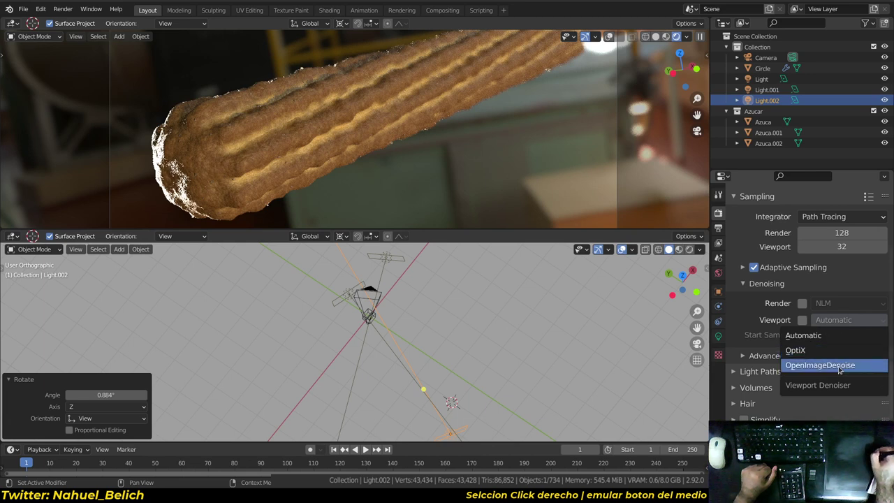
- Drop viewport samples to 1 and enable viewport denoising with OpenImageDenoise
drag(838, 246, 843, 245)
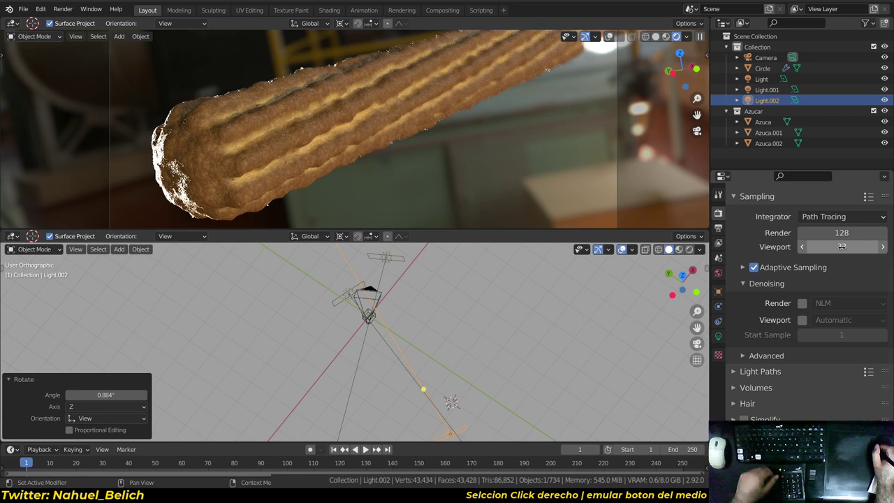
click(843, 245)
key(Return)
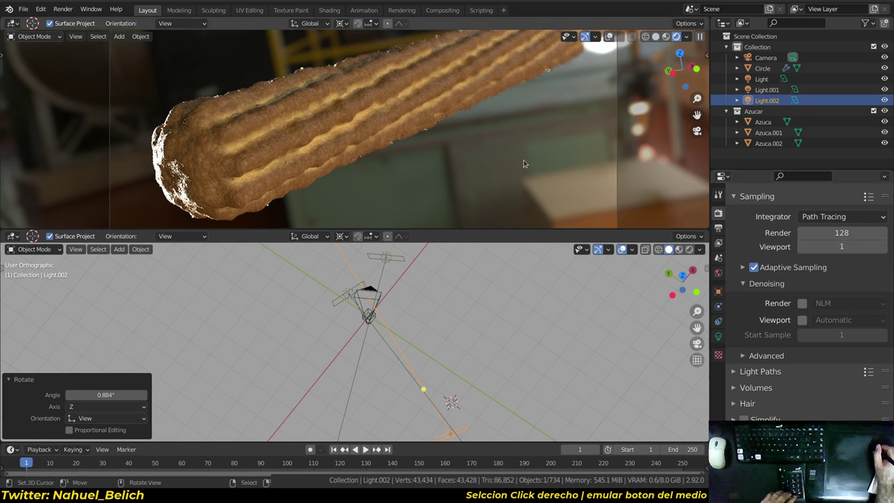
scroll(426, 168, up, 1)
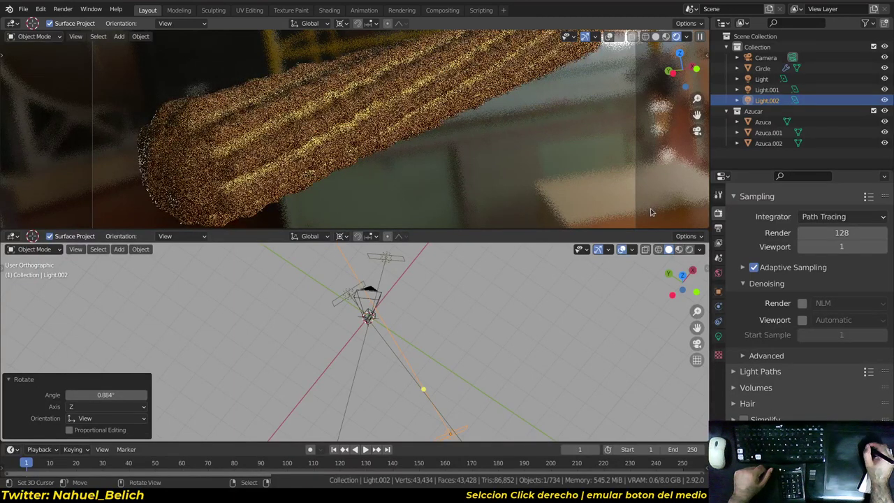
click(608, 36)
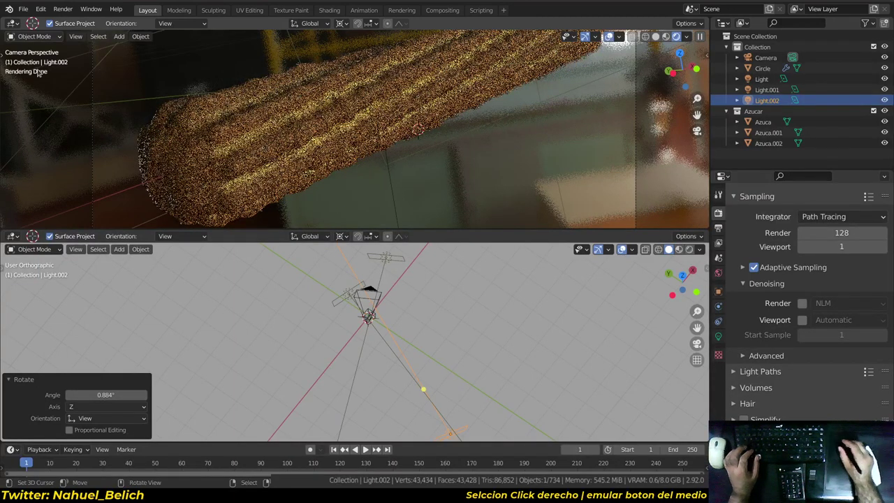
click(818, 319)
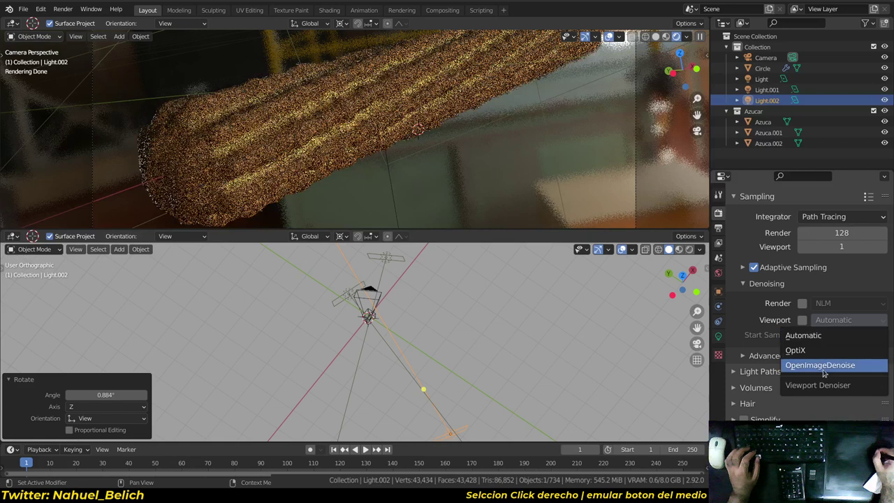
click(825, 368)
click(801, 319)
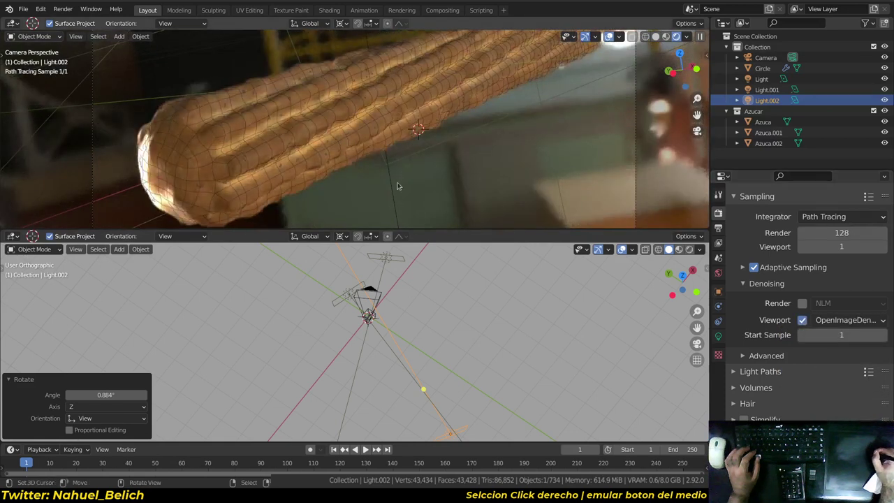
key(shift+alt+z)
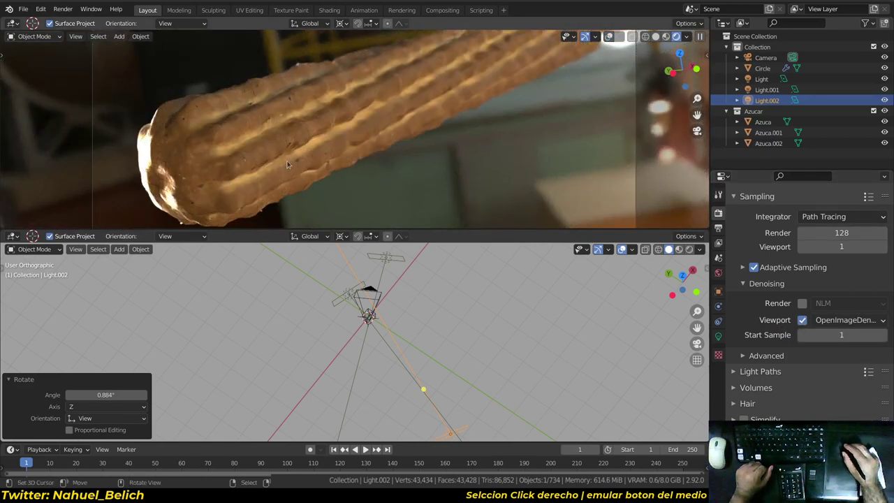
- Raise the viewport sample count to 10 and reframe the churro in the top view
click(882, 247)
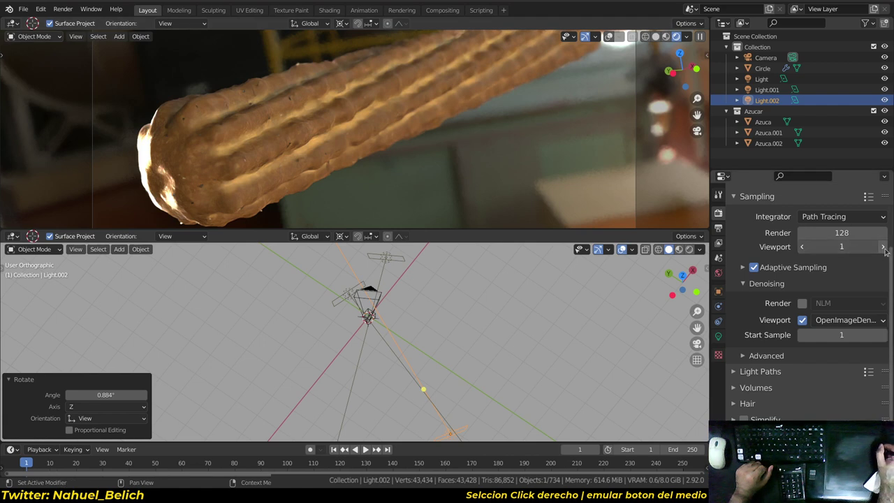
click(882, 248)
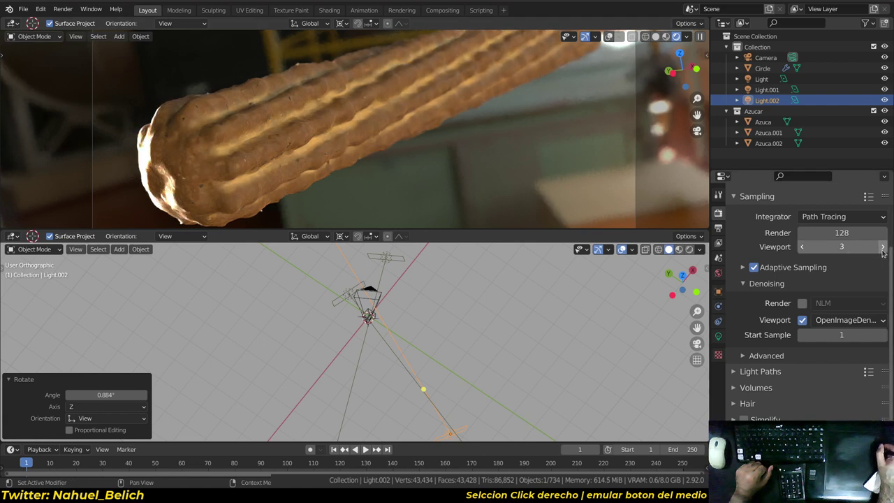
click(882, 247)
click(882, 248)
click(882, 247)
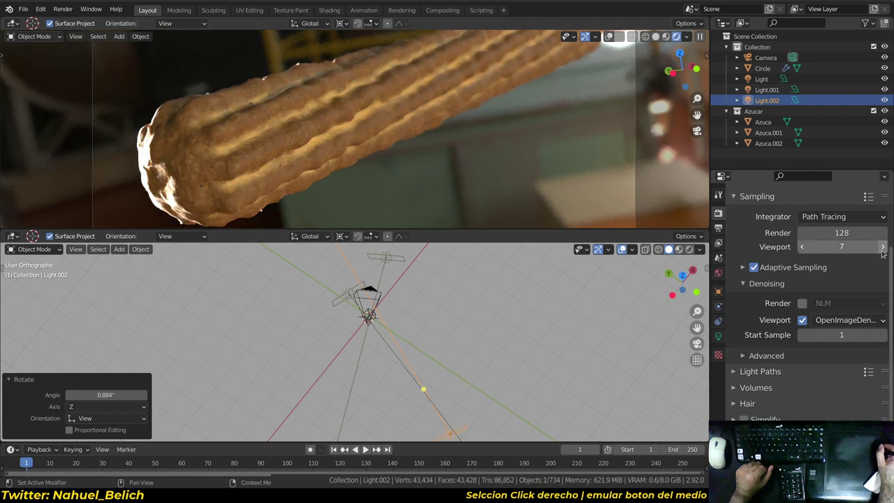
click(882, 248)
click(881, 248)
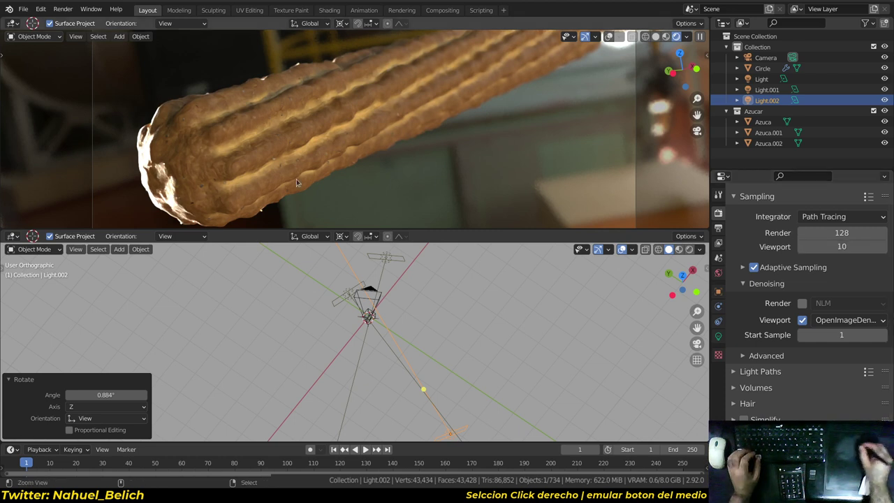
scroll(292, 137, up, 3)
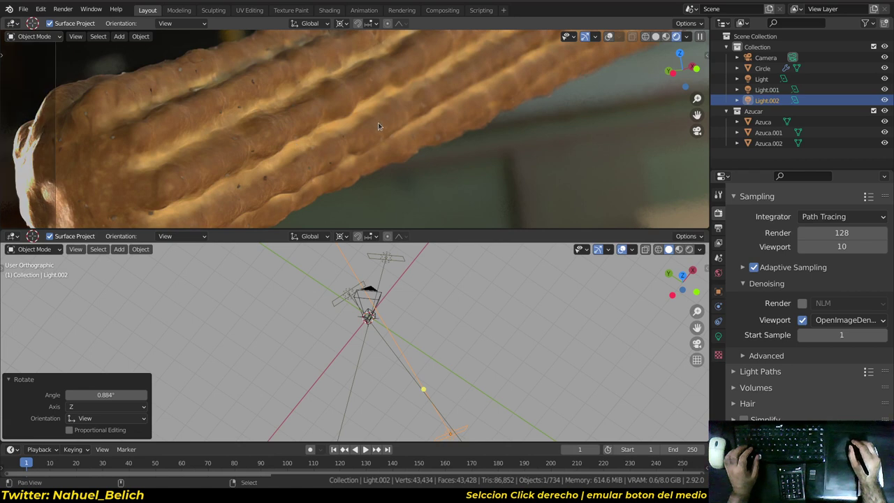
shift+middle_drag(378, 122, 430, 184)
click(868, 319)
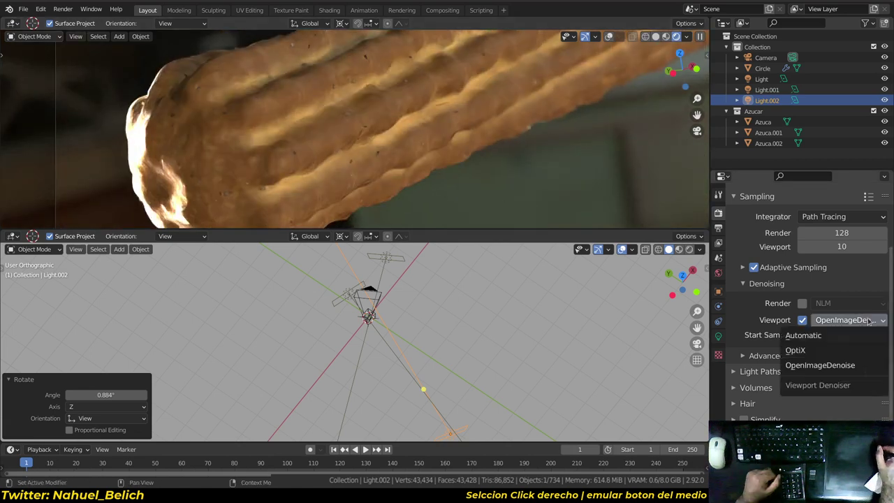
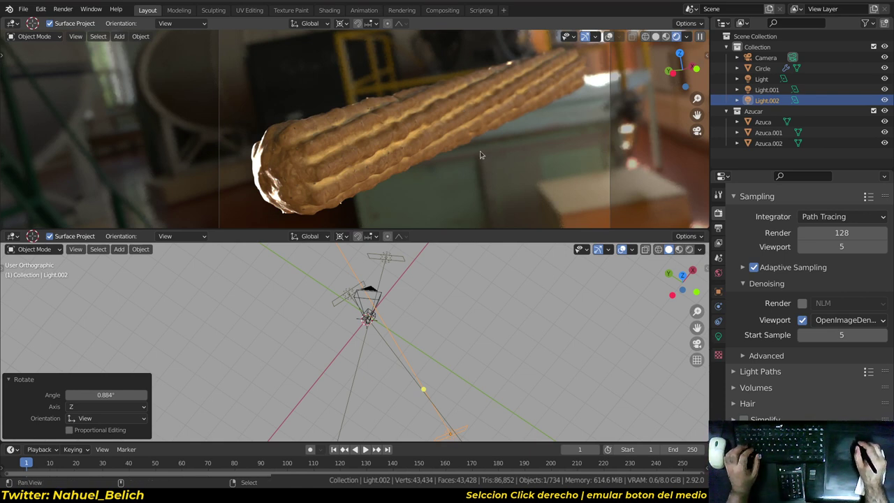
- Duplicate Light.002 into Light.003 in place, then rotate it and move it upward
middle_drag(447, 300, 479, 332)
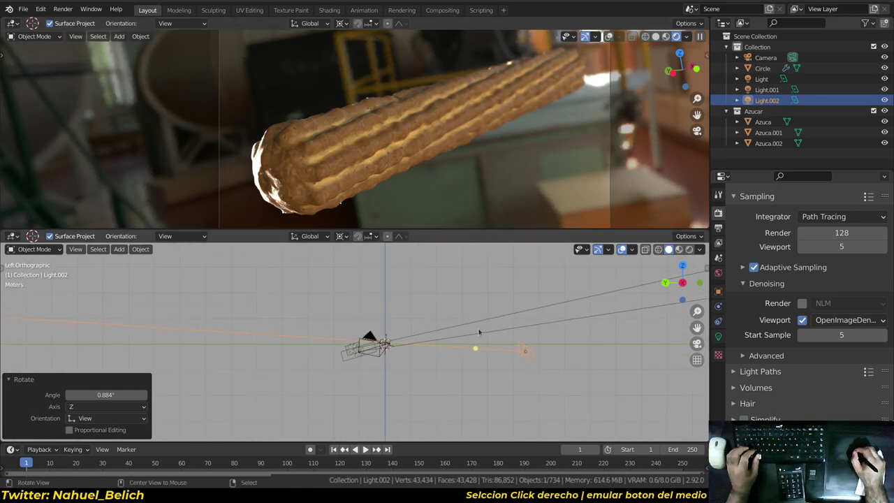
key(shift+d)
right_click(529, 378)
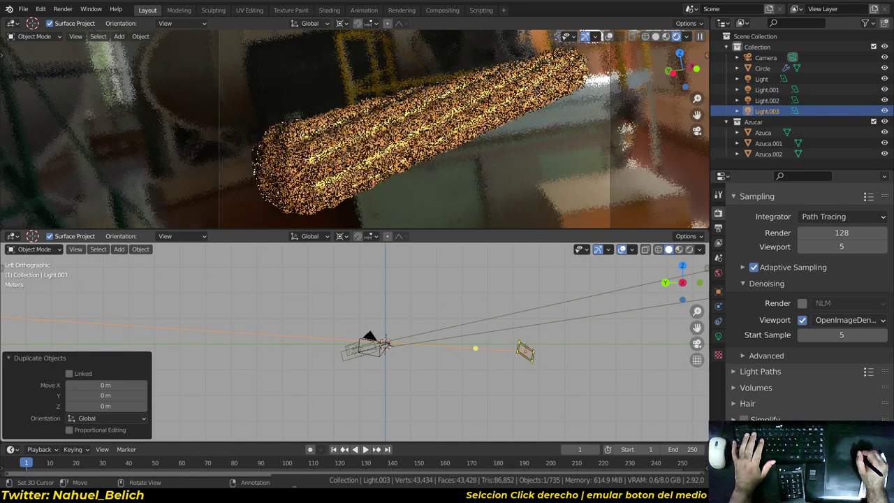
key(r)
click(398, 433)
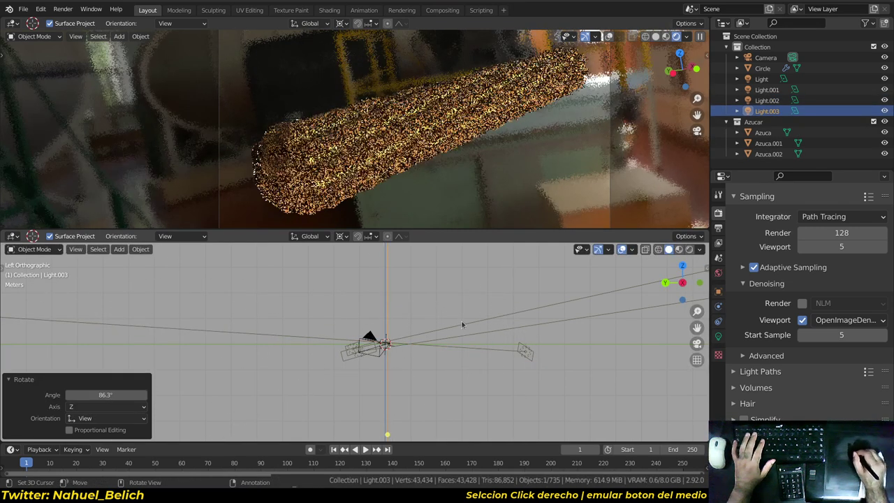
key(g)
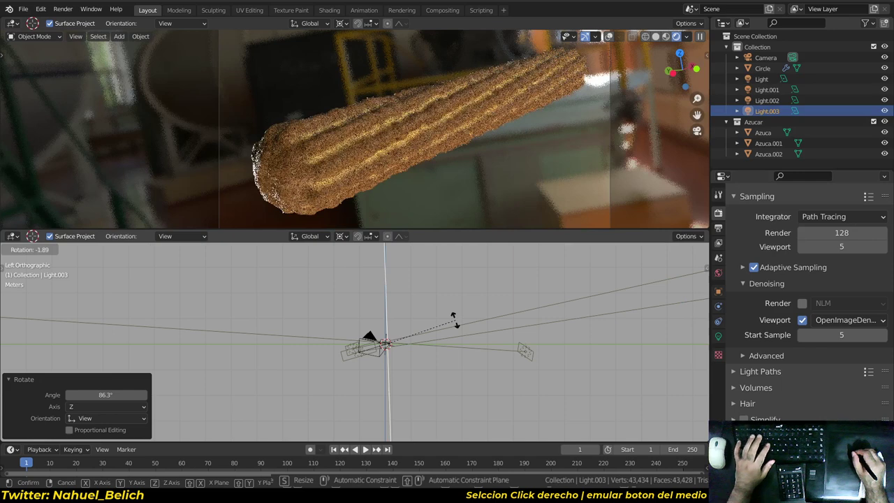
click(430, 312)
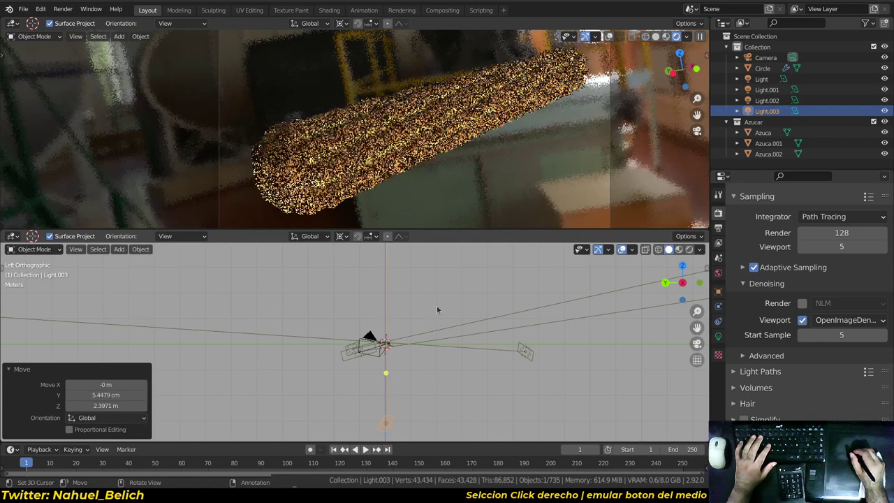
- Raise Light.003 and shift it right in front view, then delete it
key(g)
click(436, 289)
key(KP_1)
key(r)
key(g)
click(451, 313)
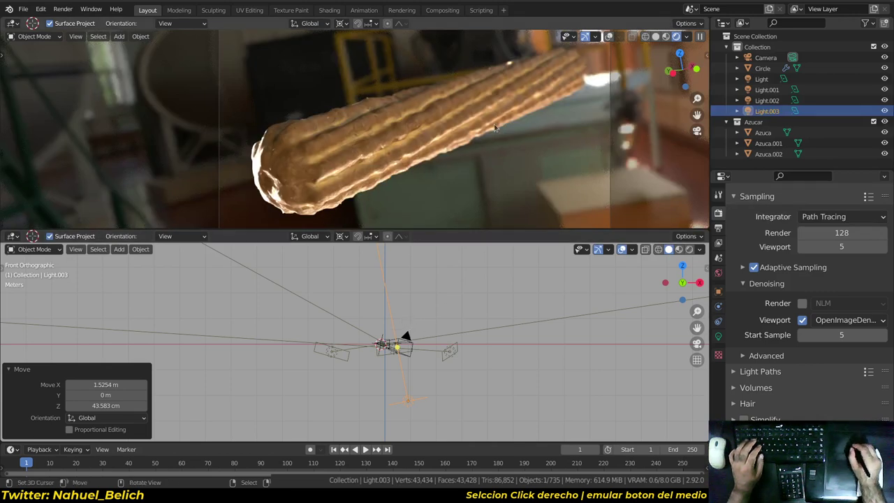
key(x)
click(432, 382)
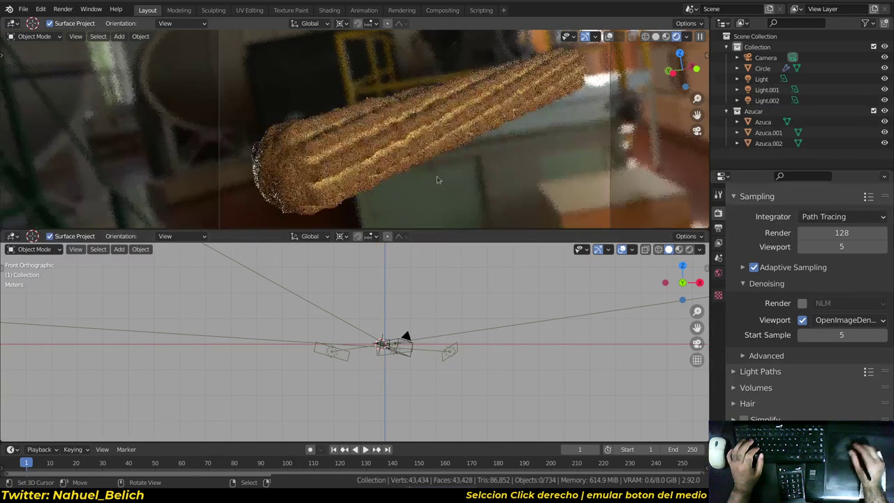
- Restore the deleted Light.003 and duplicate it into Light.004 with its rotation cleared
key(ctrl+z)
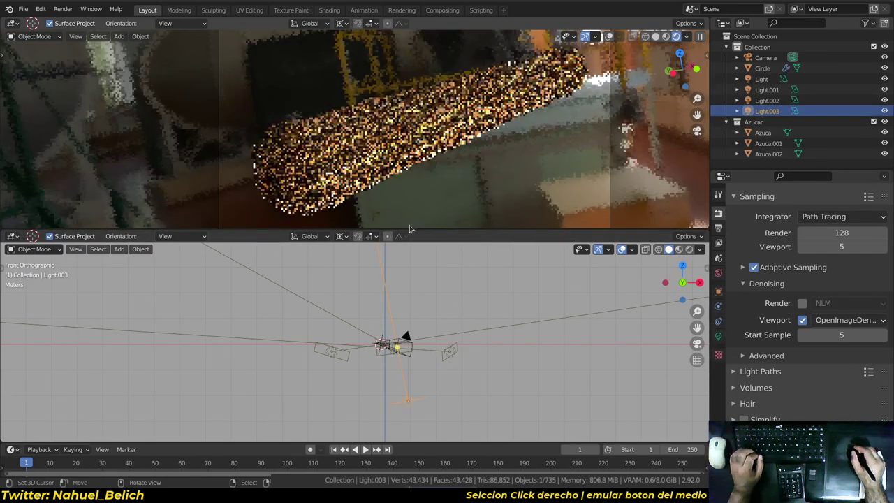
mouse_move(447, 300)
middle_down()
mouse_move(510, 304)
mouse_move(442, 336)
middle_up()
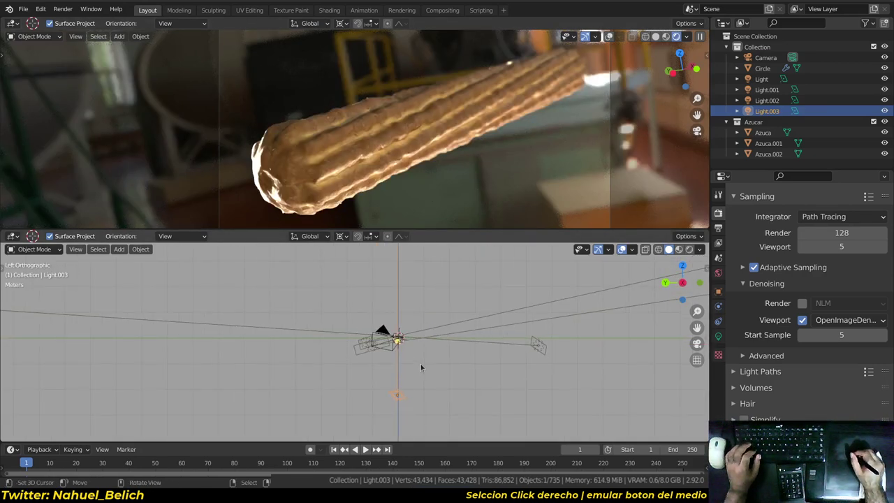
key(shift+d)
click(429, 270)
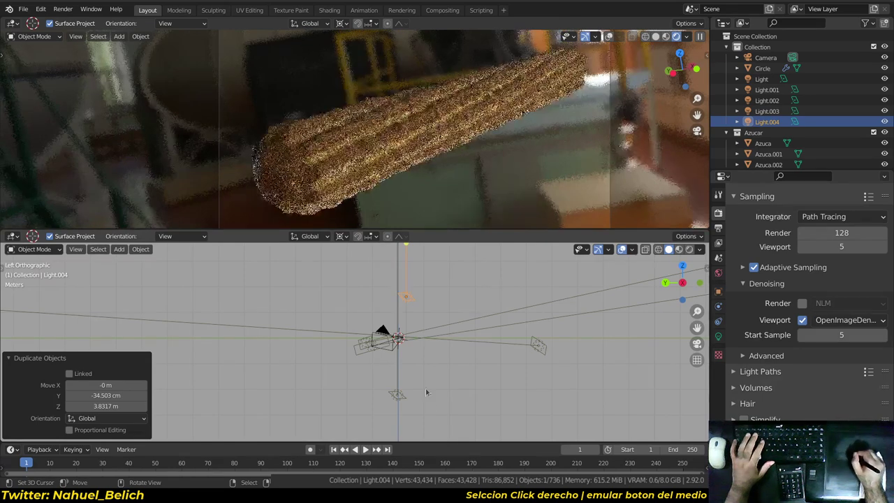
key(alt+r)
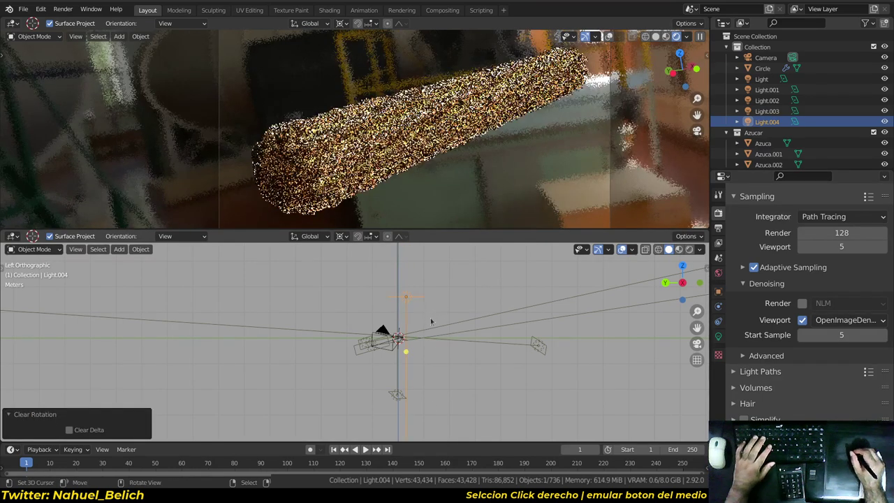
- Move Light.004 up and left, then nudge it into its final spot above the churro
key(g)
click(418, 304)
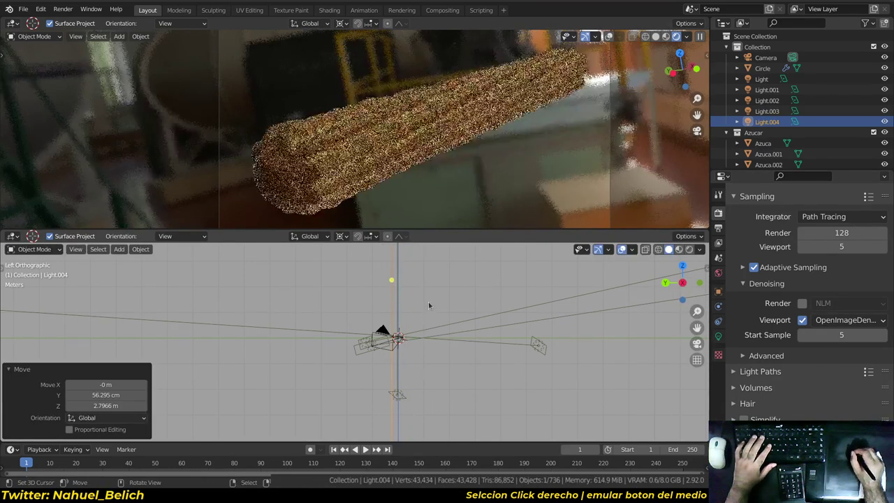
key(g)
click(419, 364)
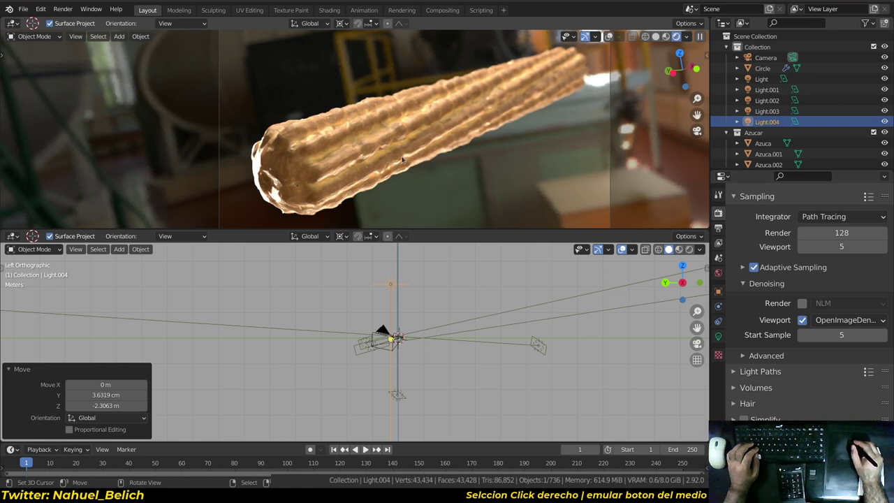
- Zoom the rendered top view onto the churro, select the Circle mesh, and orbit its sugary surface
key(z)
scroll(370, 173, up, 3)
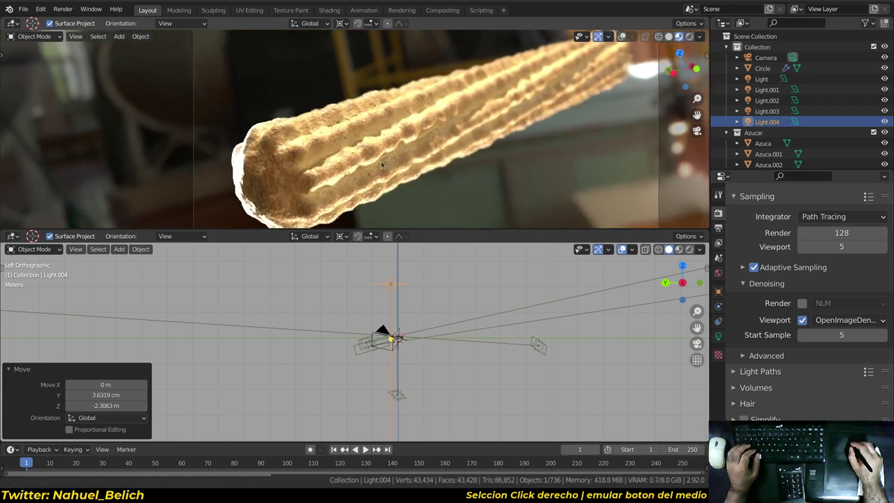
scroll(354, 178, up, 2)
scroll(354, 178, up, 2)
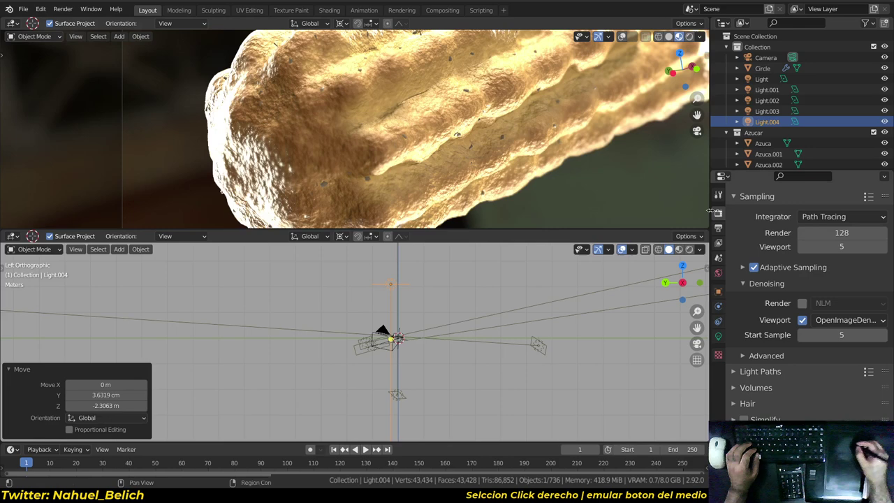
mouse_move(445, 173)
shift+middle_down()
mouse_move(461, 192)
mouse_move(471, 123)
mouse_move(527, 145)
mouse_move(487, 157)
mouse_move(509, 158)
mouse_move(482, 140)
mouse_move(463, 160)
shift+middle_up()
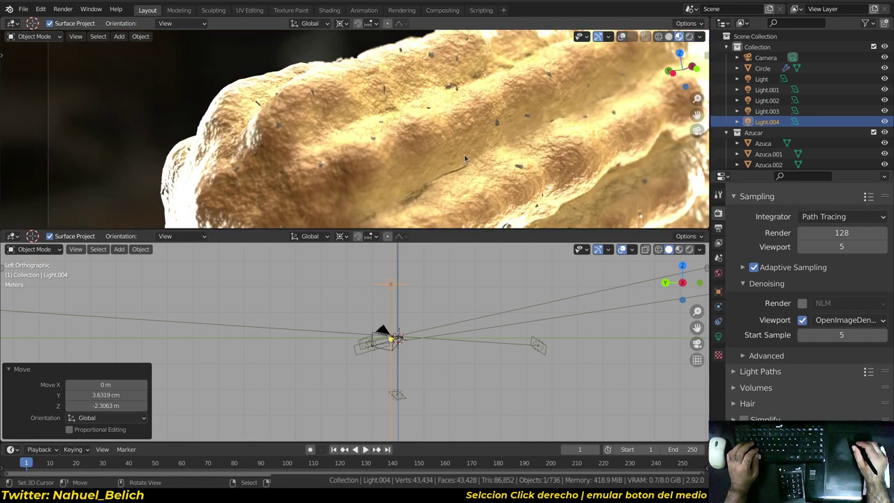
right_click(463, 166)
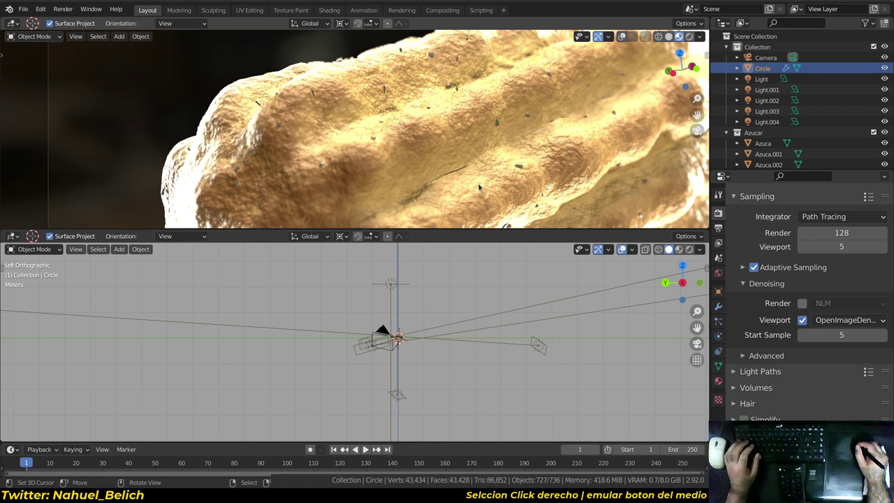
middle_drag(524, 190, 510, 183)
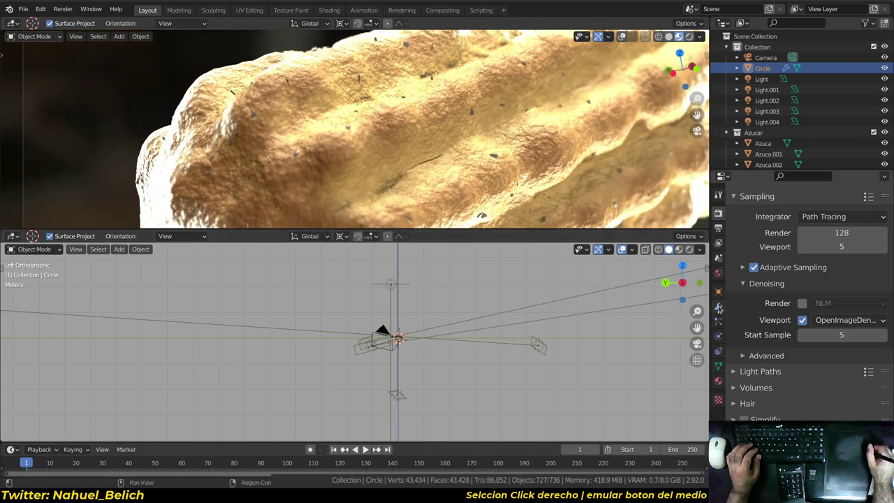
- Set the churro material's Subsurface amount to 1.000
click(719, 380)
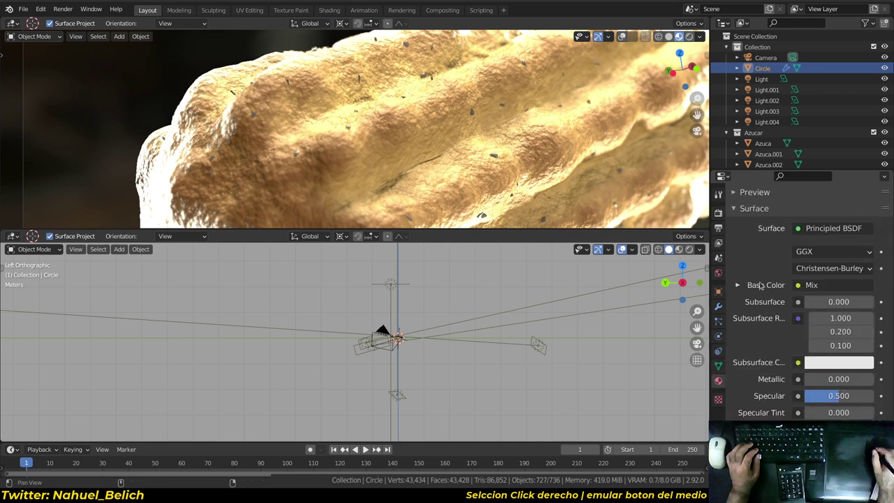
scroll(761, 285, down, 1)
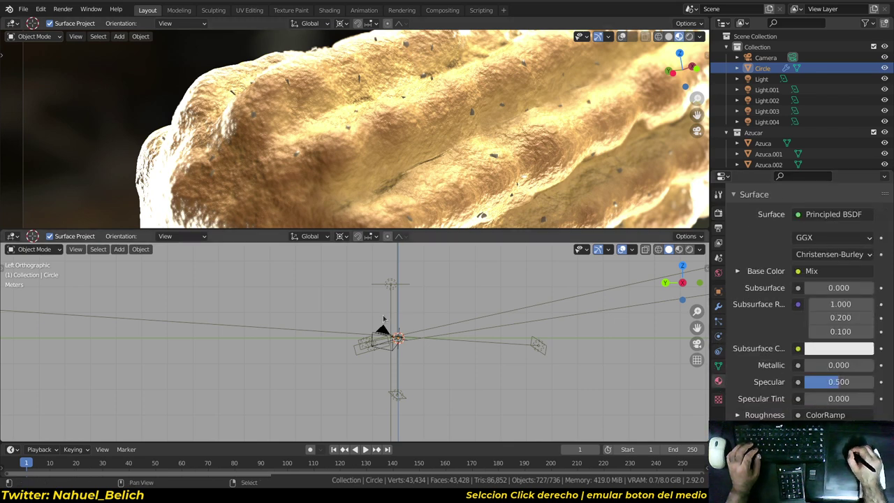
click(813, 287)
text(1)
key(Return)
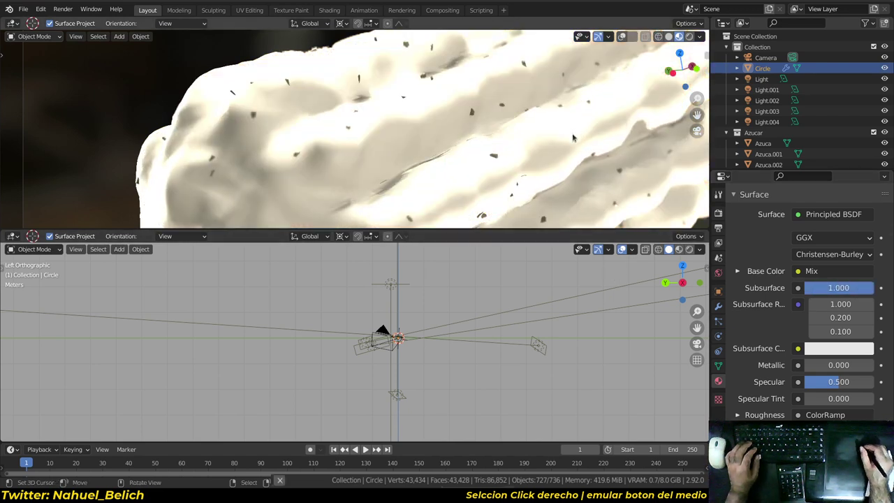
- Tint the Subsurface Color slightly pink and turn the lower view into a node editor
click(842, 348)
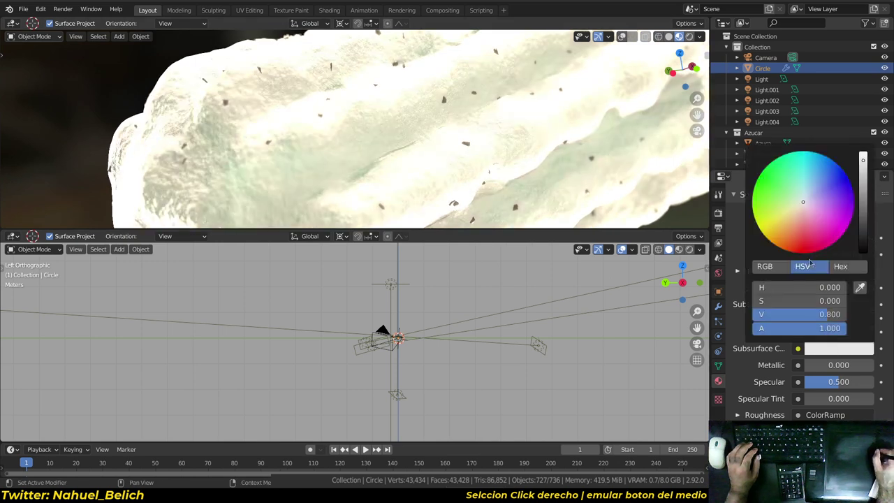
drag(827, 203, 803, 202)
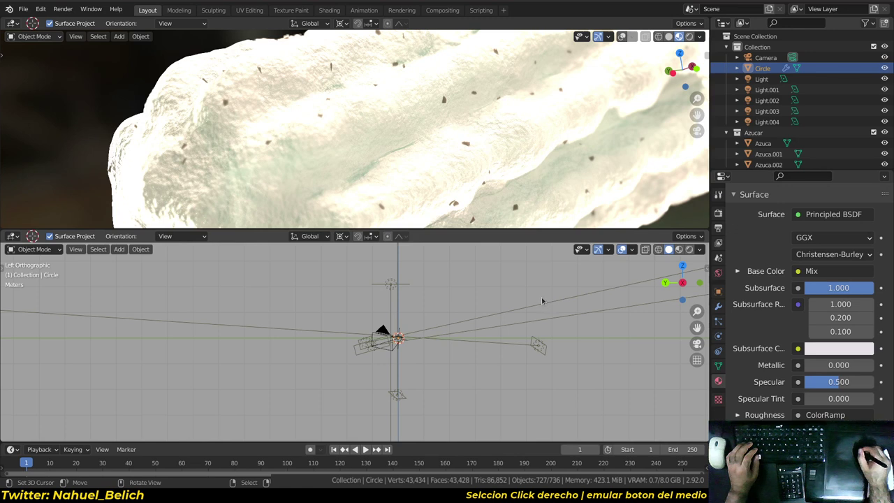
key(shift+F3)
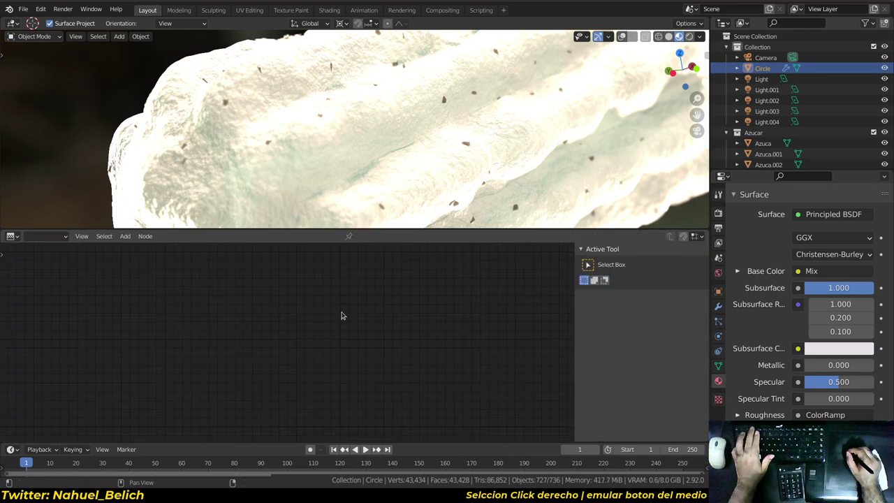
- Switch the node editor from World to Object shaders and bring the Principled BSDF node into view
key(shift+F3)
key(shift+F3)
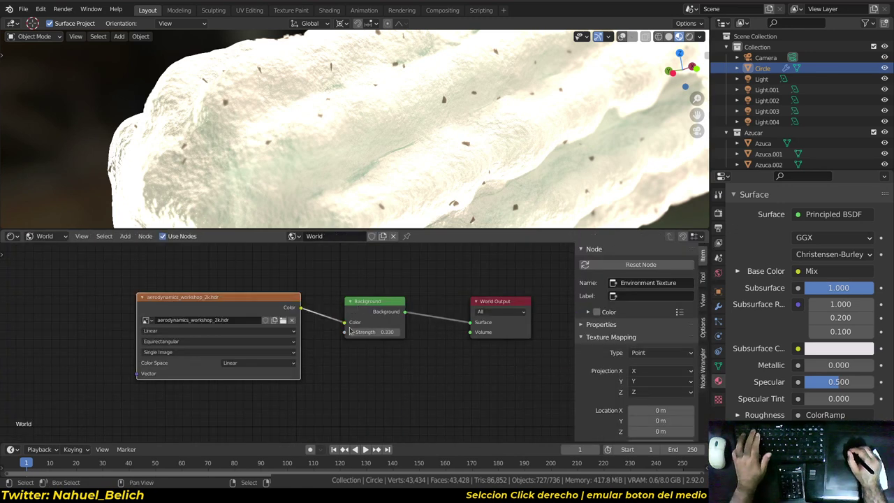
click(45, 236)
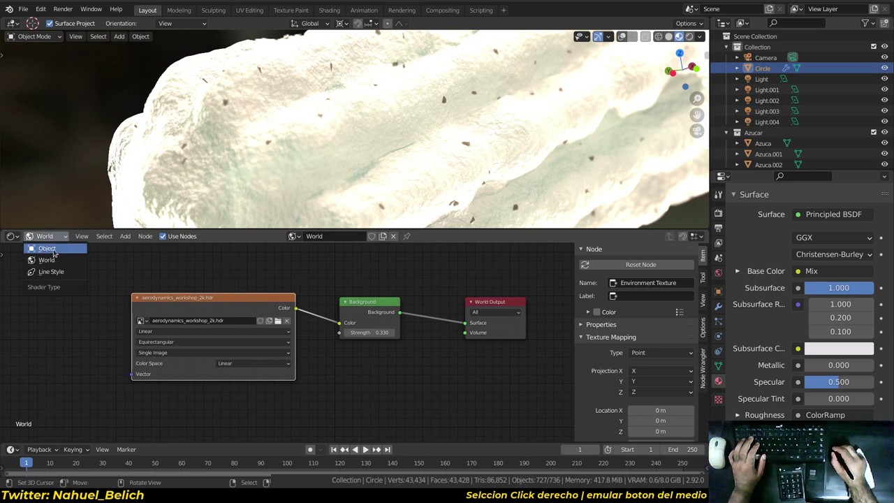
click(47, 248)
mouse_move(351, 343)
alt+mouse_down()
mouse_move(333, 389)
mouse_move(196, 319)
mouse_move(341, 312)
alt+mouse_up()
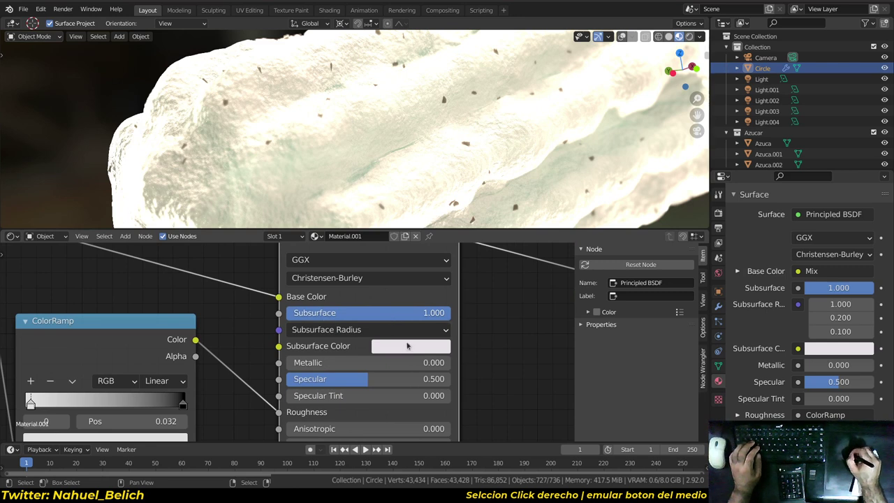
- Set all three Subsurface Radius fields to 0 and keep Subsurface at 1.000
click(388, 331)
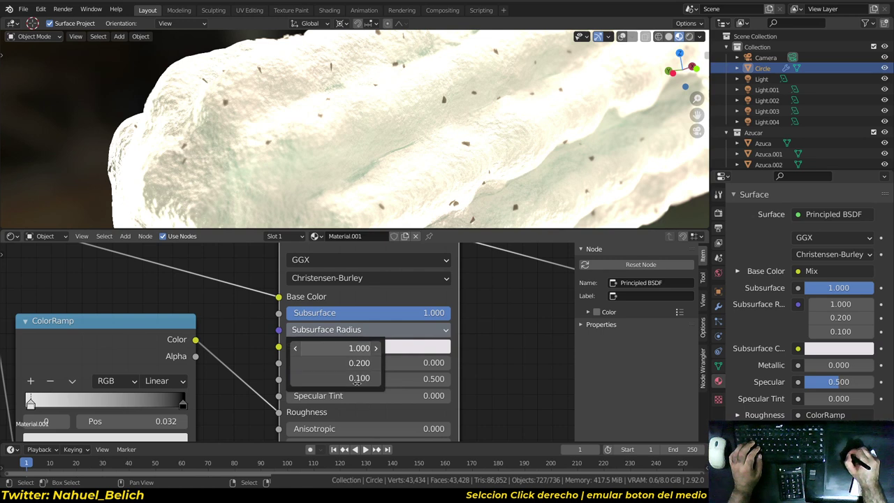
drag(357, 382, 357, 353)
text(0)
key(Return)
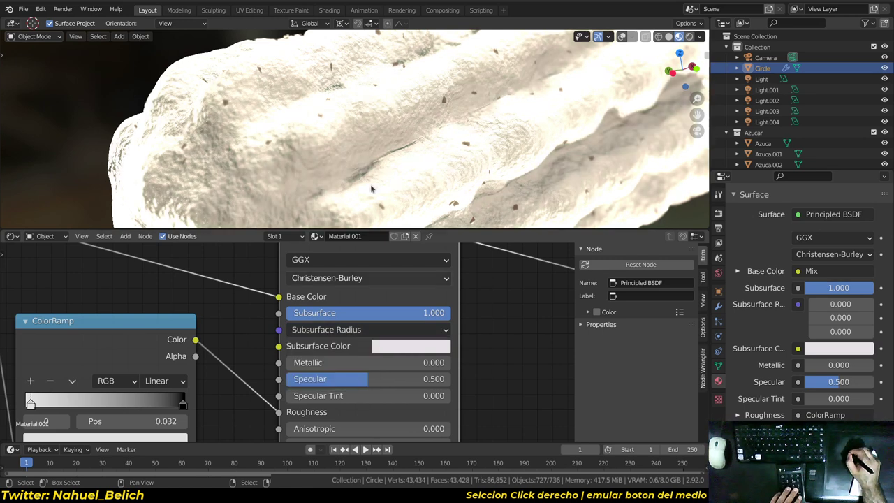
click(369, 315)
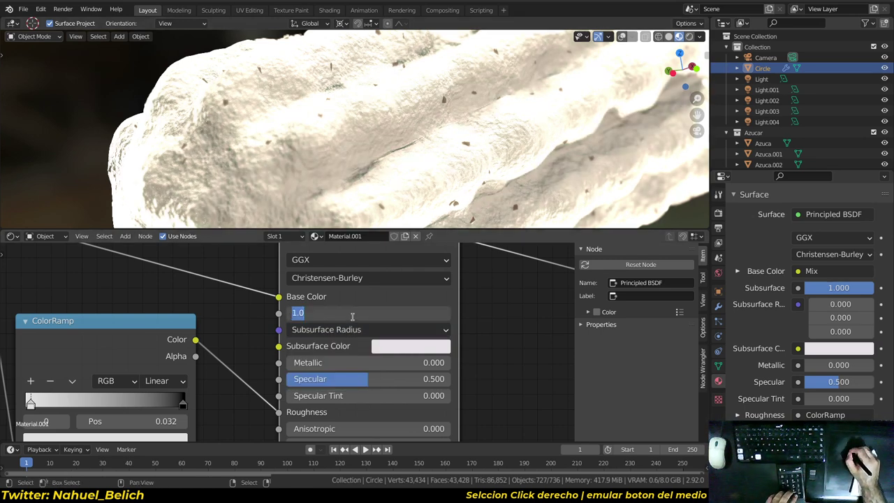
key(Return)
- Re-edit the three Subsurface Radius fields together toward a tiny radius value
click(347, 330)
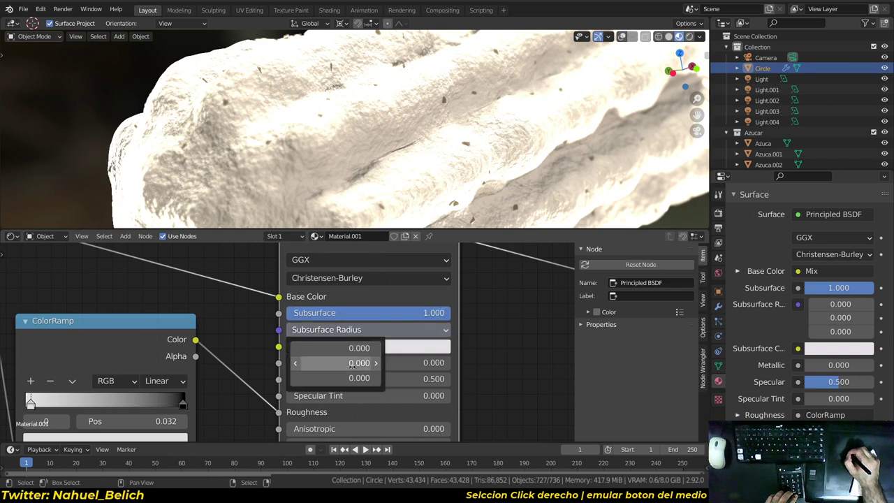
drag(352, 355, 352, 380)
text(1)
key(Return)
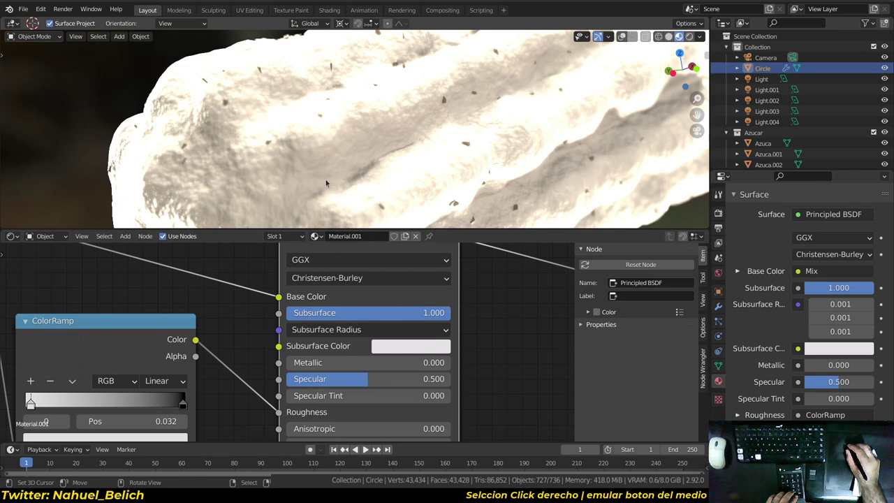
click(346, 330)
drag(335, 381, 345, 312)
key(Return)
- Enter .001 across all three Subsurface Radius channels and adjust the entry
click(347, 330)
drag(346, 348, 347, 372)
text(.001)
key(Return)
key(BackSpace)
text(0)
key(Return)
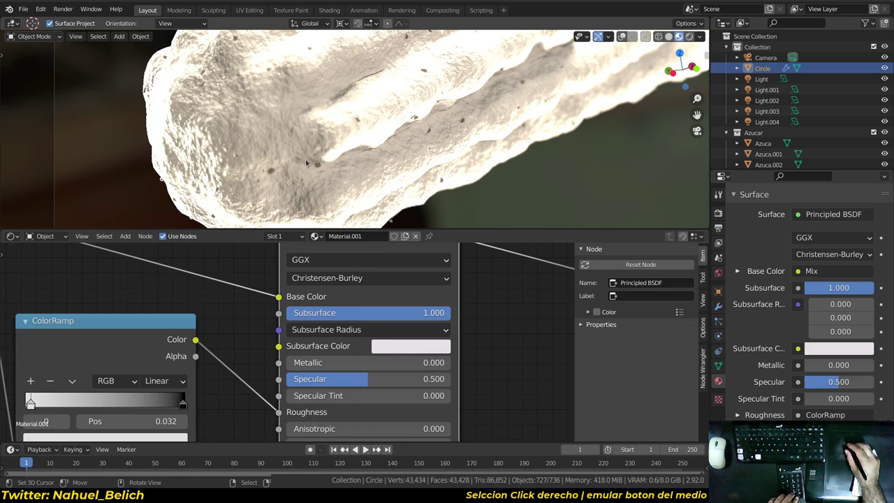
- Orbit close over the churro's sugared surface to inspect the subsurface result
scroll(324, 133, up, 2)
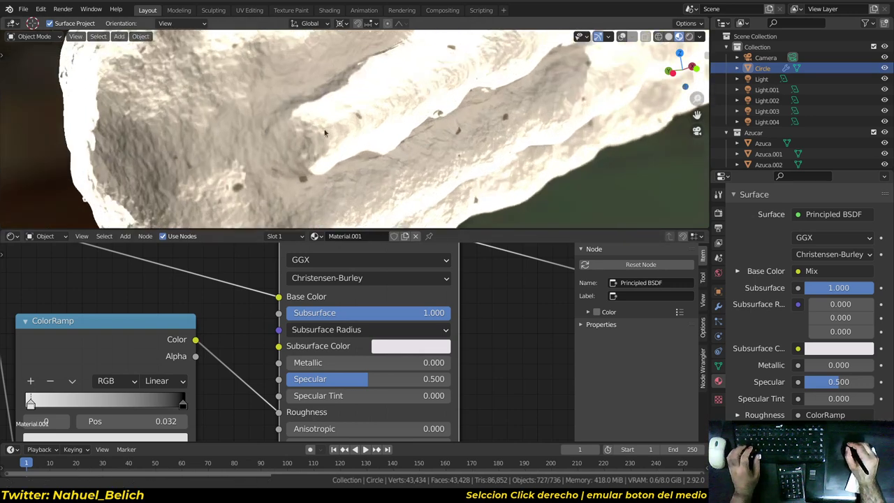
middle_drag(324, 133, 583, 91)
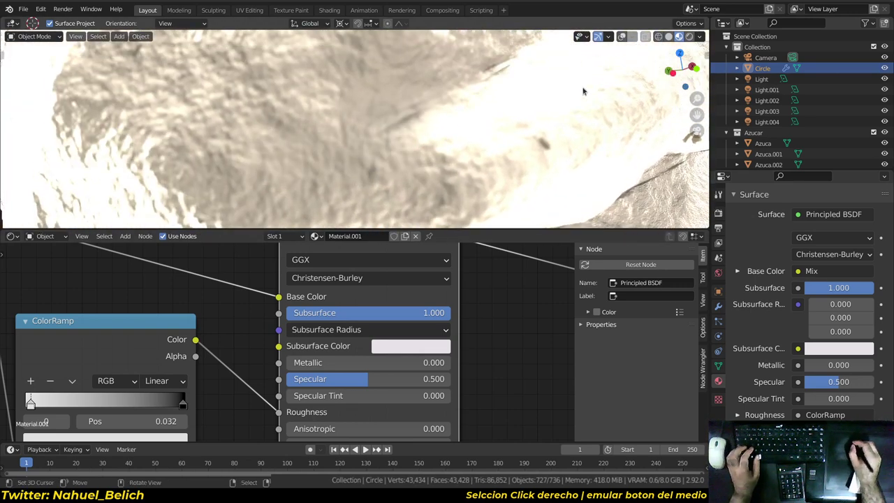
click(701, 37)
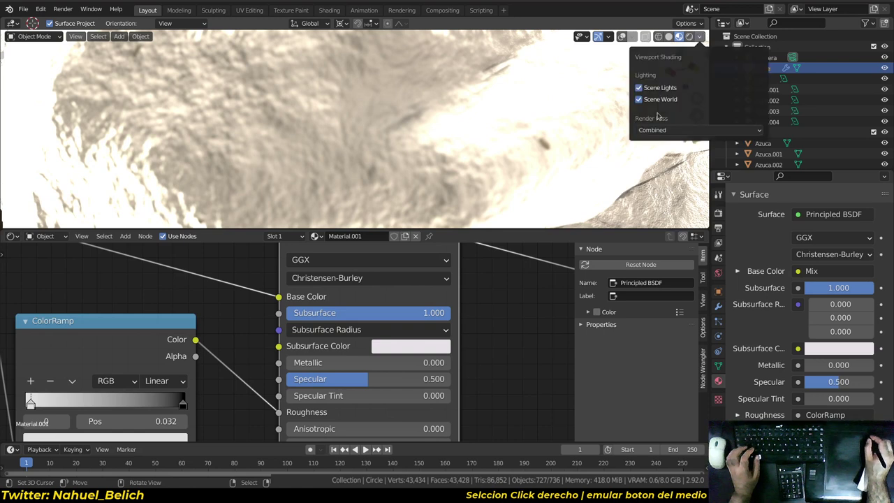
middle_drag(614, 126, 529, 101)
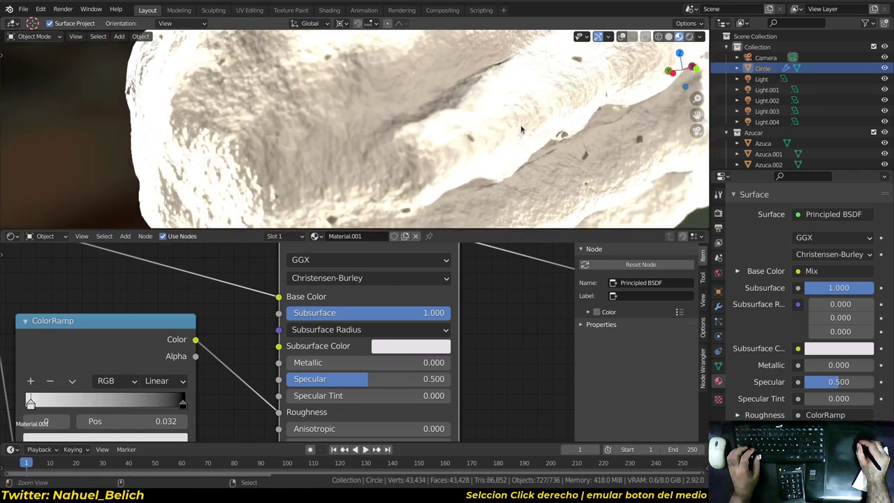
middle_drag(419, 160, 462, 146)
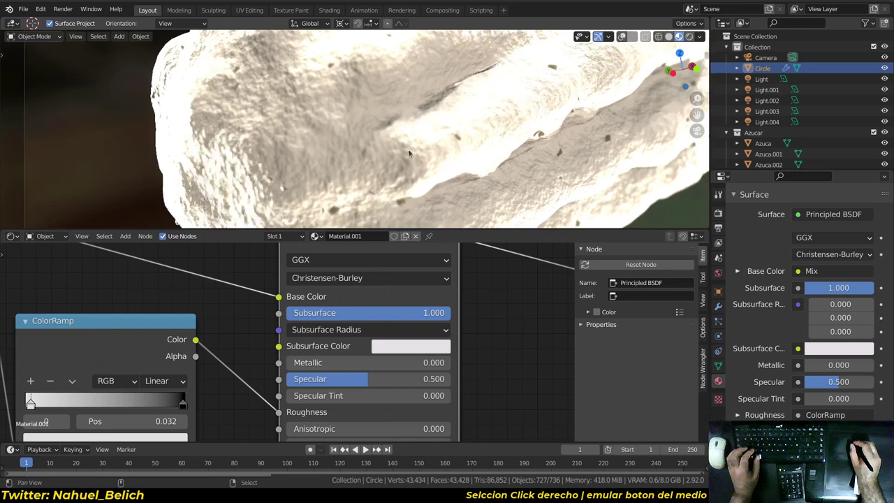
middle_drag(413, 98, 376, 301)
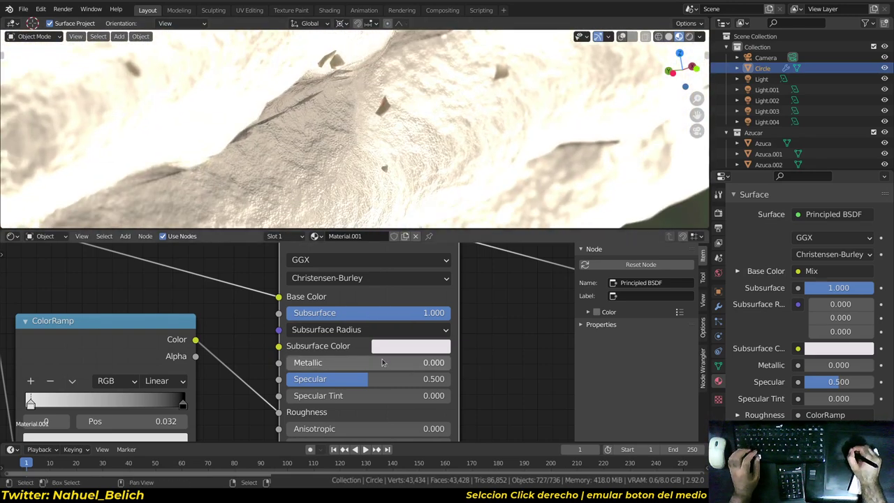
- Commit 0.001 on all three Subsurface Radius values and zoom out to the whole churro
click(393, 329)
click(335, 348)
text(.001)
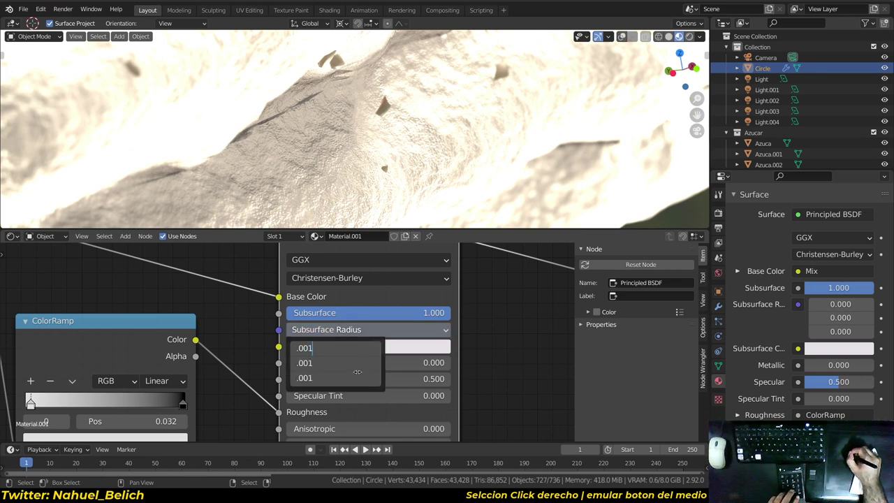
key(Return)
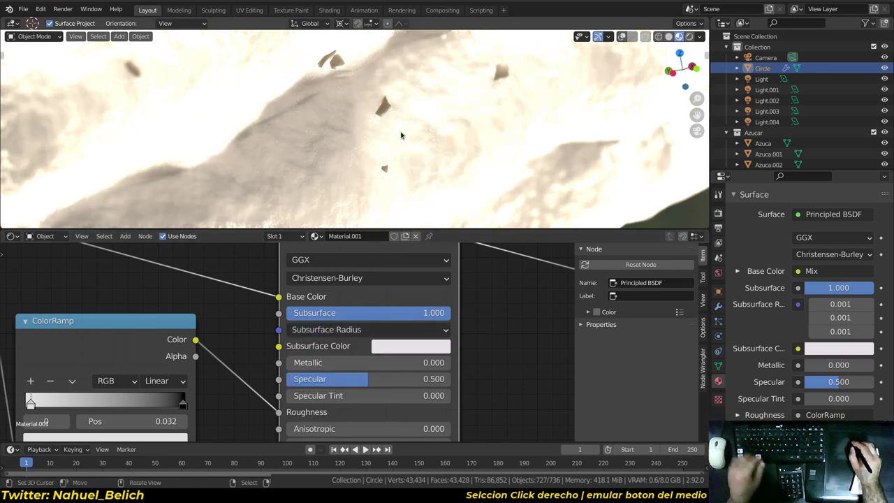
mouse_move(406, 129)
ctrl+middle_down()
mouse_move(407, 189)
mouse_move(393, 184)
mouse_move(405, 156)
mouse_move(372, 164)
mouse_move(392, 182)
ctrl+middle_up()
- Connect the Mix node's Color output to the Principled BSDF Subsurface Color input
mouse_move(90, 260)
middle_down()
mouse_move(174, 290)
mouse_move(167, 305)
middle_up()
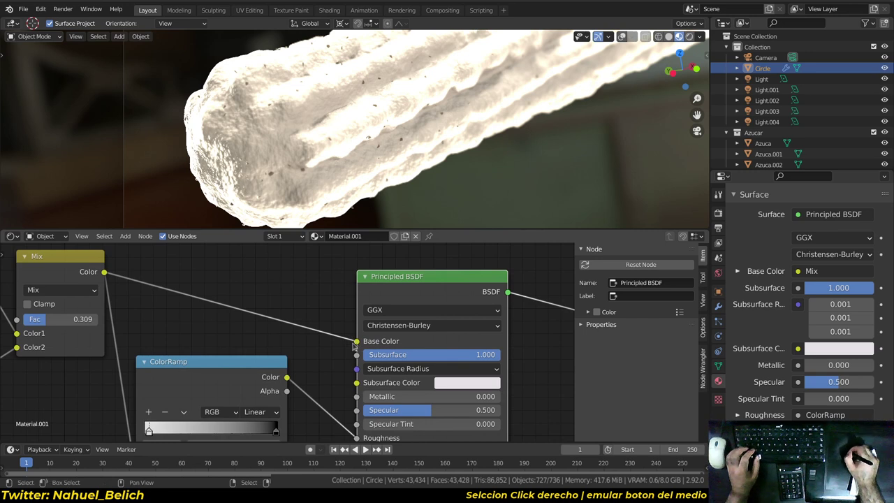
middle_drag(354, 347, 336, 320)
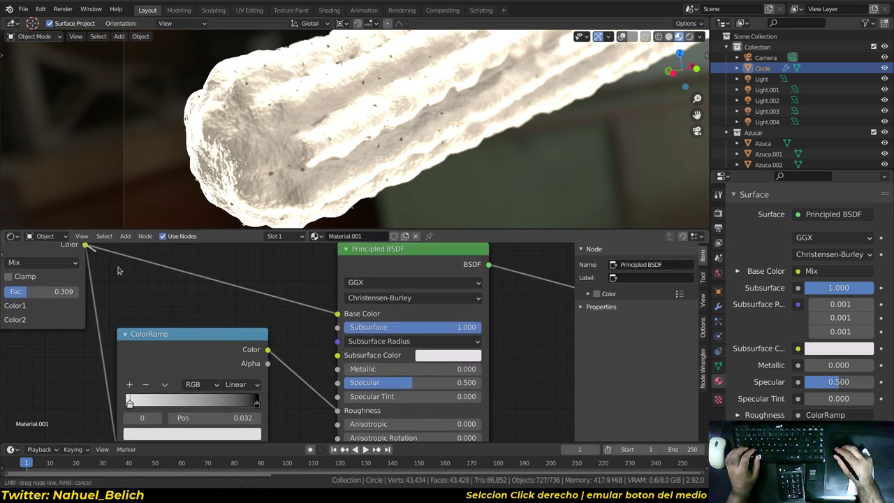
drag(337, 347, 337, 354)
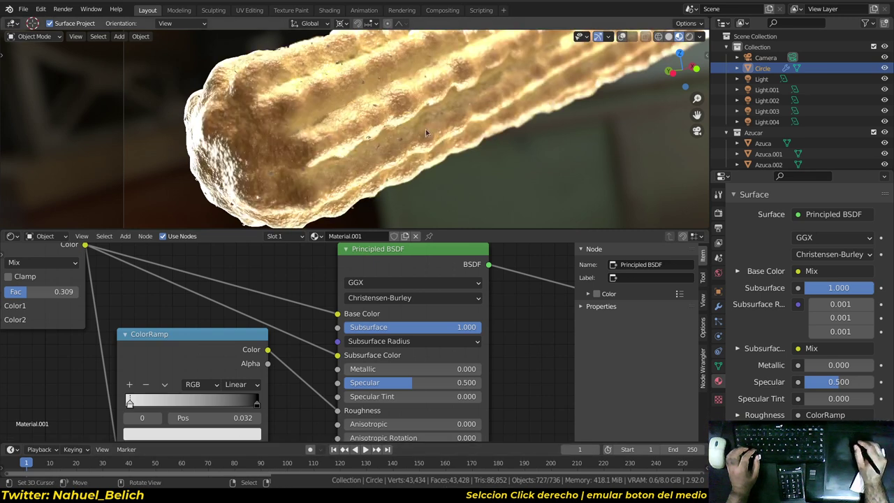
- Compare the churro with Subsurface at 0 versus 1.000, ending back at 1.000
middle_drag(416, 117, 425, 113)
scroll(424, 113, up, 6)
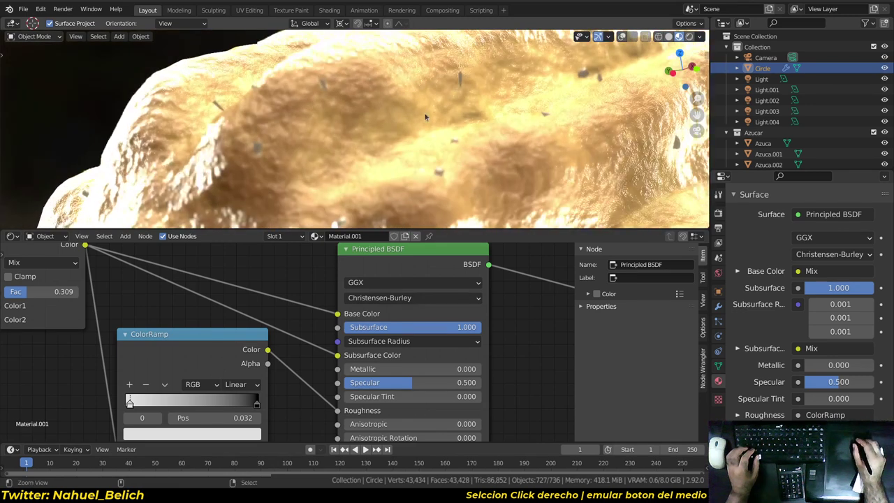
key(BackSpace)
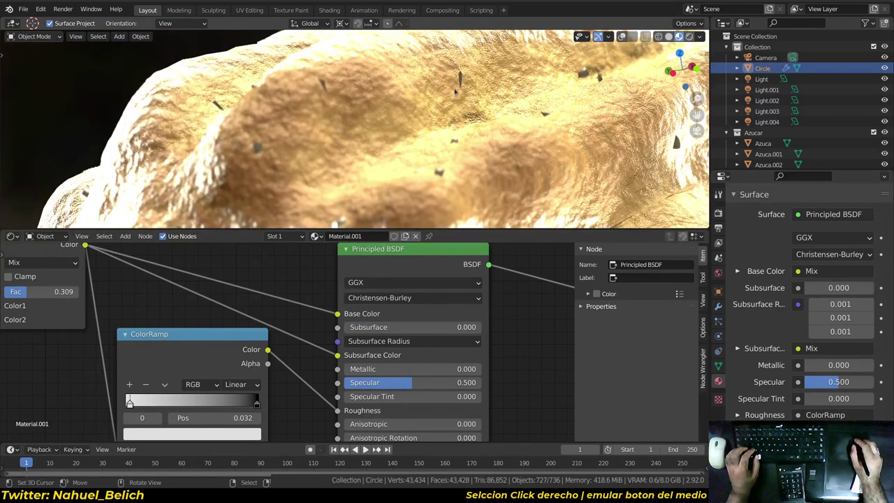
key(ctrl+z)
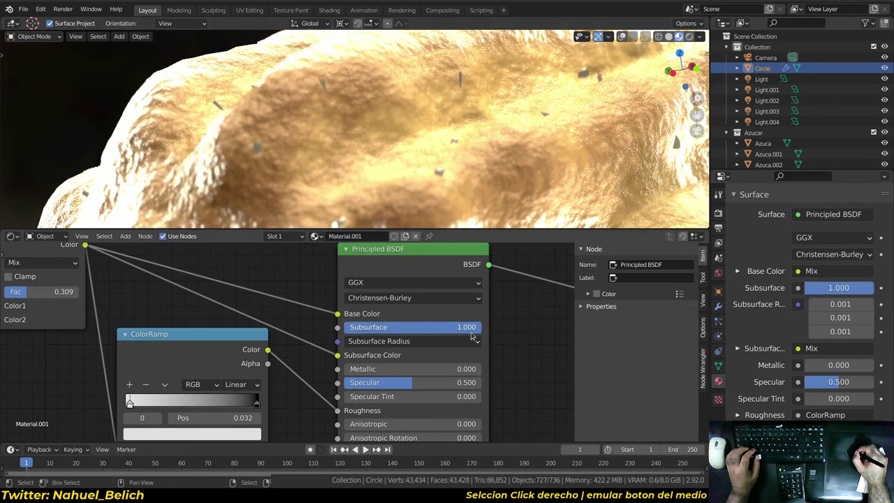
drag(470, 328, 486, 328)
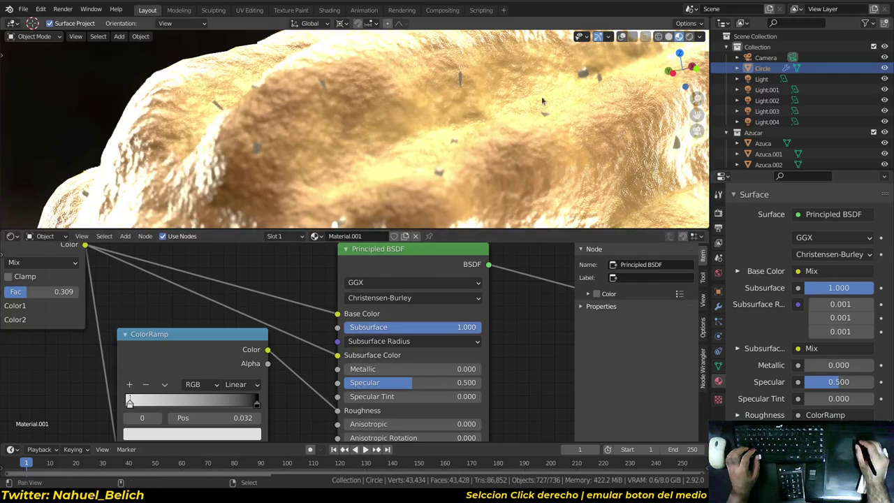
- Orbit close to the churro and preview it in Rendered, then Solid shading
middle_drag(479, 116, 419, 161)
mouse_move(383, 327)
mouse_down()
mouse_move(366, 337)
mouse_move(419, 328)
mouse_up()
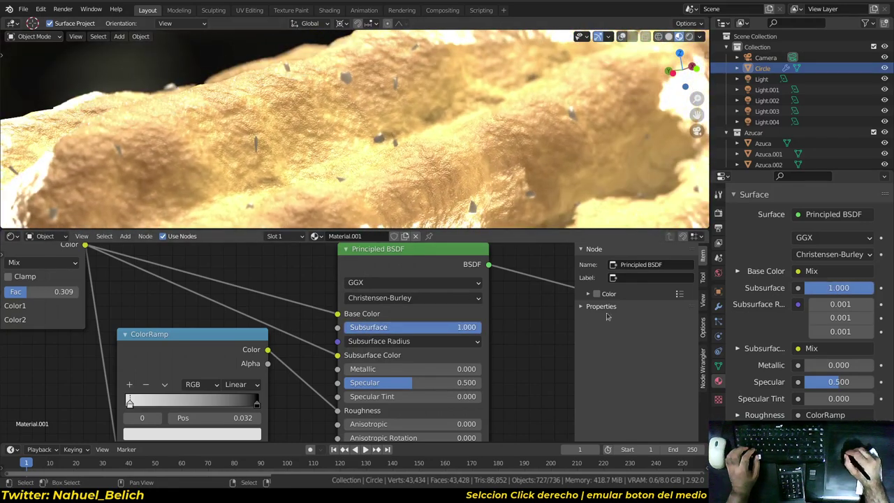
scroll(474, 169, down, 4)
scroll(475, 169, down, 3)
scroll(474, 169, up, 4)
mouse_move(496, 123)
middle_down()
mouse_move(477, 148)
mouse_move(493, 174)
mouse_move(510, 152)
mouse_move(367, 165)
middle_up()
key(z)
click(444, 136)
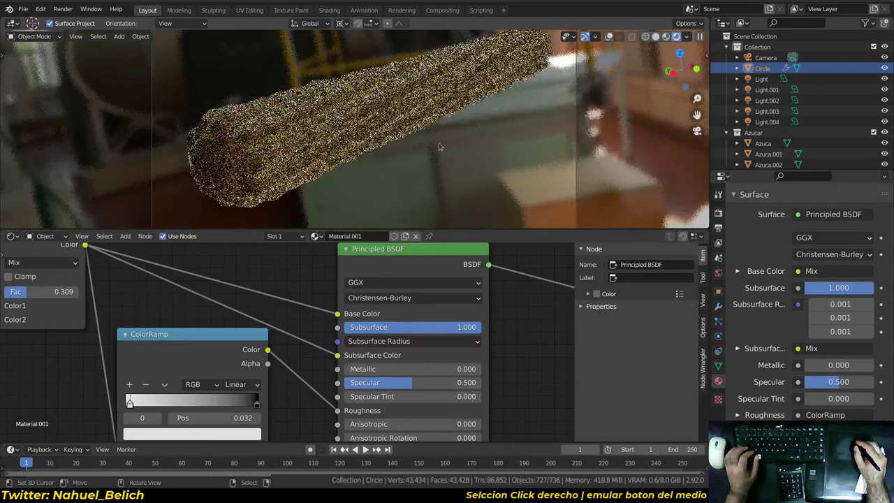
key(z)
click(514, 143)
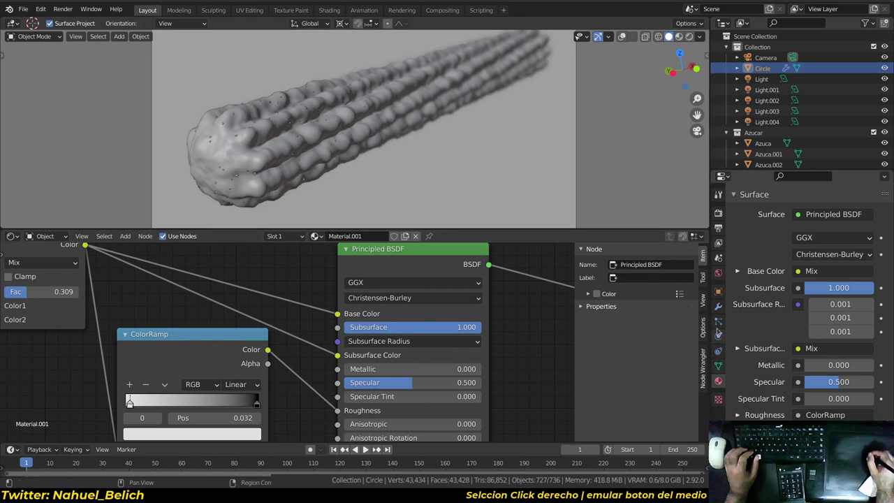
- Check the churro's modifier stack, enlarge the viewport, and compare Material Preview with Rendered shading
click(718, 306)
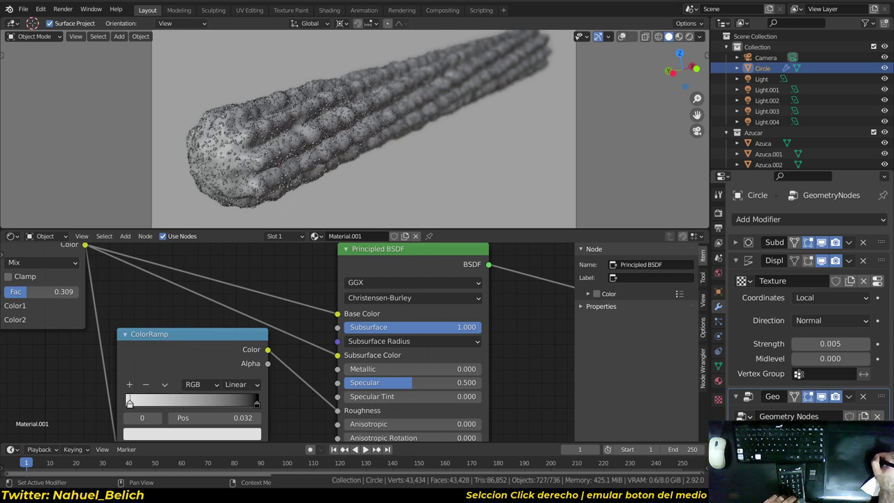
key(z)
click(411, 108)
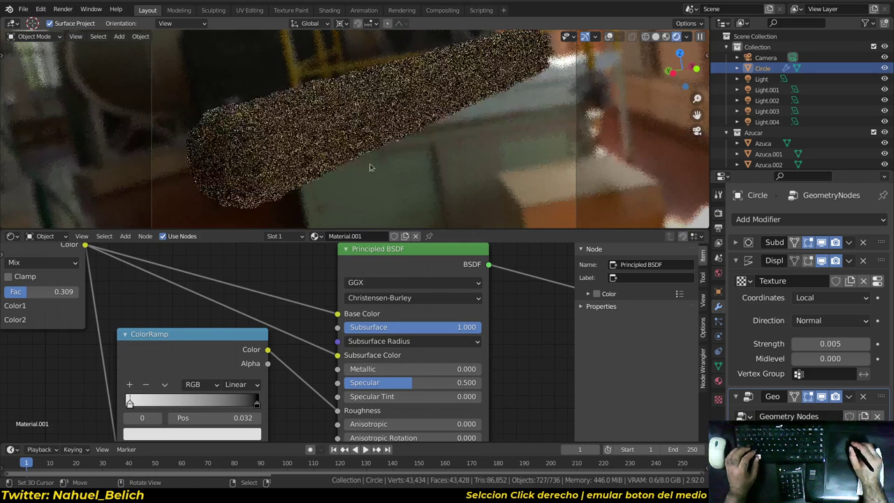
drag(449, 229, 449, 275)
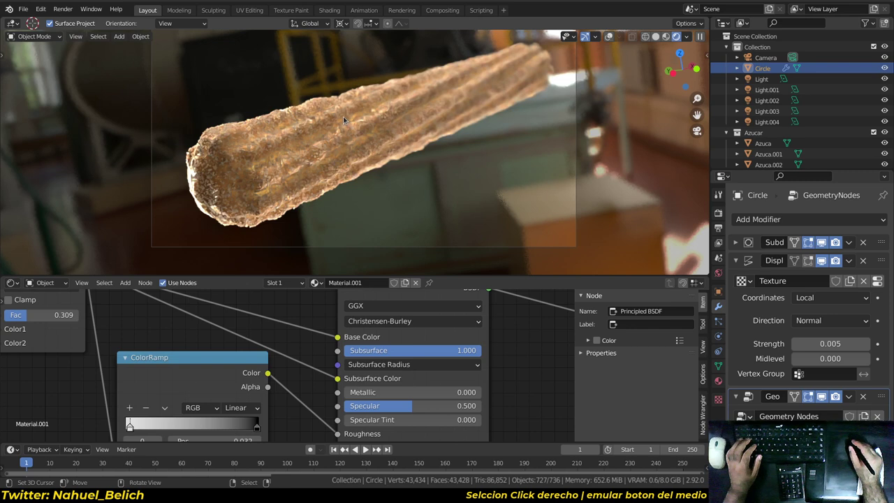
key(z)
click(361, 155)
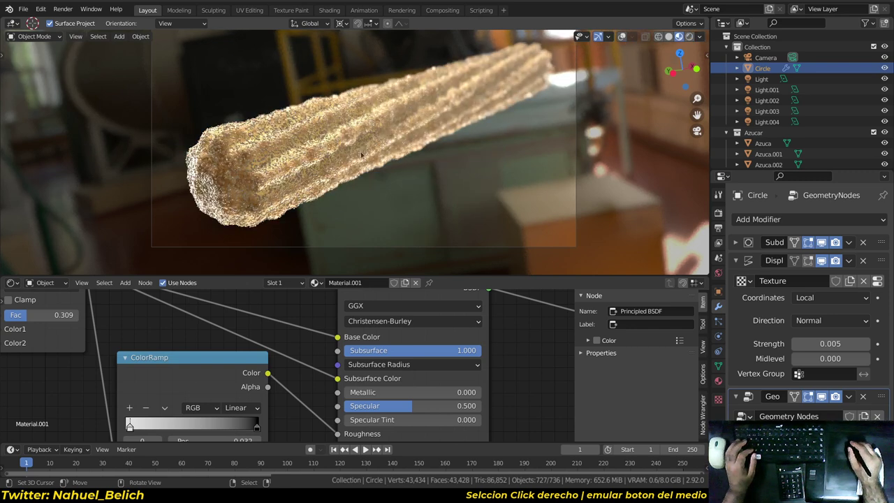
key(z)
click(384, 195)
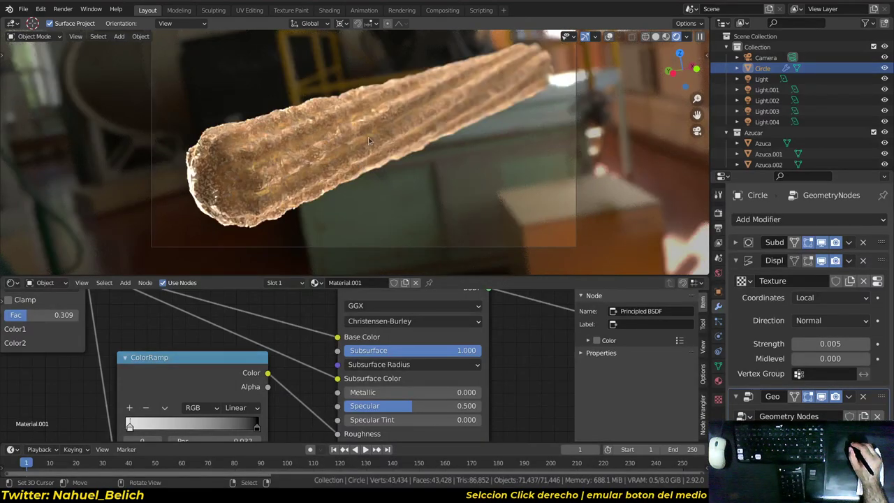
- Show Solid shading with overlays, resize the node editor, return to Rendered, and bring up the render settings
key(z)
click(522, 160)
key(shift+alt+z)
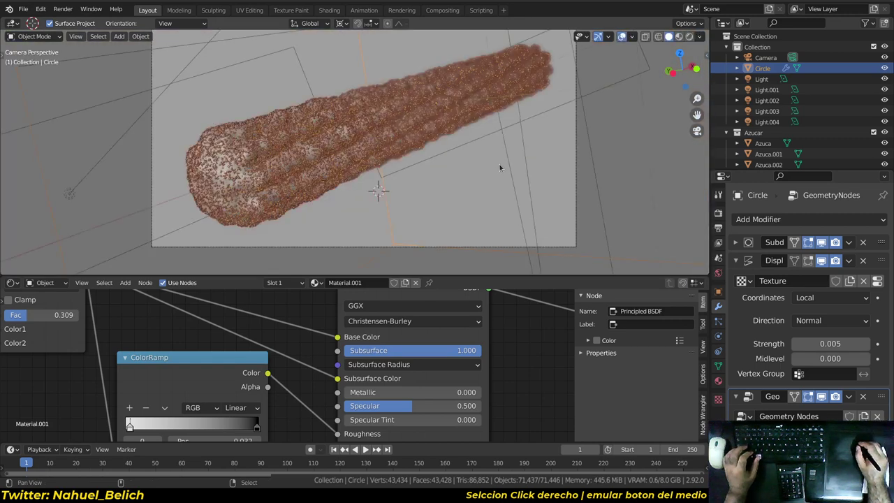
mouse_move(505, 274)
mouse_down()
mouse_move(502, 158)
mouse_move(502, 240)
mouse_up()
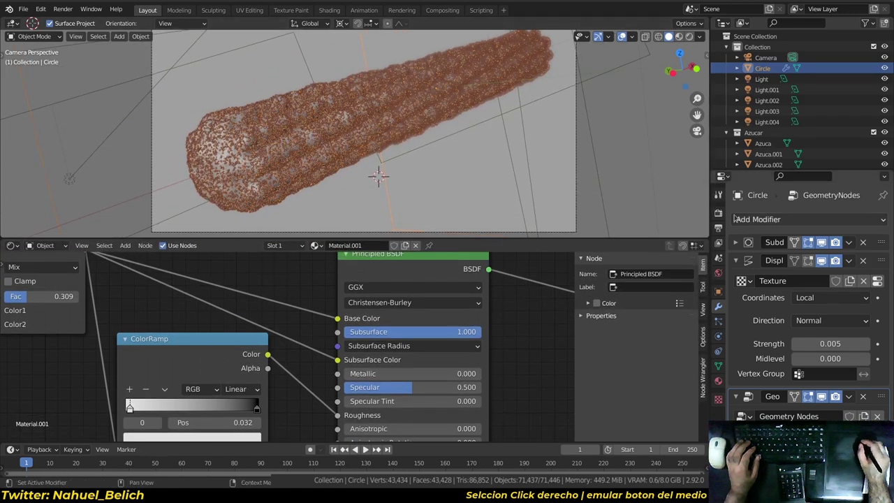
middle_drag(377, 194, 426, 143)
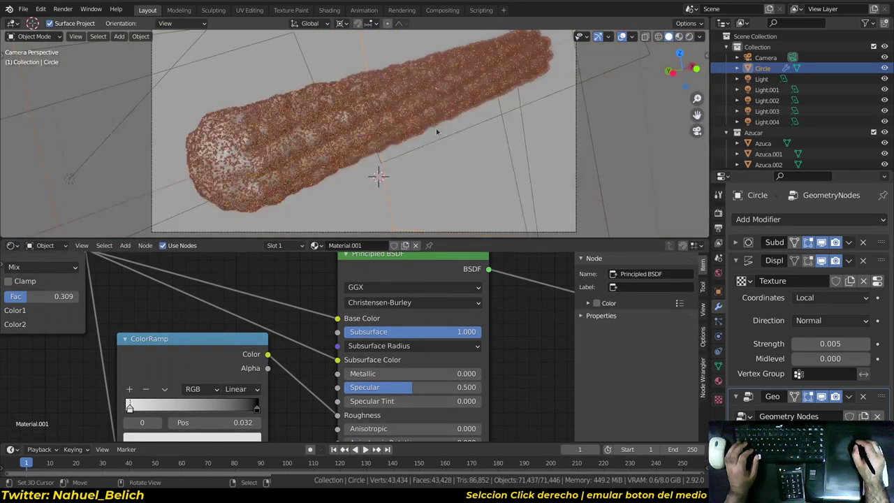
key(z)
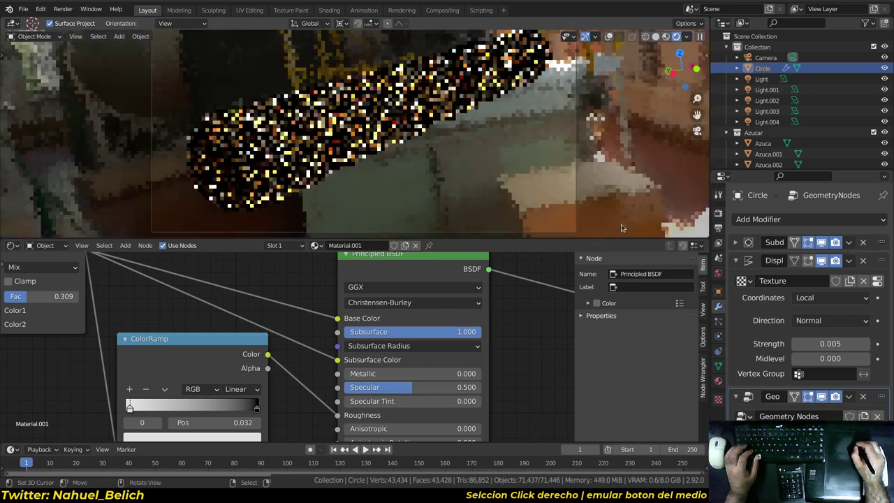
click(718, 212)
- Set the view transform to Filmic, try the High Contrast look, then return the look to None
scroll(752, 209, down, 5)
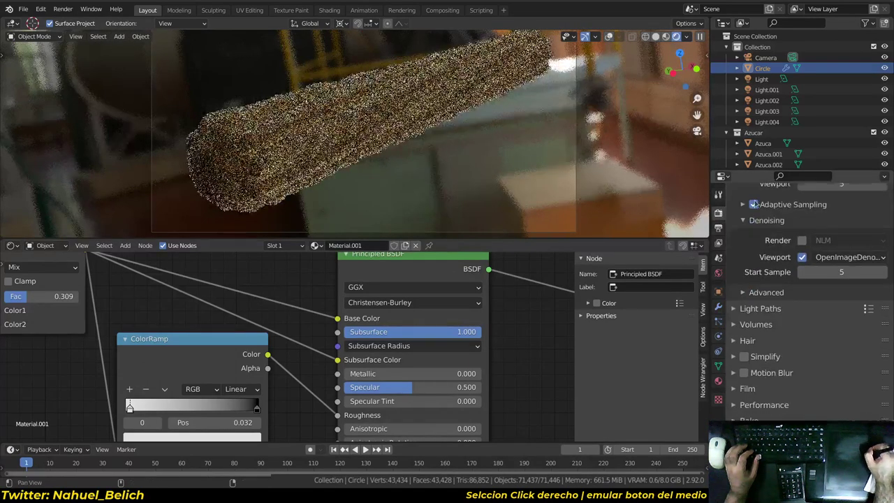
scroll(751, 277, down, 4)
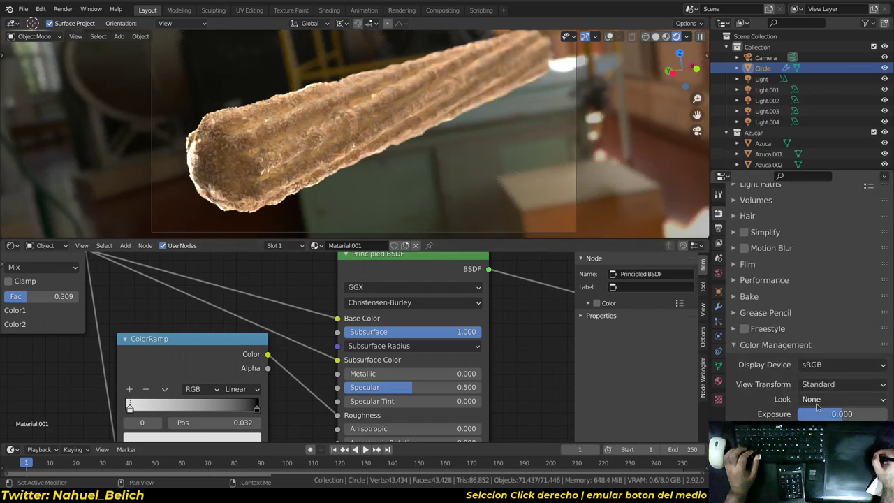
click(818, 386)
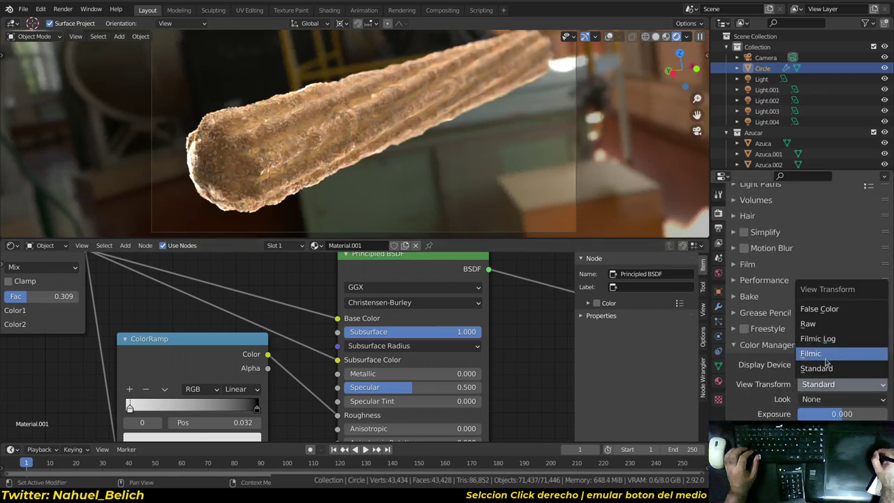
click(824, 354)
click(824, 402)
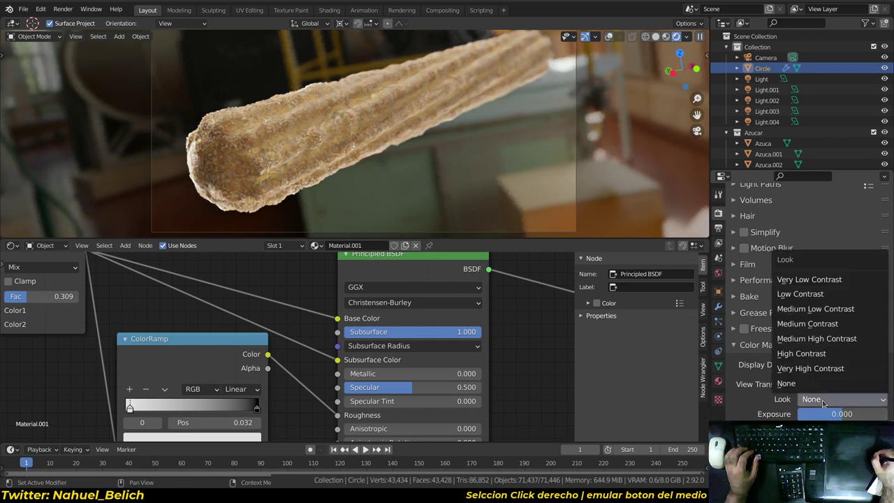
click(829, 355)
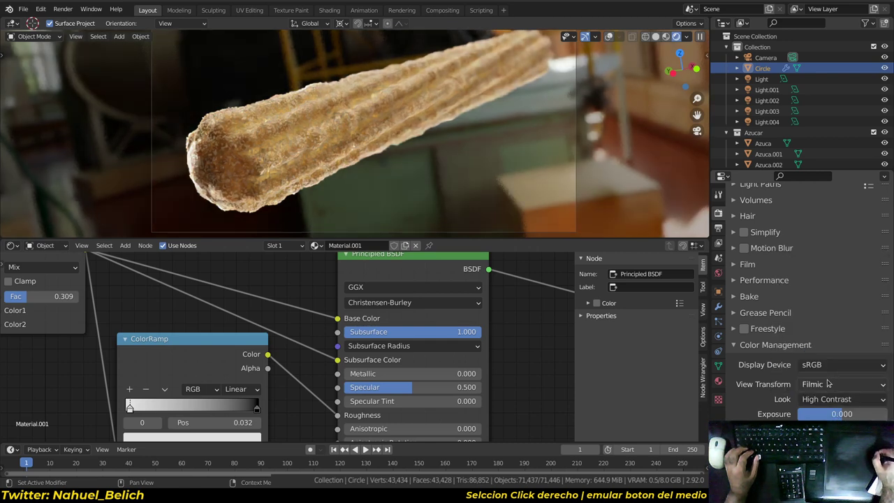
click(828, 399)
click(826, 386)
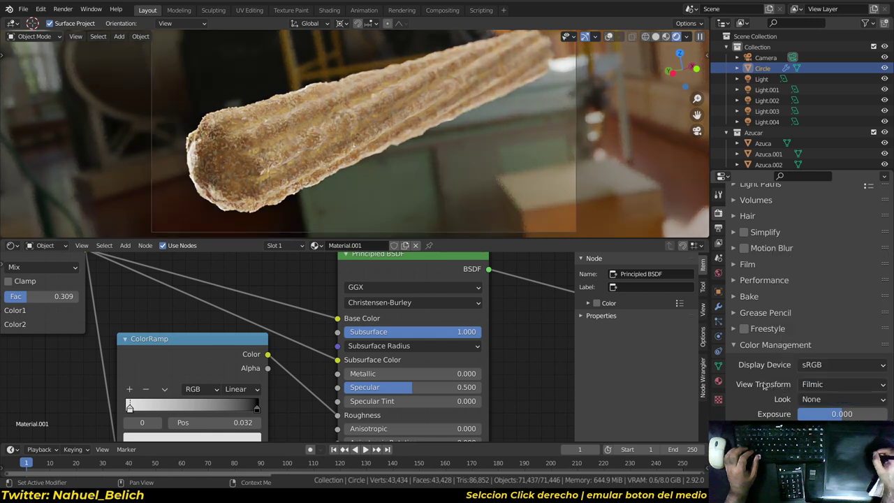
- Review the output dimensions and Denoising settings, leaving the final-render denoiser unchanged
scroll(738, 349, up, 5)
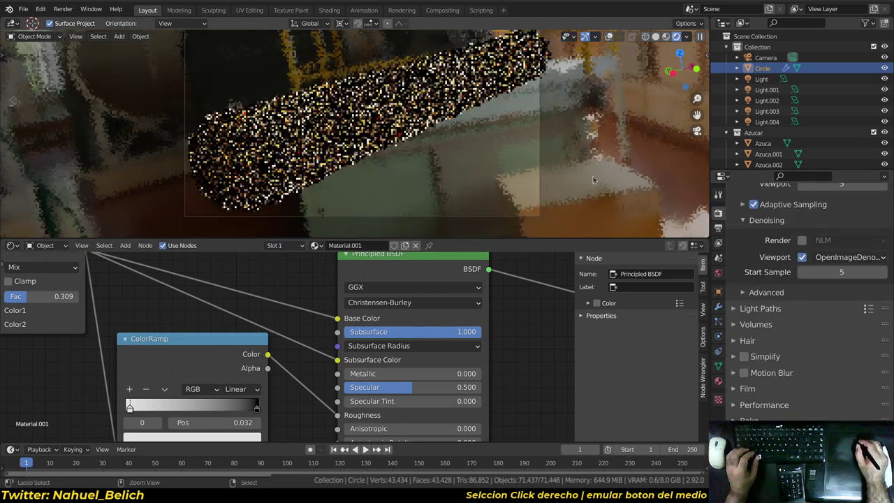
middle_drag(492, 113, 593, 176)
scroll(752, 363, up, 5)
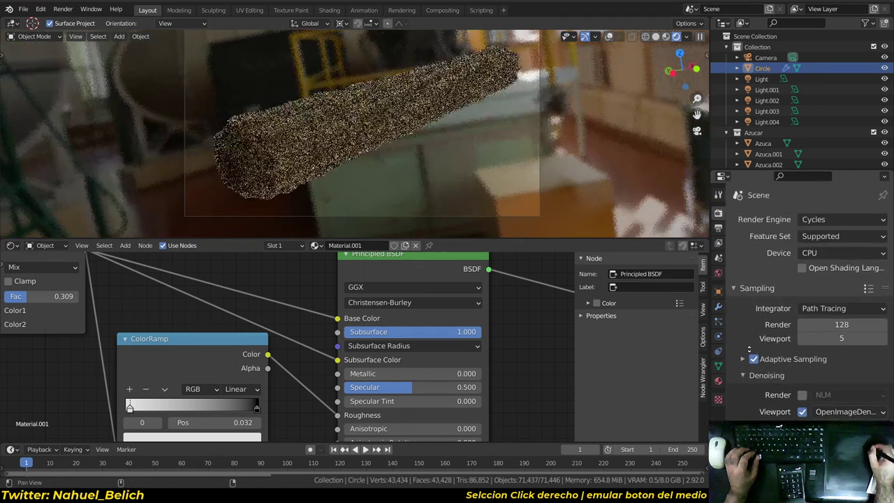
click(718, 227)
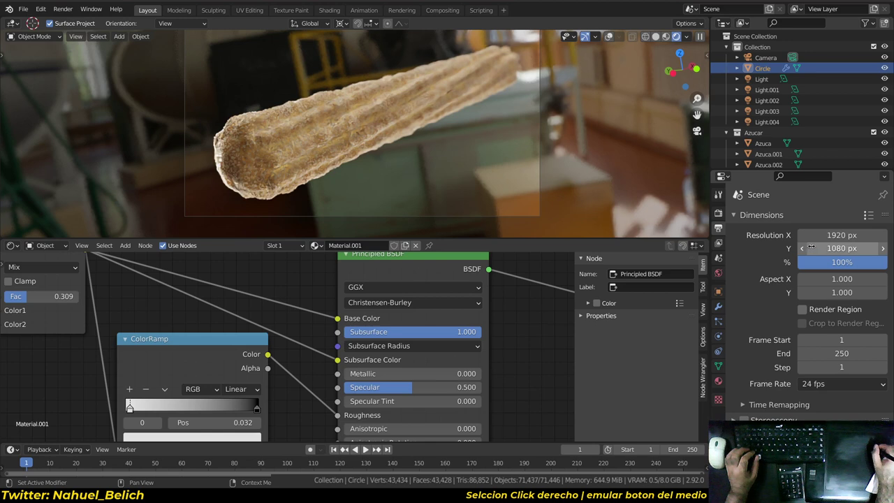
click(718, 213)
scroll(750, 264, down, 5)
click(749, 261)
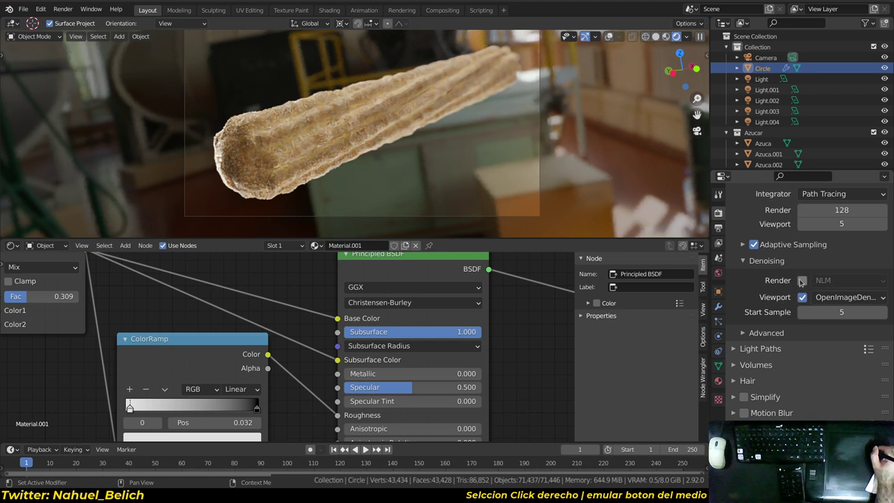
click(835, 282)
click(841, 286)
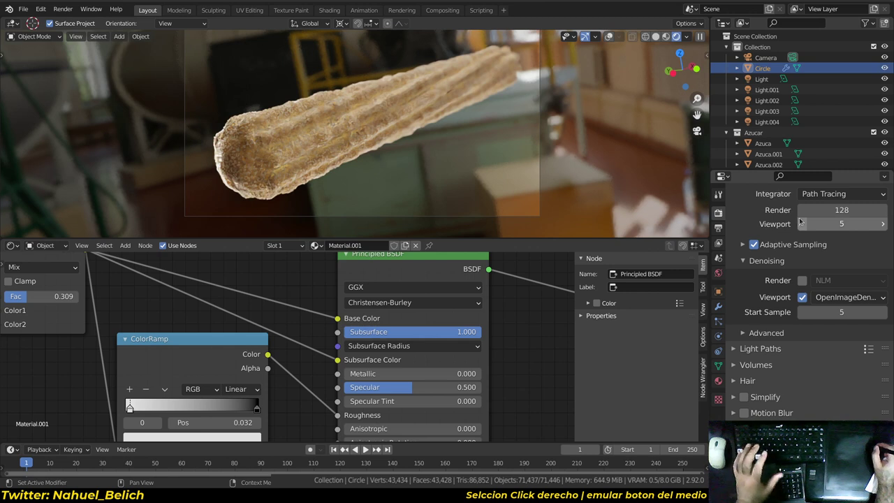
click(745, 261)
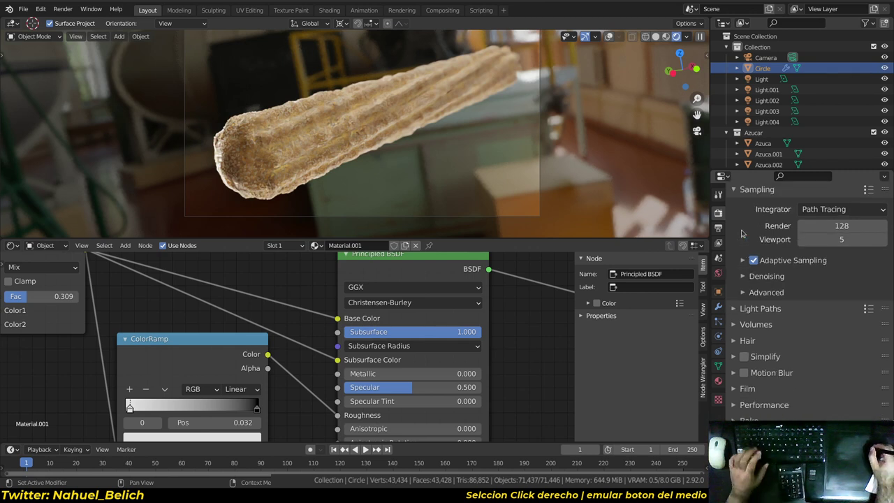
- Enable the Denoising Data pass under View Layer Passes
scroll(726, 264, up, 2)
scroll(741, 210, up, 2)
click(718, 243)
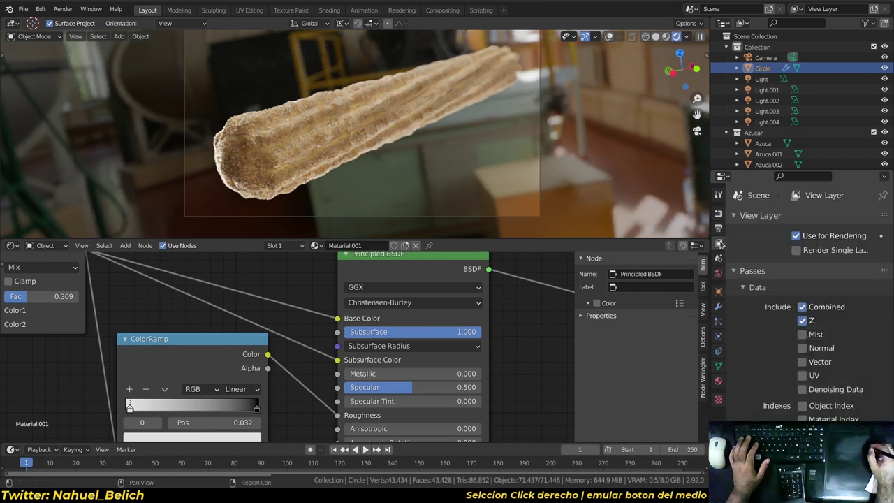
scroll(739, 315, down, 2)
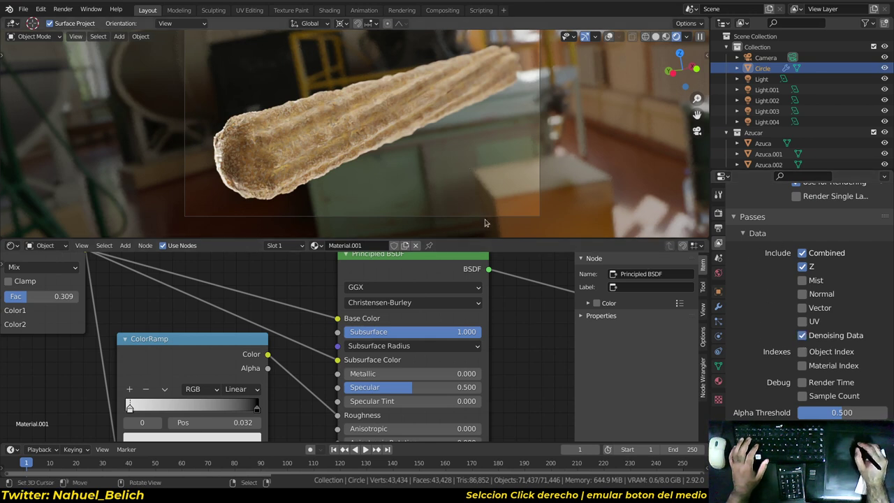
click(718, 212)
- Return to the camera view, zoomed out slightly, to watch the churro re-render
scroll(761, 293, up, 2)
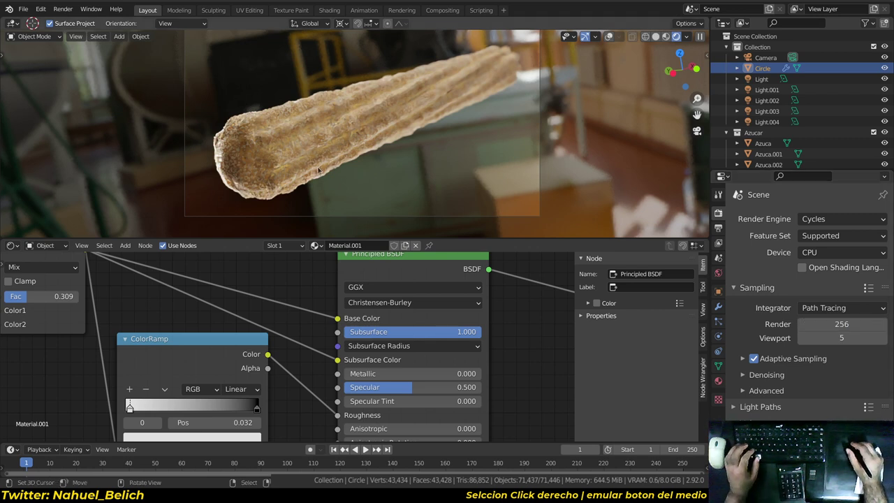
alt+drag(322, 175, 391, 167)
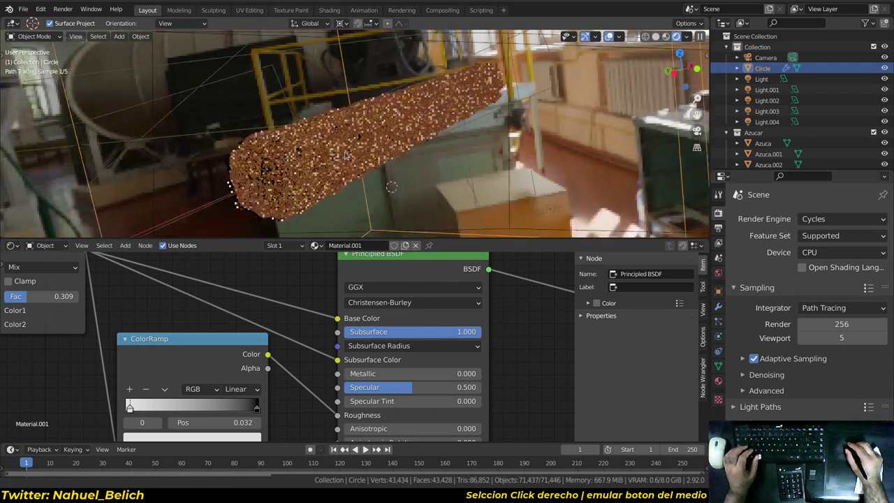
key(KP_0)
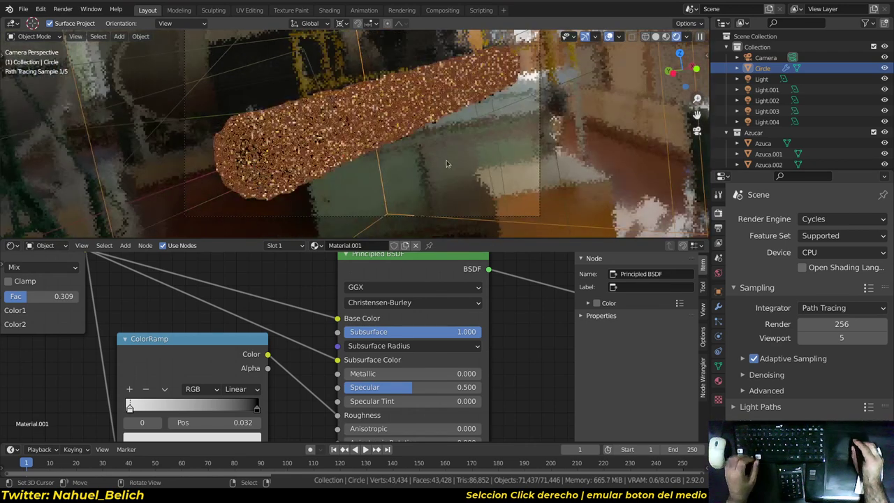
ctrl+alt+drag(468, 160, 397, 14)
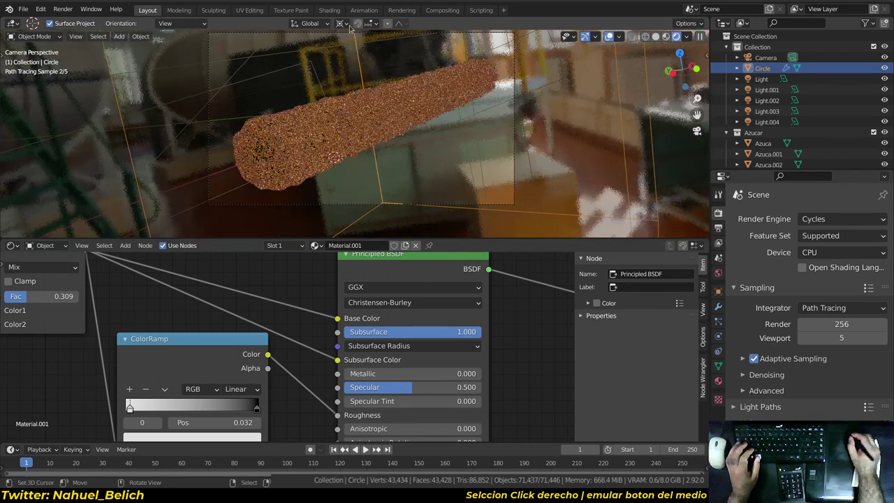
- Go to the Compositing workspace and inspect the churro render's sugar texture up close
click(442, 10)
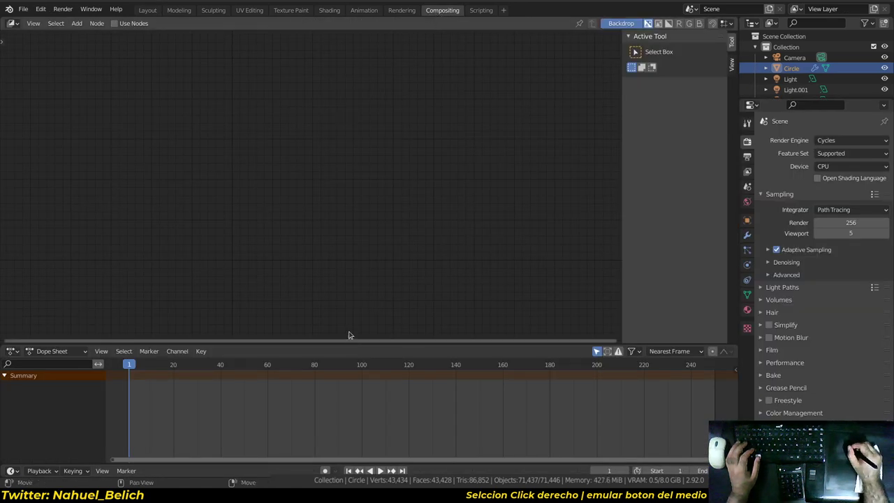
drag(352, 345, 350, 398)
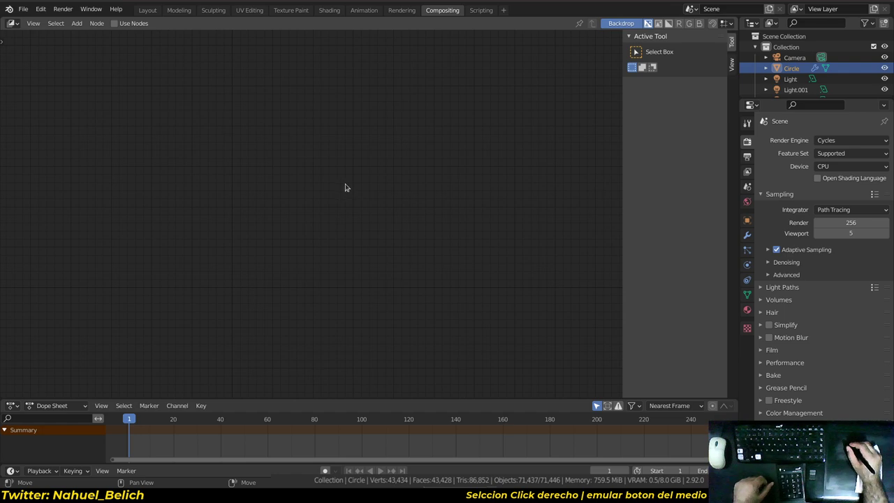
key(shift+F10)
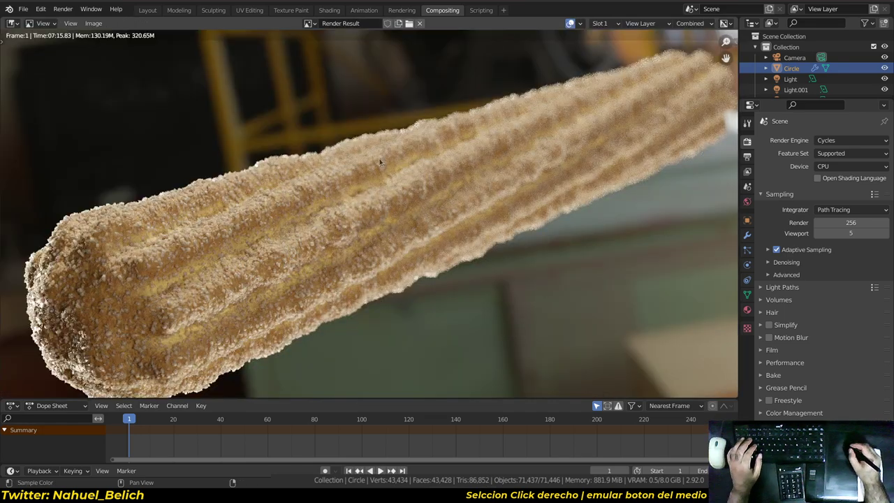
scroll(358, 252, up, 2)
mouse_move(358, 252)
ctrl+middle_down()
mouse_move(439, 181)
mouse_move(423, 220)
mouse_move(469, 248)
ctrl+middle_up()
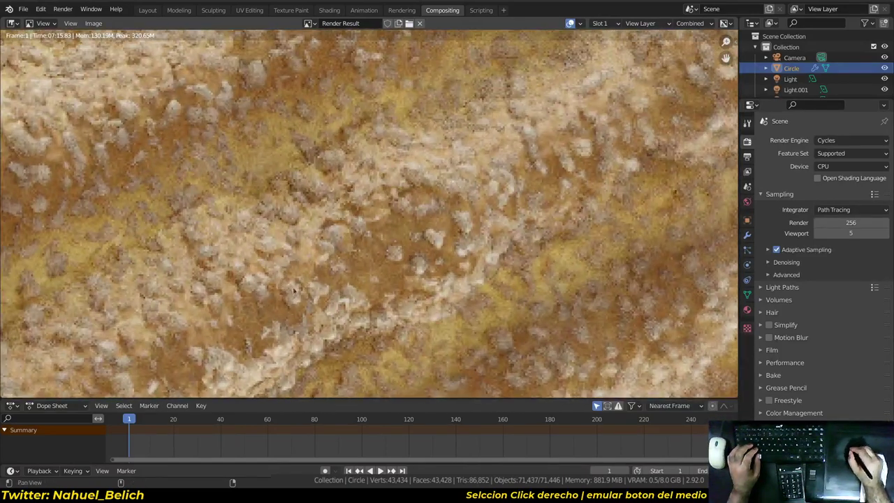
mouse_move(294, 291)
ctrl+middle_down()
mouse_move(346, 243)
mouse_move(381, 238)
mouse_move(322, 152)
ctrl+middle_up()
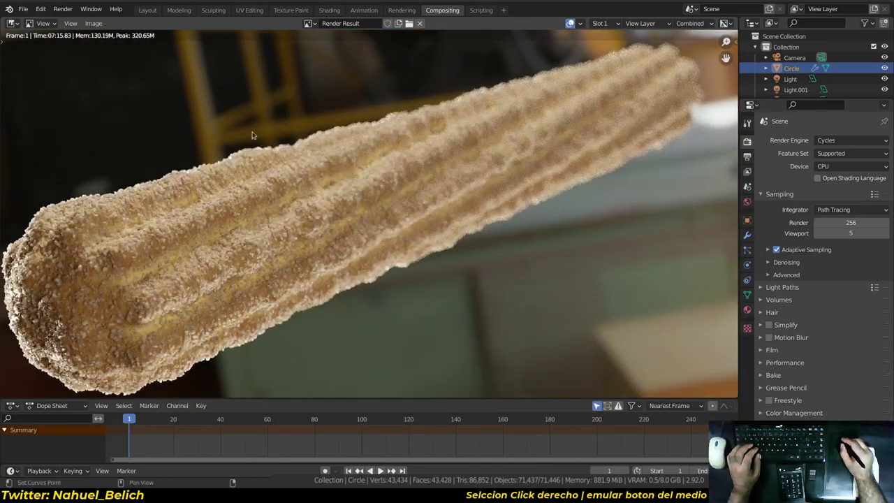
- Switch the area from the render view back to the Compositor node editor
key(shift+F3)
key(shift+F3)
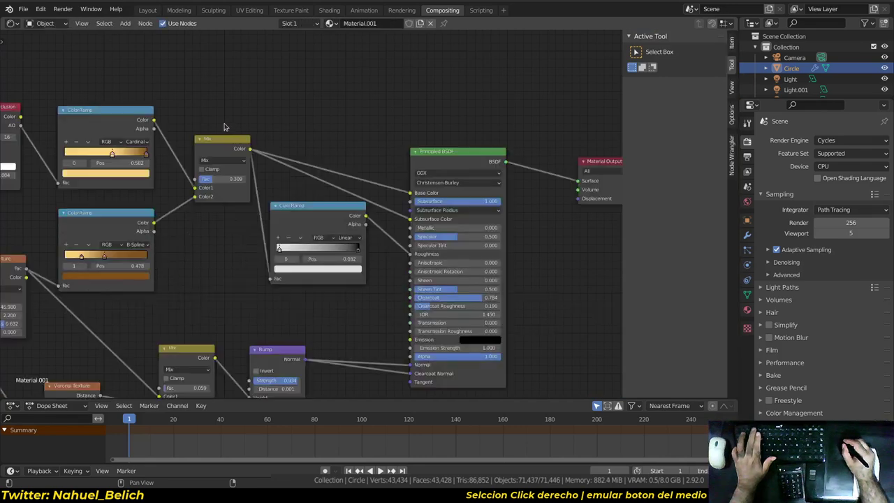
key(shift+F3)
key(shift+F3)
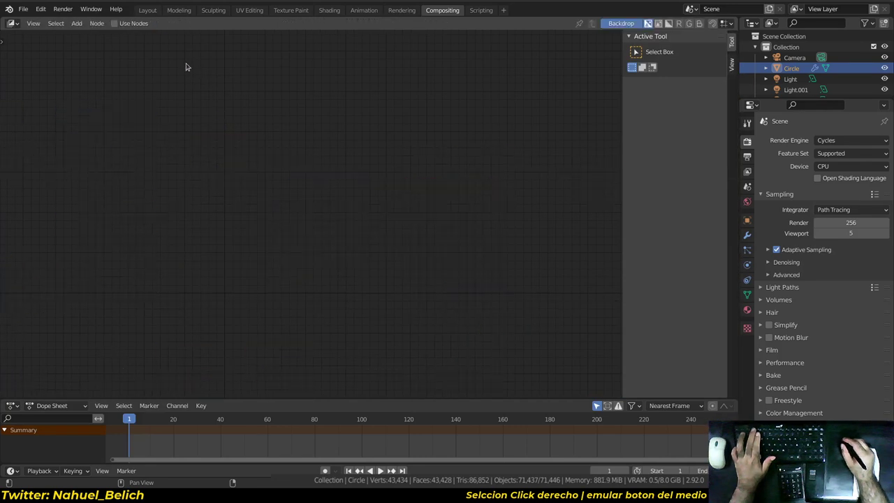
key(shift+F3)
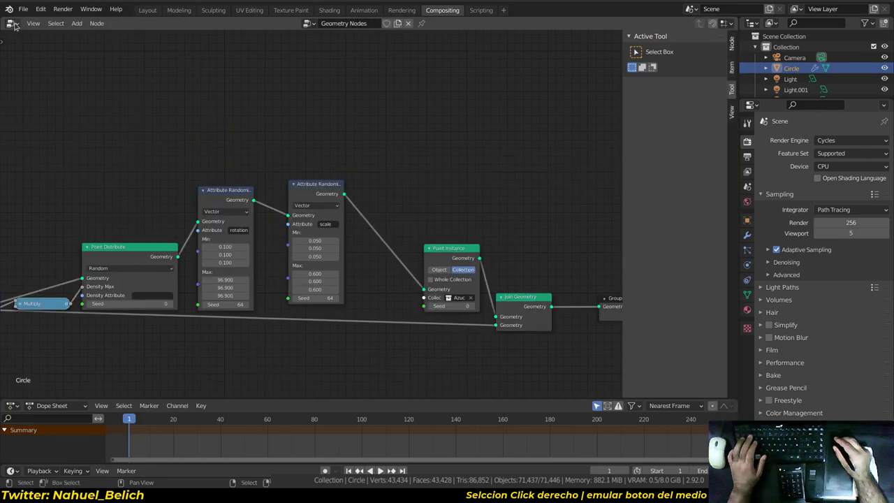
click(13, 24)
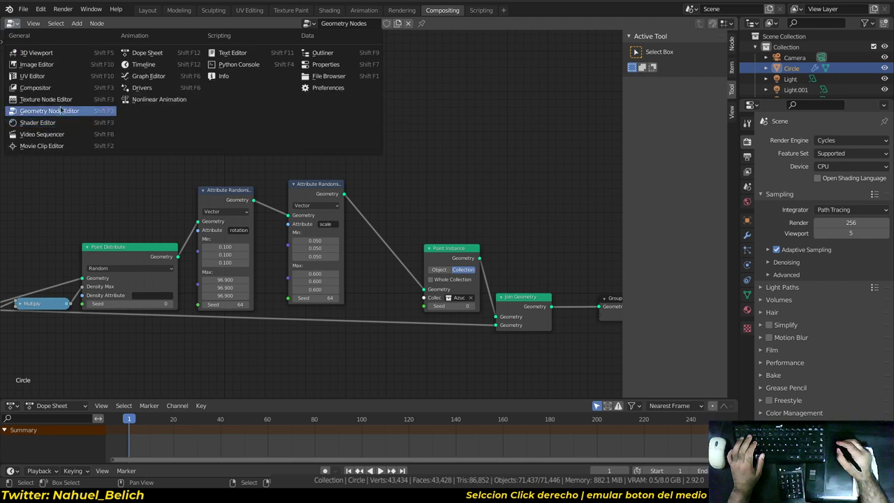
click(82, 88)
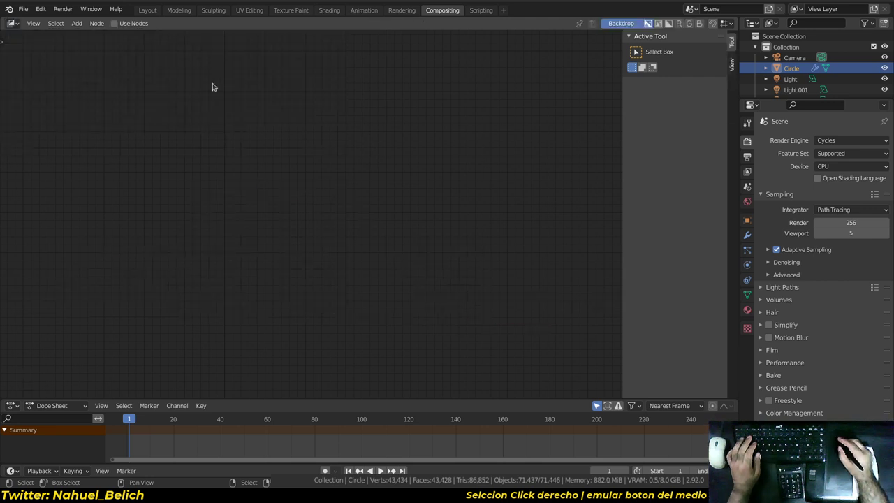
- Enable Use Nodes and add a Viewer node showing the Render Layers image
click(134, 23)
scroll(419, 153, up, 1)
drag(397, 123, 541, 112)
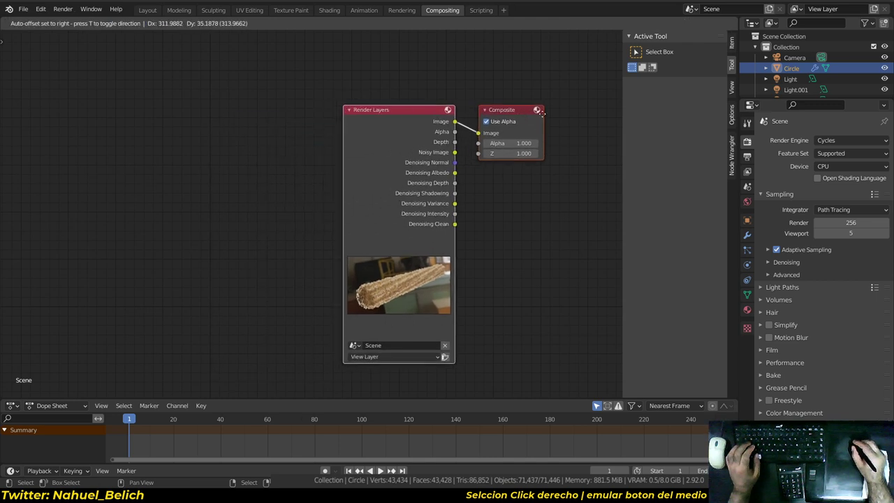
drag(389, 195, 105, 212)
ctrl+shift+click(120, 180)
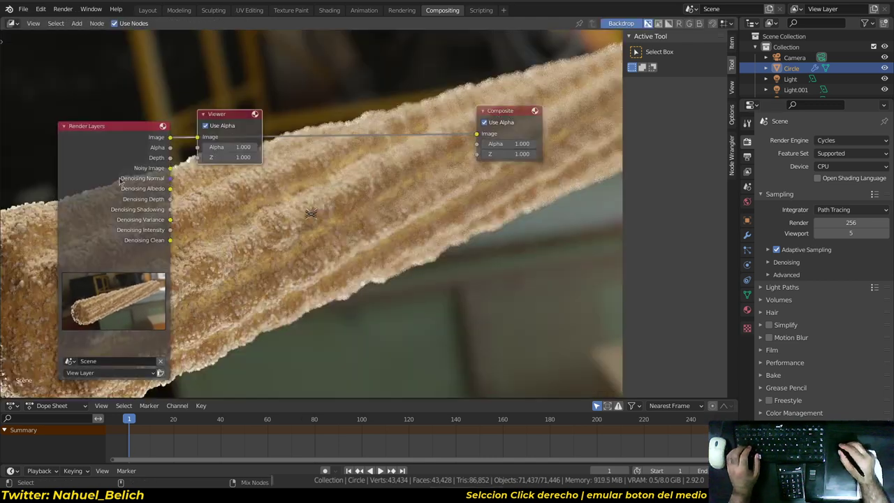
drag(233, 117, 532, 140)
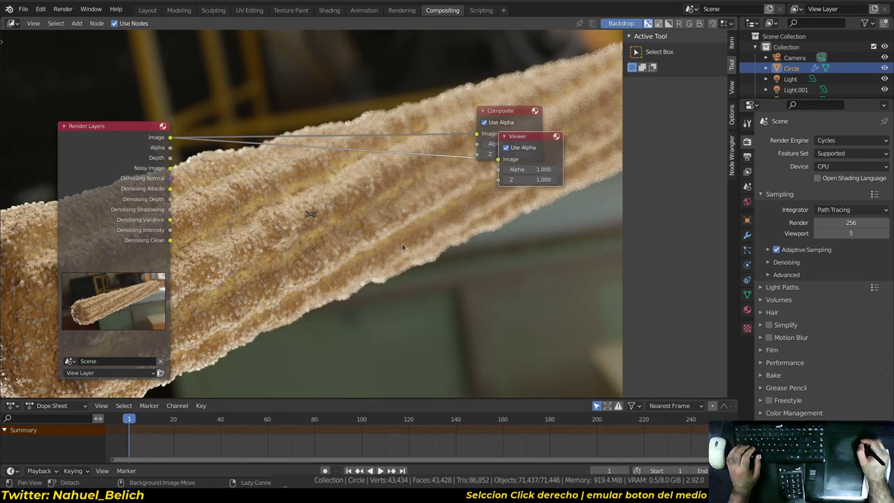
alt+middle_drag(404, 219, 441, 189)
- Maximize the node editor, enlarge the backdrop, and lay out Render Layers, Viewer and Composite
key(ctrl+alt+space)
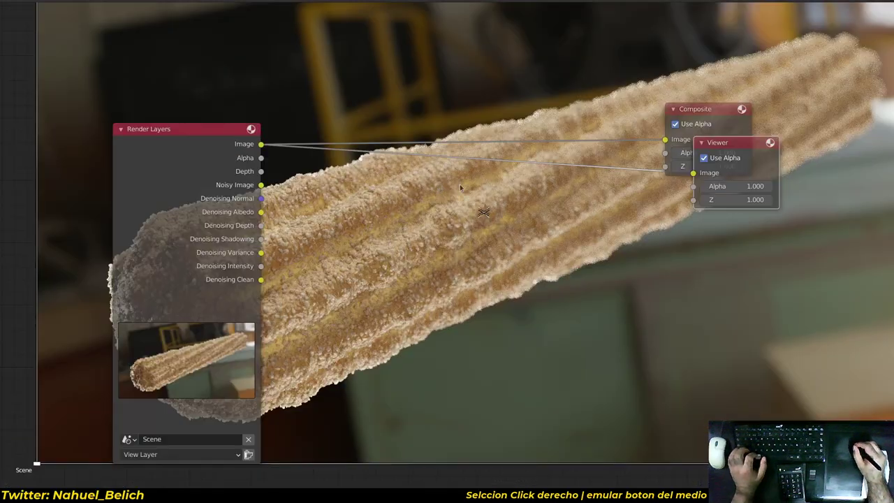
key(alt+v)
key(alt+v)
alt+middle_drag(452, 207, 467, 202)
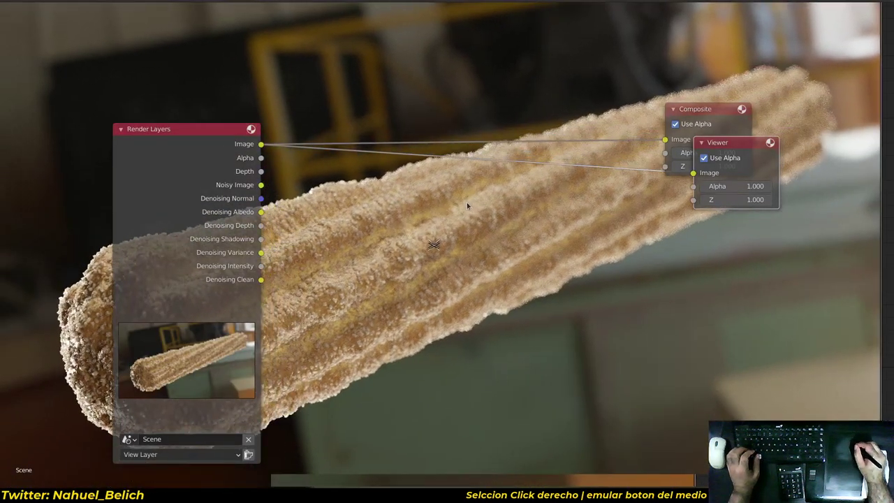
drag(232, 214, 123, 103)
scroll(123, 103, down, 2)
middle_drag(352, 228, 314, 162)
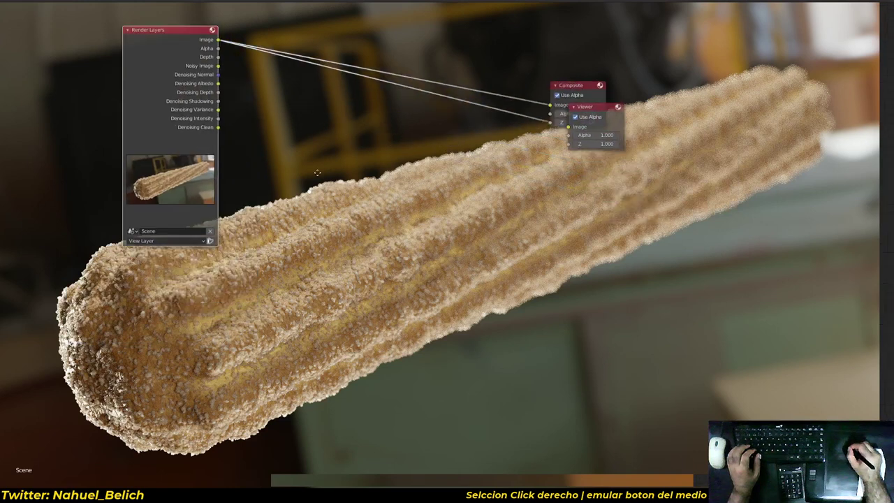
drag(637, 106, 719, 31)
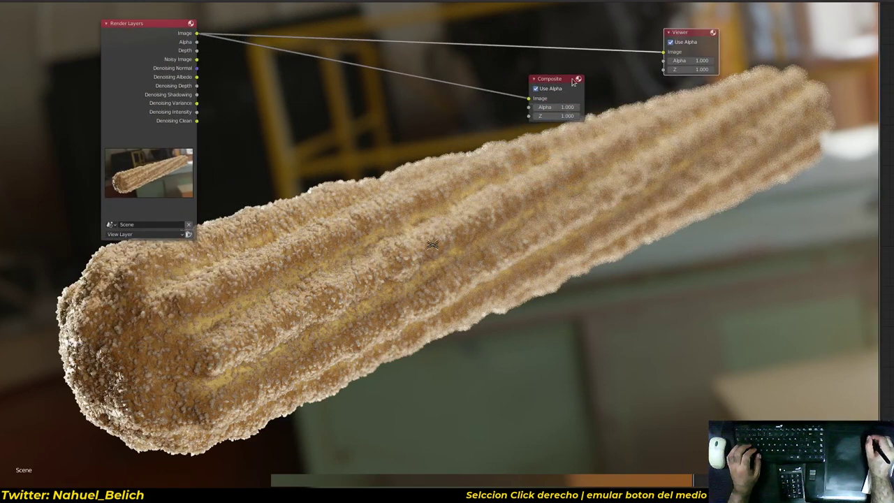
drag(552, 78, 699, 22)
- Insert a Denoise node on the Render Layers–Composite image link
shift+drag(616, 26, 609, 102)
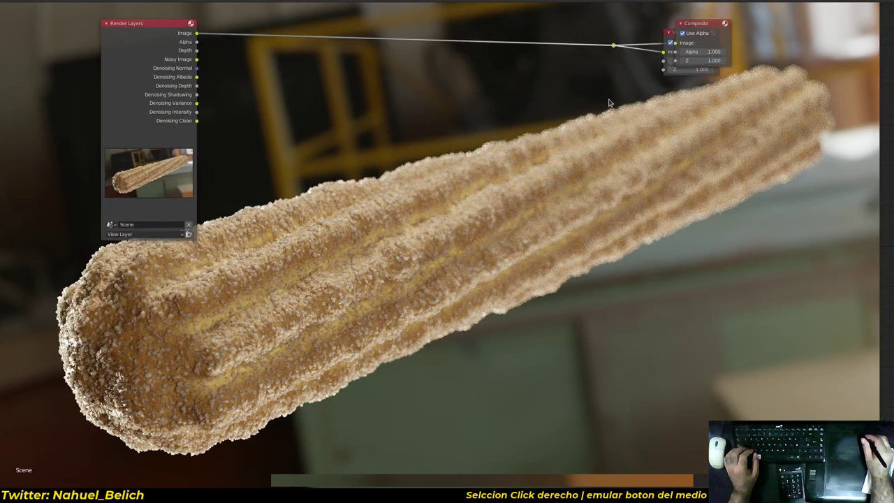
key(shift+a)
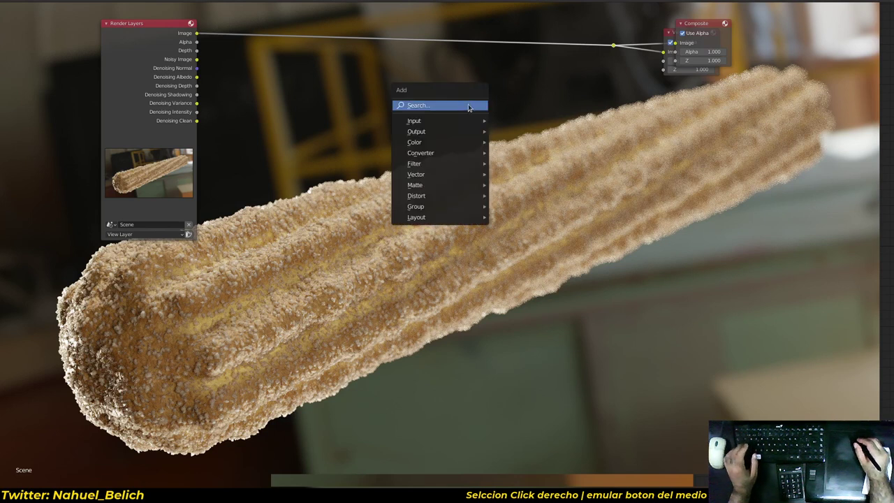
text(i)
text(deno)
key(Return)
click(357, 57)
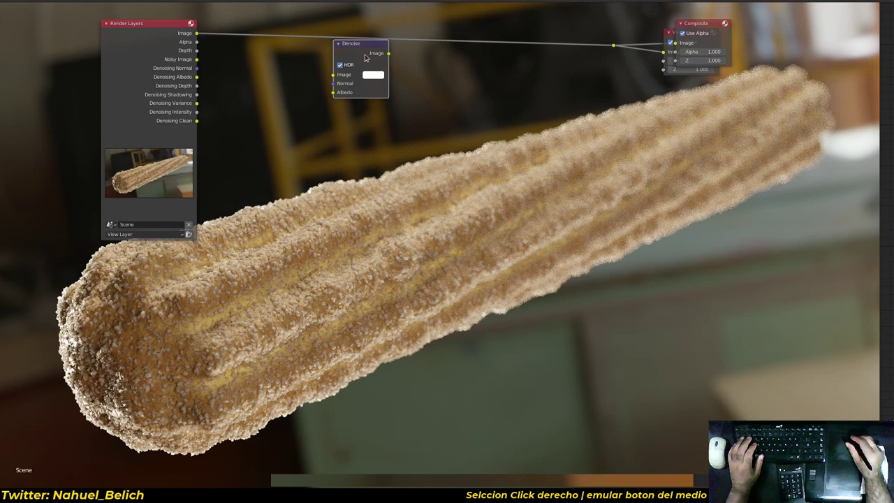
mouse_move(353, 130)
middle_down()
mouse_move(353, 59)
mouse_move(349, 238)
mouse_move(328, 200)
middle_up()
scroll(353, 59, up, 2)
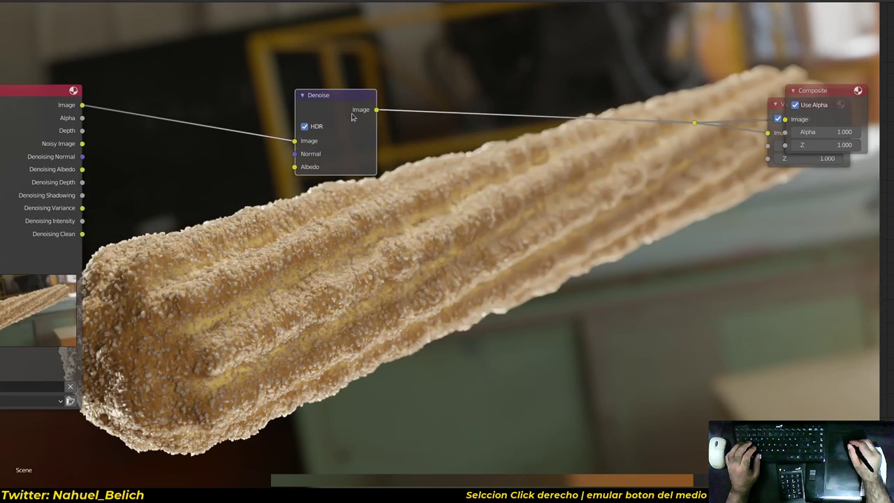
key(m)
key(m)
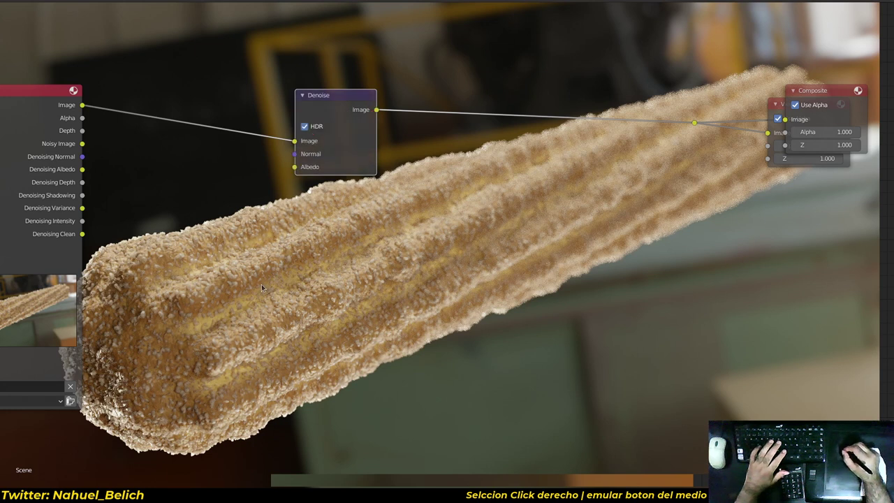
key(m)
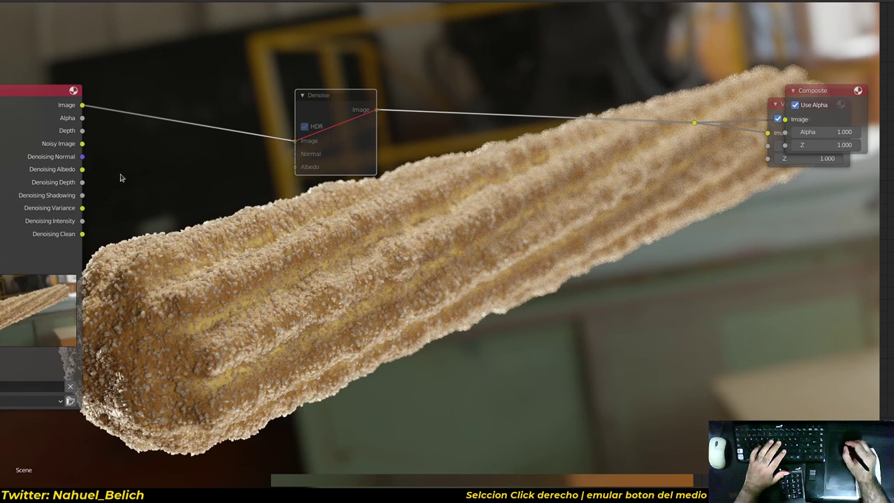
- Wire Denoising Normal and Denoising Albedo into the Denoise node's inputs
key(alt+a)
drag(201, 165, 302, 157)
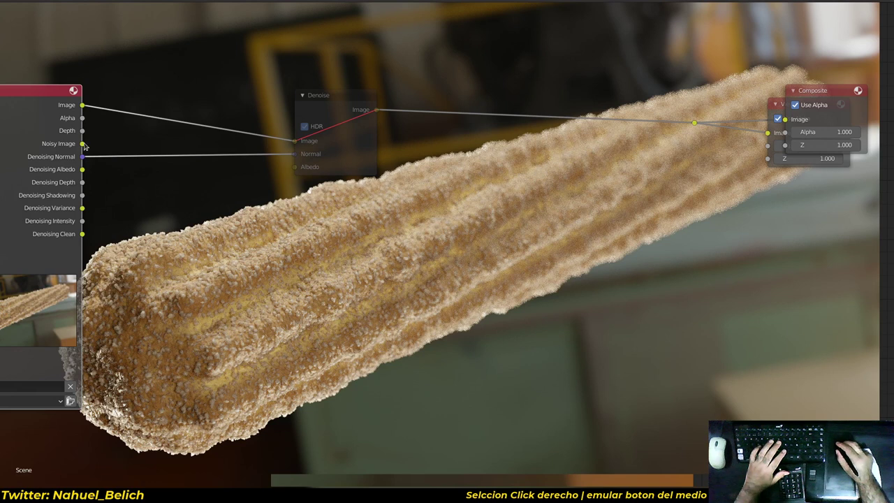
drag(82, 169, 304, 173)
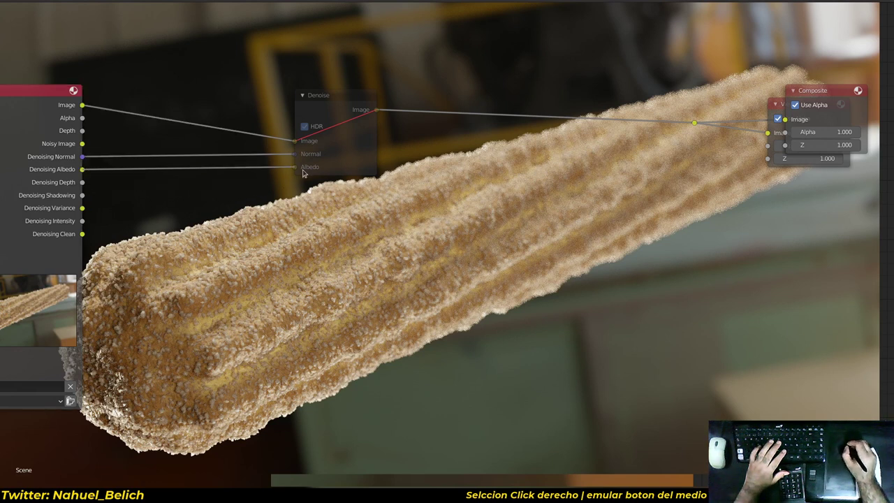
key(m)
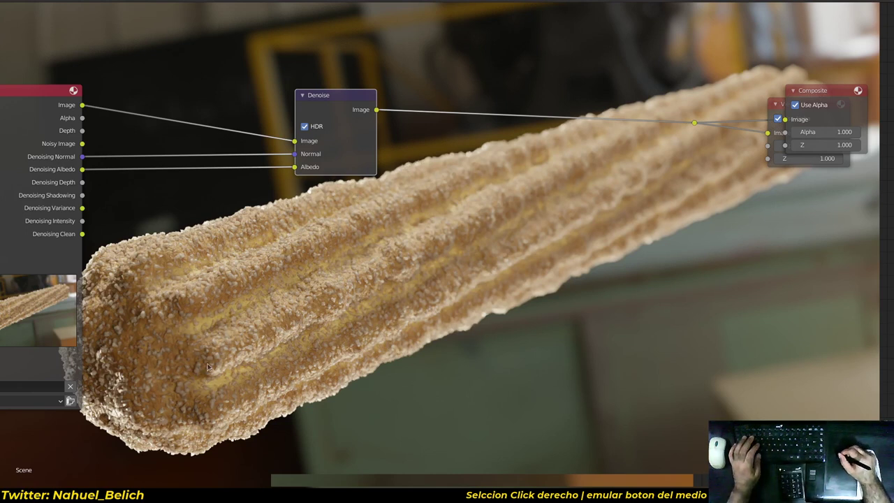
key(alt+v)
key(alt+v)
key(alt+v)
- Inspect the denoised churro and reconnect Denoising Normal and Albedo to the Denoise node
mouse_move(500, 233)
alt+middle_down()
mouse_move(358, 298)
mouse_move(467, 232)
mouse_move(311, 324)
mouse_move(410, 264)
alt+middle_up()
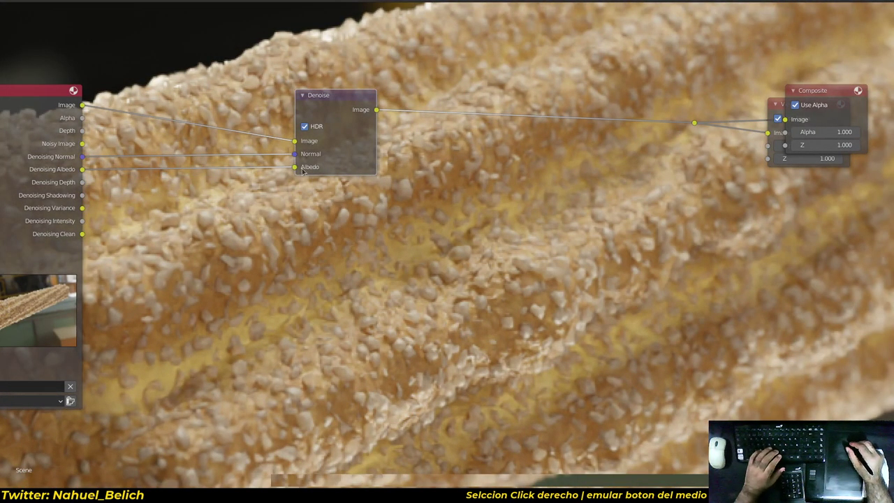
drag(294, 154, 302, 248)
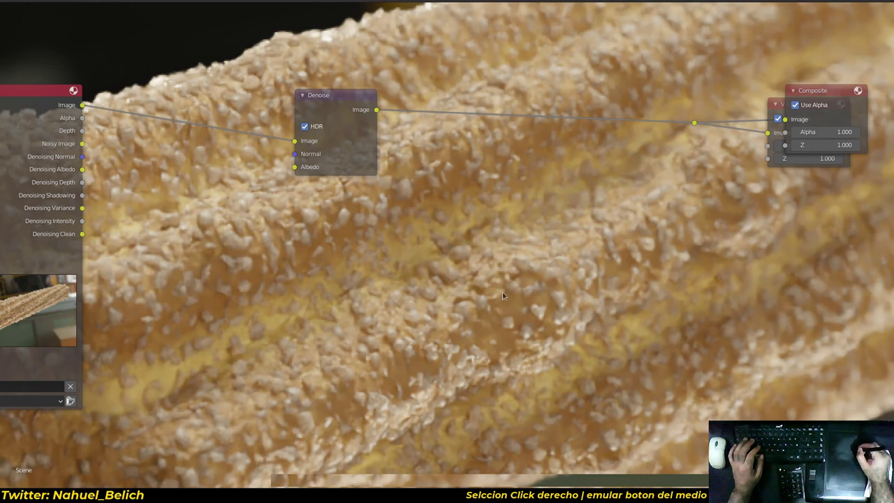
drag(81, 157, 294, 154)
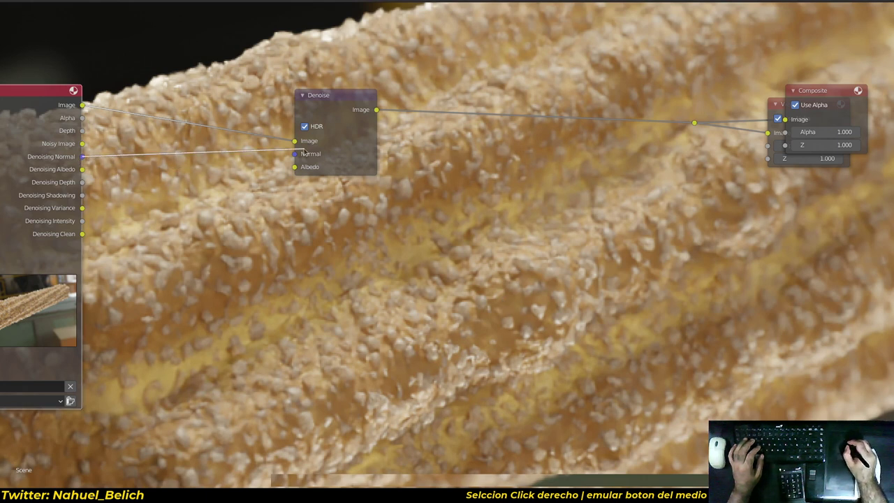
drag(82, 170, 307, 168)
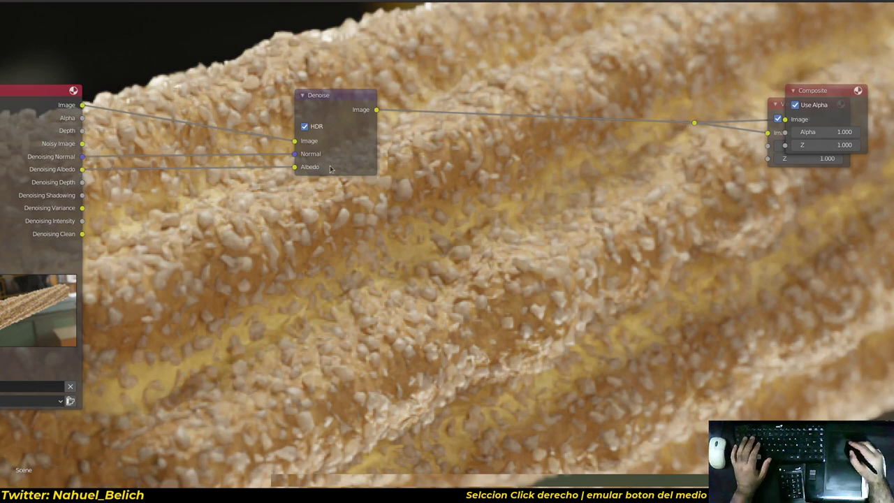
scroll(370, 246, down, 4)
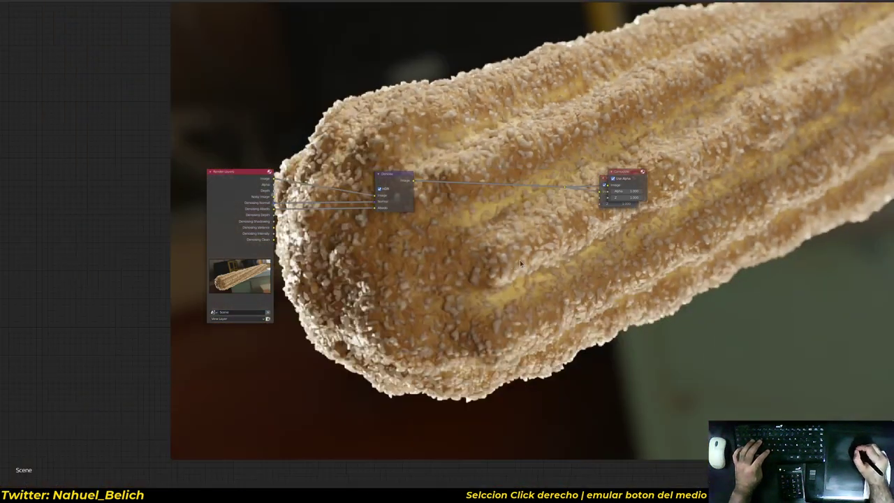
mouse_move(457, 287)
middle_down()
mouse_move(236, 400)
mouse_move(373, 212)
middle_up()
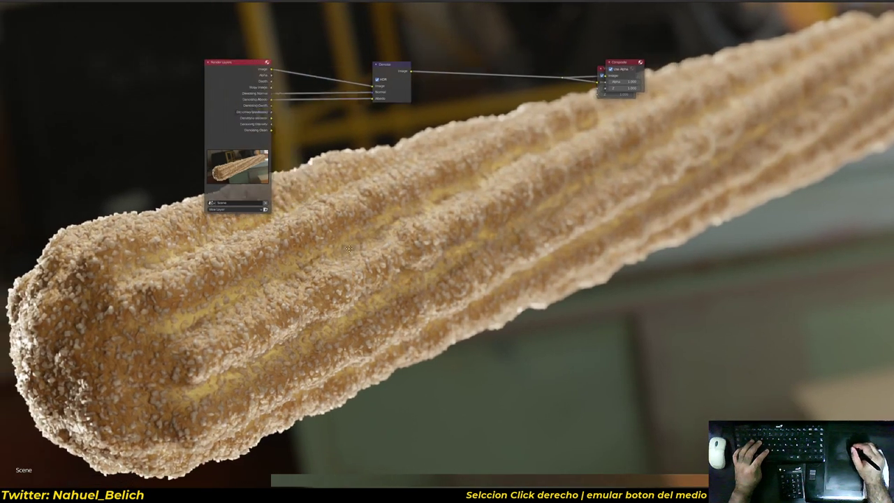
middle_drag(385, 232, 342, 140)
scroll(338, 123, up, 3)
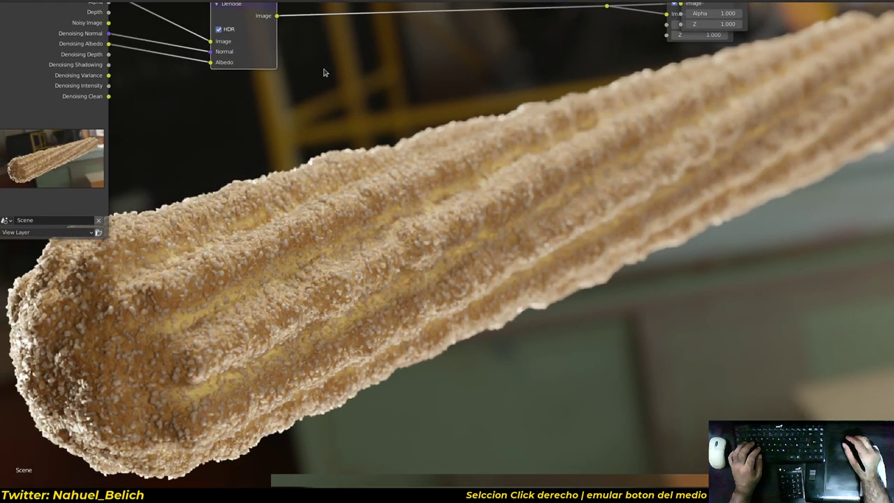
middle_drag(326, 72, 343, 127)
- Mute the Denoise node and add a Color Correction node after it
key(m)
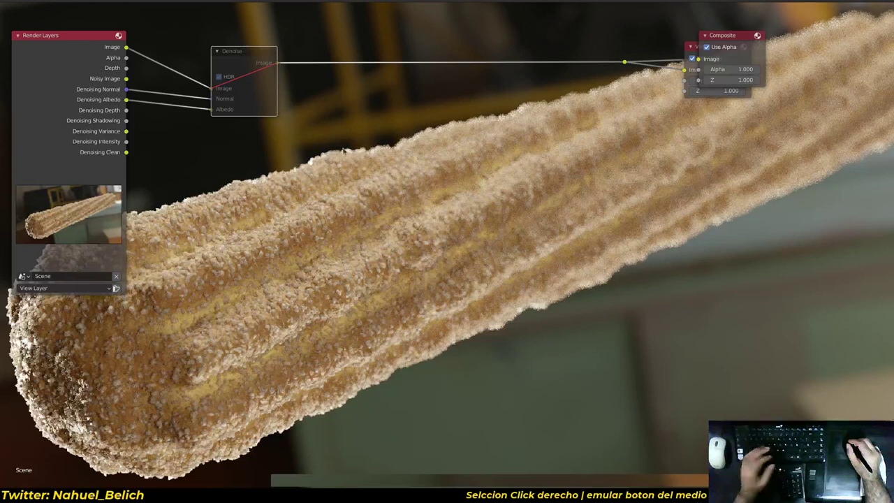
middle_drag(78, 95, 103, 120)
drag(103, 120, 87, 116)
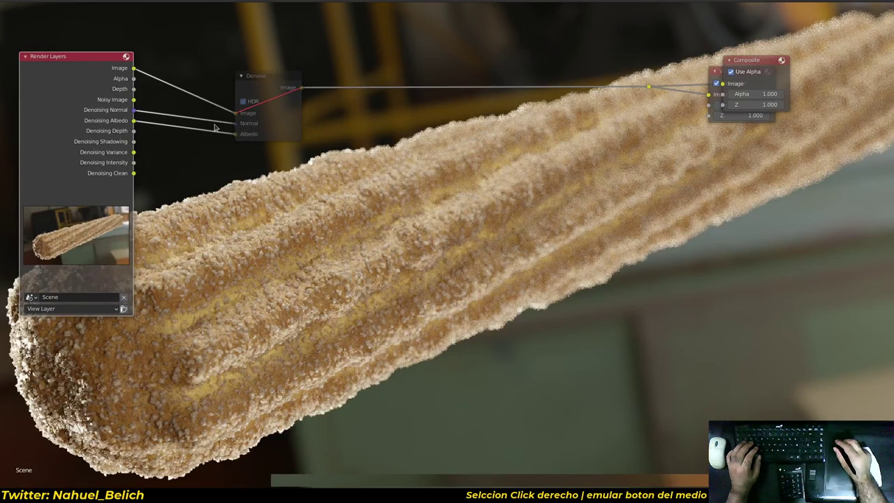
drag(300, 136, 267, 126)
key(shift+a)
mouse_move(381, 225)
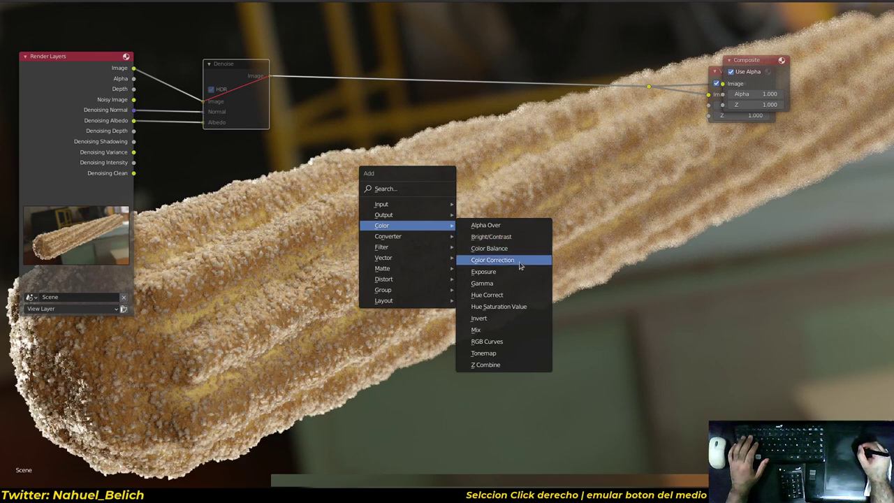
click(522, 260)
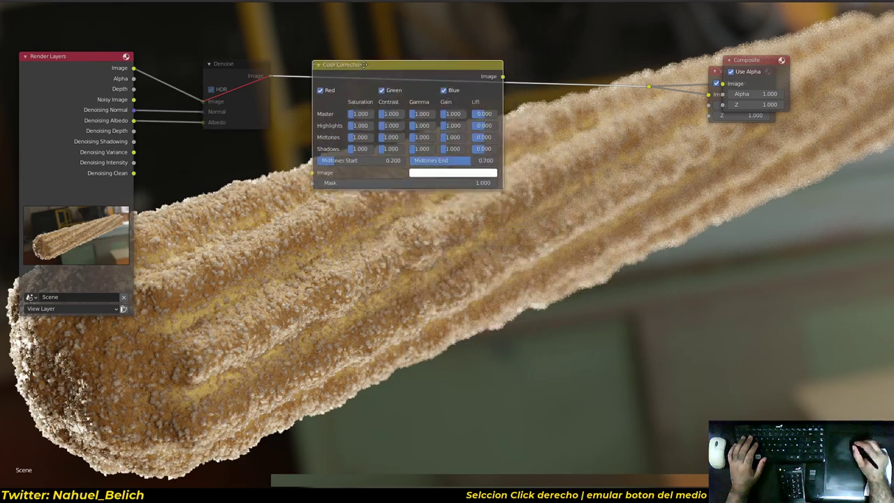
scroll(422, 172, up, 2)
middle_drag(423, 173, 393, 261)
scroll(419, 241, up, 2)
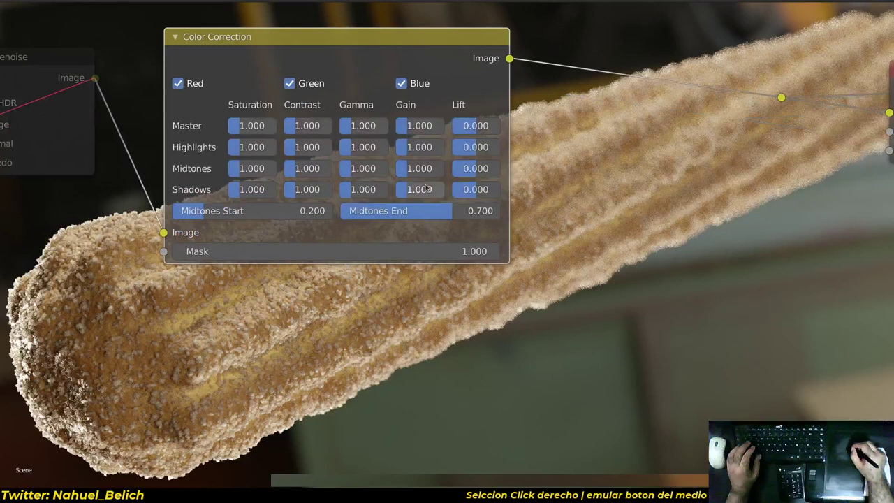
middle_drag(384, 166, 422, 114)
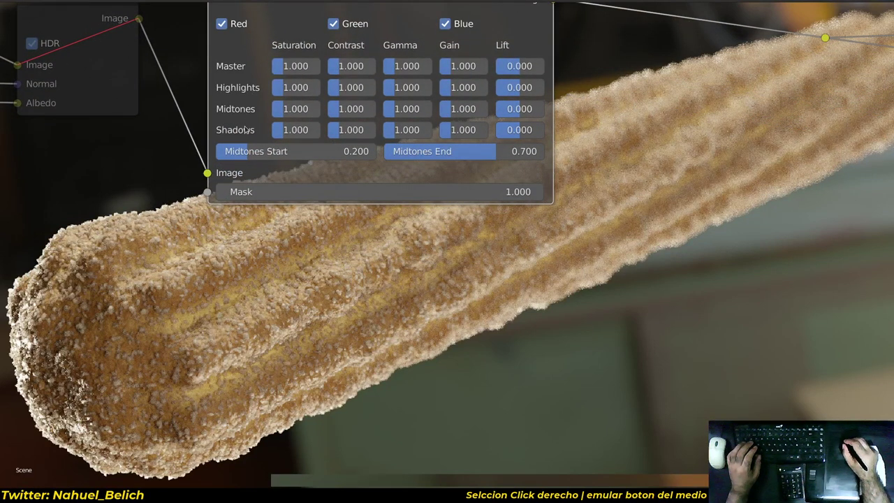
- Try a different master gamma, then reset master gamma to 1.000
mouse_move(408, 66)
mouse_down()
mouse_move(421, 66)
mouse_move(398, 70)
mouse_move(407, 71)
mouse_up()
click(409, 72)
text(0)
key(Return)
right_click(409, 73)
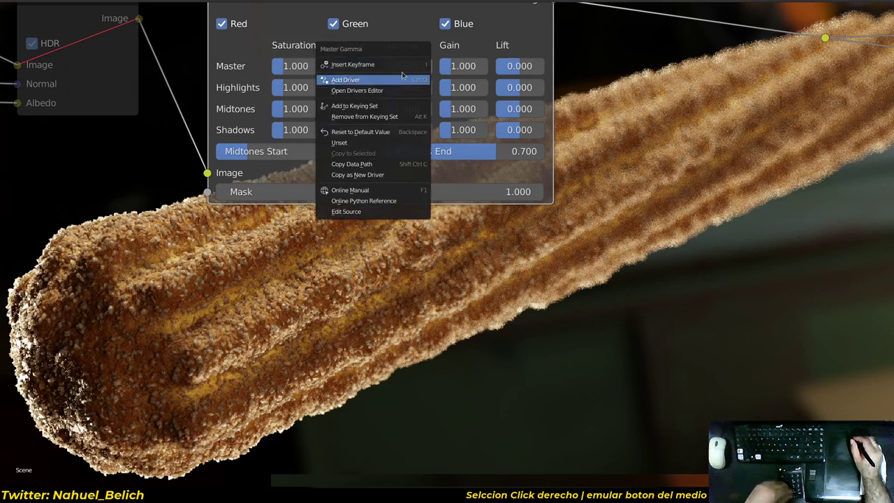
click(360, 131)
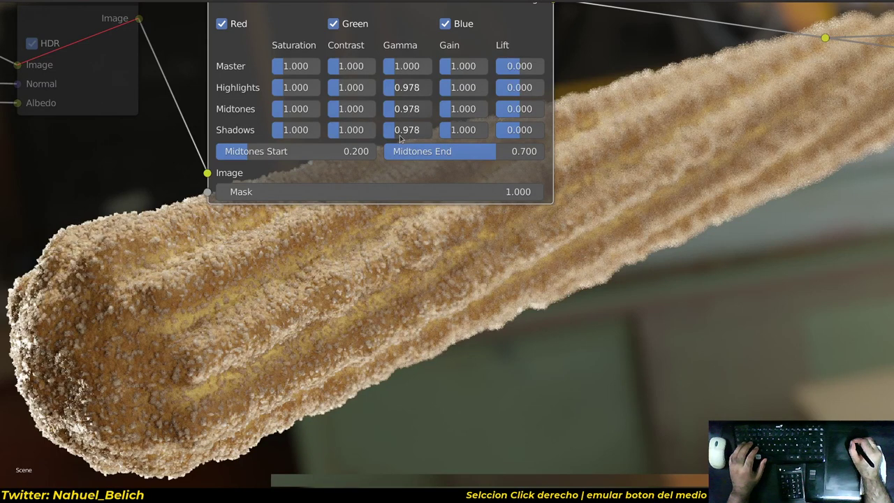
- Lower highlights, midtones and shadows gamma, with shadows at 0.855 and highlights at 0.665
drag(367, 144, 281, 168)
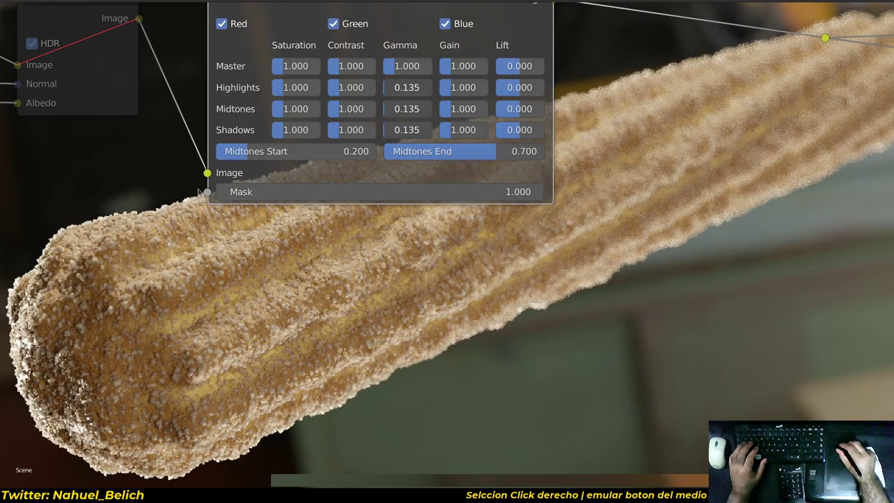
drag(200, 190, 363, 150)
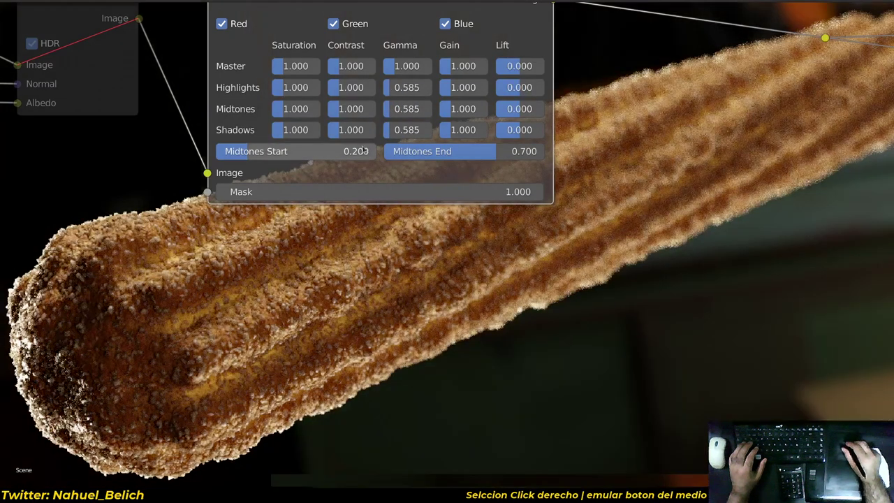
mouse_move(402, 87)
mouse_down()
mouse_move(433, 155)
mouse_move(419, 135)
mouse_move(414, 89)
mouse_up()
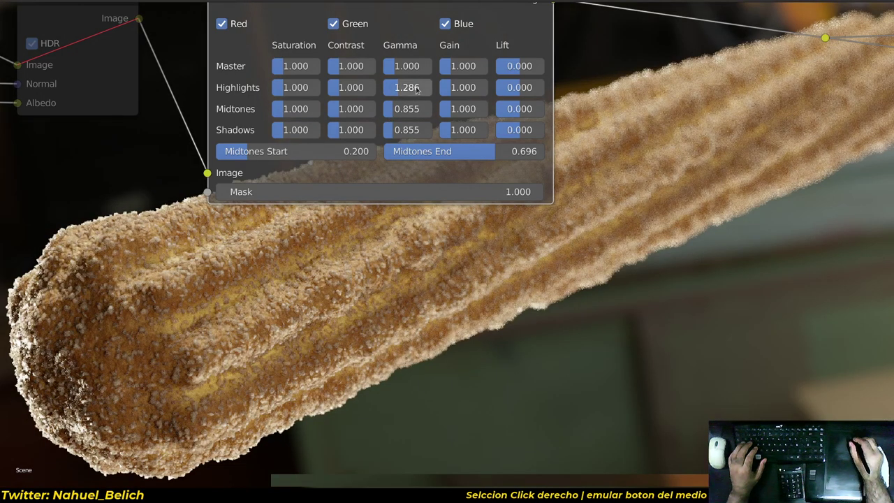
drag(417, 89, 377, 90)
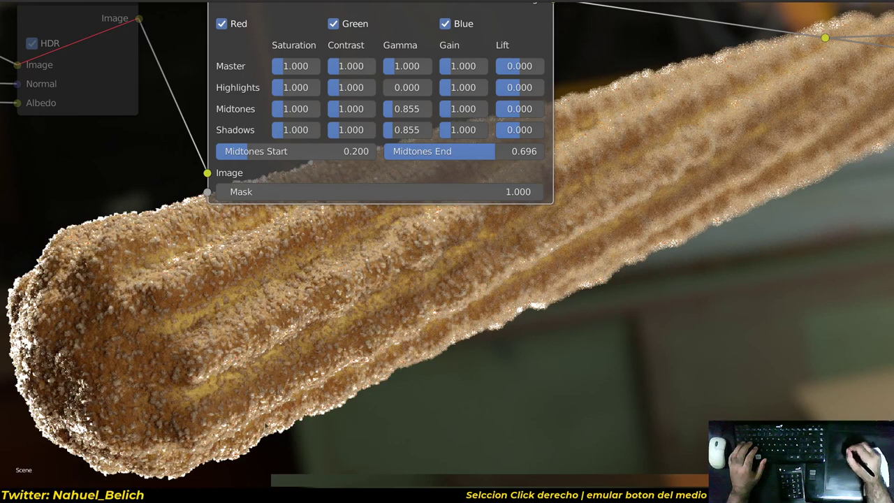
drag(421, 89, 430, 87)
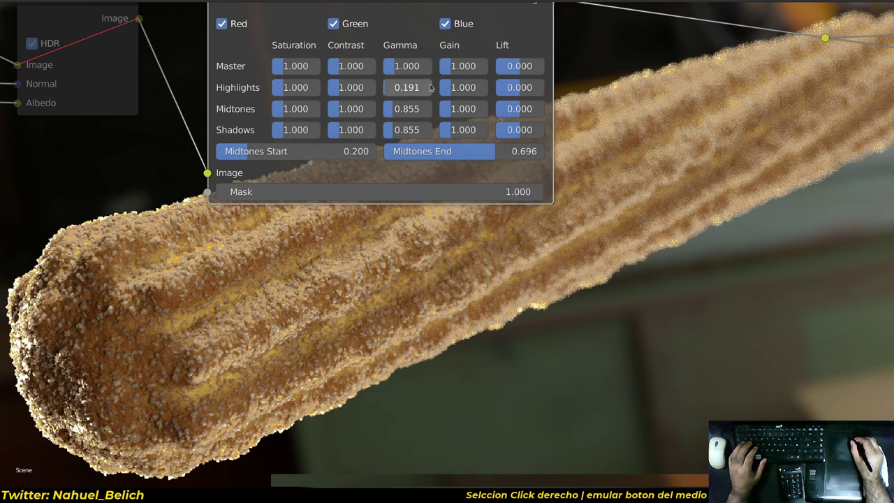
drag(464, 89, 429, 92)
- Set the midtones gamma to 0.732 after briefly trying 4.000
click(427, 110)
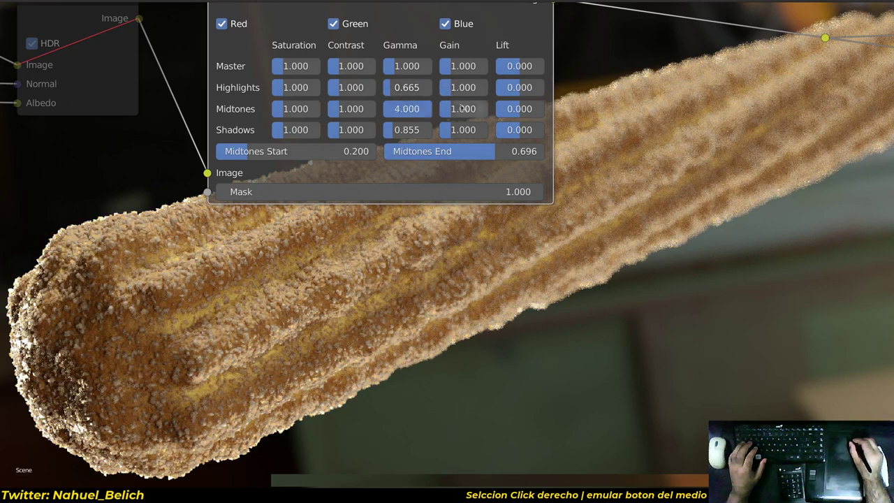
text(4)
key(Return)
drag(369, 117, 601, 97)
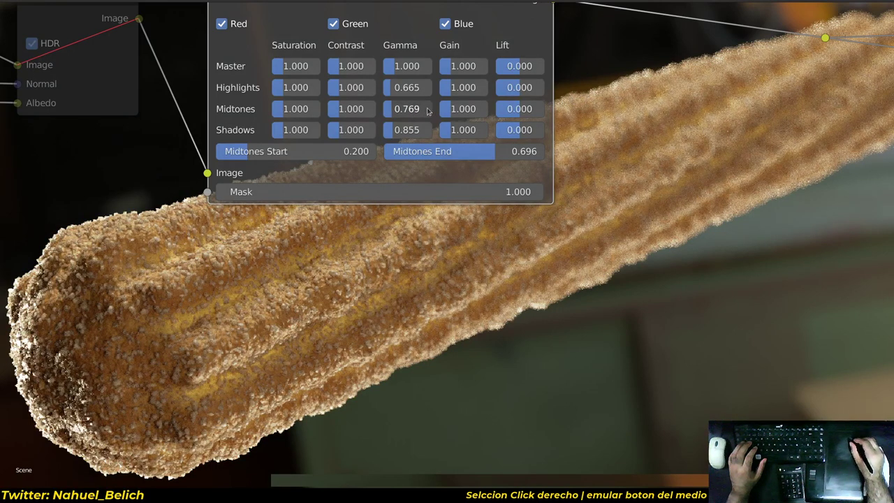
mouse_move(379, 280)
middle_down()
mouse_move(276, 180)
mouse_move(326, 263)
mouse_move(255, 236)
middle_up()
scroll(277, 178, down, 4)
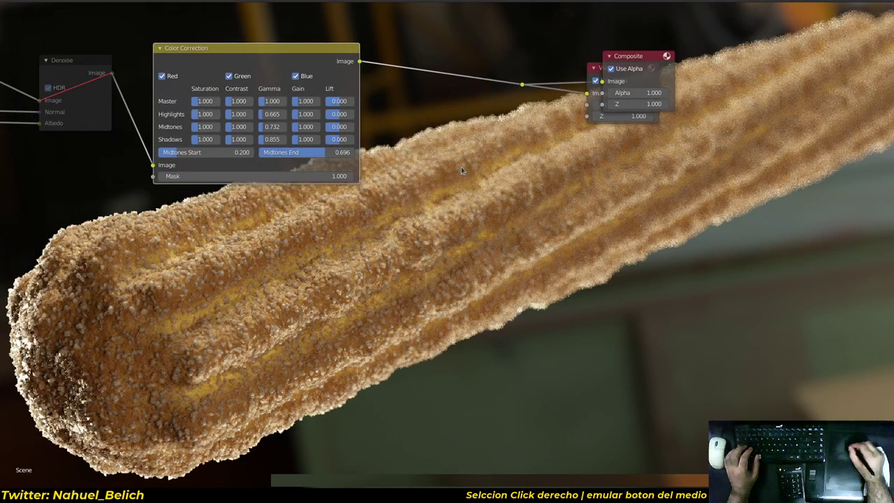
- Add a Color Balance node before Composite using the Offset/Power/Slope formula
key(shift+a)
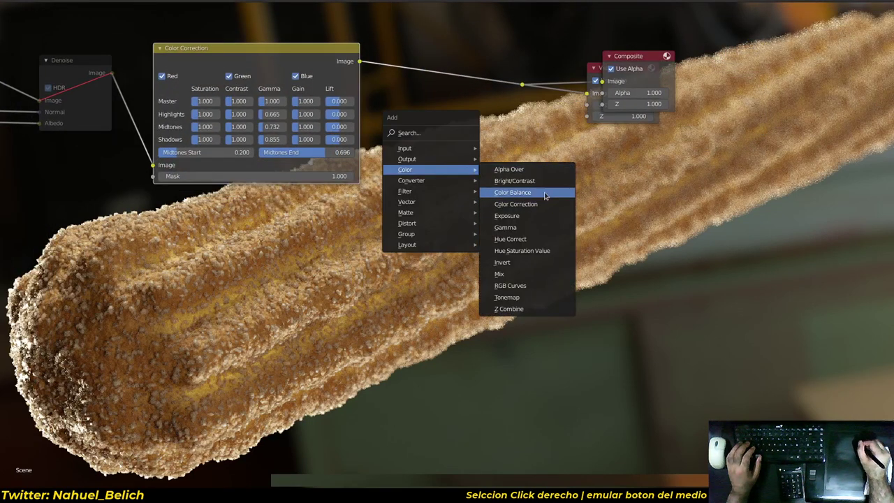
click(515, 192)
click(427, 208)
scroll(427, 208, up, 2)
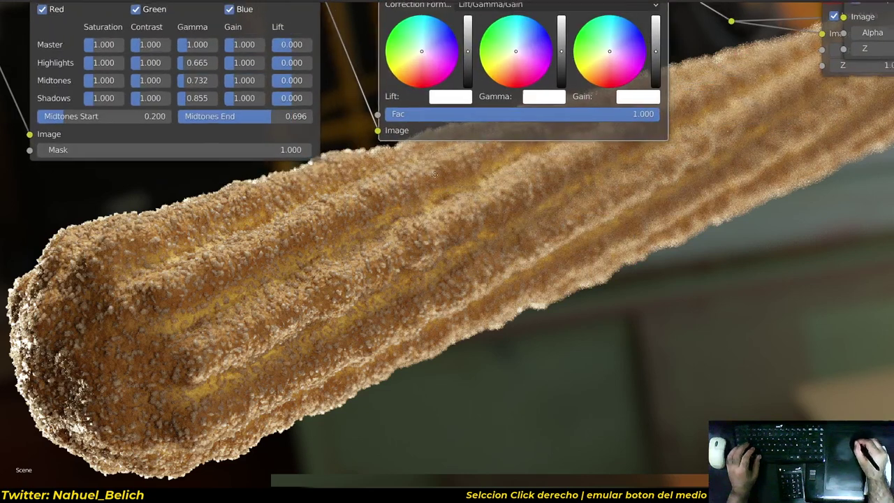
middle_drag(526, 4, 456, 74)
click(460, 66)
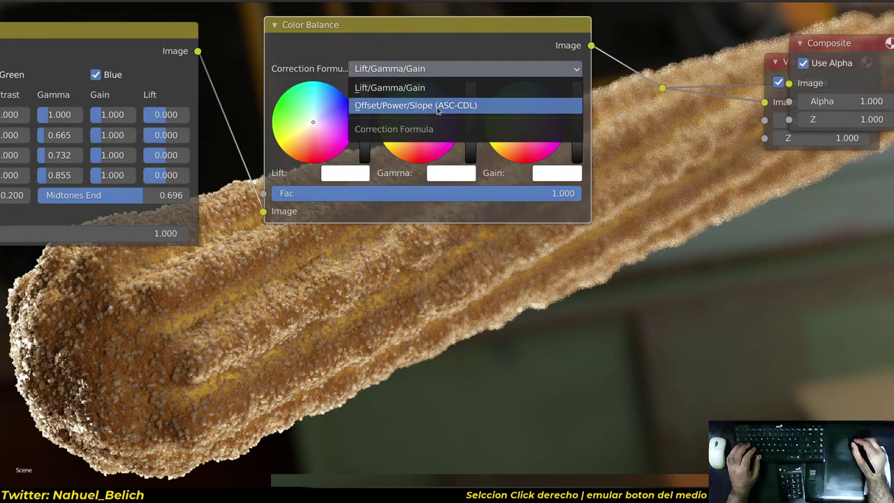
click(448, 108)
- Raise Slope and adjust Power to brighten and saturate the churro, comparing with the raw render
middle_drag(366, 269, 410, 215)
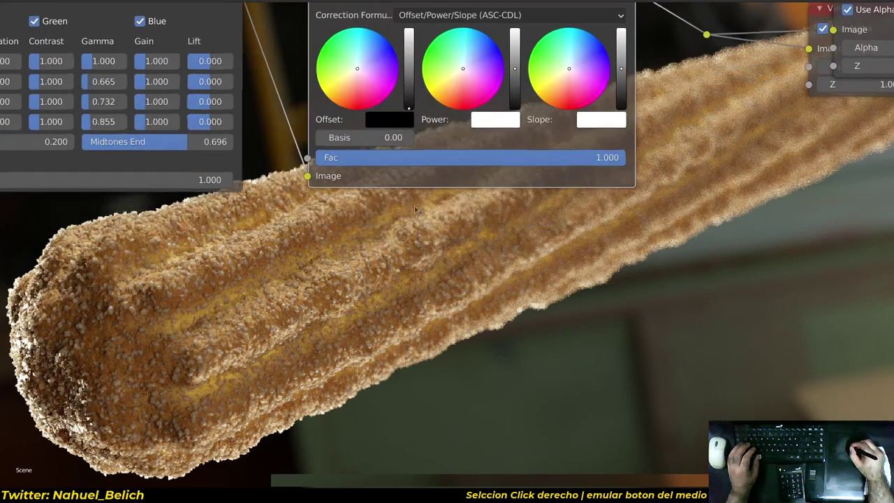
click(620, 57)
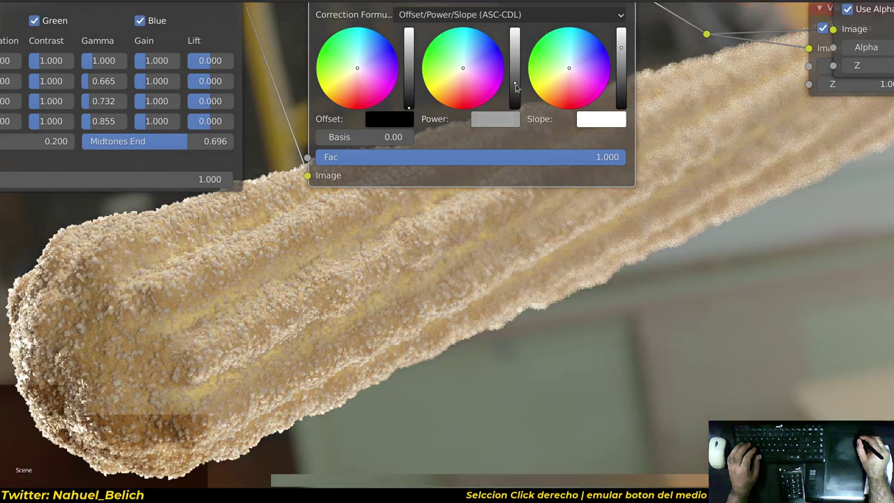
drag(516, 68, 517, 57)
drag(622, 45, 620, 28)
scroll(388, 293, down, 1)
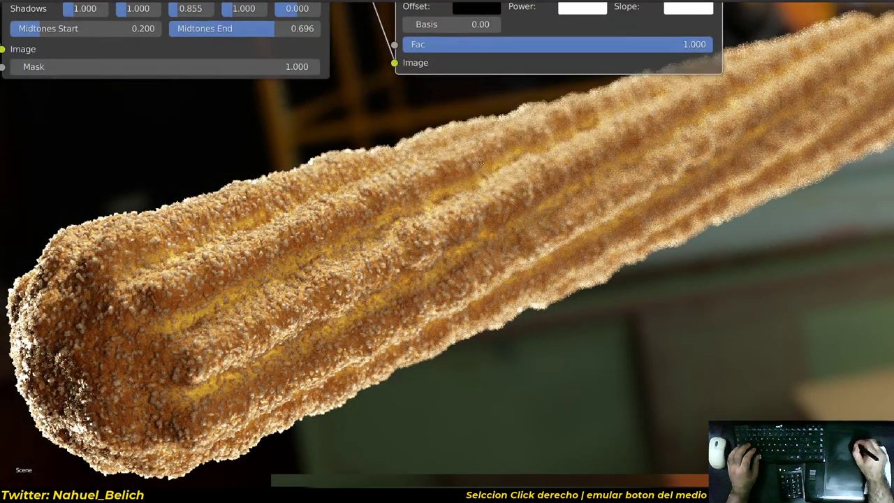
scroll(398, 237, down, 2)
scroll(405, 188, down, 1)
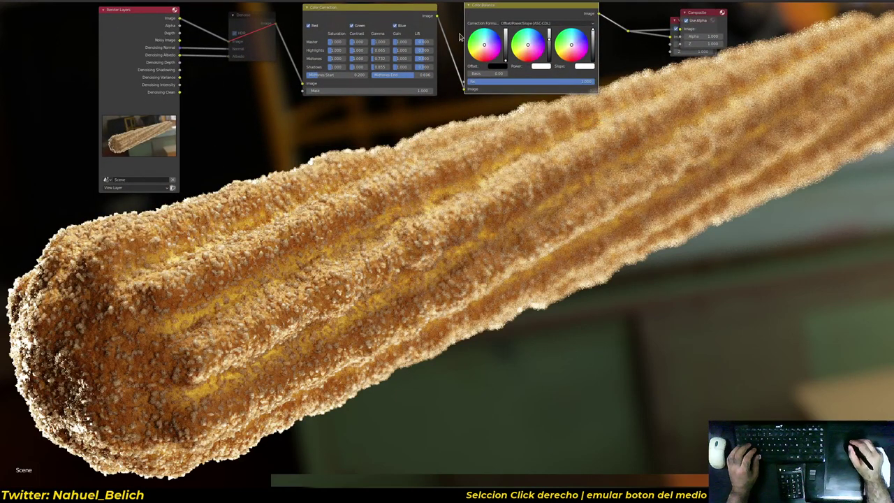
ctrl+shift+click(156, 25)
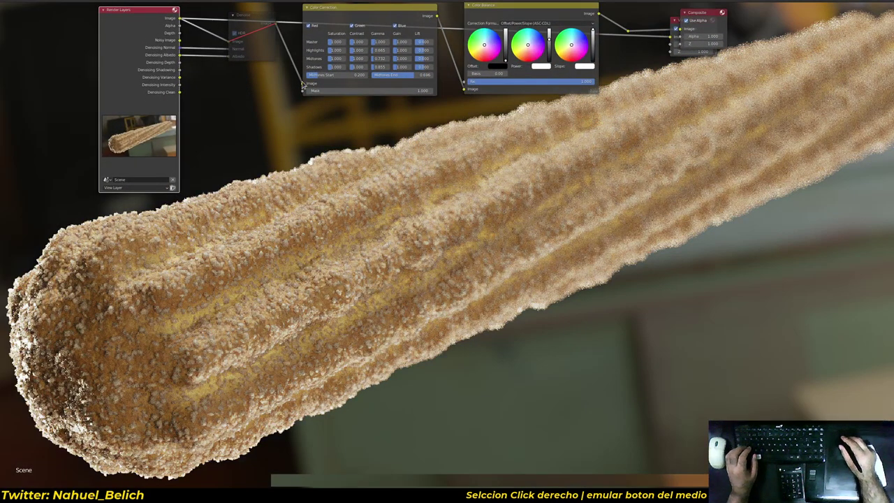
ctrl+shift+click(627, 37)
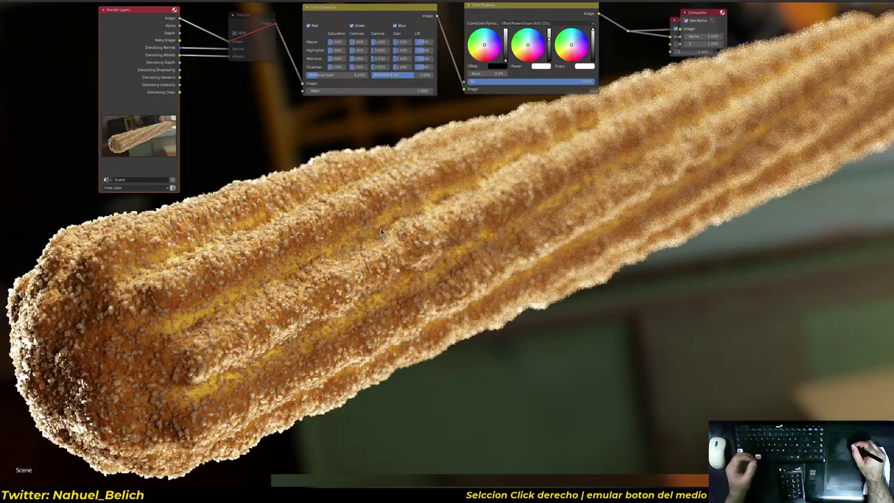
- Shift the Power colour to warm the churro and move the nodes off the render
scroll(462, 114, up, 1)
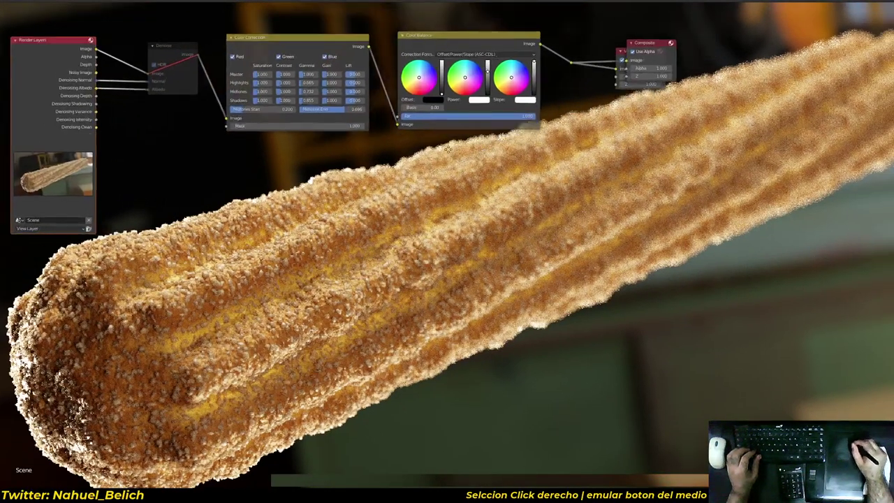
scroll(462, 114, up, 2)
middle_drag(461, 114, 416, 215)
scroll(435, 34, up, 1)
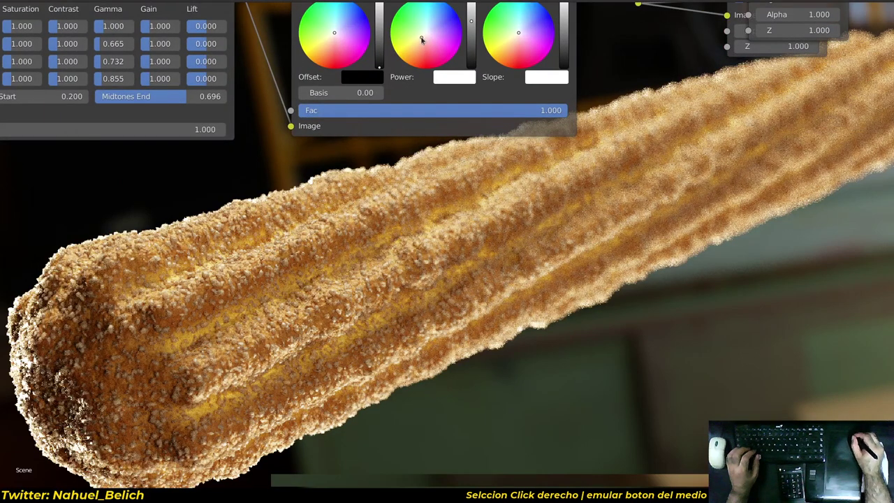
drag(422, 40, 416, 50)
click(446, 79)
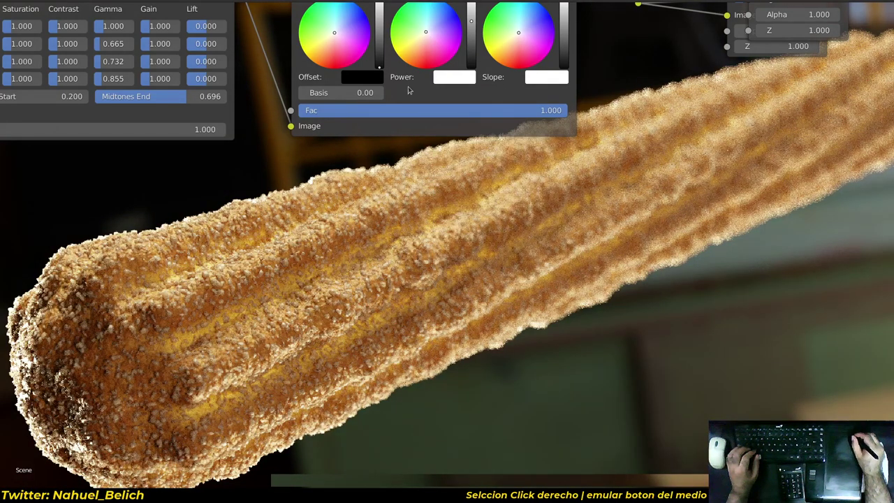
middle_drag(409, 90, 439, 59)
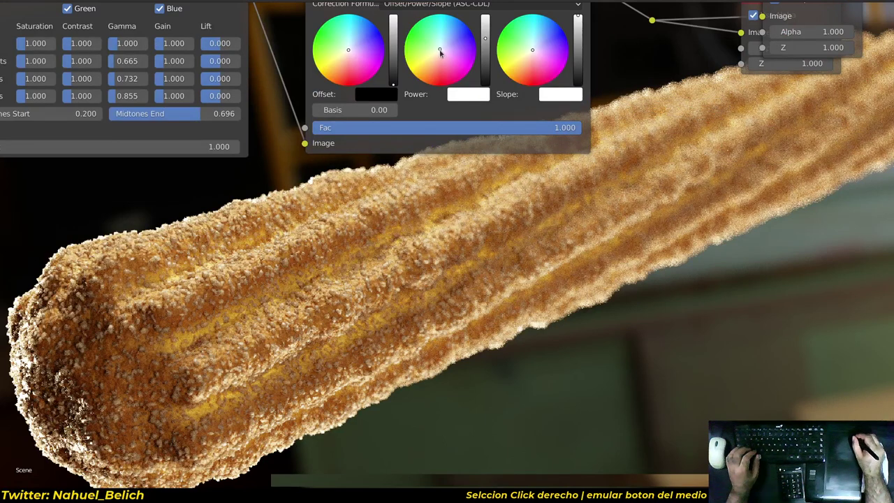
mouse_move(358, 317)
middle_down()
mouse_move(436, 124)
mouse_move(402, 149)
middle_up()
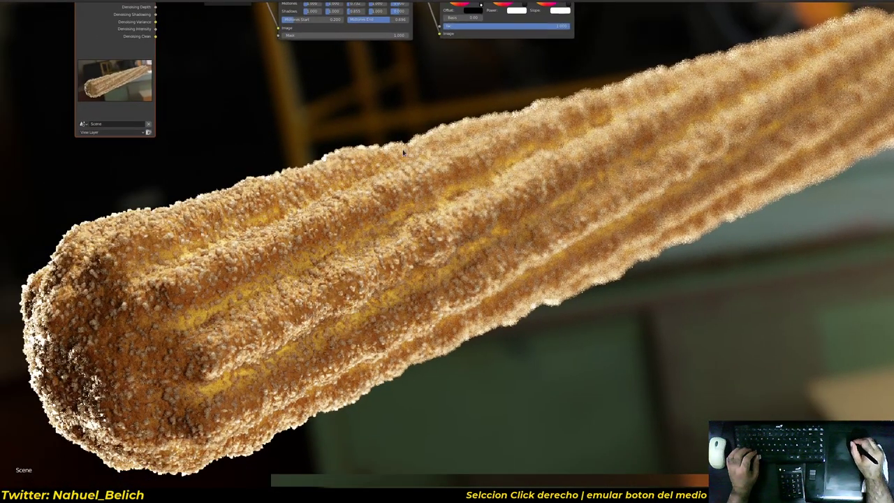
- Add a Glare node and feed it the Render Layers Image
key(shift+a)
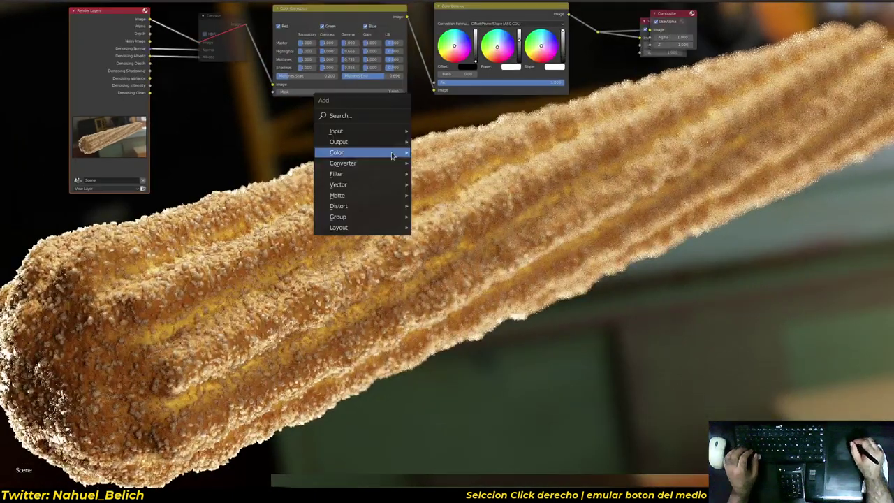
mouse_move(337, 173)
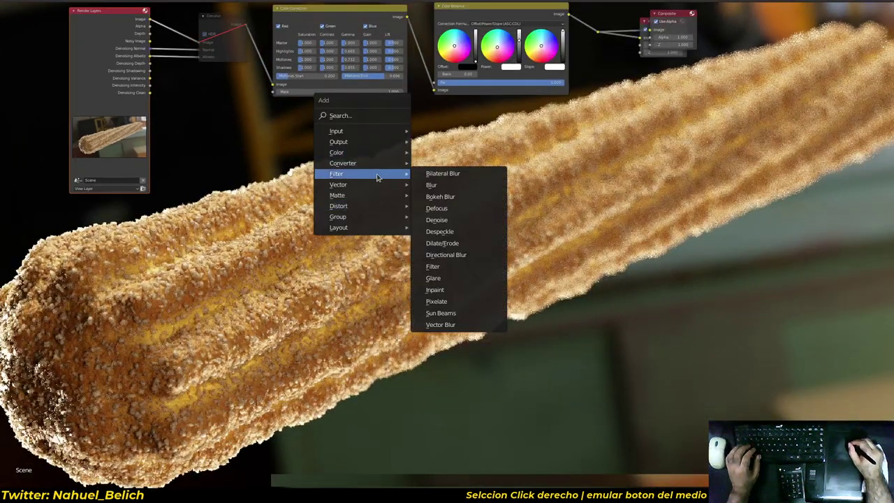
key(Escape)
key(shift+a)
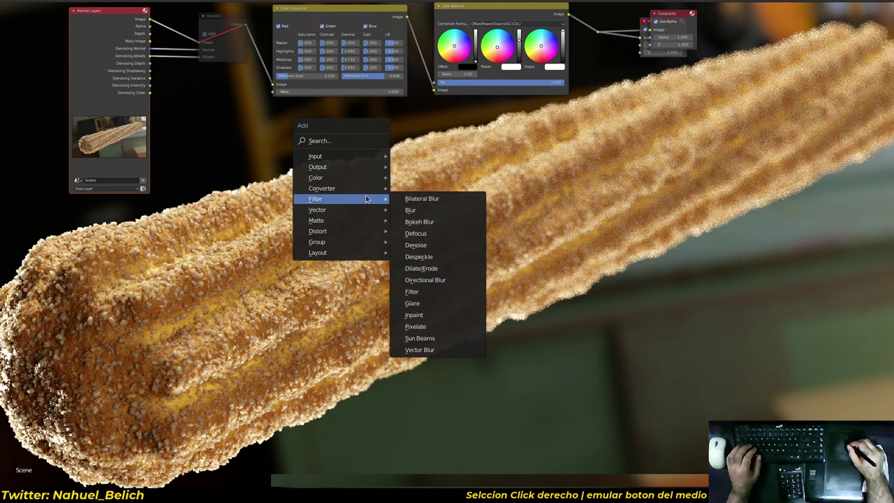
click(440, 305)
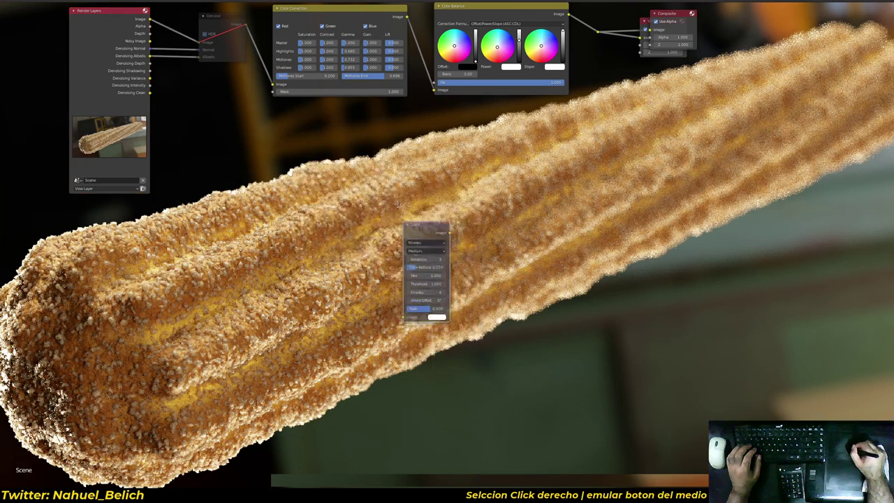
click(416, 256)
scroll(193, 155, up, 2)
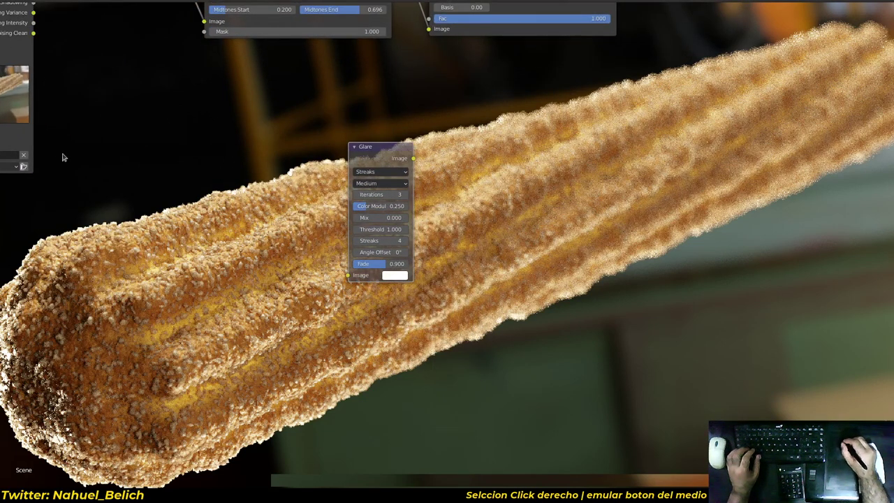
middle_drag(79, 94, 180, 193)
drag(110, 71, 399, 322)
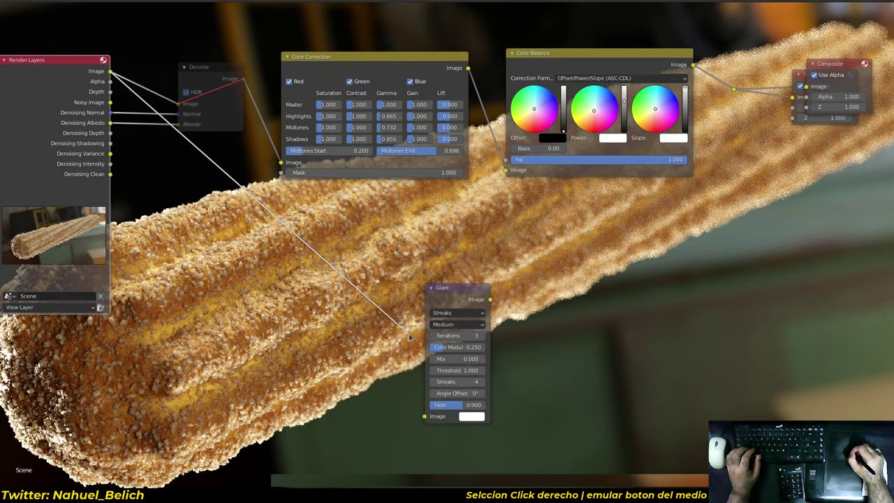
drag(399, 323, 424, 416)
- Place Glare beside Color Balance, raise its threshold to 76.4 and set Streaks to 1
middle_drag(354, 358, 360, 231)
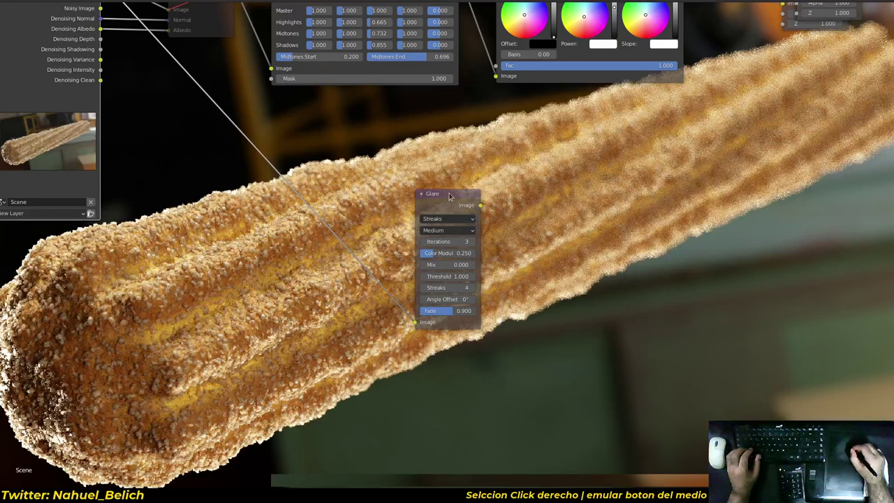
scroll(355, 300, up, 1)
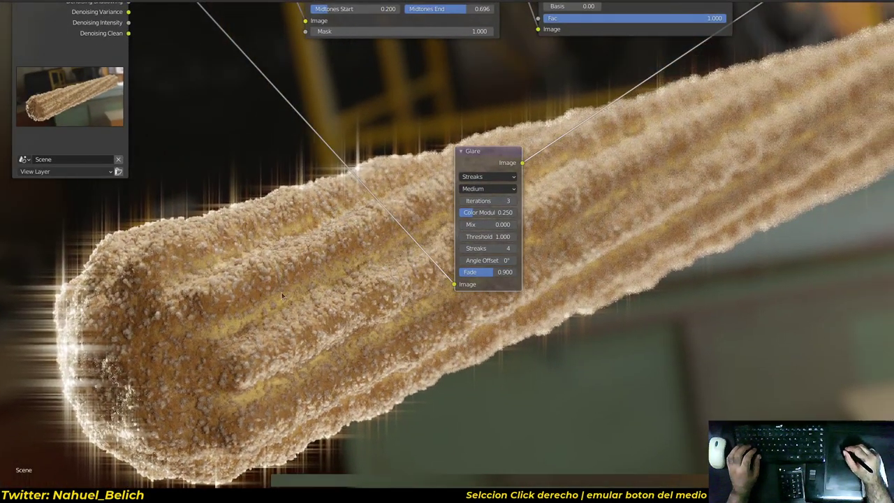
drag(484, 151, 666, 59)
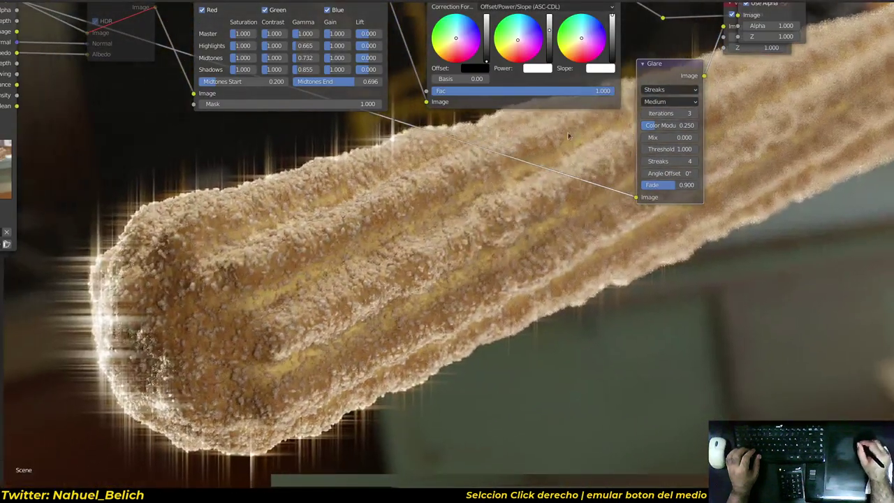
mouse_move(514, 140)
middle_down()
mouse_move(337, 271)
mouse_move(412, 135)
middle_up()
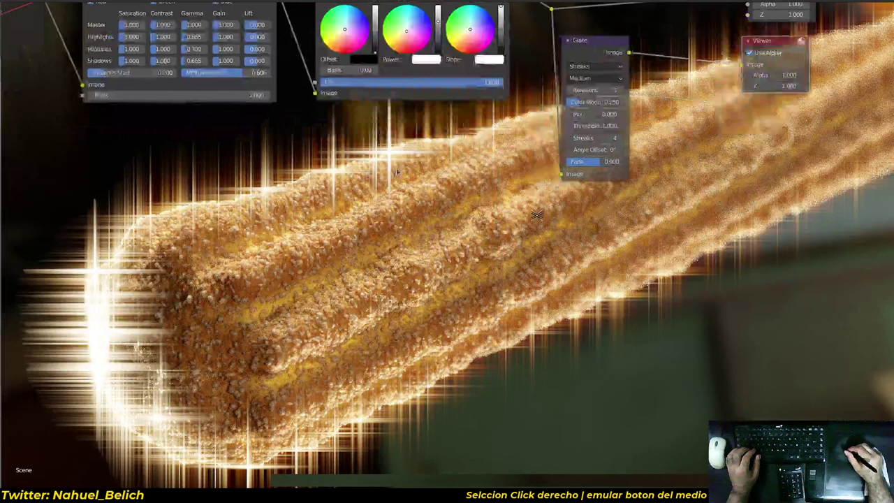
scroll(413, 166, up, 2)
middle_drag(413, 166, 335, 244)
scroll(536, 215, up, 2)
middle_drag(537, 215, 538, 230)
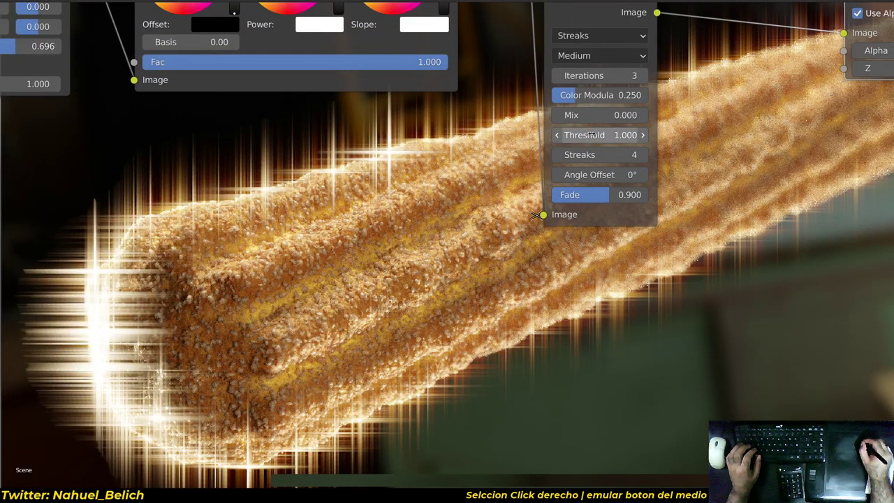
drag(586, 134, 701, 135)
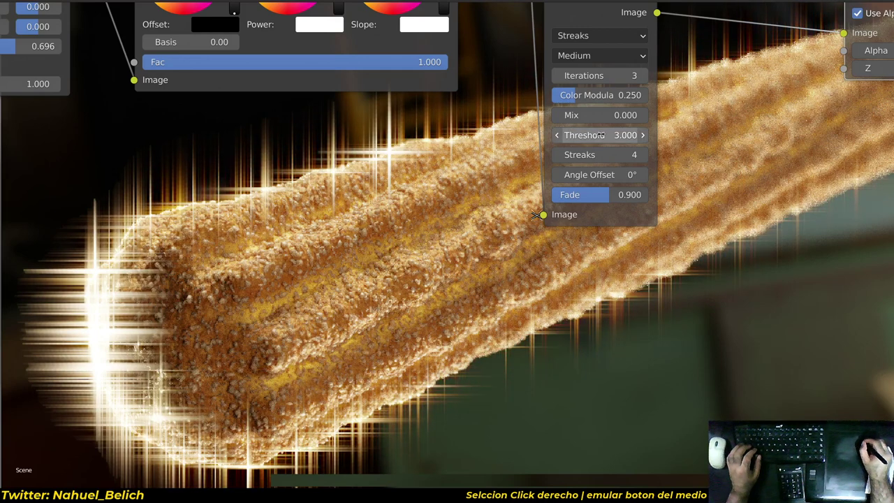
drag(647, 140, 691, 134)
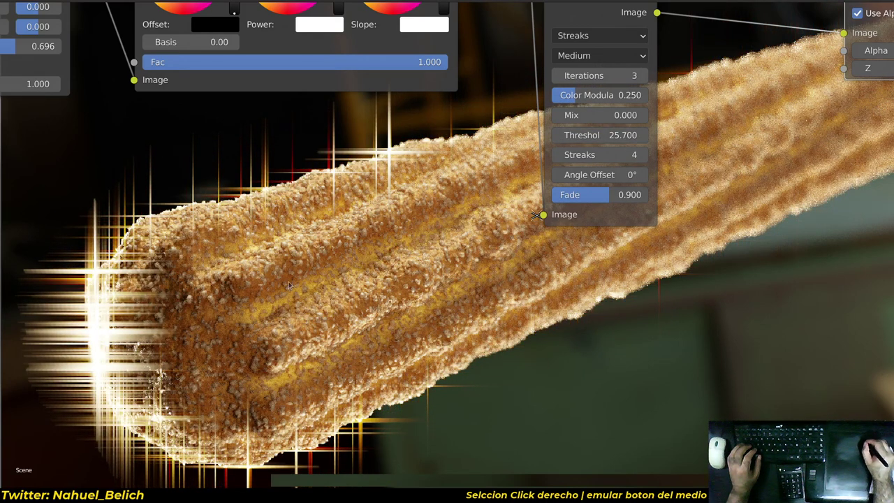
mouse_move(607, 154)
mouse_down()
mouse_move(652, 151)
mouse_move(614, 155)
mouse_move(626, 133)
mouse_move(609, 134)
mouse_up()
- Raise the threshold to 108.9 and switch the glare type to Fog Glow
middle_drag(688, 63, 691, 140)
click(618, 118)
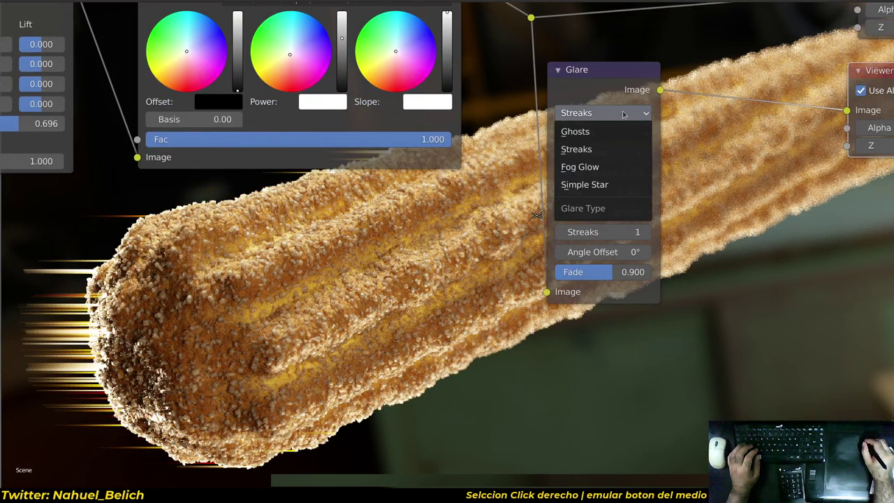
click(603, 169)
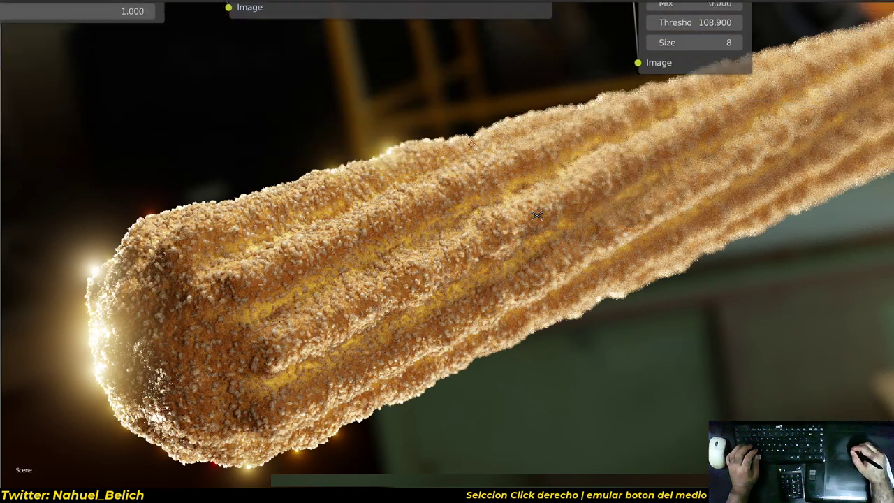
middle_drag(372, 313, 419, 166)
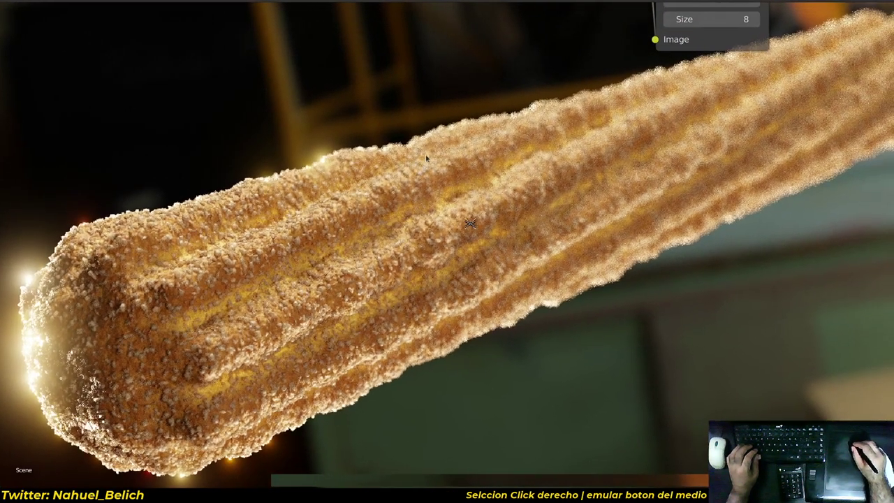
key(v)
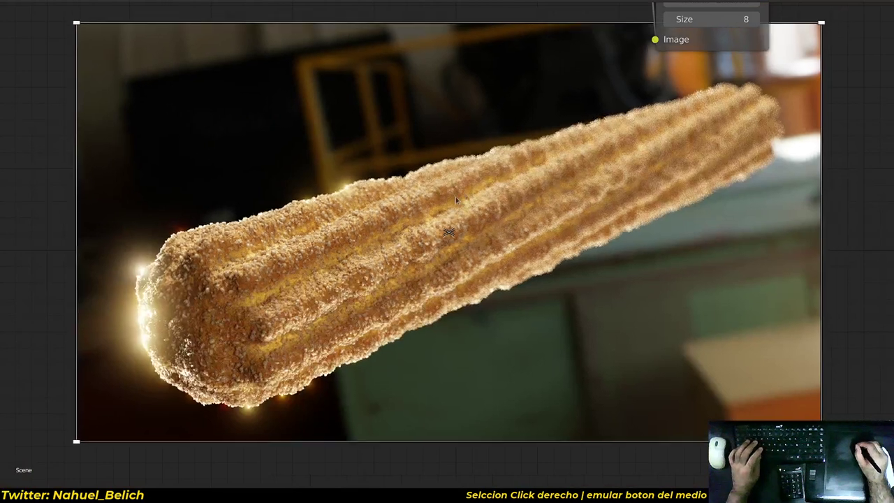
key(alt+v)
key(Home)
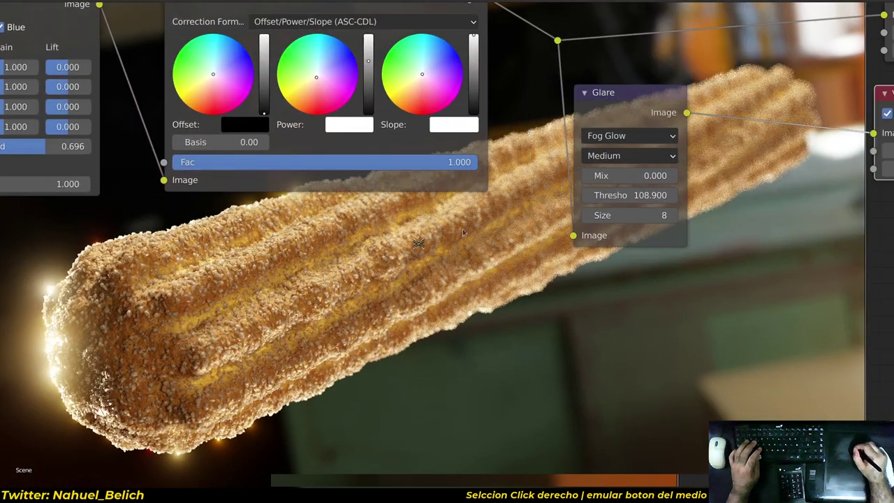
- Relink the render image into Glare and drop the Fog Glow threshold to about 1.25
mouse_move(623, 198)
mouse_down()
mouse_move(771, 203)
mouse_move(570, 196)
mouse_move(543, 205)
mouse_up()
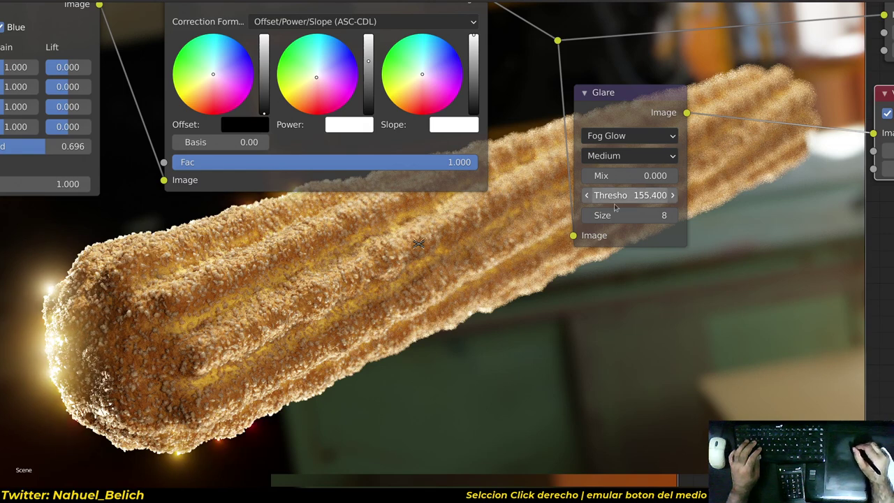
middle_drag(122, 80, 109, 112)
mouse_move(30, 33)
mouse_down()
mouse_move(691, 184)
mouse_move(694, 173)
mouse_up()
drag(745, 146, 750, 146)
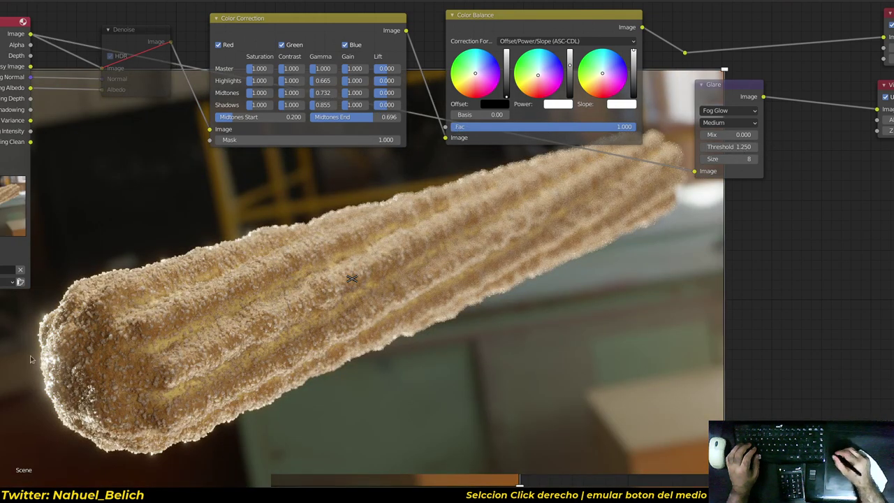
- Preview the Color Balance result in the compositor backdrop
middle_drag(504, 149, 503, 184)
right_click(342, 63)
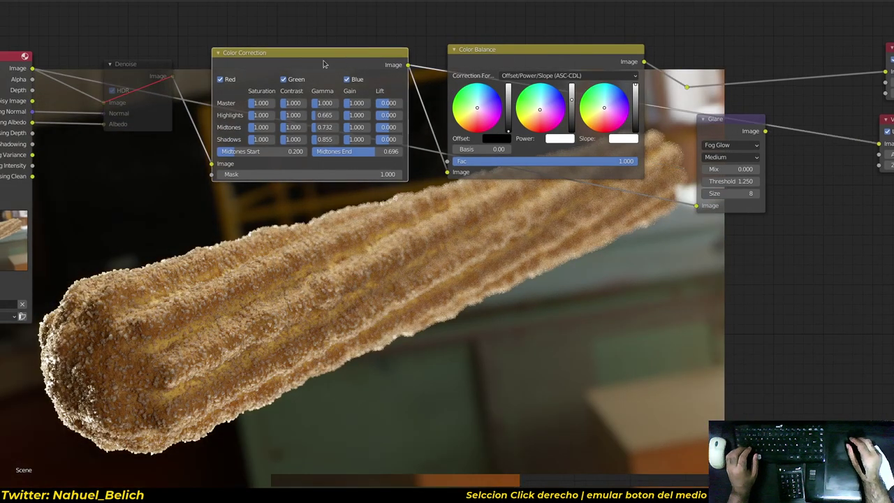
ctrl+shift+click(524, 55)
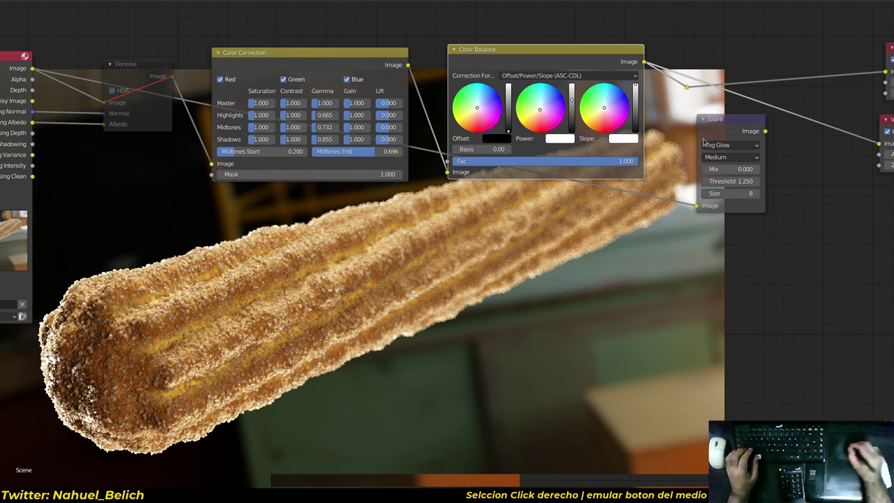
- Preview the Glare node's output alone, testing Mix at -1.000 before restoring 1.000
right_click(717, 122)
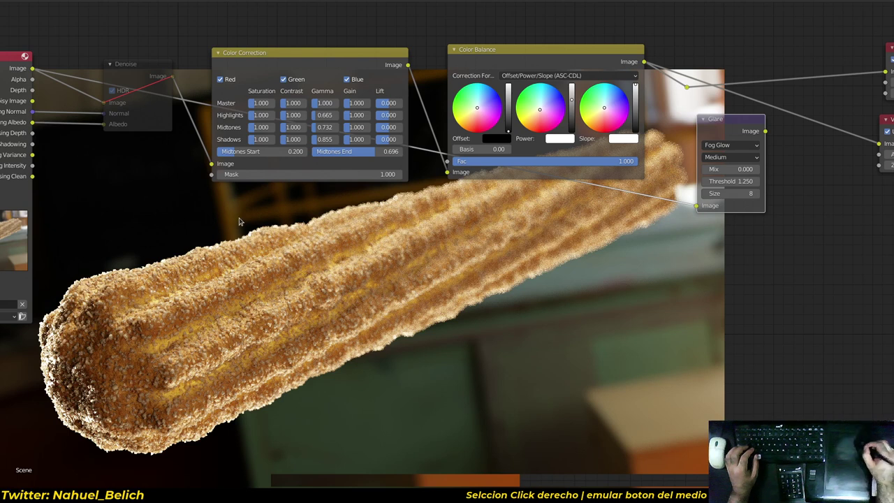
drag(731, 124, 662, 180)
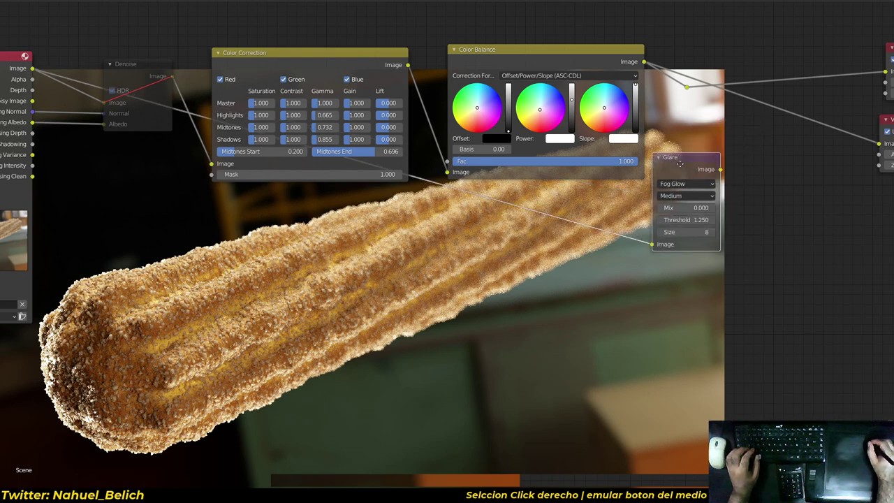
ctrl+shift+click(663, 179)
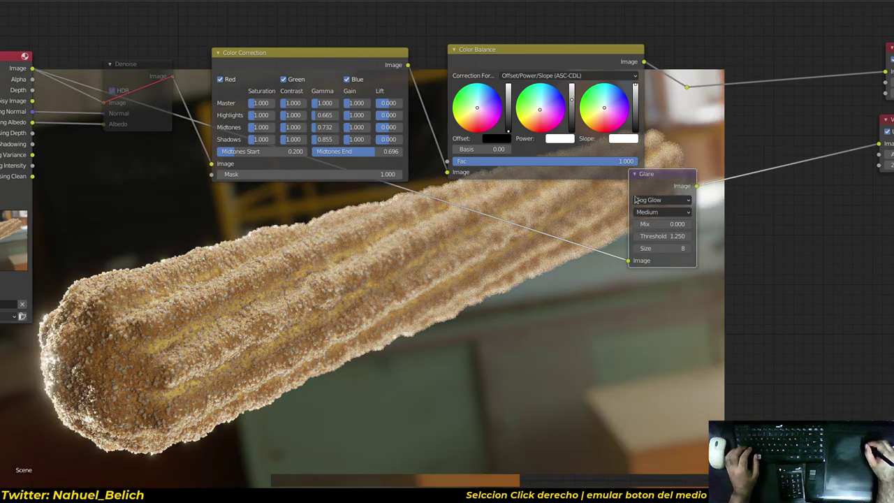
mouse_move(634, 200)
mouse_down()
mouse_move(616, 228)
mouse_move(648, 252)
mouse_up()
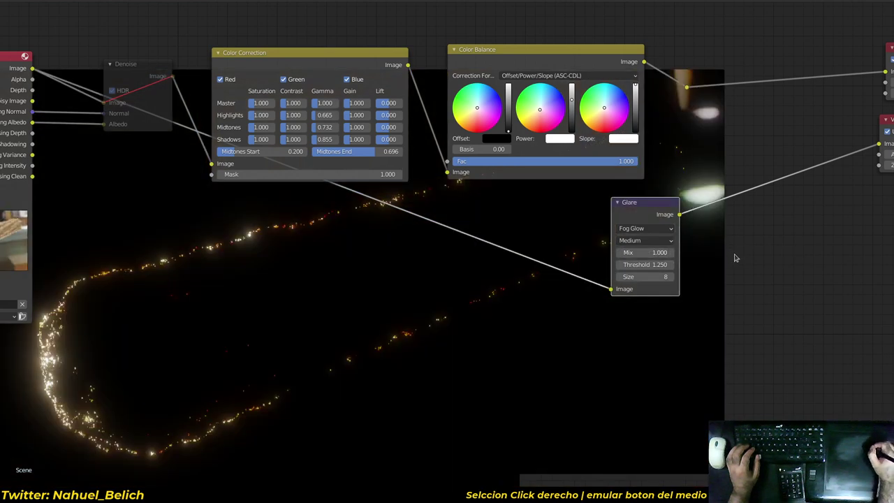
drag(672, 253, 312, 311)
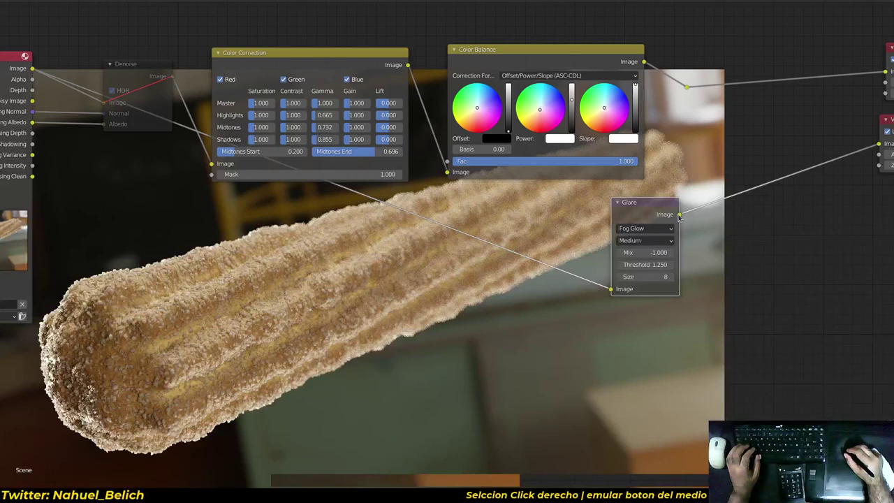
key(ctrl+z)
middle_drag(678, 146, 558, 165)
key(shift+a)
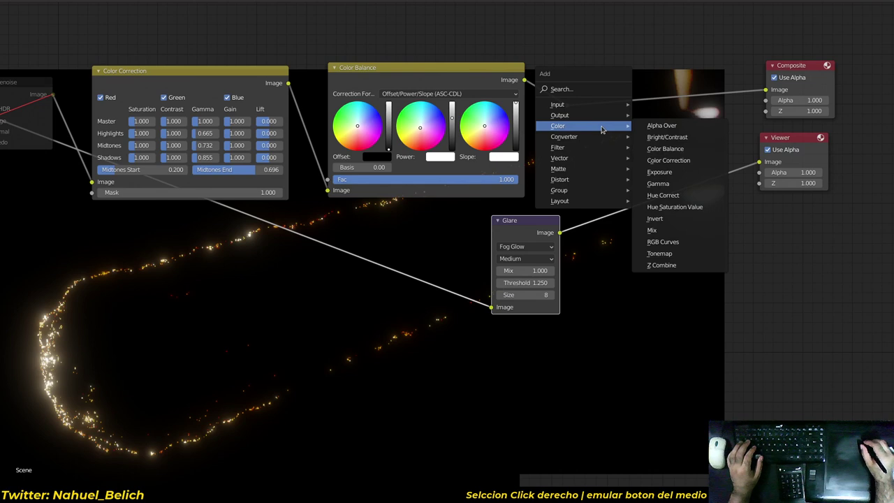
- Insert a Mix node between Color Balance and Composite, with Glare in its second Image input
click(684, 229)
click(606, 91)
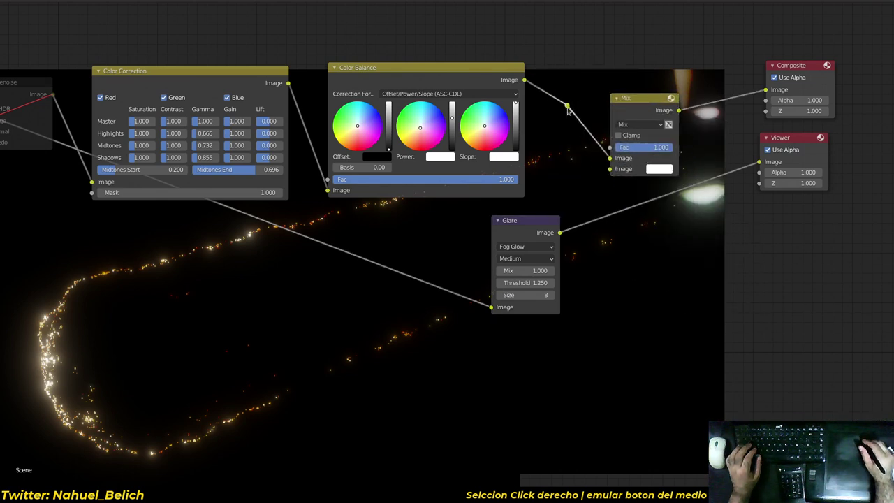
drag(559, 232, 610, 169)
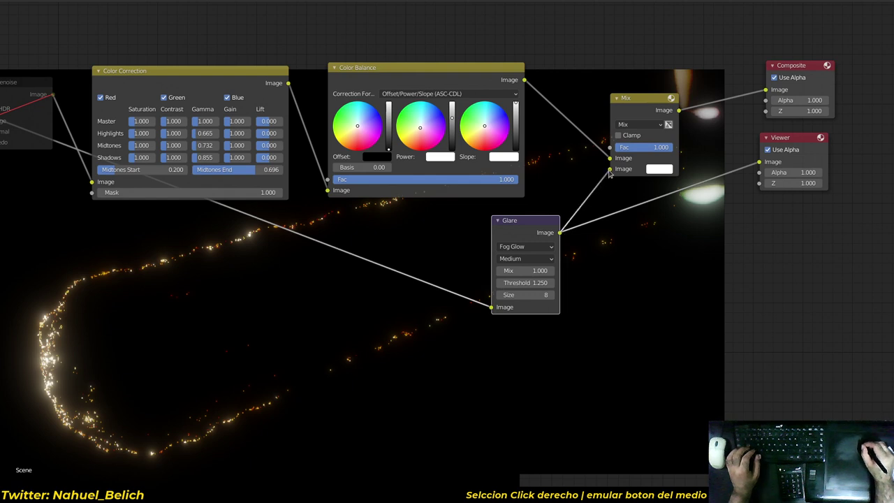
ctrl+shift+click(646, 104)
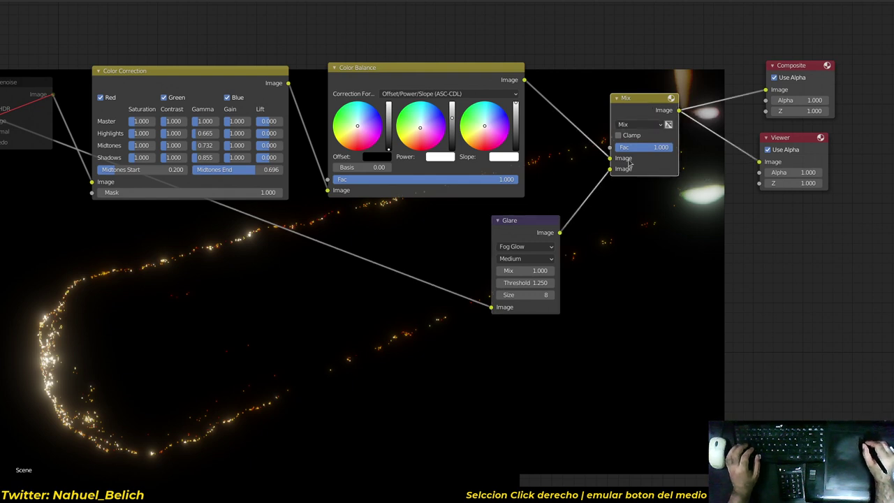
middle_drag(629, 139, 597, 127)
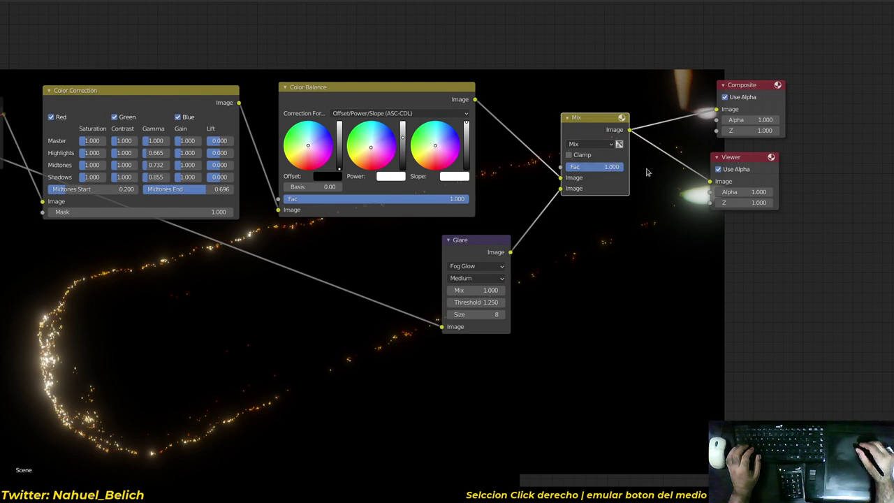
- Set the Mix blend mode to Add, comparing Fac 0 before settling on 1.000
click(606, 145)
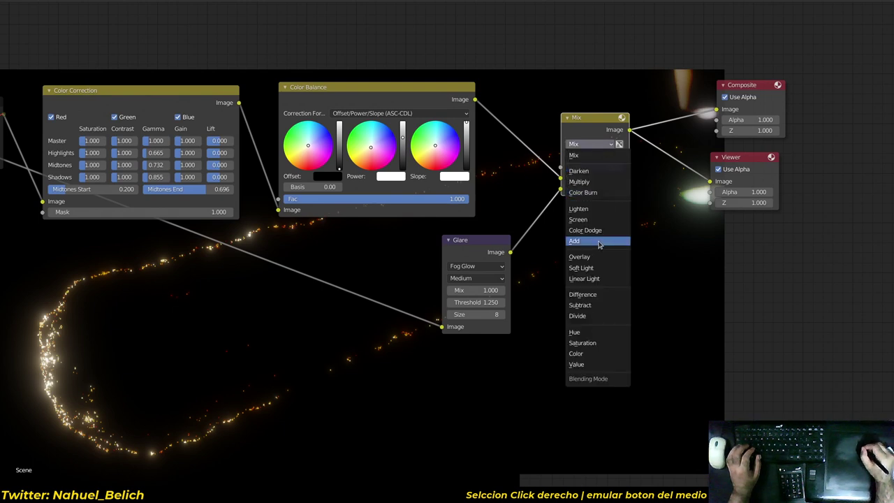
click(600, 241)
drag(612, 166, 497, 179)
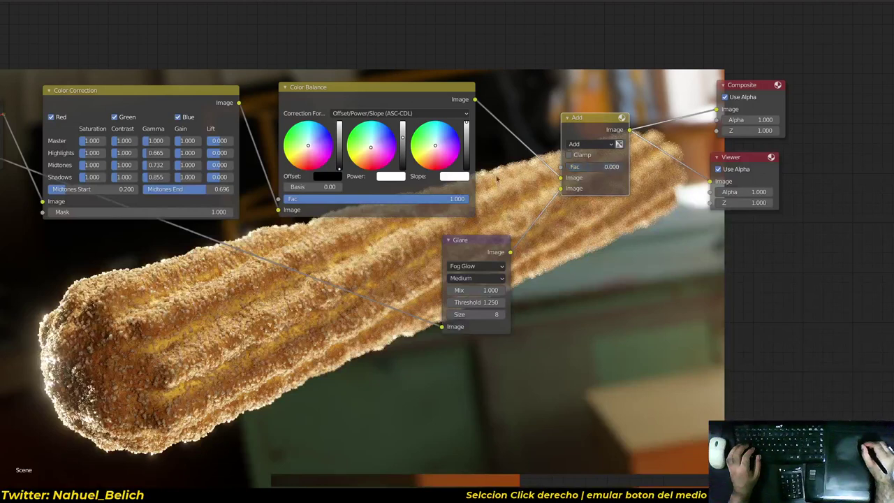
drag(584, 166, 664, 166)
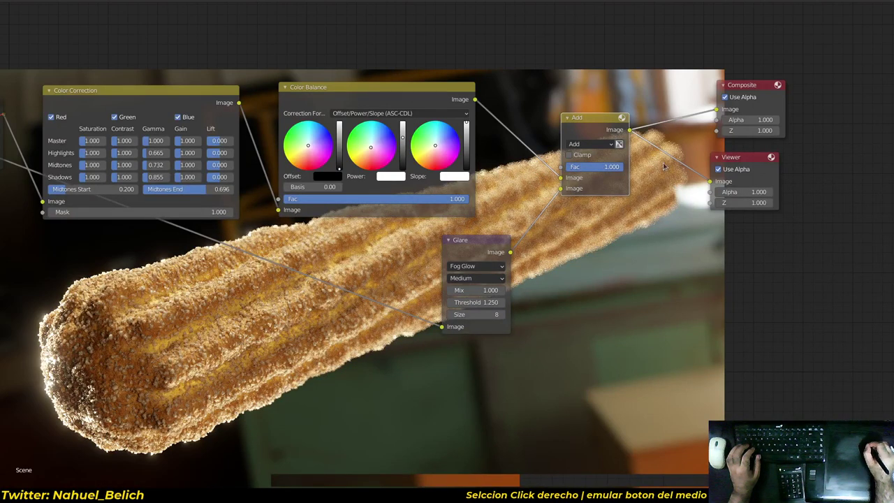
middle_drag(517, 171, 457, 260)
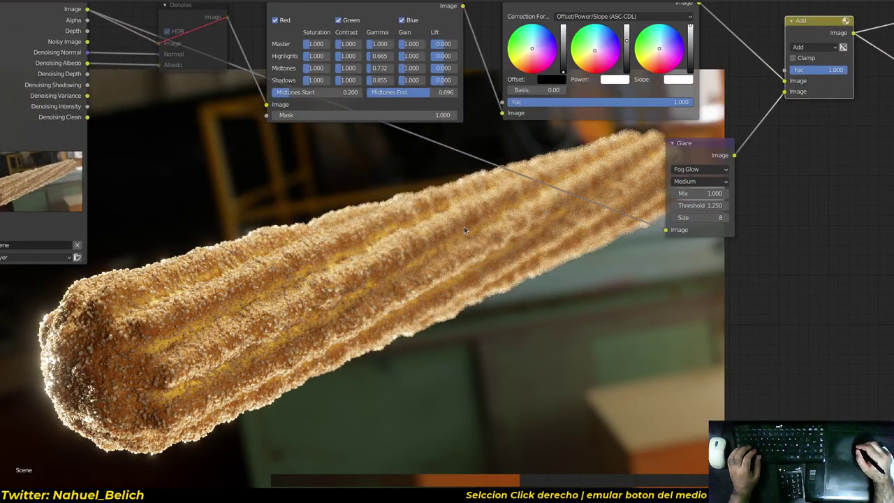
- Unmute the Denoise node and inspect the enlarged render full screen
right_click(189, 96)
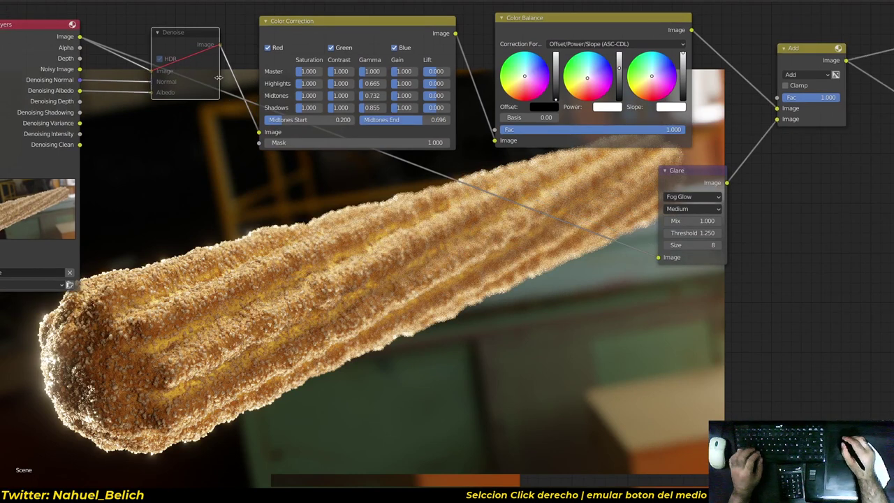
key(m)
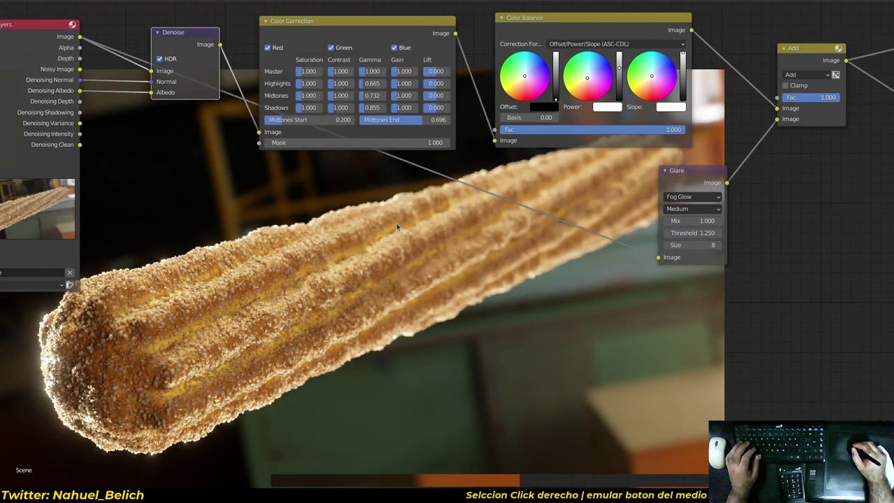
alt+middle_drag(396, 223, 492, 218)
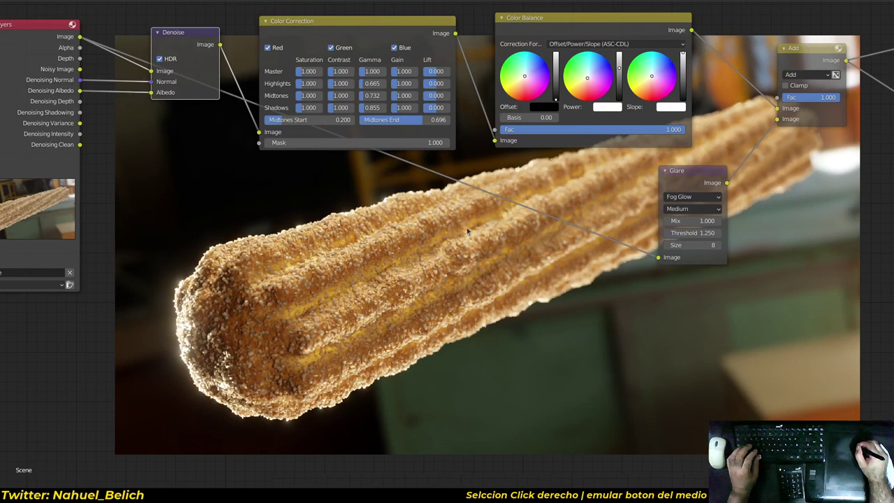
key(alt+v)
key(alt+v)
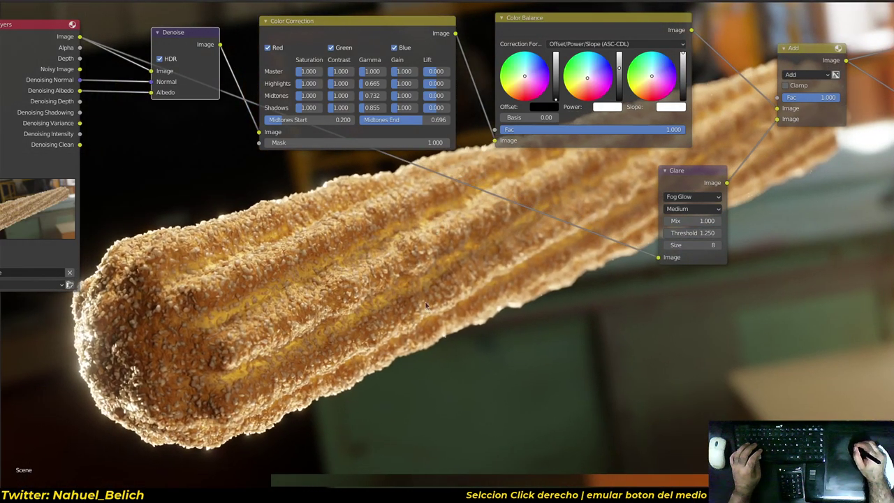
key(F11)
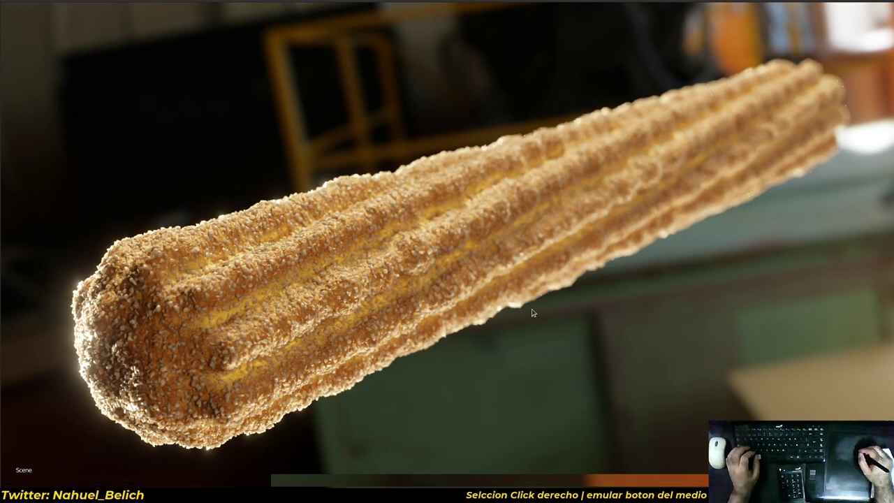
- Return to the normal layout and expand Film settings: Exposure 1.00, Blackman-Harris 1.50 px
middle_drag(532, 313, 528, 309)
key(ctrl+alt+space)
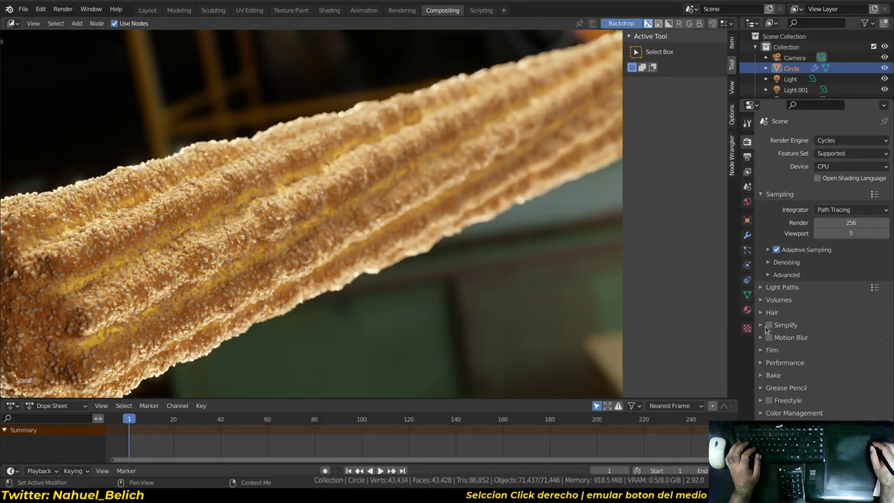
click(771, 351)
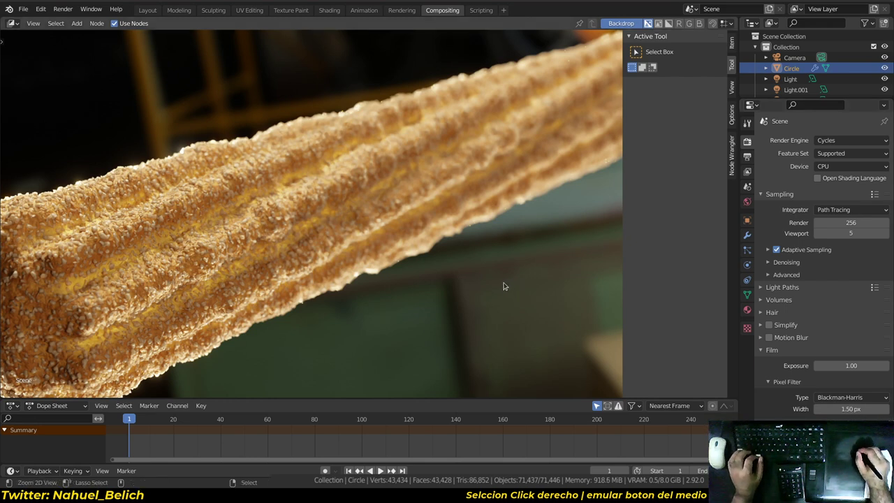
key(ctrl+alt+space)
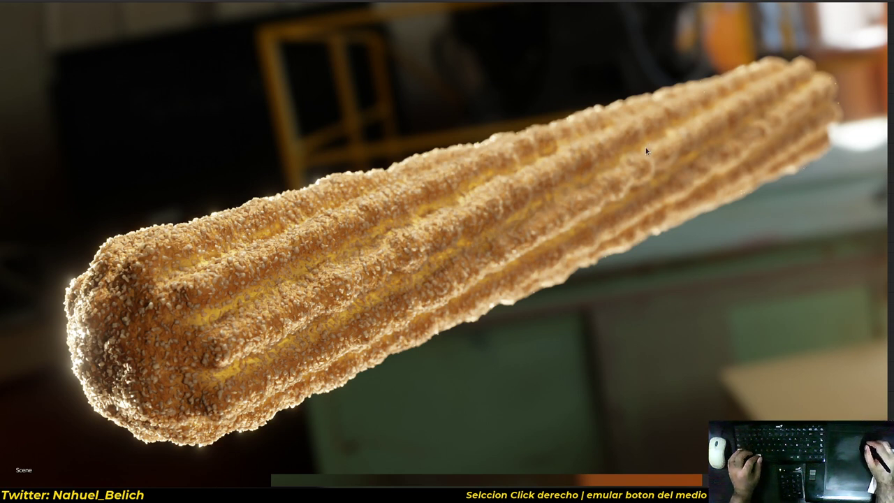
- Raise the Fog Glow Size from 8 to 9, then mute and unmute Glare to compare
key(ctrl+alt+space)
key(ctrl+alt+space)
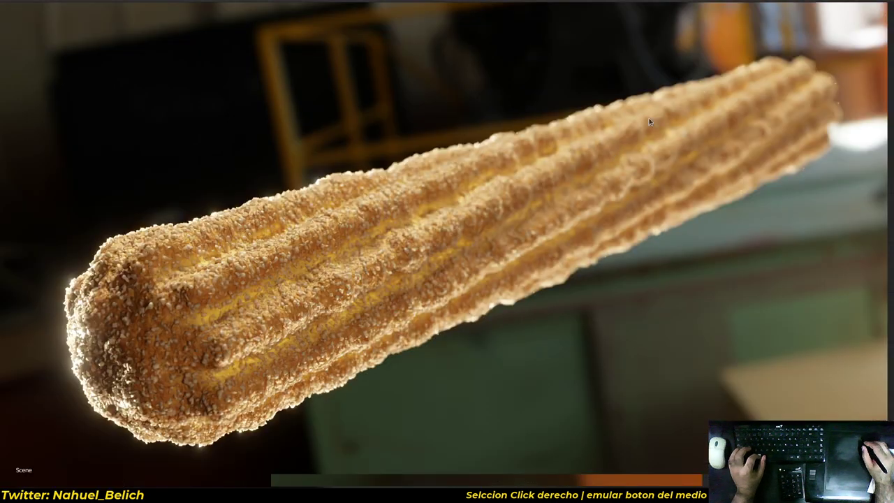
key(Home)
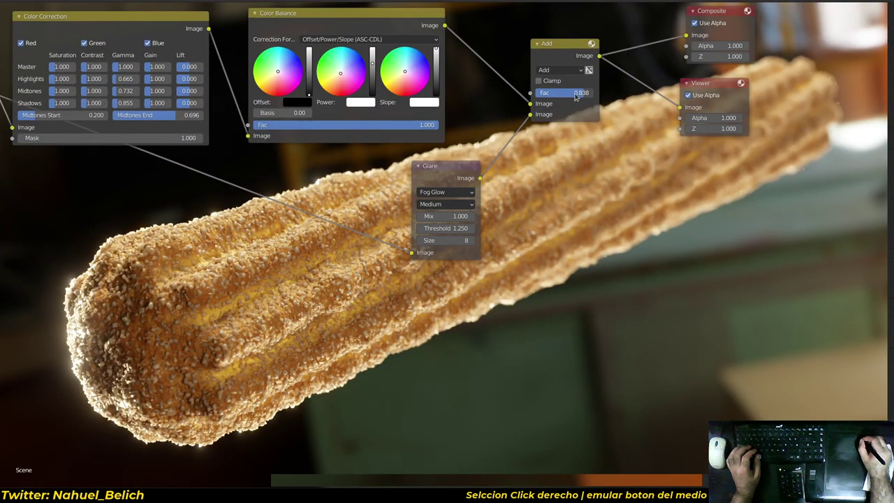
click(474, 241)
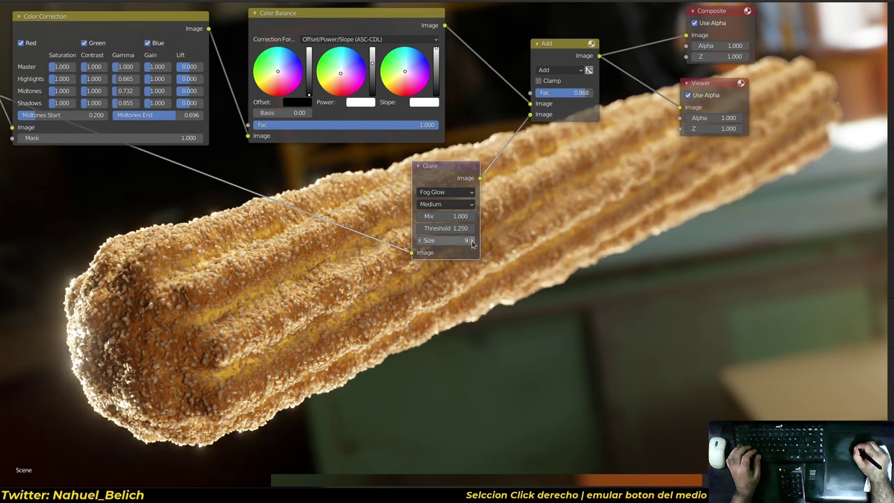
middle_drag(484, 186, 487, 162)
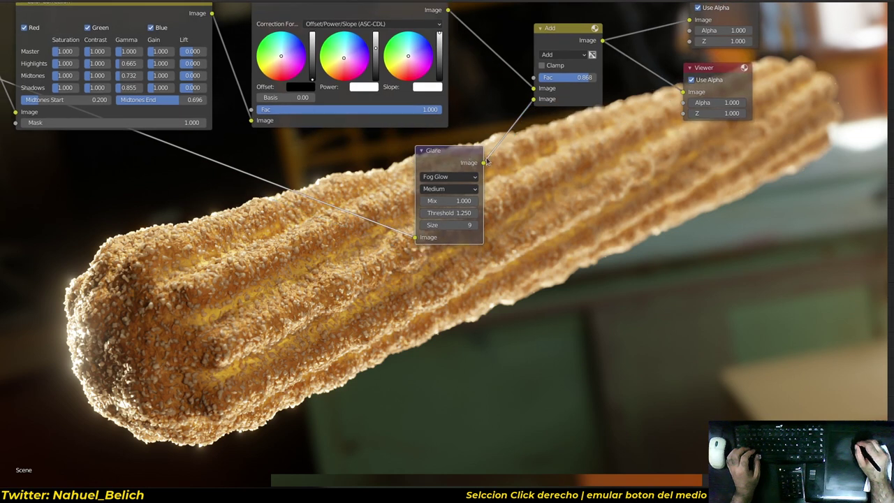
key(m)
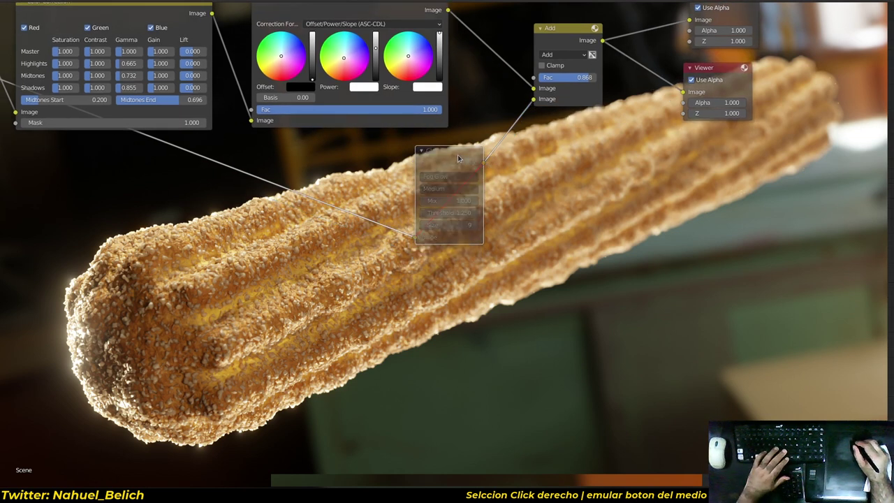
key(m)
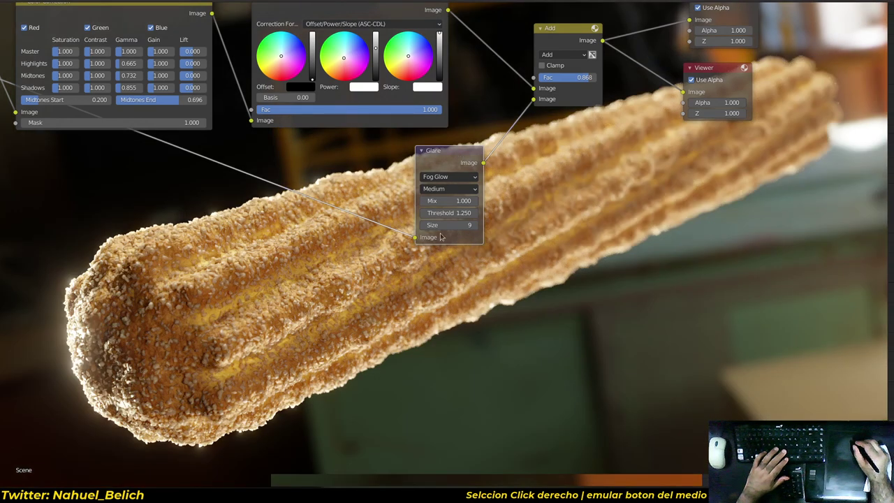
middle_drag(440, 237, 546, 106)
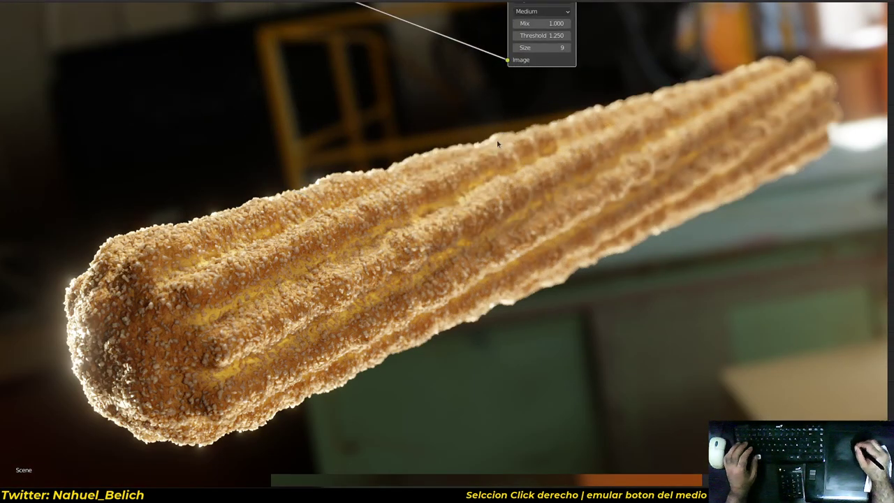